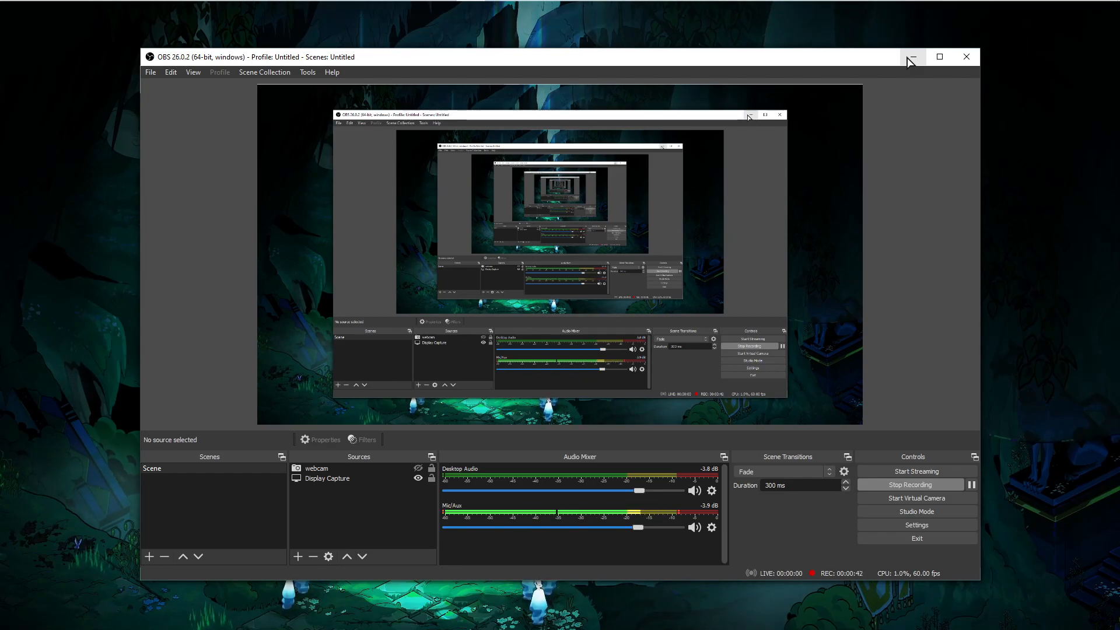
# - Read the Rect Transform sections of the Unity UI Basic Layout documentation page
pyautogui.click(913, 58)
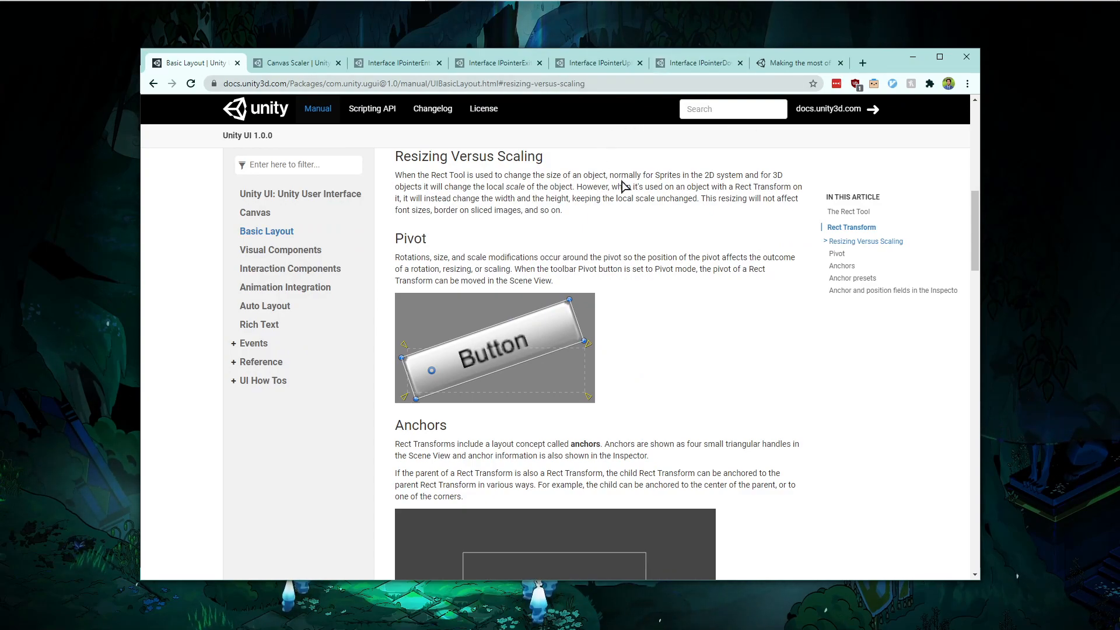
pyautogui.scroll(10, 638, 262)
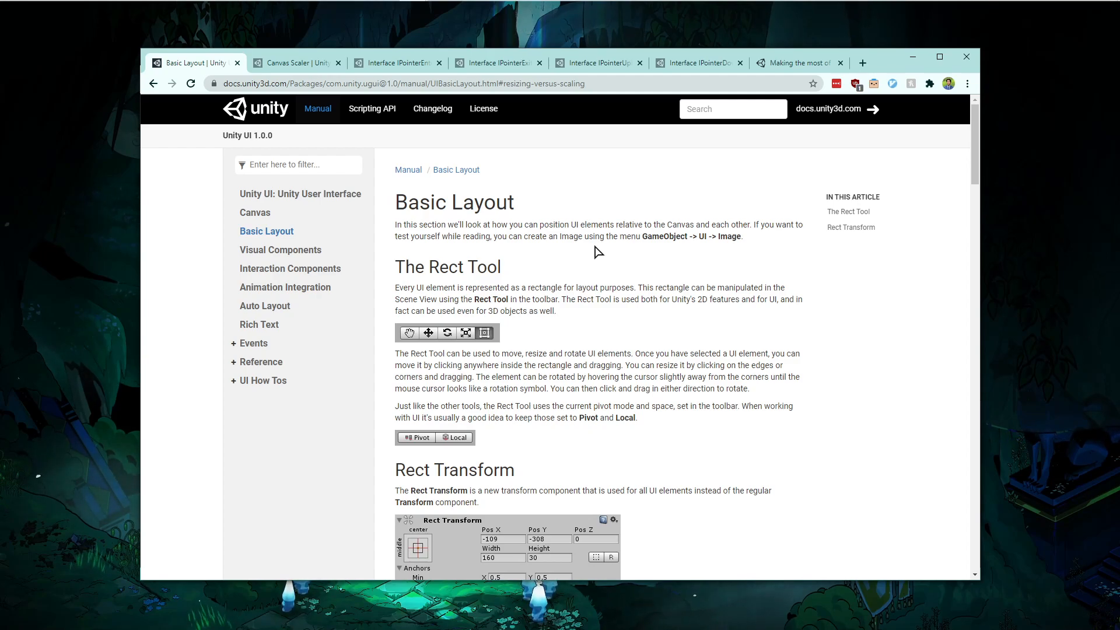
pyautogui.click(338, 63)
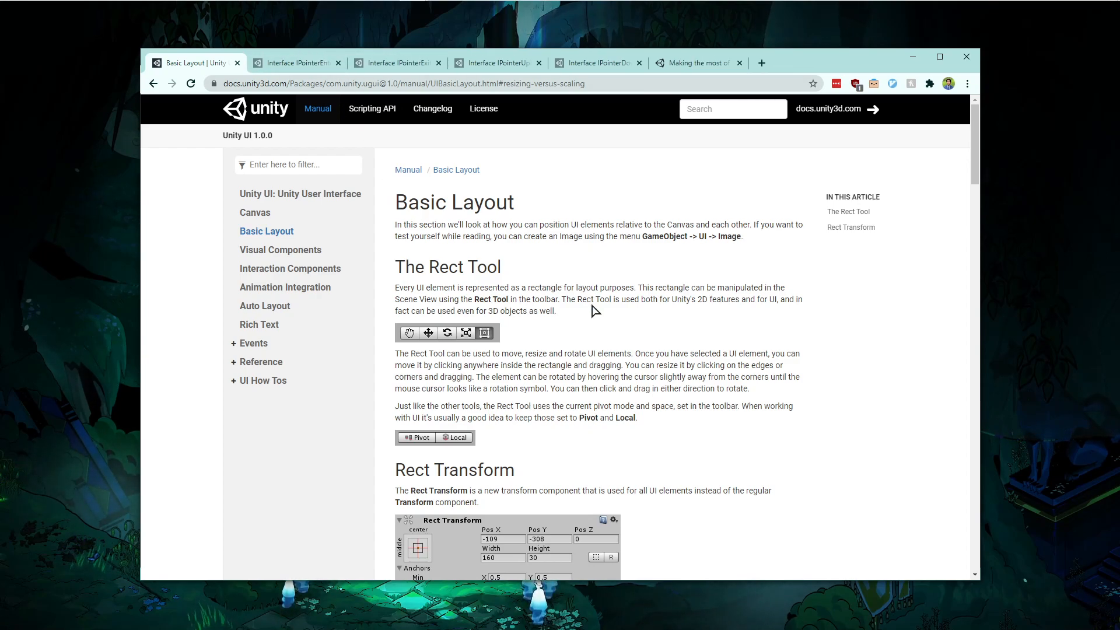
pyautogui.scroll(-5, 598, 311)
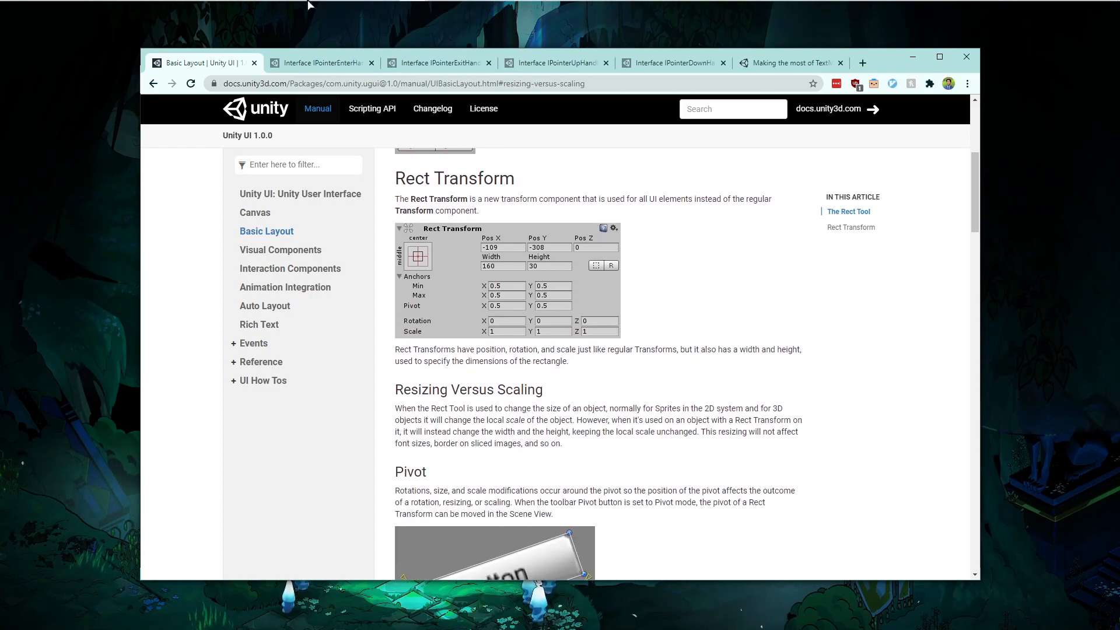
pyautogui.click(441, 3)
# - Add a Text - TextMeshPro UI object to the scene hierarchy
pyautogui.rightClick(208, 159)
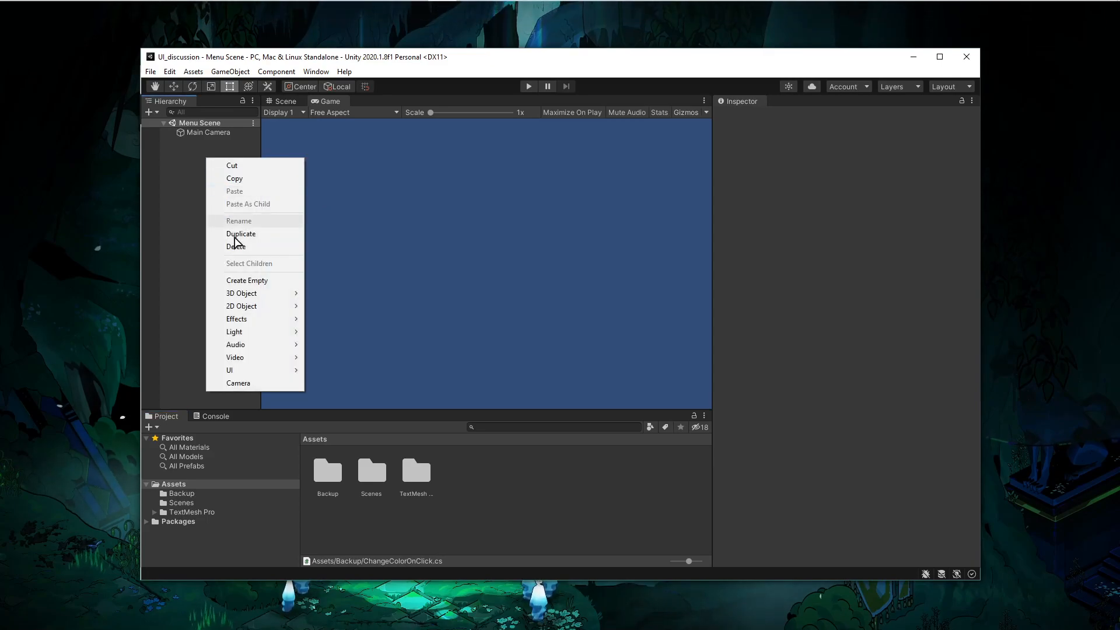
pyautogui.moveTo(249, 374)
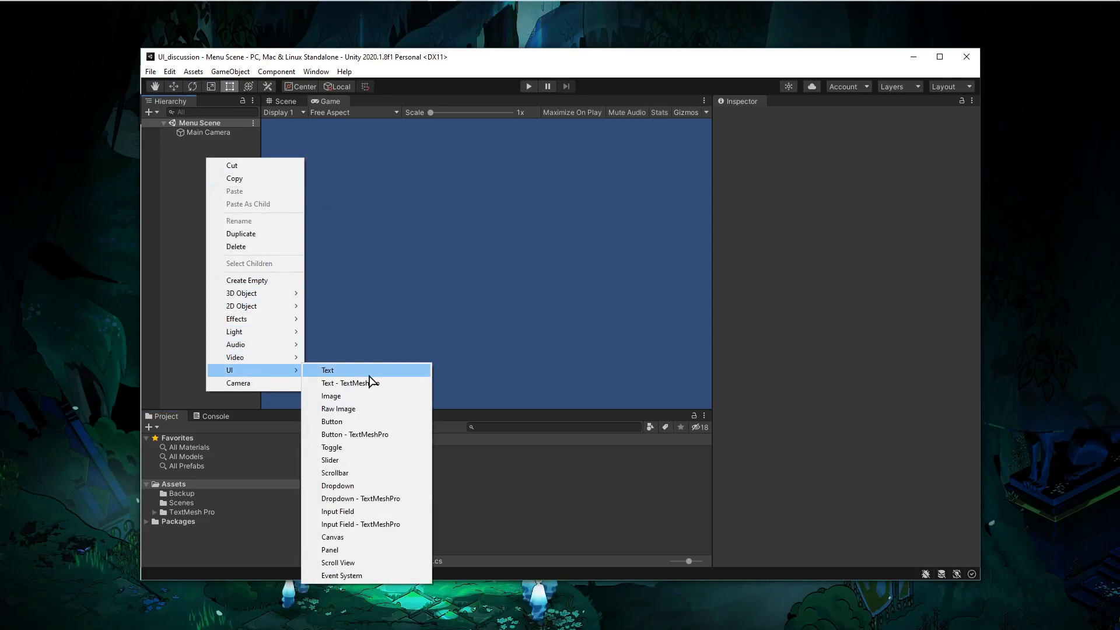
pyautogui.click(370, 382)
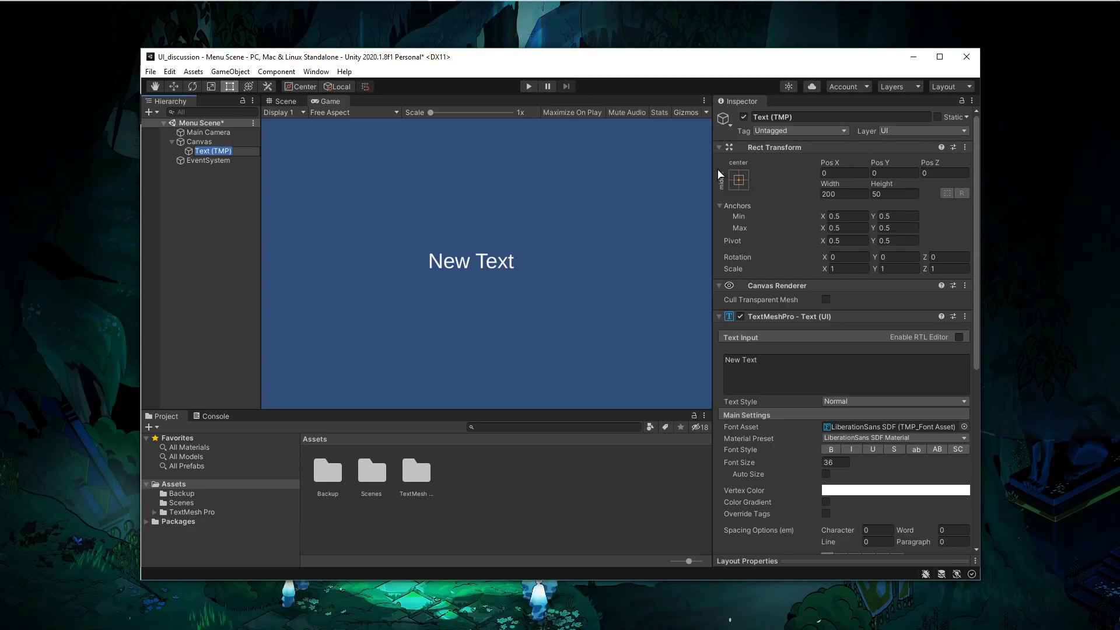
# - Try several anchor presets on the text object, ending back at middle-center
pyautogui.click(146, 199)
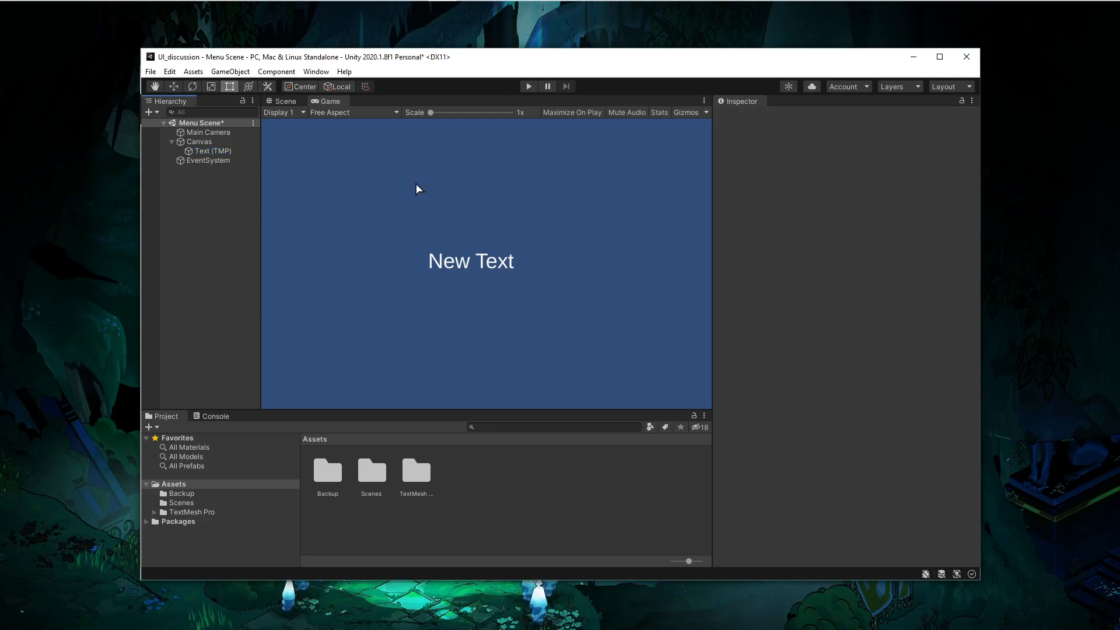
pyautogui.click(216, 151)
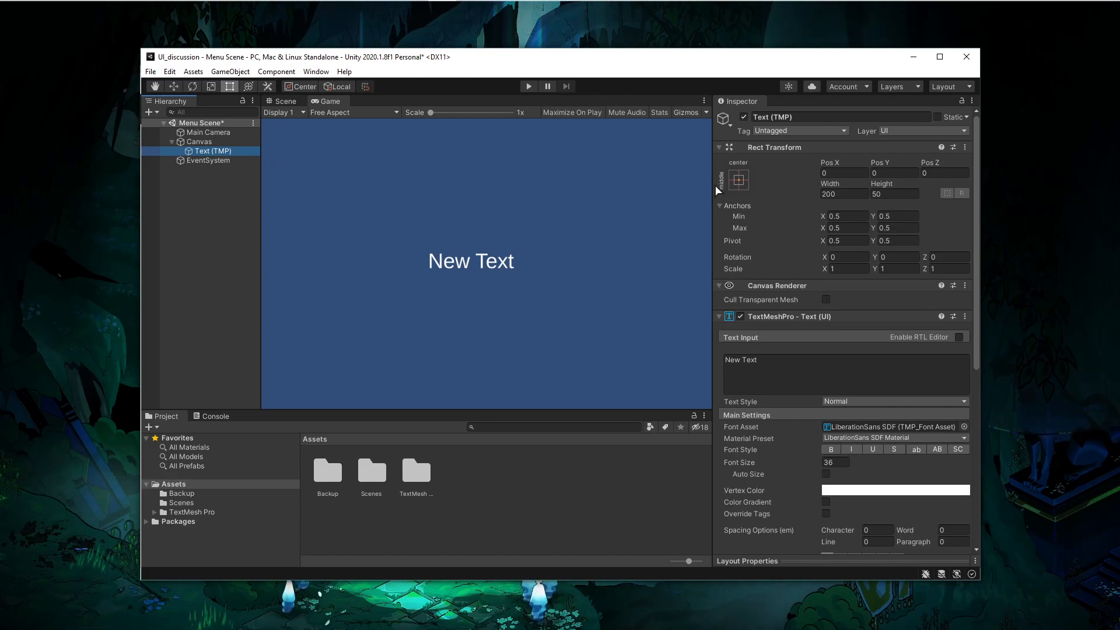
pyautogui.click(739, 180)
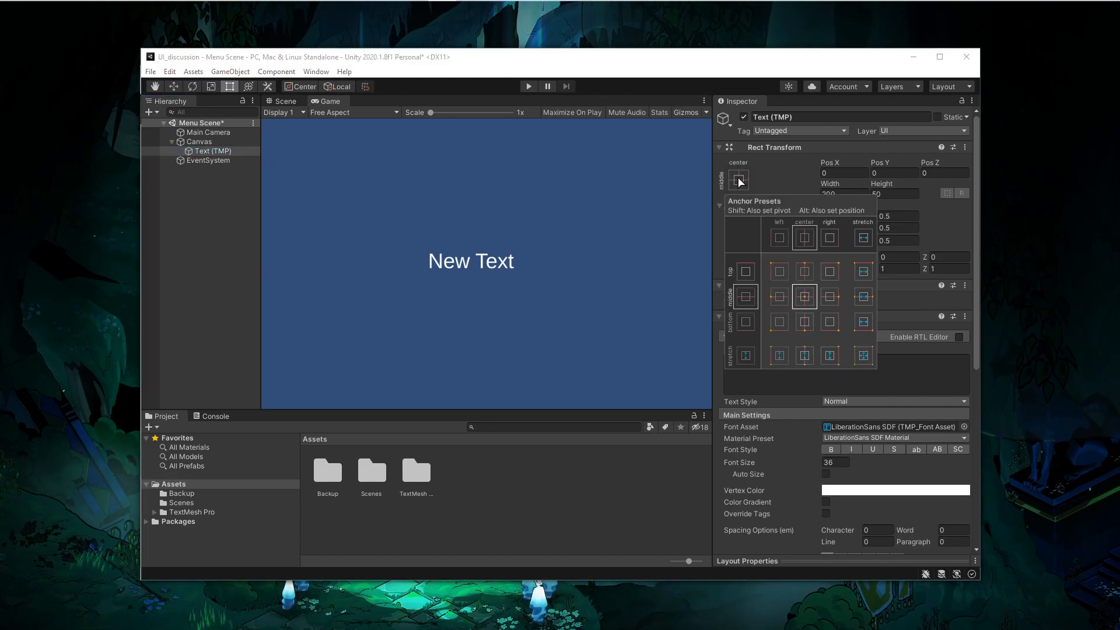
pyautogui.click(804, 321)
pyautogui.click(826, 322)
pyautogui.click(831, 271)
pyautogui.click(779, 272)
pyautogui.click(777, 293)
pyautogui.click(805, 295)
pyautogui.click(779, 297)
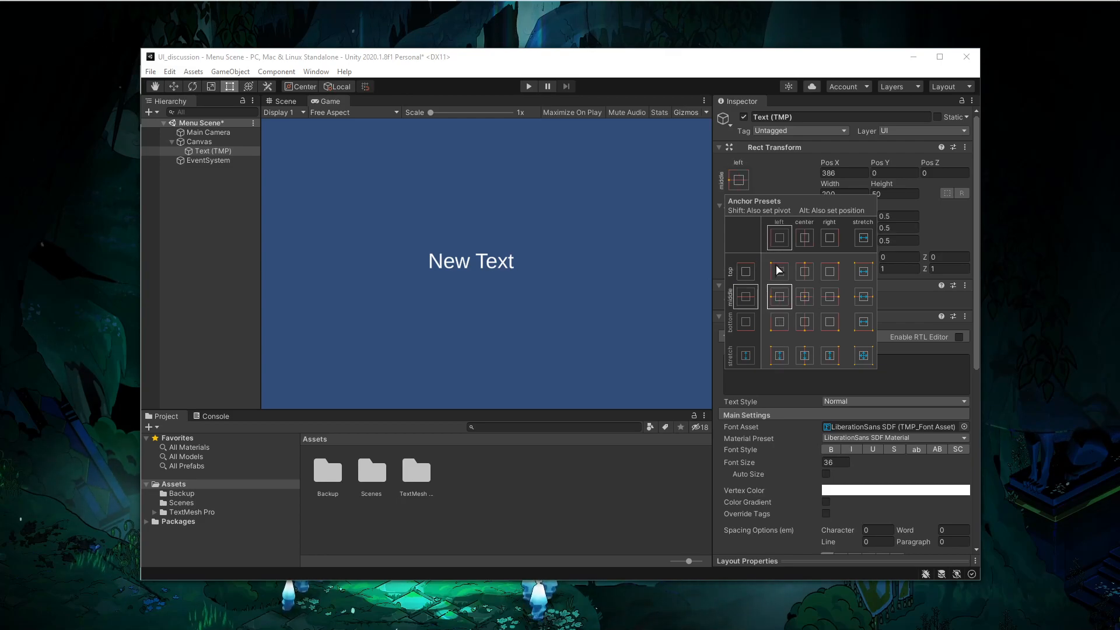
pyautogui.click(780, 270)
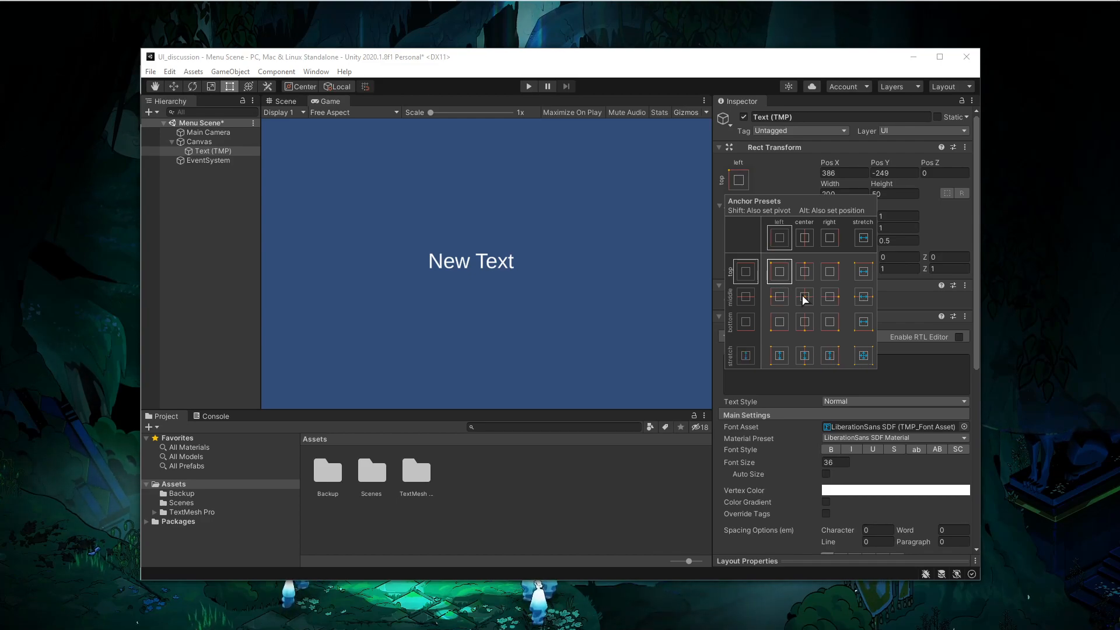
pyautogui.click(805, 272)
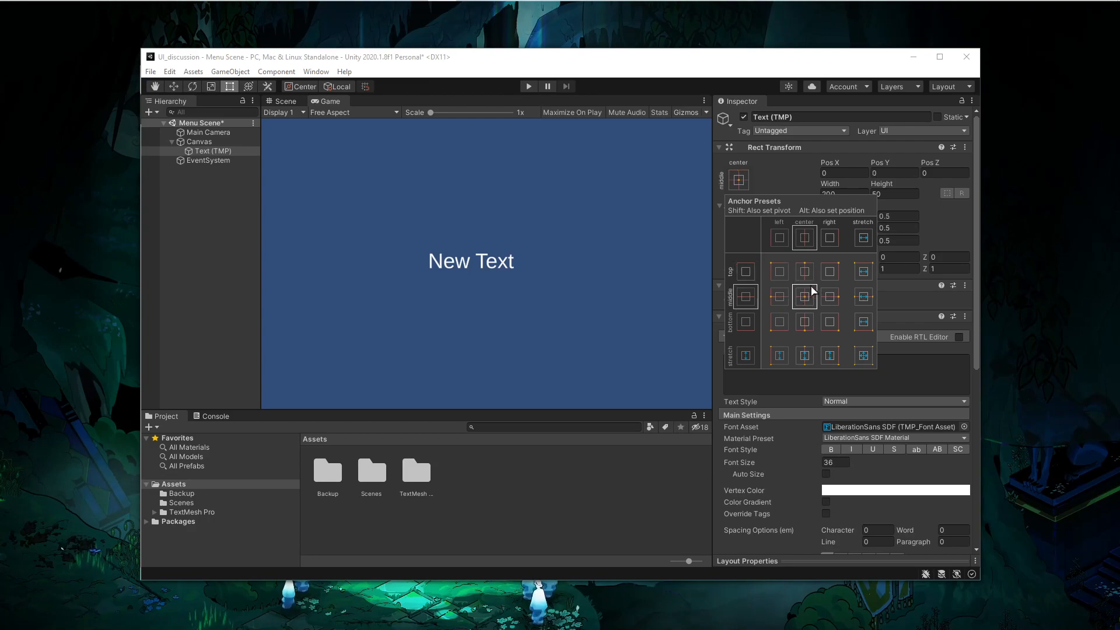
pyautogui.click(805, 322)
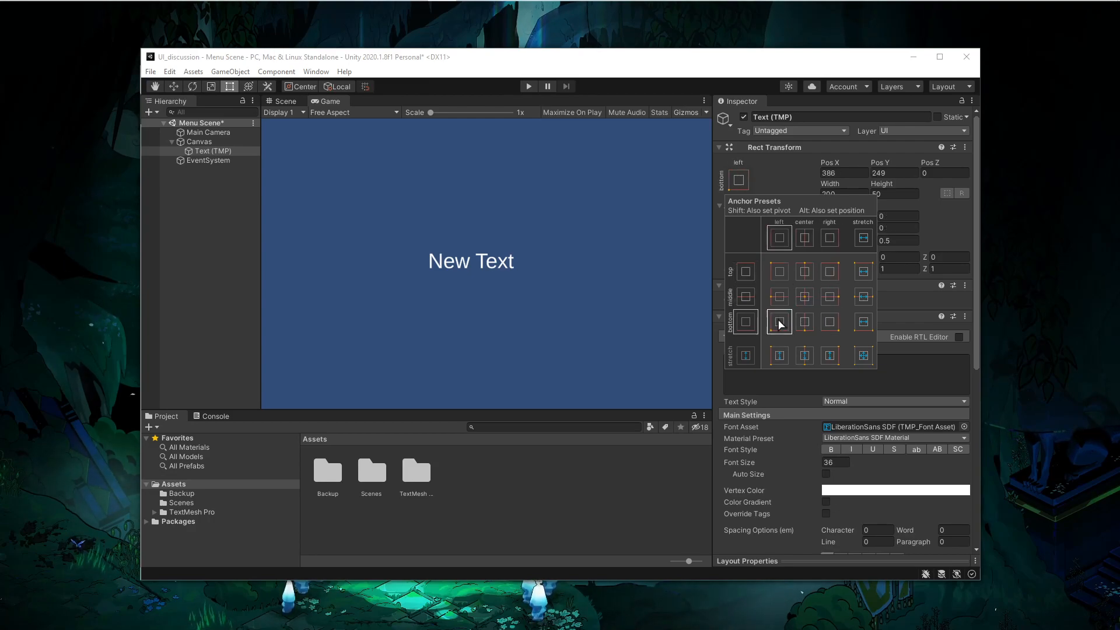
pyautogui.click(804, 296)
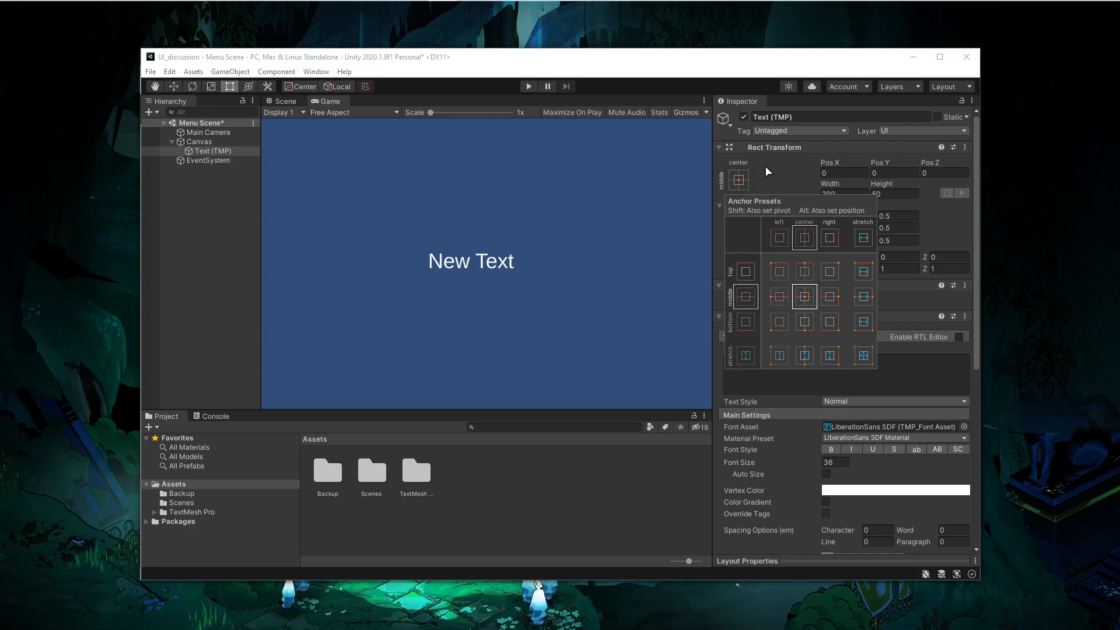
pyautogui.click(780, 270)
pyautogui.click(805, 298)
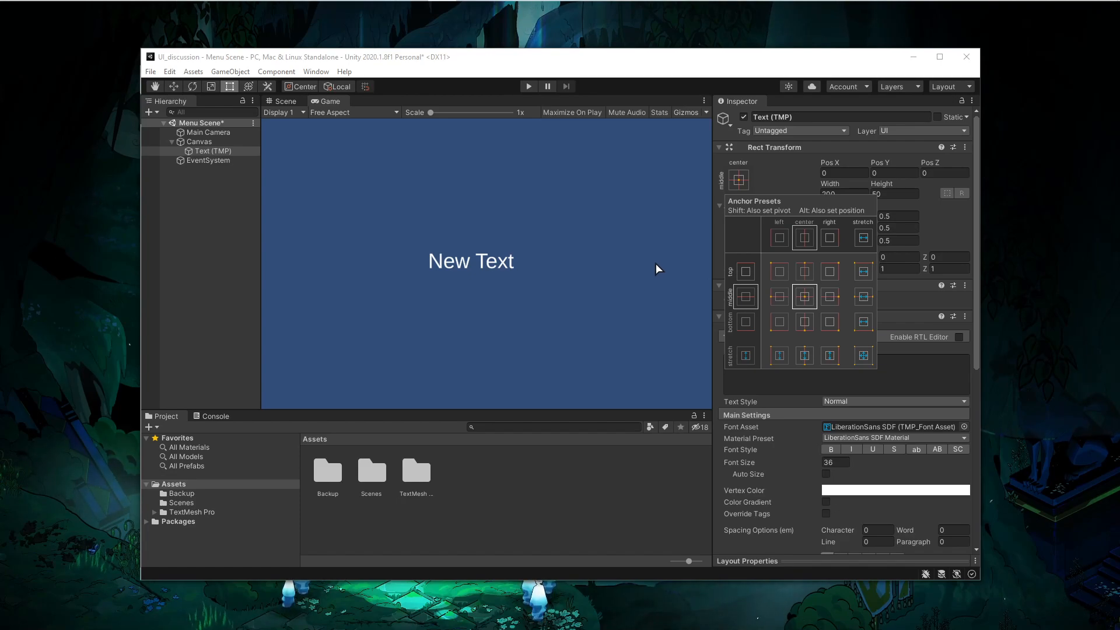
# - Apply the top-left anchor preset while also setting pivot and position, snapping the text into the corner
pyautogui.click(781, 276)
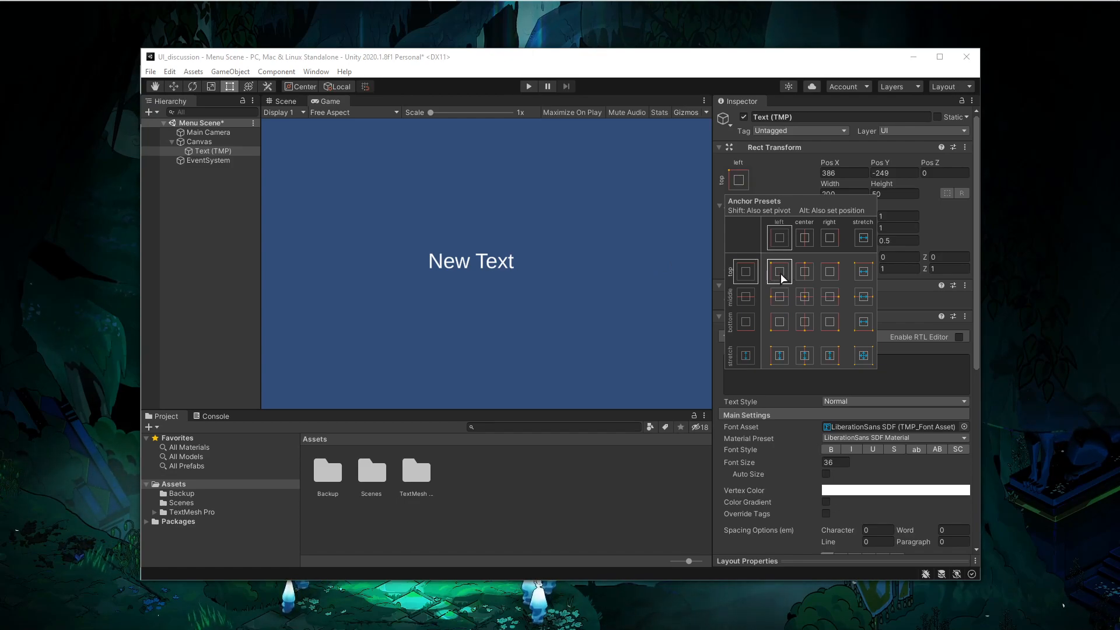
pyautogui.hotkey('shift', 'alt')
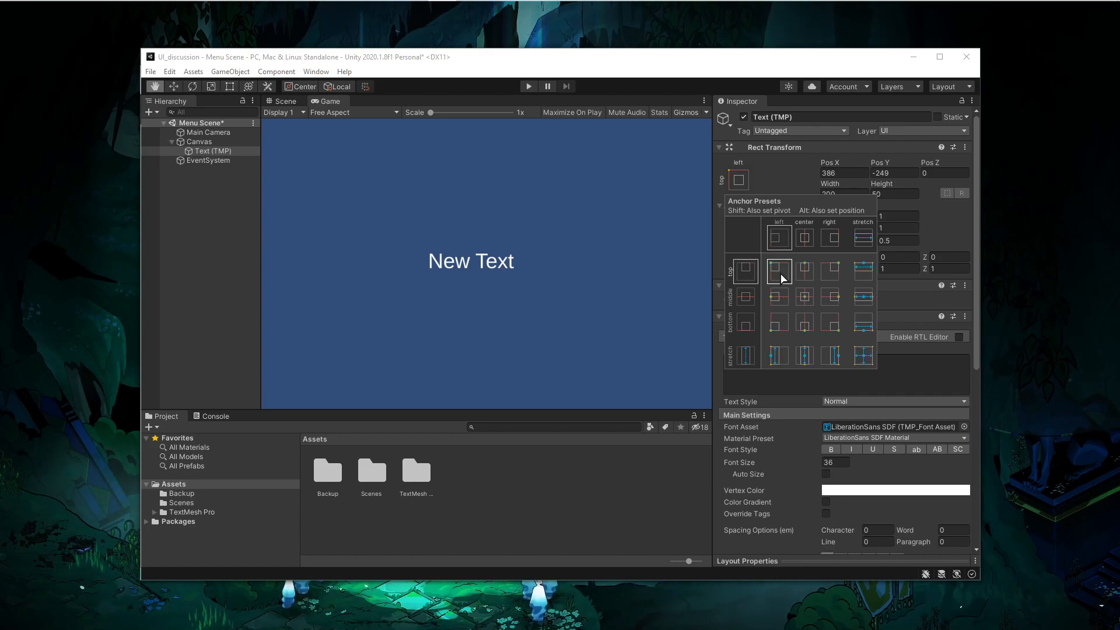
pyautogui.keyDown('alt'); pyautogui.keyDown('shift'); pyautogui.click(779, 271); pyautogui.keyUp('shift'); pyautogui.keyUp('alt')
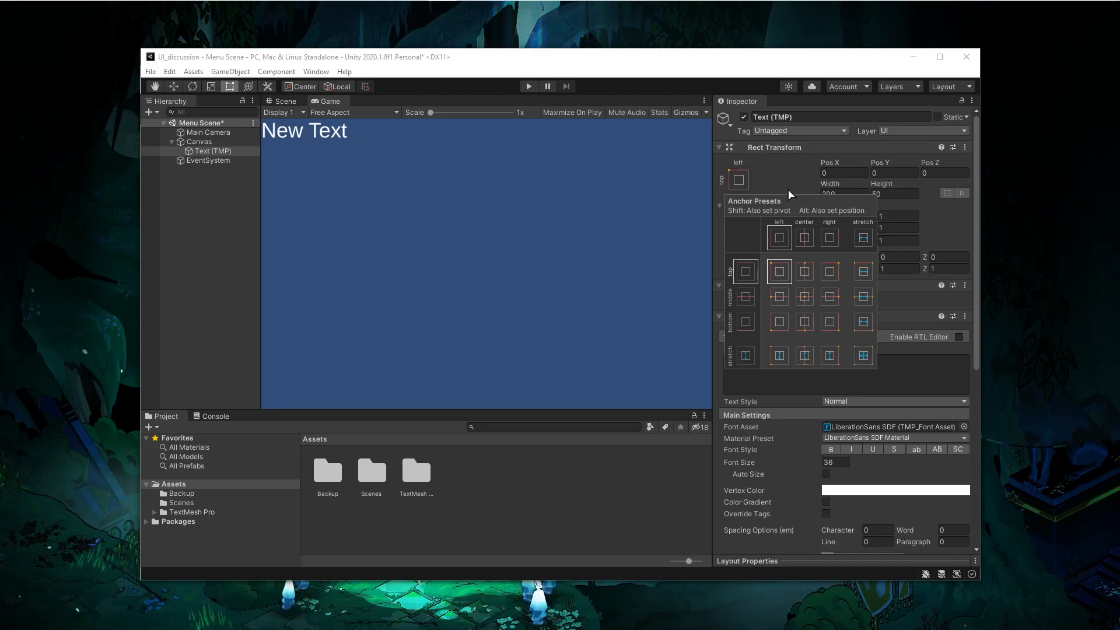
pyautogui.click(791, 170)
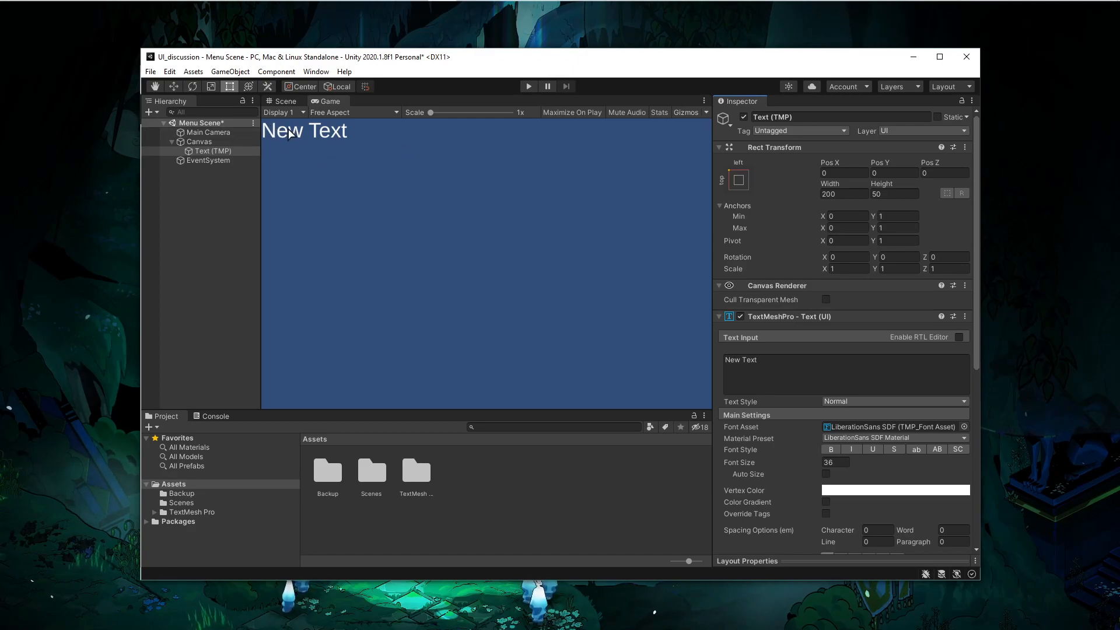
# - Maximize the editor window and narrow the hierarchy panel
pyautogui.click(854, 173)
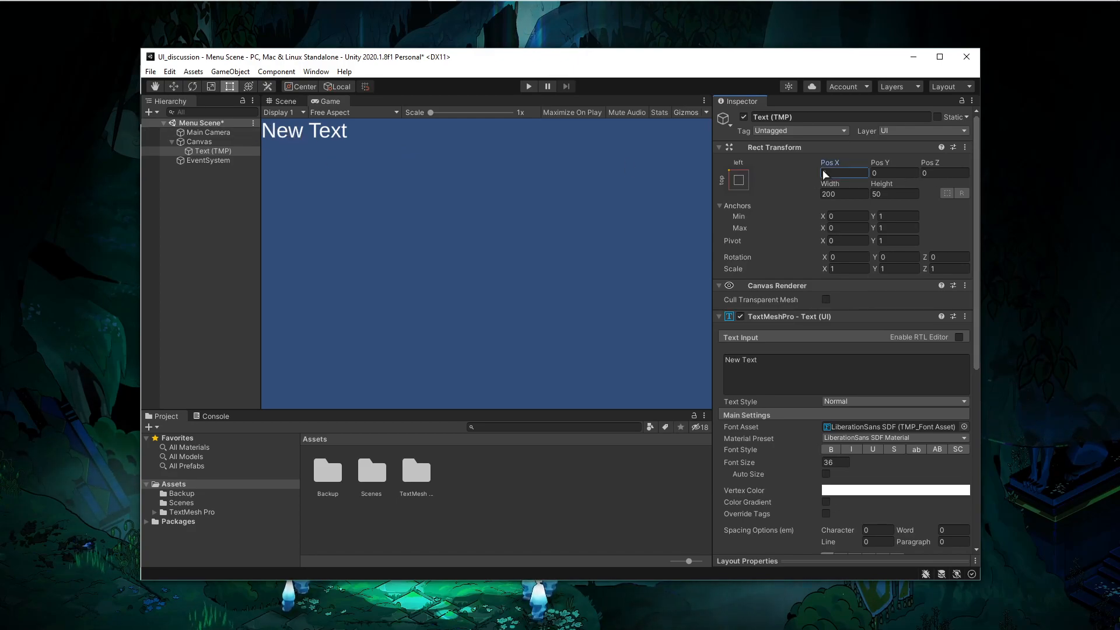
pyautogui.click(890, 173)
pyautogui.doubleClick(633, 58)
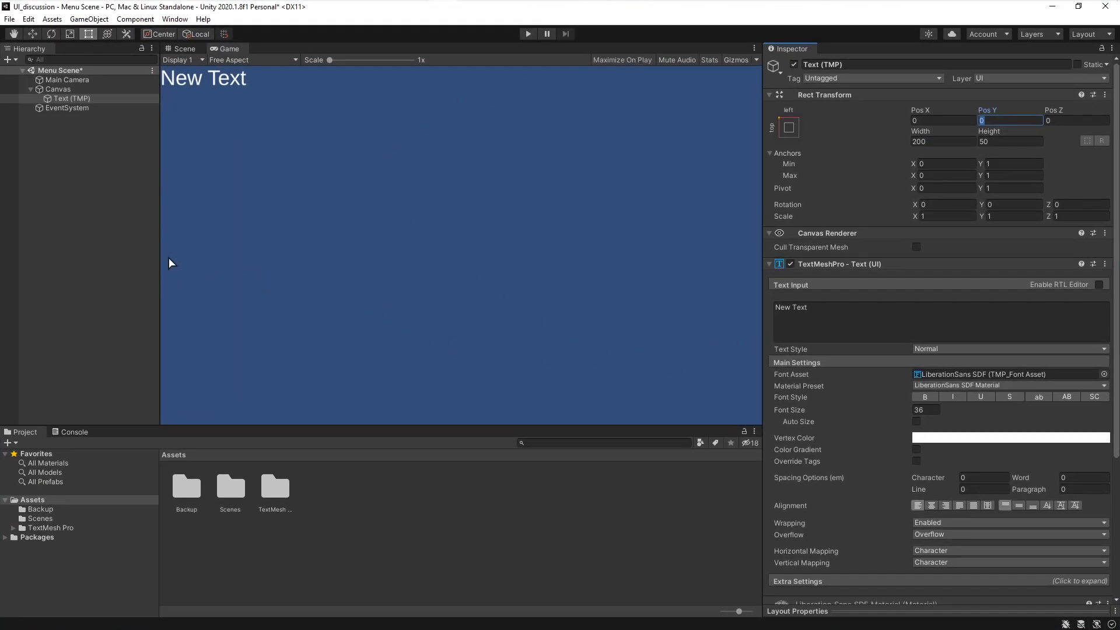
pyautogui.moveTo(158, 256); pyautogui.dragTo(87, 240)
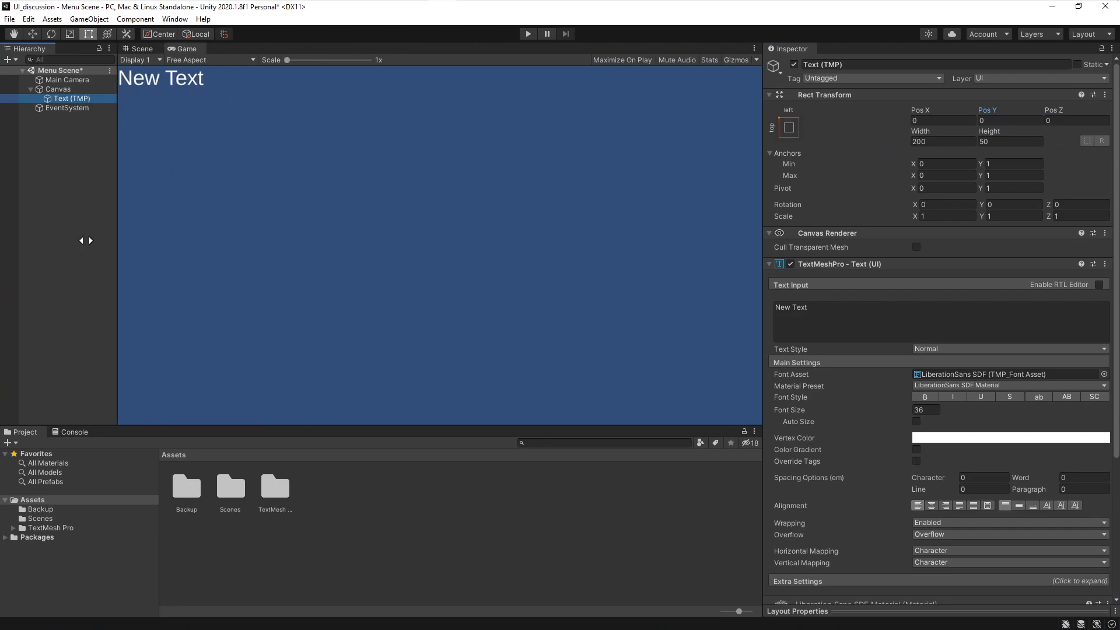
# - Switch the game view aspect to 16:10 and 5:4, then back to Free Aspect
pyautogui.click(209, 61)
pyautogui.click(204, 140)
pyautogui.click(204, 55)
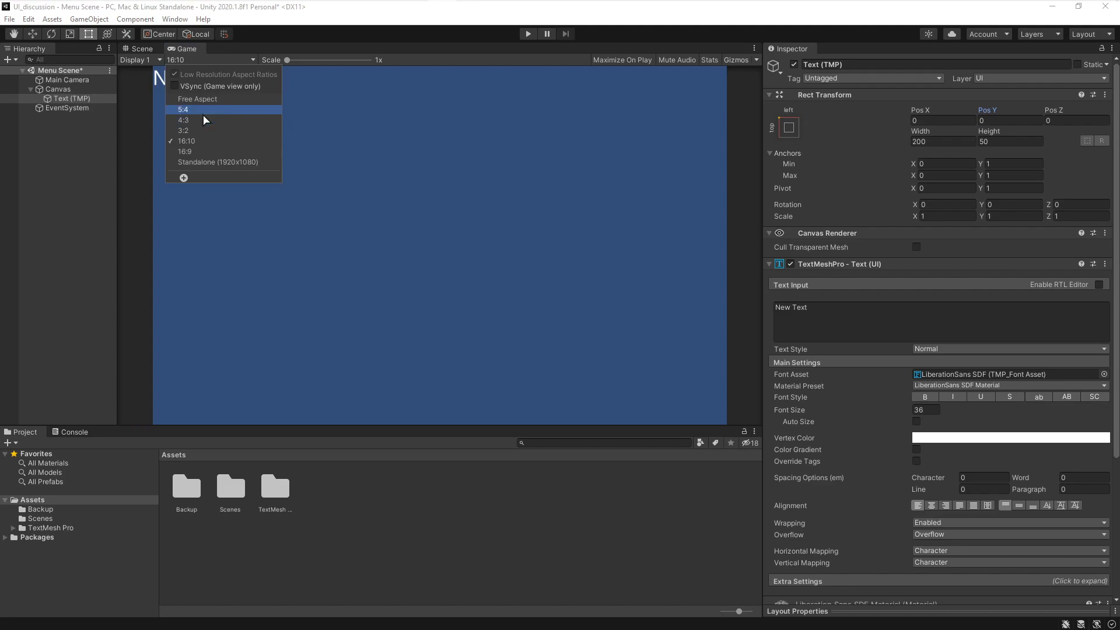
pyautogui.click(203, 111)
pyautogui.click(217, 61)
pyautogui.click(210, 99)
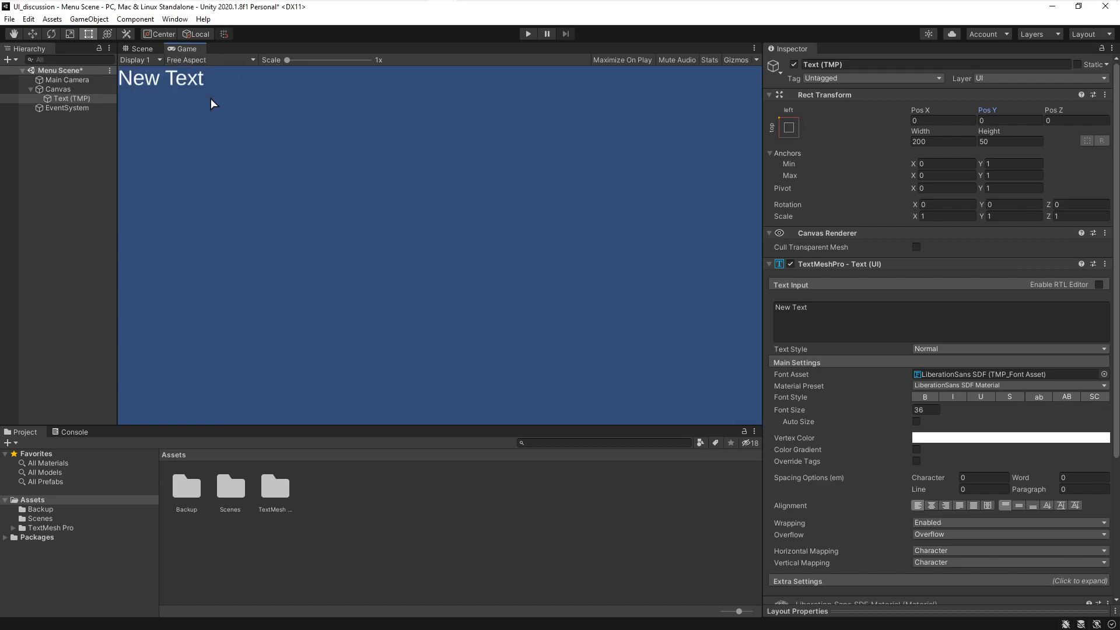
# - Anchor the text to the middle-center preset so it sits centered in the game view
pyautogui.click(788, 127)
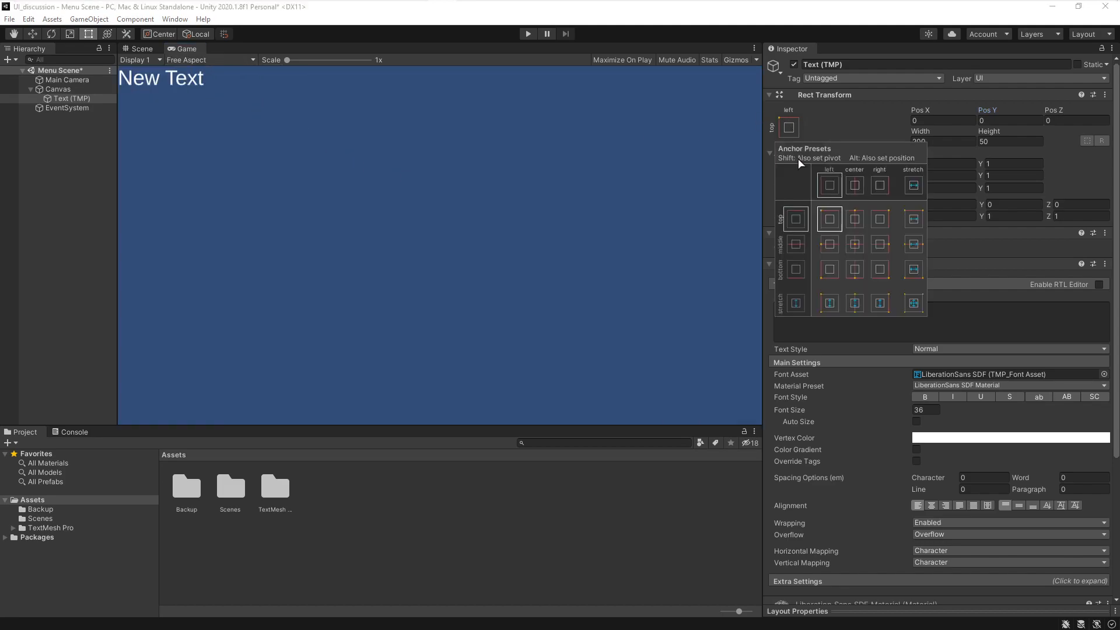
pyautogui.keyDown('shift'); pyautogui.click(854, 244); pyautogui.keyUp('shift')
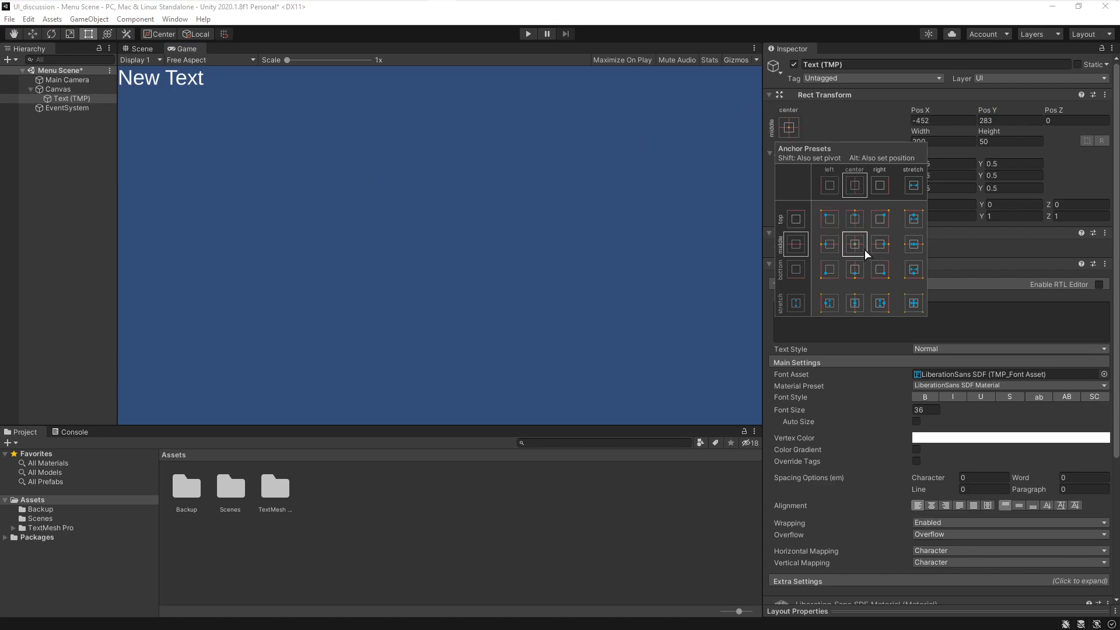
pyautogui.keyDown('alt'); pyautogui.keyDown('shift'); pyautogui.click(855, 244); pyautogui.keyUp('shift'); pyautogui.keyUp('alt')
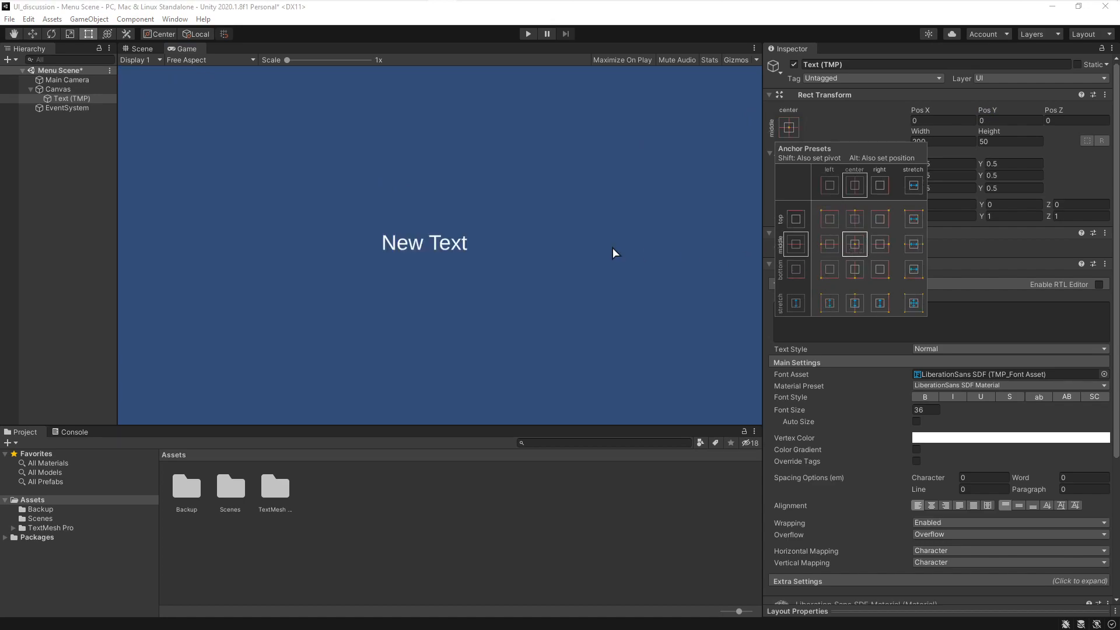
pyautogui.click(490, 271)
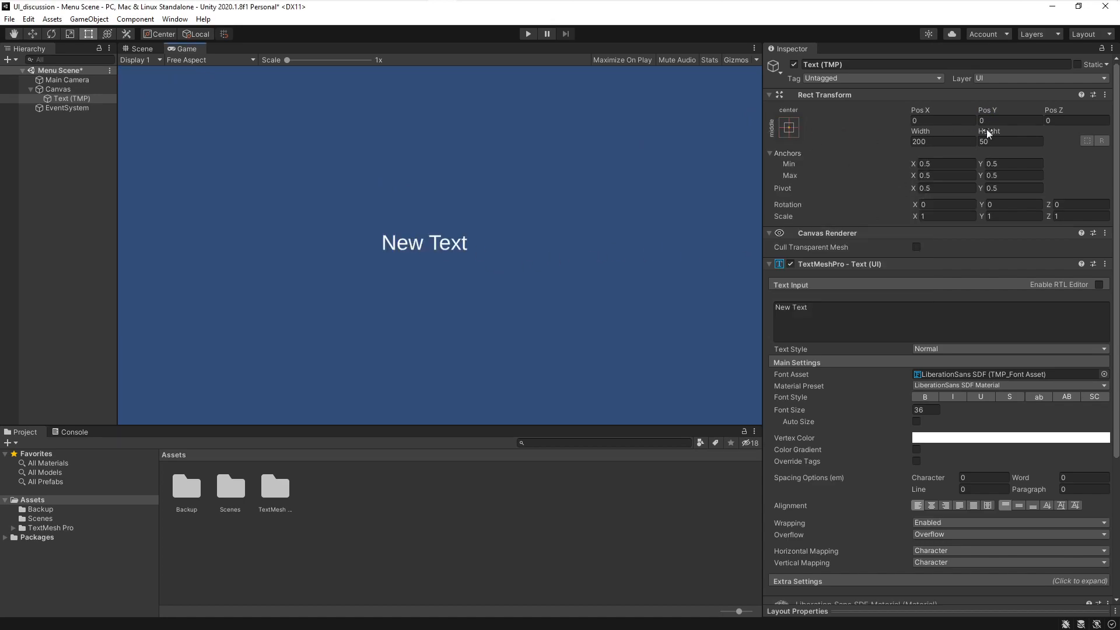
# - Scrub the text's Pos X and Pos Y to about -406 and 256.5
pyautogui.moveTo(929, 109); pyautogui.dragTo(198, 33)
pyautogui.moveTo(810, 112); pyautogui.dragTo(434, 161)
pyautogui.moveTo(117, 180)
pyautogui.mouseDown()
pyautogui.moveTo(445, 195)
pyautogui.moveTo(118, 187)
pyautogui.mouseUp()
pyautogui.click(158, 101)
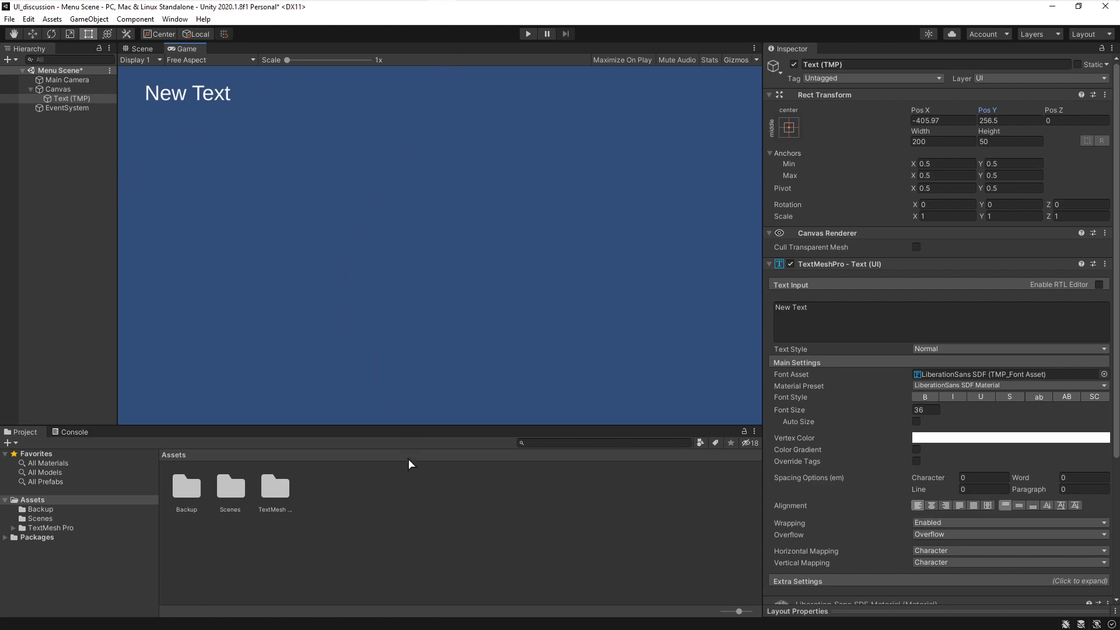
# - Drag the project panel lower and undo the two text position changes
pyautogui.moveTo(408, 427); pyautogui.dragTo(381, 466)
pyautogui.click(117, 184)
pyautogui.moveTo(117, 183)
pyautogui.mouseDown()
pyautogui.moveTo(309, 198)
pyautogui.moveTo(156, 190)
pyautogui.moveTo(116, 203)
pyautogui.mouseUp()
pyautogui.hotkey('ctrl', 'z')
pyautogui.hotkey('ctrl', 'z')
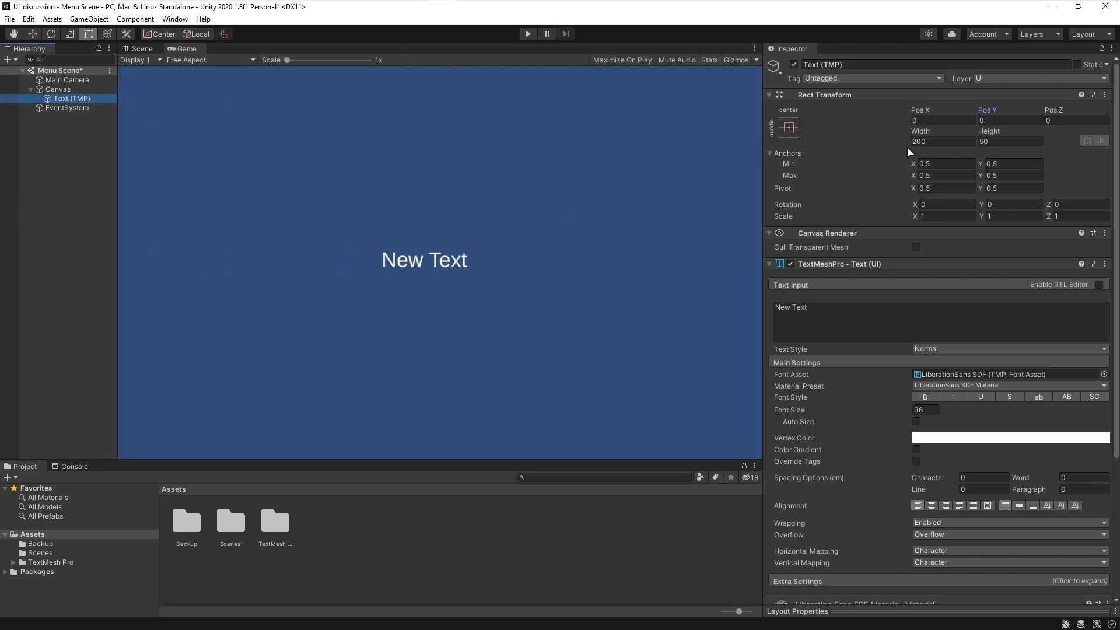
# - Set the text's anchor, pivot and position to the top-left preset
pyautogui.click(790, 129)
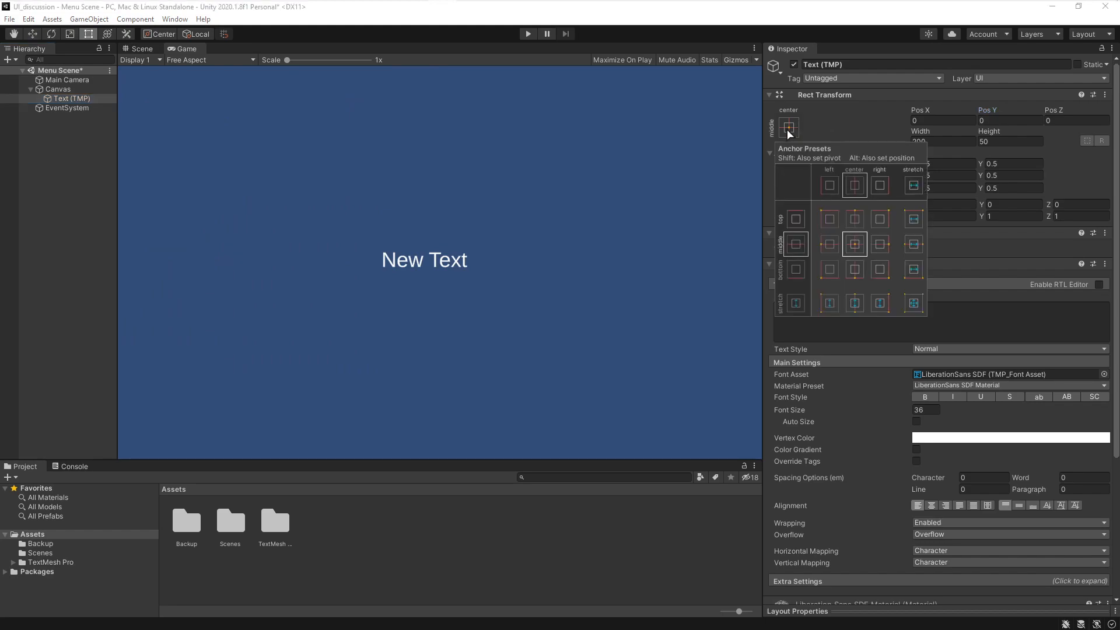
pyautogui.hotkey('alt', 'shift')
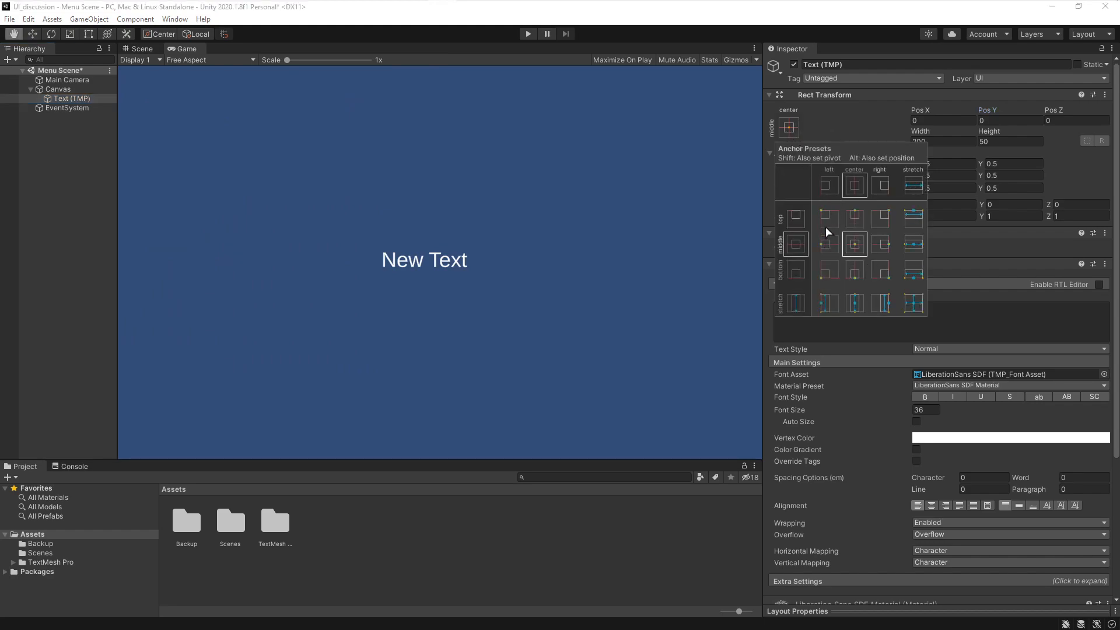
pyautogui.keyDown('alt'); pyautogui.keyDown('shift'); pyautogui.click(828, 228); pyautogui.keyUp('shift'); pyautogui.keyUp('alt')
pyautogui.keyDown('alt'); pyautogui.keyDown('shift'); pyautogui.click(862, 217); pyautogui.keyUp('shift'); pyautogui.keyUp('alt')
pyautogui.keyDown('alt'); pyautogui.keyDown('shift'); pyautogui.click(821, 224); pyautogui.keyUp('shift'); pyautogui.keyUp('alt')
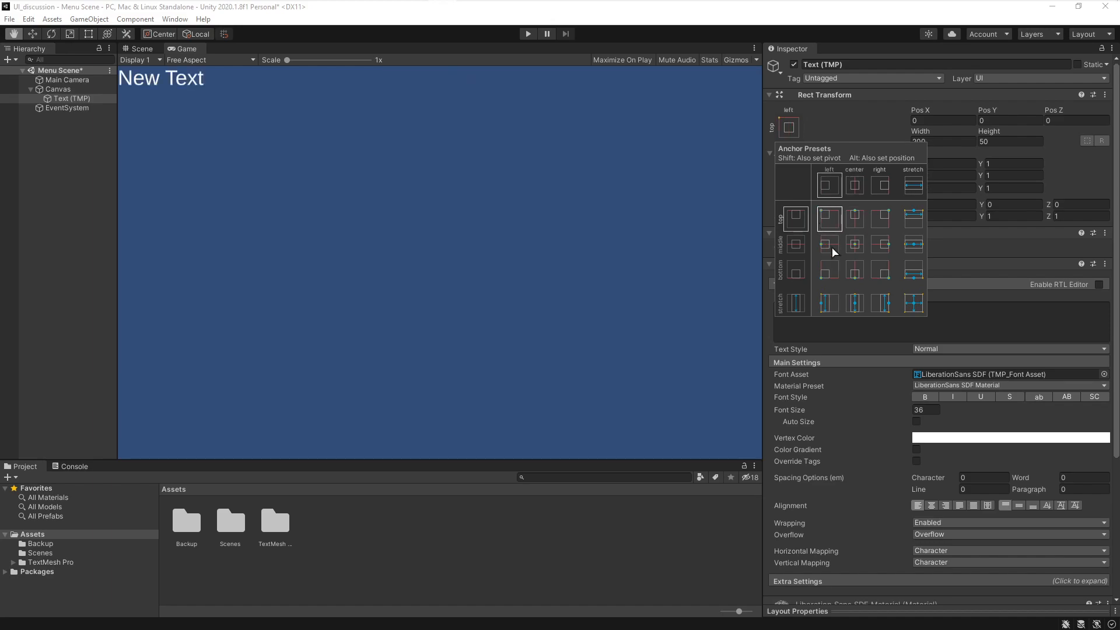
pyautogui.keyDown('alt'); pyautogui.keyDown('shift'); pyautogui.click(832, 271); pyautogui.keyUp('shift'); pyautogui.keyUp('alt')
pyautogui.keyDown('alt'); pyautogui.keyDown('shift'); pyautogui.click(830, 223); pyautogui.keyUp('shift'); pyautogui.keyUp('alt')
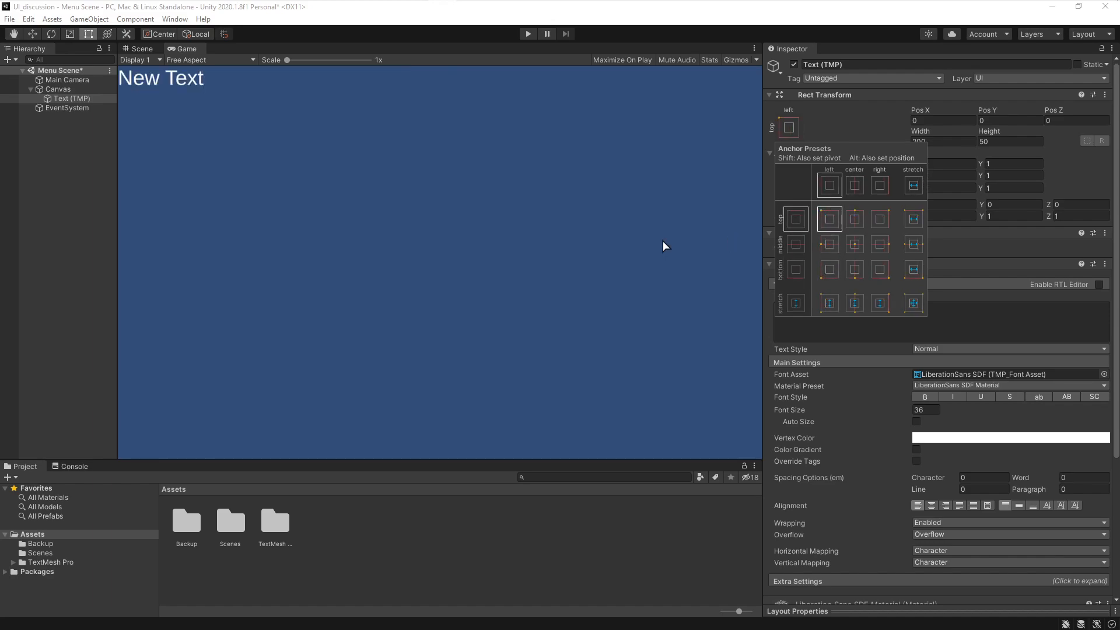
# - Set the text's anchor and pivot to the top-center preset
pyautogui.click(490, 223)
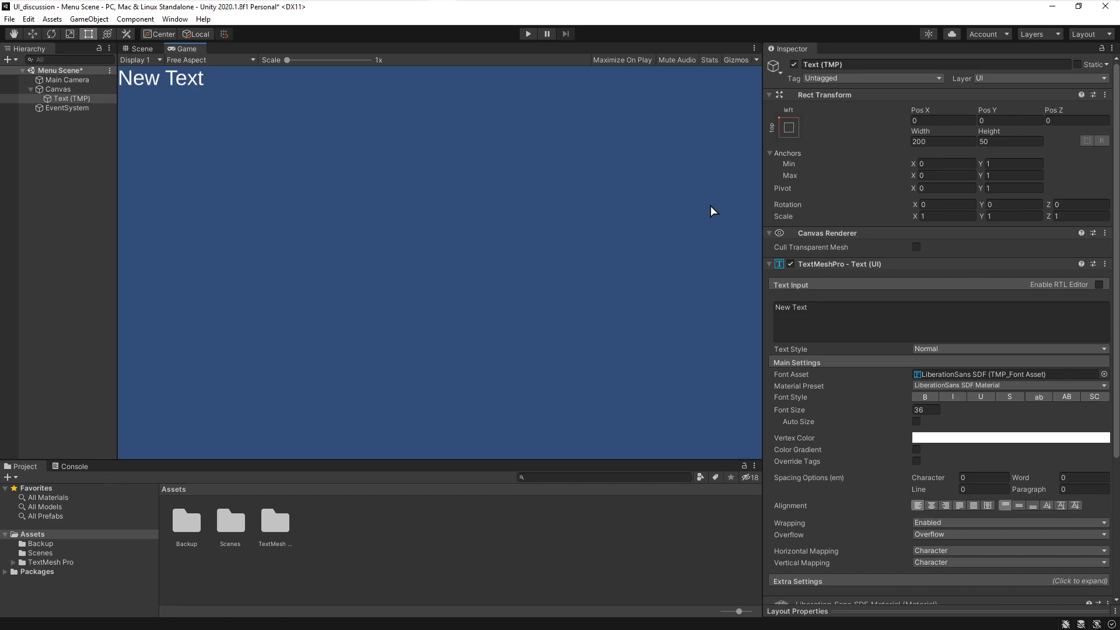
pyautogui.hotkey('alt', 'Tab')
pyautogui.hotkey('alt', 'Tab')
pyautogui.click(908, 56)
pyautogui.click(788, 128)
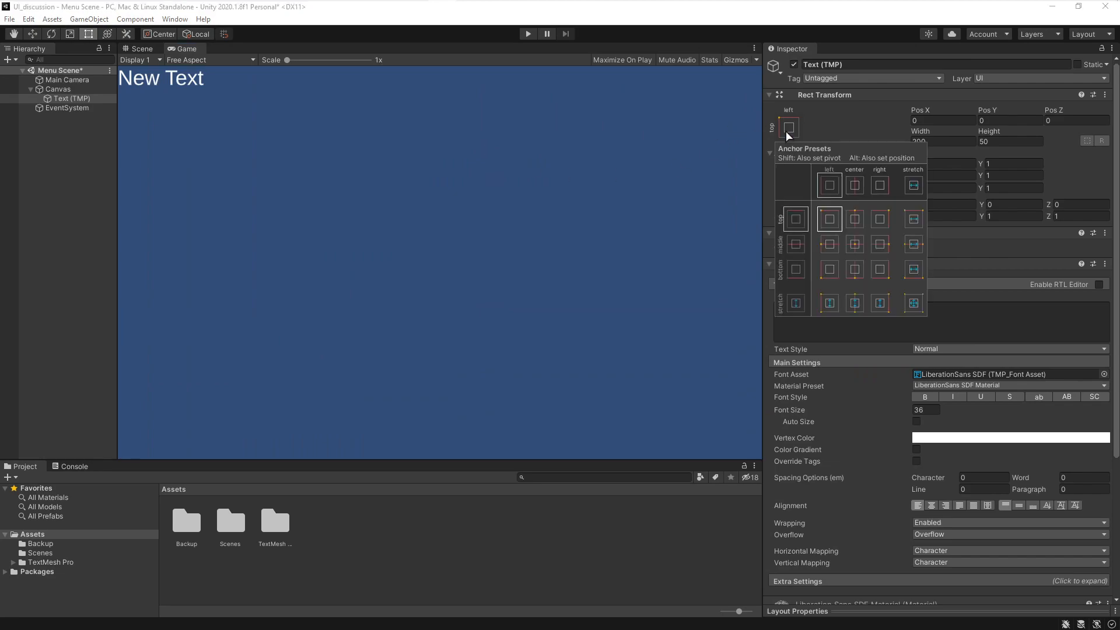
pyautogui.click(857, 227)
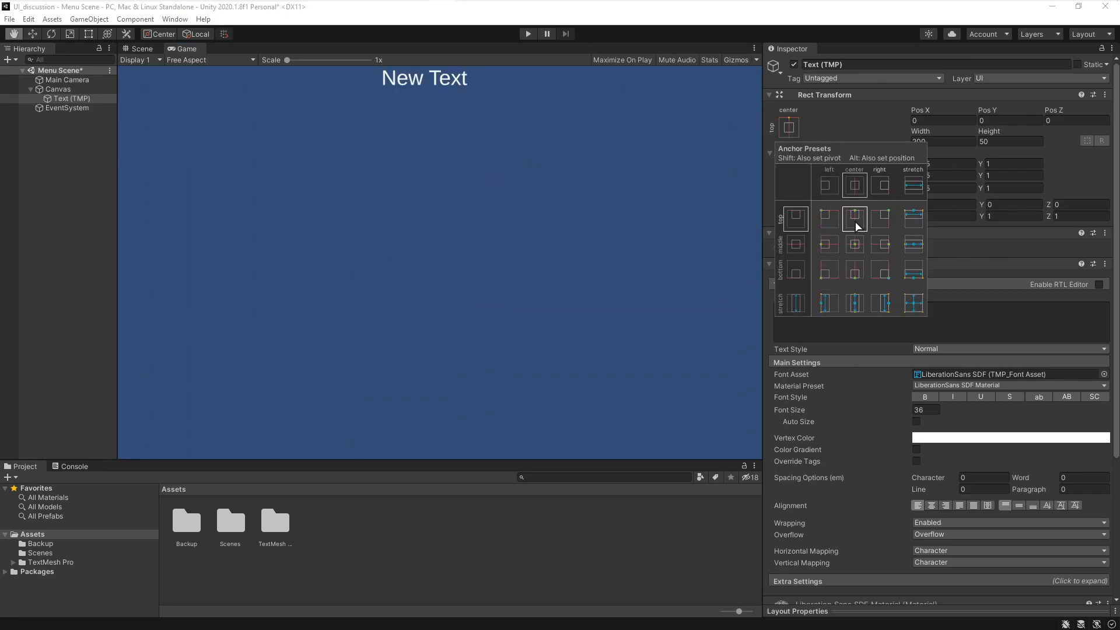
pyautogui.click(865, 133)
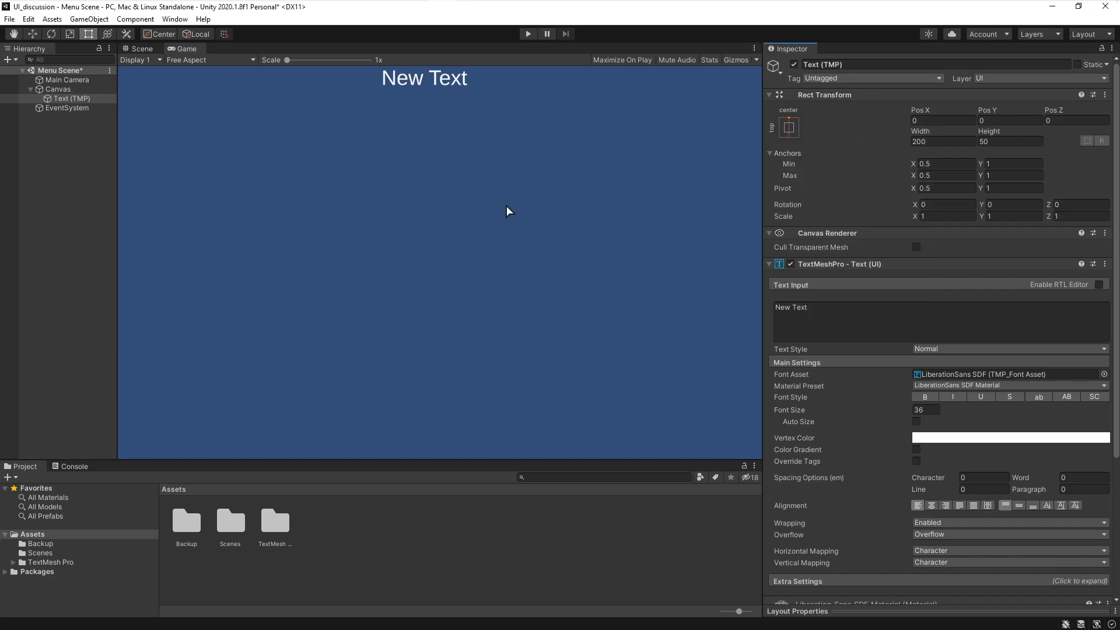
# - Switch to the browser and read the Unity UI Rect Transform and anchors documentation
pyautogui.hotkey('alt', 'Tab')
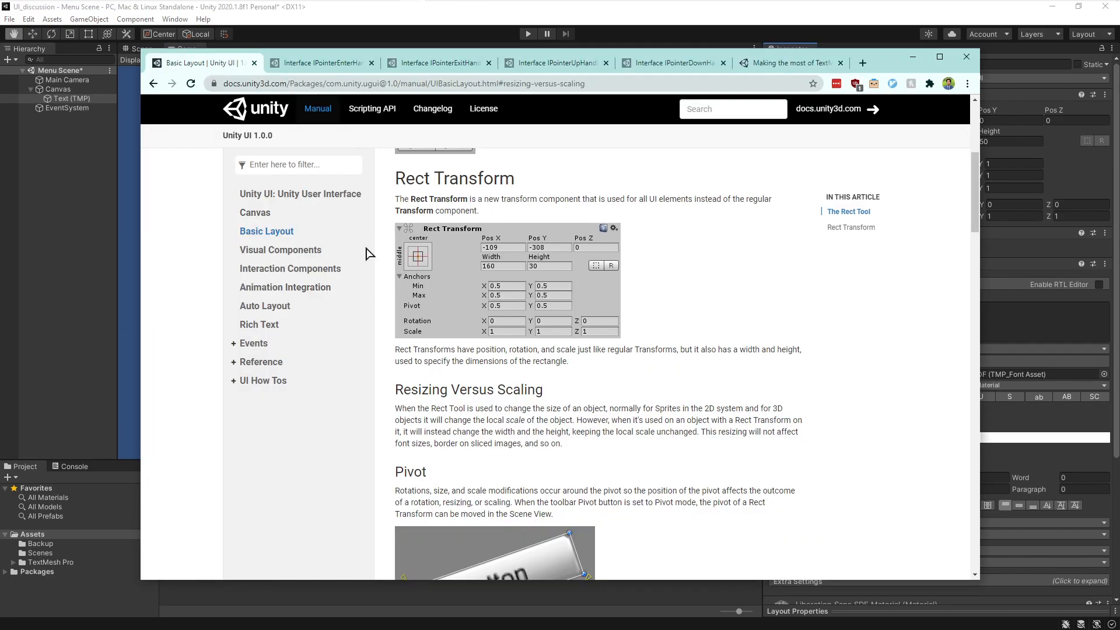
pyautogui.scroll(-9, 681, 380)
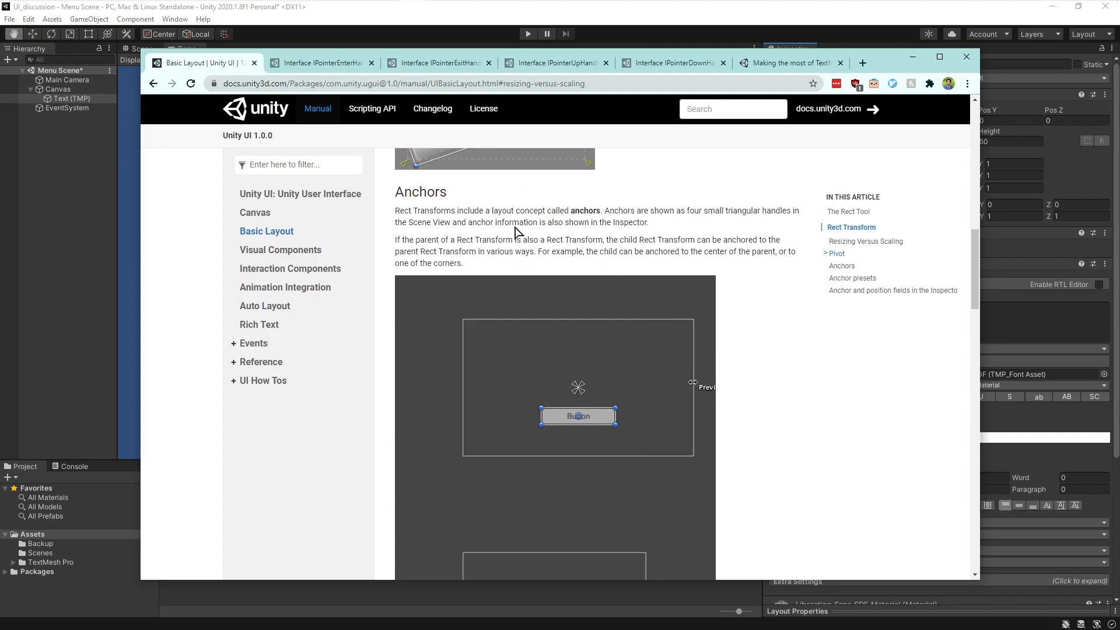
pyautogui.hotkey('ctrl', 'w')
pyautogui.click(349, 301)
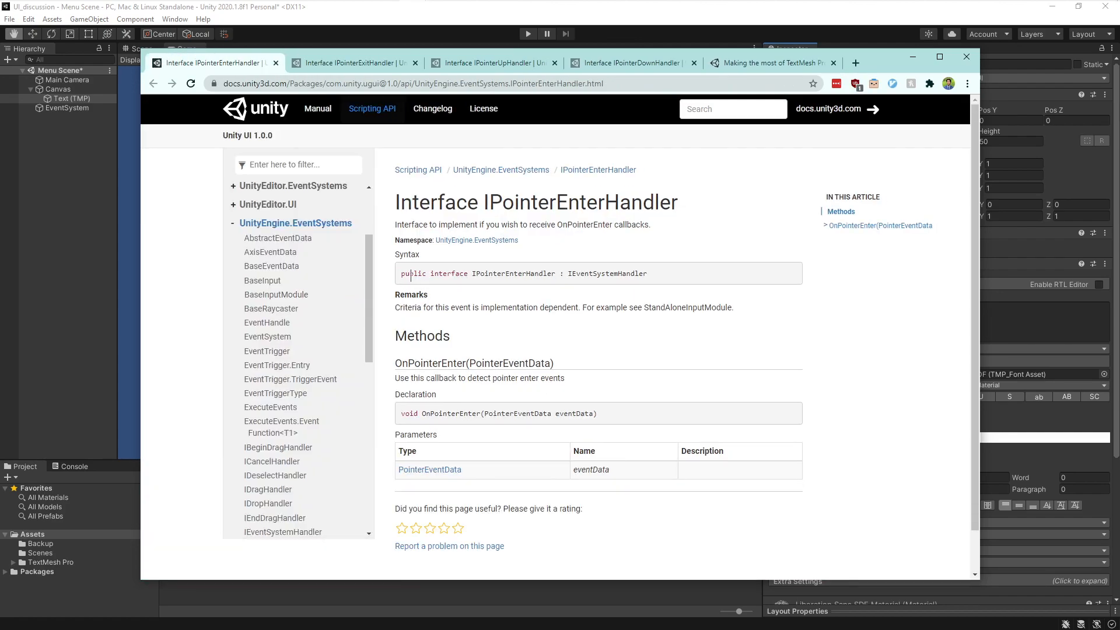
pyautogui.scroll(2, 318, 310)
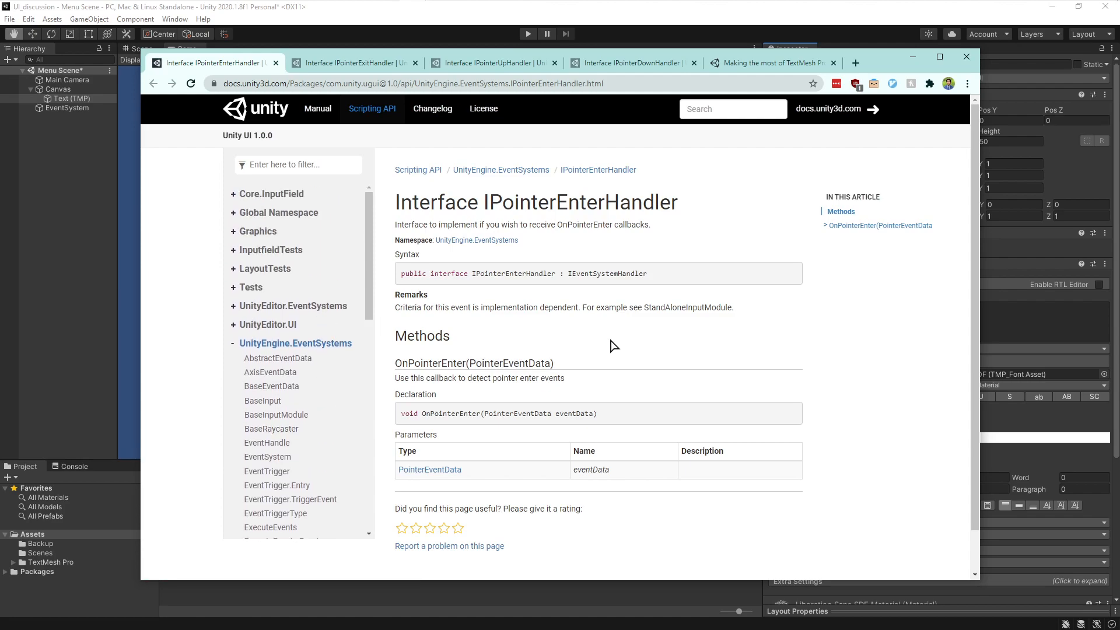
# - Set the Canvas Scaler's UI Scale Mode to Scale With Screen Size
pyautogui.click(50, 90)
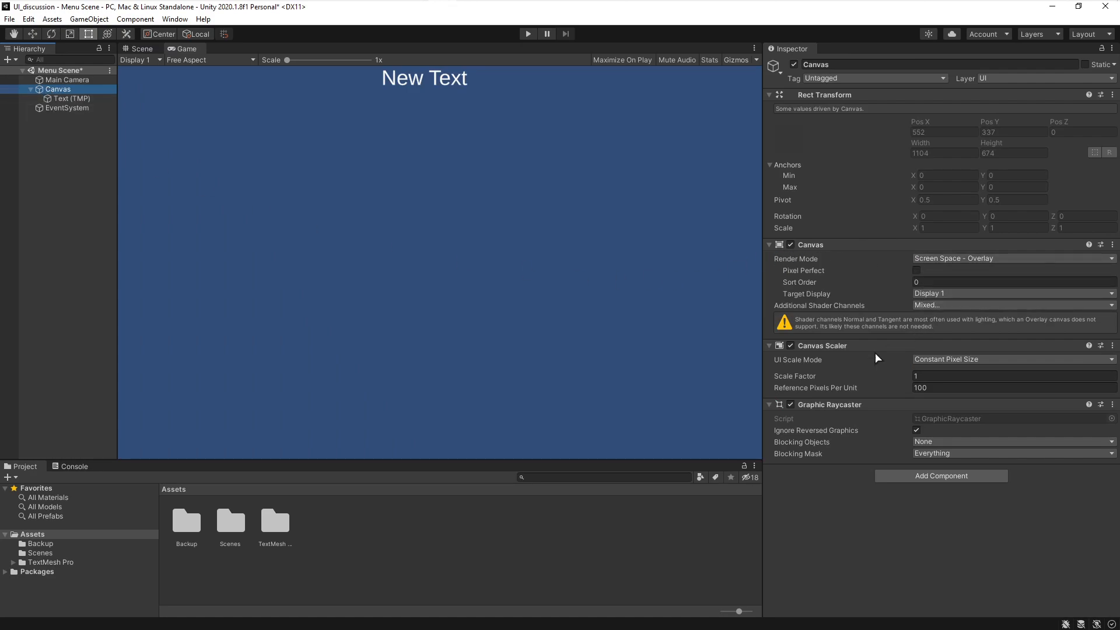
pyautogui.click(928, 360)
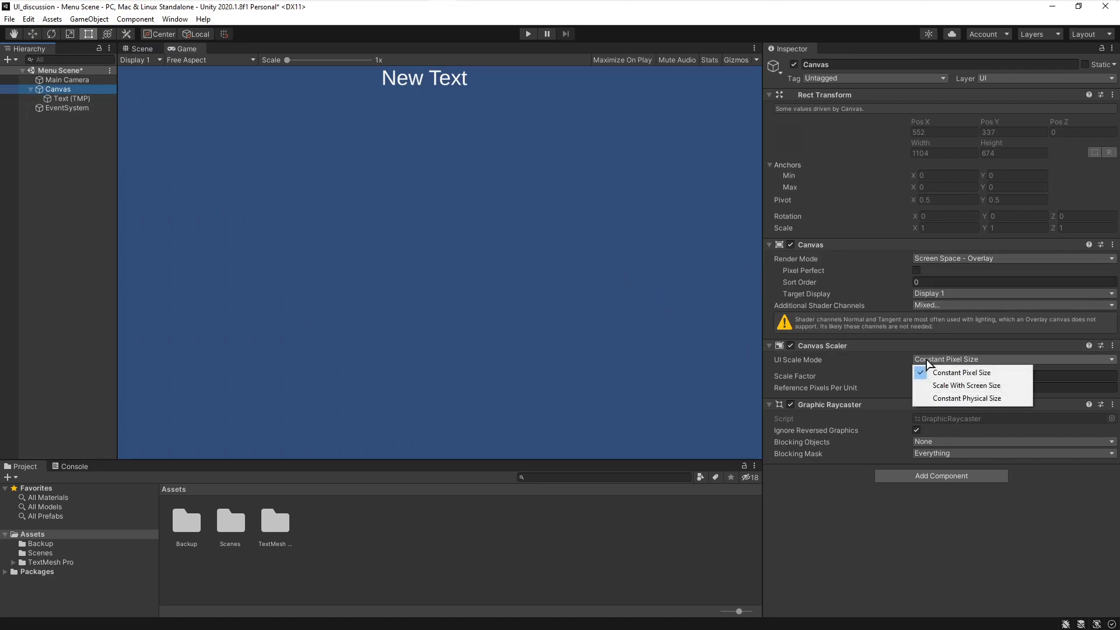
pyautogui.click(929, 386)
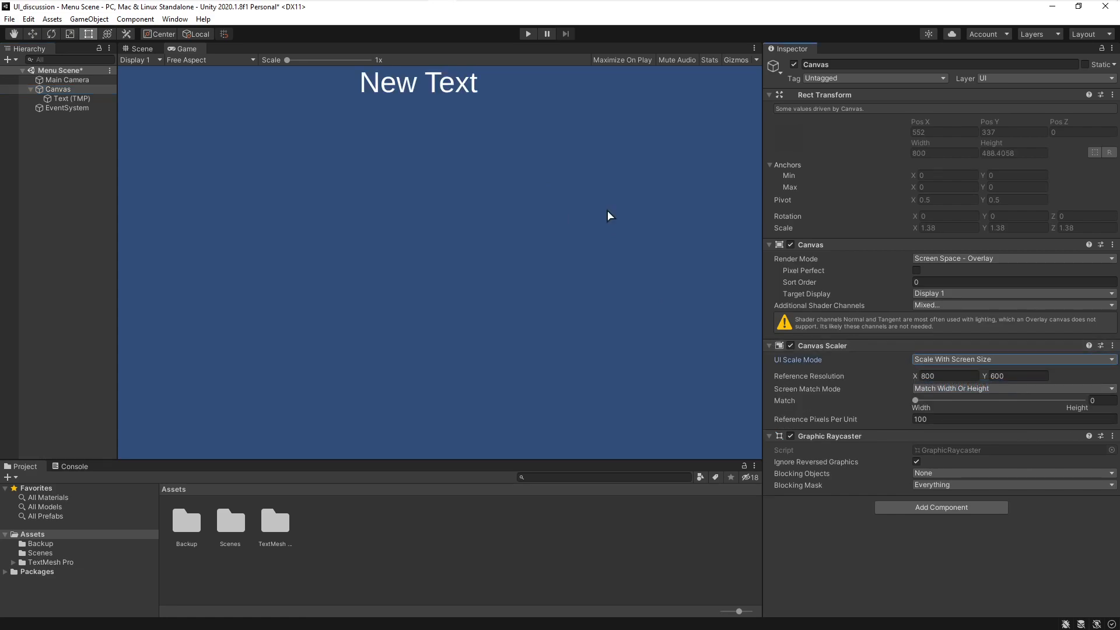
# - Resize the Game view by dragging the panel borders to examine how the text scales with the screen
pyautogui.click(32, 91)
pyautogui.click(31, 89)
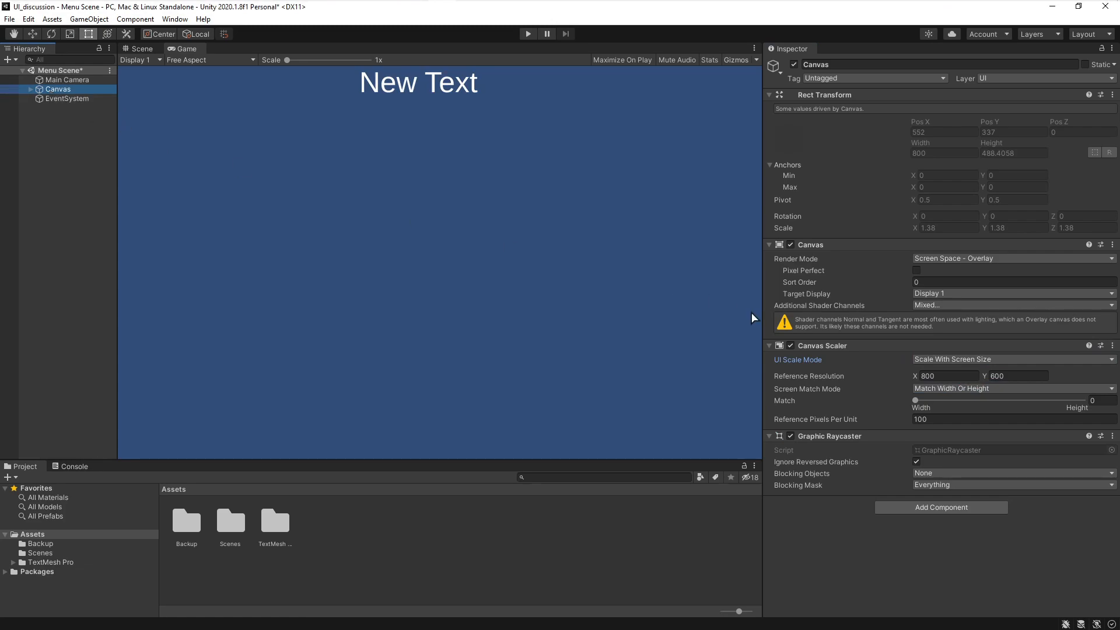
pyautogui.click(962, 360)
pyautogui.click(485, 291)
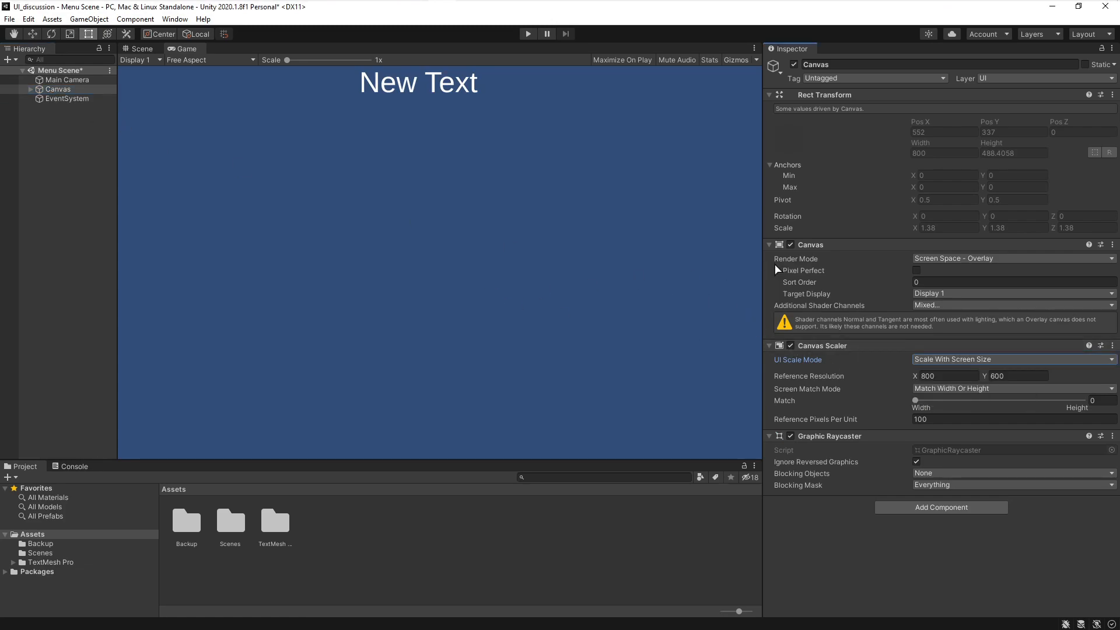
pyautogui.moveTo(761, 270); pyautogui.dragTo(838, 247)
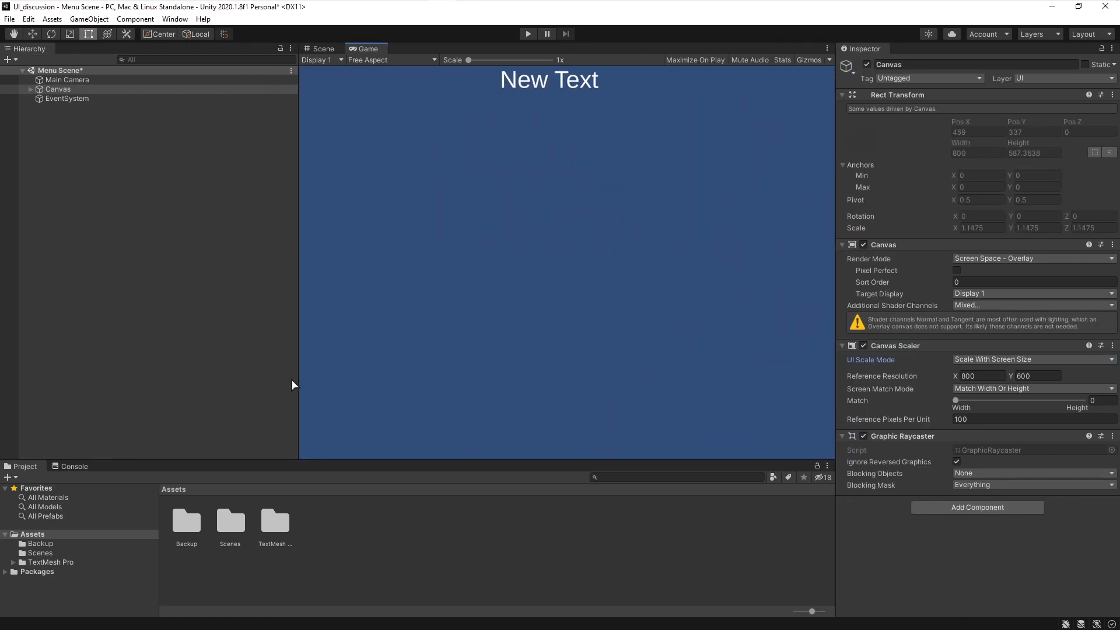
pyautogui.moveTo(290, 344); pyautogui.dragTo(156, 362)
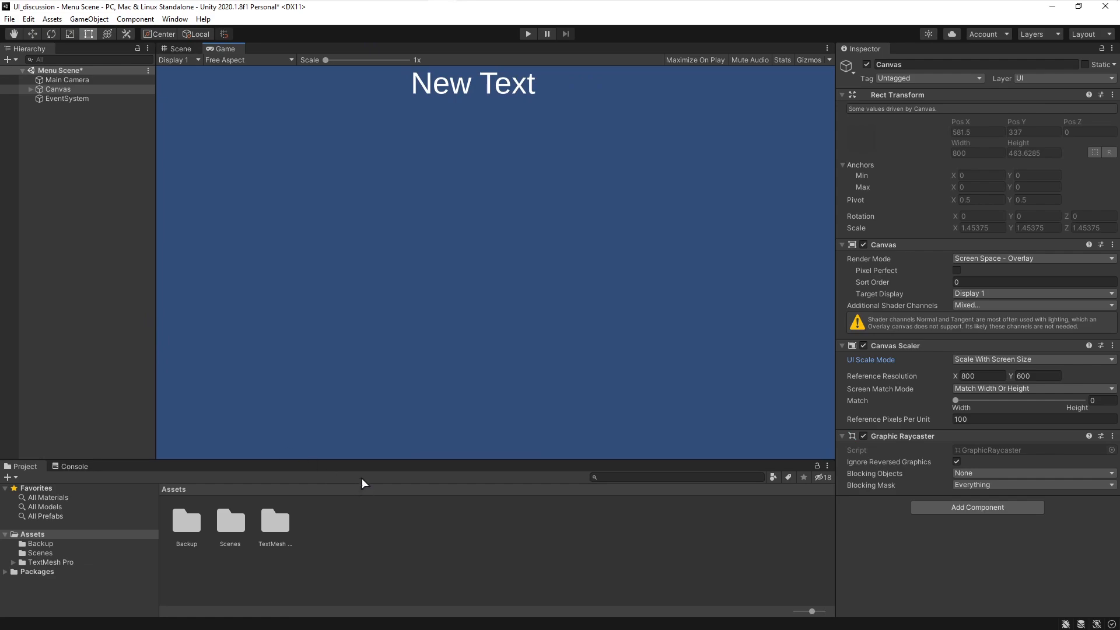
pyautogui.moveTo(365, 459); pyautogui.dragTo(336, 441)
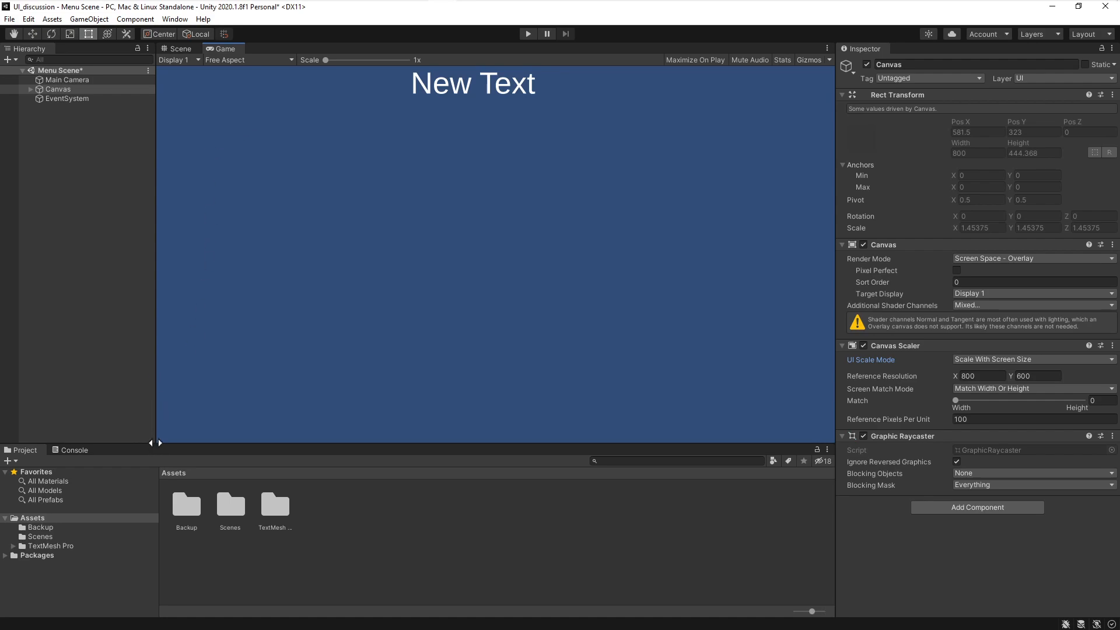
pyautogui.moveTo(151, 441); pyautogui.dragTo(169, 426)
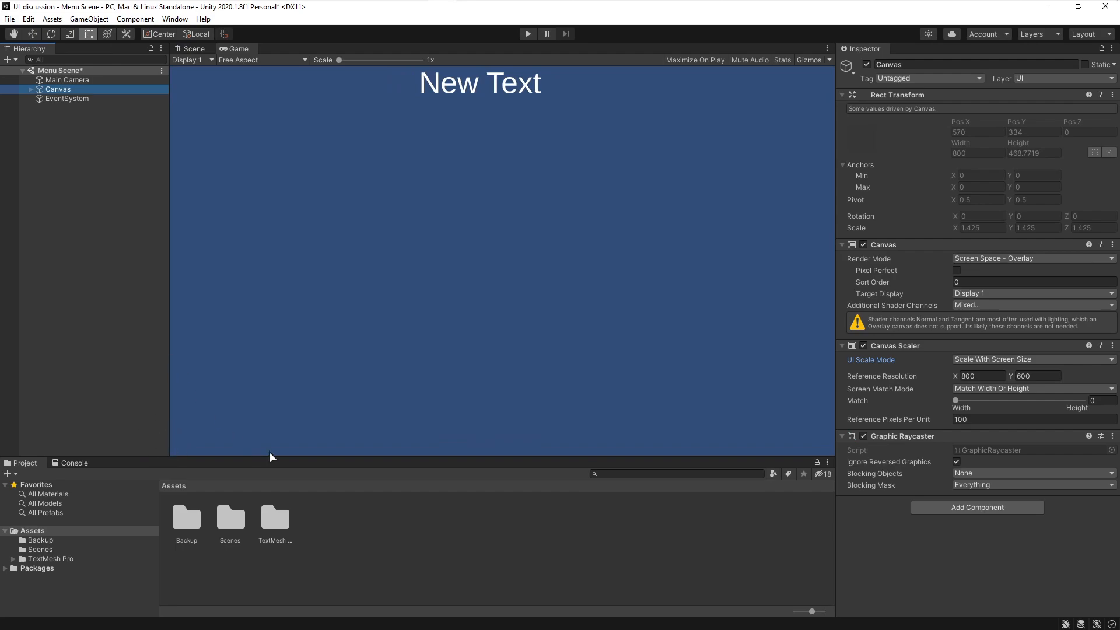
pyautogui.moveTo(300, 463)
pyautogui.mouseDown()
pyautogui.moveTo(300, 392)
pyautogui.moveTo(290, 443)
pyautogui.mouseUp()
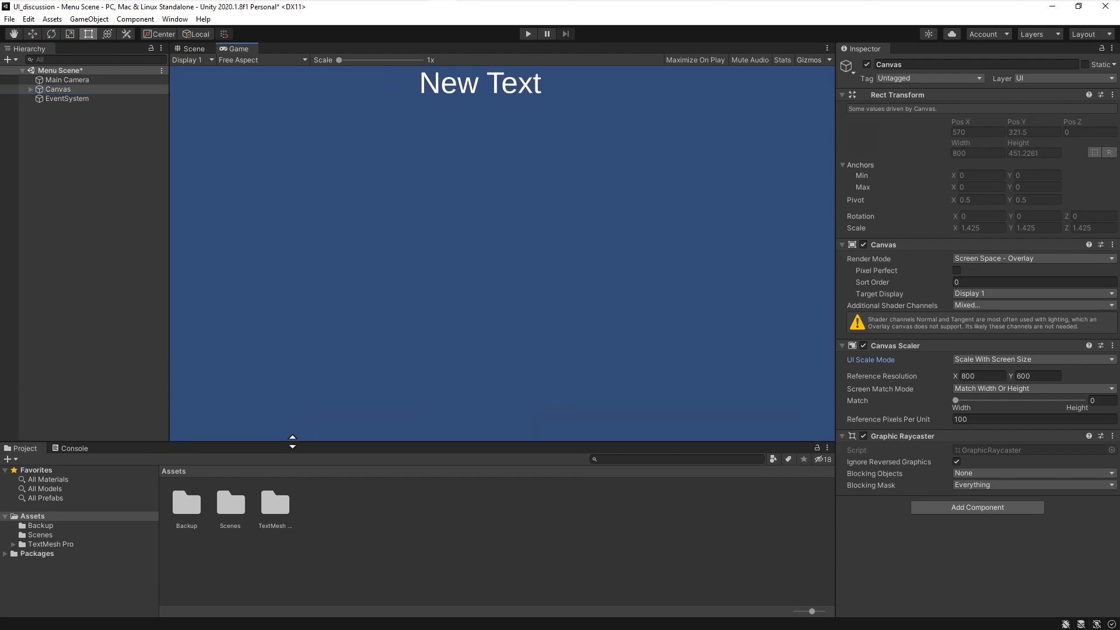
pyautogui.moveTo(169, 331); pyautogui.dragTo(106, 331)
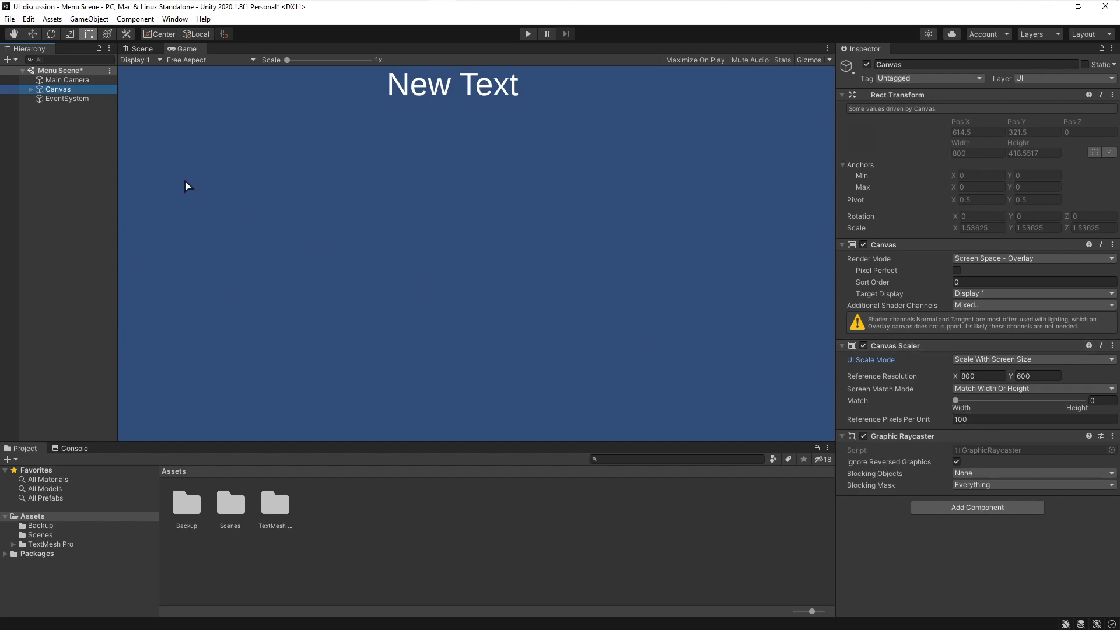
pyautogui.moveTo(117, 178); pyautogui.dragTo(78, 253)
pyautogui.moveTo(115, 253); pyautogui.dragTo(159, 245)
# - Set the Game view aspect ratio to 16:9
pyautogui.click(233, 60)
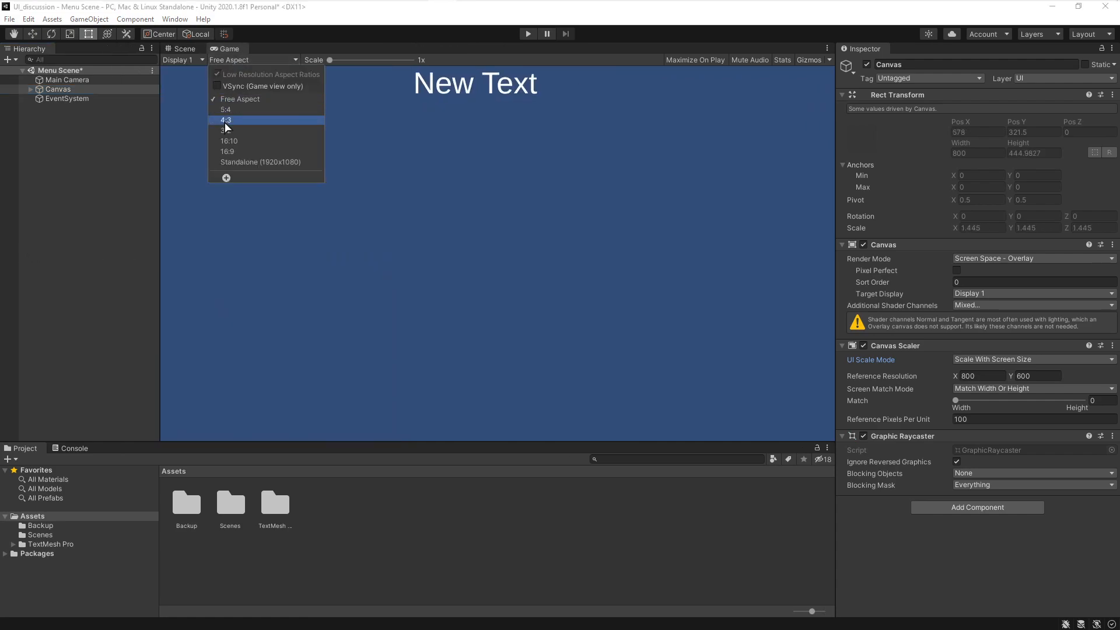
pyautogui.click(229, 152)
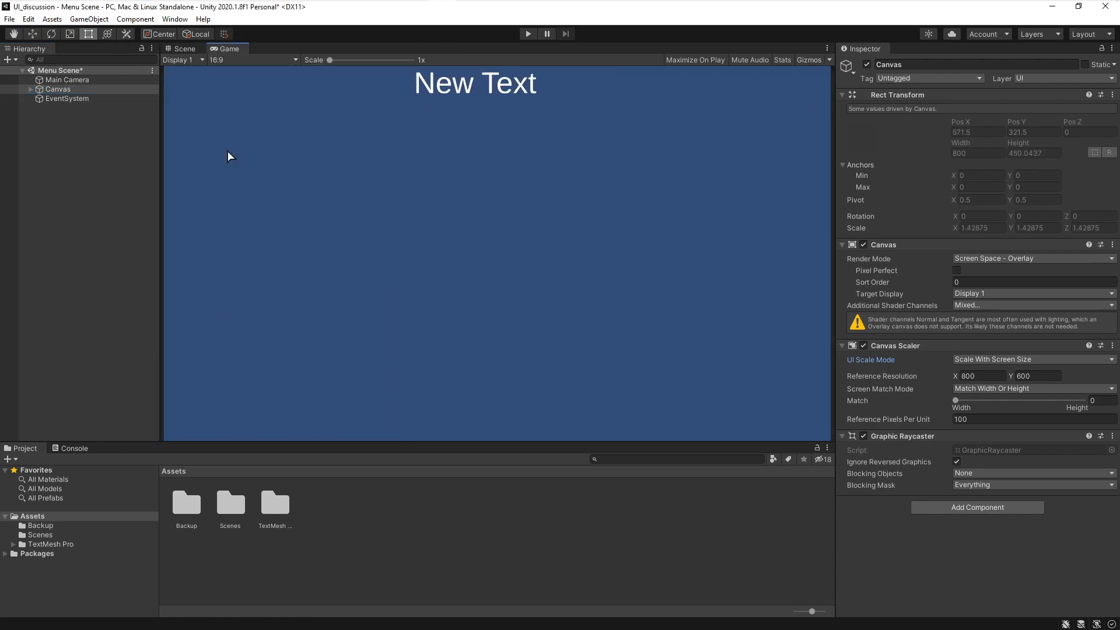
pyautogui.click(215, 61)
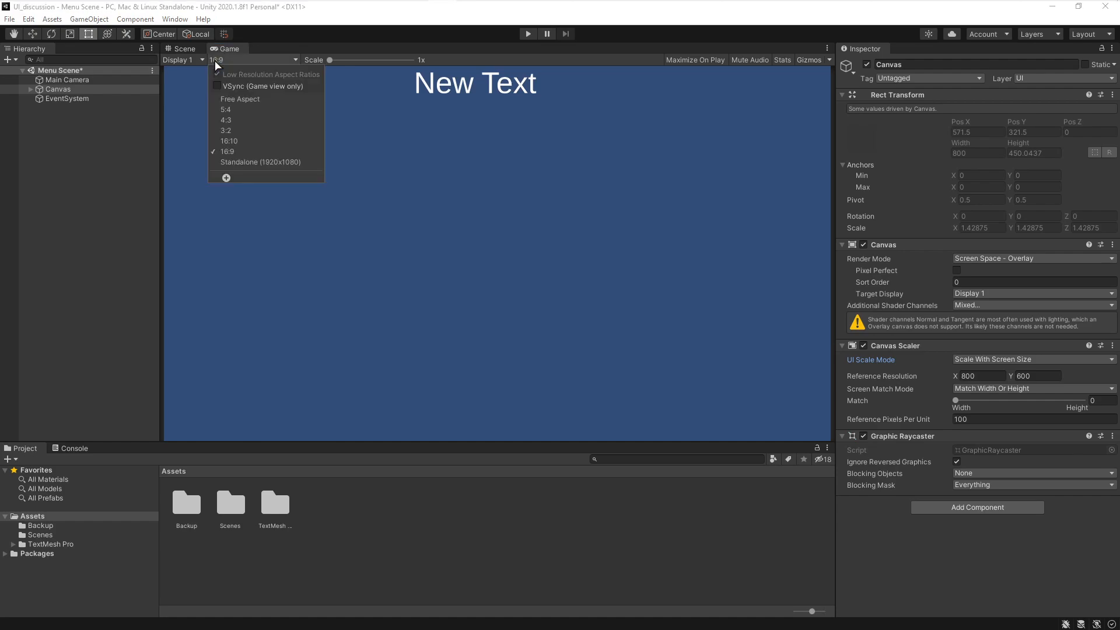
pyautogui.click(231, 142)
pyautogui.click(231, 60)
pyautogui.click(238, 153)
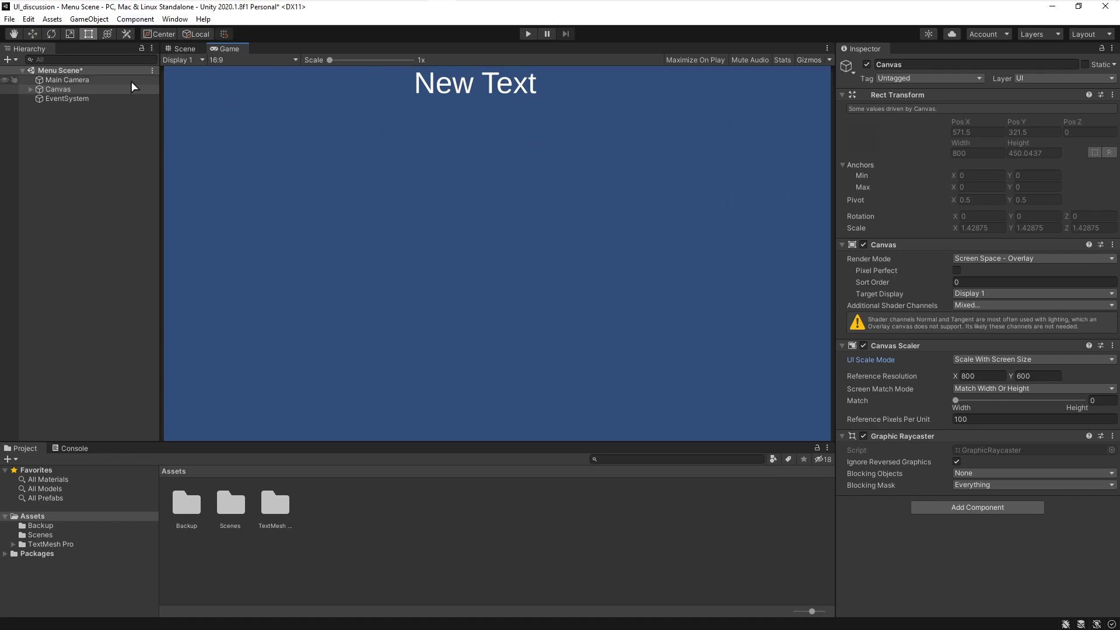
# - Expand the Canvas and select the Text (TMP) object
pyautogui.click(31, 88)
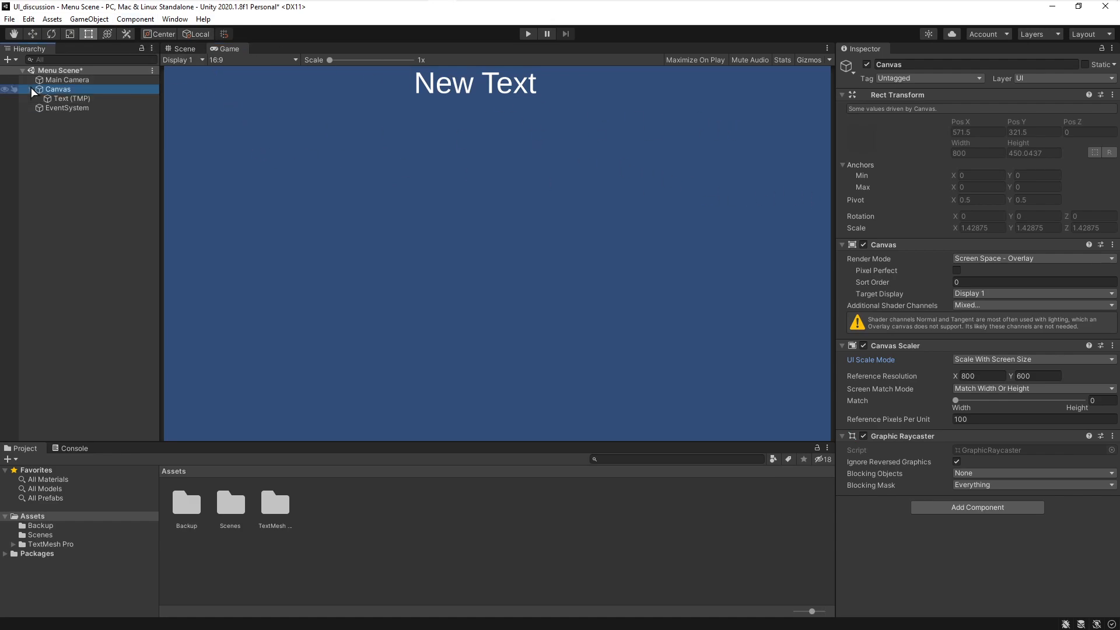
pyautogui.click(69, 98)
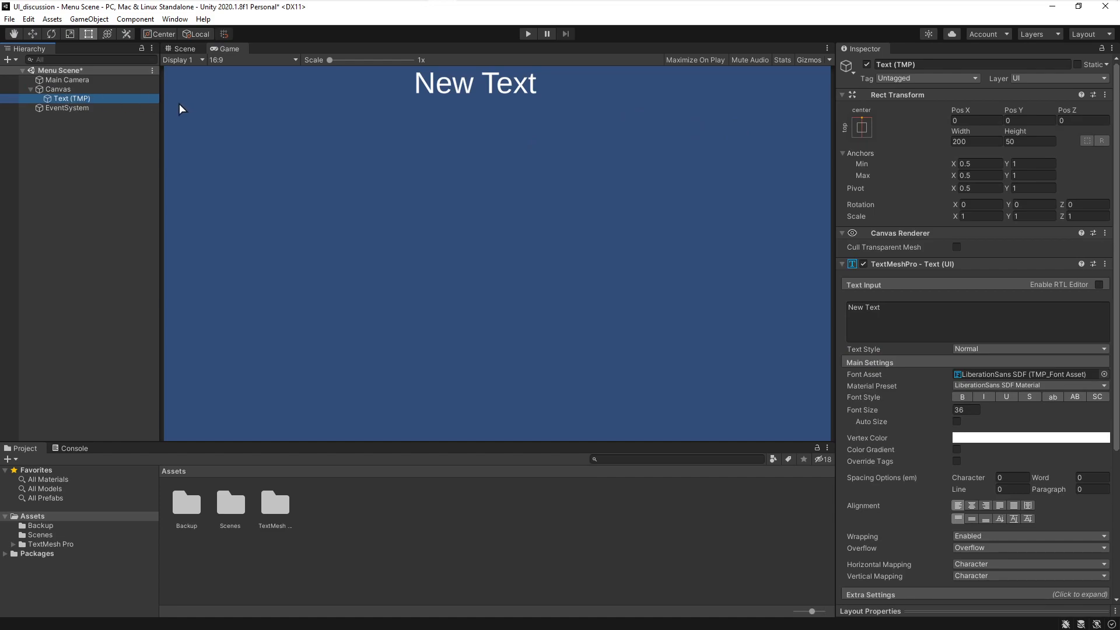
# - Switch to the browser and read the IPointerEnterHandler, IPointerExitHandler, IPointerUpHandler and IPointerDownHandler documentation pages
pyautogui.moveTo(444, 5)
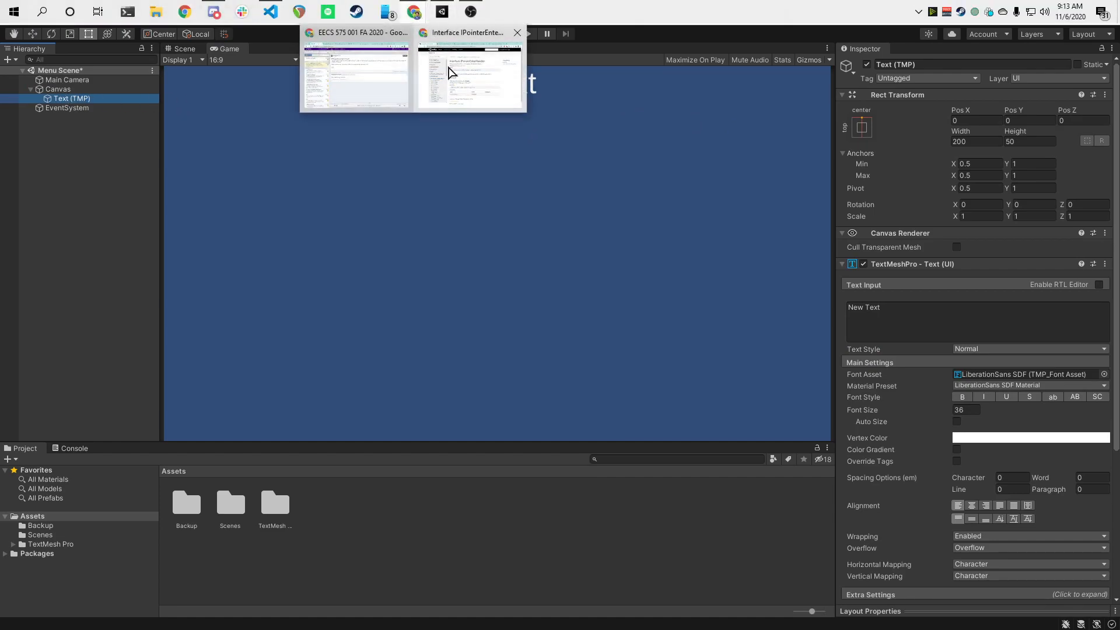
pyautogui.click(356, 58)
pyautogui.click(350, 63)
pyautogui.click(237, 166)
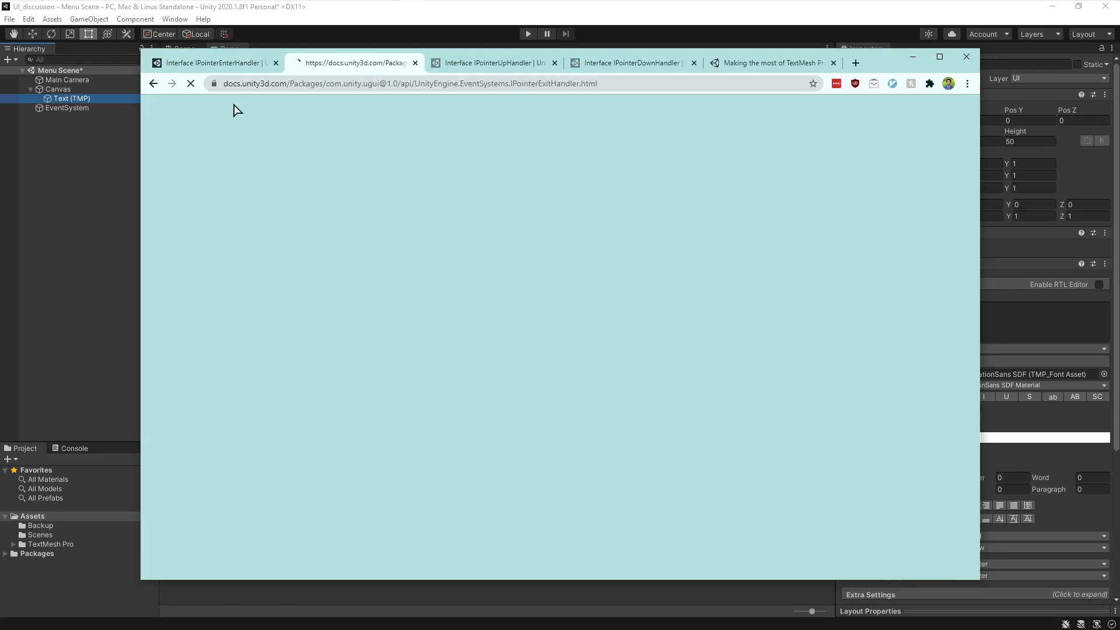
pyautogui.click(228, 64)
pyautogui.click(222, 13)
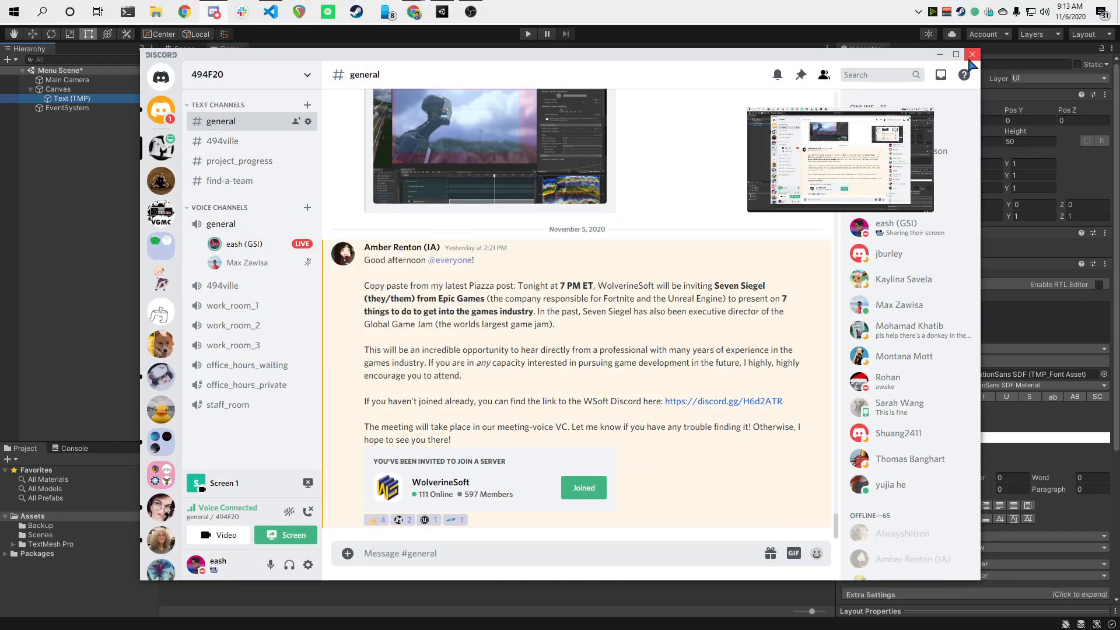
pyautogui.click(939, 56)
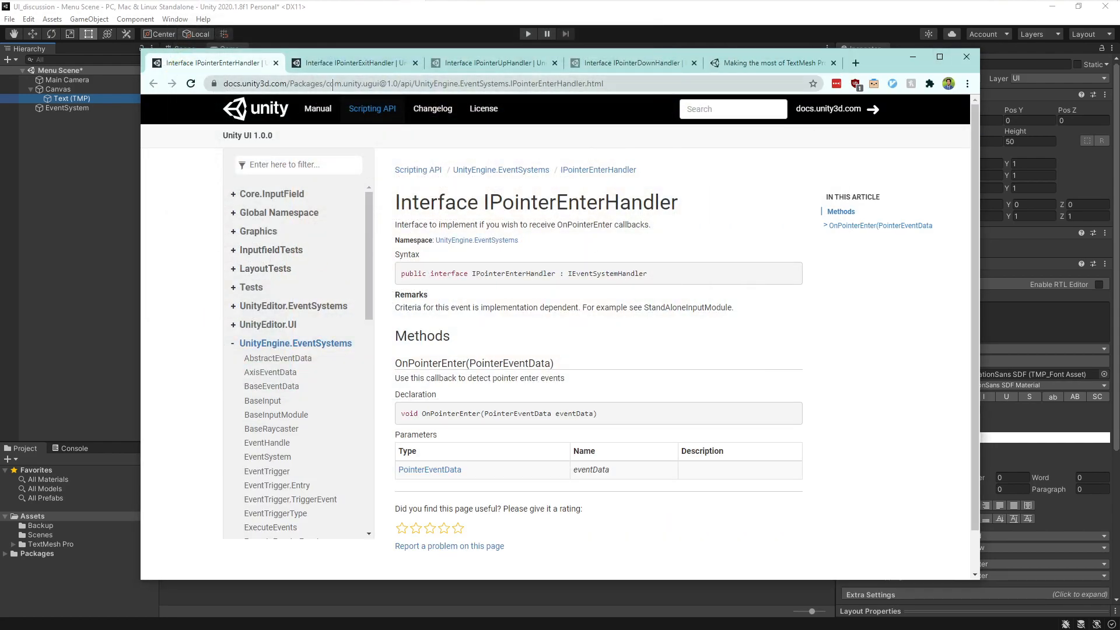
pyautogui.click(473, 66)
pyautogui.click(462, 157)
pyautogui.click(632, 67)
pyautogui.click(462, 227)
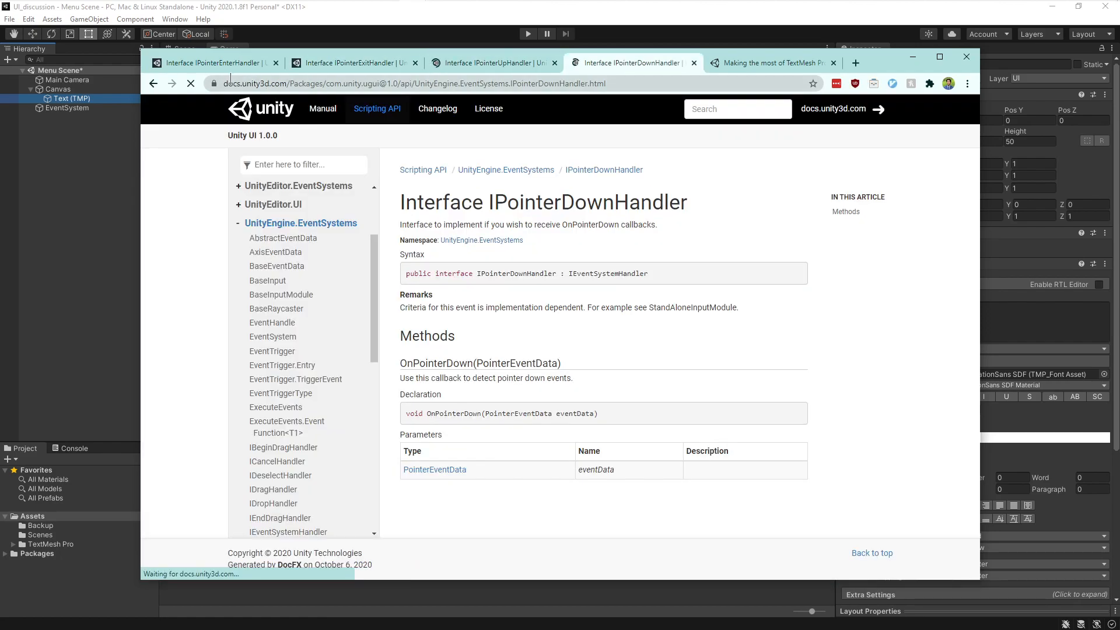
pyautogui.click(229, 66)
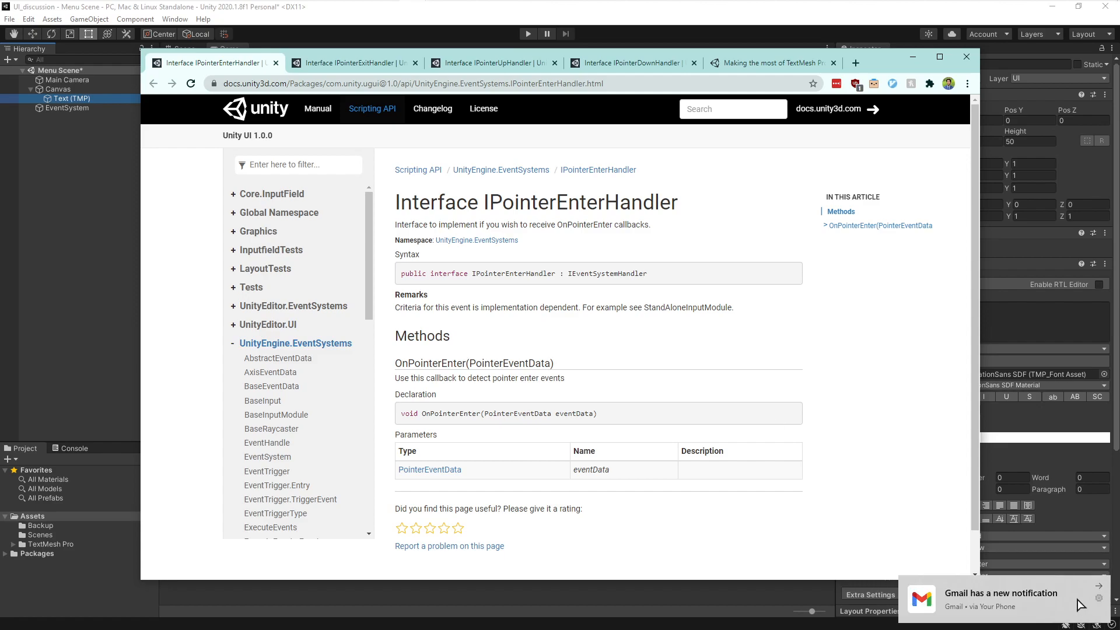
pyautogui.click(1098, 586)
pyautogui.click(1097, 574)
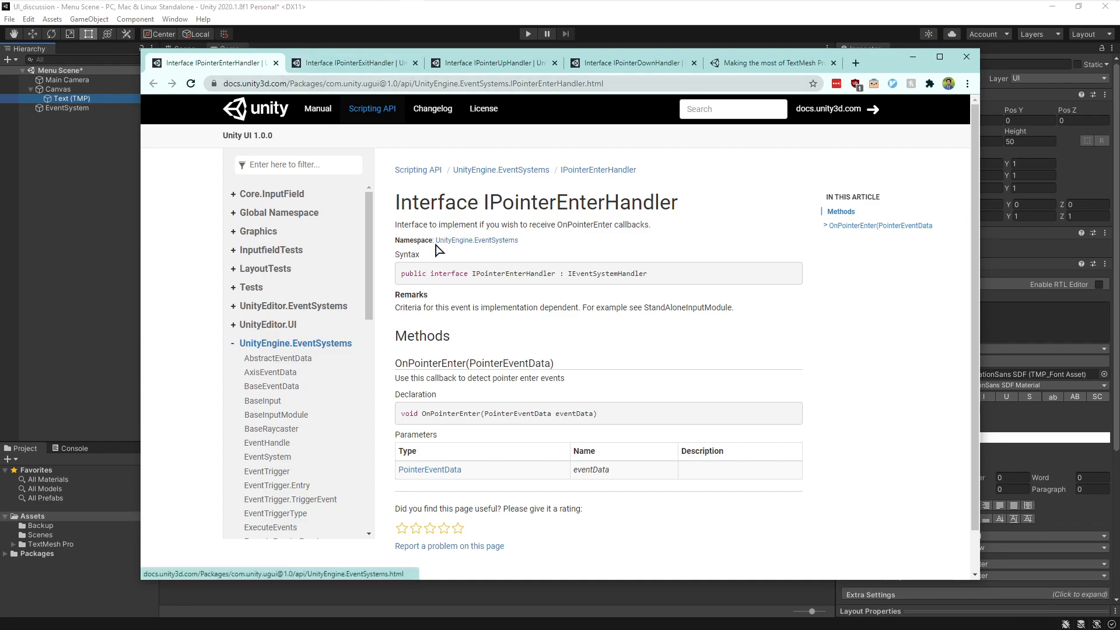
pyautogui.moveTo(438, 240)
pyautogui.mouseDown()
pyautogui.moveTo(513, 241)
pyautogui.moveTo(433, 240)
pyautogui.mouseUp()
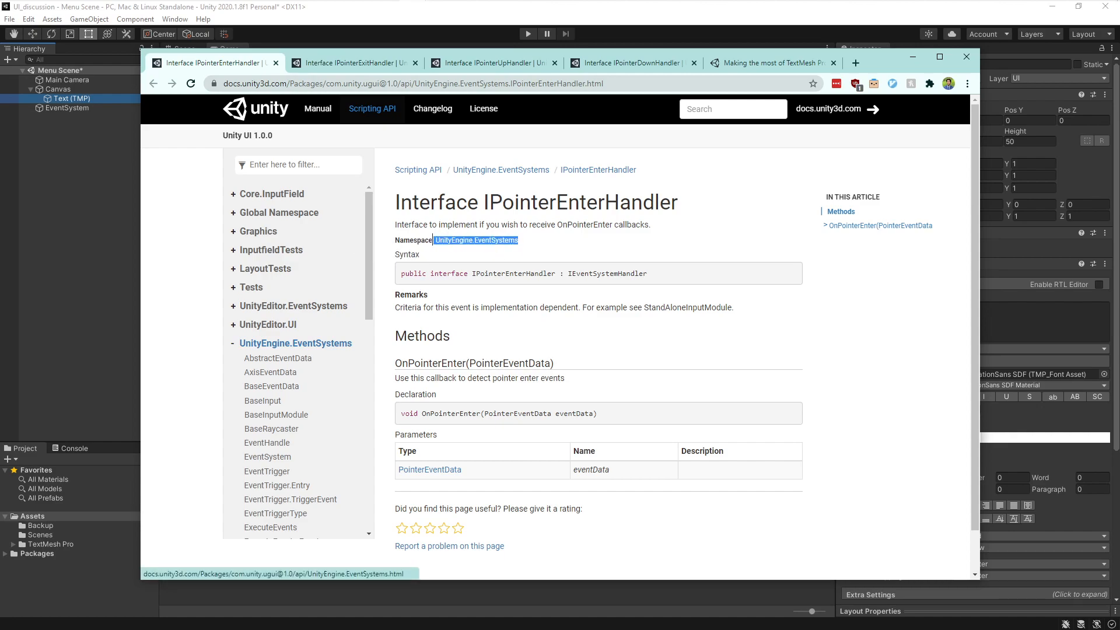
pyautogui.doubleClick(554, 245)
pyautogui.click(556, 243)
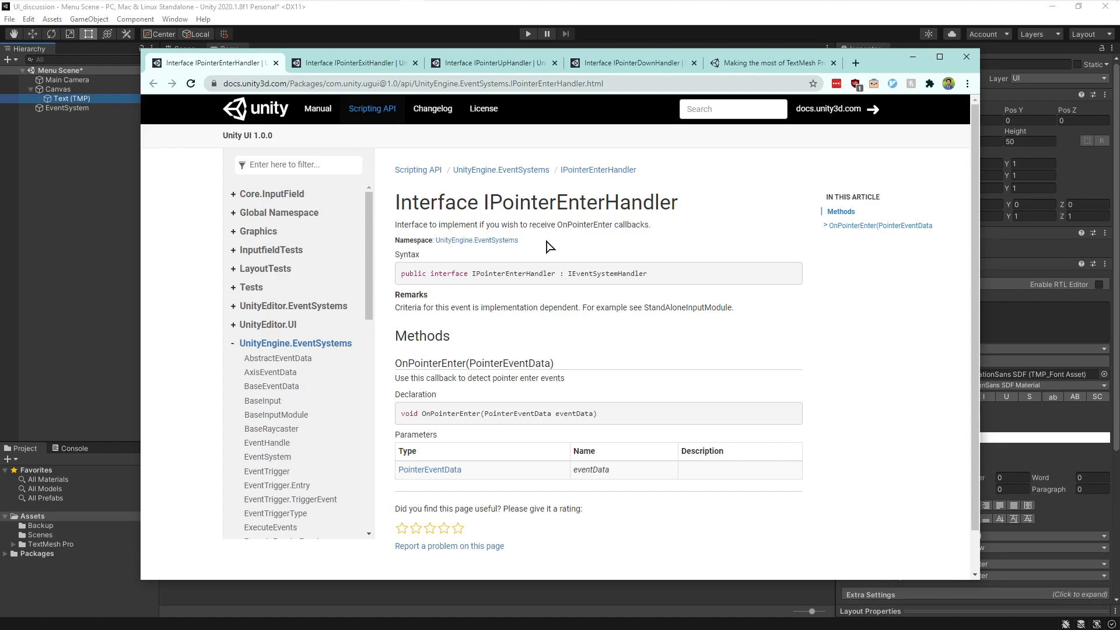
pyautogui.click(327, 65)
pyautogui.click(231, 70)
pyautogui.click(495, 63)
pyautogui.click(593, 62)
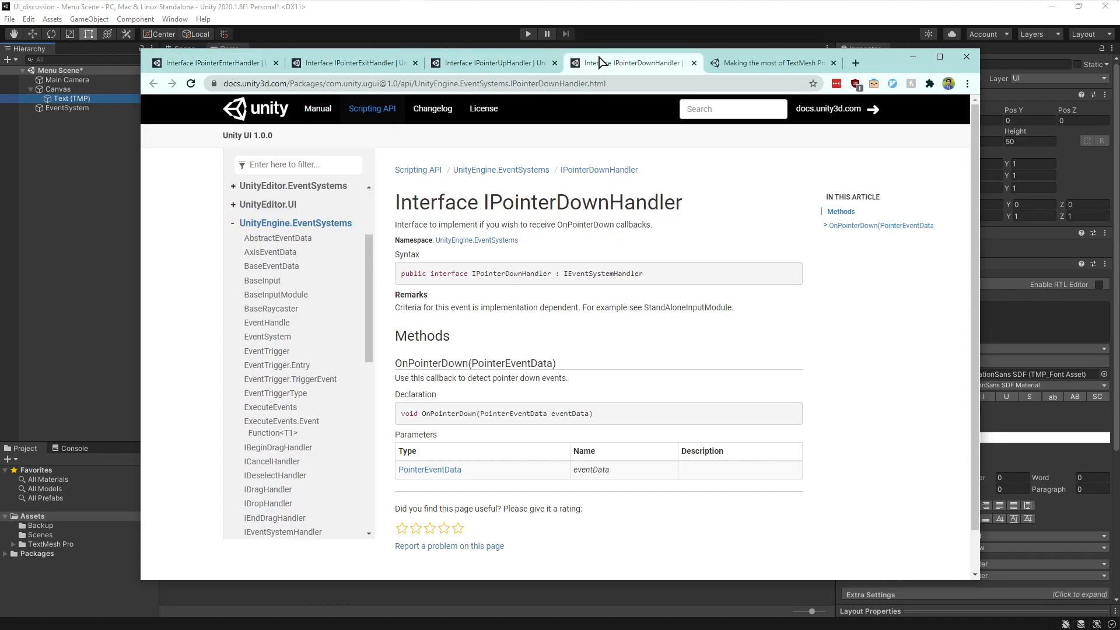
# - Revisit the pointer handler documentation tabs and open the Making the most of TextMesh Pro blog article
pyautogui.click(195, 64)
pyautogui.click(349, 67)
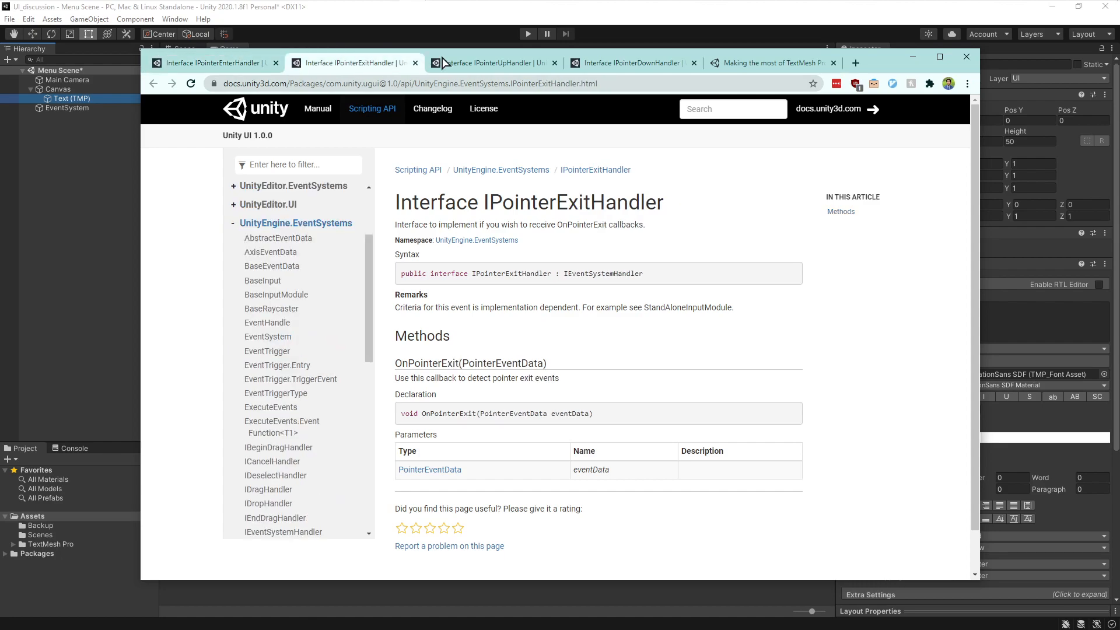
pyautogui.click(485, 63)
pyautogui.click(230, 67)
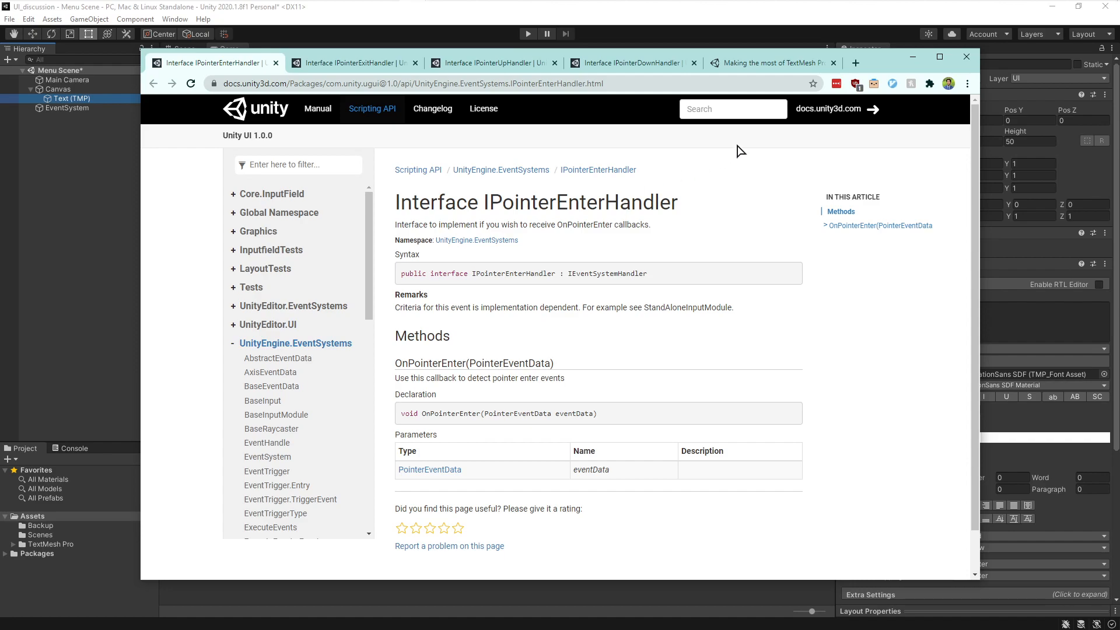
pyautogui.click(761, 63)
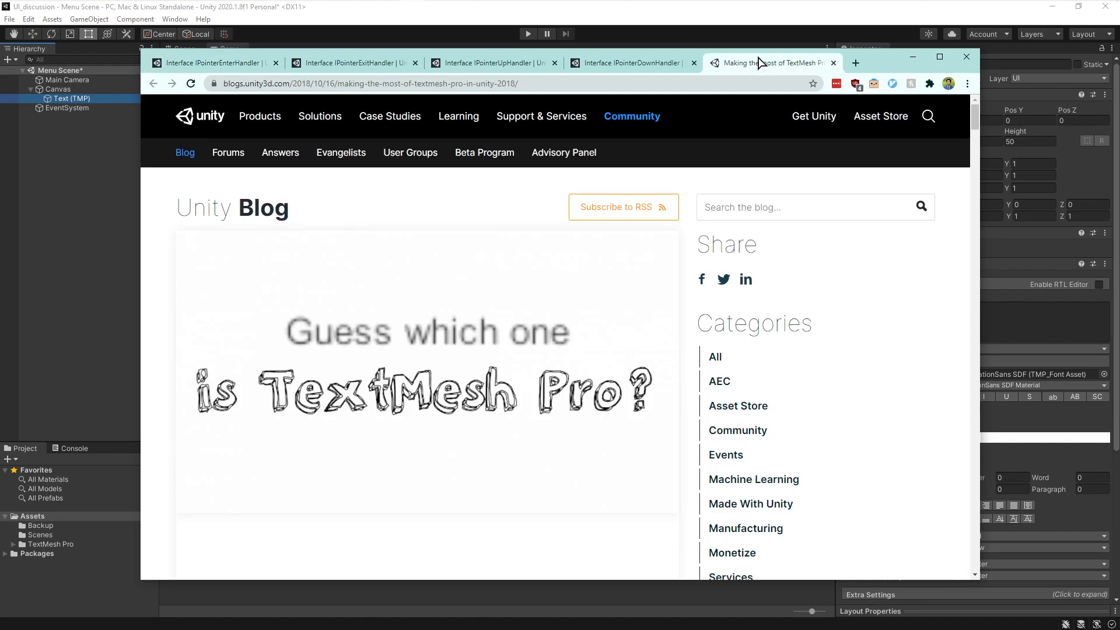
pyautogui.scroll(-4, 446, 294)
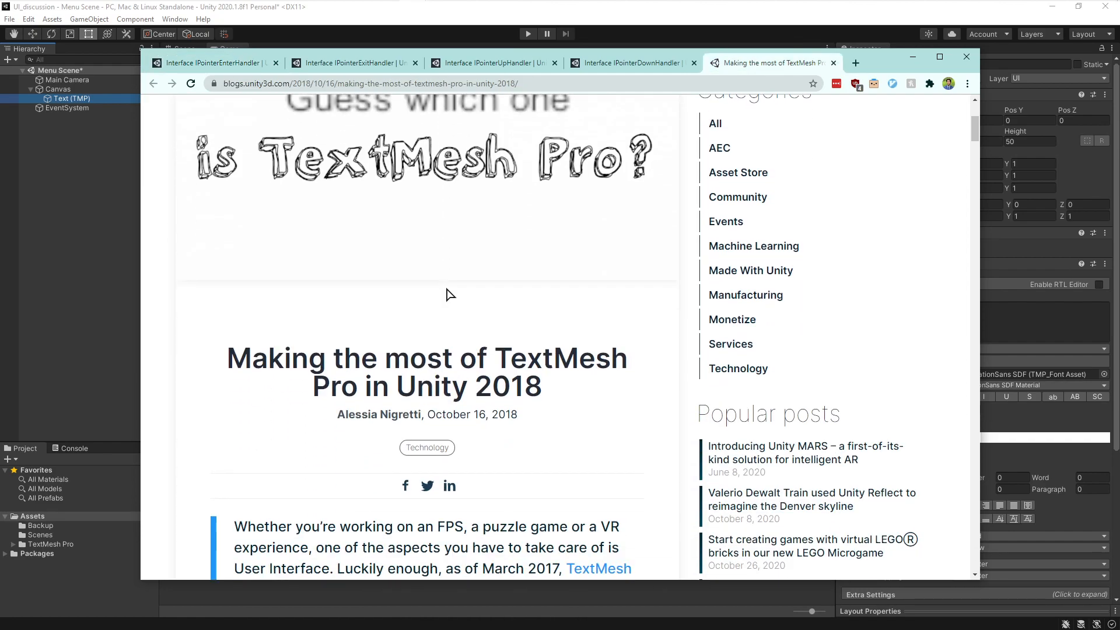
pyautogui.rightClick(85, 169)
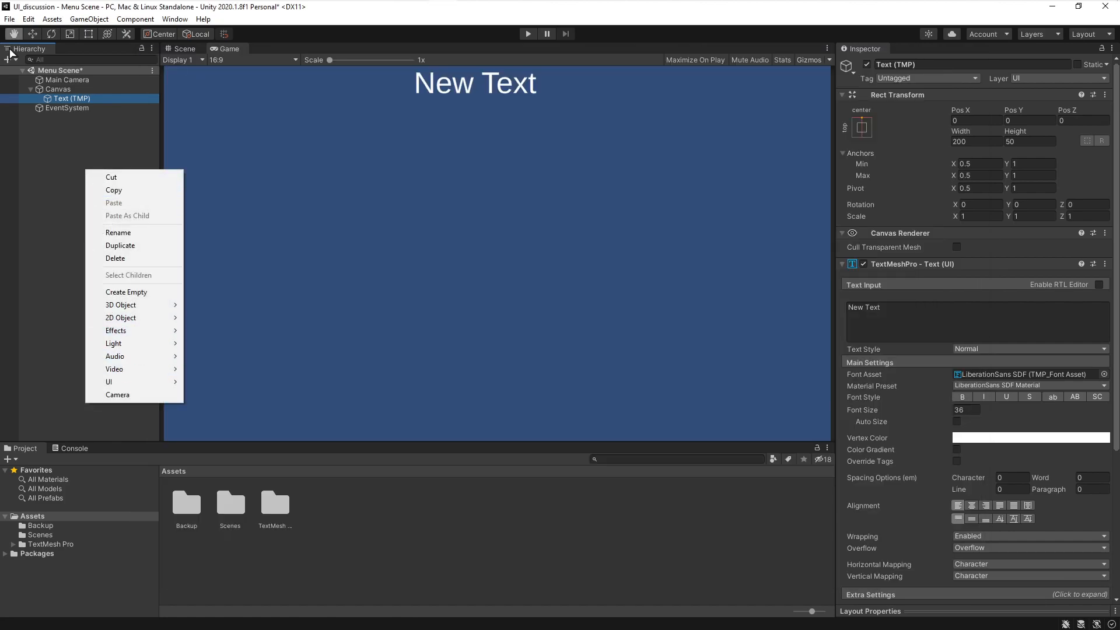
pyautogui.moveTo(129, 383)
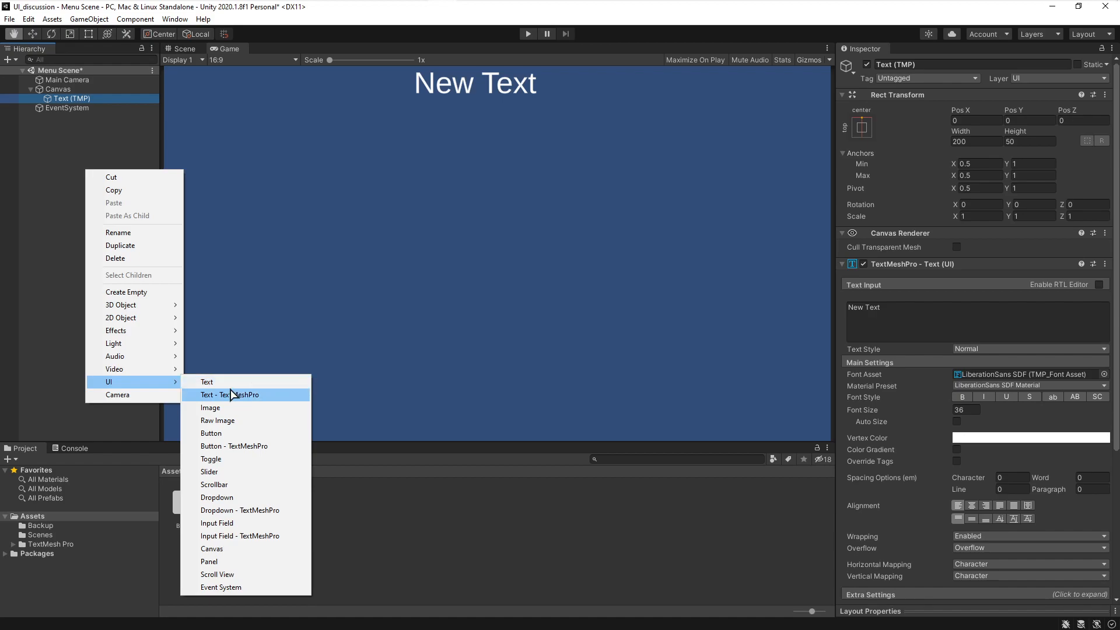
pyautogui.click(57, 235)
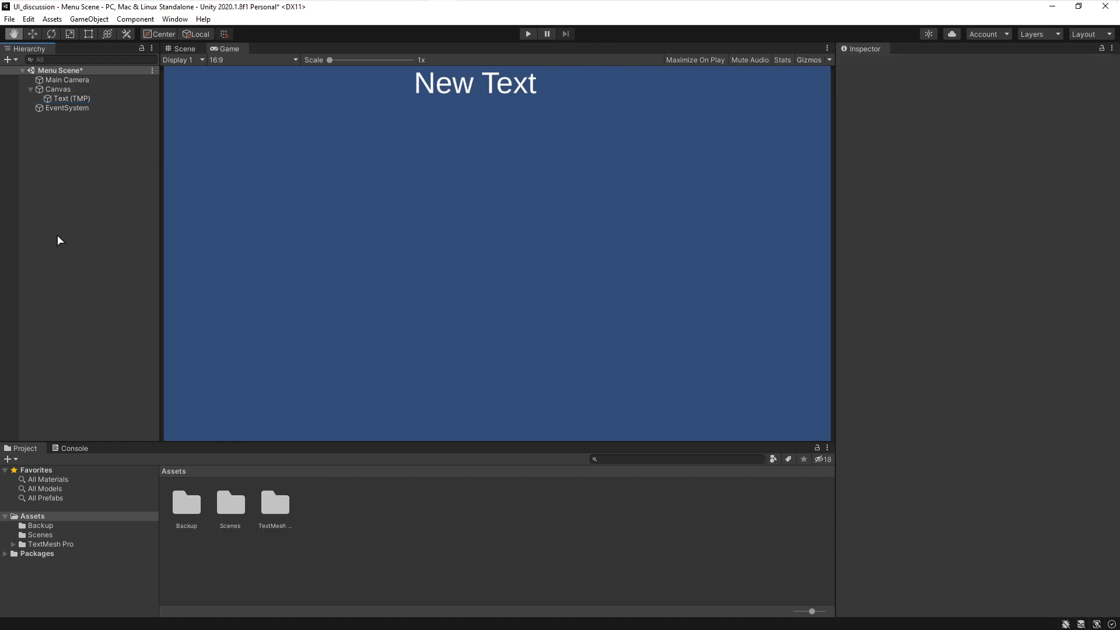
# - Scroll through the TextMesh Pro blog article to read its sections
pyautogui.hotkey('alt', 'Tab')
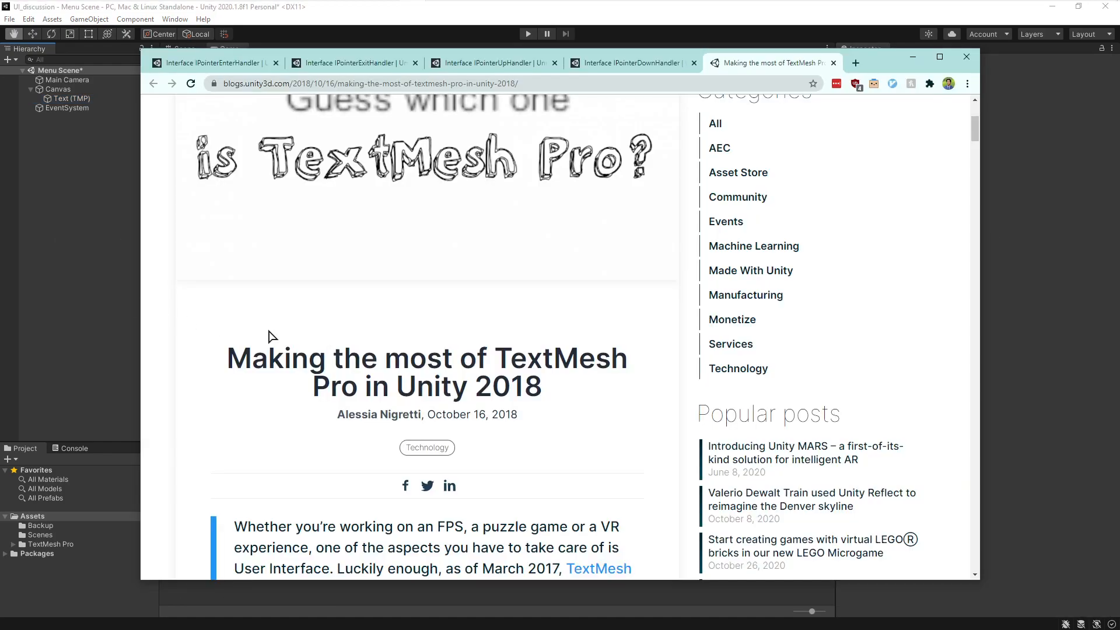
pyautogui.scroll(-12, 273, 337)
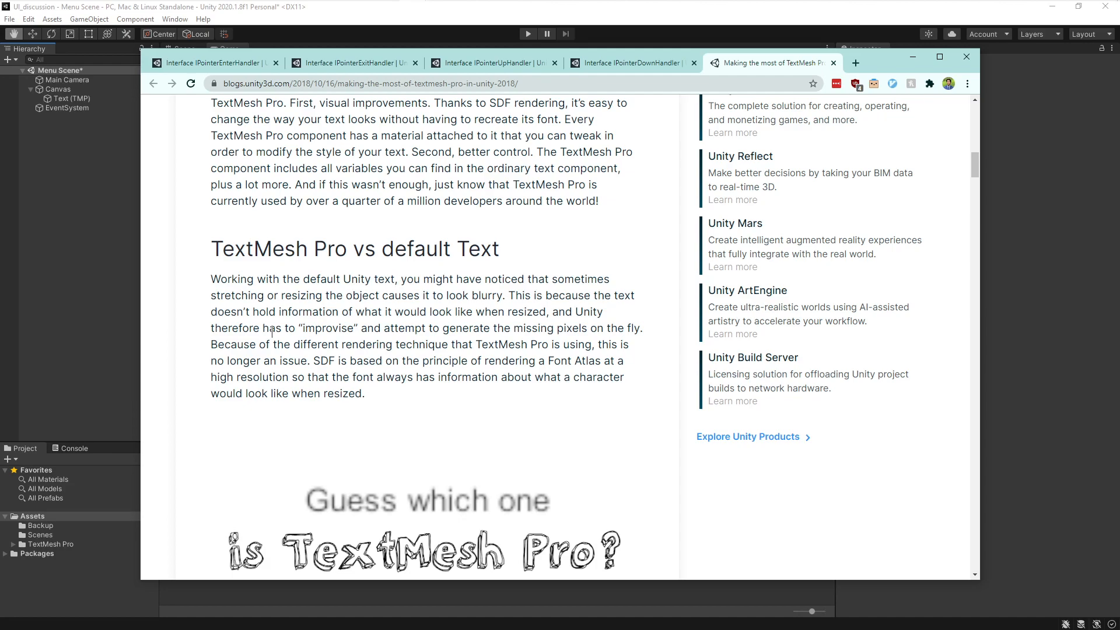
pyautogui.scroll(-7, 272, 331)
pyautogui.scroll(-8, 273, 332)
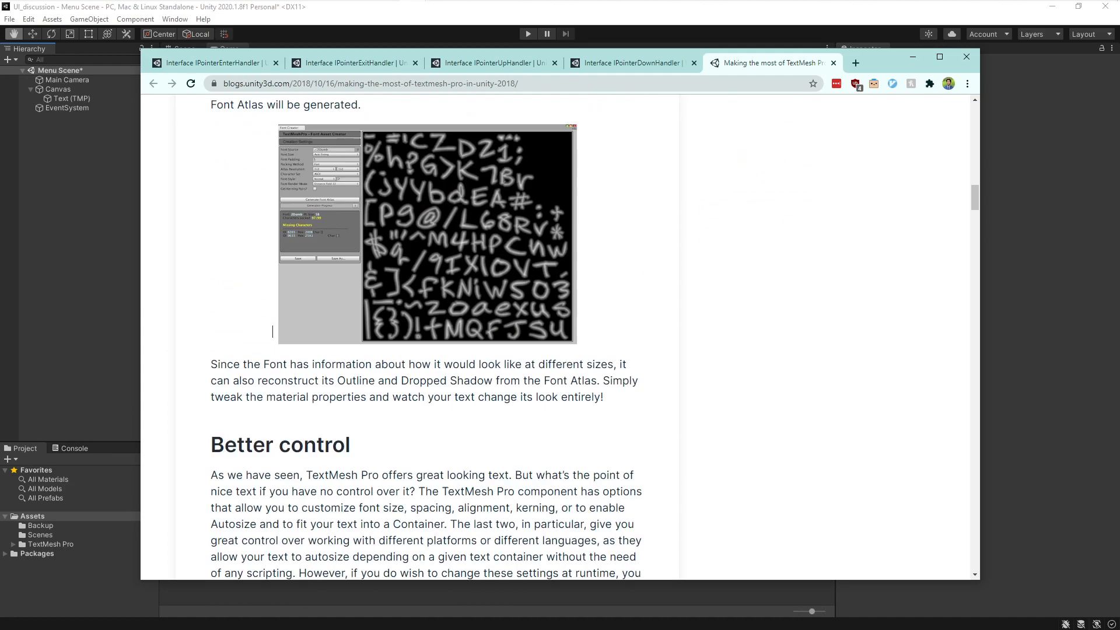
pyautogui.scroll(-7, 273, 332)
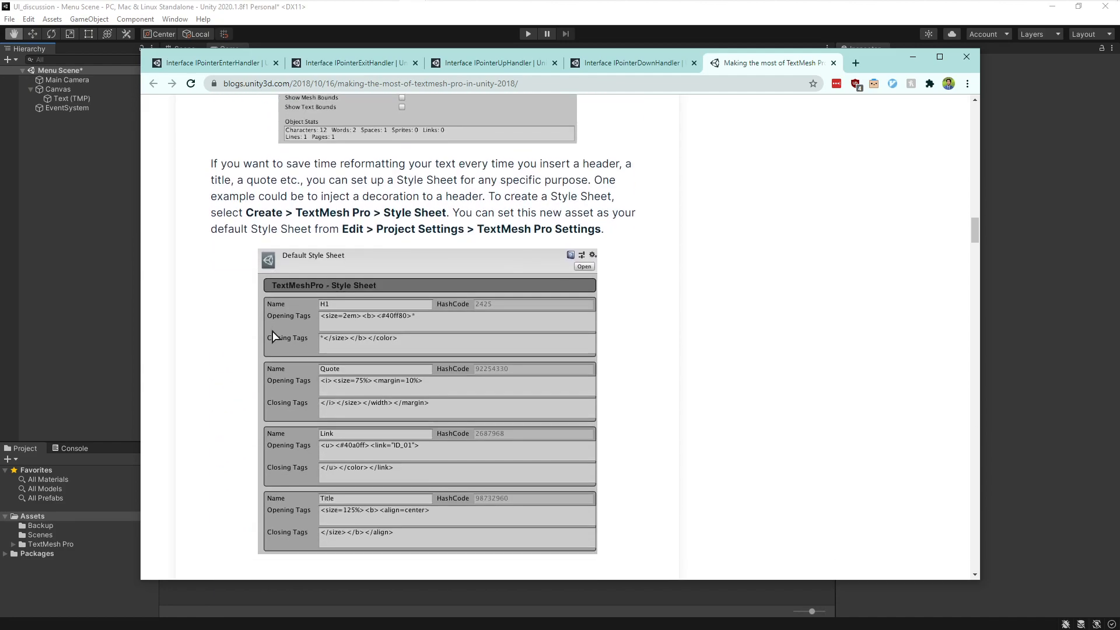
pyautogui.scroll(-7, 274, 335)
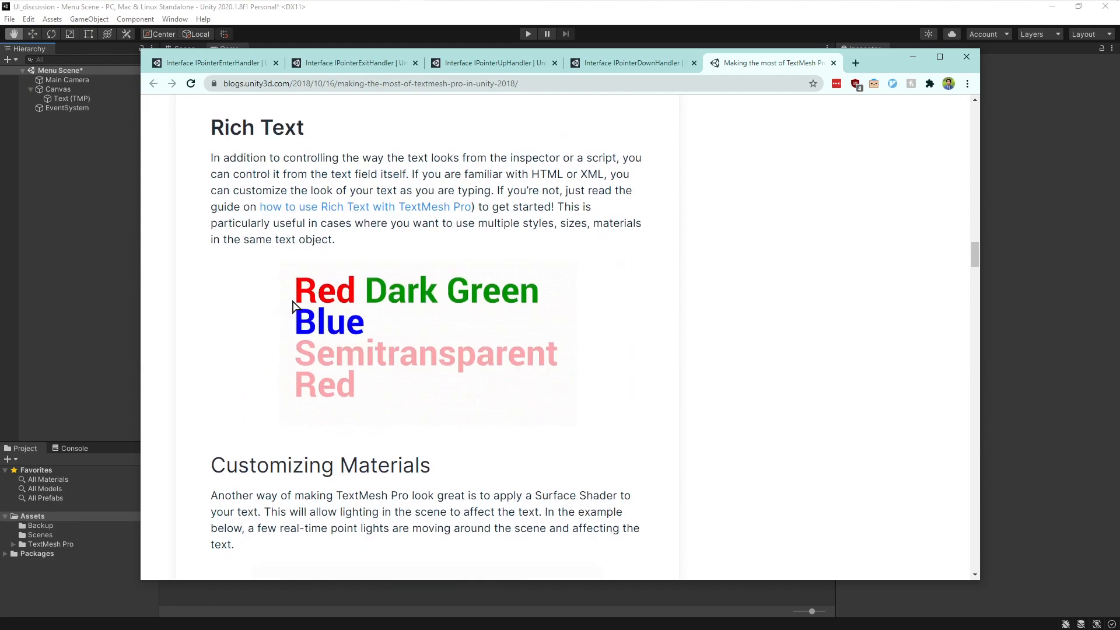
pyautogui.scroll(-5, 294, 315)
pyautogui.scroll(2, 295, 315)
pyautogui.scroll(-2, 337, 231)
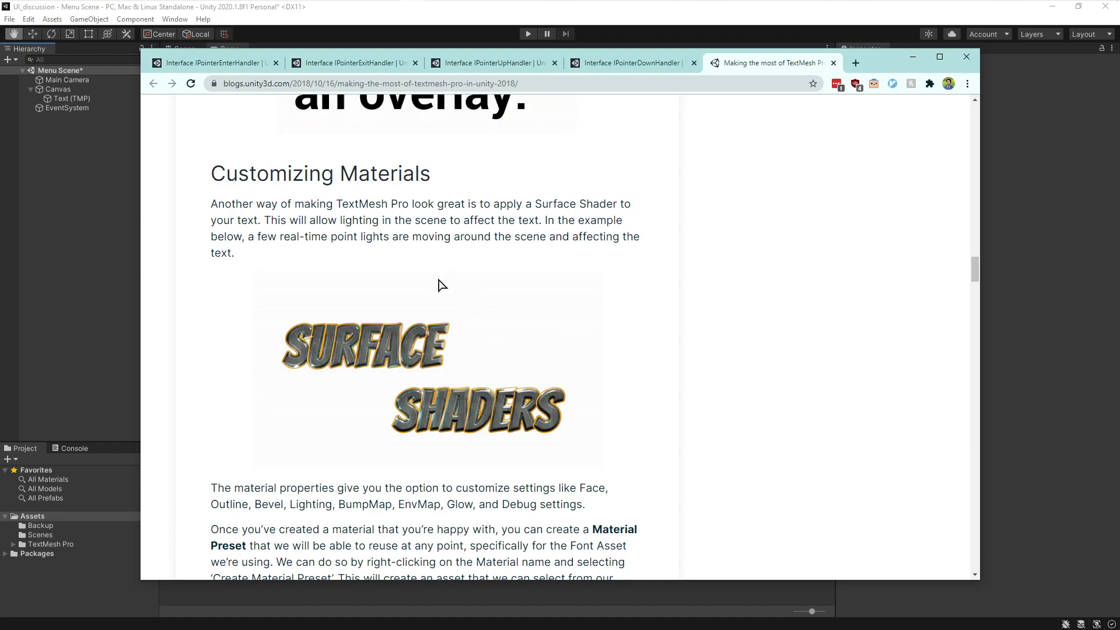
pyautogui.scroll(-4, 439, 354)
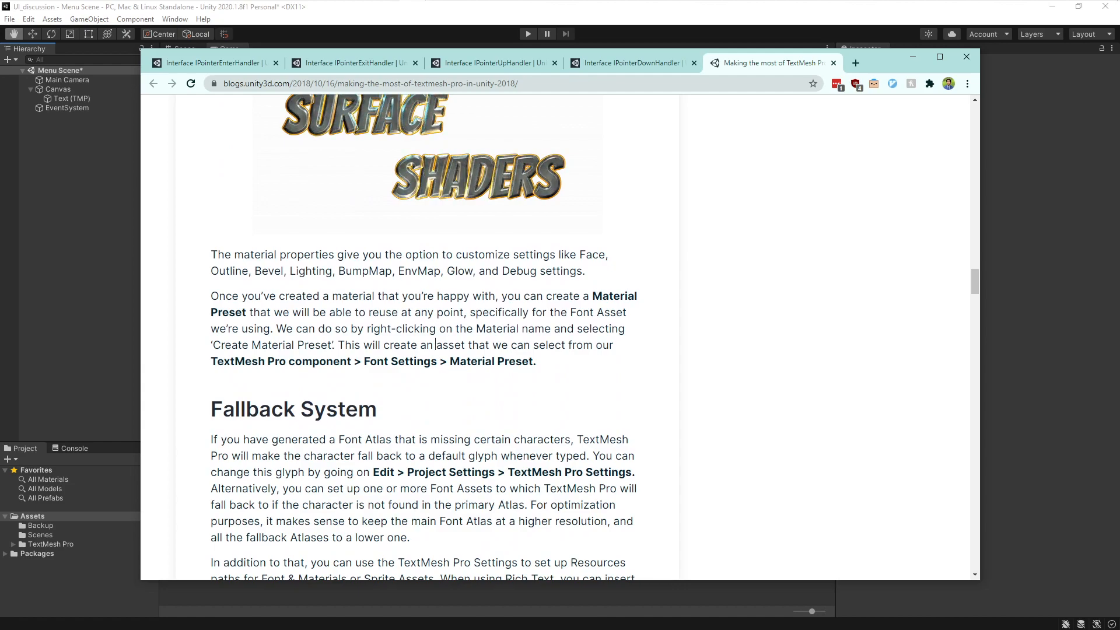
pyautogui.scroll(-8, 455, 374)
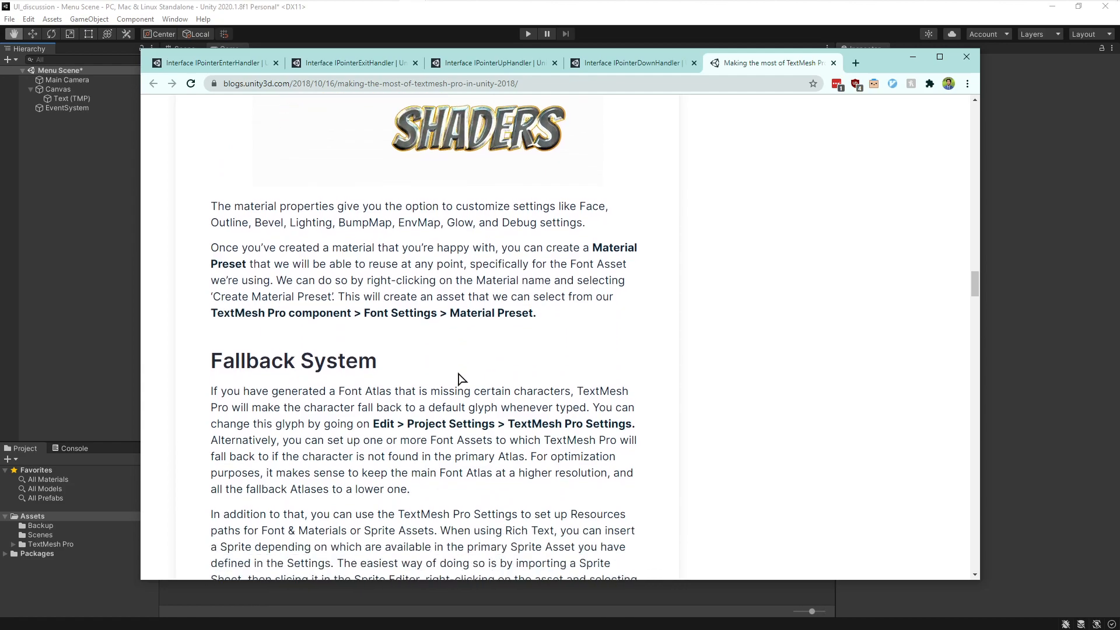
pyautogui.scroll(-9, 460, 377)
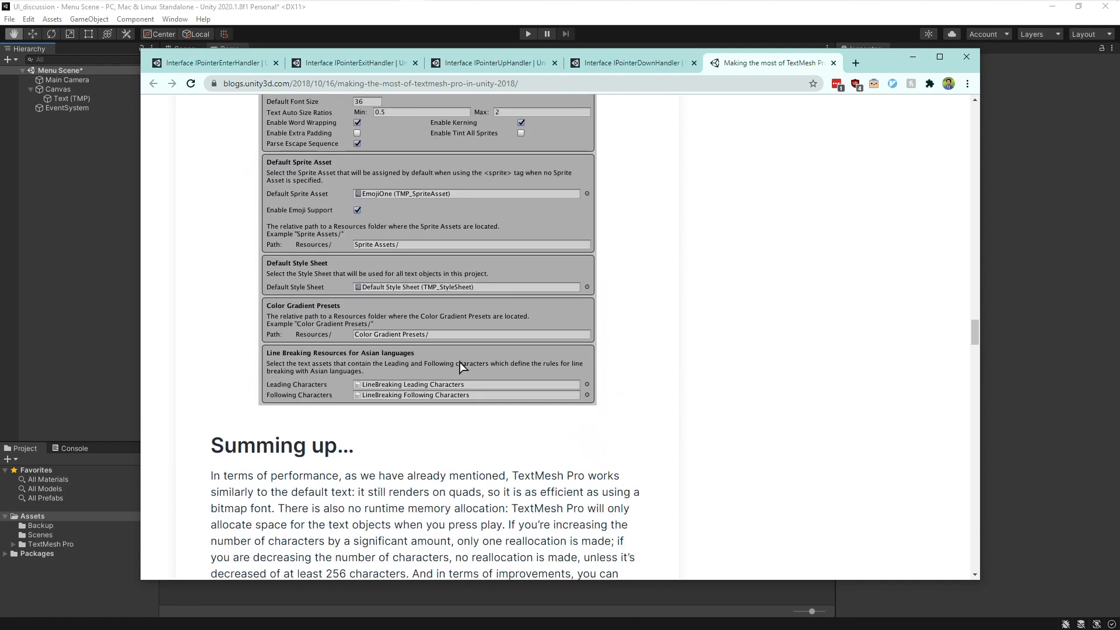
pyautogui.press('Home')
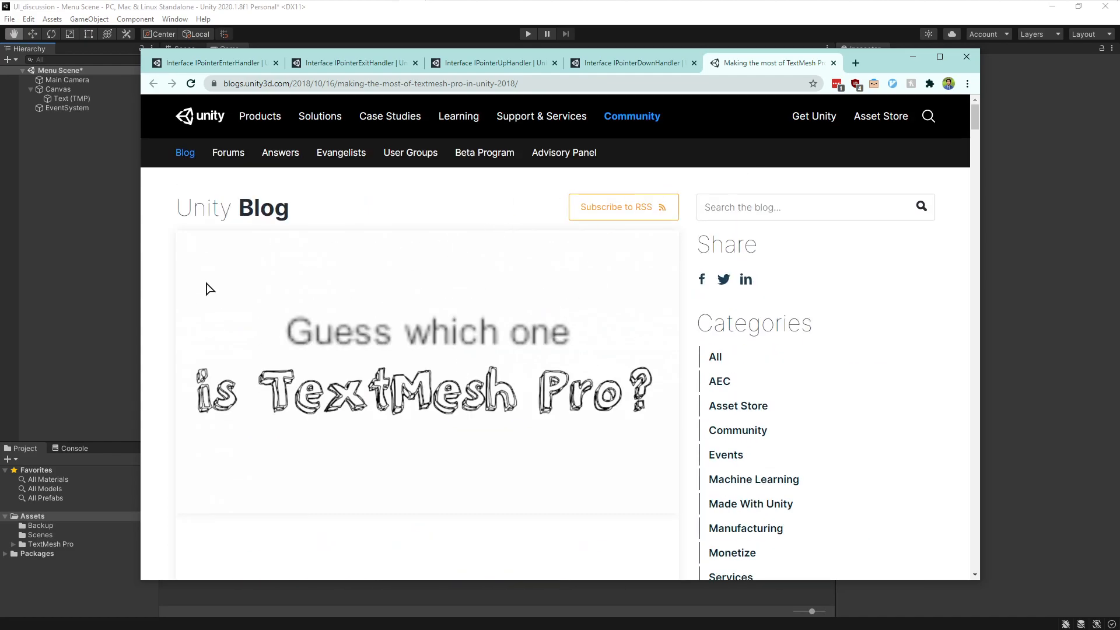
# - Close the TextMesh Pro blog tab and minimize the browser to return to Unity
pyautogui.click(834, 63)
pyautogui.click(169, 66)
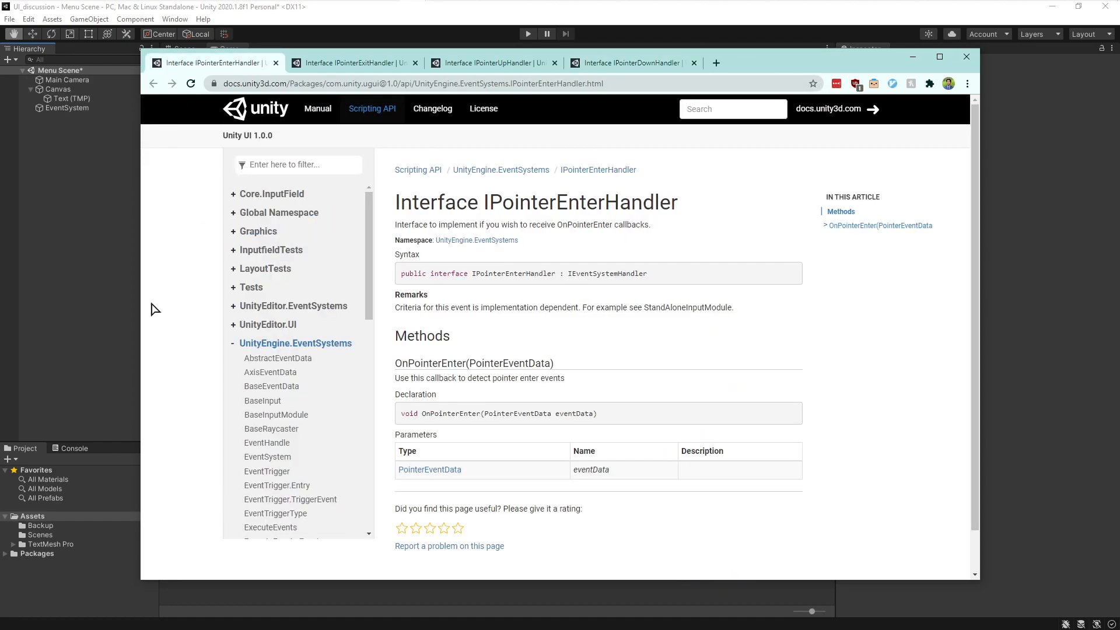
pyautogui.click(914, 59)
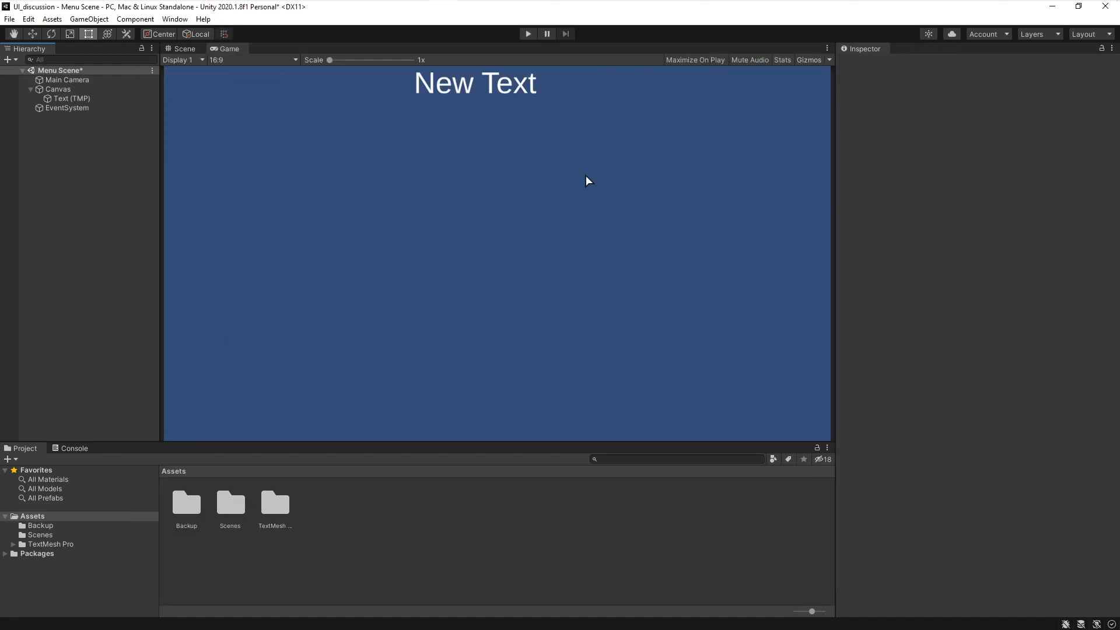
# - Select the Text (TMP) object and set its Pos Y to -30
pyautogui.click(88, 98)
pyautogui.moveTo(1011, 110); pyautogui.dragTo(635, 157)
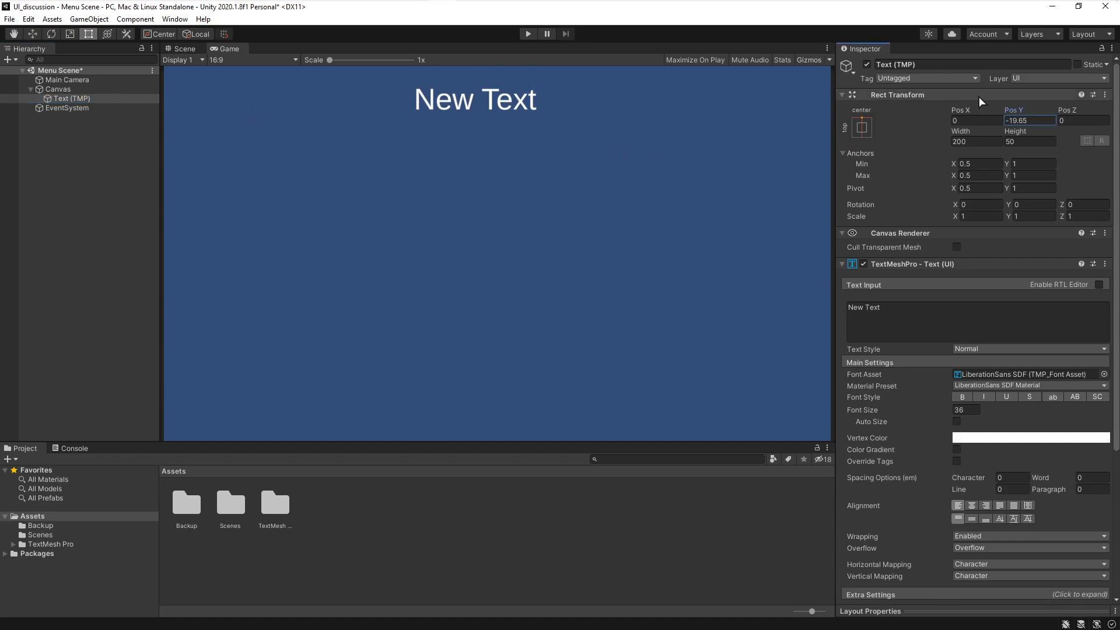
pyautogui.click(1026, 120)
pyautogui.write('-30')
# - Resize the text box to width 500 and height 100, and center its horizontal alignment
pyautogui.click(986, 143)
pyautogui.write('500')
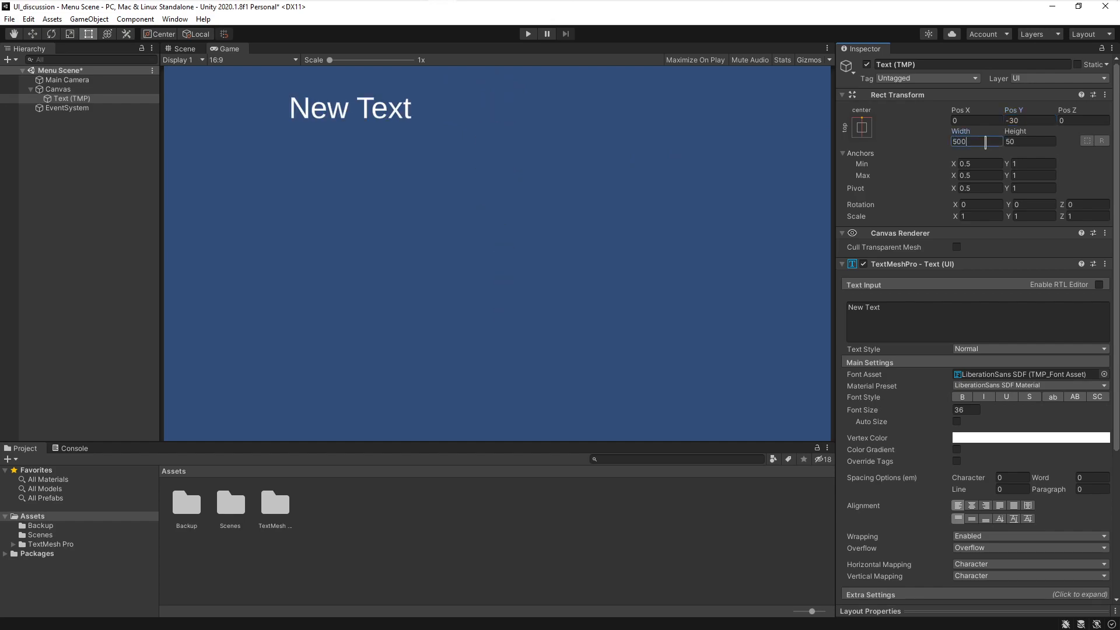
pyautogui.press('Tab')
pyautogui.click(986, 143)
pyautogui.click(972, 506)
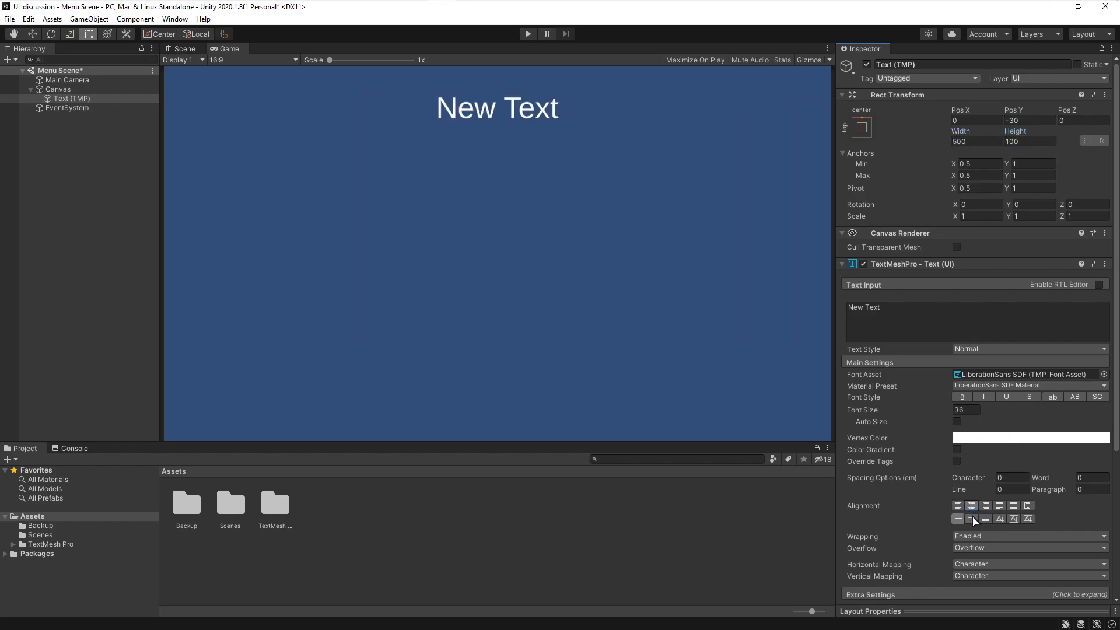
# - Replace the text content with Main Menu
pyautogui.click(904, 312)
pyautogui.hotkey('ctrl', 'a')
pyautogui.press('BackSpace')
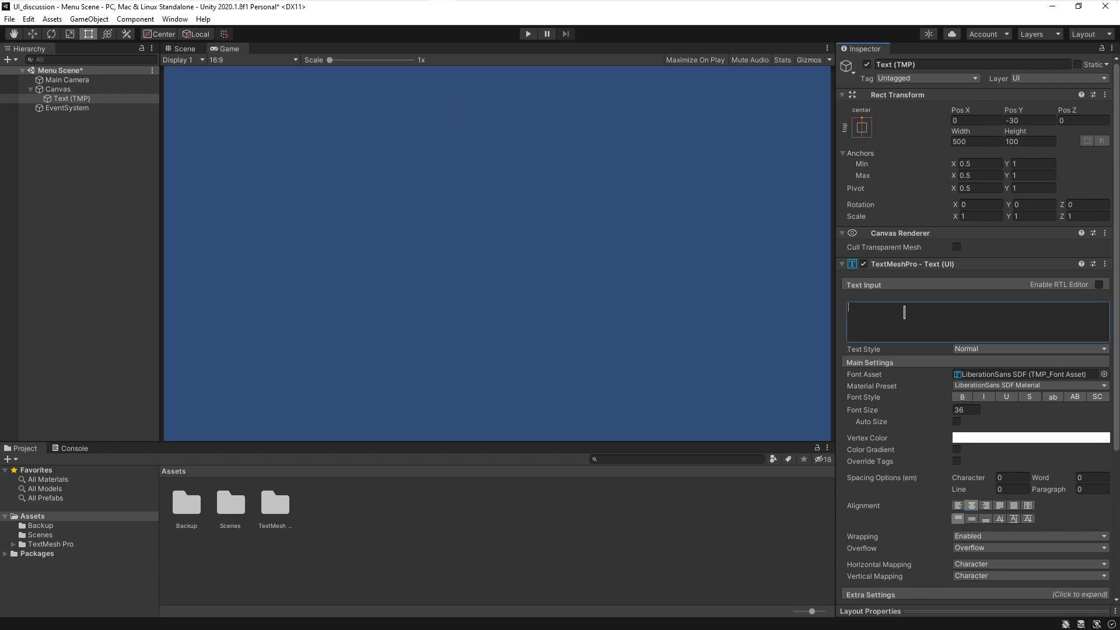
pyautogui.write('Main Menu.')
pyautogui.press('BackSpace')
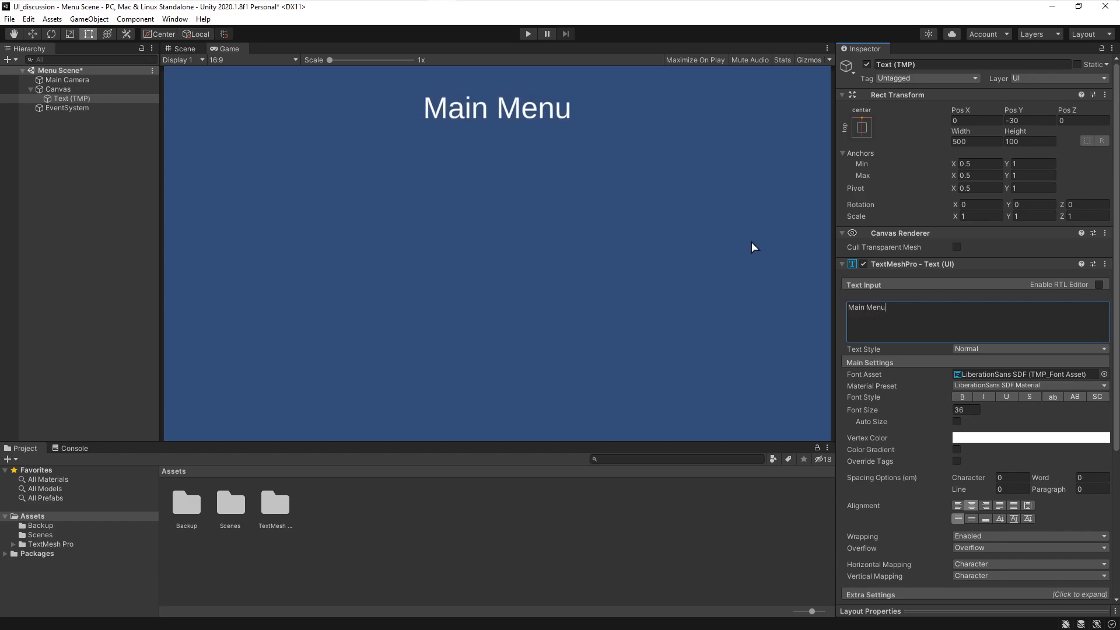
pyautogui.click(626, 325)
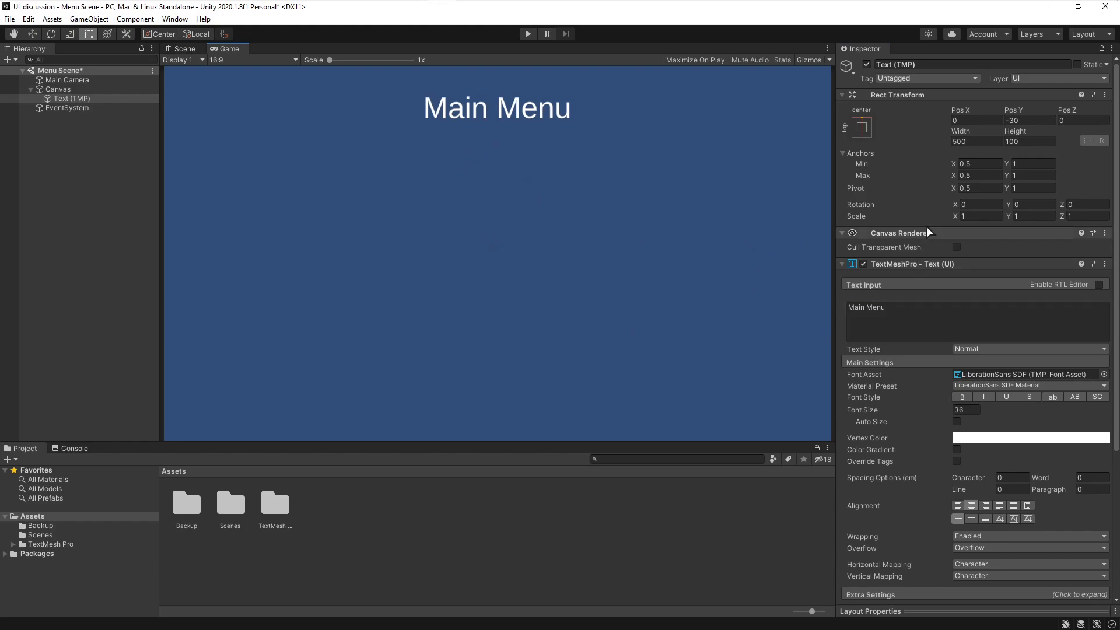
# - Set the font size to 60 and style the title bold and underlined
pyautogui.moveTo(865, 411); pyautogui.dragTo(983, 404)
pyautogui.click(984, 399)
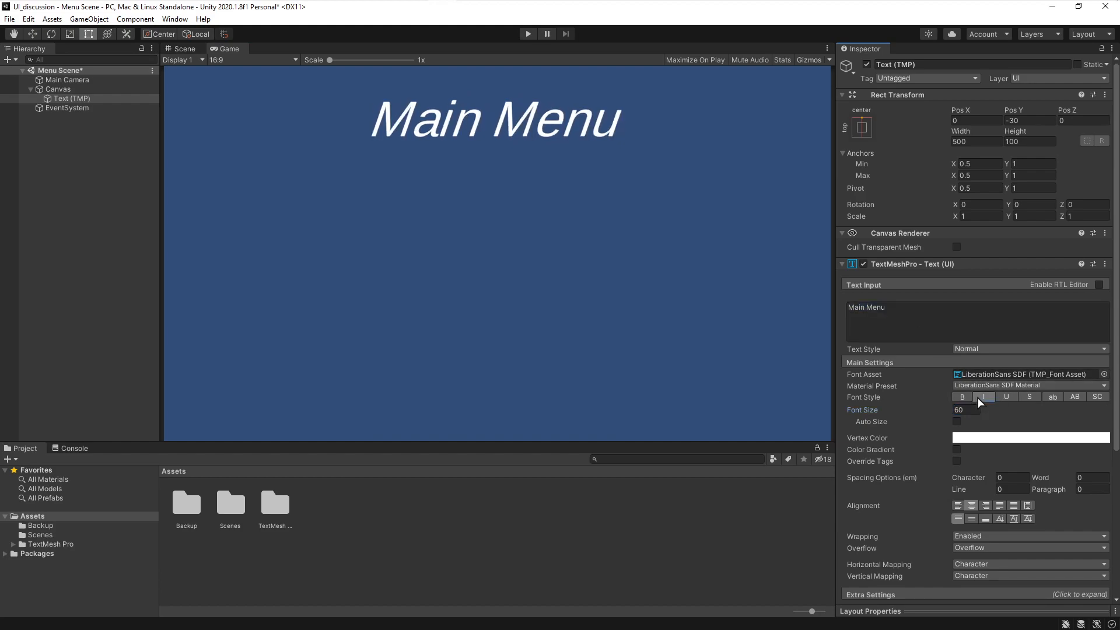
pyautogui.click(1030, 397)
pyautogui.click(1029, 397)
pyautogui.click(1014, 400)
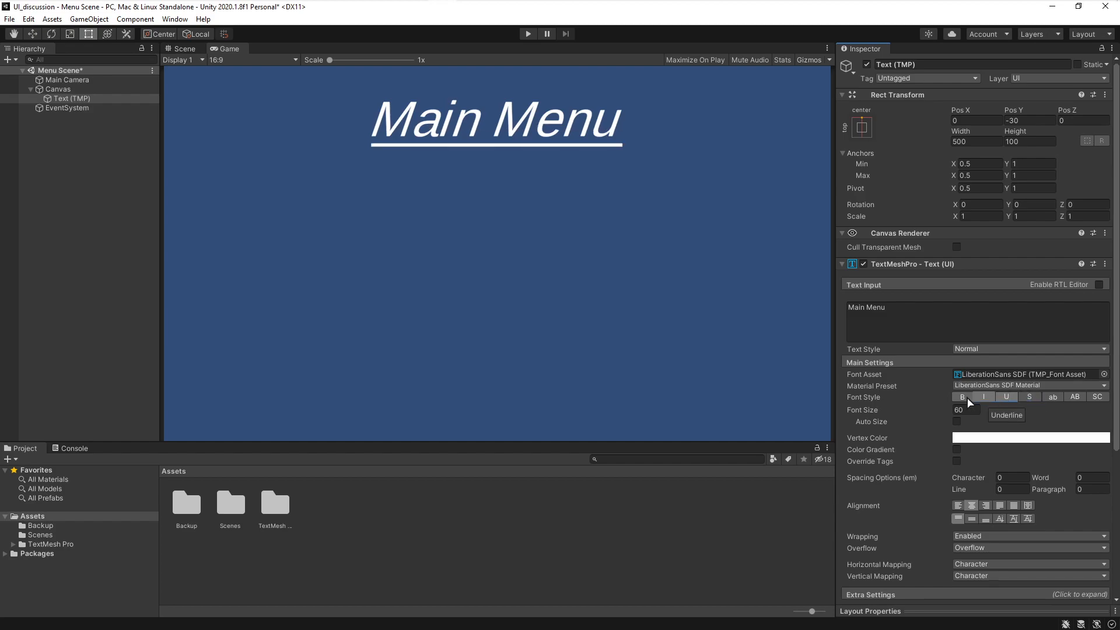
pyautogui.click(961, 397)
pyautogui.click(1006, 398)
pyautogui.click(984, 398)
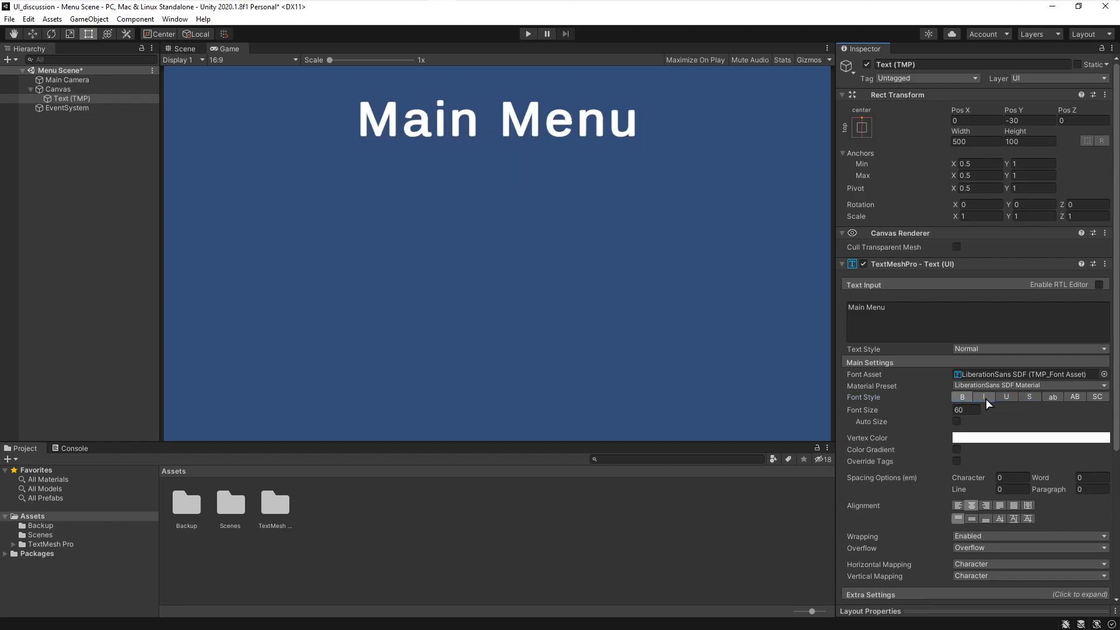
pyautogui.click(1009, 400)
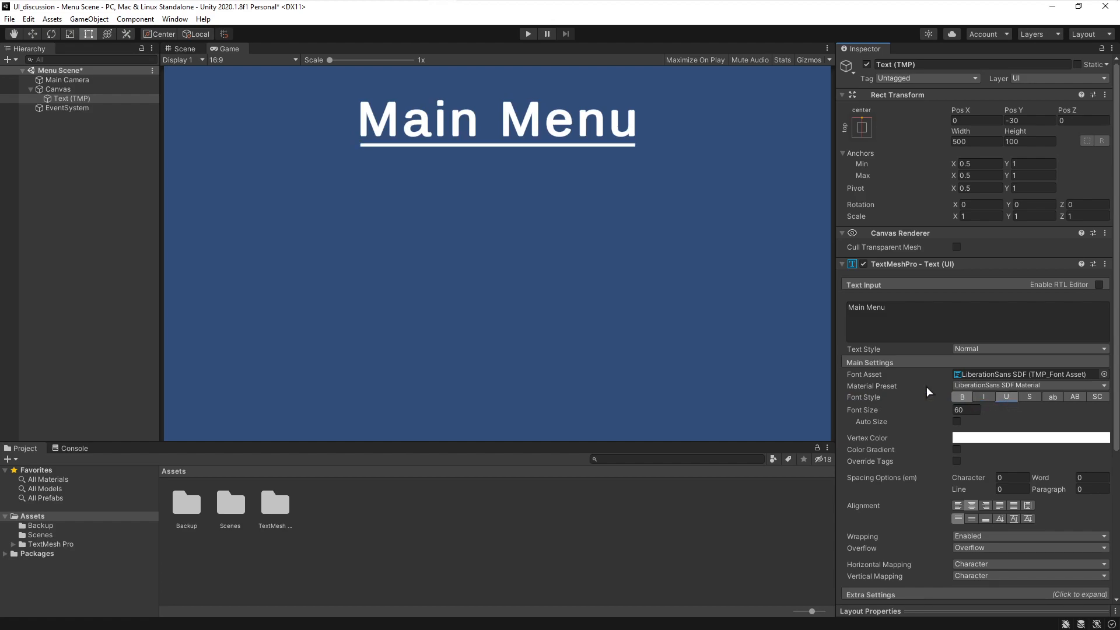
# - Add a UI button to the scene and undo its creation
pyautogui.rightClick(62, 165)
pyautogui.moveTo(115, 373)
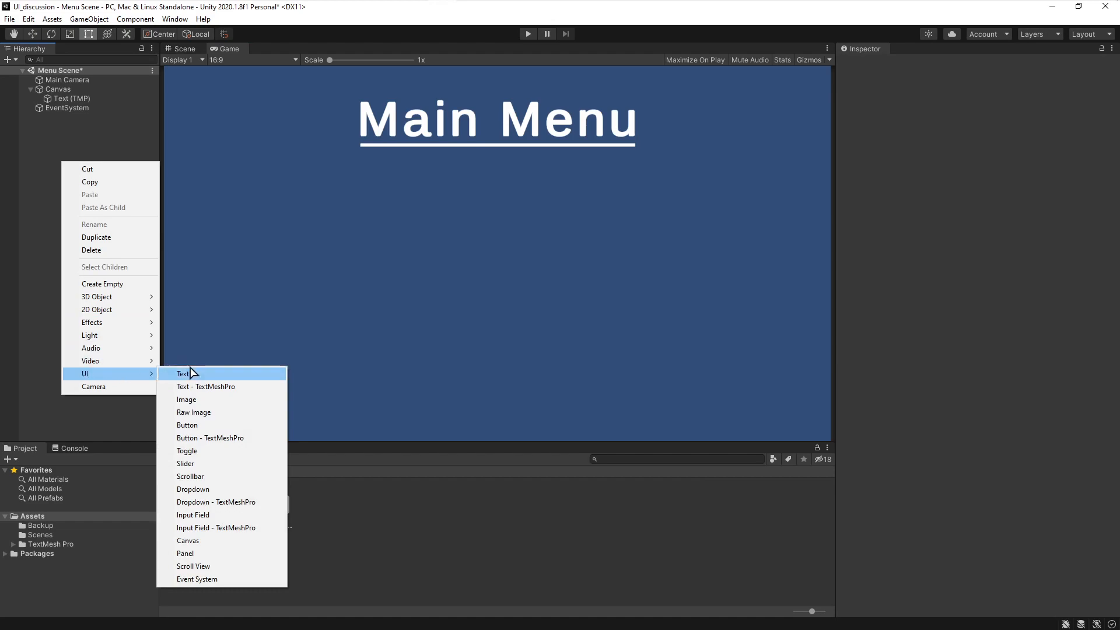
pyautogui.click(268, 438)
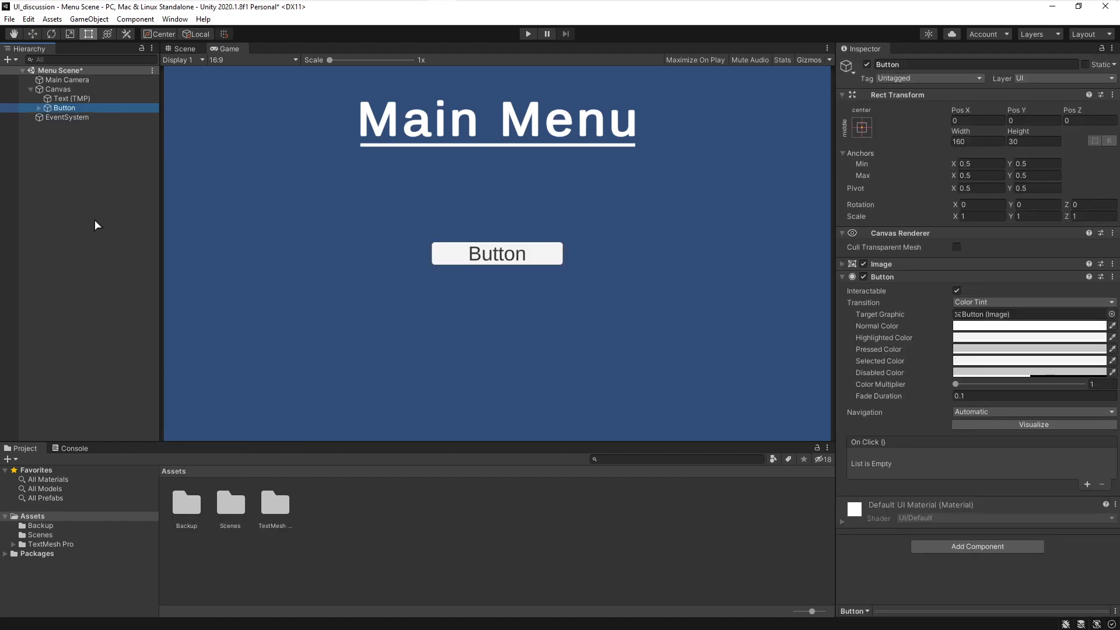
pyautogui.hotkey('ctrl', 'z')
# - Add a UI button to the Canvas
pyautogui.rightClick(107, 192)
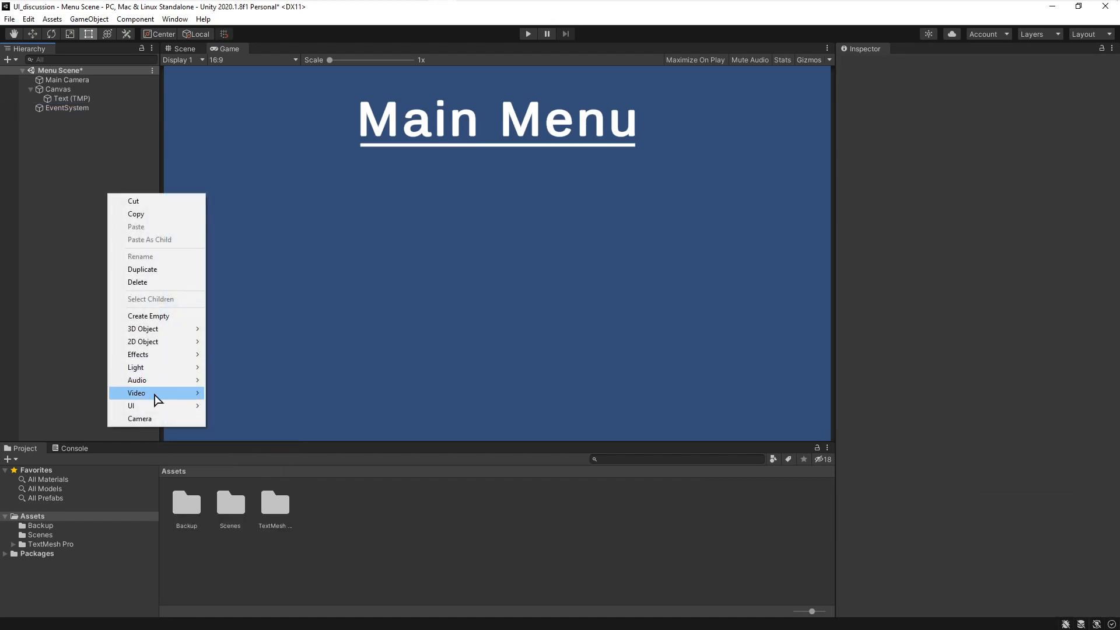
pyautogui.moveTo(167, 407)
pyautogui.click(257, 470)
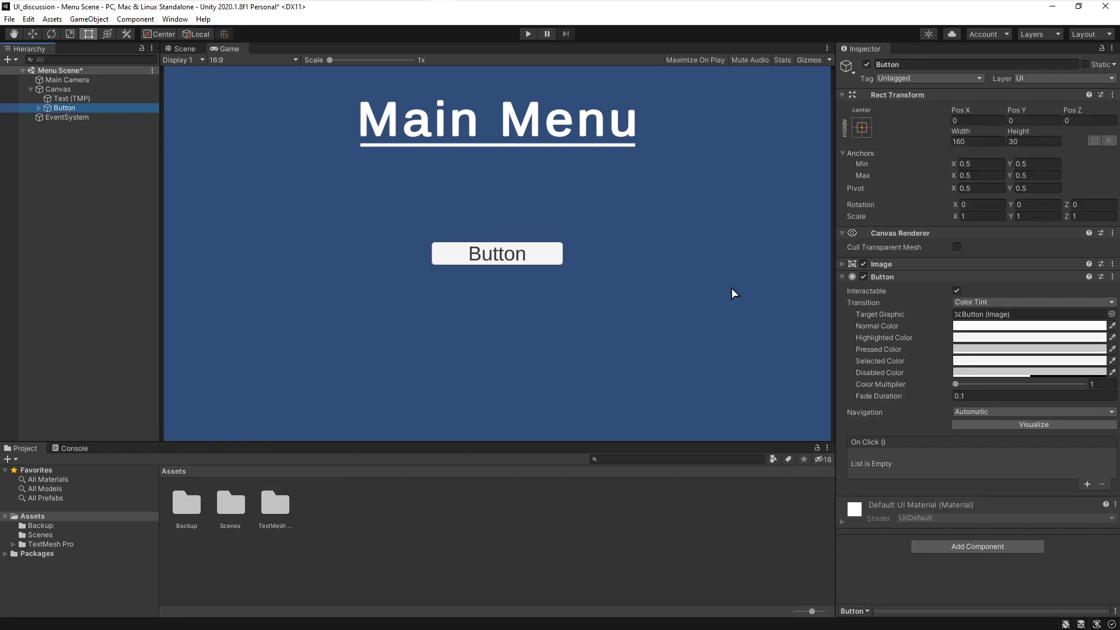
pyautogui.click(864, 264)
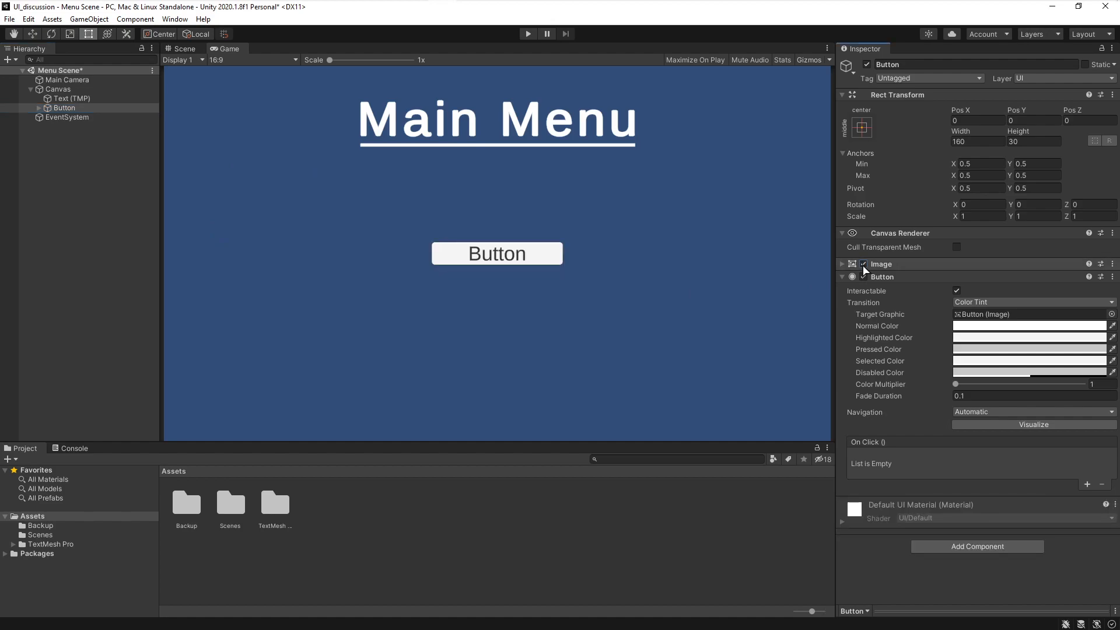
# - Disable the button's Image component so its background disappears
pyautogui.click(841, 264)
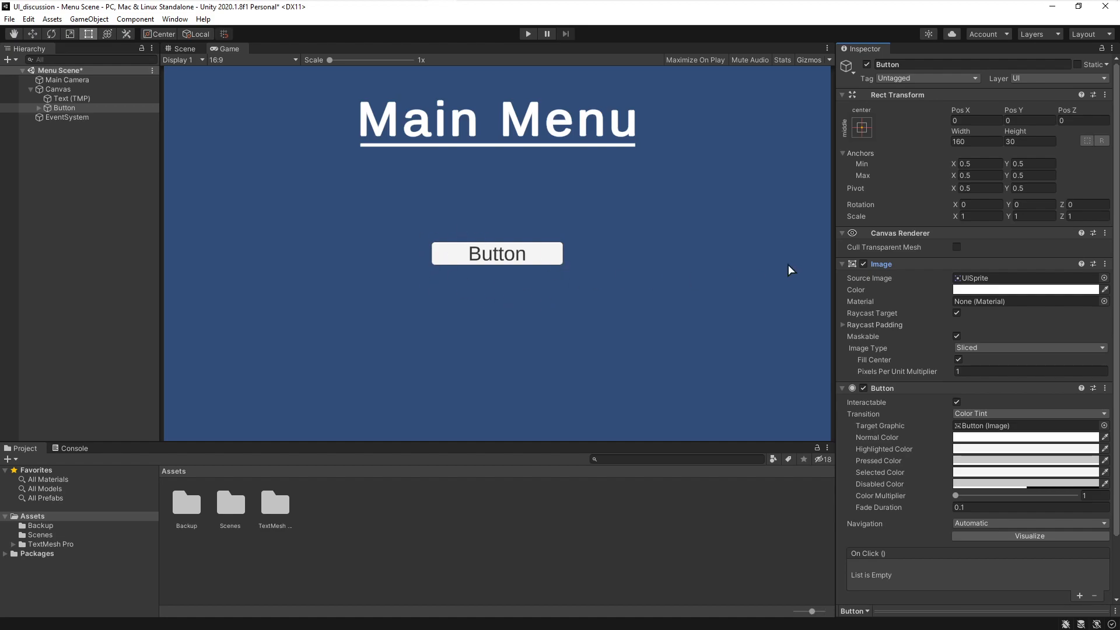
pyautogui.click(863, 263)
pyautogui.click(846, 268)
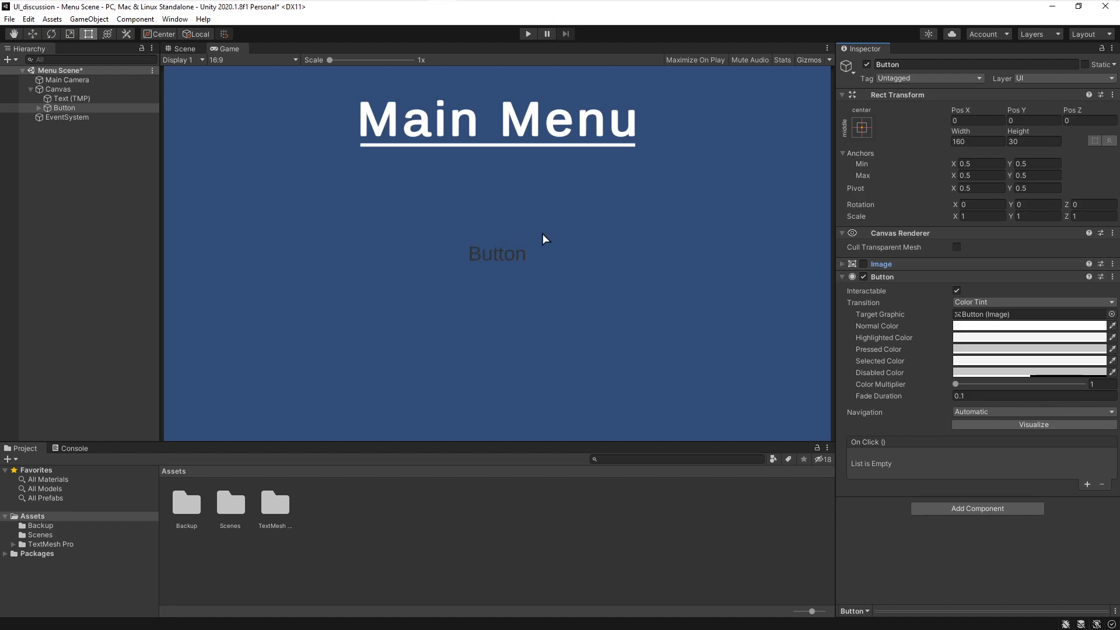
# - Change the button's child text to read Click Here To Go To Scene 1
pyautogui.click(39, 108)
pyautogui.click(61, 117)
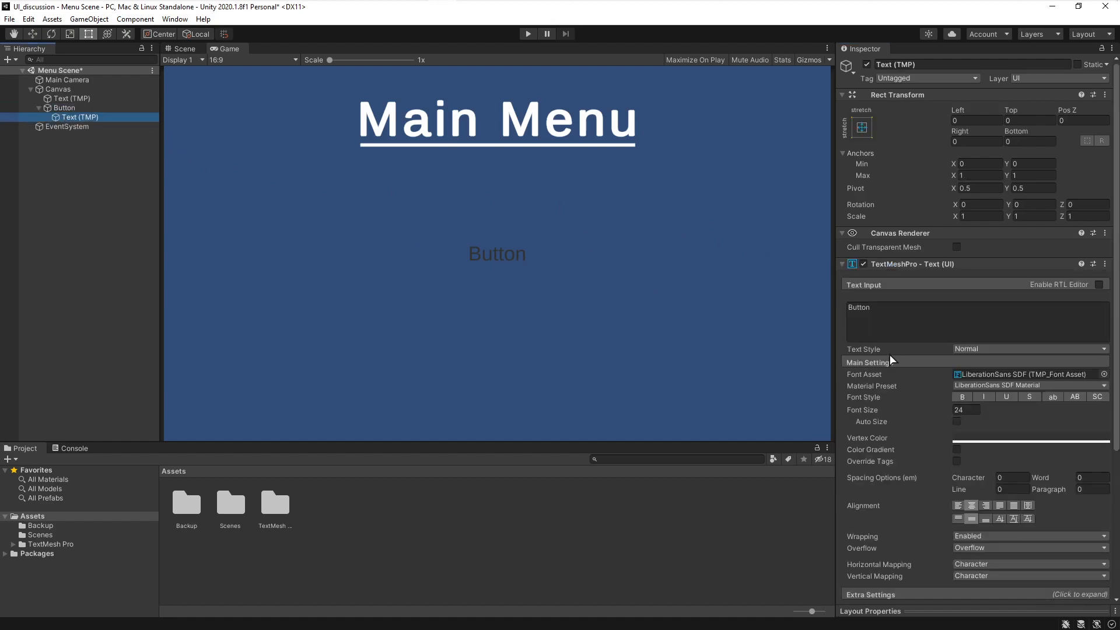
pyautogui.click(905, 312)
pyautogui.write('Click Here To Go To Scene 1')
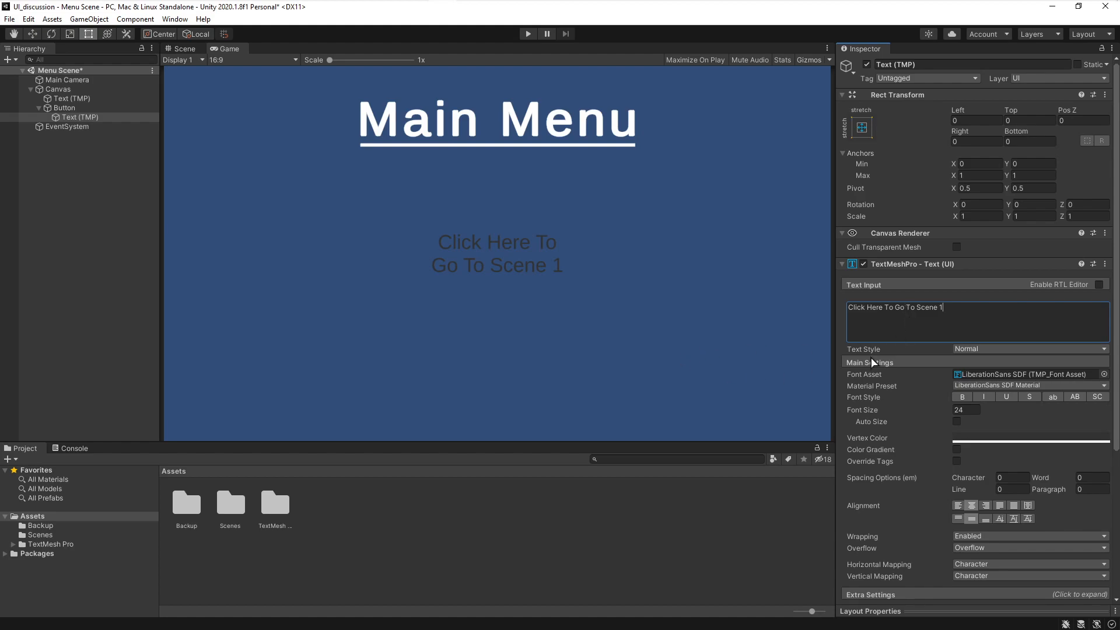
pyautogui.write('.')
pyautogui.press('BackSpace')
# - Set the button text's vertex color to the salmon pink FF7575
pyautogui.click(974, 441)
pyautogui.moveTo(1034, 433); pyautogui.dragTo(1044, 401)
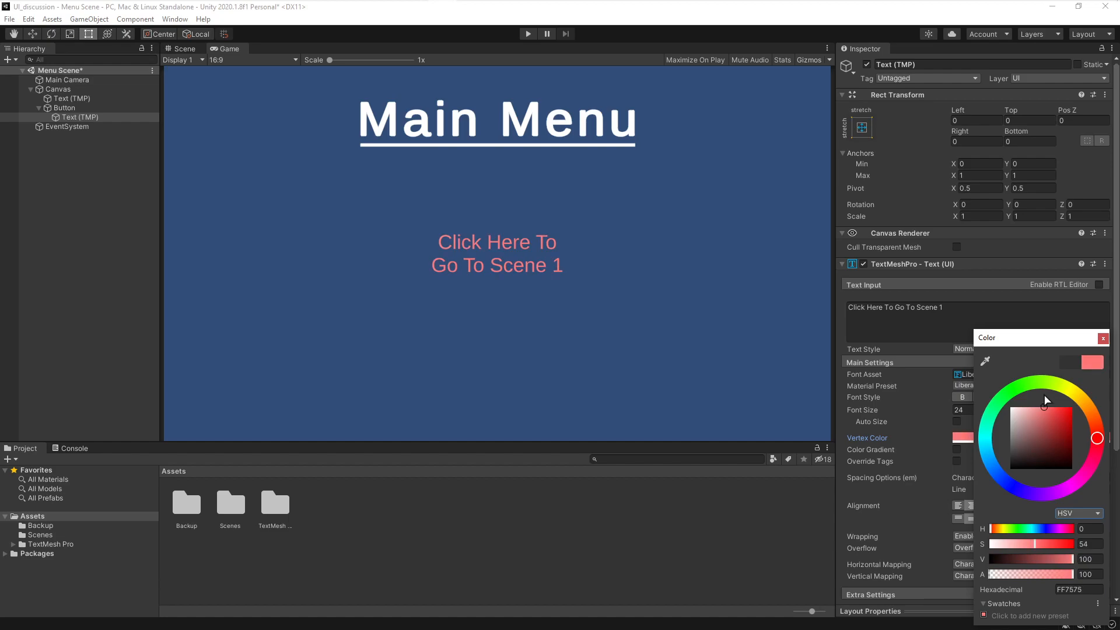
pyautogui.click(1103, 338)
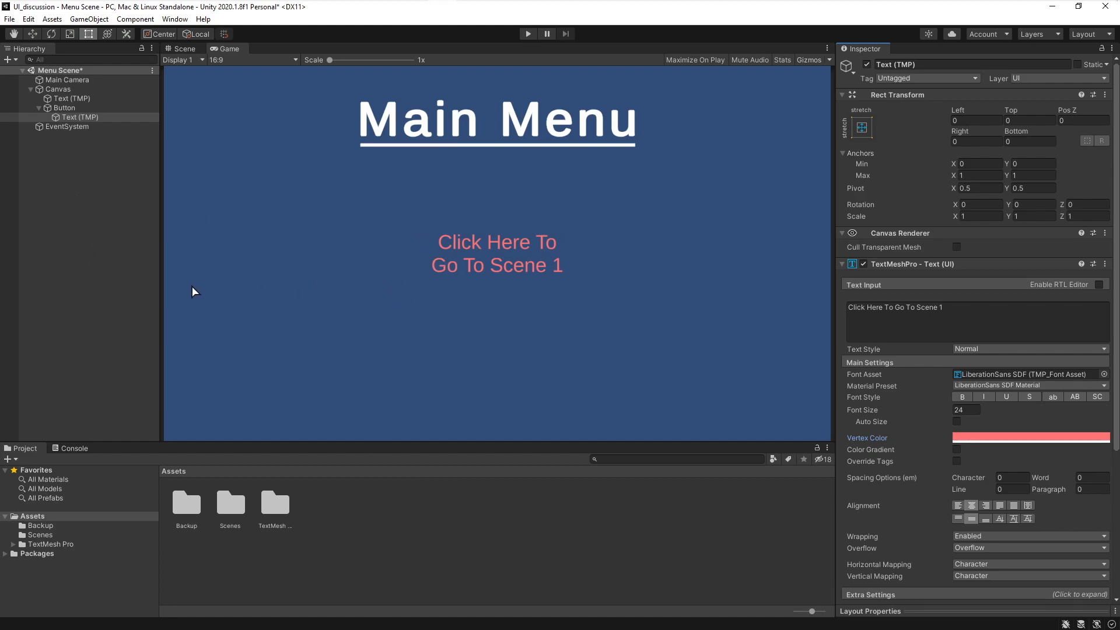
# - Open the EECS 494 class forum and read the Creating Dynamic User Interfaces post
pyautogui.hotkey('alt', 'Tab')
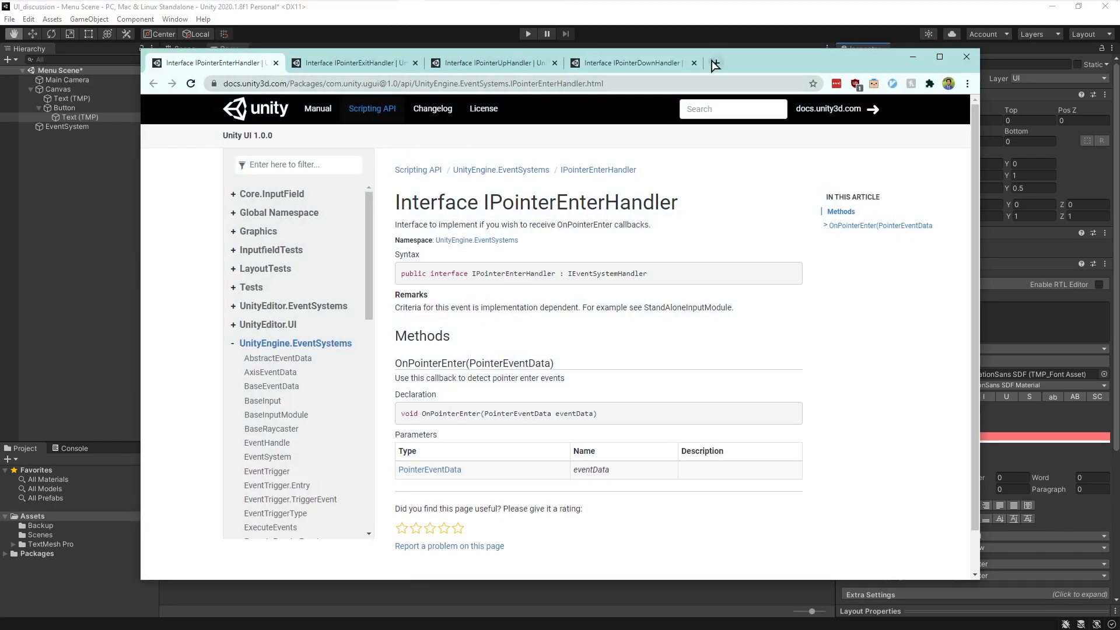
pyautogui.hotkey('ctrl', 't')
pyautogui.click(392, 102)
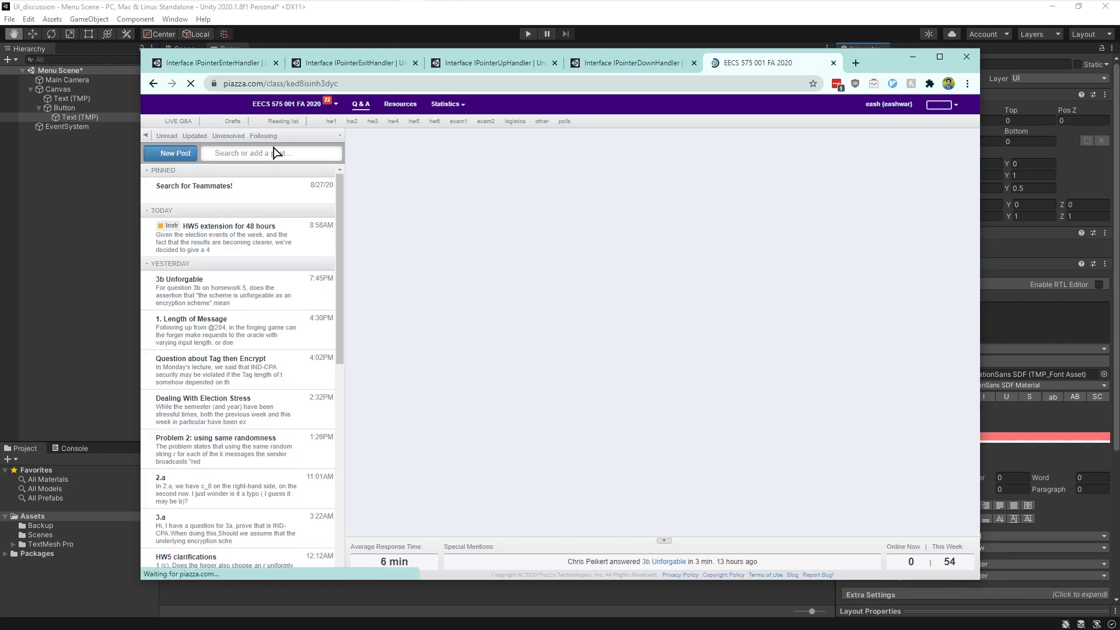
pyautogui.click(288, 105)
pyautogui.click(245, 117)
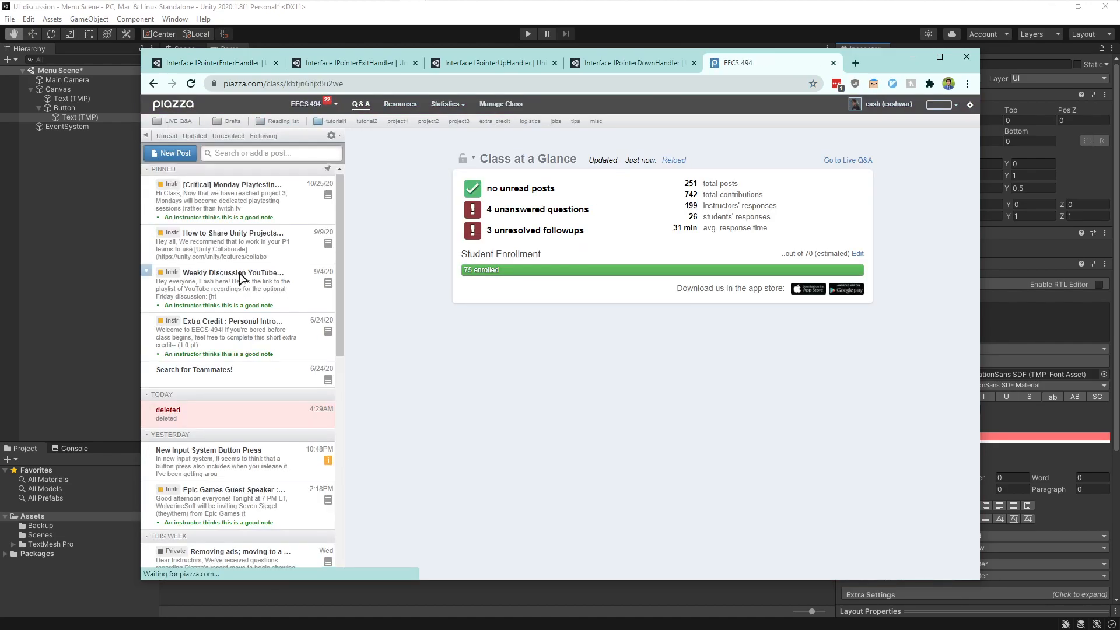
pyautogui.scroll(-5, 252, 273)
pyautogui.scroll(-15, 252, 273)
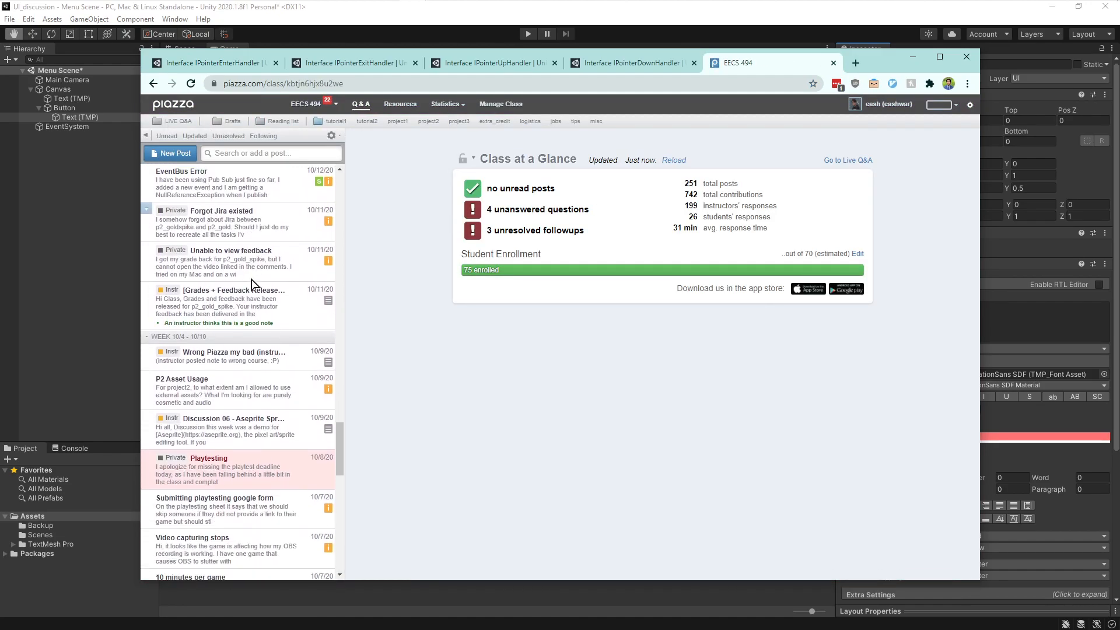
pyautogui.scroll(-5, 248, 305)
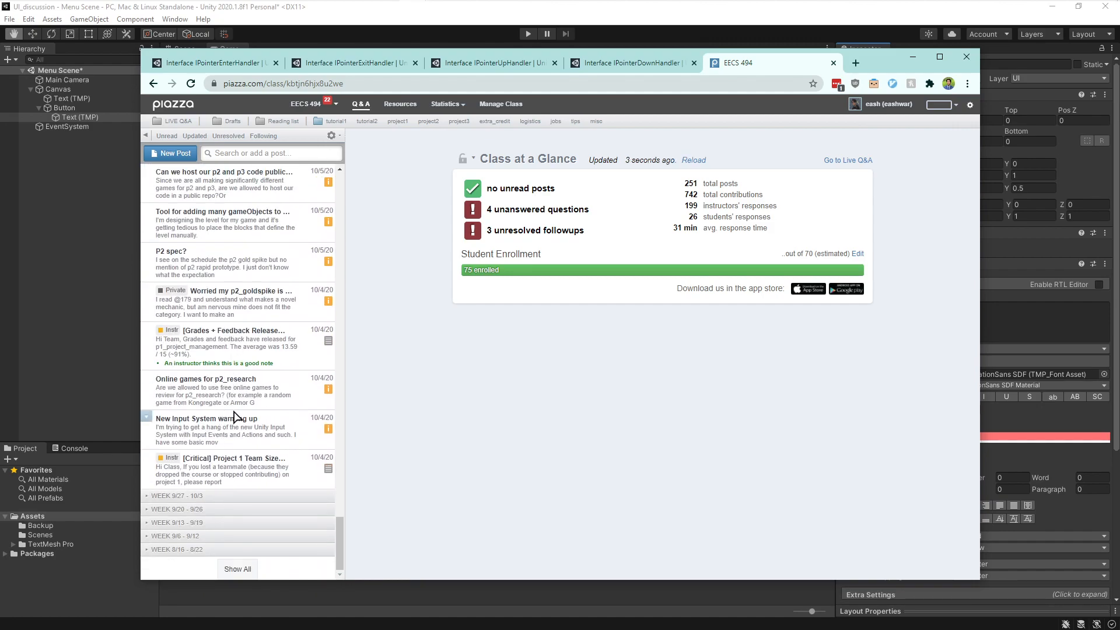
pyautogui.scroll(10, 234, 421)
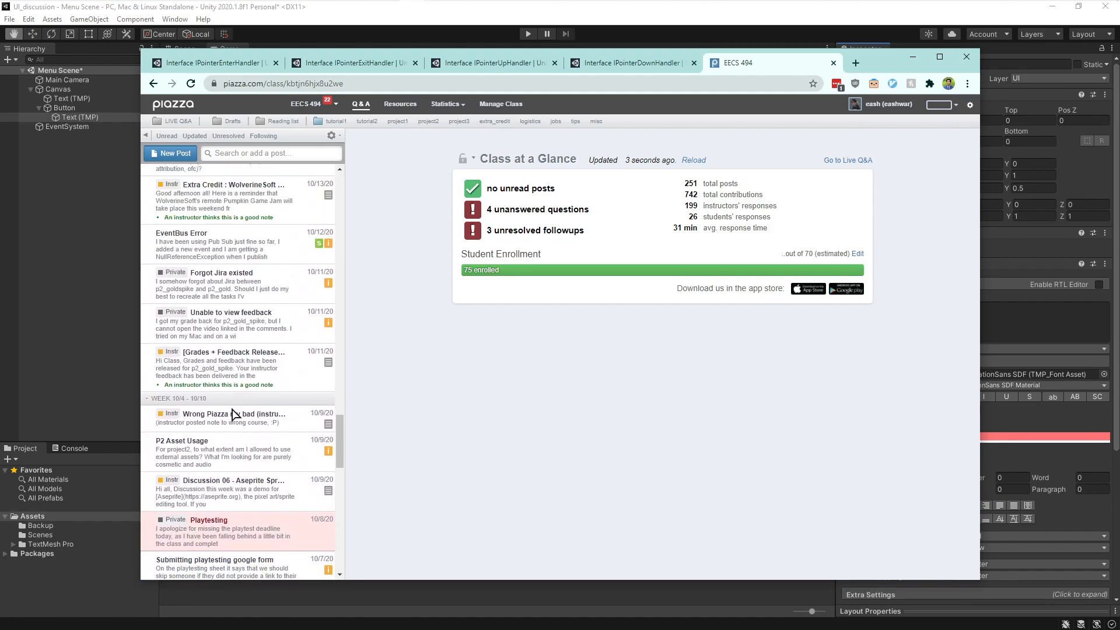
pyautogui.scroll(5, 233, 397)
pyautogui.click(231, 499)
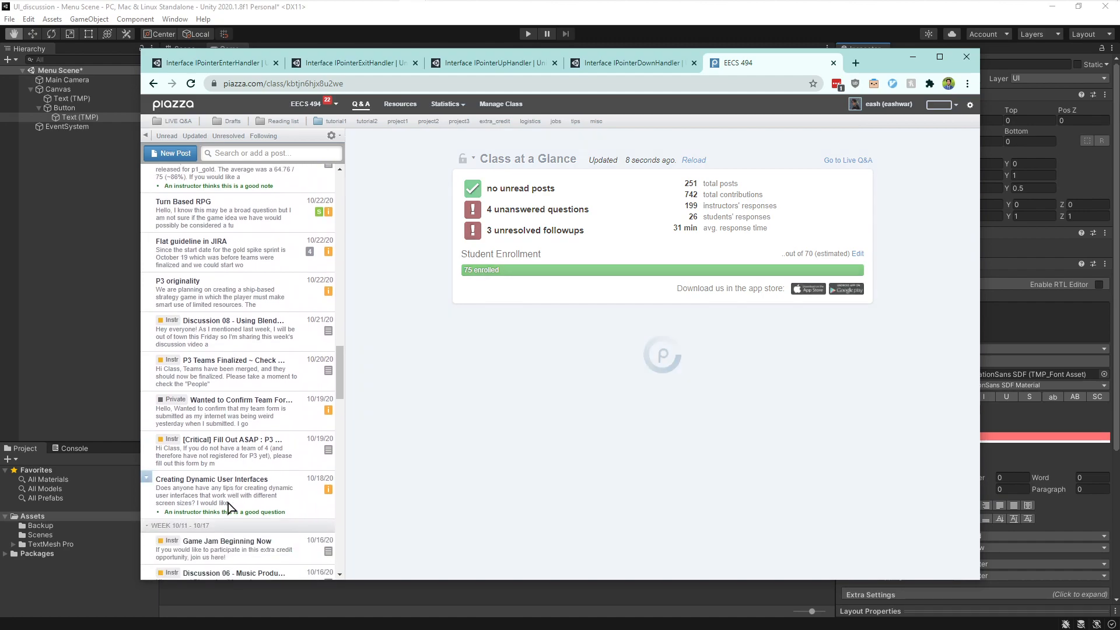
pyautogui.scroll(-10, 480, 342)
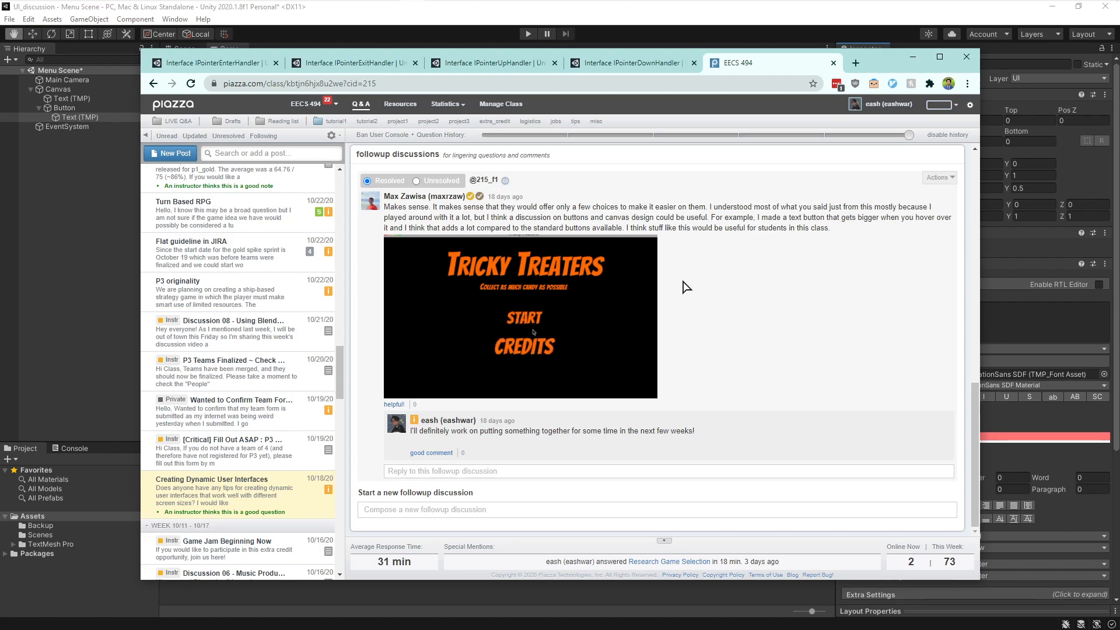
pyautogui.click(912, 57)
# - Add a new script component named GrowOnHover to the Button object
pyautogui.scroll(-5, 914, 384)
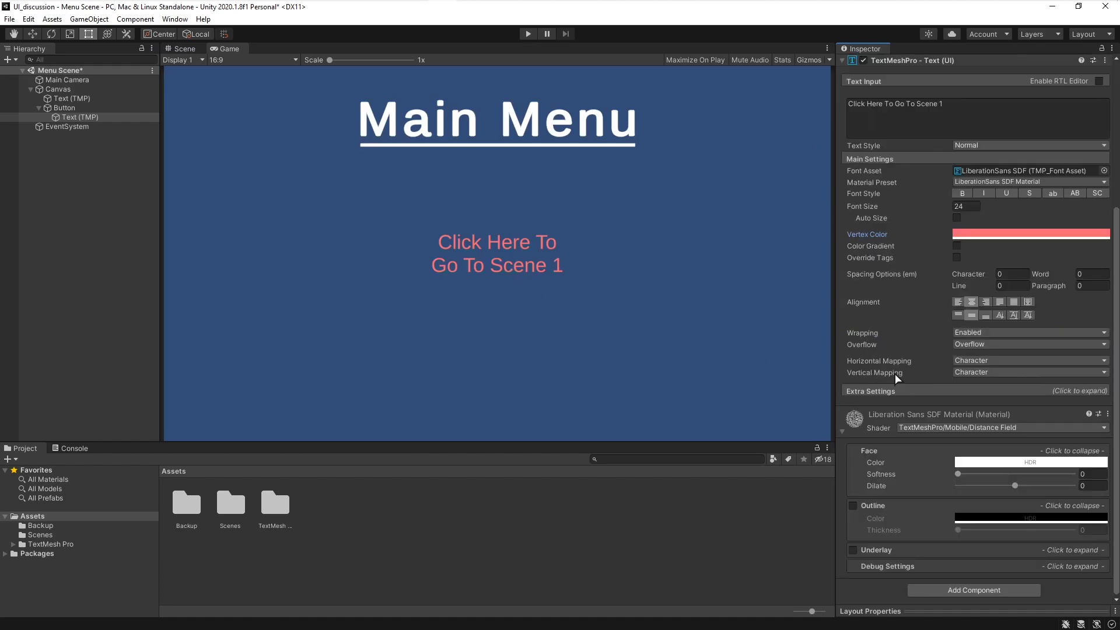
pyautogui.click(57, 108)
pyautogui.click(39, 108)
pyautogui.click(970, 508)
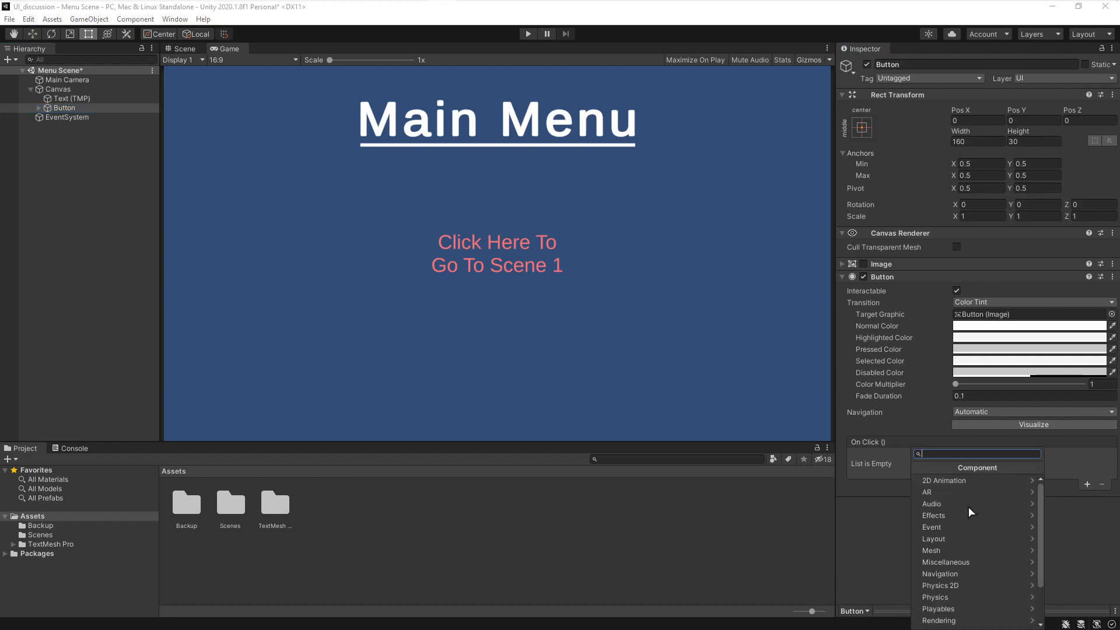
pyautogui.write('GrowO')
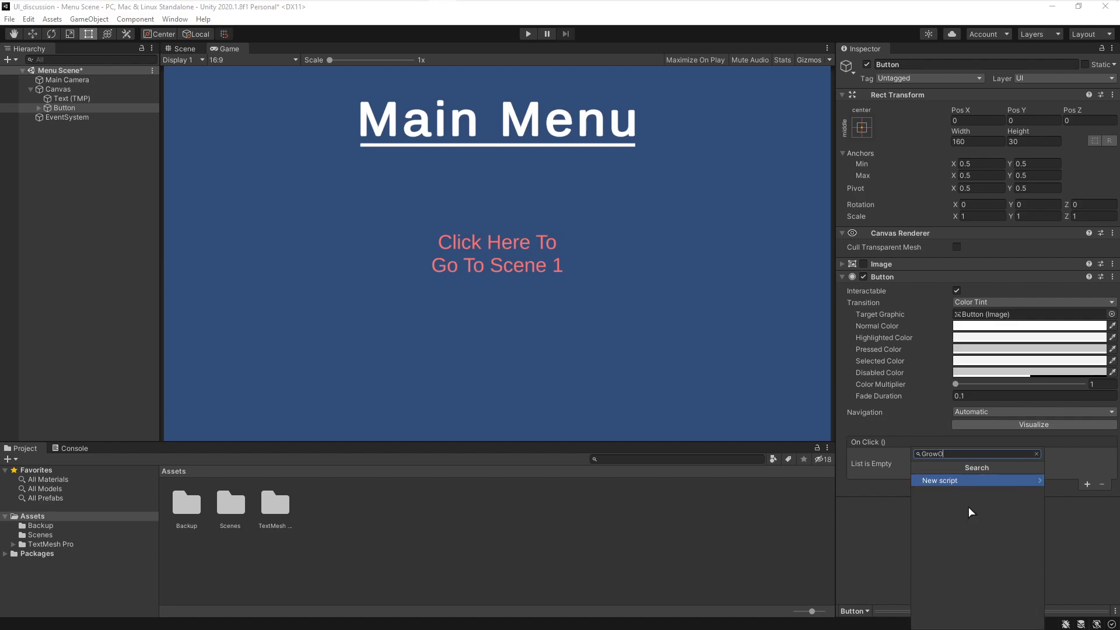
pyautogui.write('nHover')
pyautogui.press('Return')
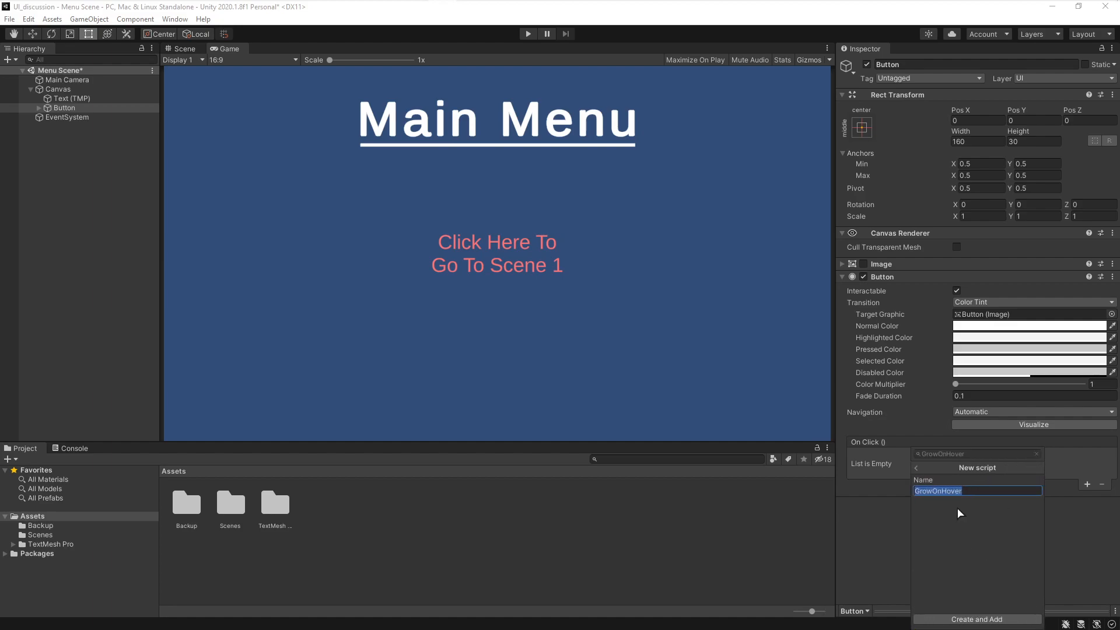
pyautogui.click(980, 620)
pyautogui.click(975, 509)
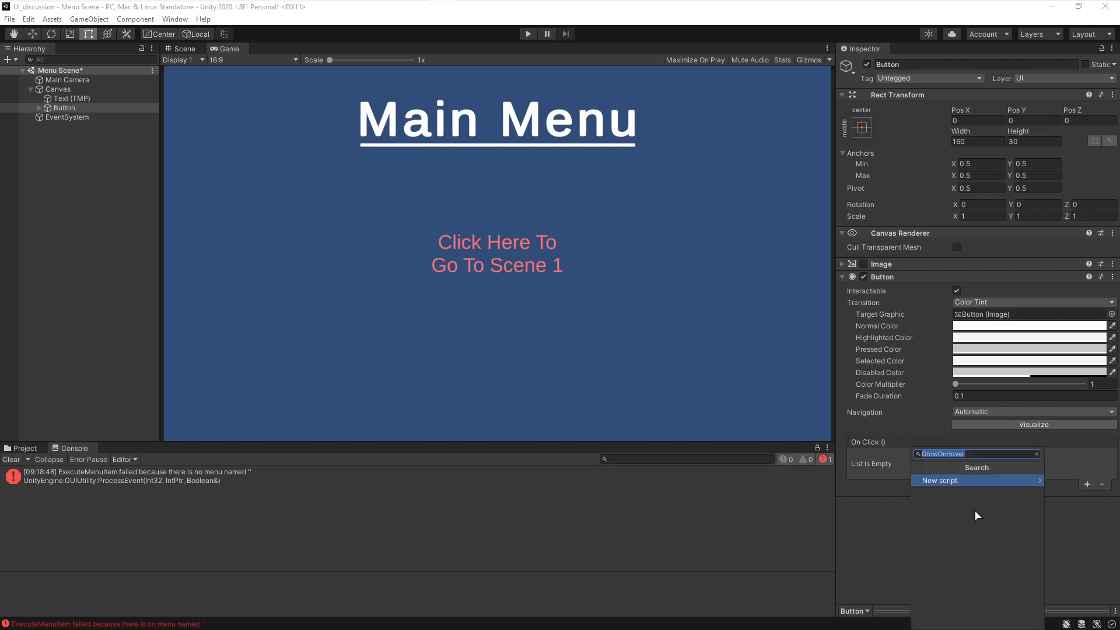
pyautogui.click(953, 481)
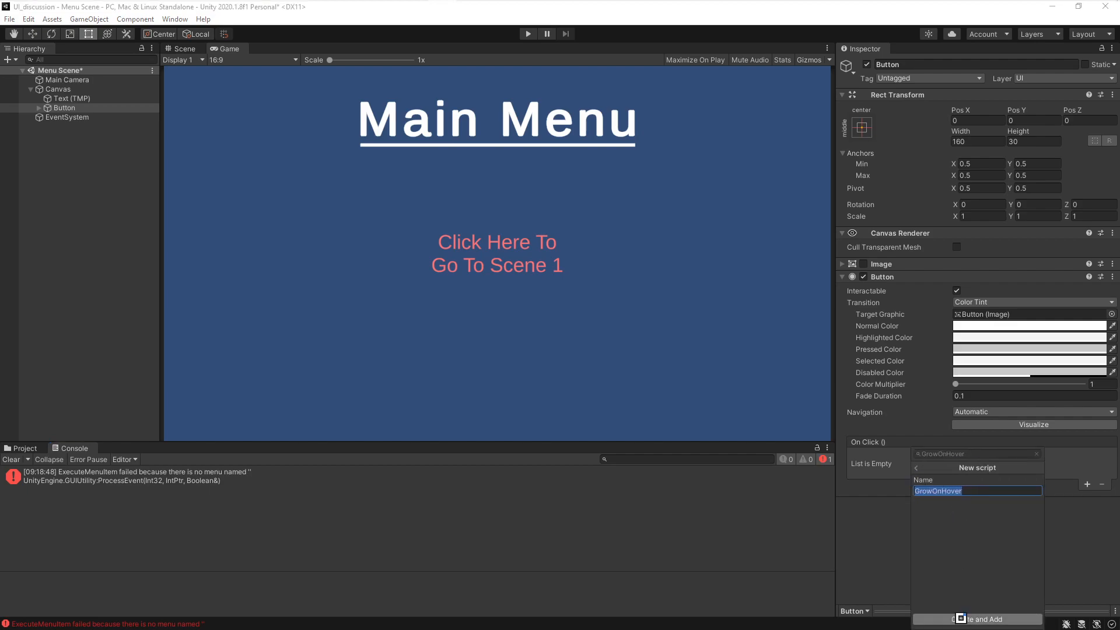
pyautogui.click(963, 620)
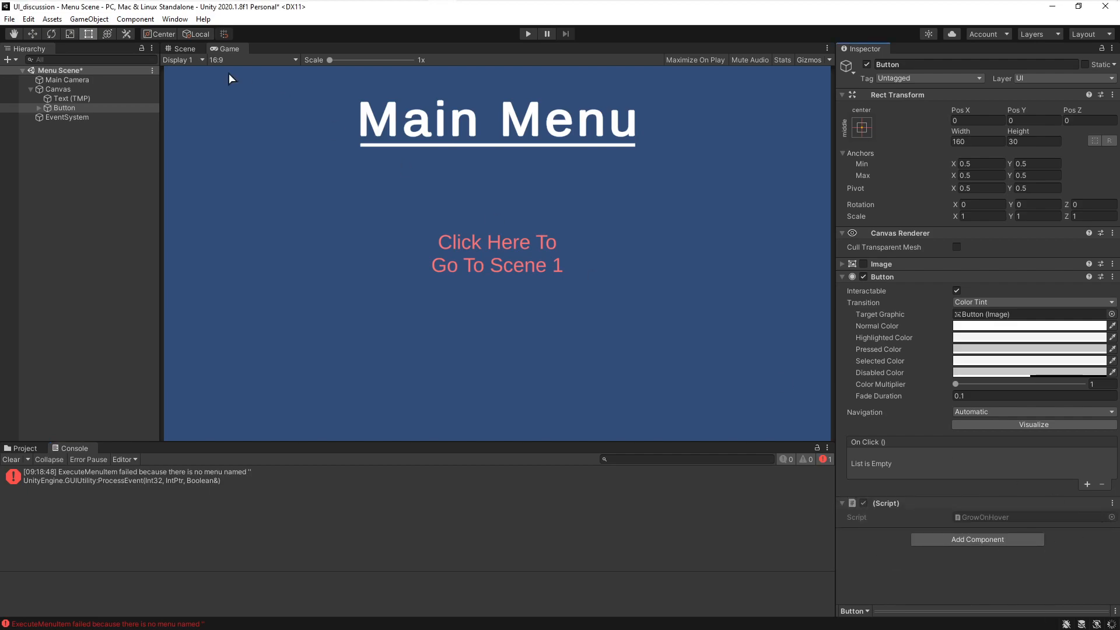
# - Open the GrowOnHover.cs script in Visual Studio Code
pyautogui.click(269, 11)
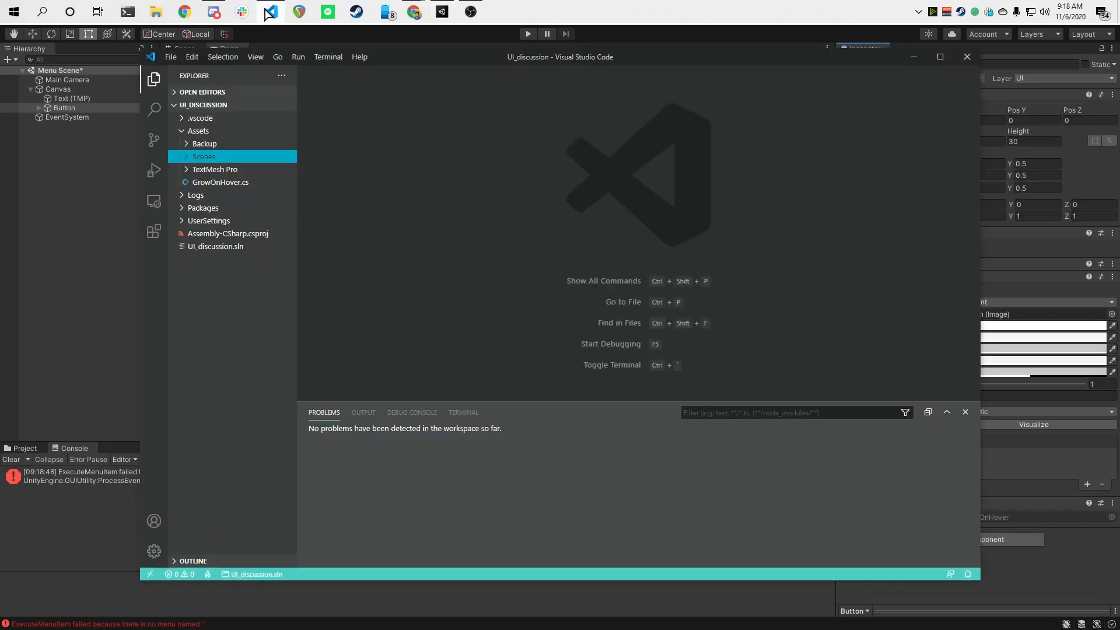
pyautogui.click(108, 153)
pyautogui.keyDown('shift'); pyautogui.moveTo(300, 9); pyautogui.dragTo(422, 219); pyautogui.keyUp('shift')
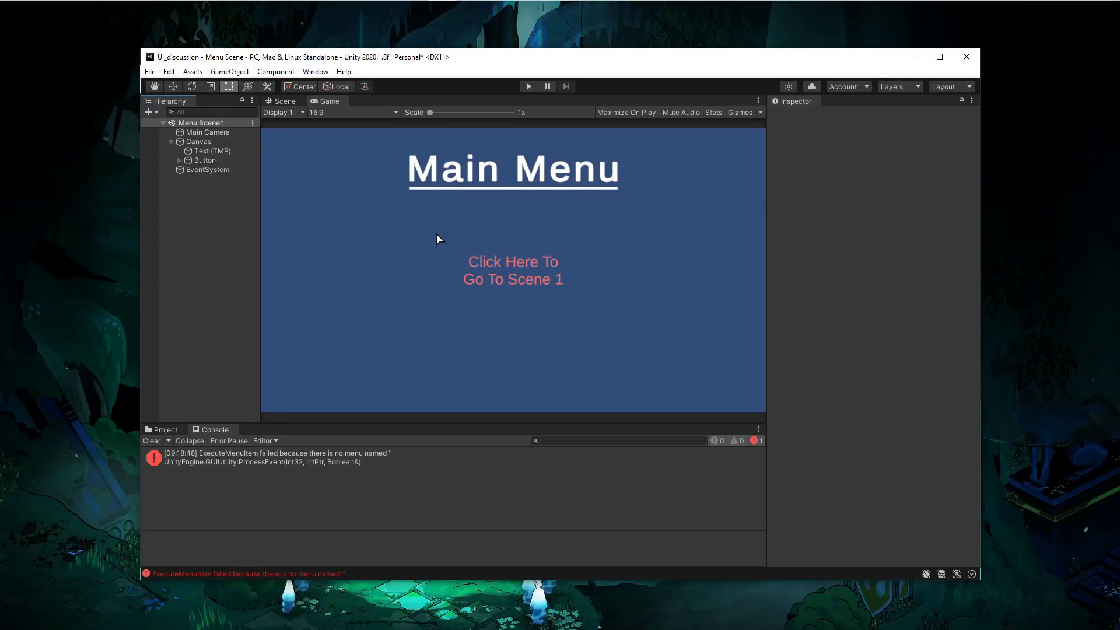
pyautogui.hotkey('alt', 'Tab')
pyautogui.doubleClick(211, 182)
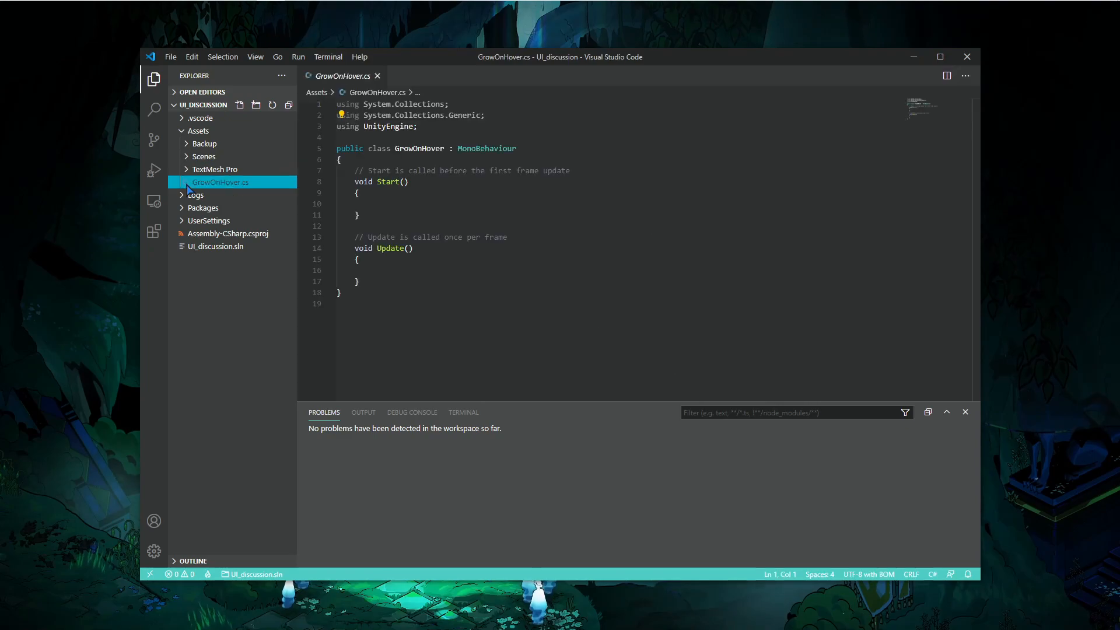
# - Add a comma after MonoBehaviour and copy the UnityEngine.EventSystems namespace from the IPointerEnterHandler documentation page
pyautogui.click(551, 161)
pyautogui.write(',')
pyautogui.hotkey('alt', 'Tab')
pyautogui.hotkey('alt', 'Tab')
pyautogui.hotkey('alt', 'Tab')
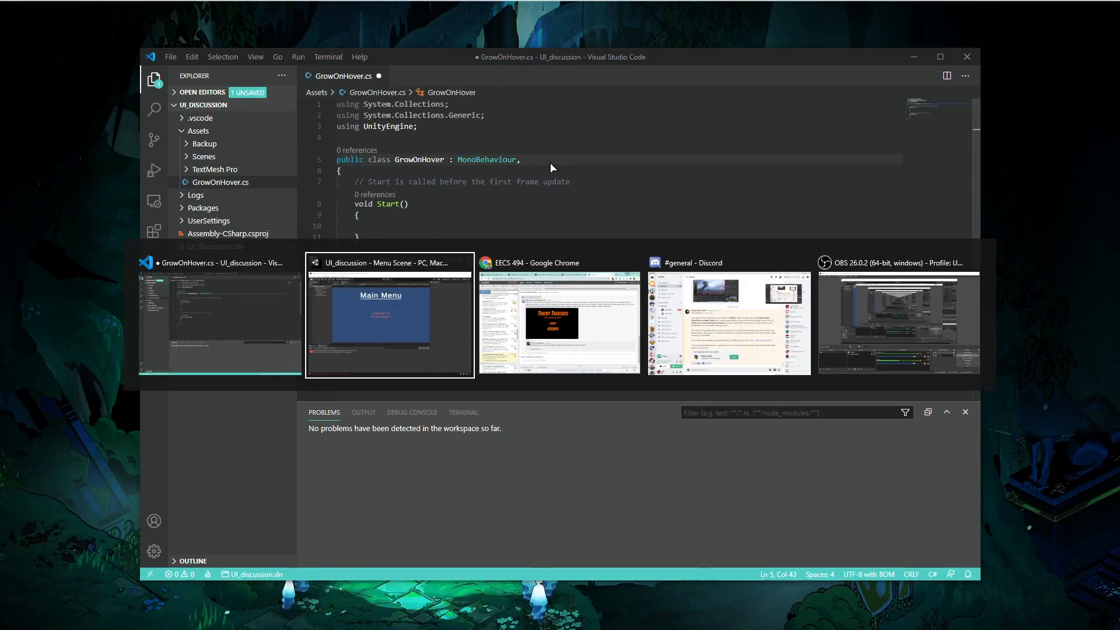
pyautogui.press('Escape')
pyautogui.hotkey('alt', 'Tab')
pyautogui.click(209, 62)
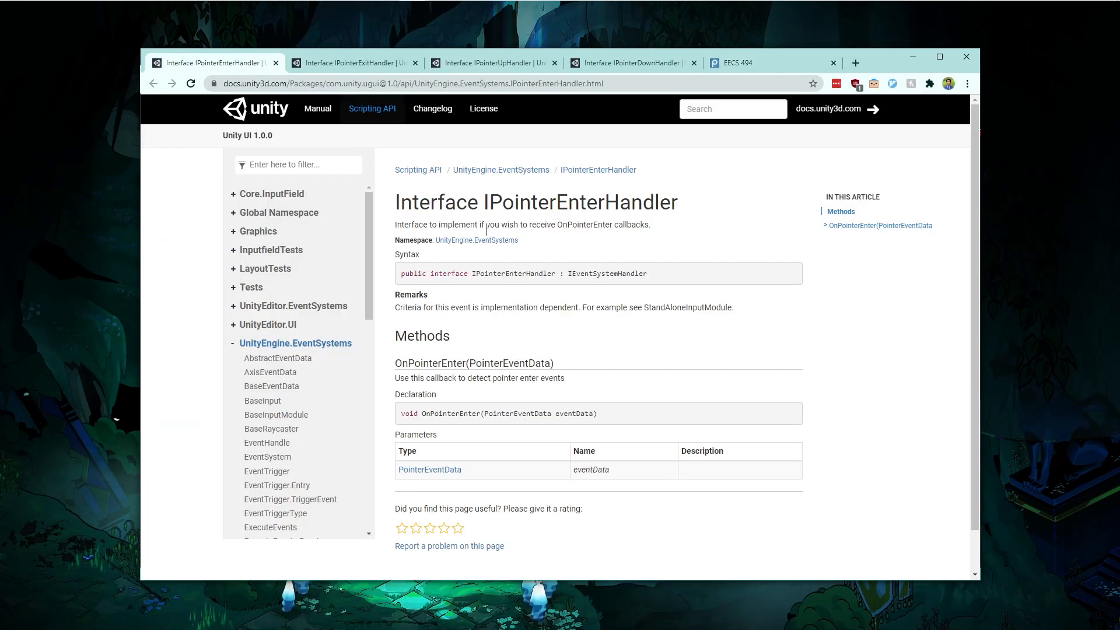
pyautogui.hotkey('alt', 'Tab')
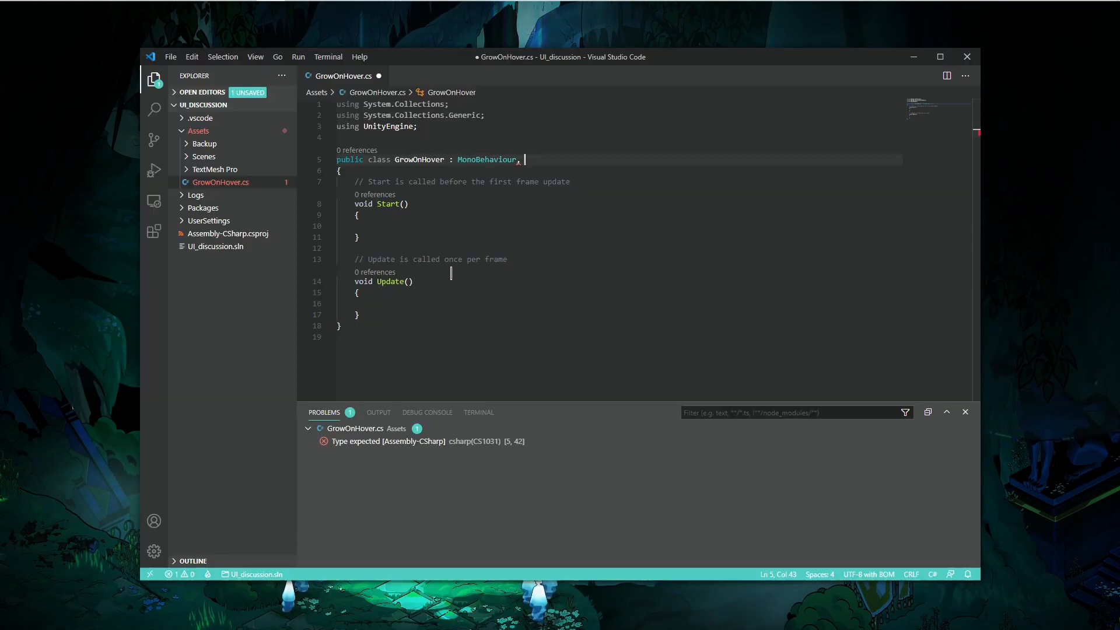
pyautogui.hotkey('alt', 'Tab')
pyautogui.moveTo(519, 240); pyautogui.dragTo(437, 242)
pyautogui.hotkey('ctrl', 'c')
pyautogui.hotkey('alt', 'Tab')
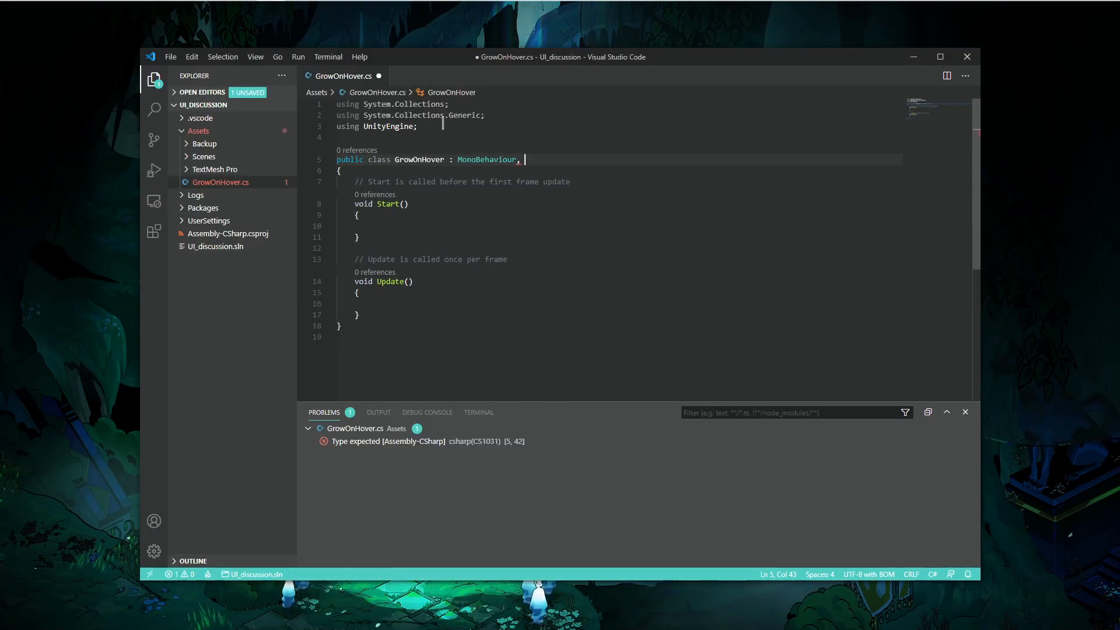
# - Add a using UnityEngine.EventSystems; directive below the existing usings and save the script
pyautogui.press('Return')
pyautogui.write('i')
pyautogui.press('BackSpace')
pyautogui.write('using')
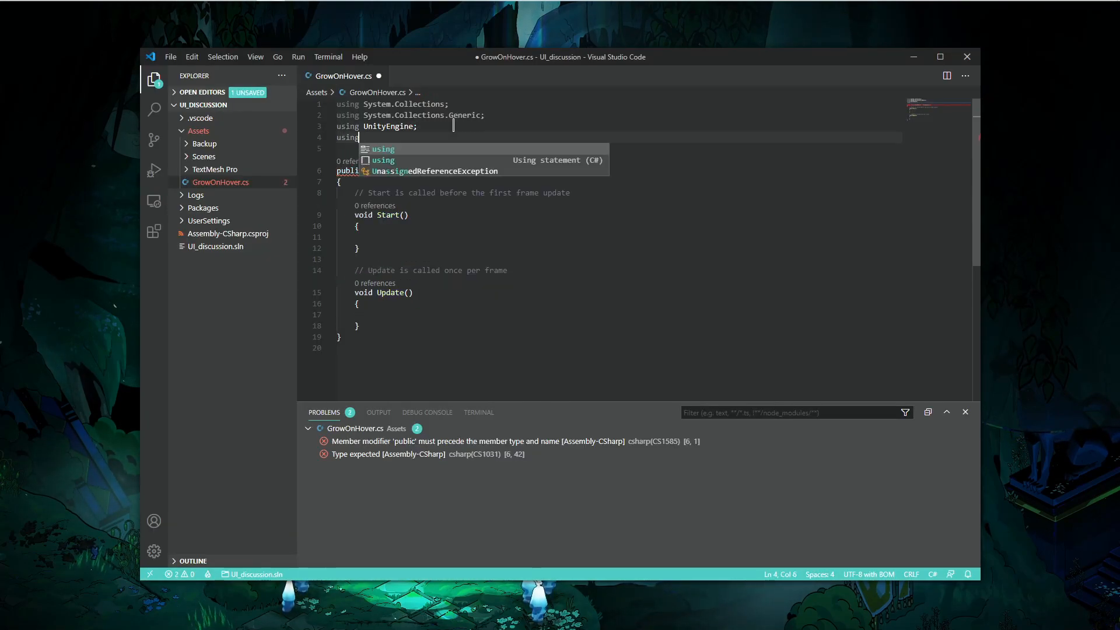
pyautogui.hotkey('ctrl', 'v')
pyautogui.write(';')
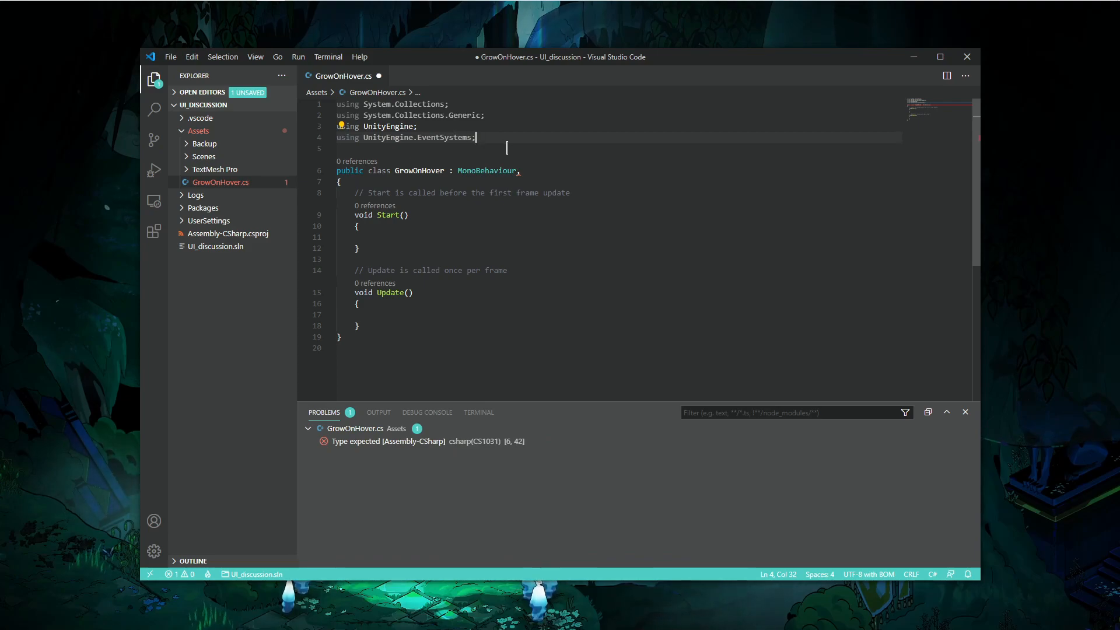
pyautogui.hotkey('ctrl', 's')
# - Make the GrowOnHover class implement IPointerEnterHandler and IPointerExitHandler, then save
pyautogui.click(537, 170)
pyautogui.write('IPointerEnte')
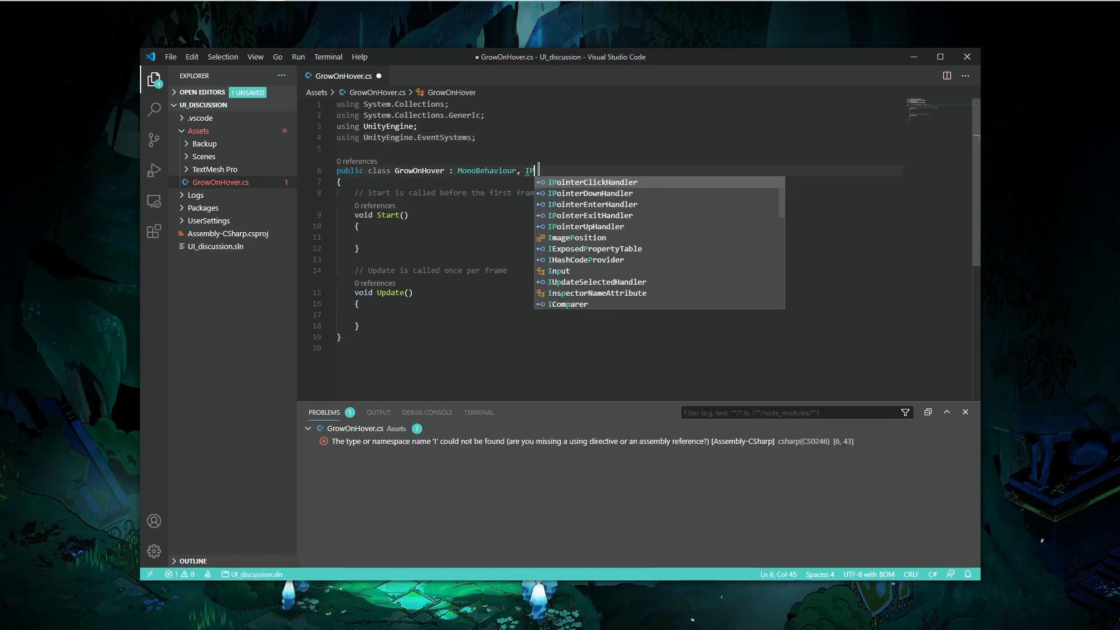
pyautogui.press('Tab')
pyautogui.write(', IPointerExi')
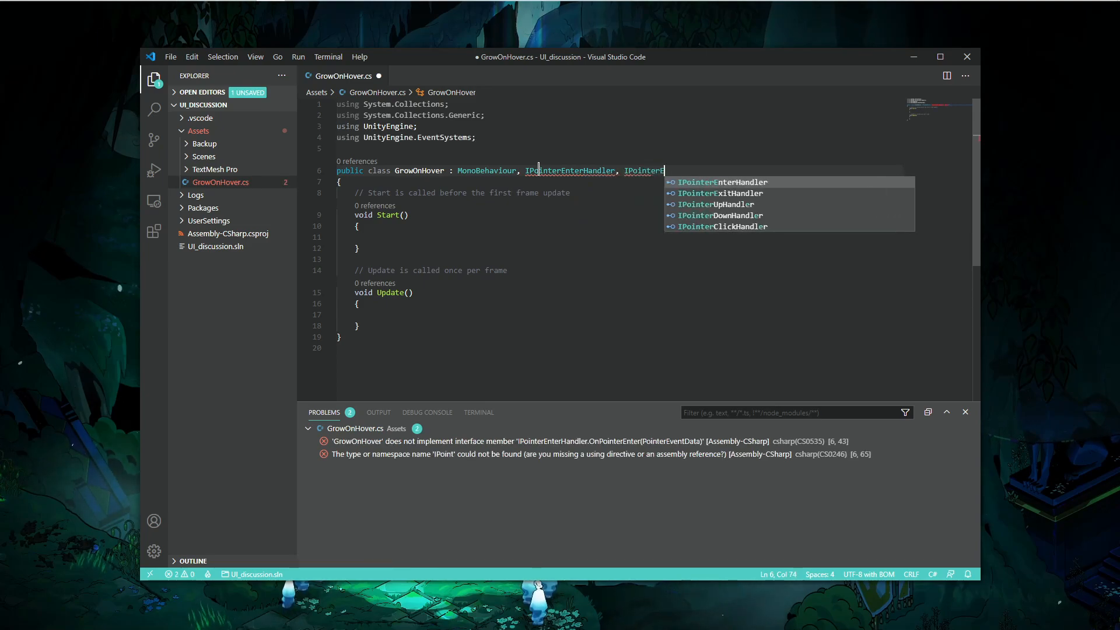
pyautogui.press('Tab')
pyautogui.hotkey('ctrl', 's')
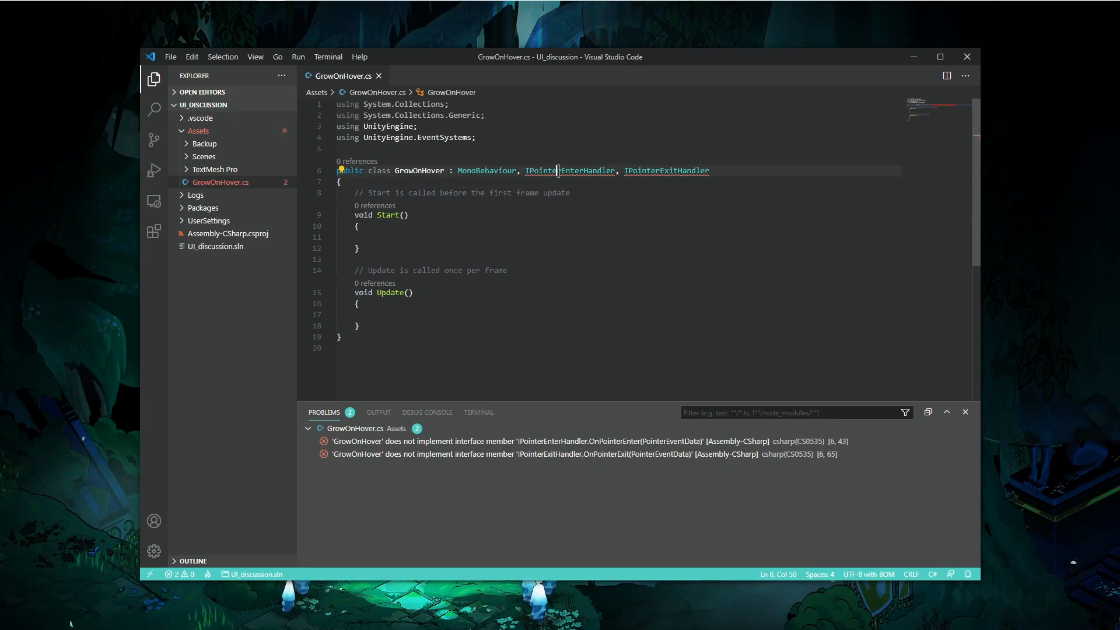
# - Delete the default Start and Update methods from the GrowOnHover class body
pyautogui.doubleClick(559, 170)
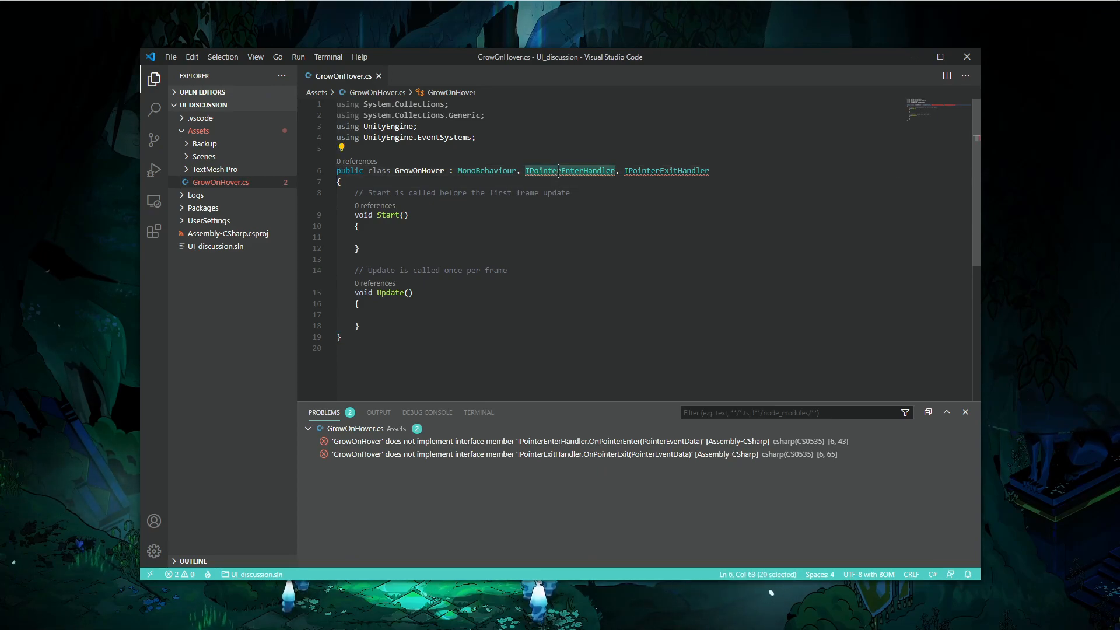
pyautogui.moveTo(650, 174)
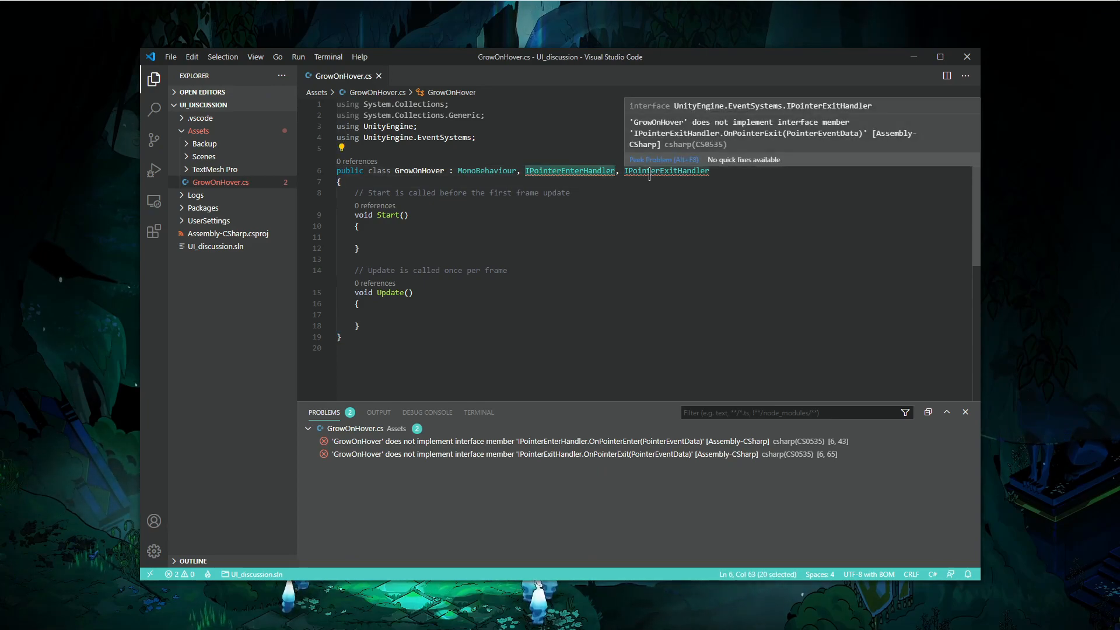
pyautogui.click(372, 325)
pyautogui.moveTo(371, 325); pyautogui.dragTo(355, 192)
pyautogui.press('BackSpace')
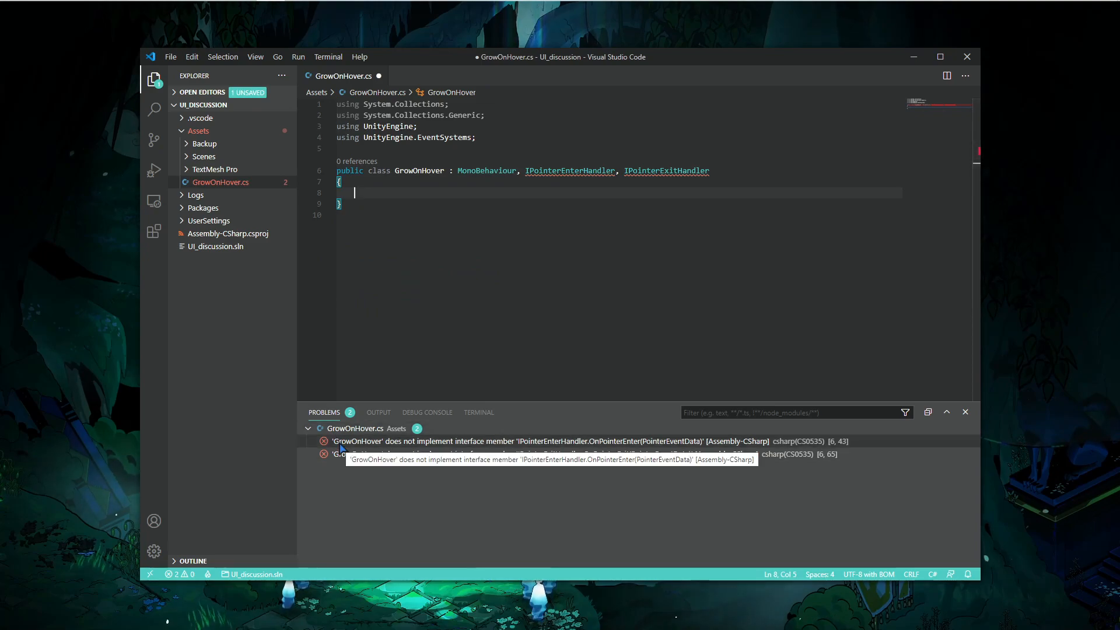
pyautogui.rightClick(467, 446)
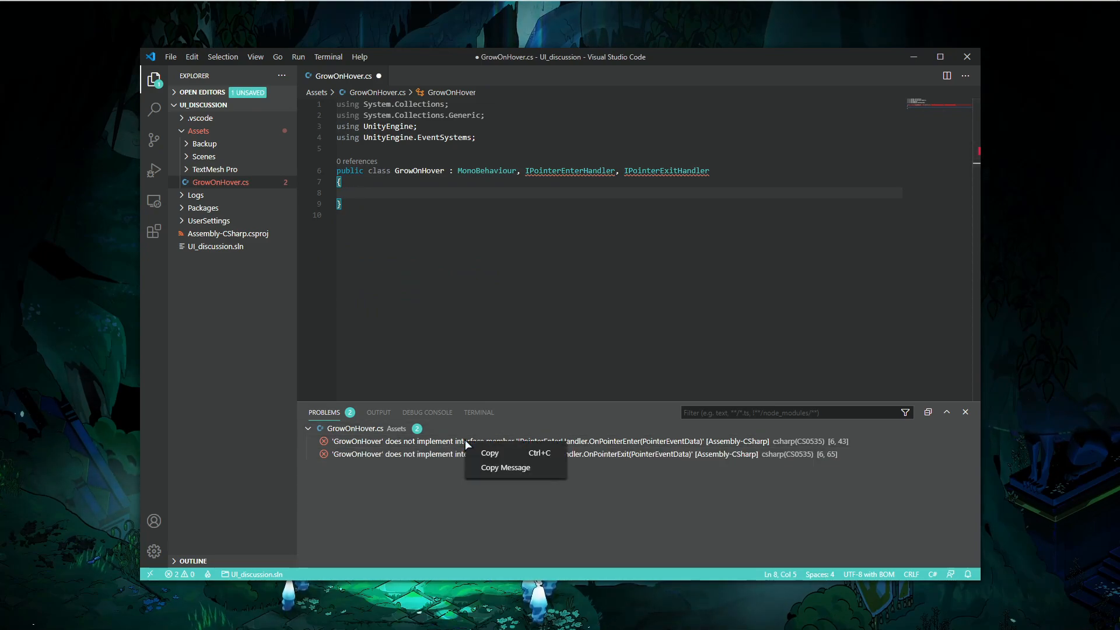
pyautogui.click(401, 193)
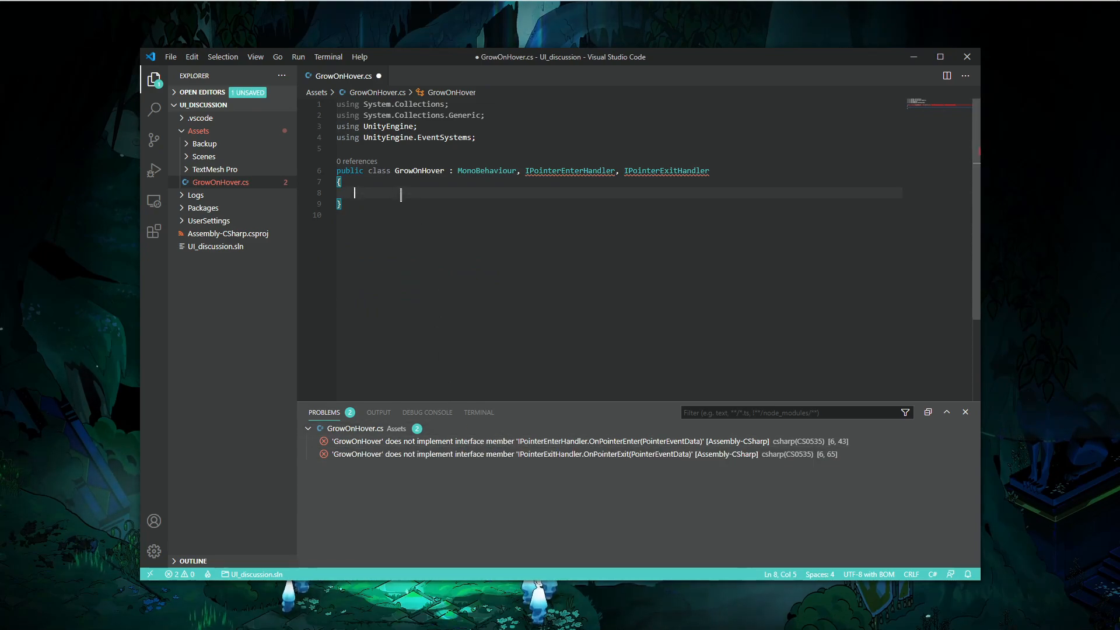
# - Add a public void OnPointerEnter(PointerEventData data) method with an empty body inside the class
pyautogui.write('public voi')
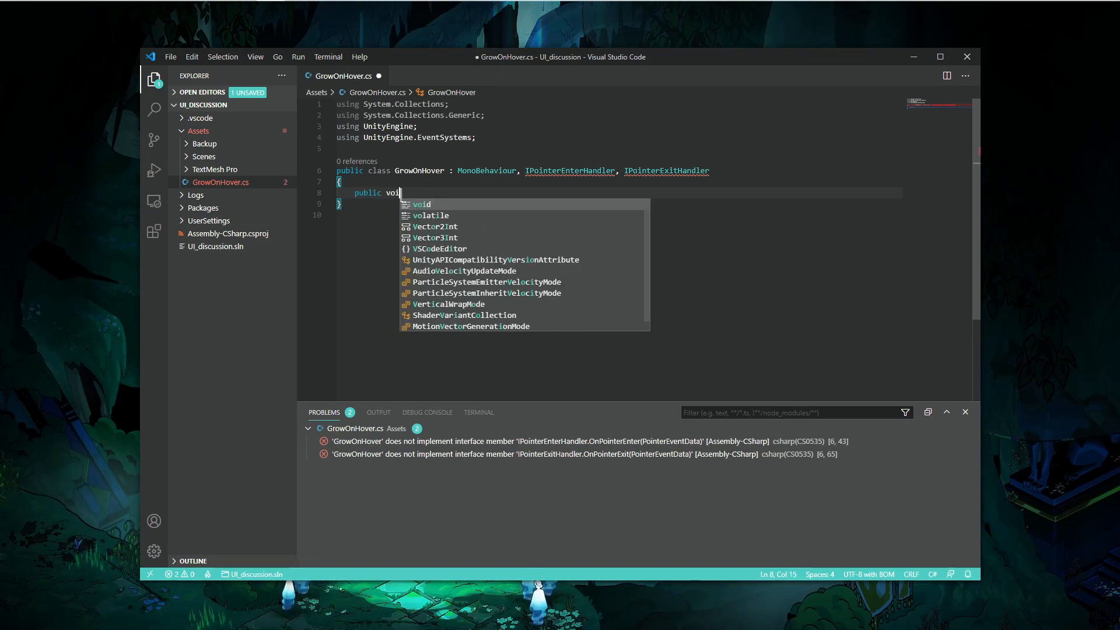
pyautogui.write('d OnPointerEnt')
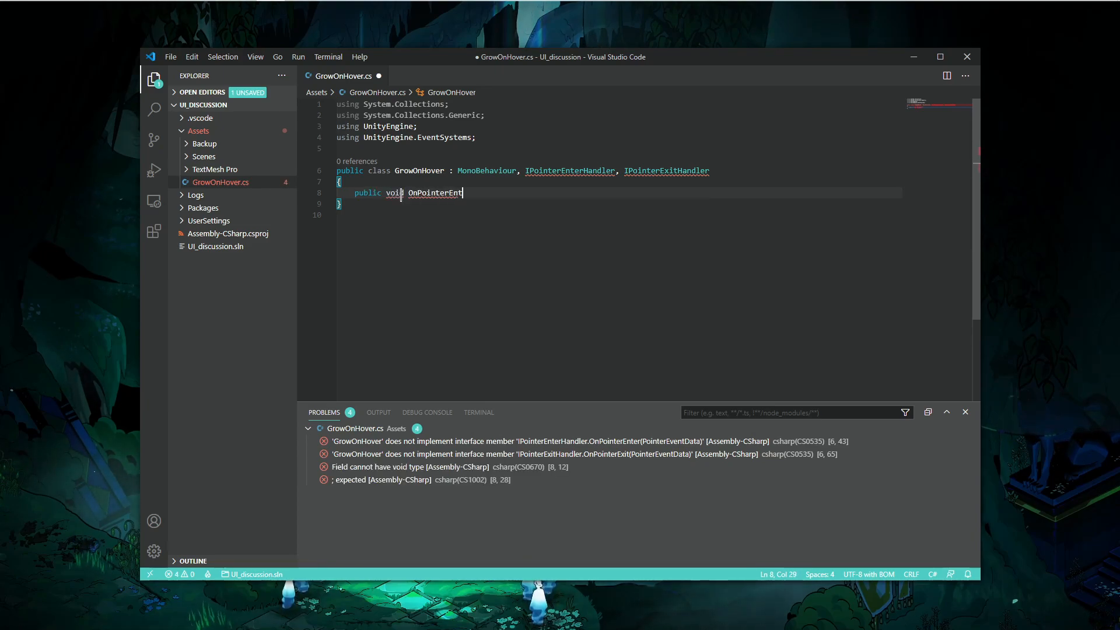
pyautogui.write('er(PointerEventData d')
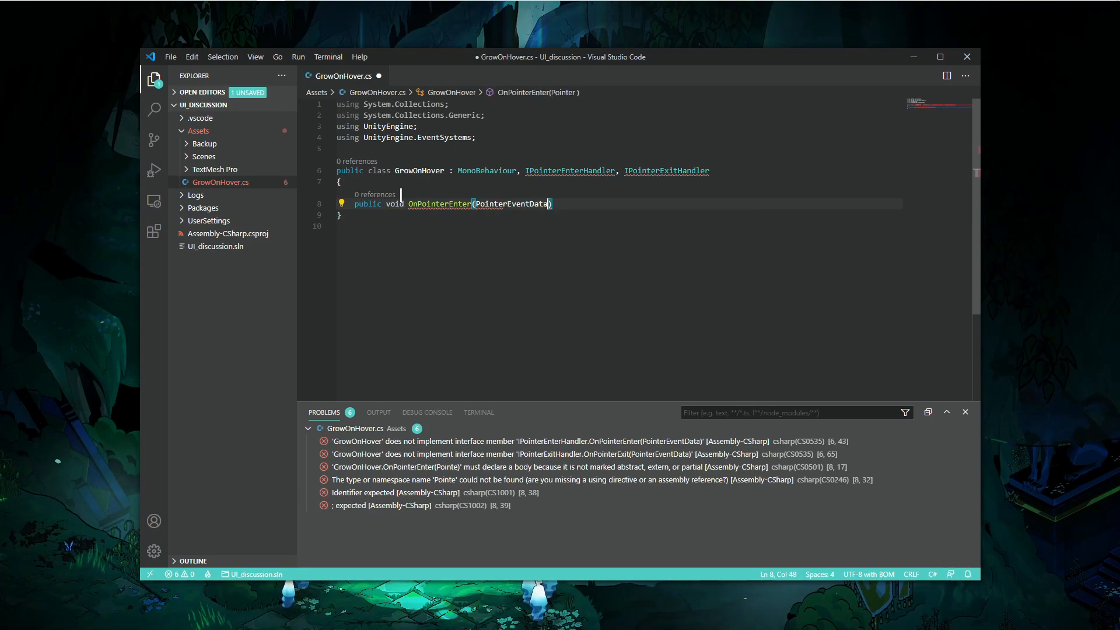
pyautogui.write('ata)')
pyautogui.press('Return')
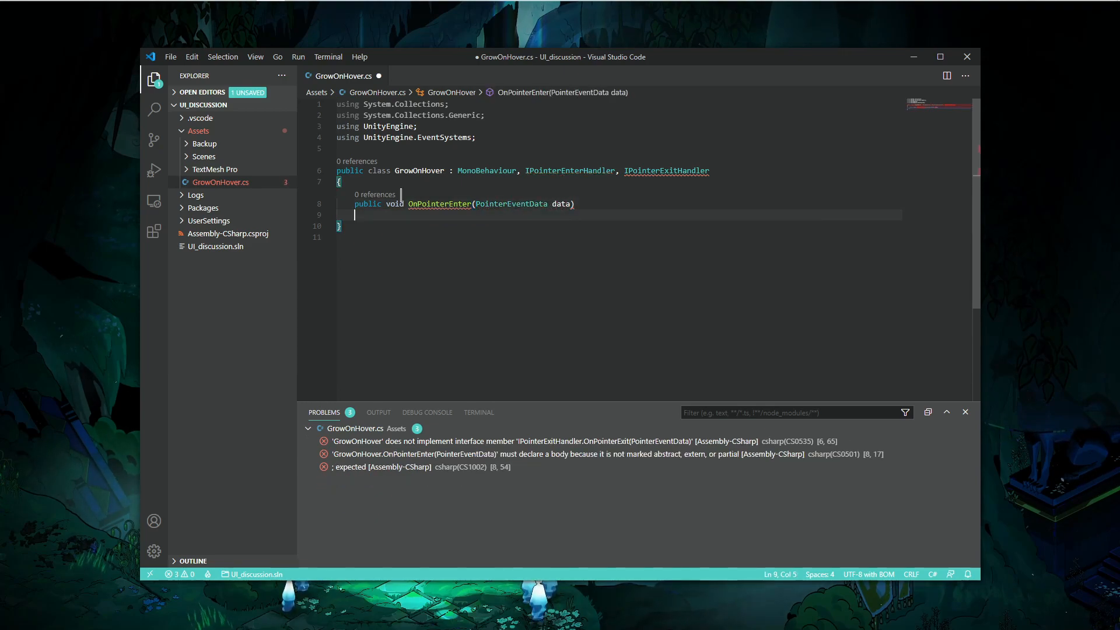
pyautogui.write('{')
pyautogui.press('Return')
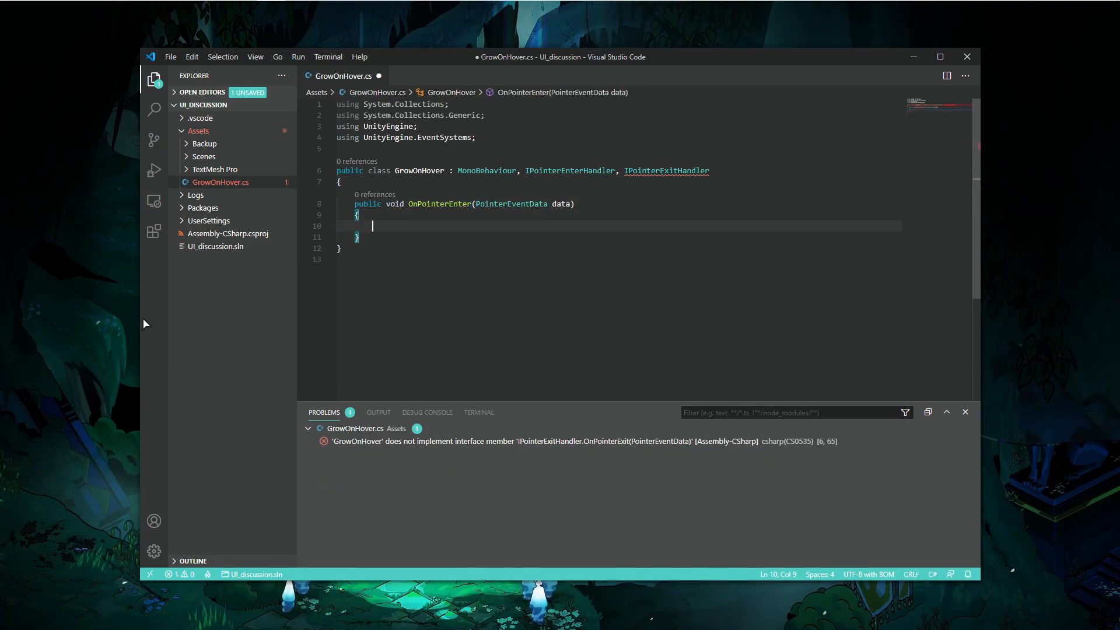
# - Duplicate the OnPointerEnter method below it and rename the copy to OnPointerExit
pyautogui.click(371, 235)
pyautogui.press('Return')
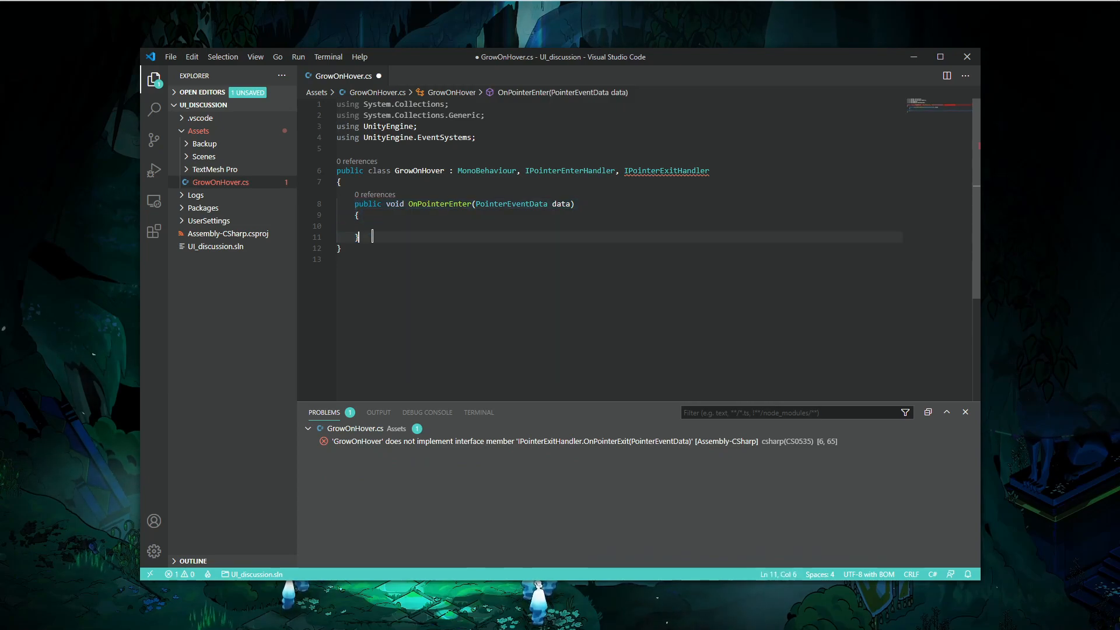
pyautogui.write('public void OnPointerEnter(PointerEventData data) {  }')
pyautogui.click(473, 259)
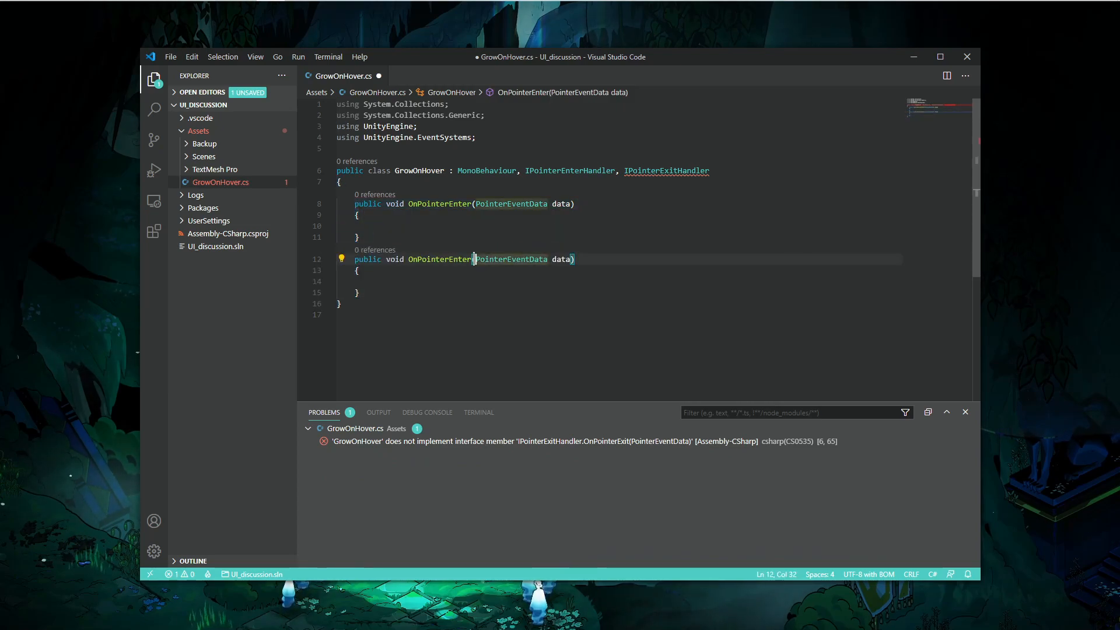
pyautogui.press('BackSpace')
pyautogui.press('BackSpace')
pyautogui.press('BackSpace')
pyautogui.press('BackSpace')
pyautogui.press('BackSpace')
pyautogui.write('Exit')
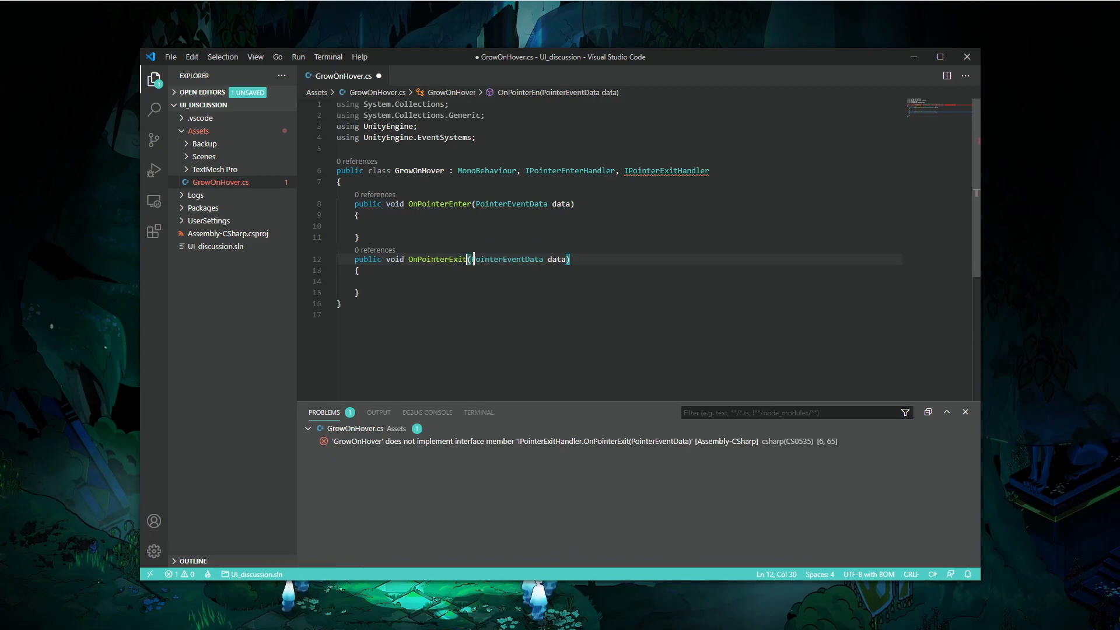
# - Declare a public float field named growth at the top of the class
pyautogui.click(409, 181)
pyautogui.press('Return')
pyautogui.press('Return')
pyautogui.press('Return')
pyautogui.press('Up')
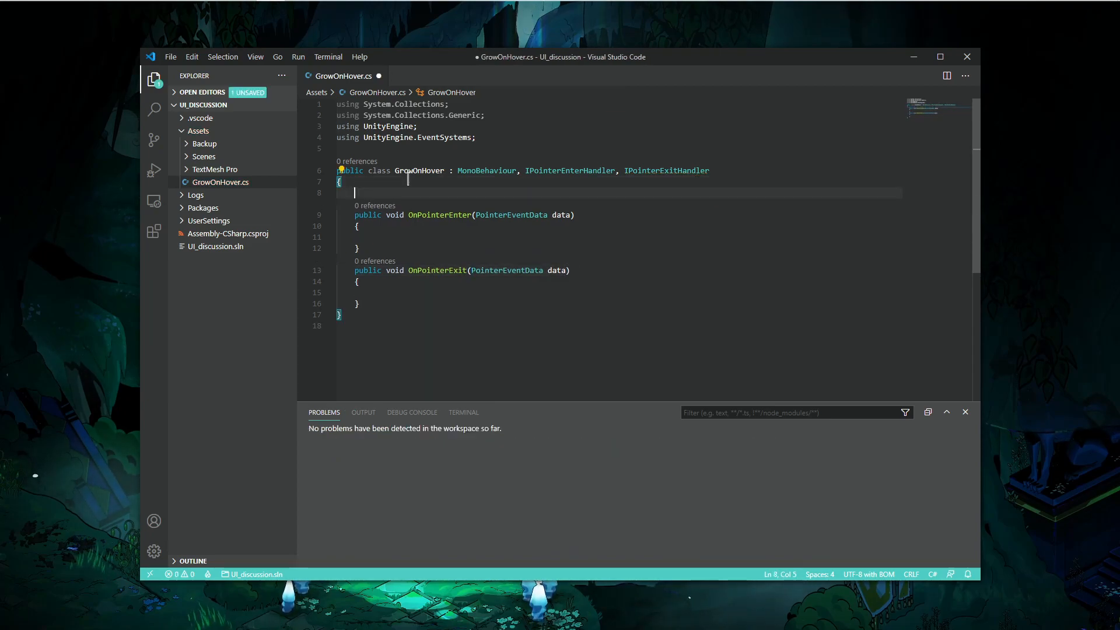
pyautogui.press('Tab')
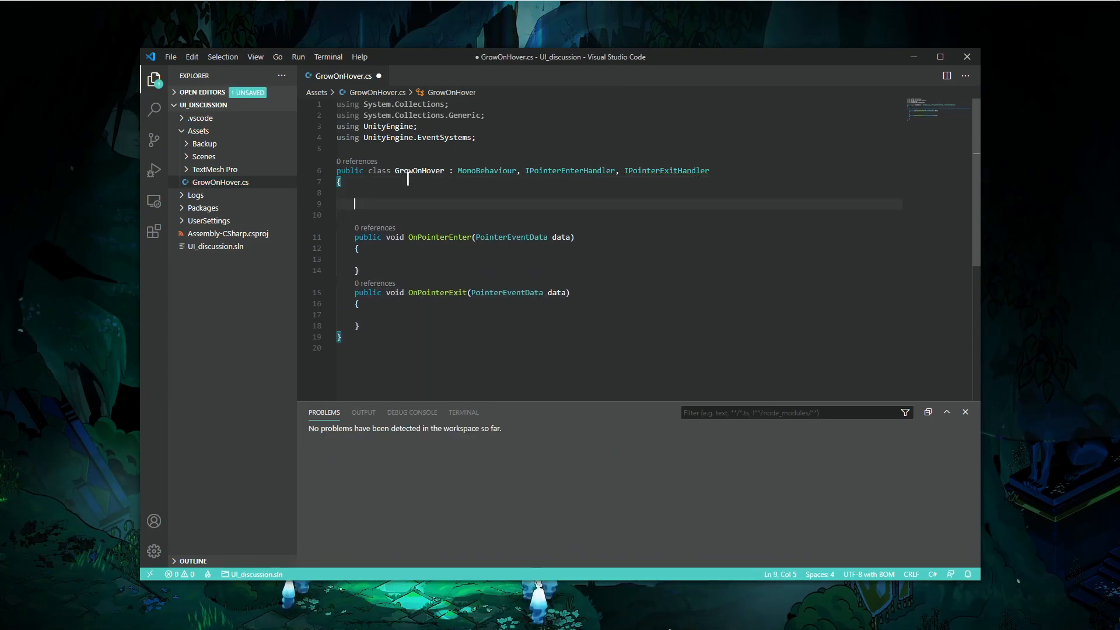
pyautogui.press('Return')
pyautogui.write('pub')
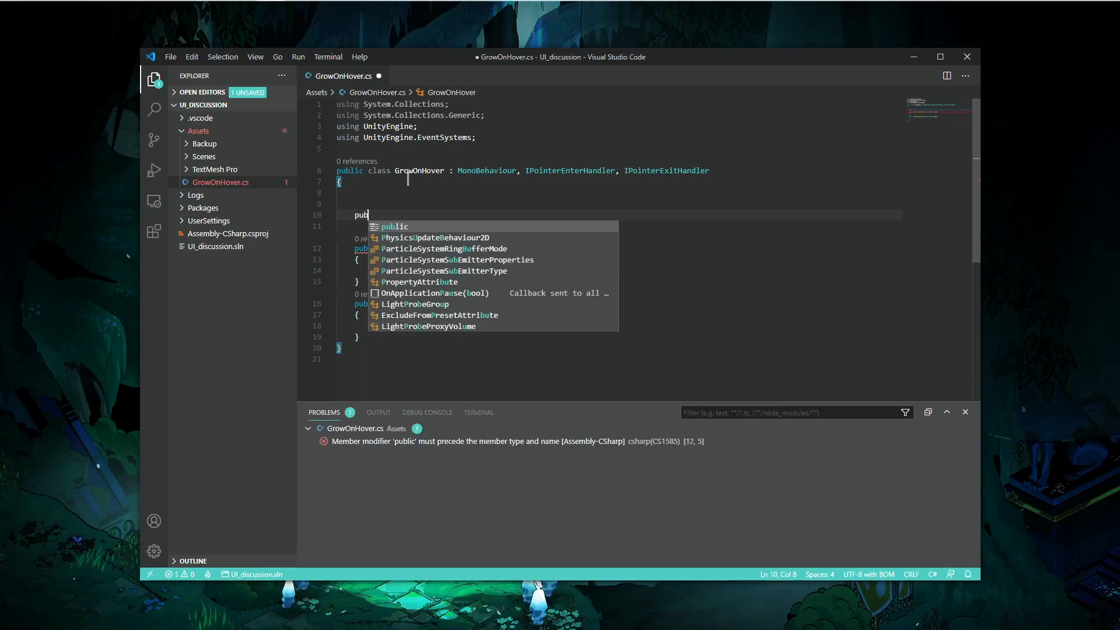
pyautogui.write('lic float ')
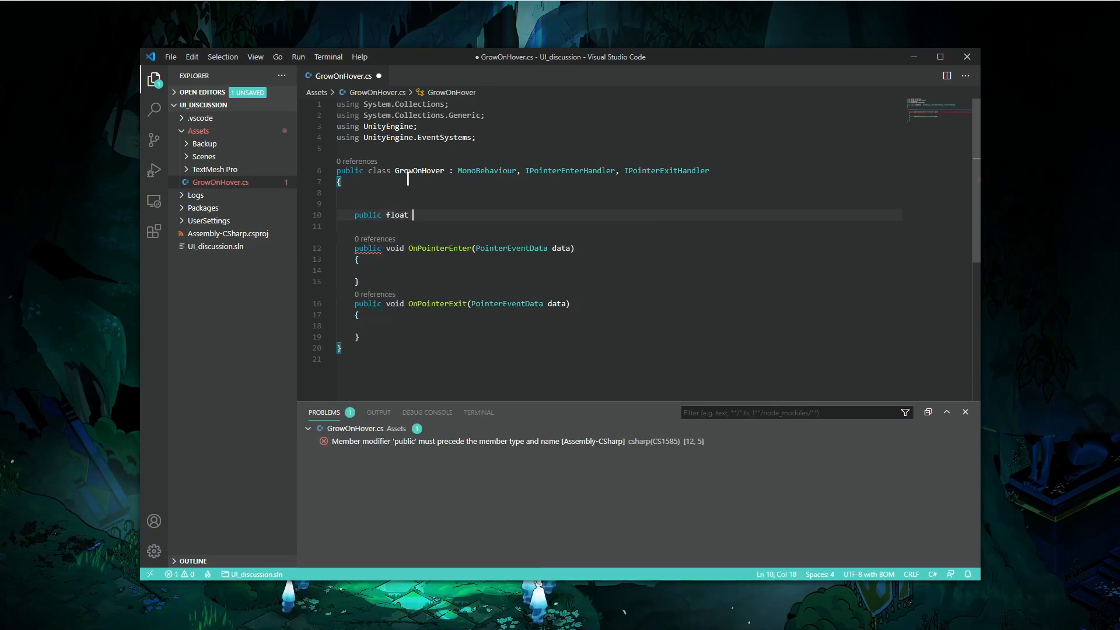
pyautogui.write('defaultScale =')
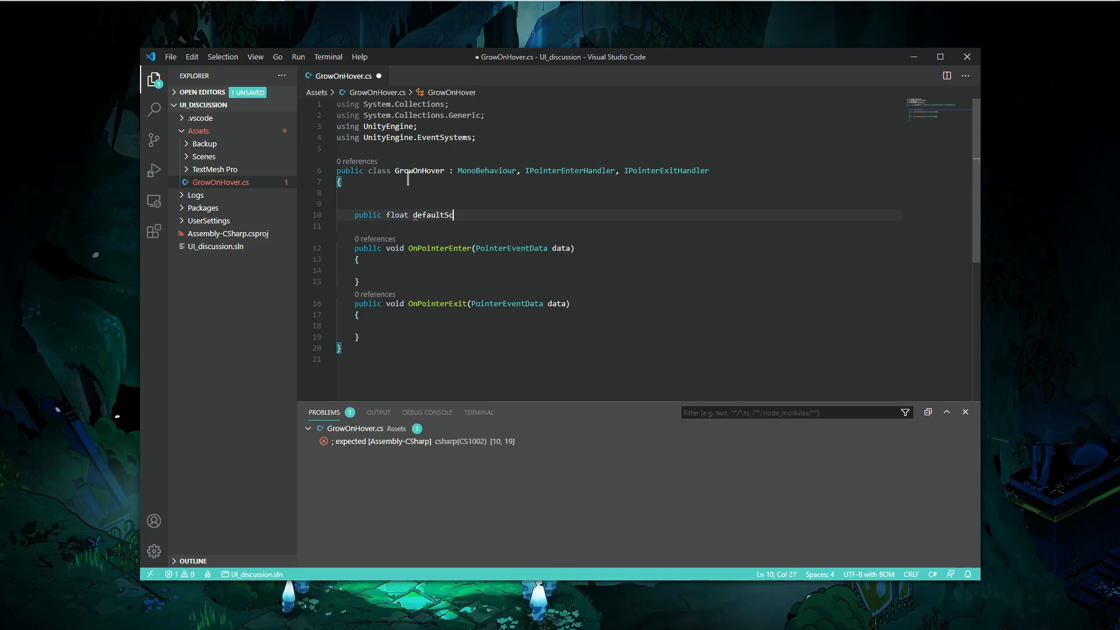
pyautogui.hotkey('ctrl', 'BackSpace')
pyautogui.hotkey('ctrl', 'BackSpace')
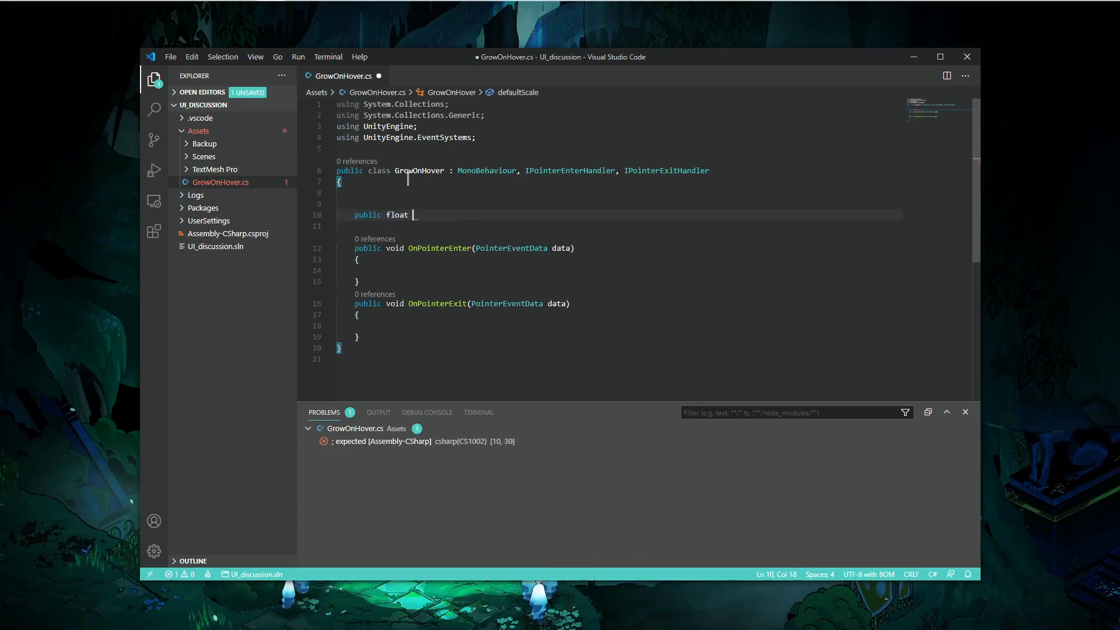
pyautogui.write('growh')
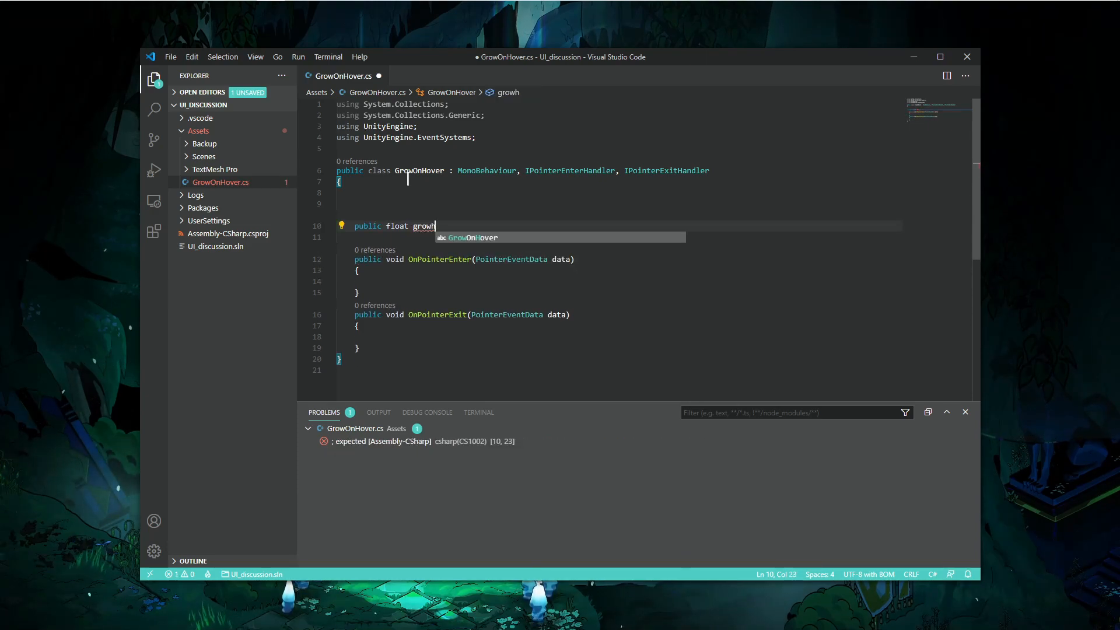
pyautogui.press('BackSpace')
pyautogui.write('th;')
# - Declare a public RectTransform field named transform above growth and save the script
pyautogui.press('Up')
pyautogui.press('Up')
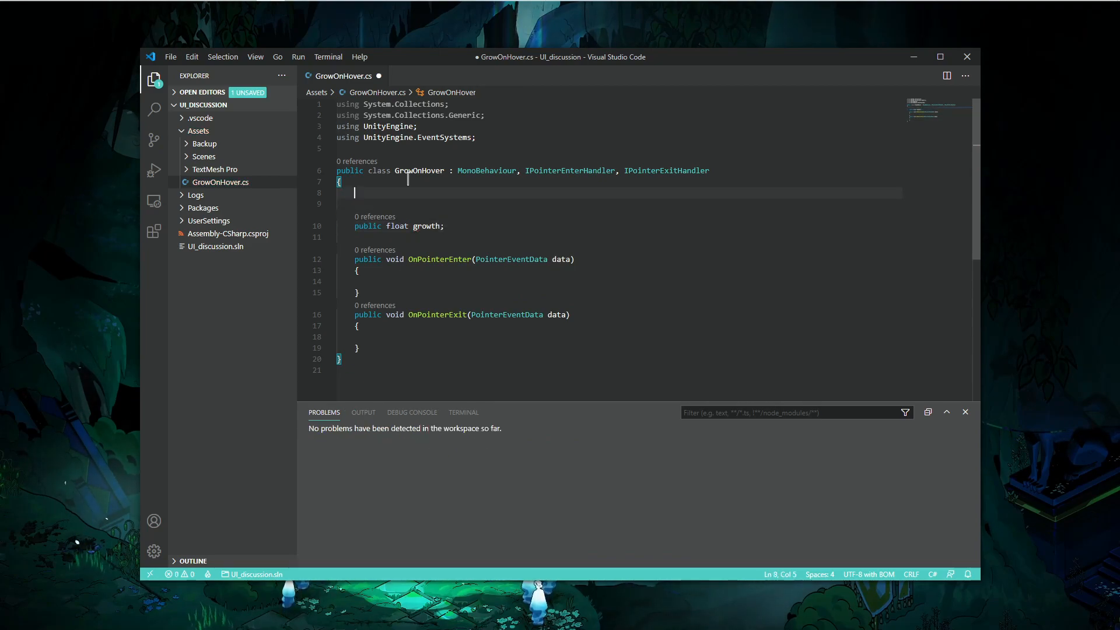
pyautogui.write('public Re')
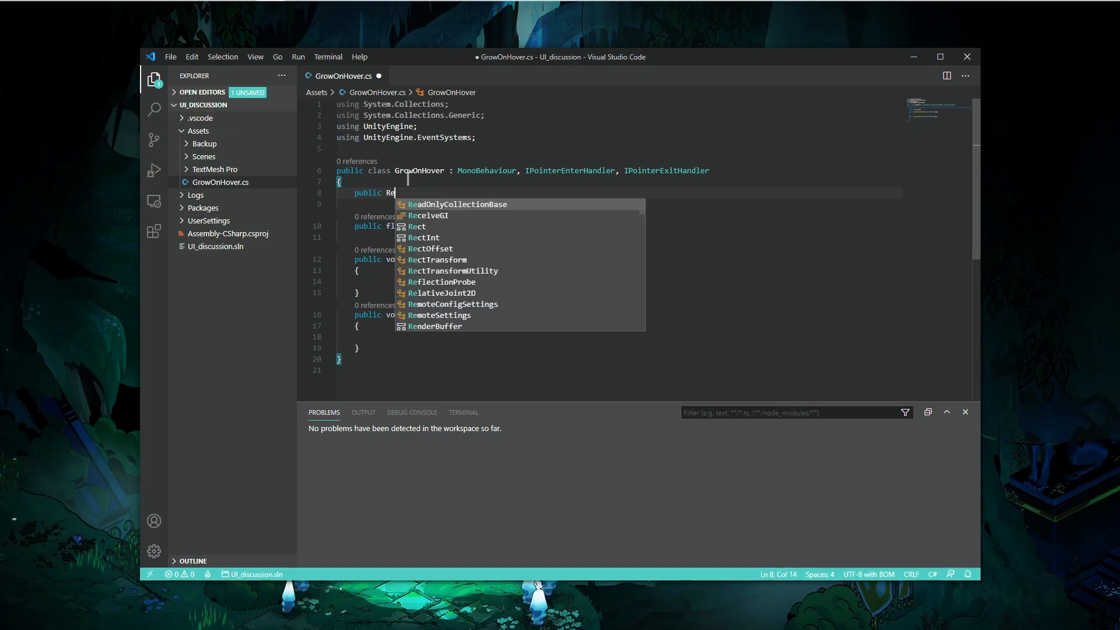
pyautogui.write('ctTransform')
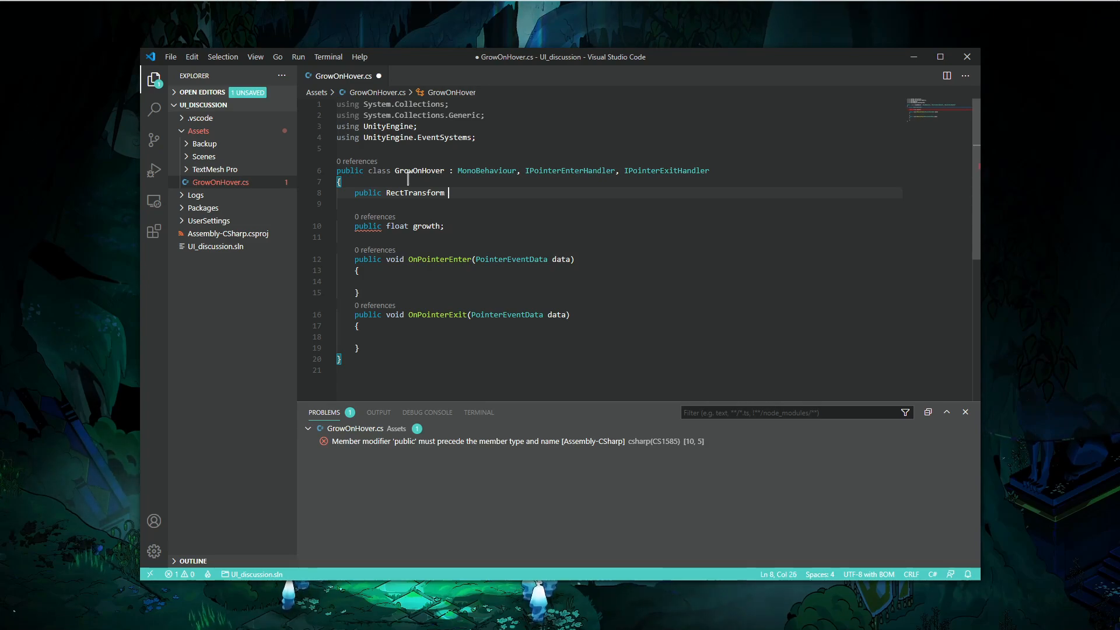
pyautogui.write('transform;')
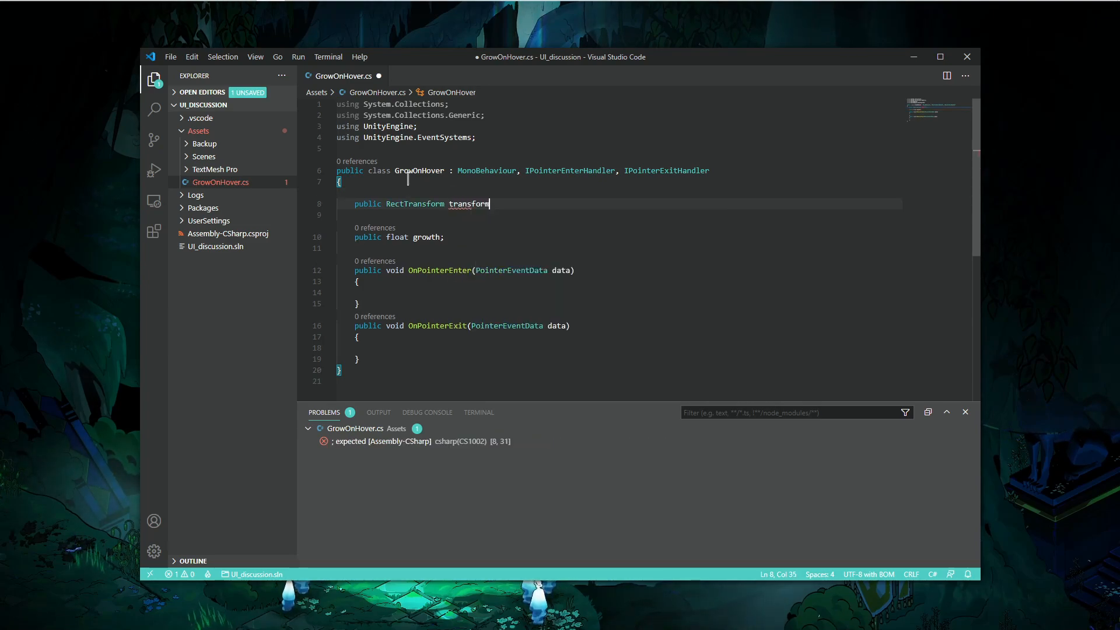
pyautogui.hotkey('ctrl', 's')
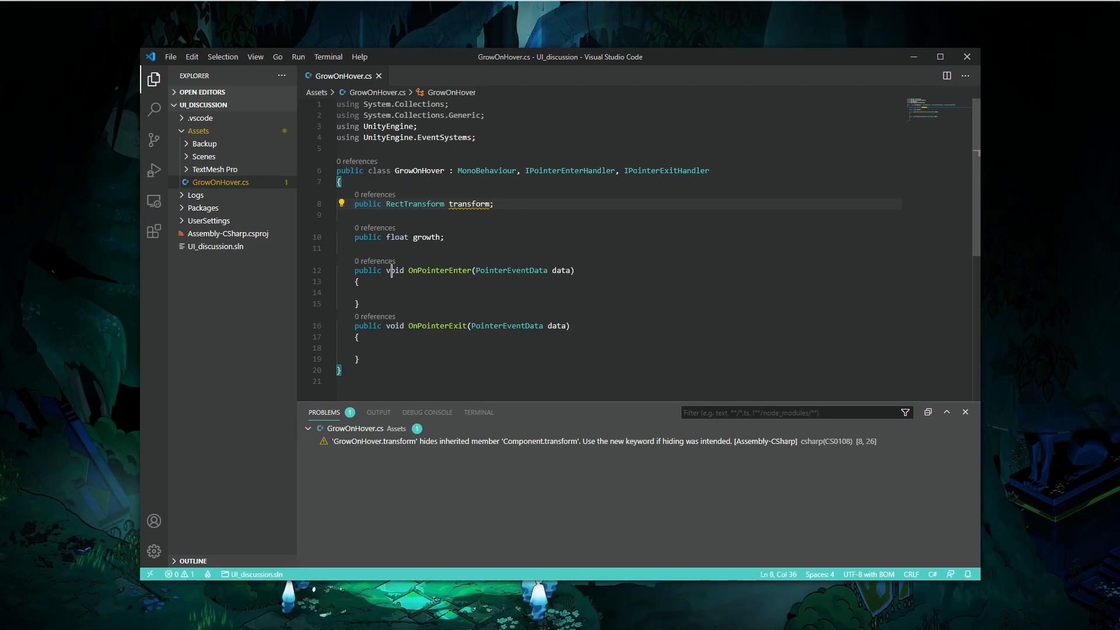
# - In OnPointerEnter, set transform.localScale = Vector3.one * growth; and save
pyautogui.click(499, 236)
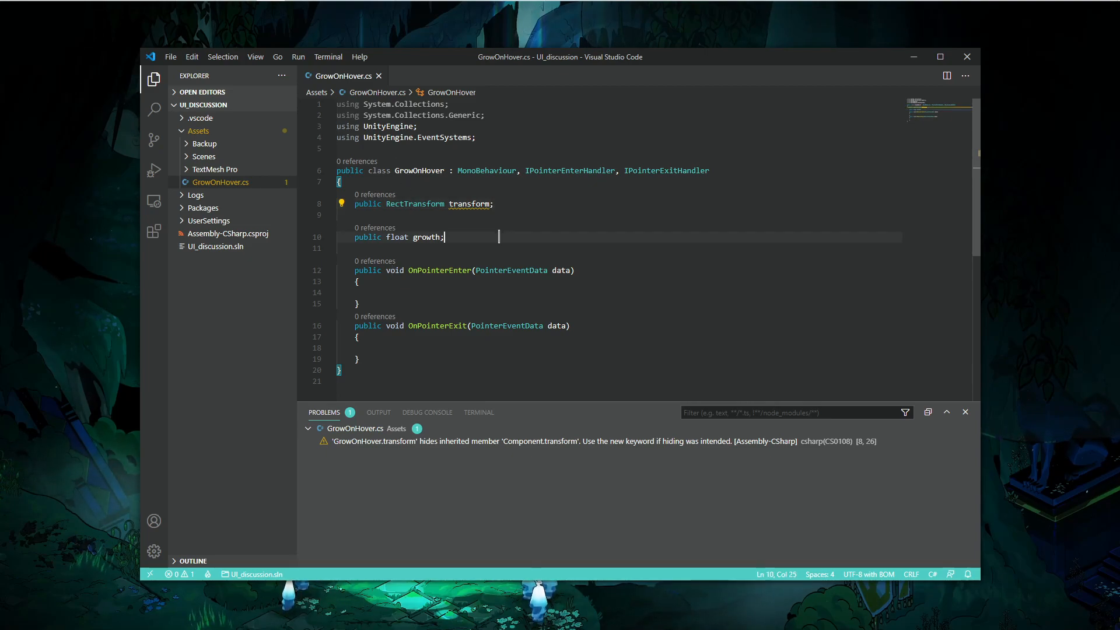
pyautogui.click(463, 295)
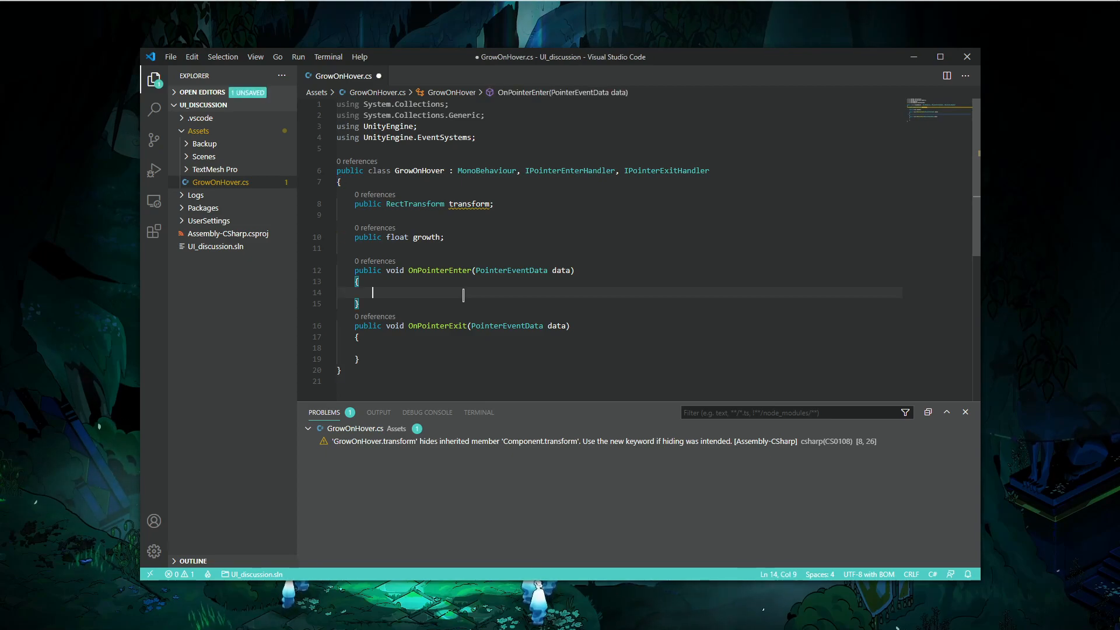
pyautogui.write('transform.localScale')
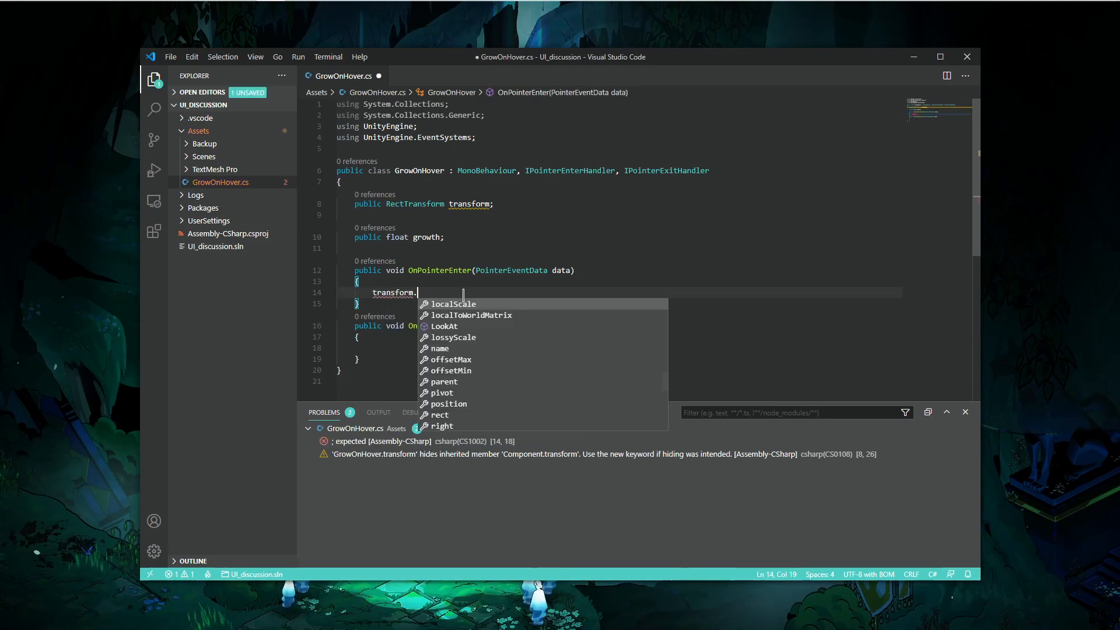
pyautogui.write('= Vect')
pyautogui.write('o')
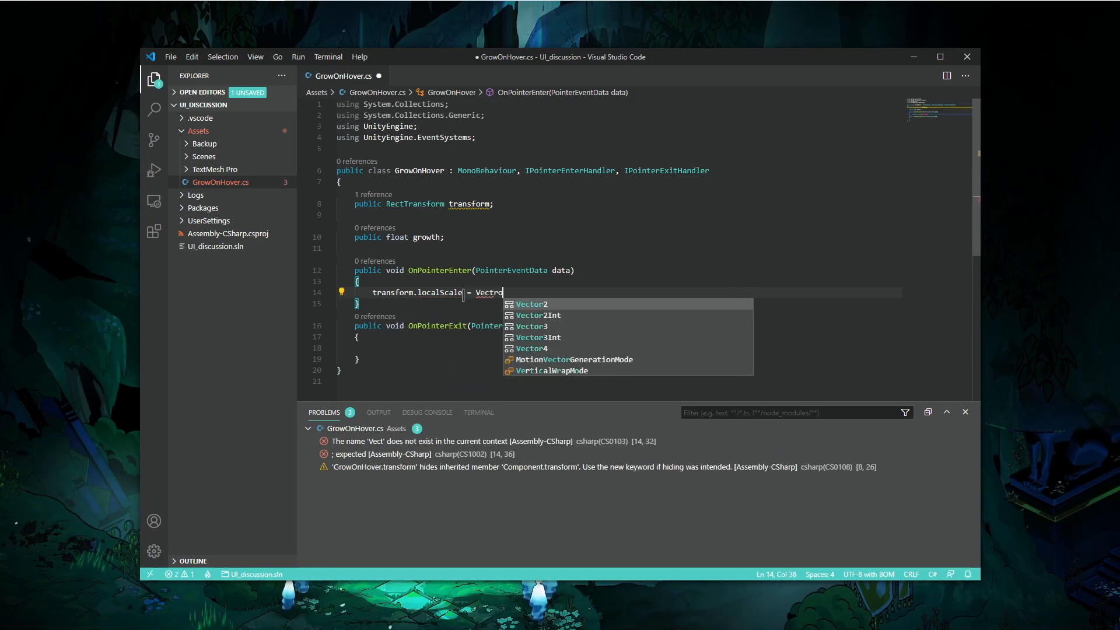
pyautogui.write('r3.one * GrowOnHover;')
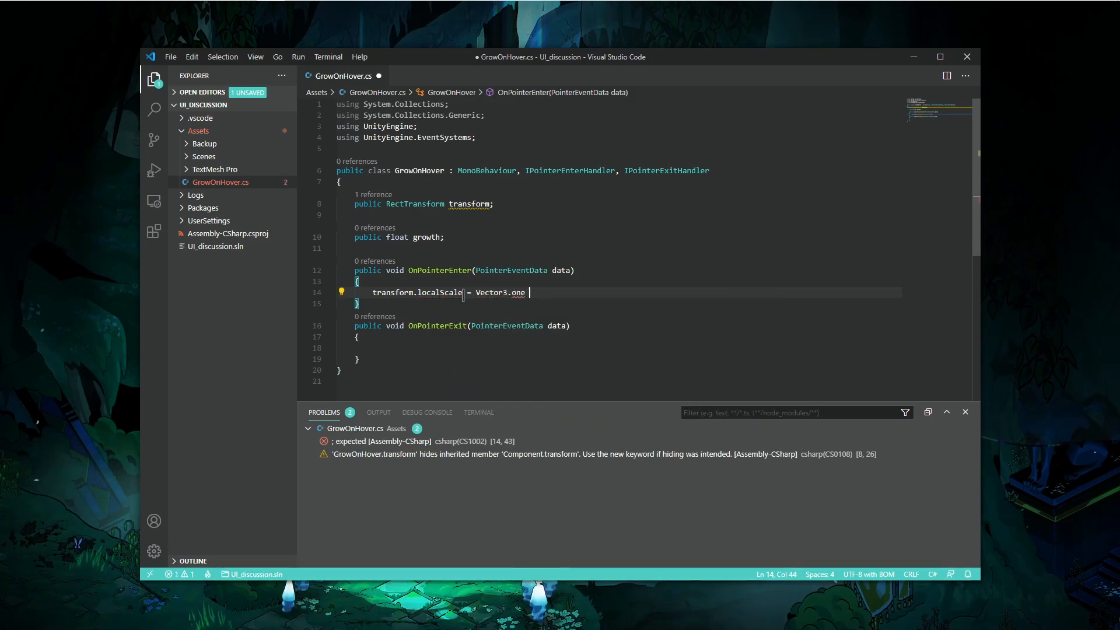
pyautogui.hotkey('ctrl', 'BackSpace')
pyautogui.hotkey('ctrl', 'BackSpace')
pyautogui.write('growth;')
pyautogui.hotkey('ctrl', 's')
# - In OnPointerExit, set transform.localScale = Vector3.one; and save
pyautogui.click(456, 356)
pyautogui.press('Up')
pyautogui.press('Tab')
pyautogui.write('transform.localScale = V')
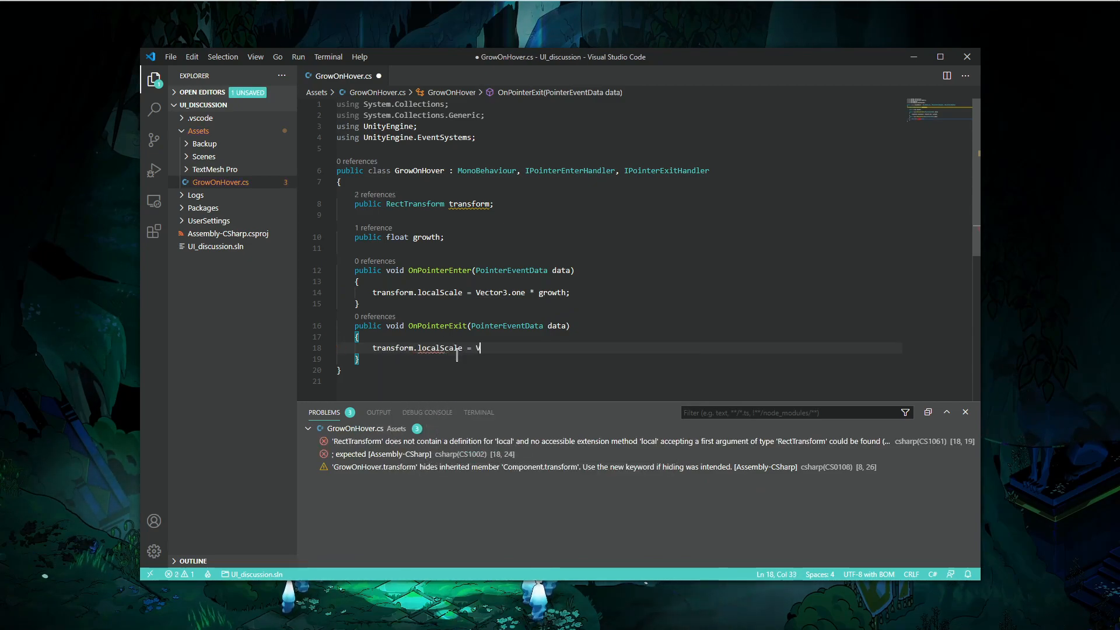
pyautogui.write('ector3.')
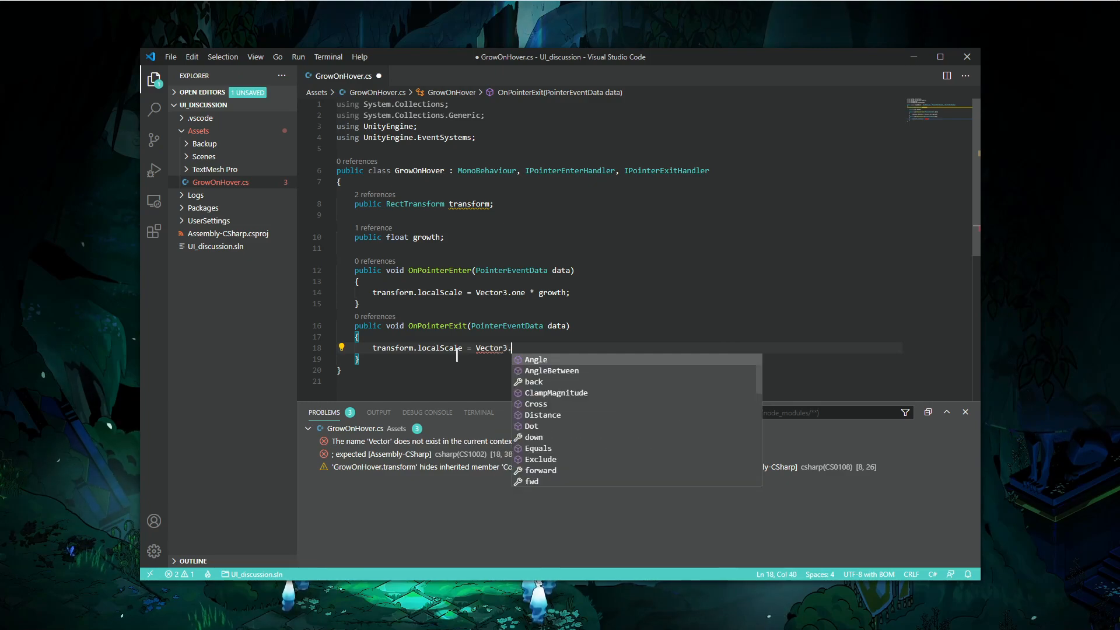
pyautogui.write('one')
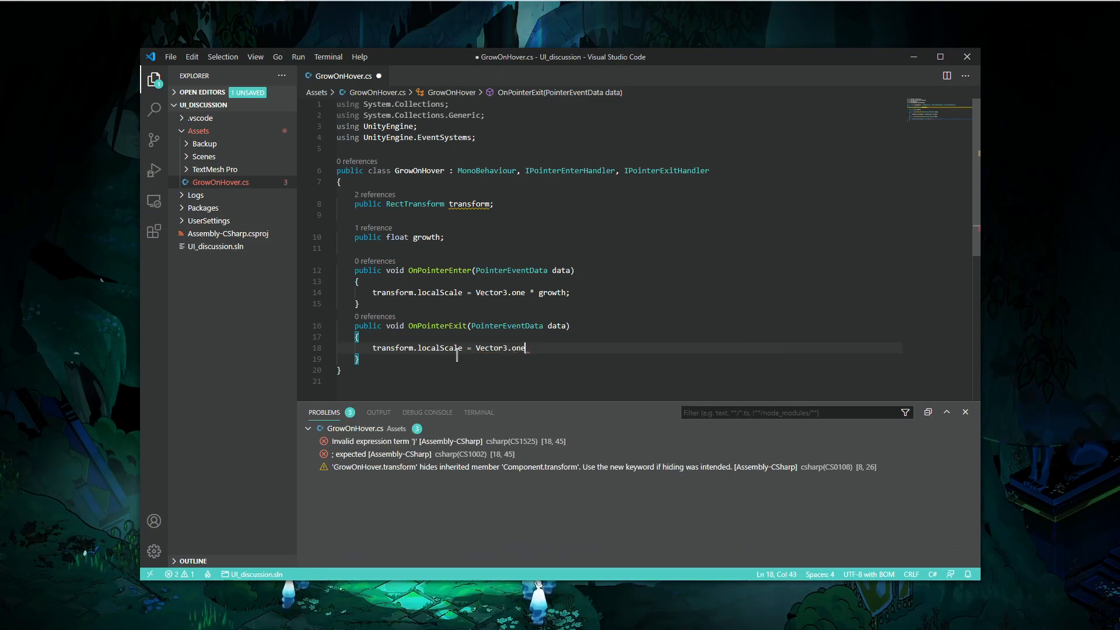
pyautogui.press('BackSpace')
pyautogui.write(';')
pyautogui.hotkey('ctrl', 's')
# - Switch to Unity and select the Button object in the Hierarchy
pyautogui.hotkey('alt', 'Tab')
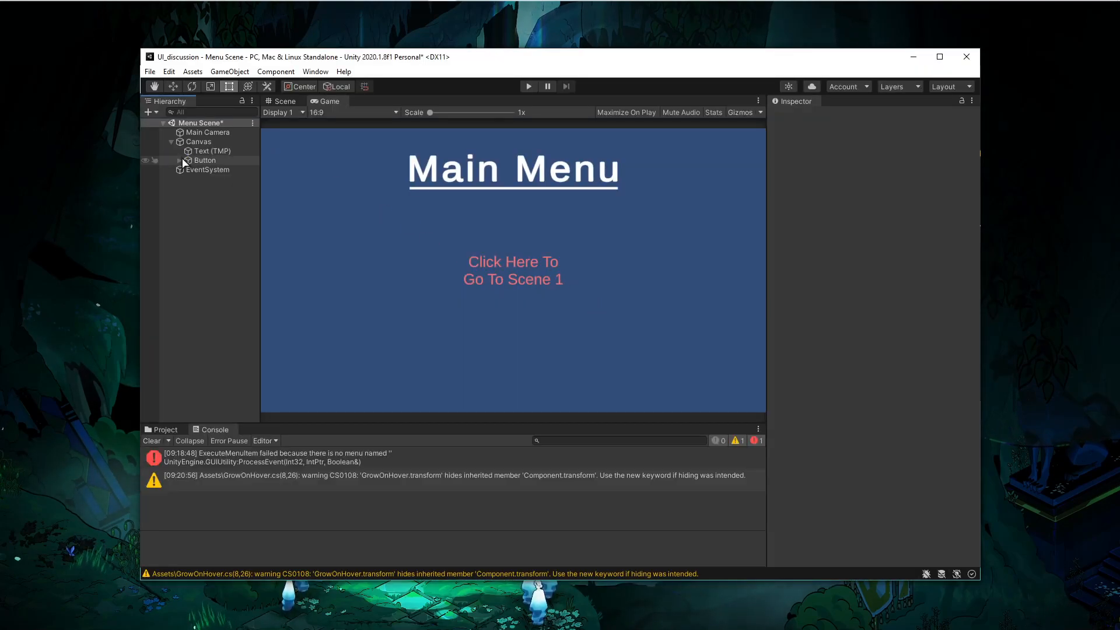
pyautogui.click(202, 160)
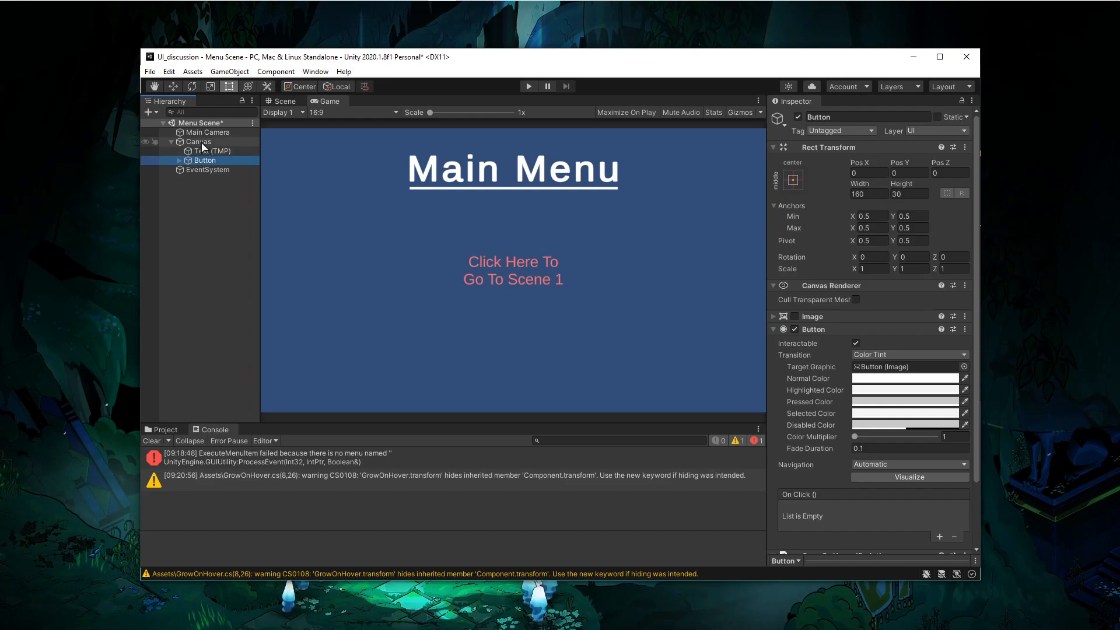
# - Inspect the Button's scale fields and clear the Console entries
pyautogui.click(872, 268)
pyautogui.click(919, 268)
pyautogui.click(959, 269)
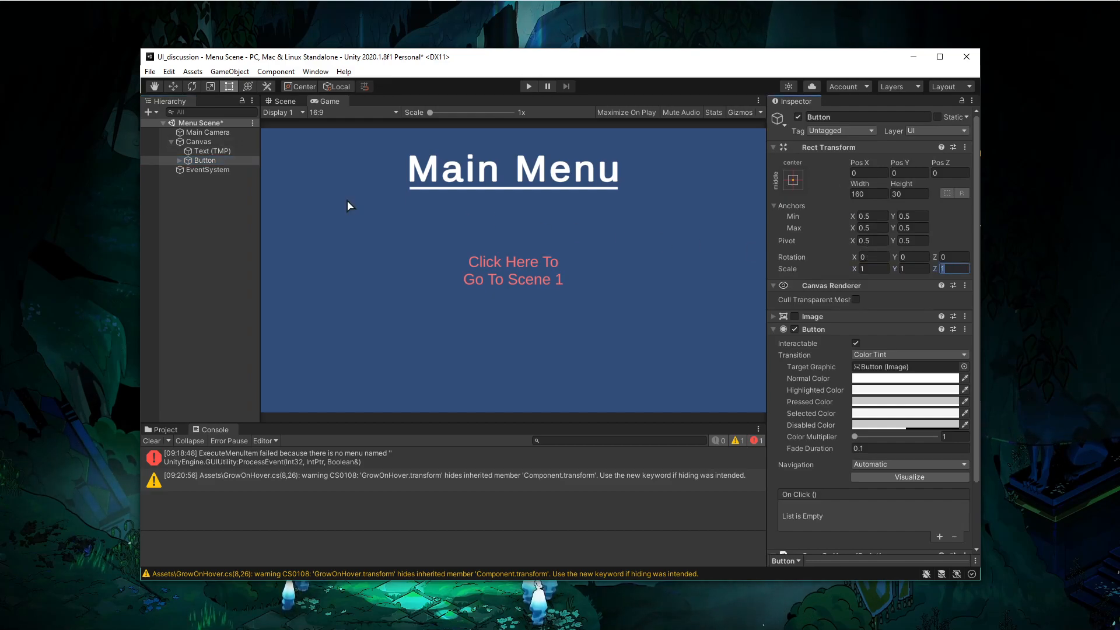
pyautogui.click(228, 461)
pyautogui.click(151, 441)
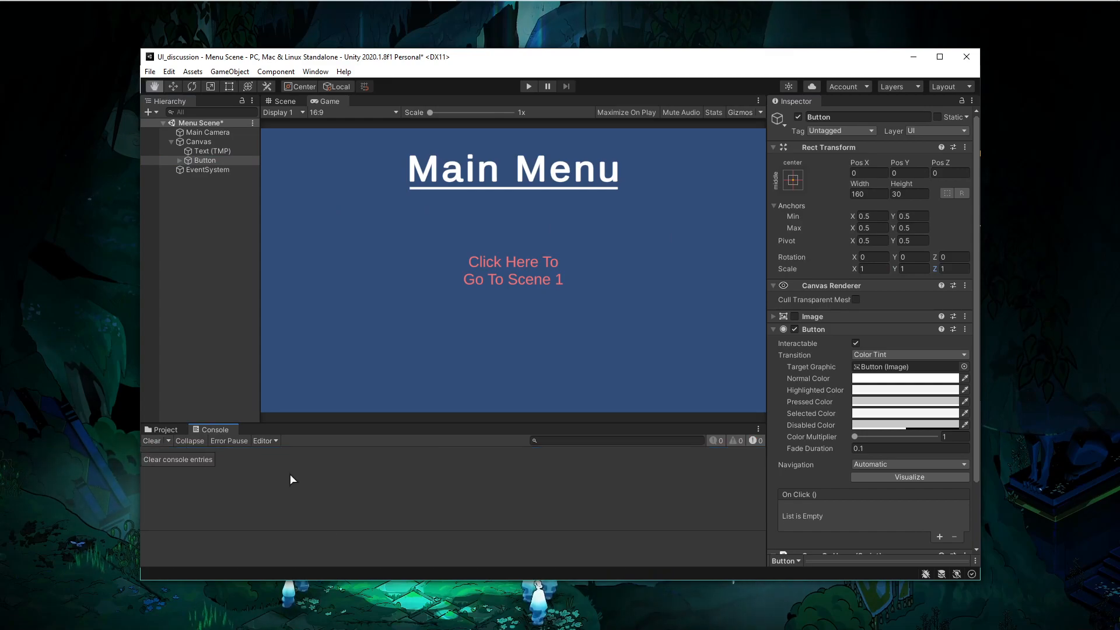
# - Rename the RectTransform field to buttonTransform and save the script
pyautogui.hotkey('alt', 'Tab')
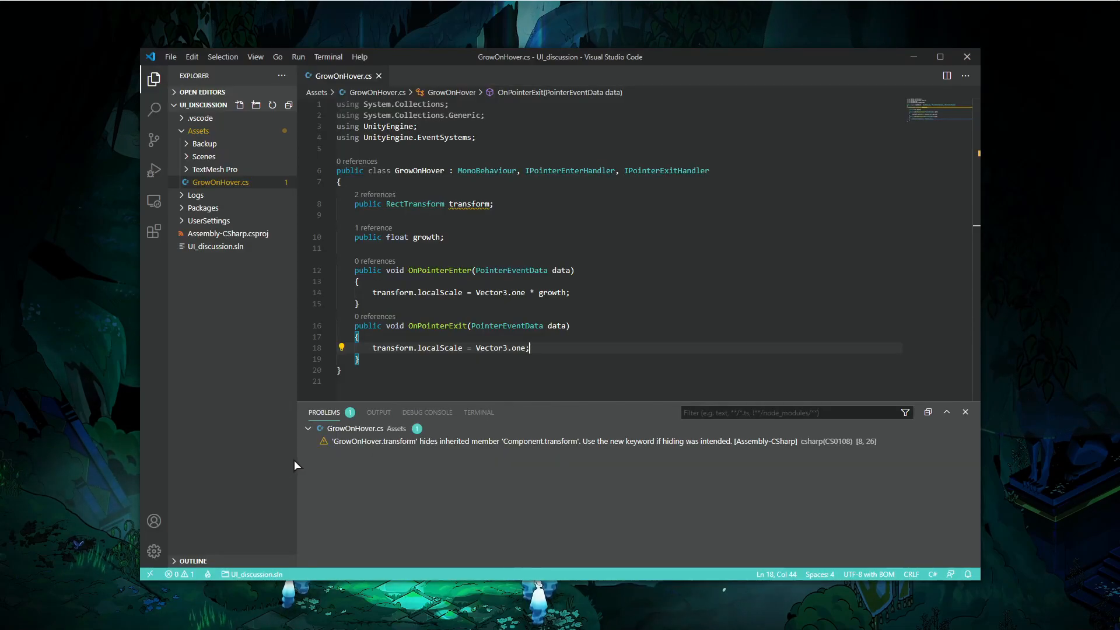
pyautogui.click(429, 447)
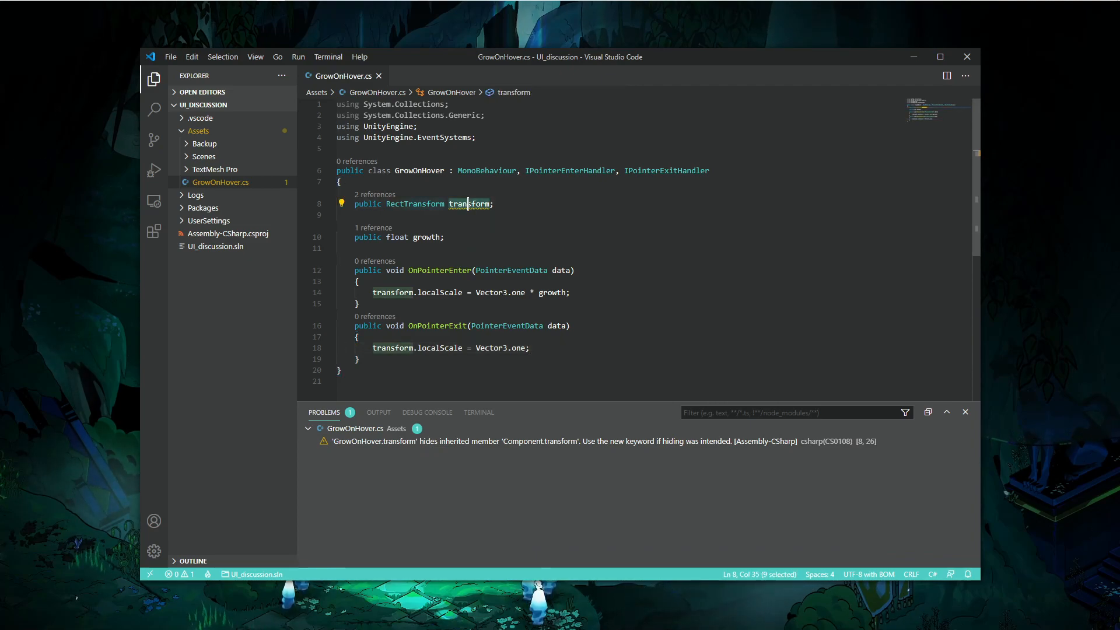
pyautogui.write('buttonTrsn')
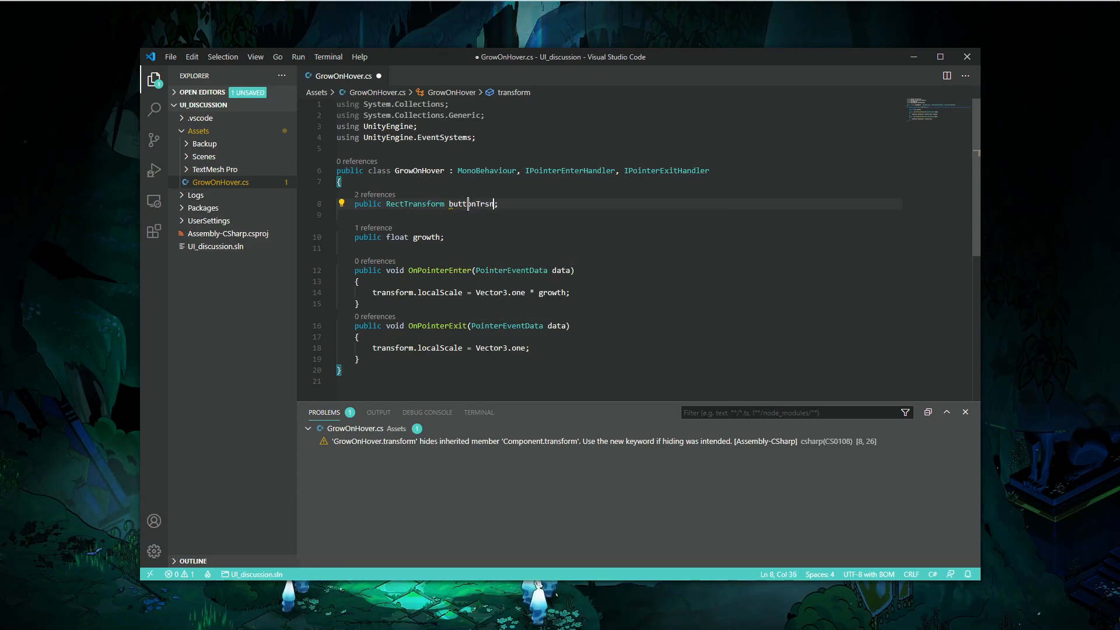
pyautogui.press('BackSpace')
pyautogui.press('BackSpace')
pyautogui.write('ansform')
pyautogui.hotkey('ctrl', 's')
# - Replace the transform references in OnPointerEnter and OnPointerExit with buttonTransform
pyautogui.click(463, 204)
pyautogui.doubleClick(463, 204)
pyautogui.hotkey('ctrl', 'c')
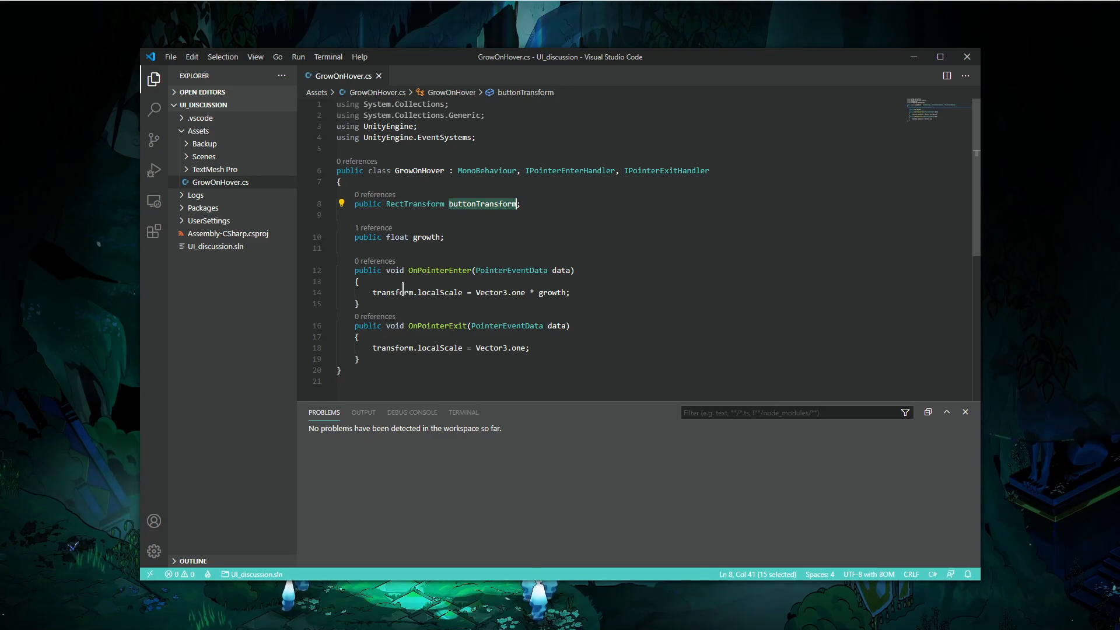
pyautogui.doubleClick(403, 292)
pyautogui.hotkey('ctrl', 'v')
pyautogui.doubleClick(385, 347)
pyautogui.hotkey('ctrl', 'v')
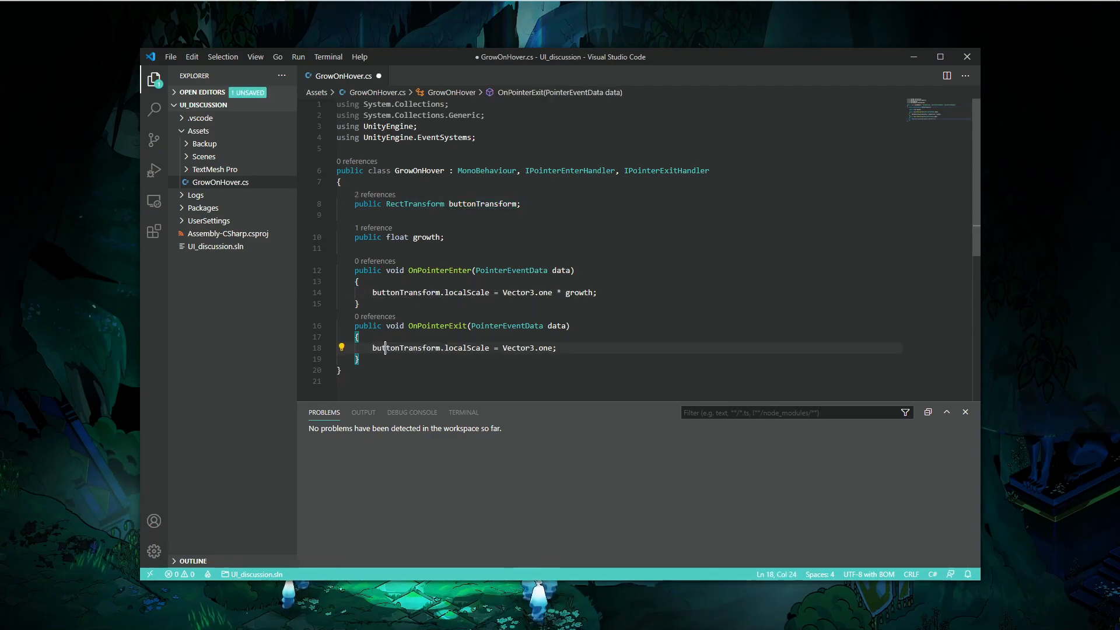
# - Try changing OnPointerExit's reference back to transform, then restore buttonTransform
pyautogui.doubleClick(396, 348)
pyautogui.write('transform')
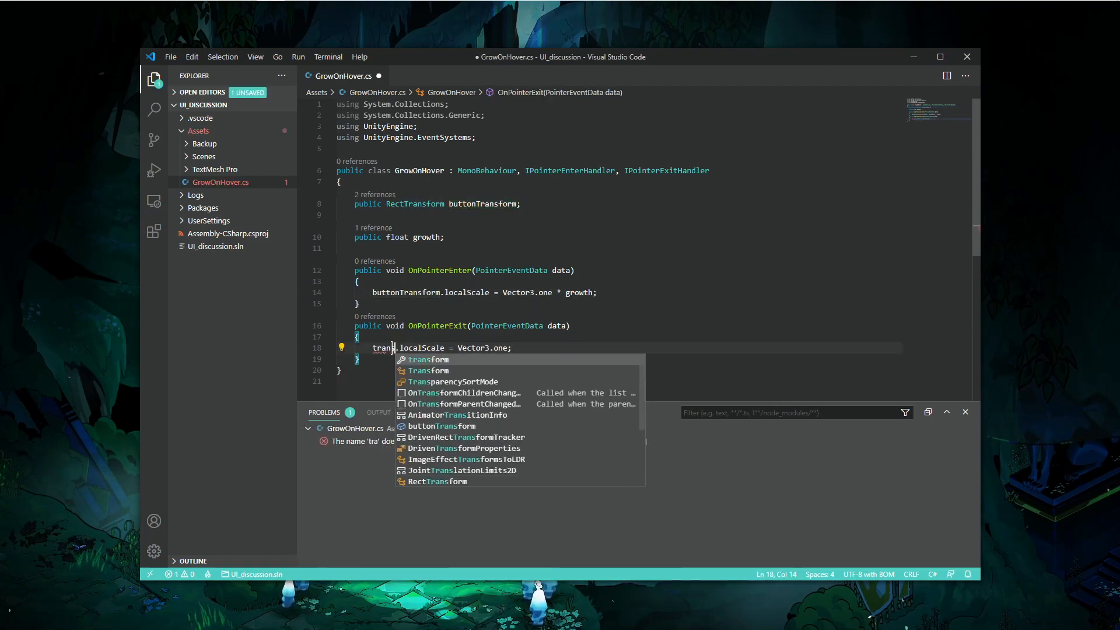
pyautogui.moveTo(388, 348)
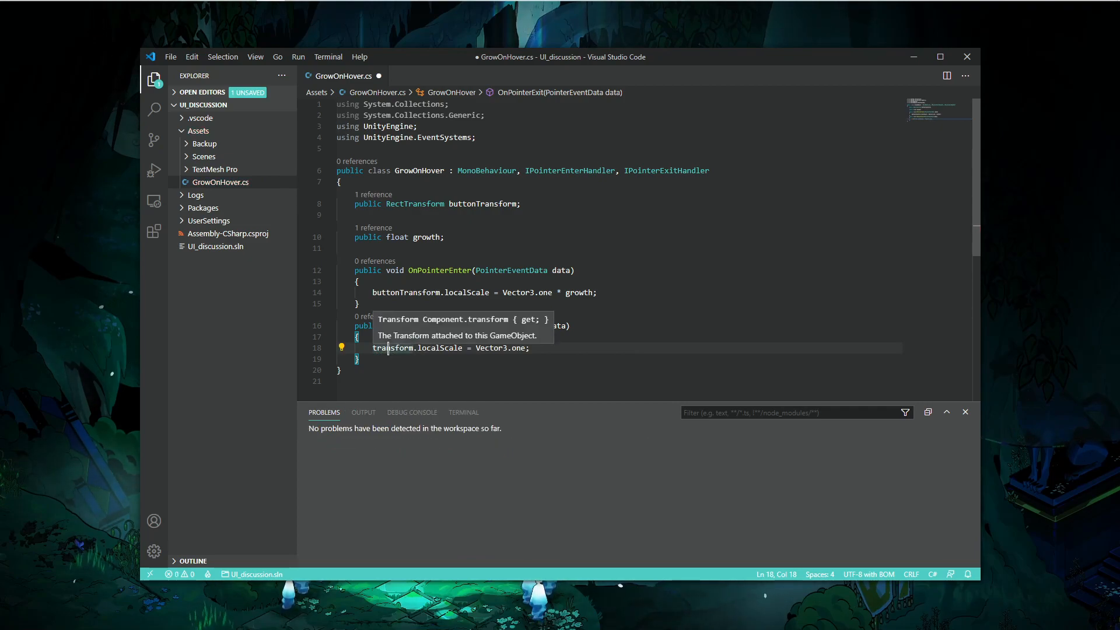
pyautogui.hotkey('alt', 'Tab')
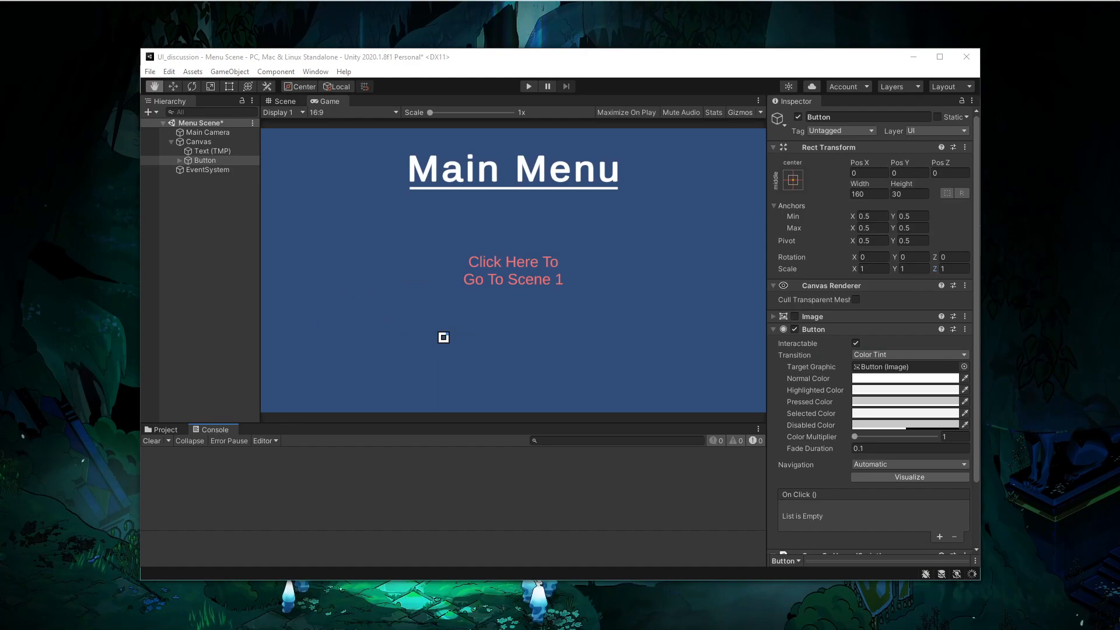
pyautogui.press('t')
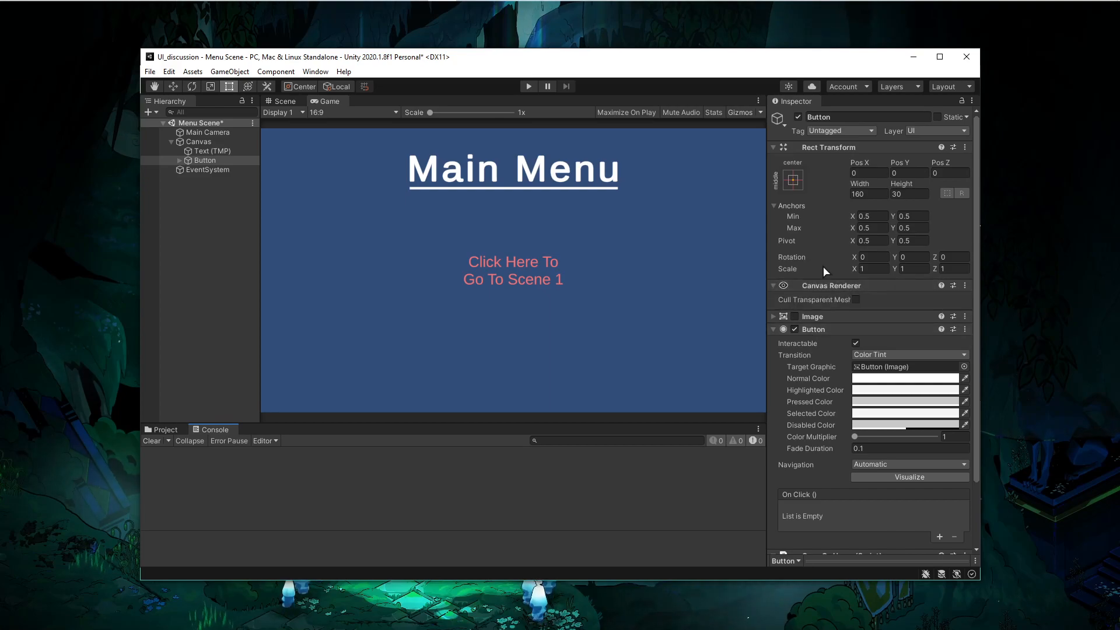
pyautogui.hotkey('alt', 'Tab')
pyautogui.press('BackSpace')
pyautogui.press('BackSpace')
pyautogui.press('BackSpace')
pyautogui.press('BackSpace')
pyautogui.press('Return')
# - Save the GrowOnHover script
pyautogui.doubleClick(471, 204)
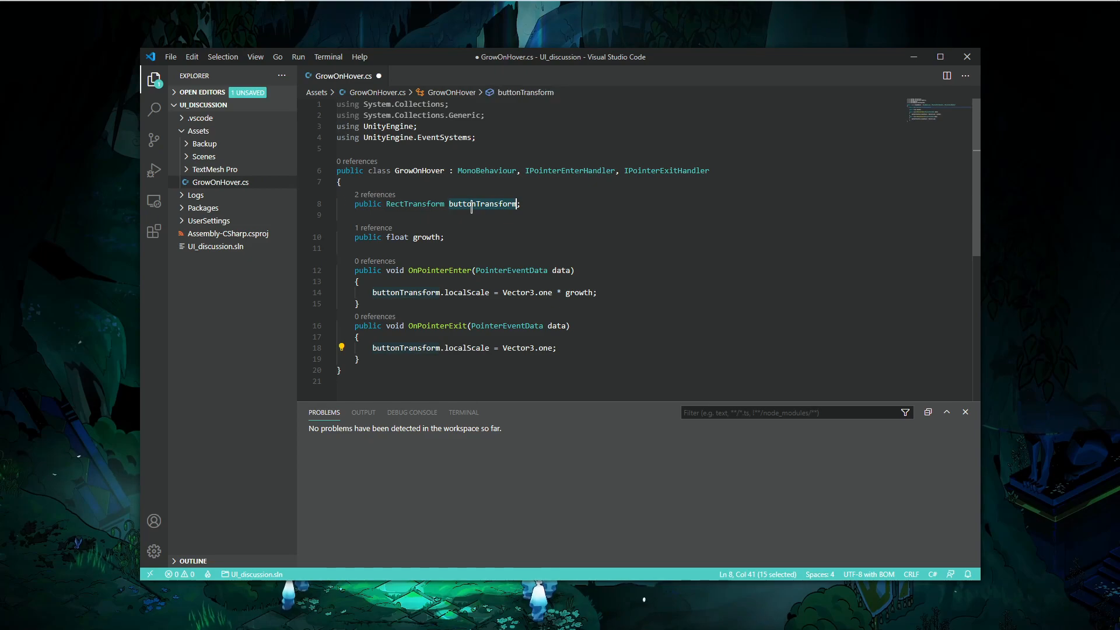
pyautogui.hotkey('ctrl', 's')
pyautogui.click(573, 230)
pyautogui.click(550, 236)
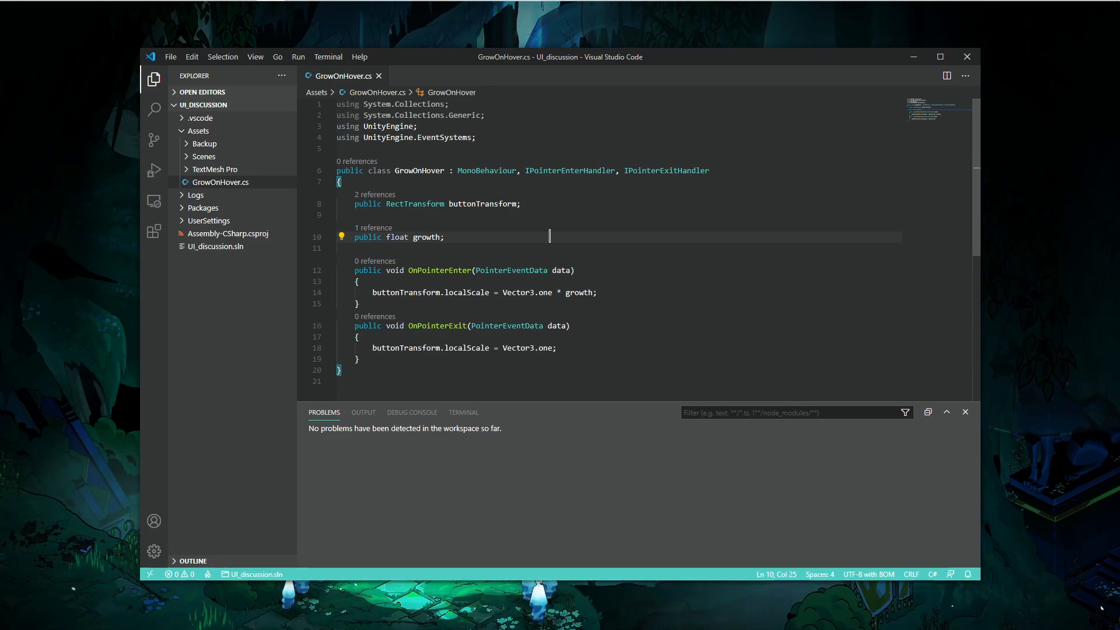
pyautogui.scroll(-1, 548, 240)
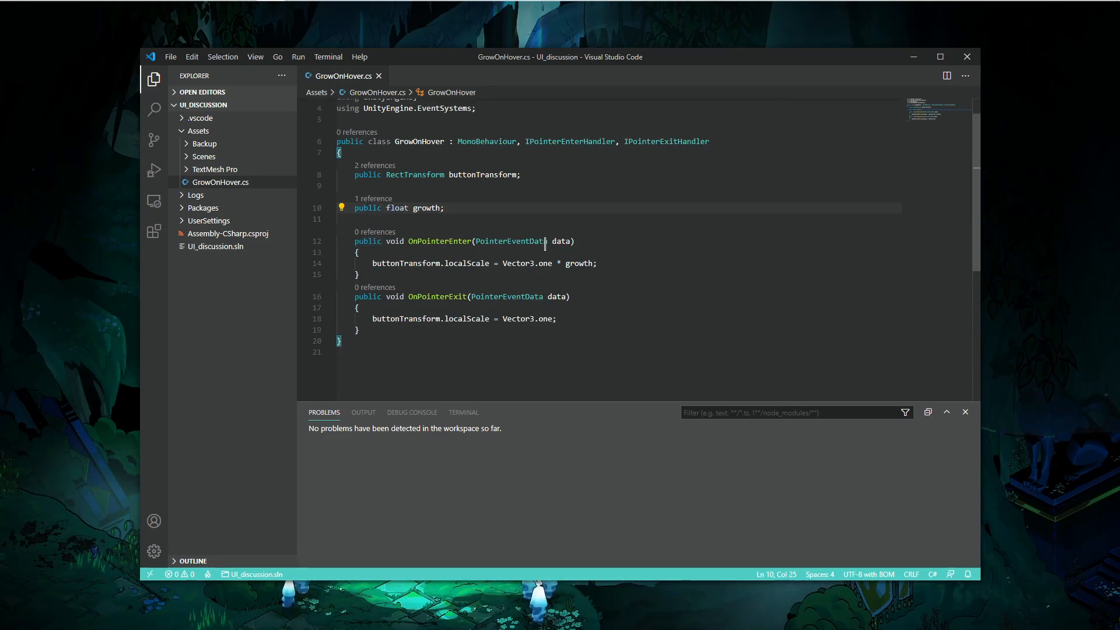
pyautogui.scroll(1, 546, 241)
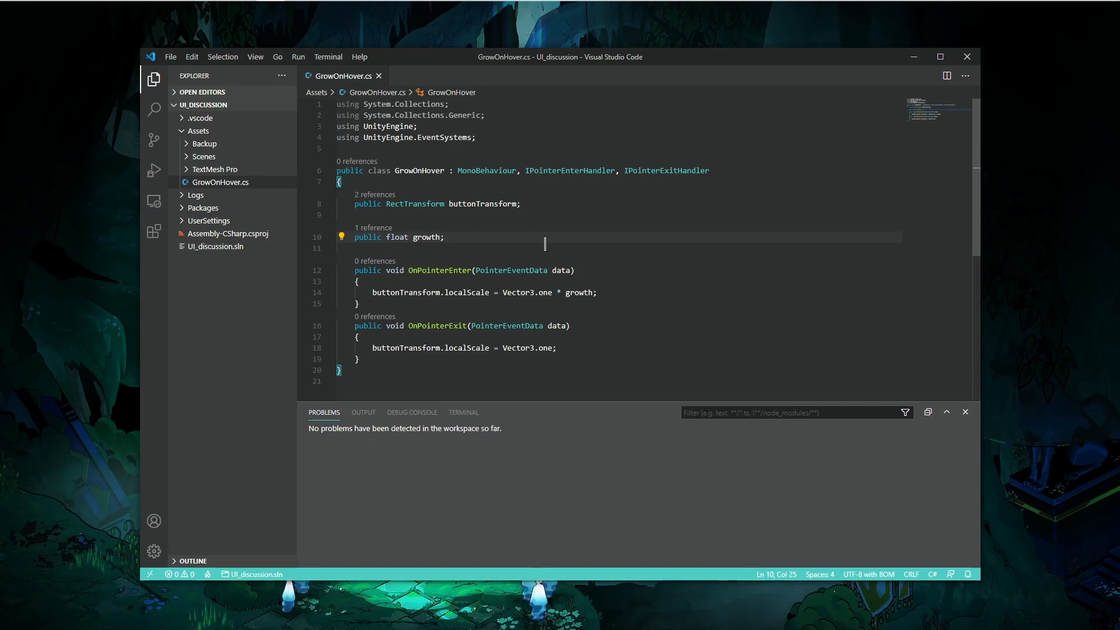
pyautogui.click(500, 359)
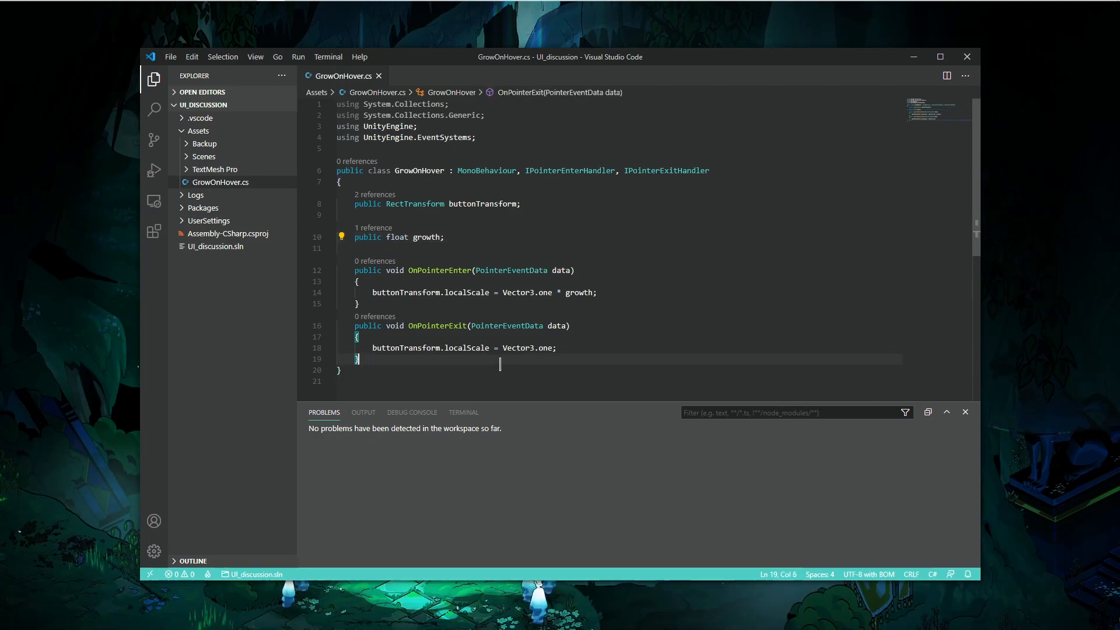
pyautogui.click(450, 216)
pyautogui.click(482, 182)
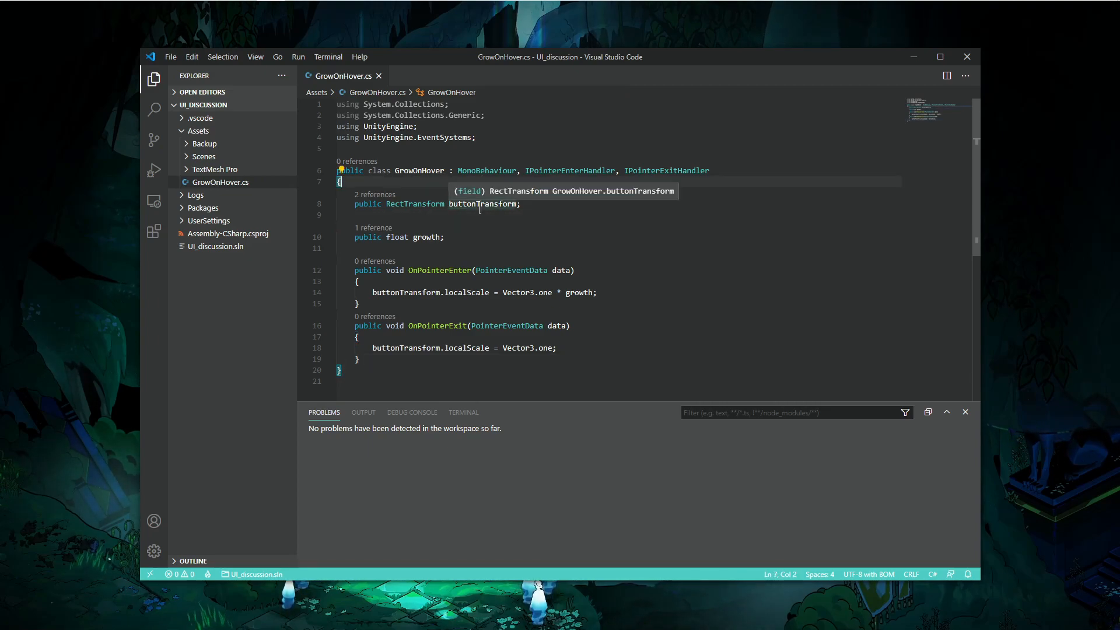
pyautogui.click(616, 288)
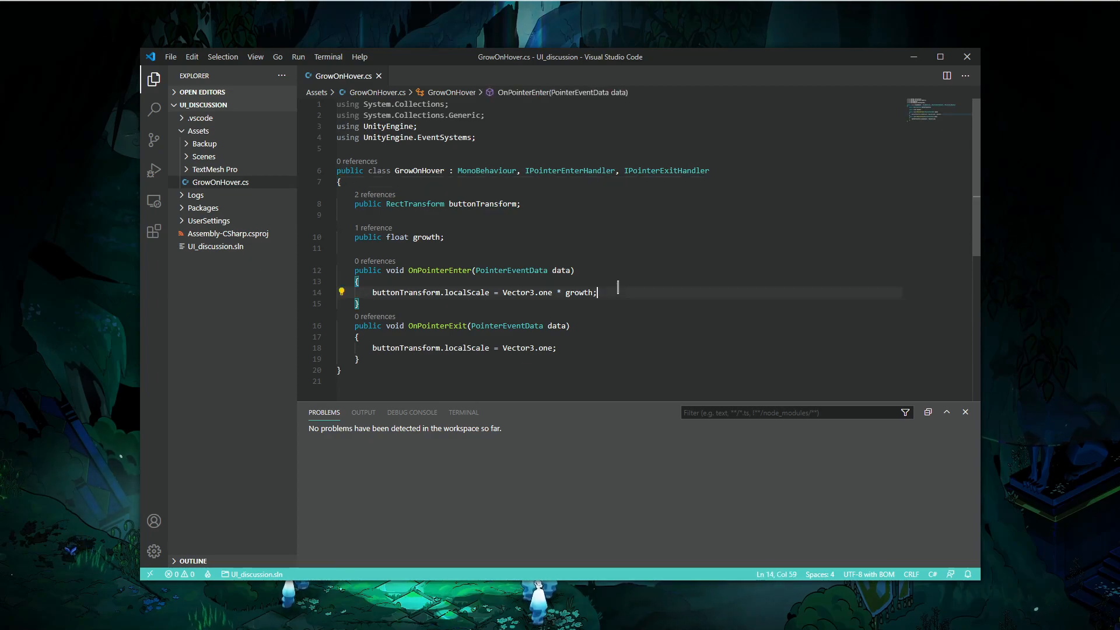
# - Set the Grow On Hover Growth to 1.3 and assign the Button's Rect Transform to Button Transform
pyautogui.hotkey('alt', 'Tab')
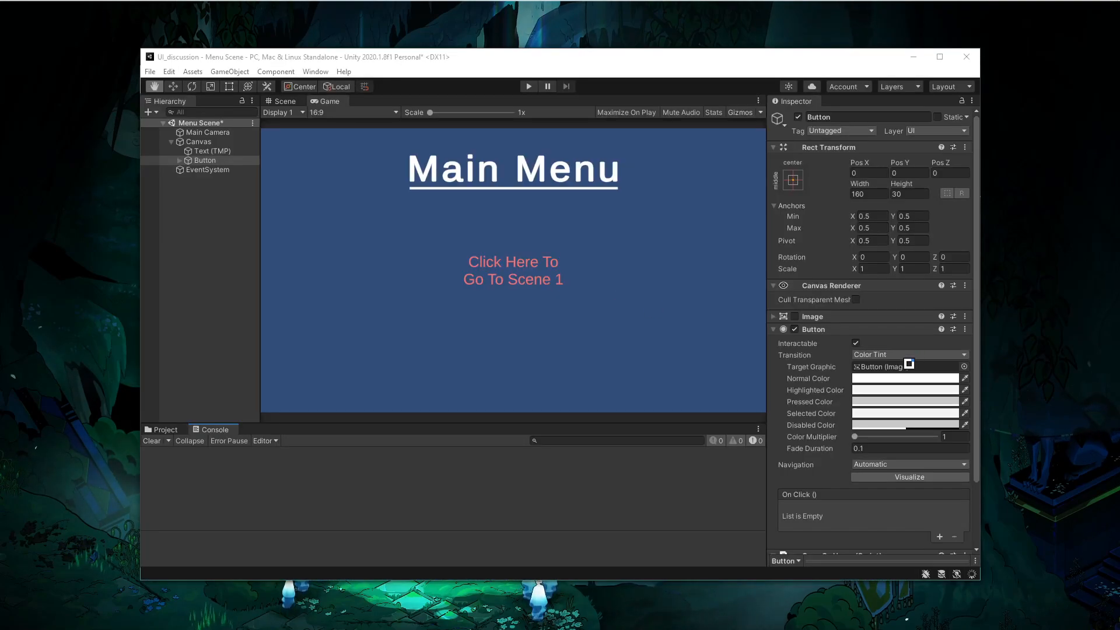
pyautogui.scroll(-3, 819, 349)
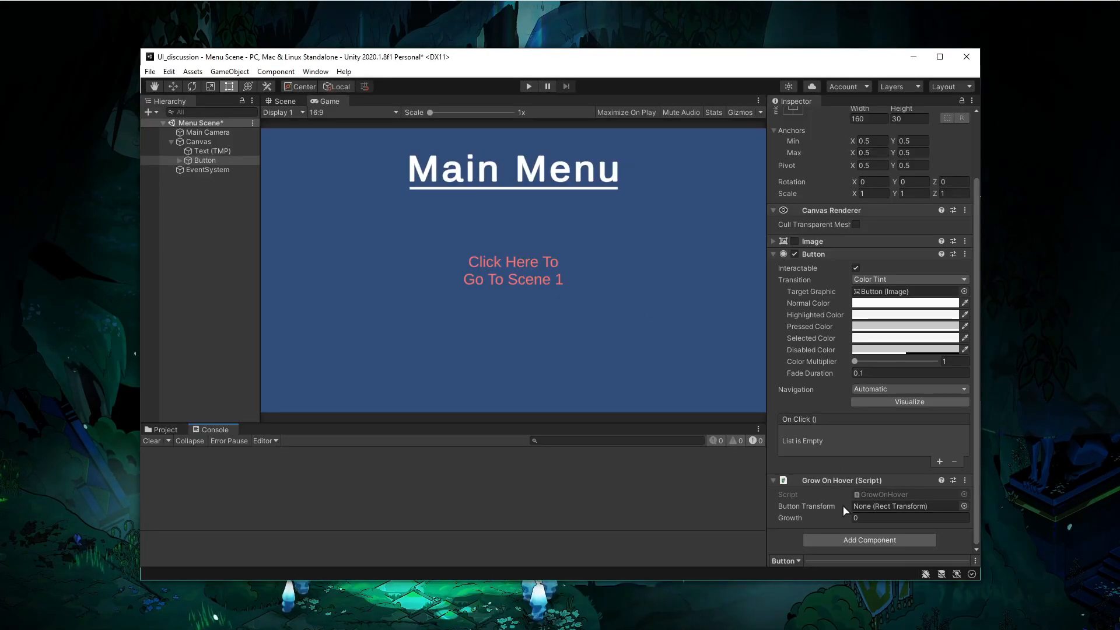
pyautogui.click(879, 518)
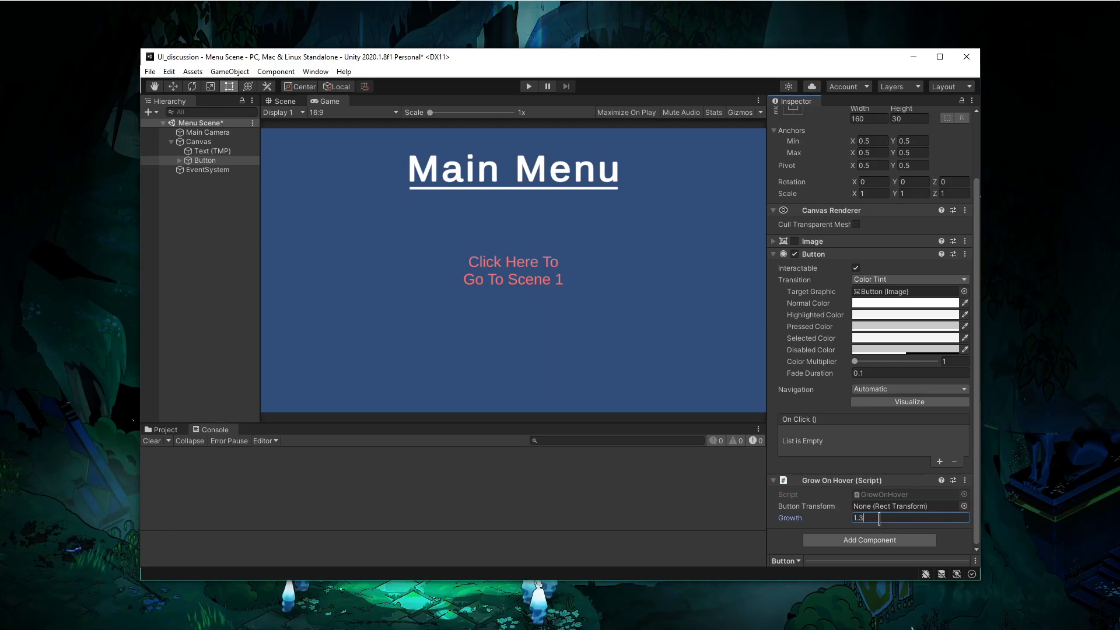
pyautogui.click(845, 463)
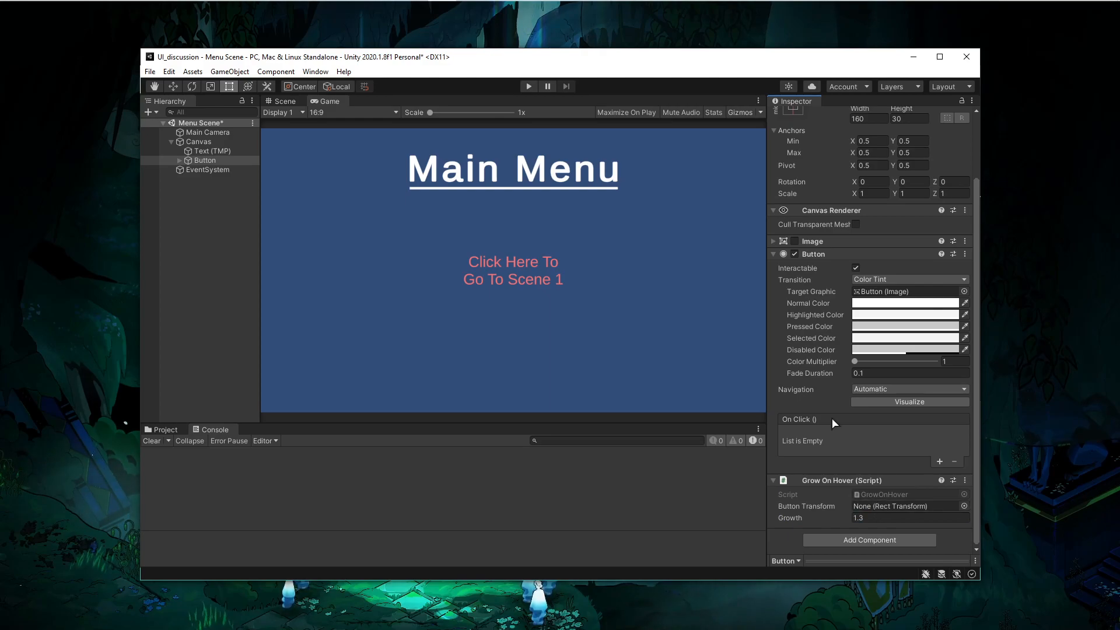
pyautogui.scroll(3, 840, 440)
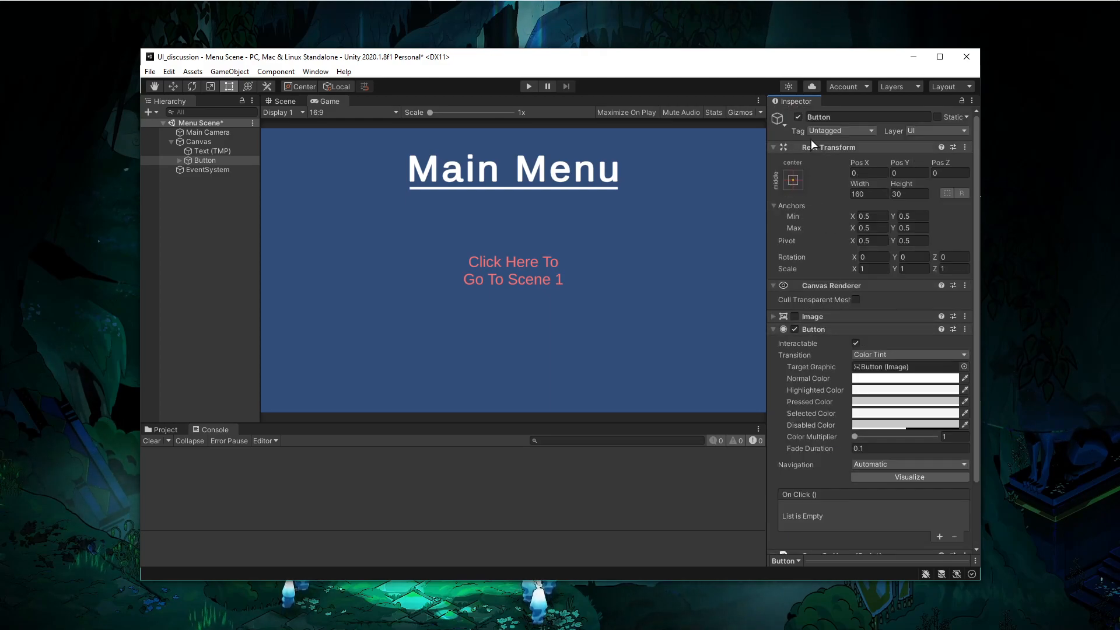
pyautogui.moveTo(813, 151); pyautogui.dragTo(878, 511)
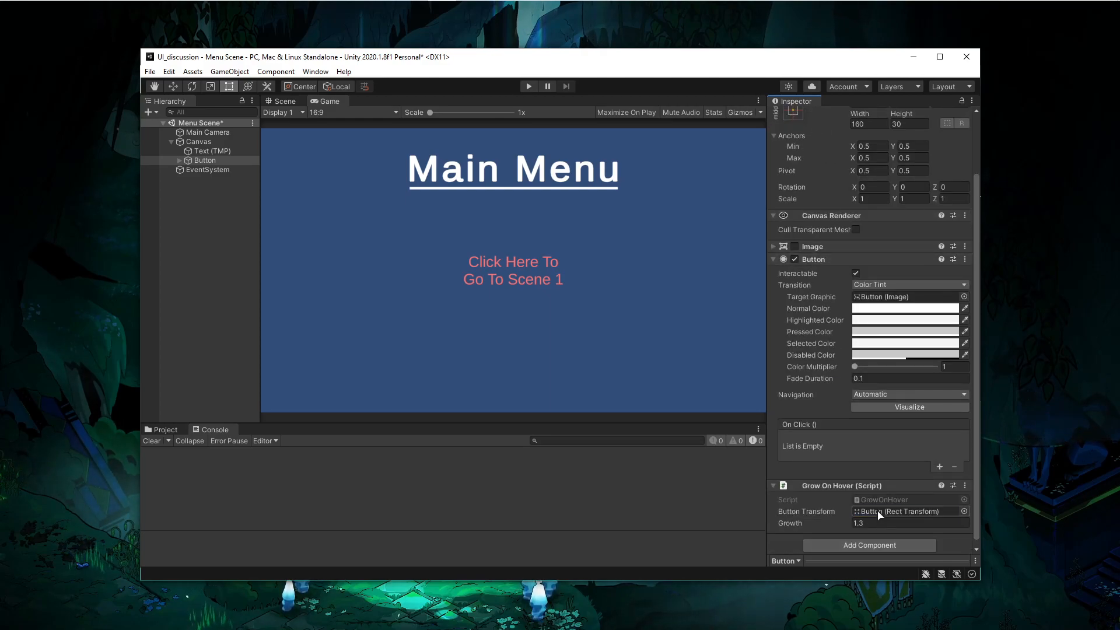
# - Enter and exit Play mode to test the button's hover growth
pyautogui.click(529, 87)
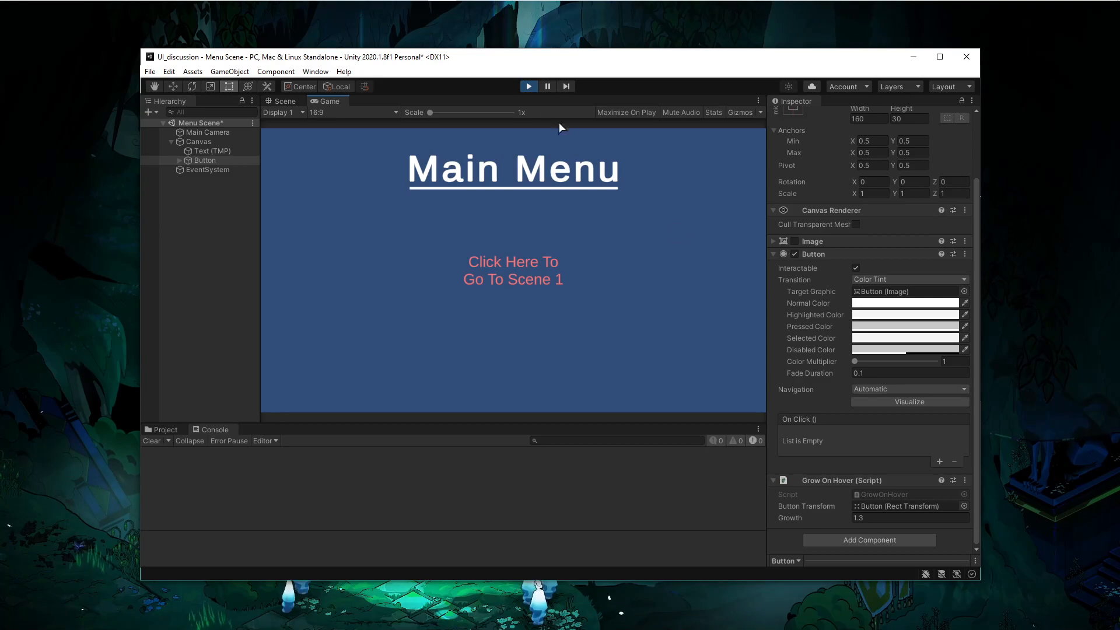
pyautogui.click(522, 90)
pyautogui.hotkey('alt', 'Tab')
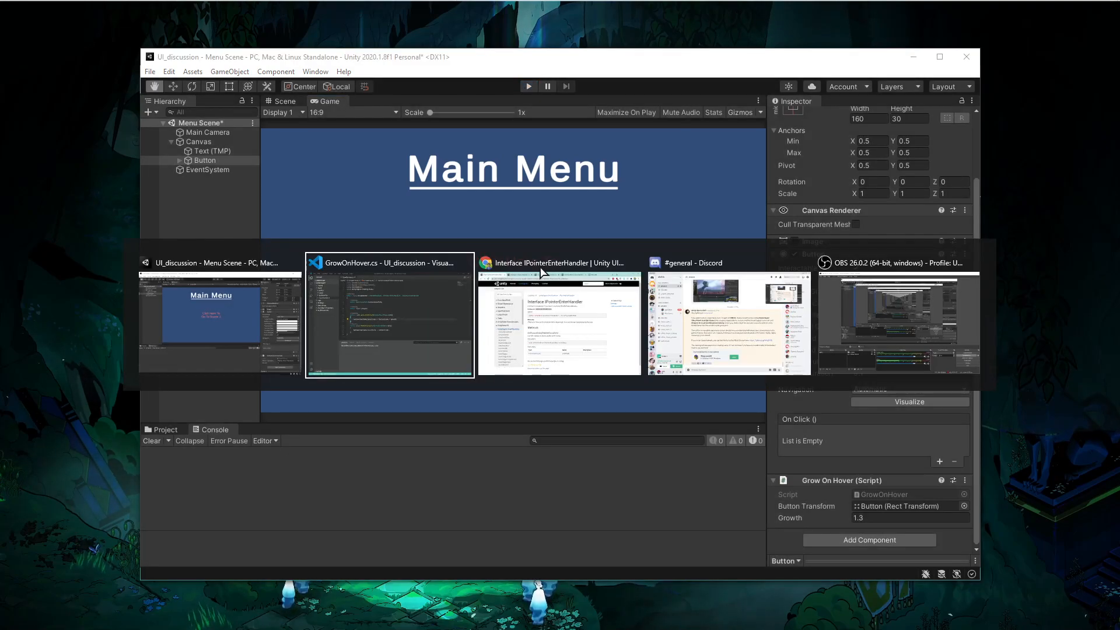
# - Add a public AnimationCurve field named growthCurve above buttonTransform and save the script
pyautogui.click(544, 185)
pyautogui.press('Return')
pyautogui.write('public ')
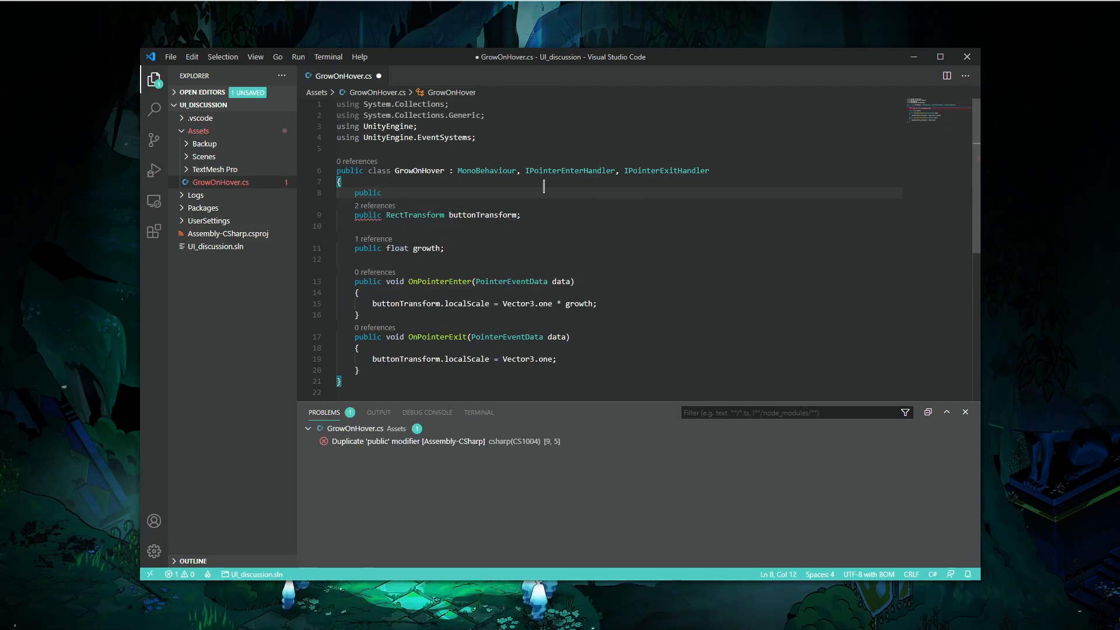
pyautogui.write('AnimationCurve')
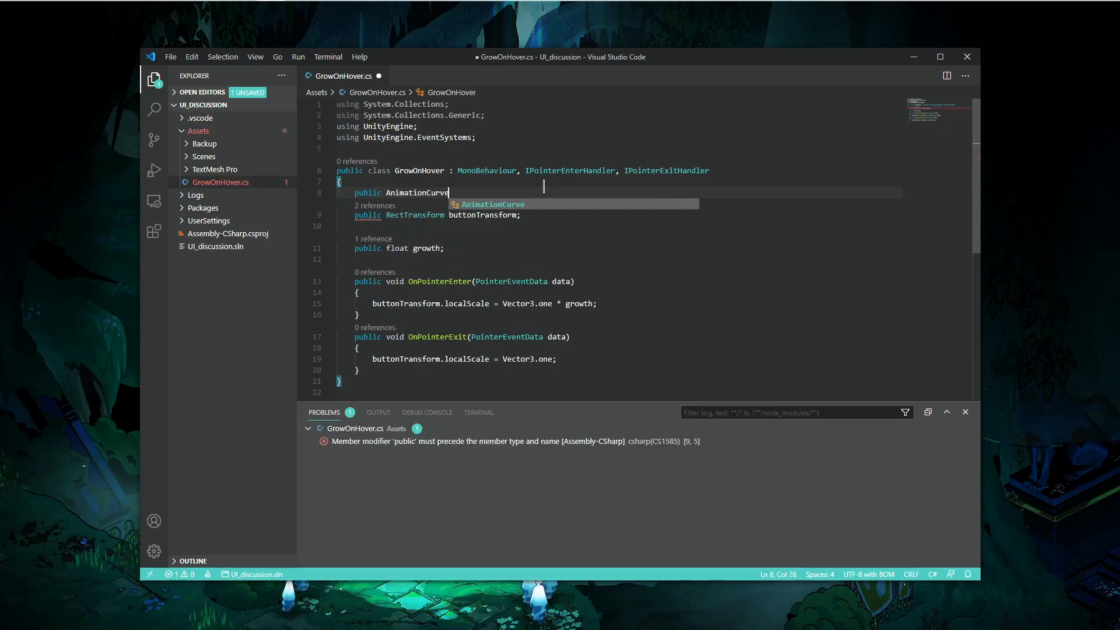
pyautogui.write(' growthCur')
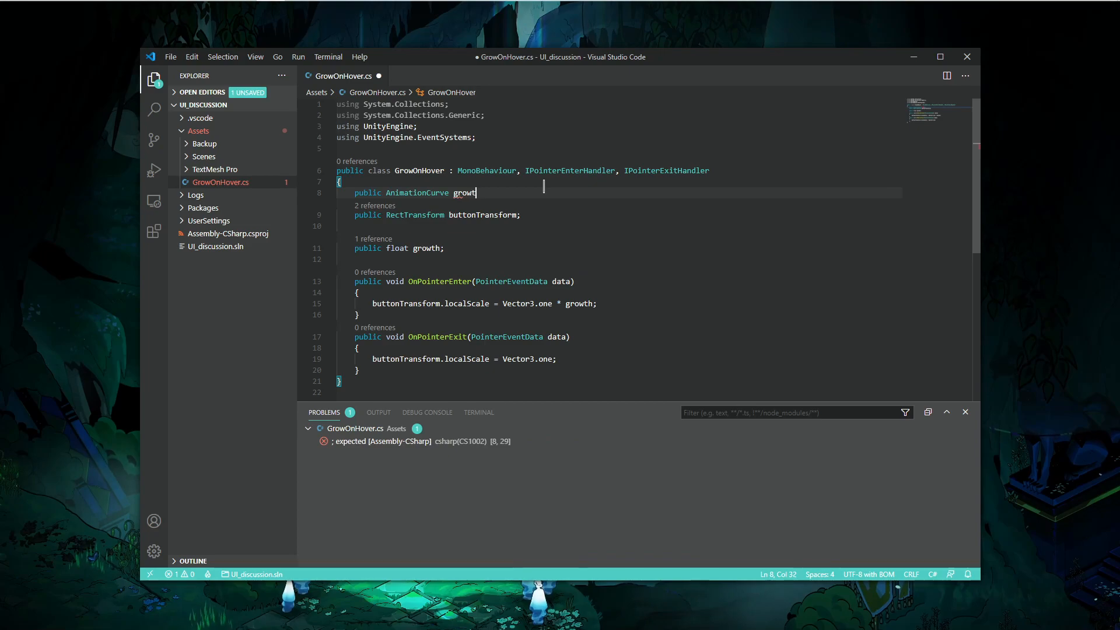
pyautogui.hotkey('ctrl', 's')
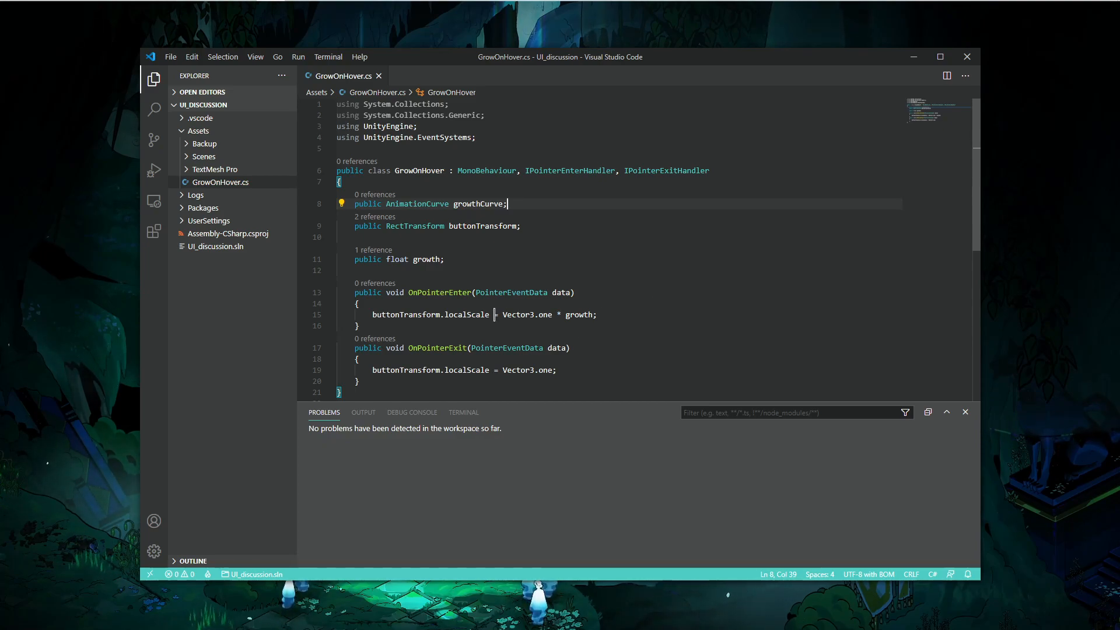
# - Add a public IEnumerator method ChangeScaleOfTransform(RectTransform rt, float start, float end, float duration) with an empty body below OnPointerExit
pyautogui.scroll(-5, 488, 313)
pyautogui.click(420, 233)
pyautogui.scroll(3, 477, 271)
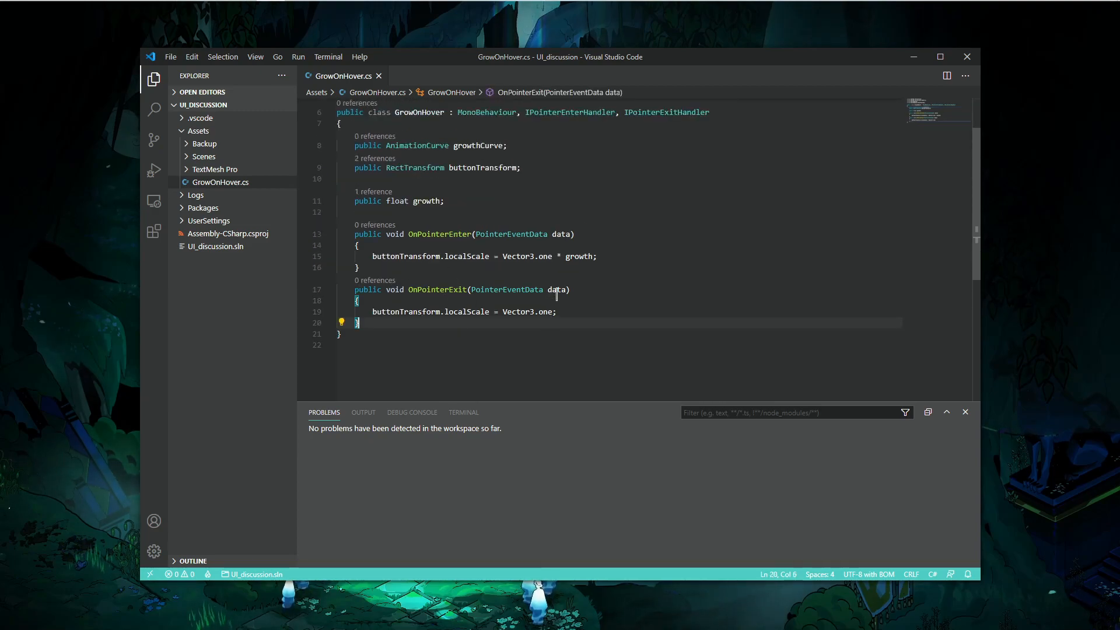
pyautogui.scroll(1, 551, 291)
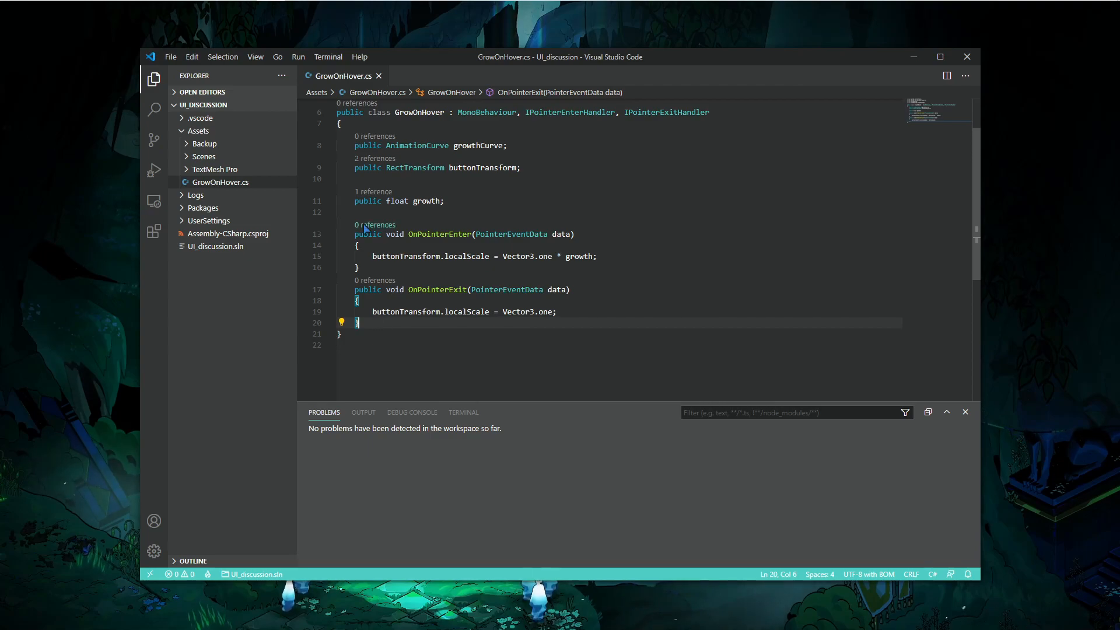
pyautogui.press('Return')
pyautogui.press('Return')
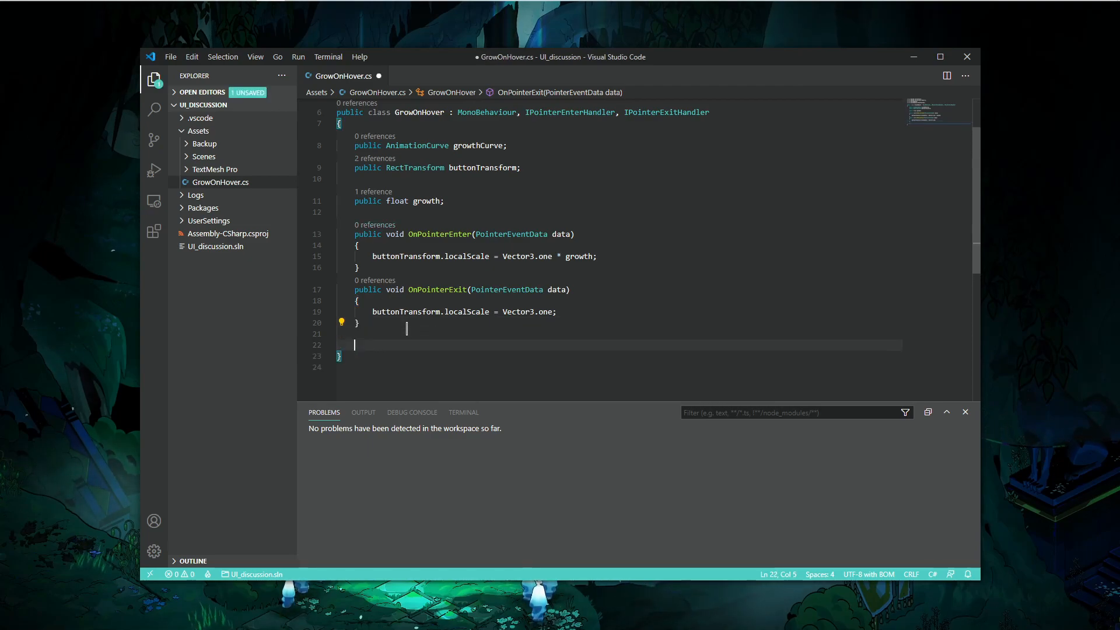
pyautogui.write('pucb')
pyautogui.press('BackSpace')
pyautogui.press('BackSpace')
pyautogui.write('blic void')
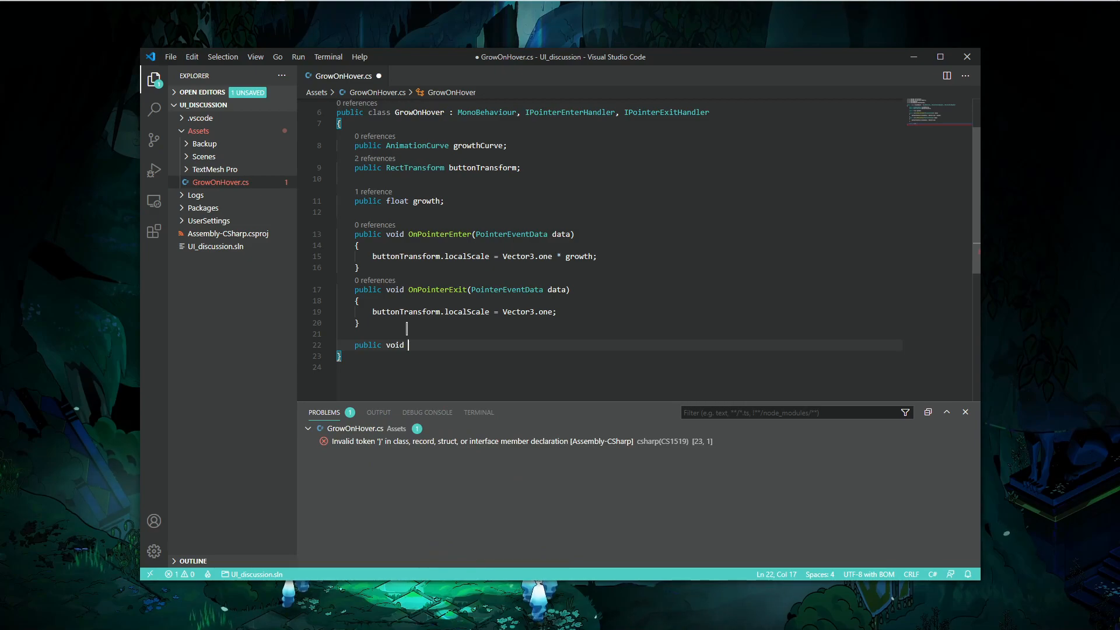
pyautogui.hotkey('ctrl', 'BackSpace')
pyautogui.write('IEnumerator')
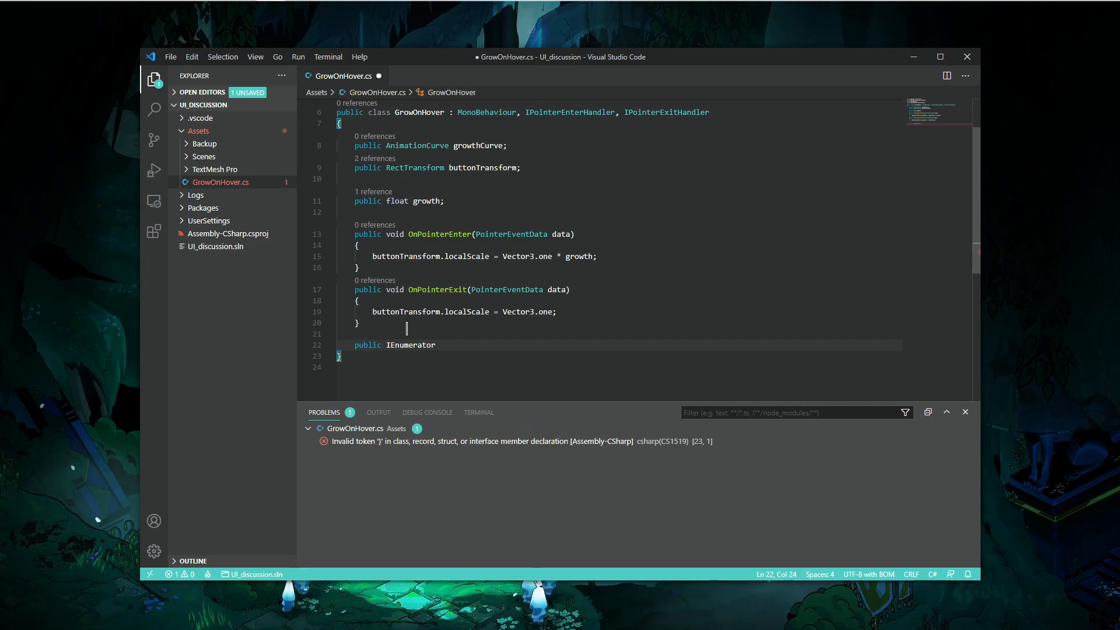
pyautogui.write(' GoToScale')
pyautogui.hotkey('ctrl', 'BackSpace')
pyautogui.write('ChangeScaleOf')
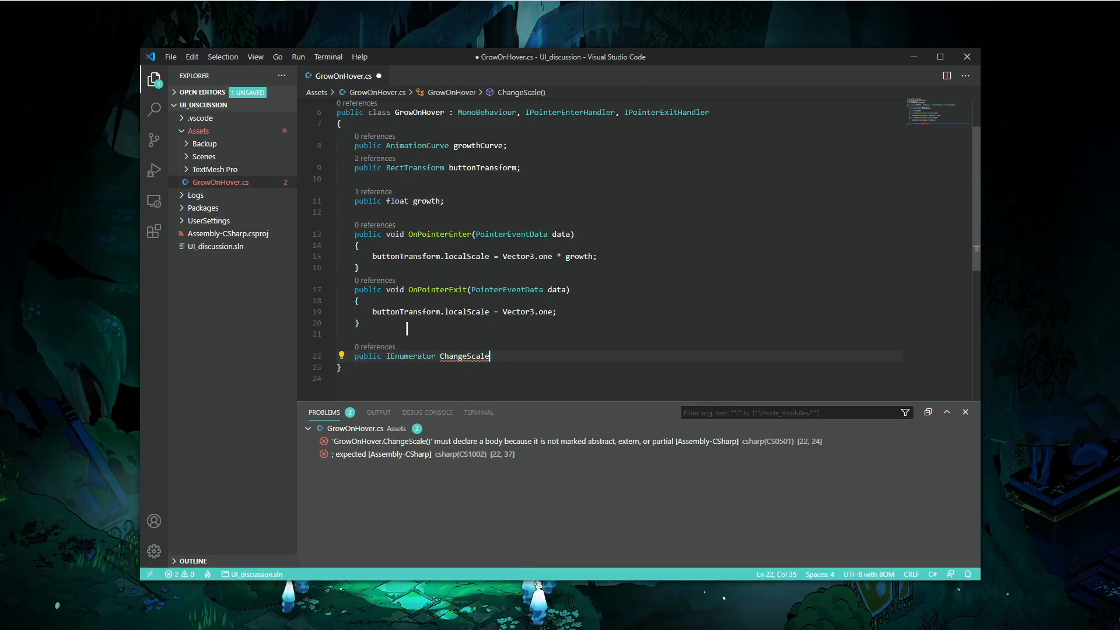
pyautogui.write('Transform(RectTransform rectTransform,')
pyautogui.press('BackSpace')
pyautogui.press('BackSpace')
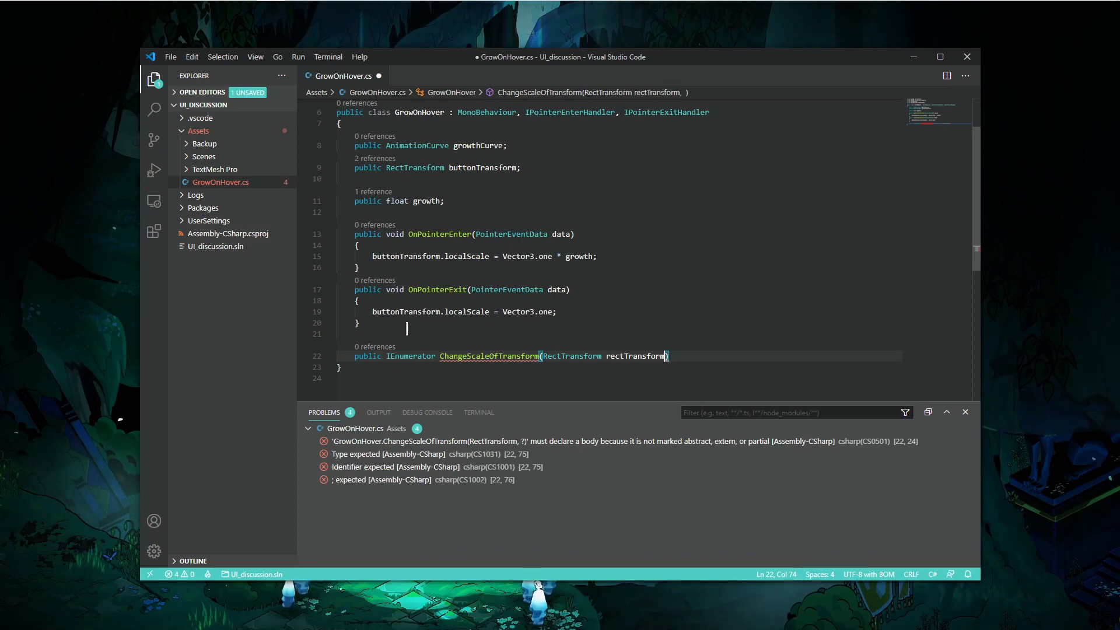
pyautogui.hotkey('ctrl', 'BackSpace')
pyautogui.write('rm(RectTransform rt,')
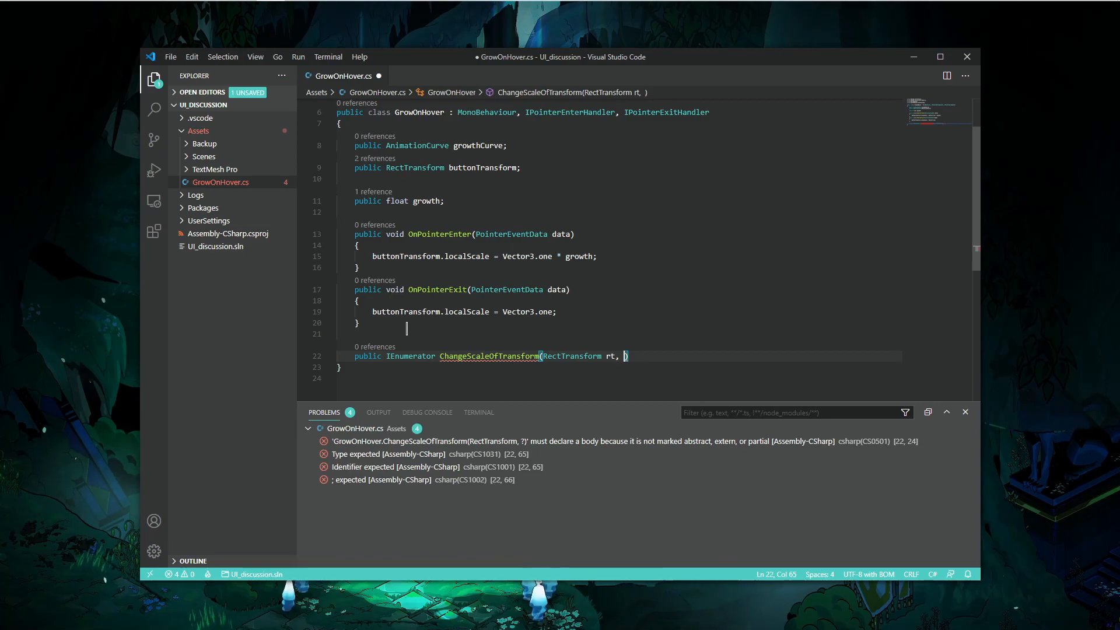
pyautogui.write(' float ')
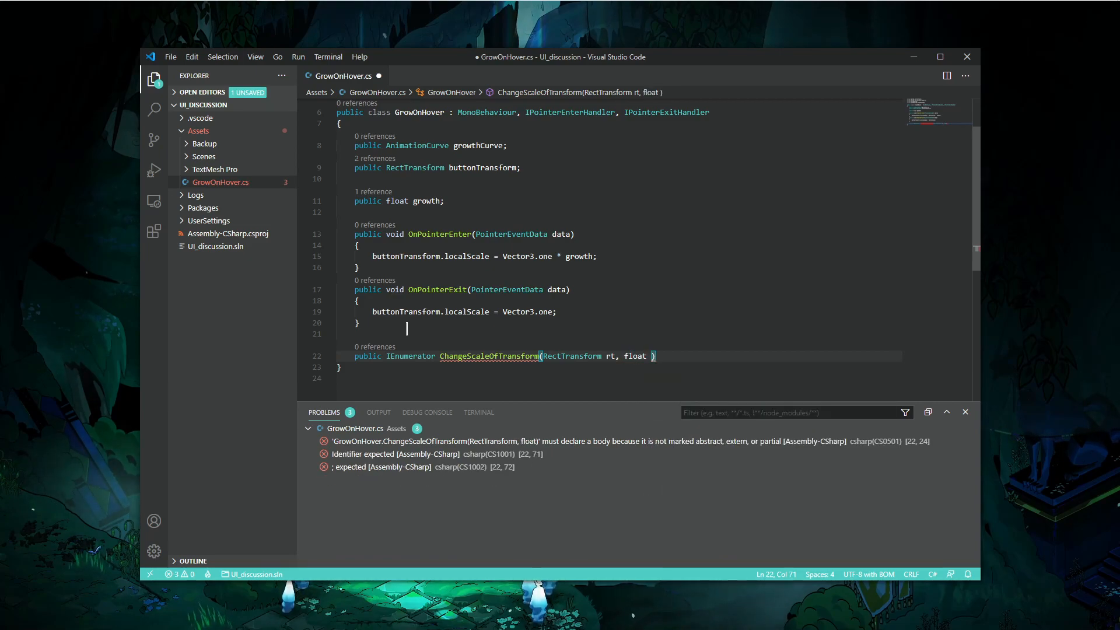
pyautogui.write('start, float en')
pyautogui.write('d, float du')
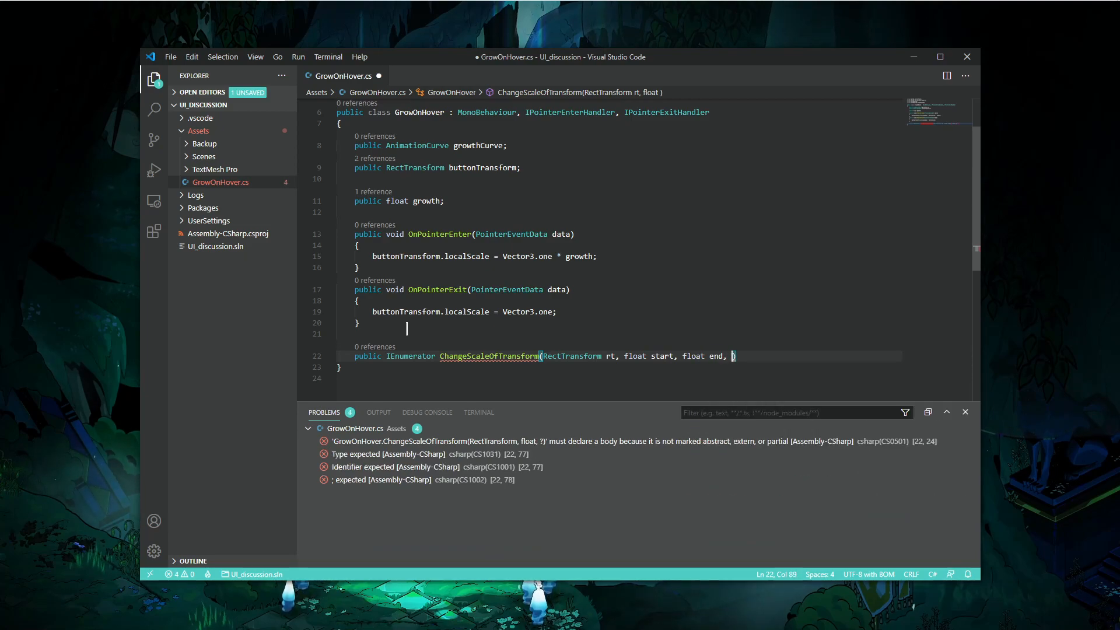
pyautogui.write('ration')
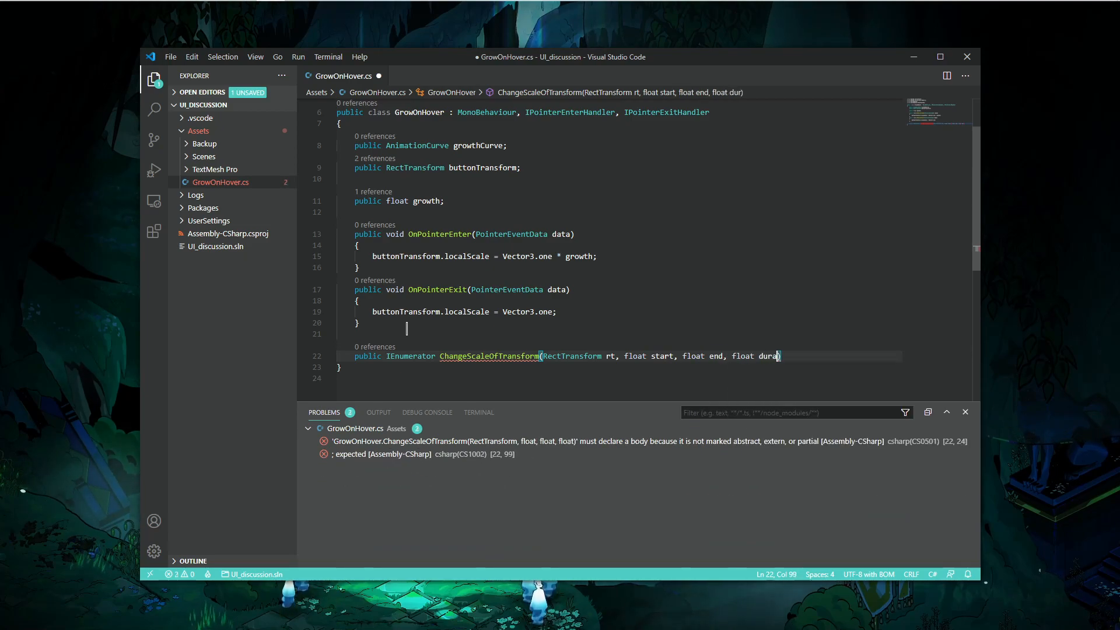
pyautogui.press('Right')
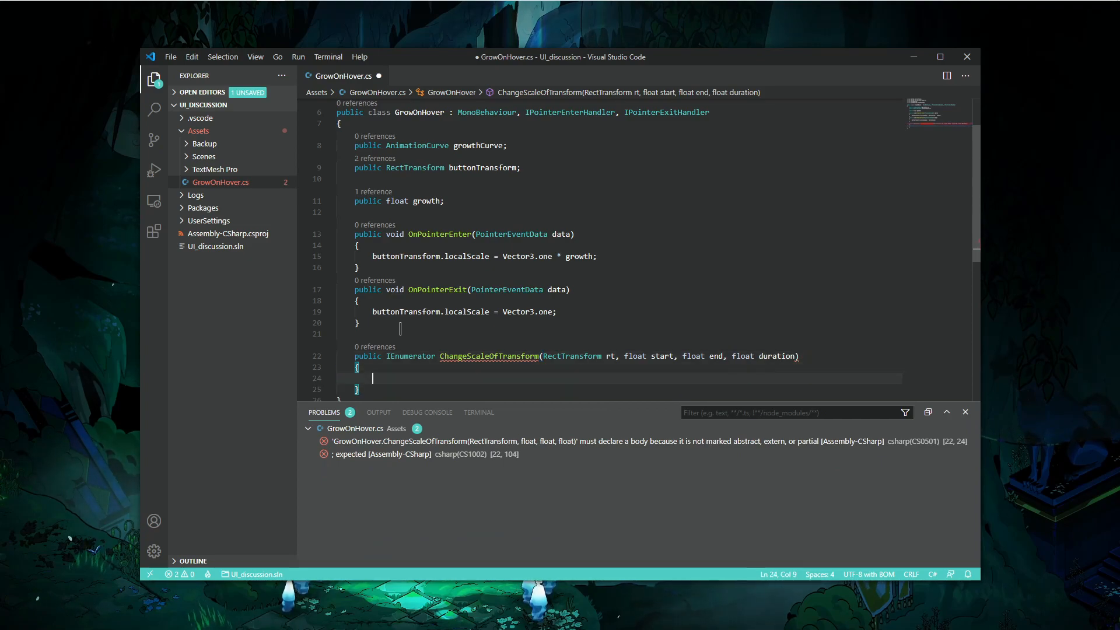
pyautogui.press('Return')
pyautogui.scroll(-1, 479, 281)
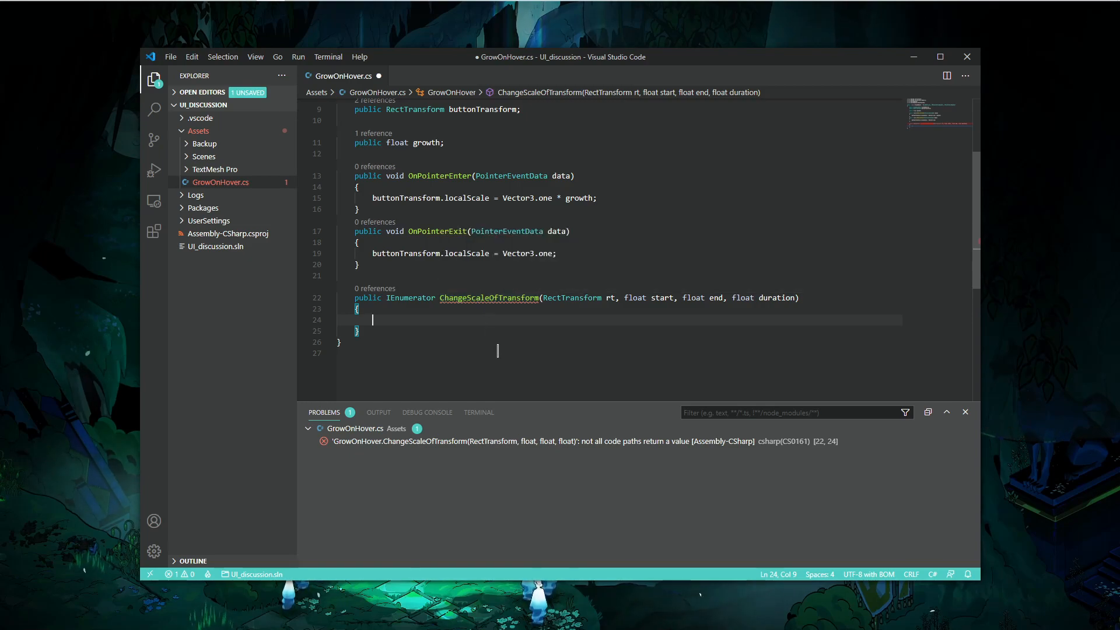
pyautogui.press('Return')
pyautogui.write('void ')
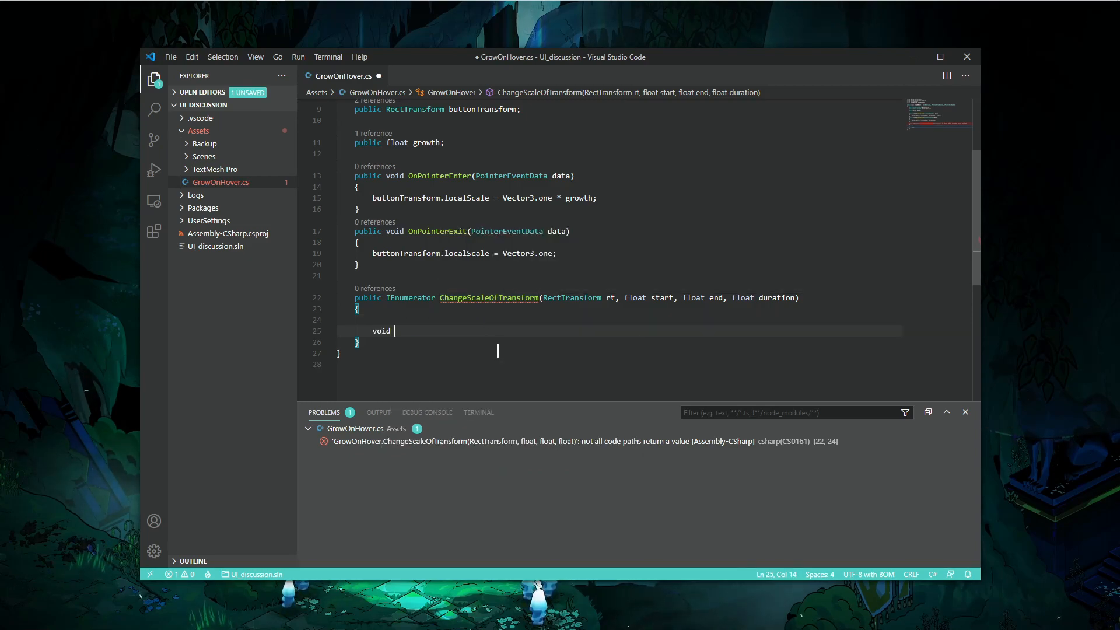
pyautogui.write('return ')
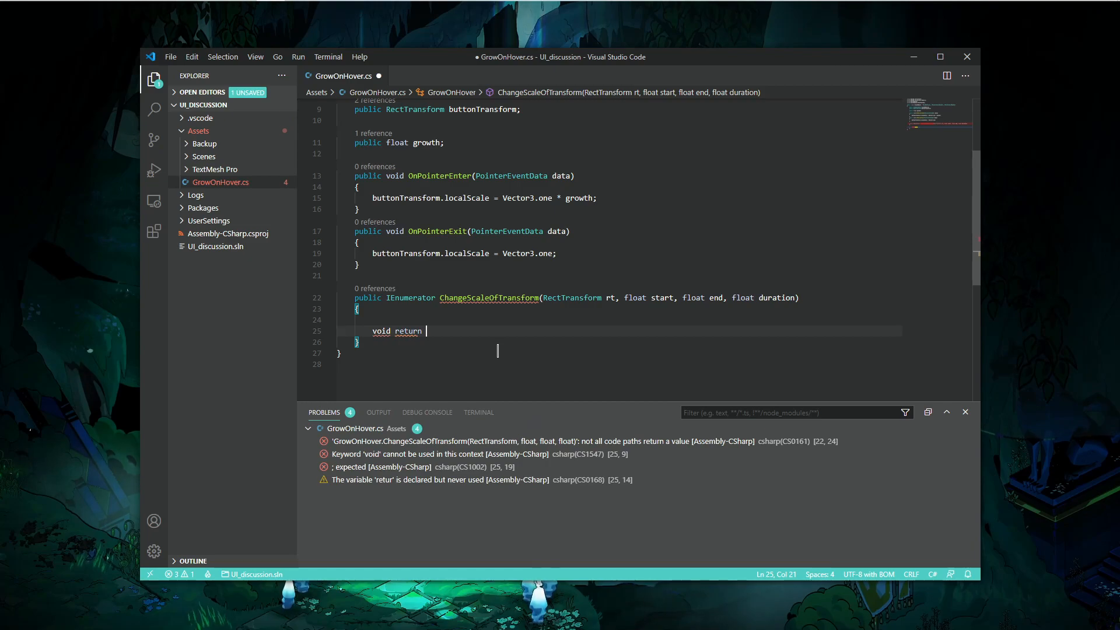
pyautogui.write('null;')
pyautogui.press('Up')
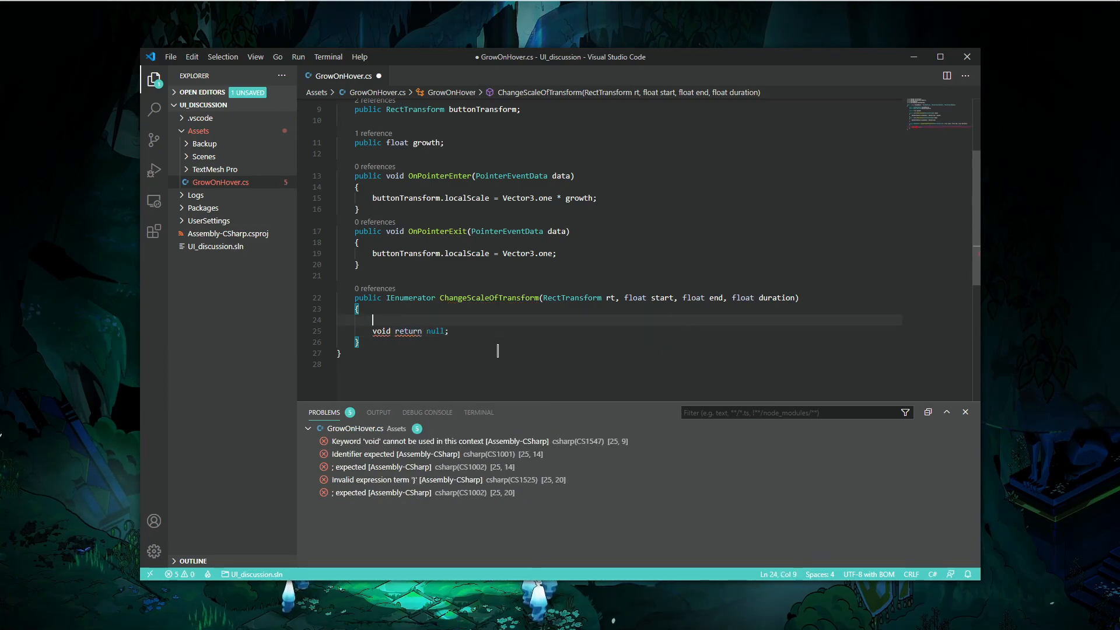
pyautogui.click(453, 330)
pyautogui.moveTo(453, 330); pyautogui.dragTo(454, 320)
pyautogui.press('BackSpace')
# - Search the web for coroutines unity and open the Unity Manual Coroutines page to read it
pyautogui.hotkey('alt', 'Tab')
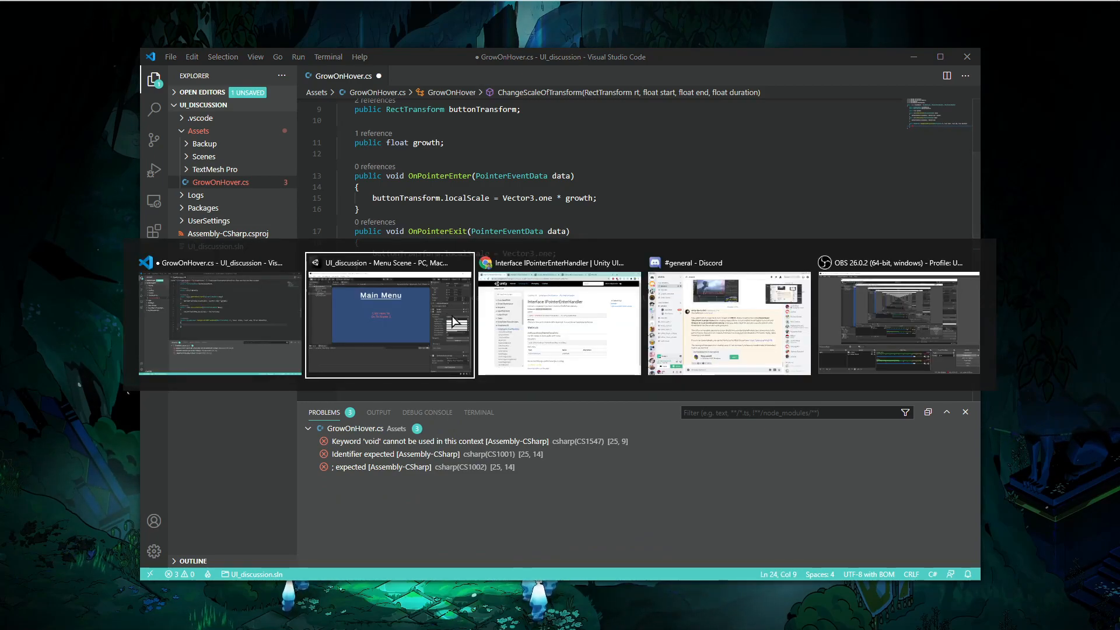
pyautogui.hotkey('alt', 'Tab')
pyautogui.hotkey('ctrl', 't')
pyautogui.write('coroutines unity')
pyautogui.press('Return')
pyautogui.click(331, 224)
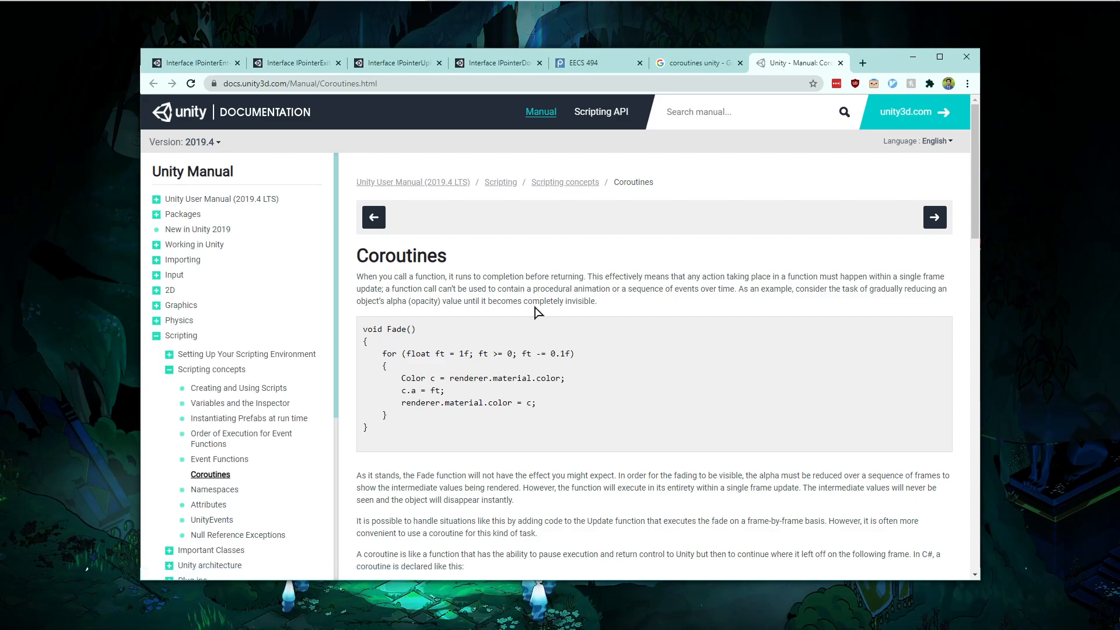
pyautogui.scroll(-8, 538, 313)
pyautogui.scroll(3, 538, 314)
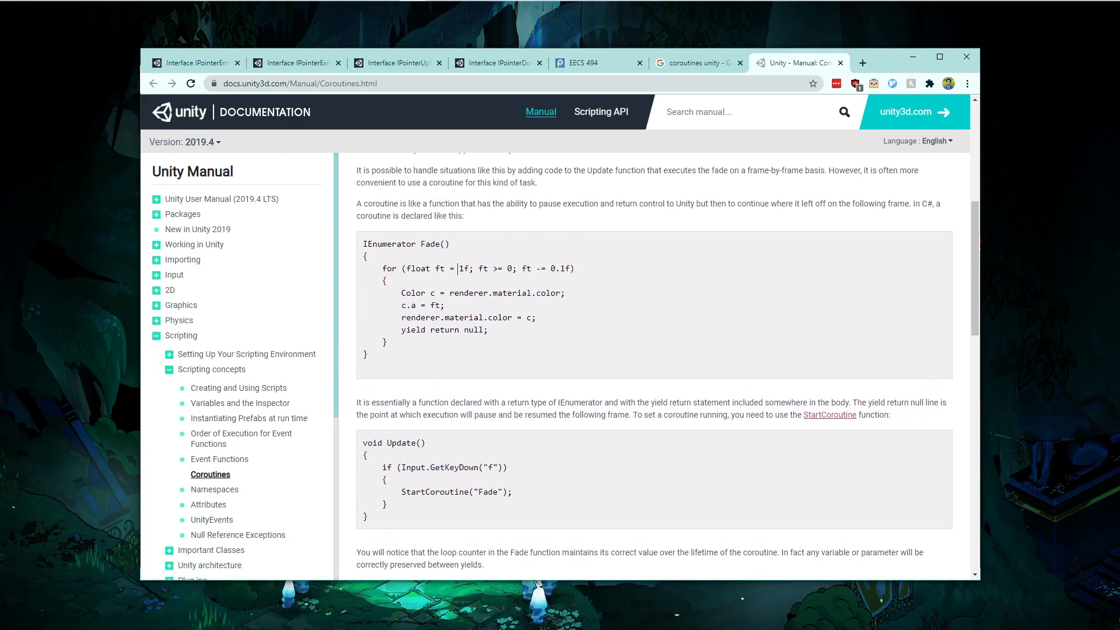
# - Add a yield return null statement inside the ChangeScaleOfTransform body and save the script
pyautogui.hotkey('alt', 'Tab')
pyautogui.write('yields')
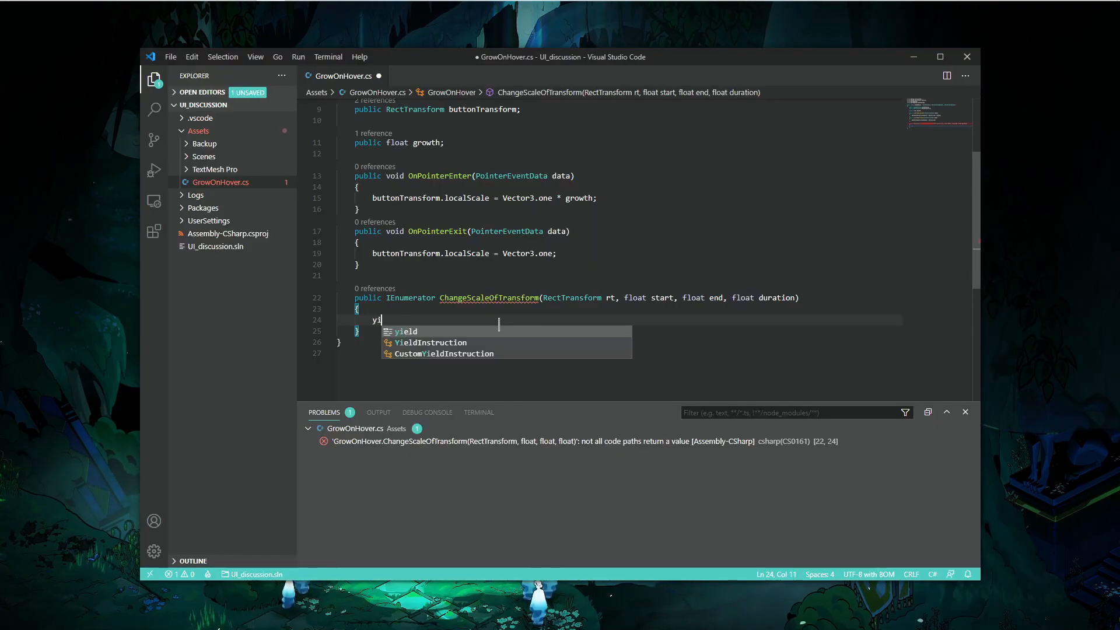
pyautogui.hotkey('ctrl', 'BackSpace')
pyautogui.write('yield return null;')
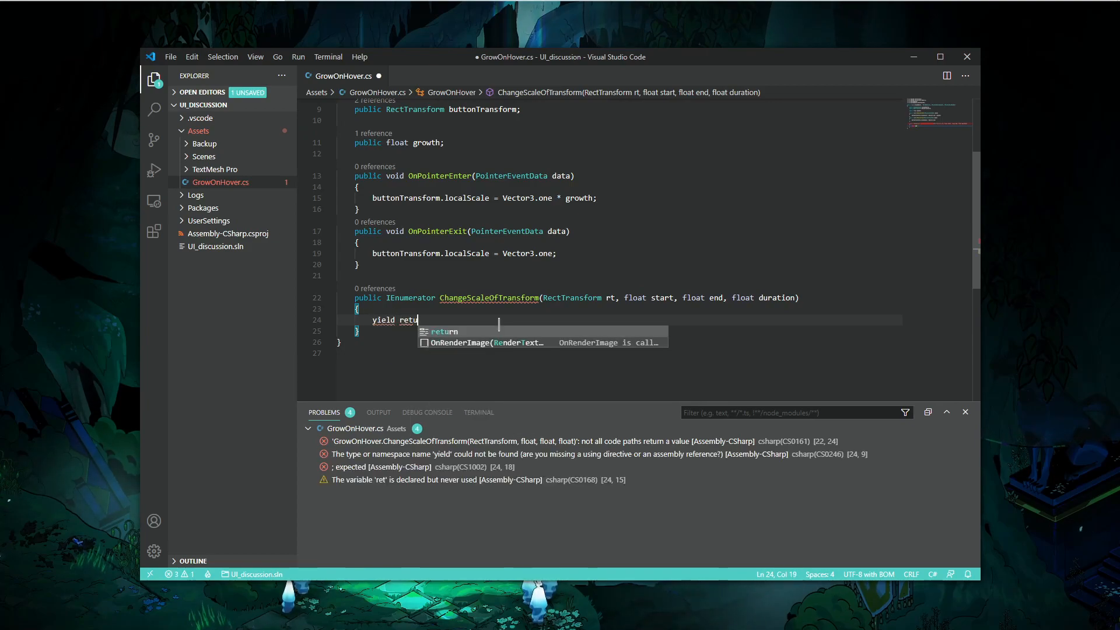
pyautogui.hotkey('ctrl', 's')
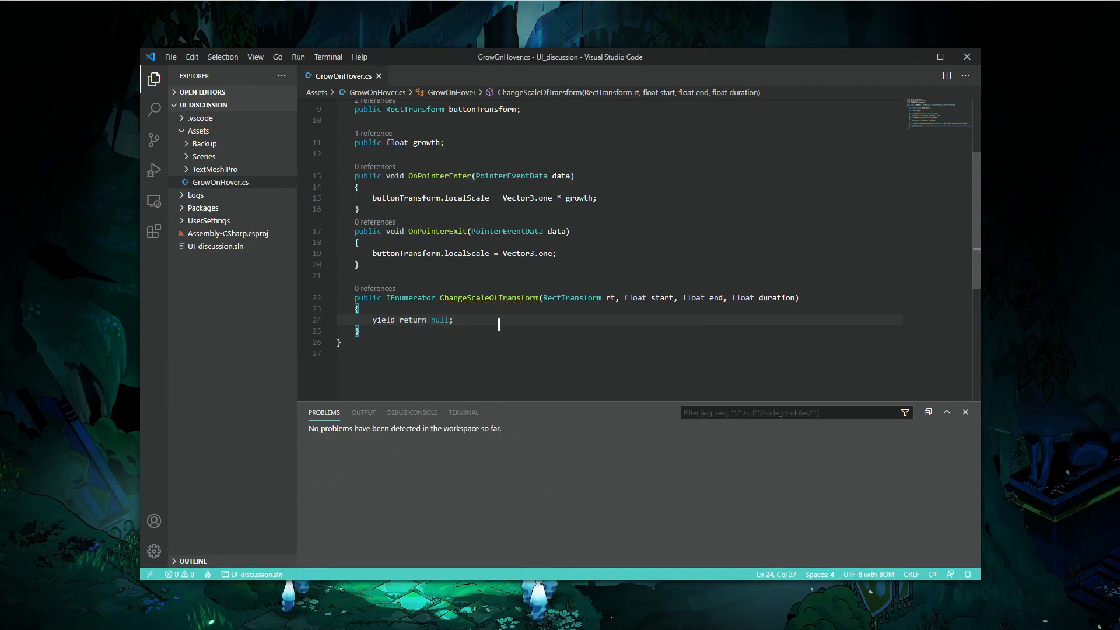
# - Declare a float curTime initialized to 0f at the start of the coroutine body and save the script
pyautogui.hotkey('alt', 'Tab')
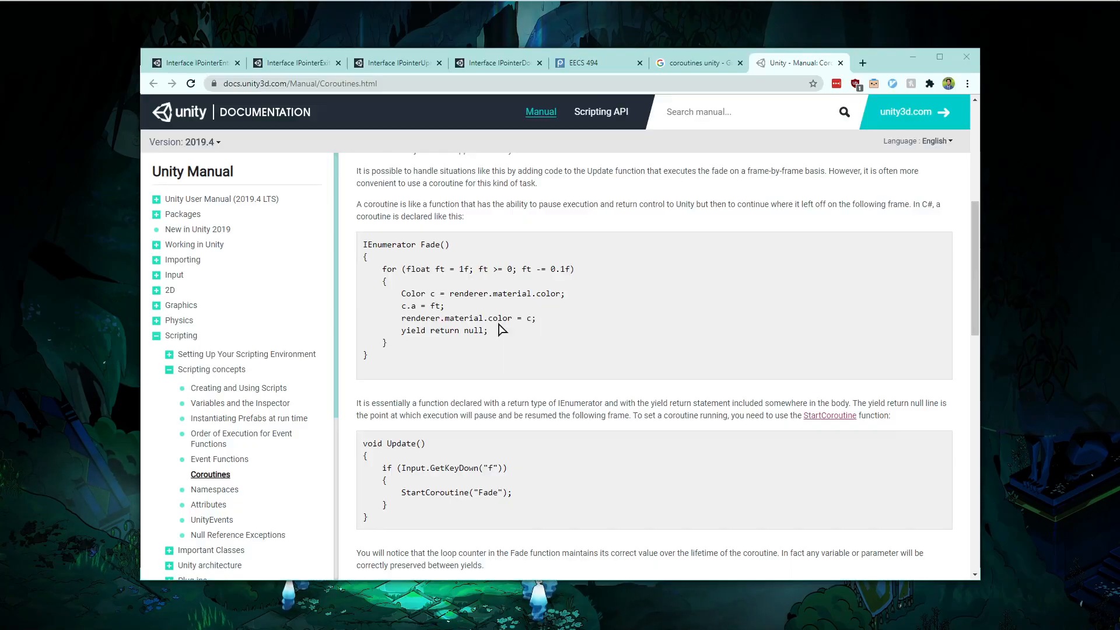
pyautogui.hotkey('alt', 'Tab')
pyautogui.click(419, 309)
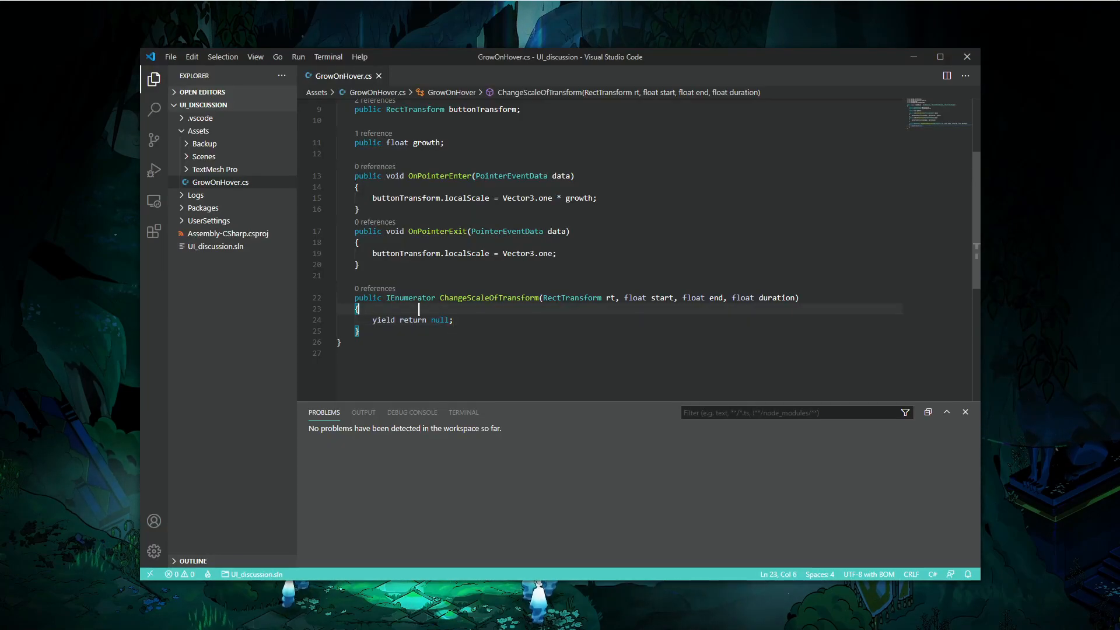
pyautogui.press('Return')
pyautogui.press('Return')
pyautogui.press('Return')
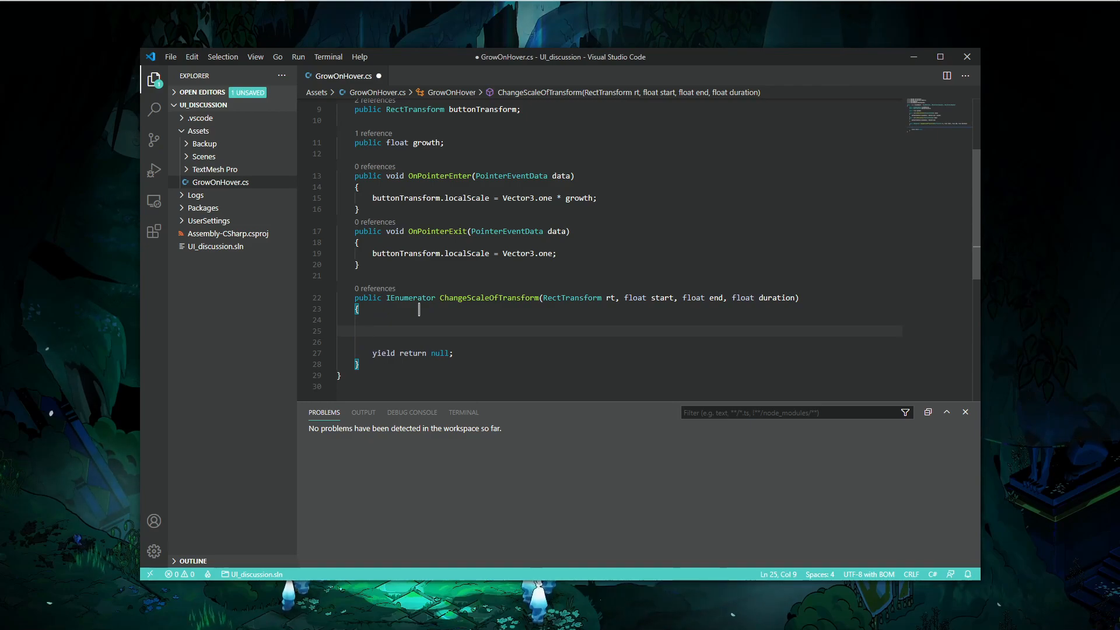
pyautogui.press('Up')
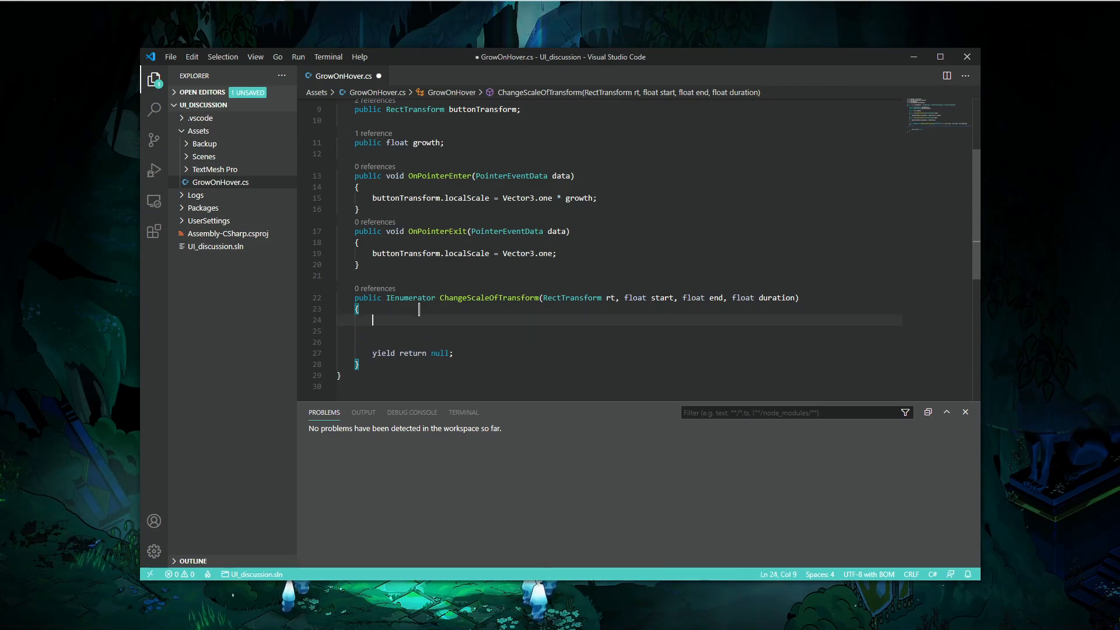
pyautogui.hotkey('alt', 'Tab')
pyautogui.scroll(-3, 575, 307)
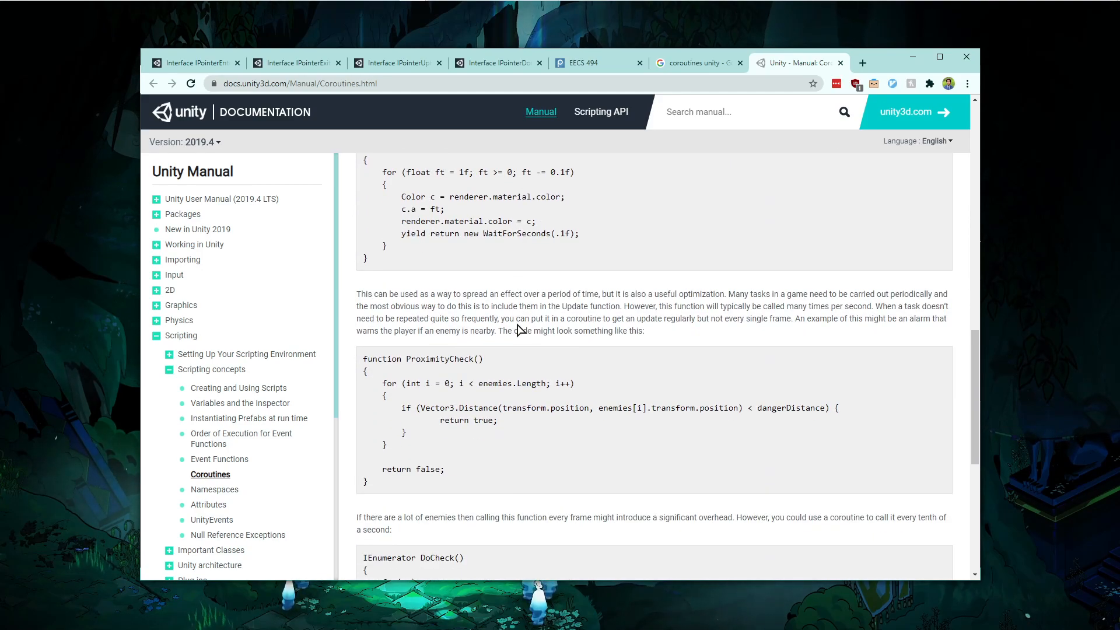
pyautogui.scroll(-6, 521, 330)
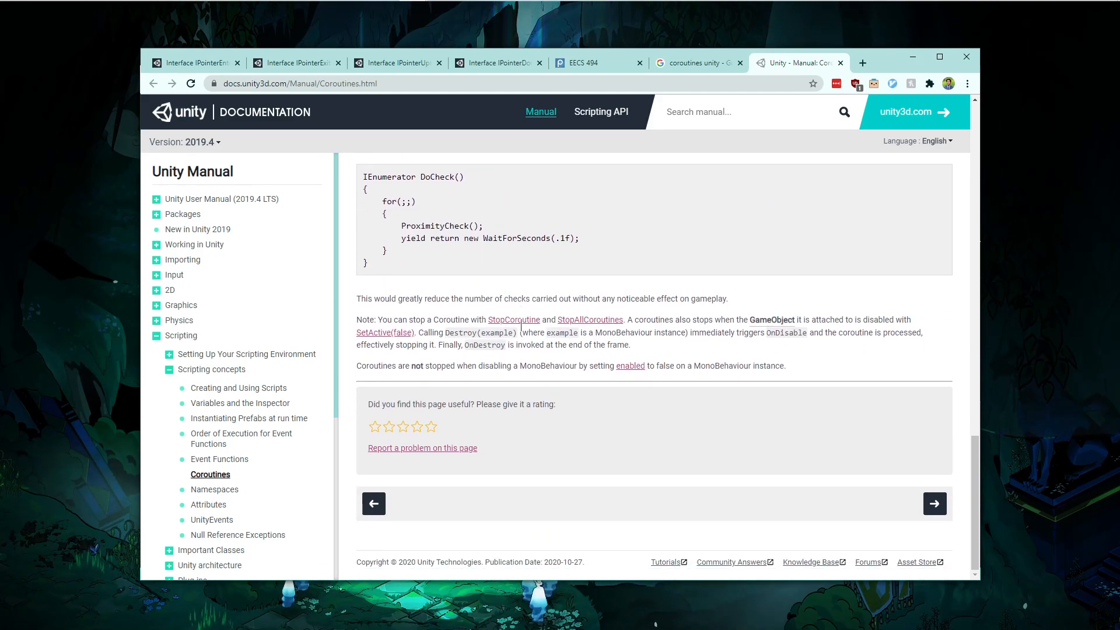
pyautogui.scroll(7, 521, 327)
pyautogui.scroll(5, 521, 325)
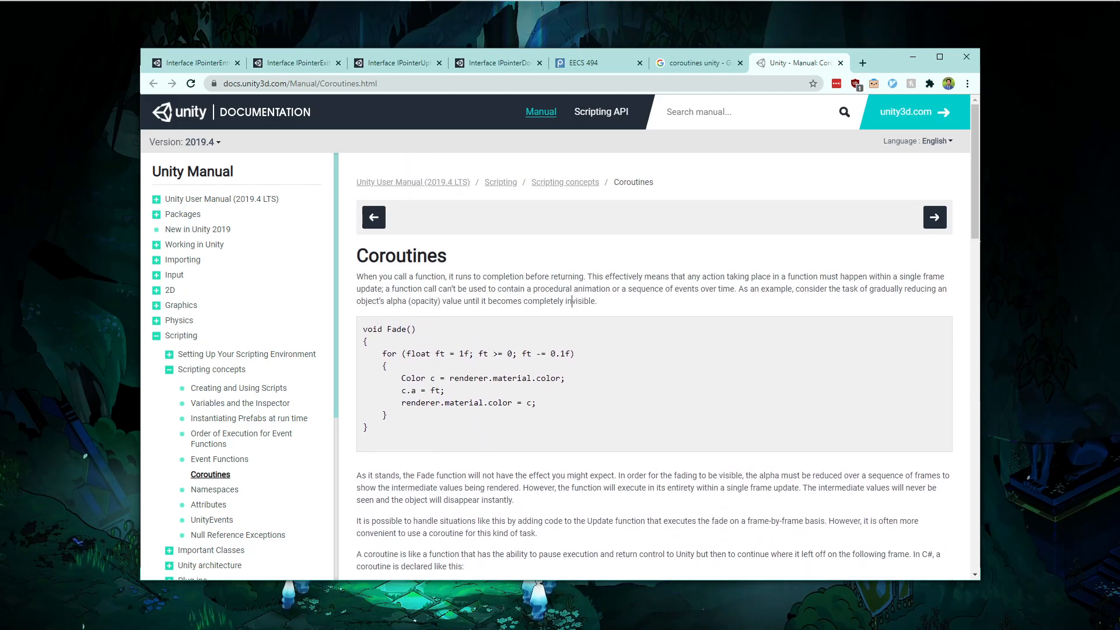
pyautogui.hotkey('alt', 'Tab')
pyautogui.write('flo')
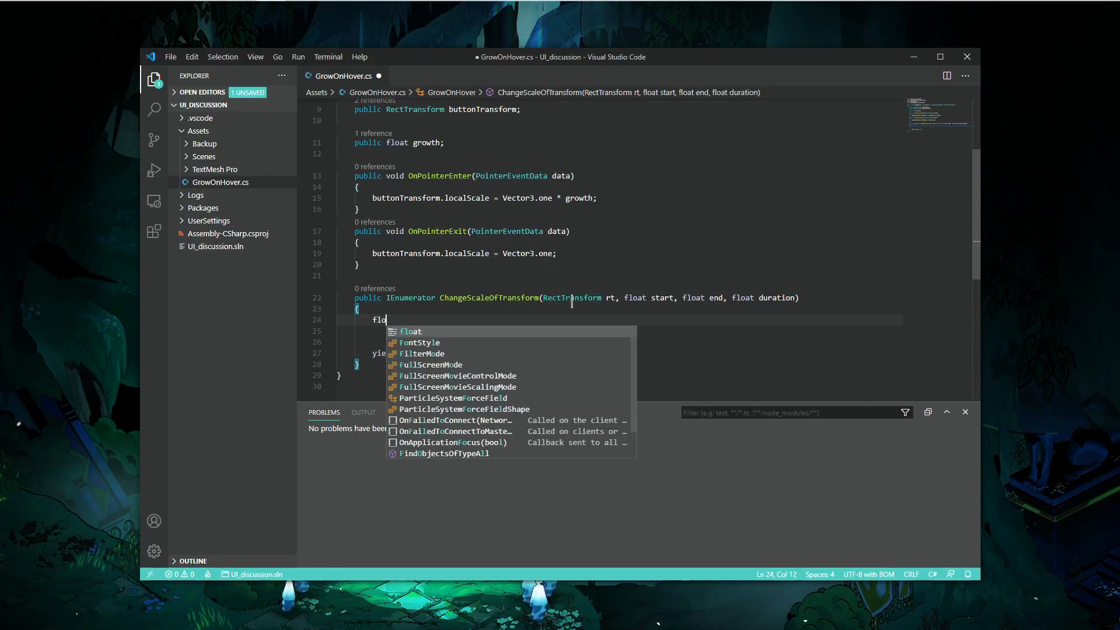
pyautogui.write('at tim')
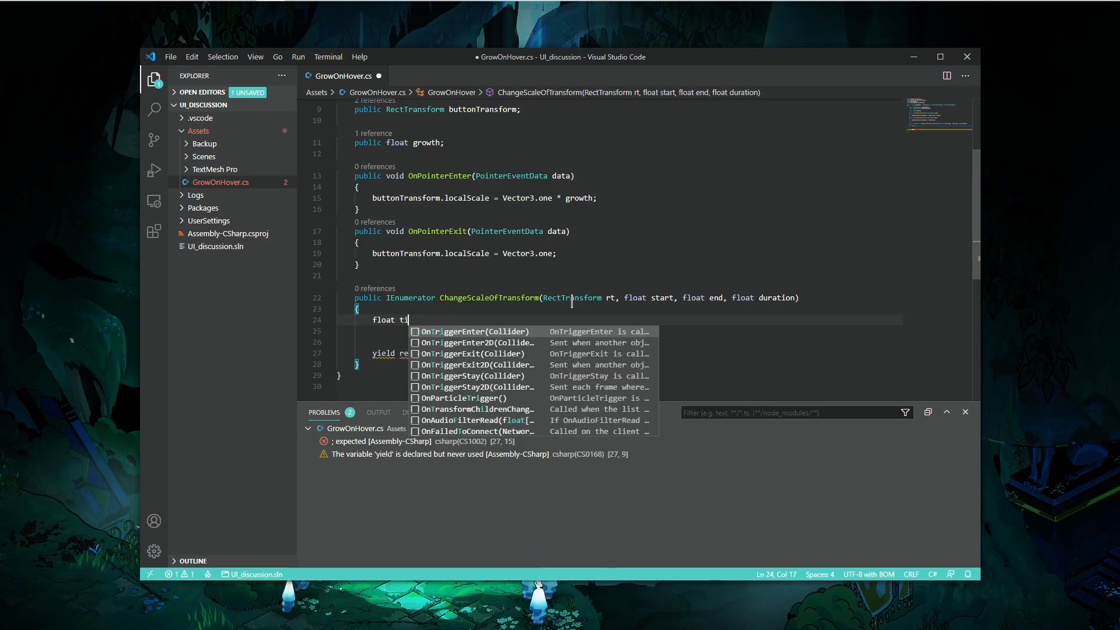
pyautogui.press('BackSpace')
pyautogui.press('BackSpace')
pyautogui.press('BackSpace')
pyautogui.write('curTime = 0f;')
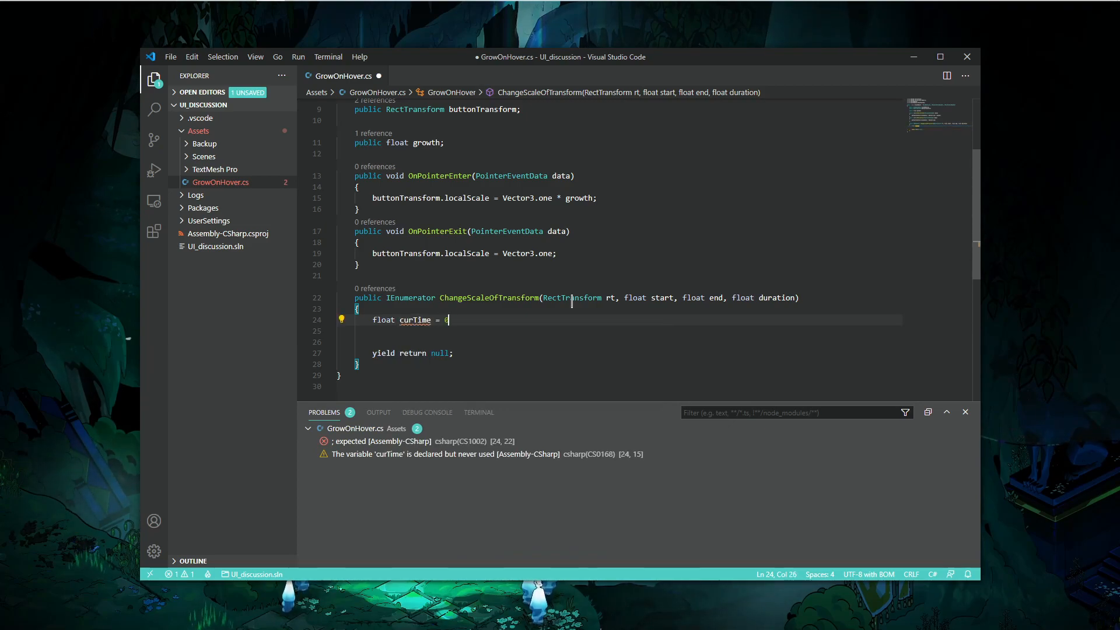
pyautogui.hotkey('ctrl', 's')
# - Add a while loop running while curTime < duration that increments curTime by Time.deltaTime
pyautogui.press('Down')
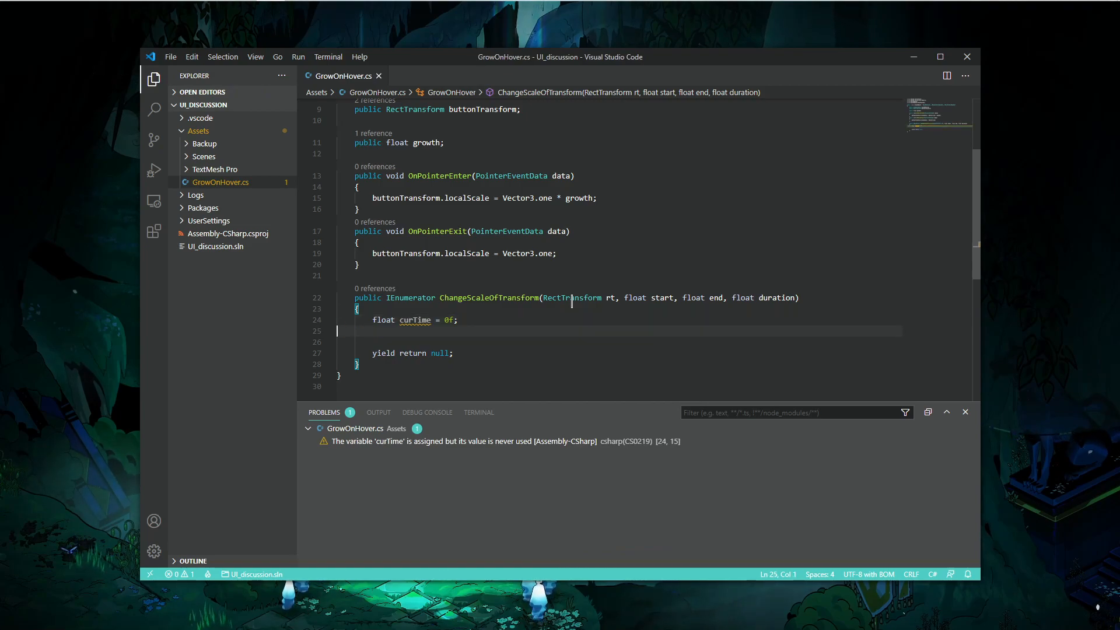
pyautogui.press('Return')
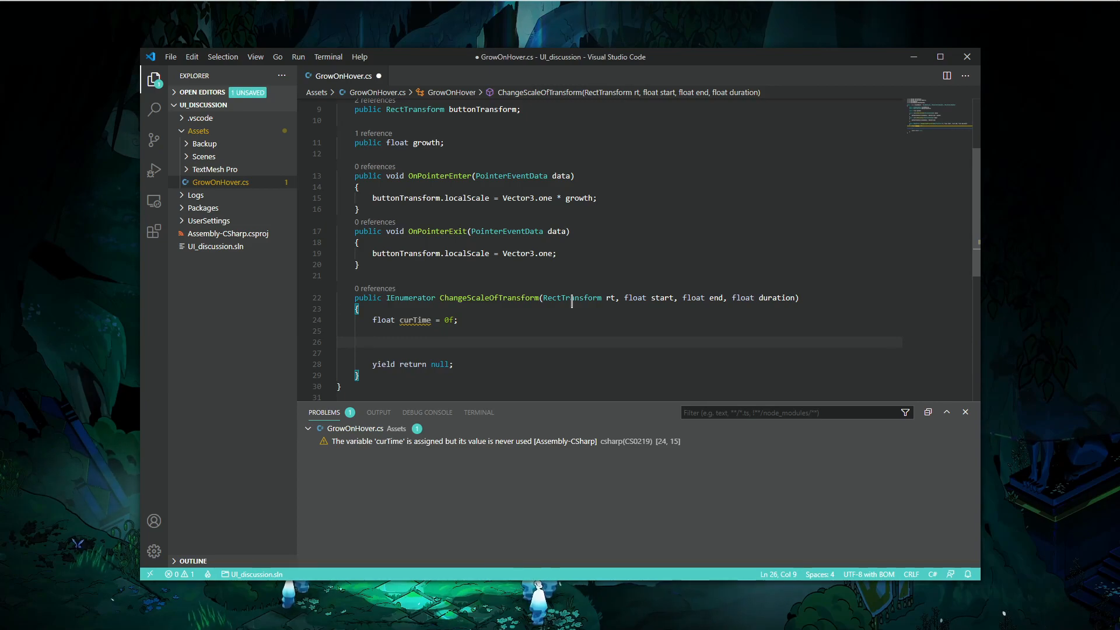
pyautogui.write('while')
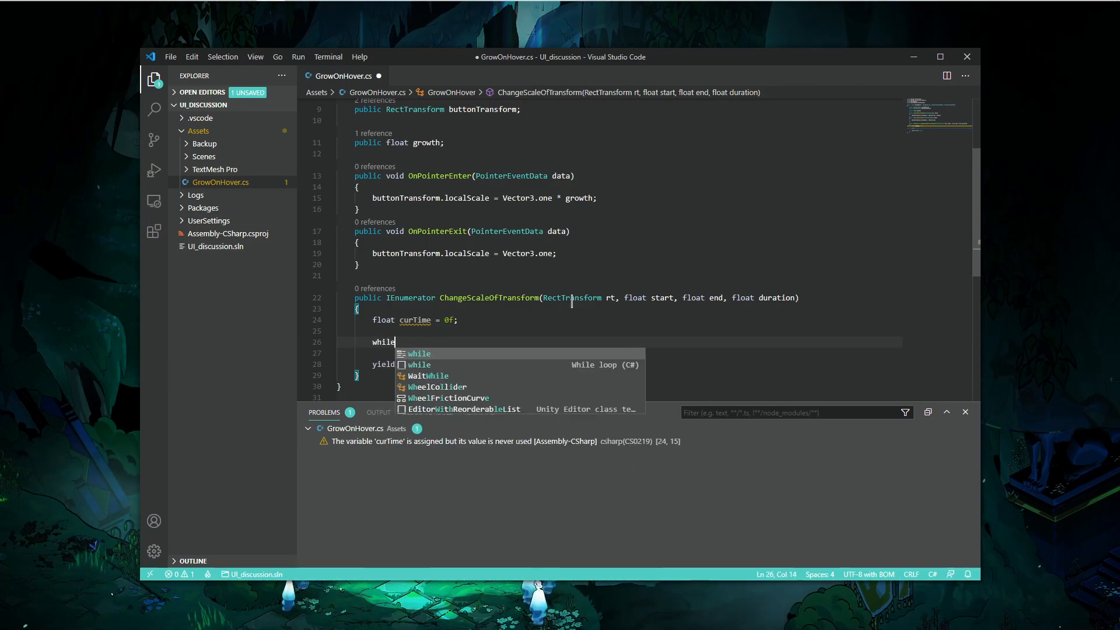
pyautogui.write(' (curTime < dur')
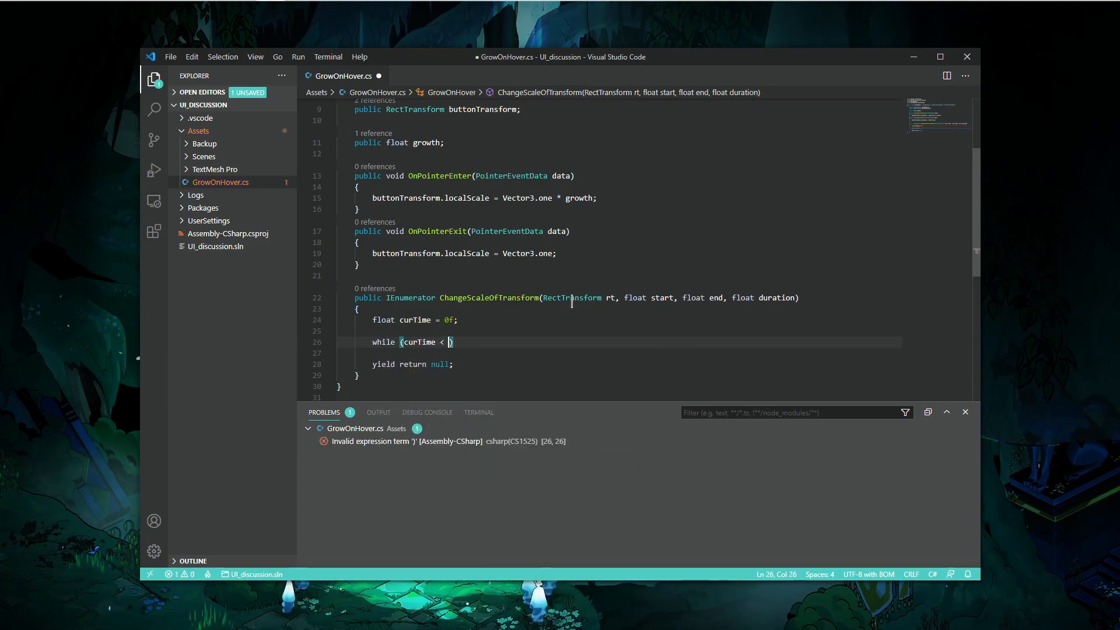
pyautogui.write('ation)')
pyautogui.press('Return')
pyautogui.write('{')
pyautogui.press('Return')
pyautogui.press('Return')
pyautogui.write('curT')
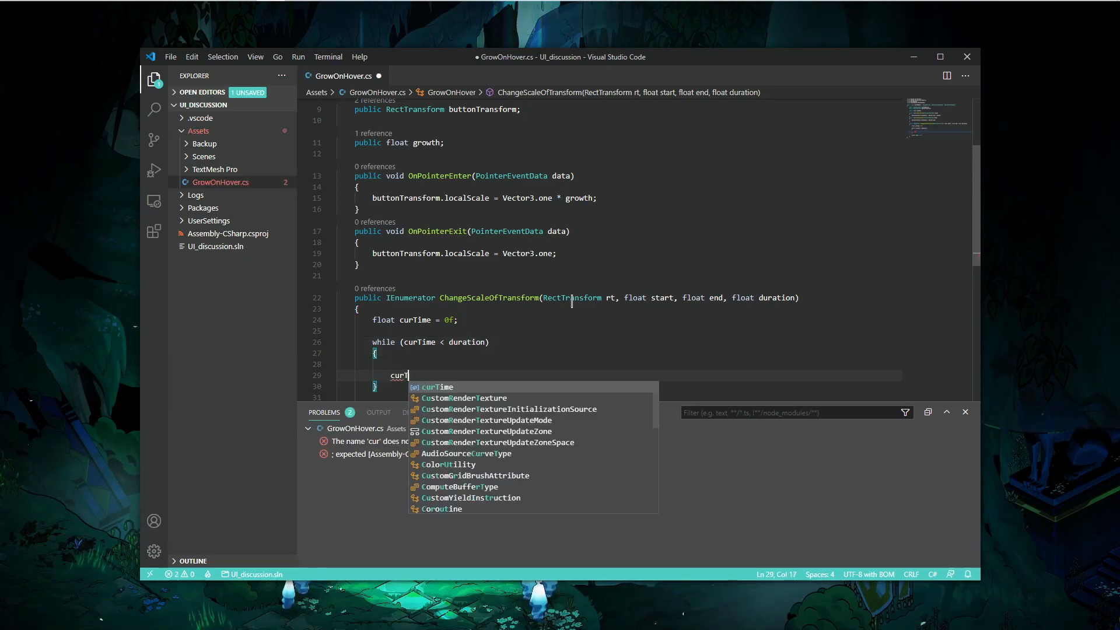
pyautogui.write('ime += Time.deltaTime;')
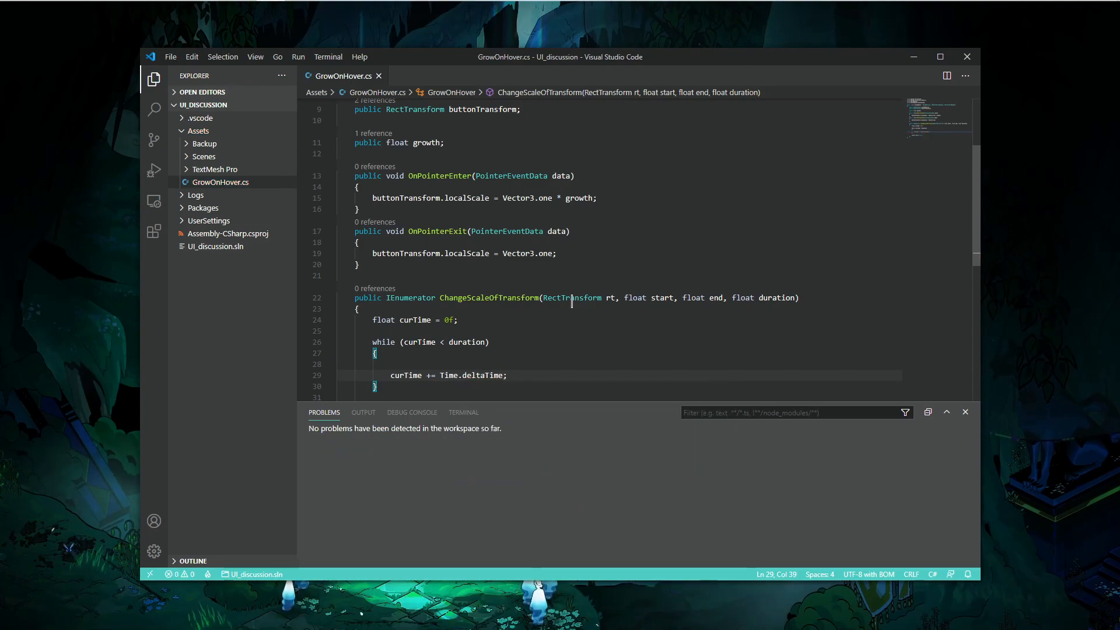
# - Add a yield return null statement inside the while loop after the increment and save the script
pyautogui.press('Return')
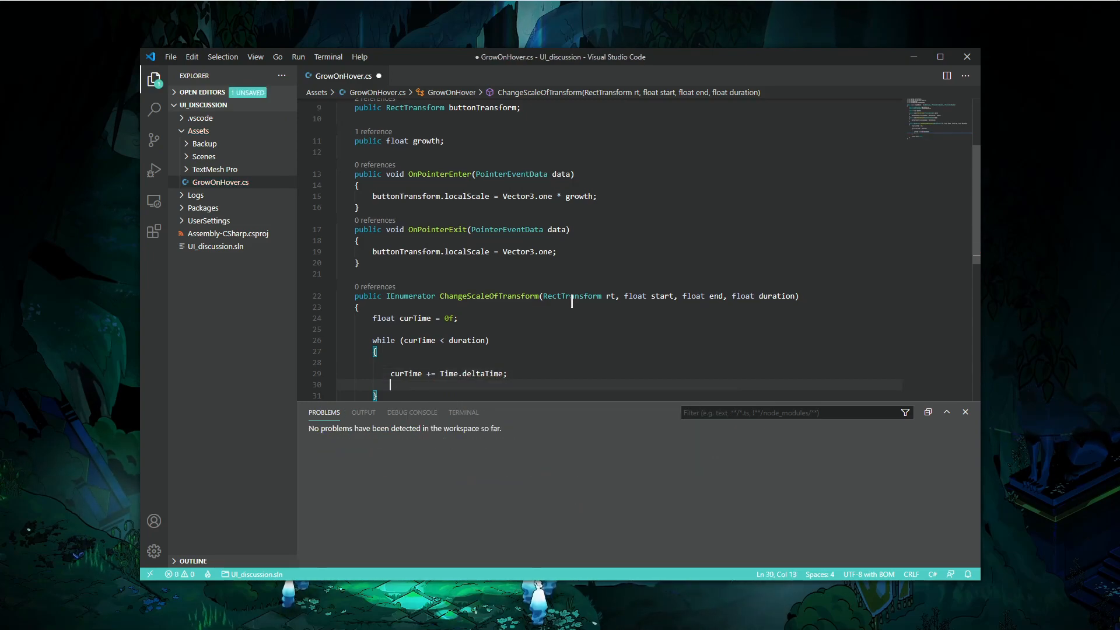
pyautogui.write('yield returnn')
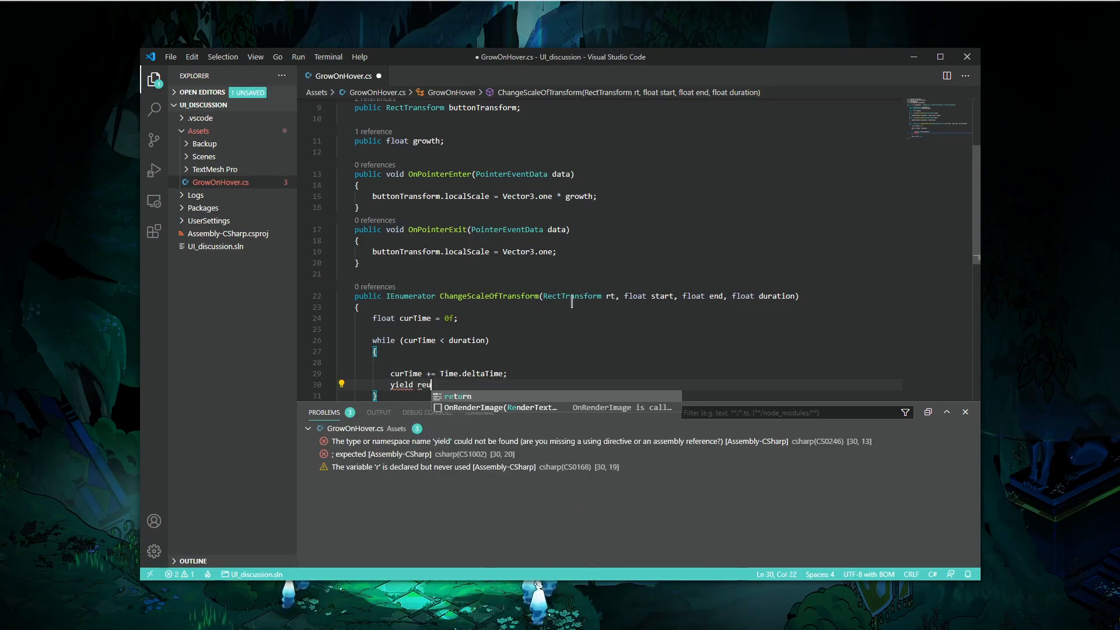
pyautogui.press('BackSpace')
pyautogui.write('null;')
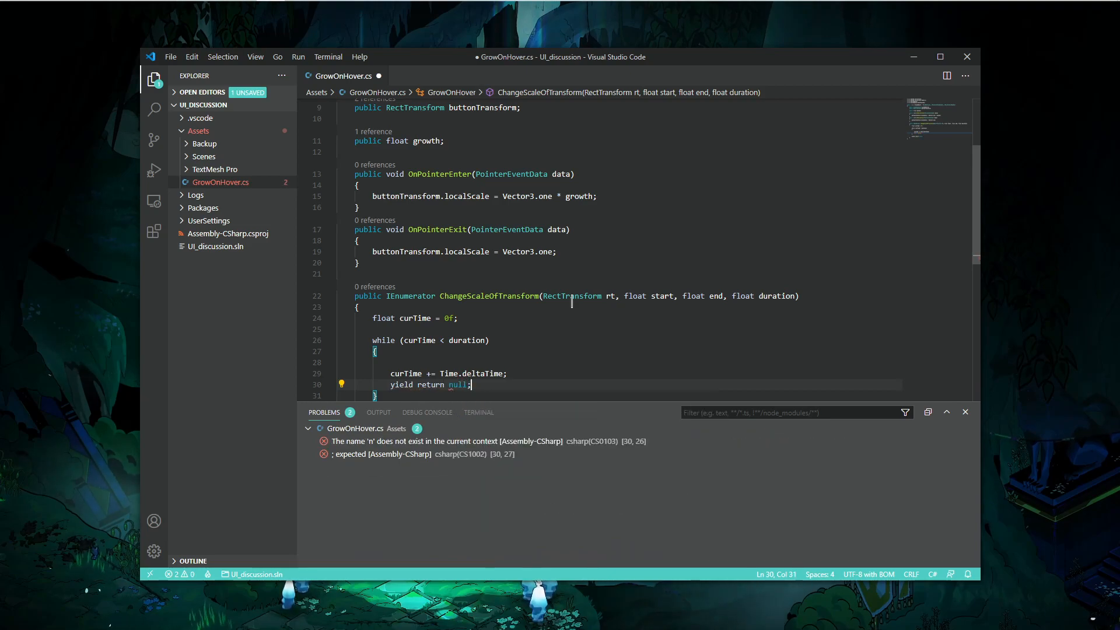
pyautogui.hotkey('ctrl', 's')
# - Start a new indented statement on the empty line at the top of the while loop body
pyautogui.scroll(-2, 577, 299)
pyautogui.click(492, 298)
pyautogui.press('Tab')
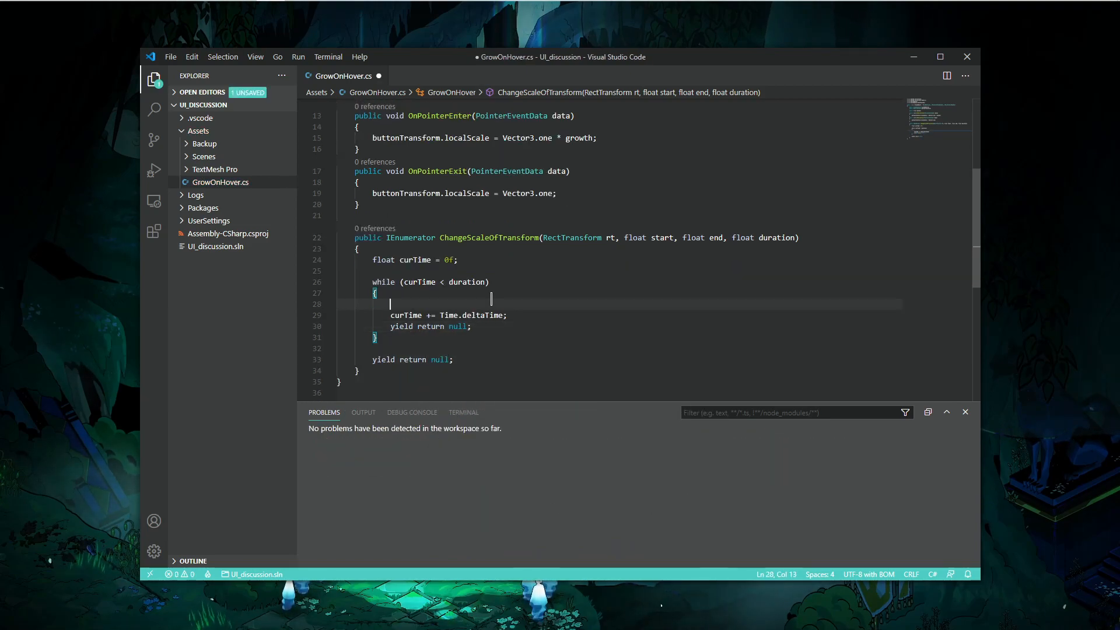
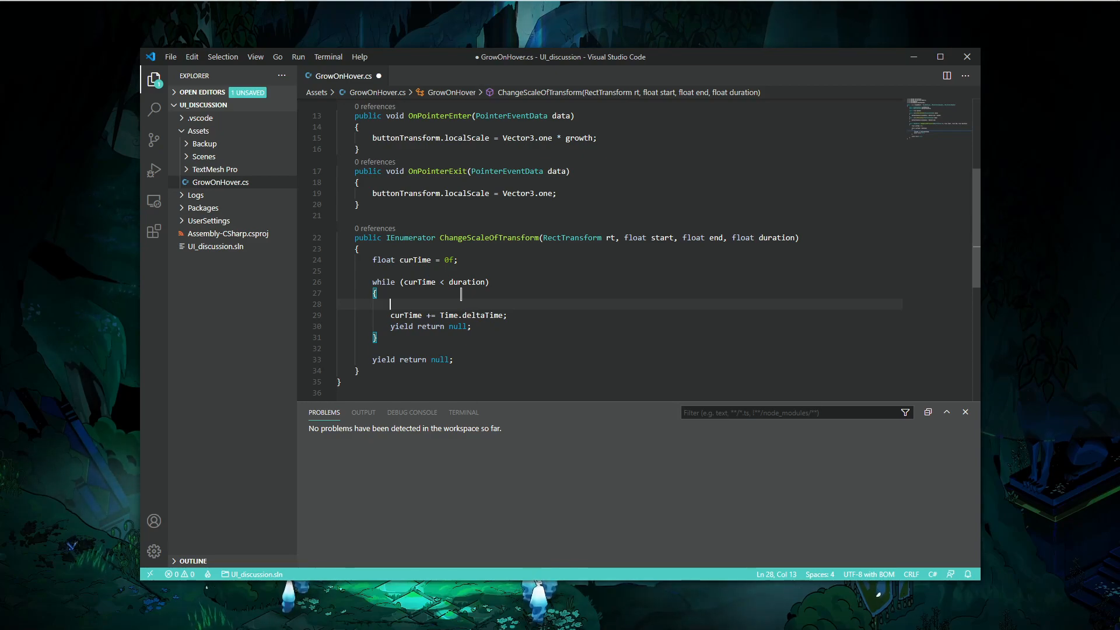
# - Declare float progress = curTime / duration at the top of the while loop body and add blank lines below it
pyautogui.write('float ')
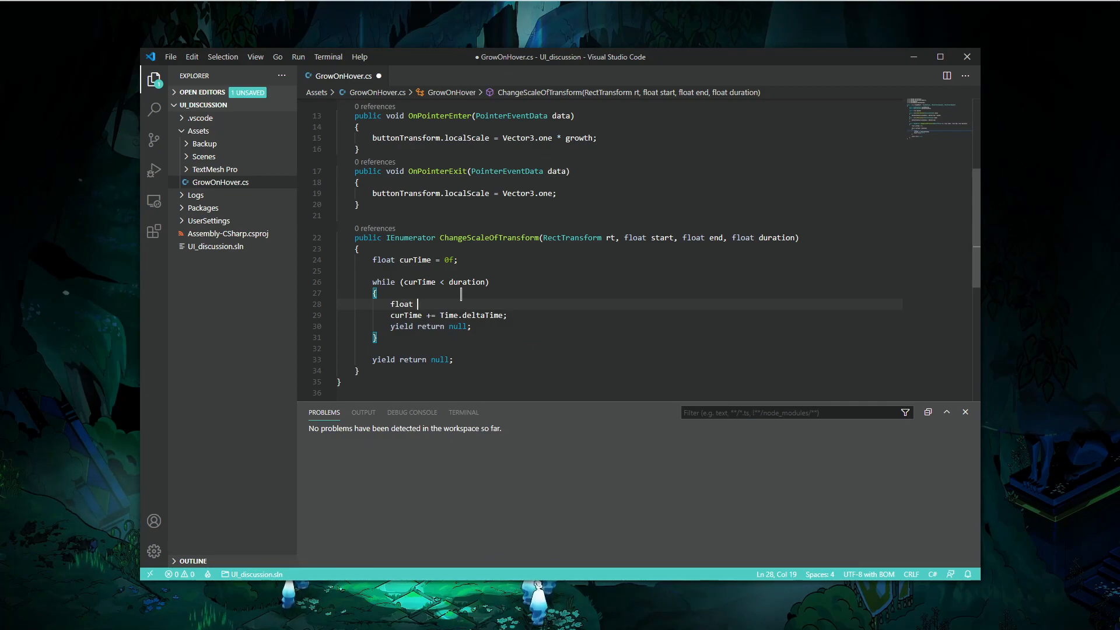
pyautogui.write('progress = cur')
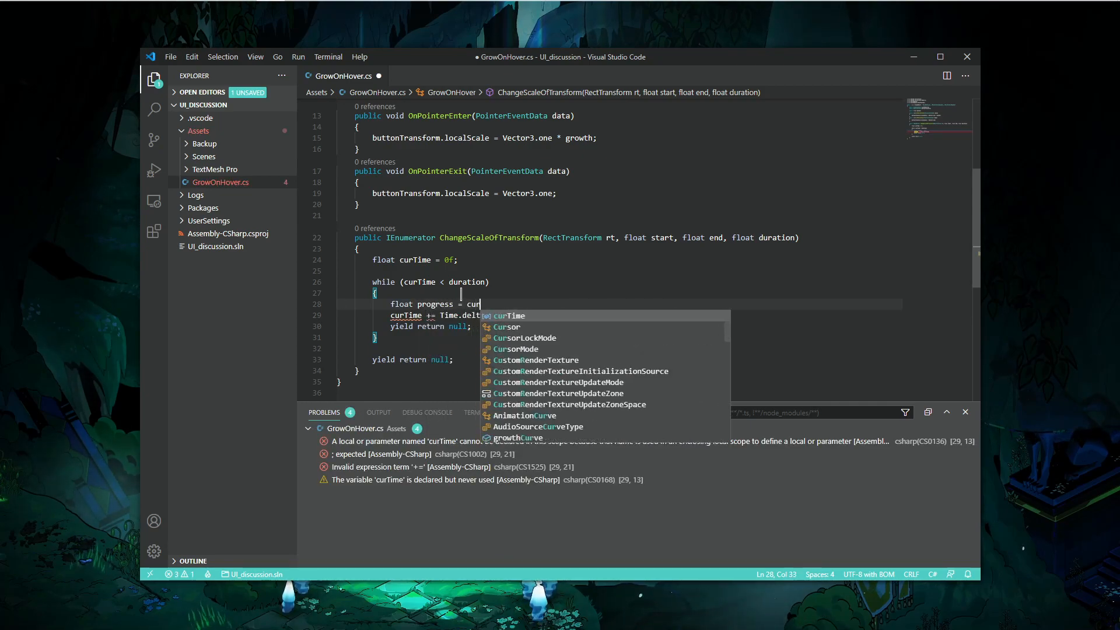
pyautogui.write('Time / duration;')
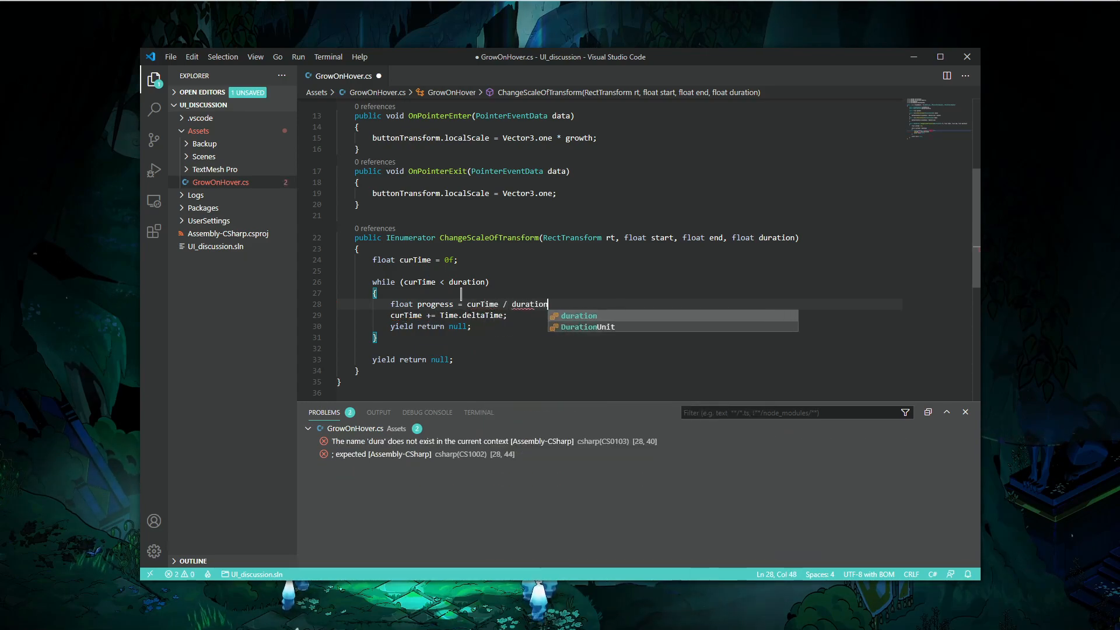
pyautogui.press('Return')
pyautogui.press('Return')
pyautogui.press('Return')
pyautogui.press('Up')
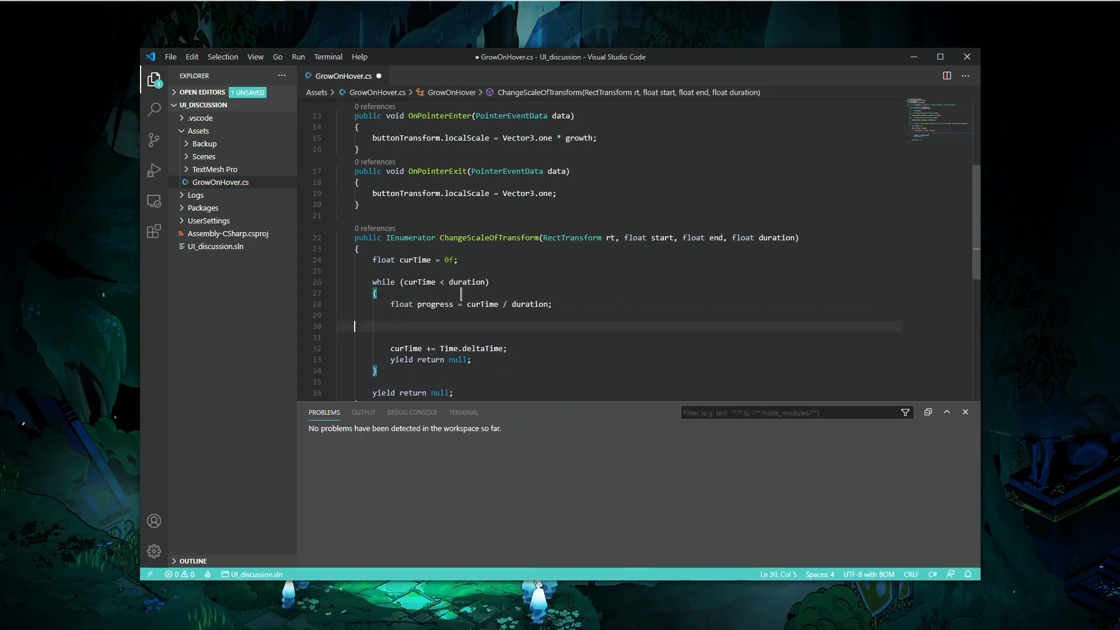
# - Add a growthCurve.Evaluate(progress) call below the progress line and save the script
pyautogui.scroll(5, 460, 293)
pyautogui.write('g')
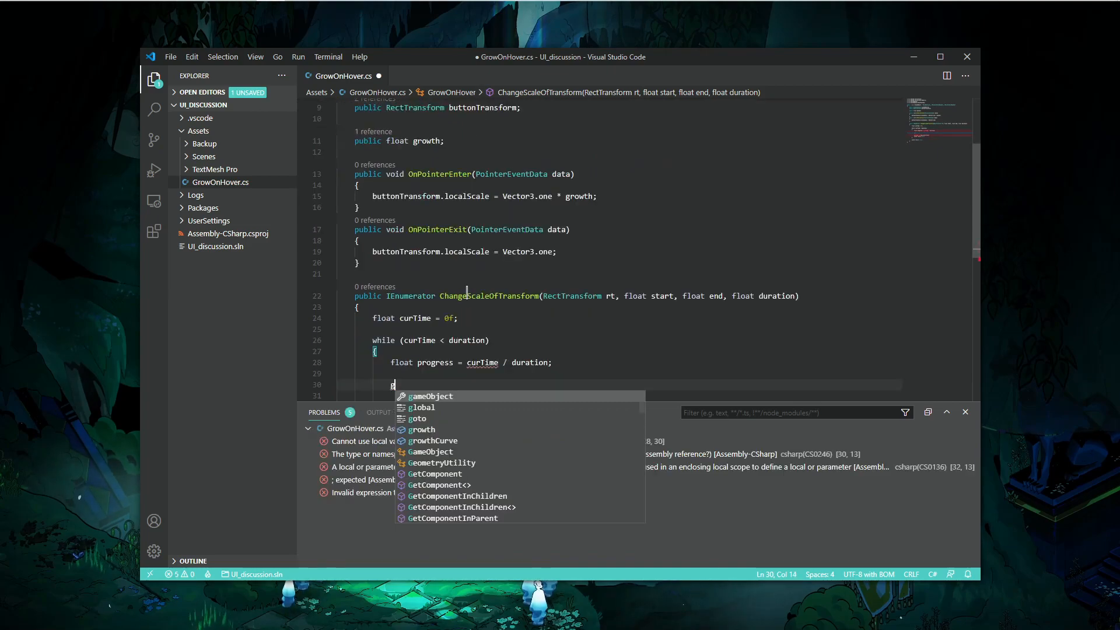
pyautogui.write('rowthCurve.')
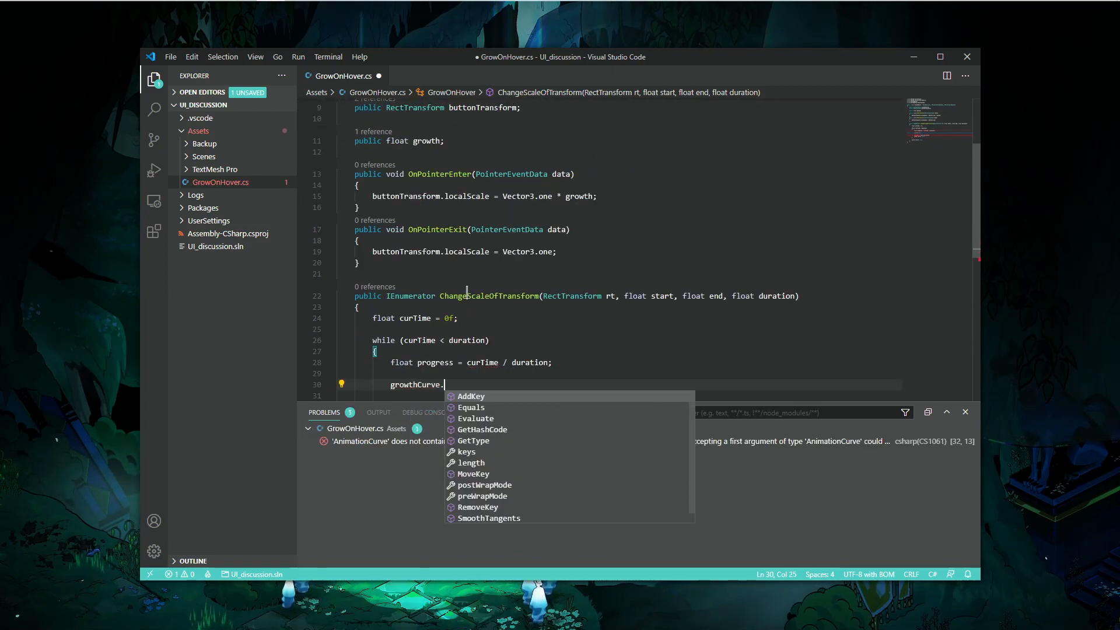
pyautogui.write('Evaluate(')
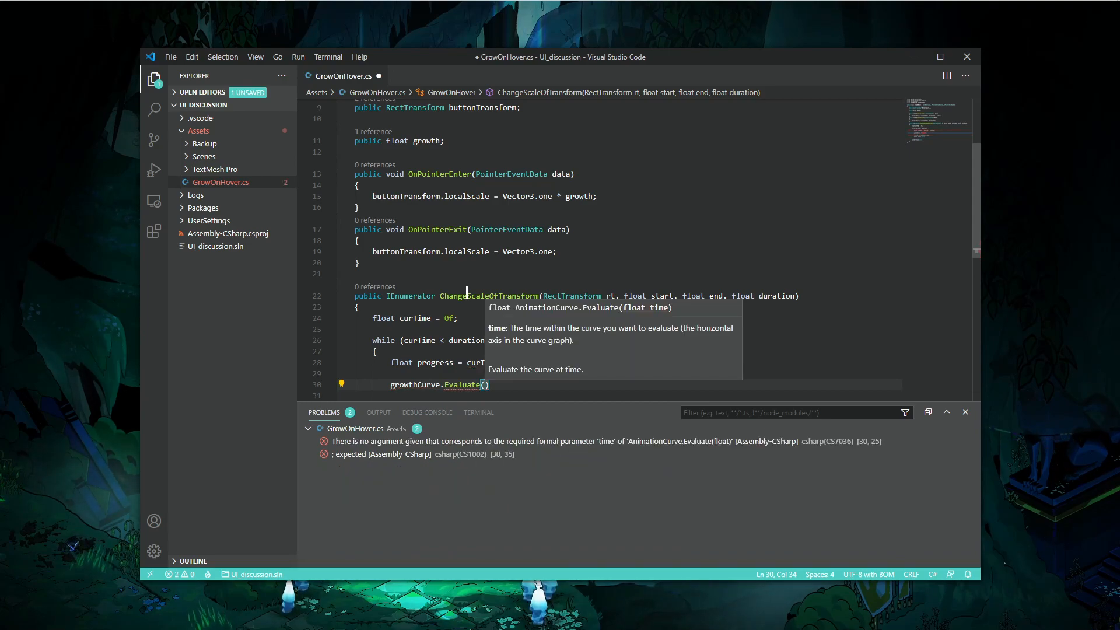
pyautogui.write('progress')
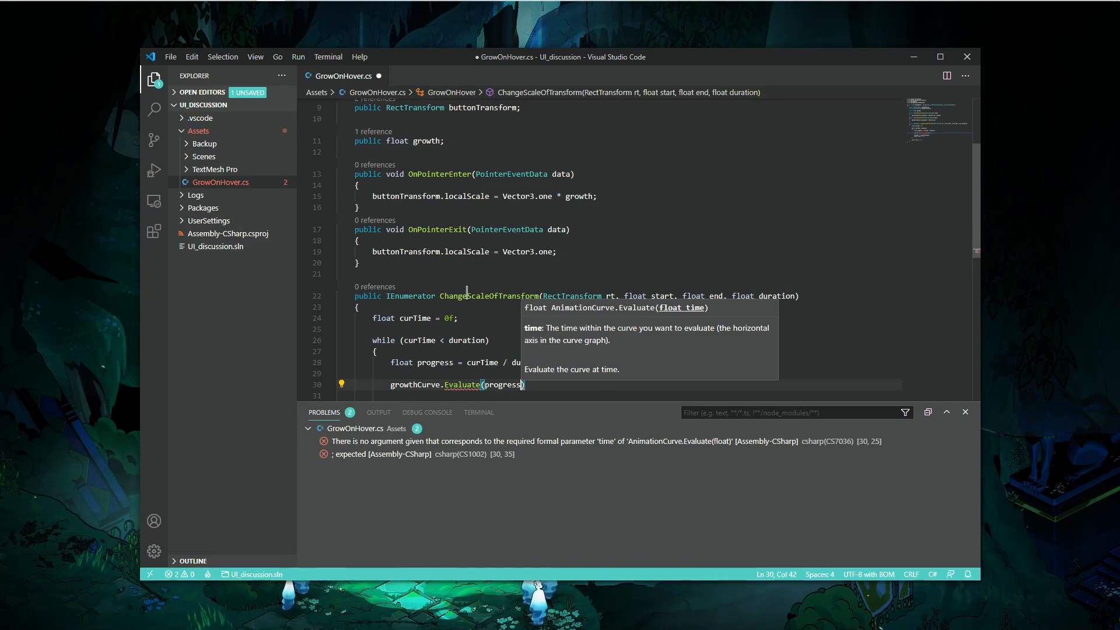
pyautogui.write(');')
pyautogui.hotkey('ctrl', 's')
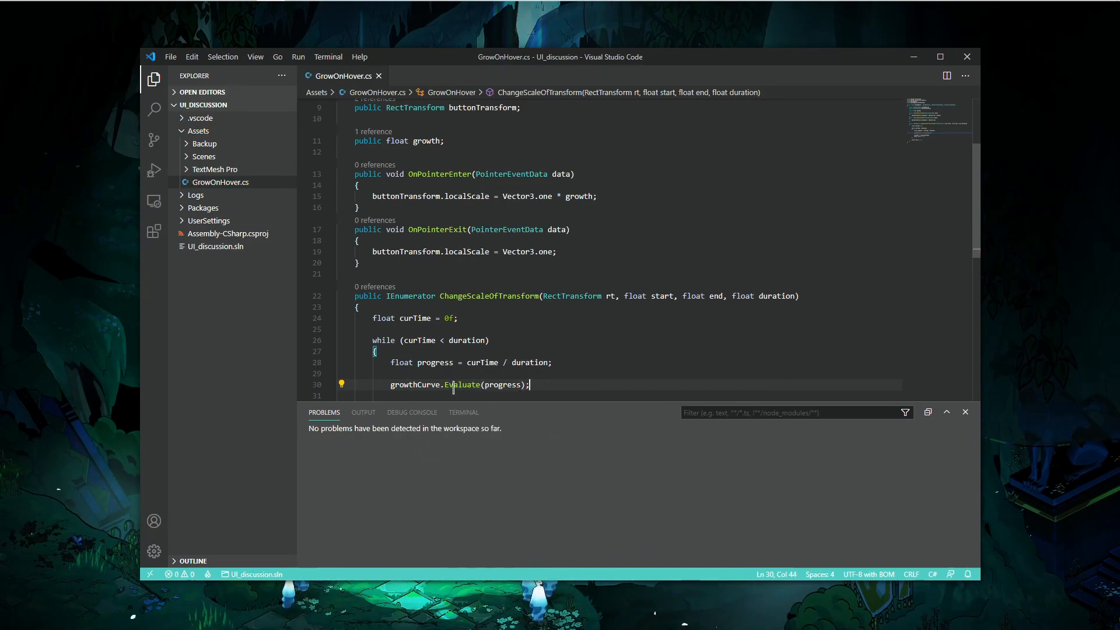
# - Start a Vector3.LerpUnclamped call above the Evaluate line with Vector3.one * start and Vector3.one * end as arguments
pyautogui.press('Home')
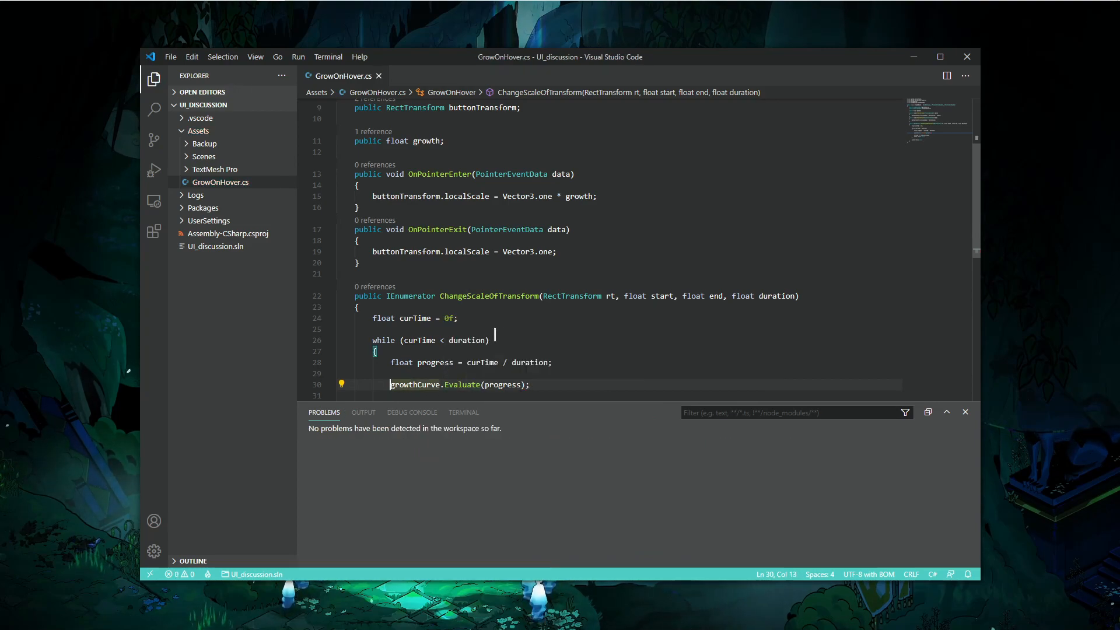
pyautogui.scroll(-3, 483, 340)
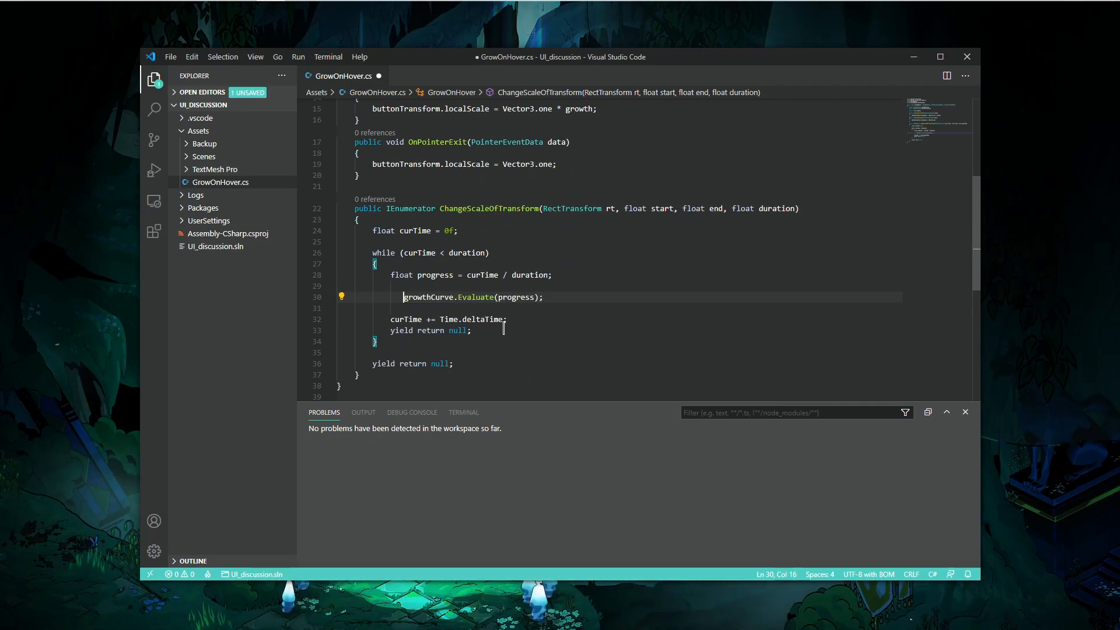
pyautogui.press('Return')
pyautogui.press('Return')
pyautogui.press('Up')
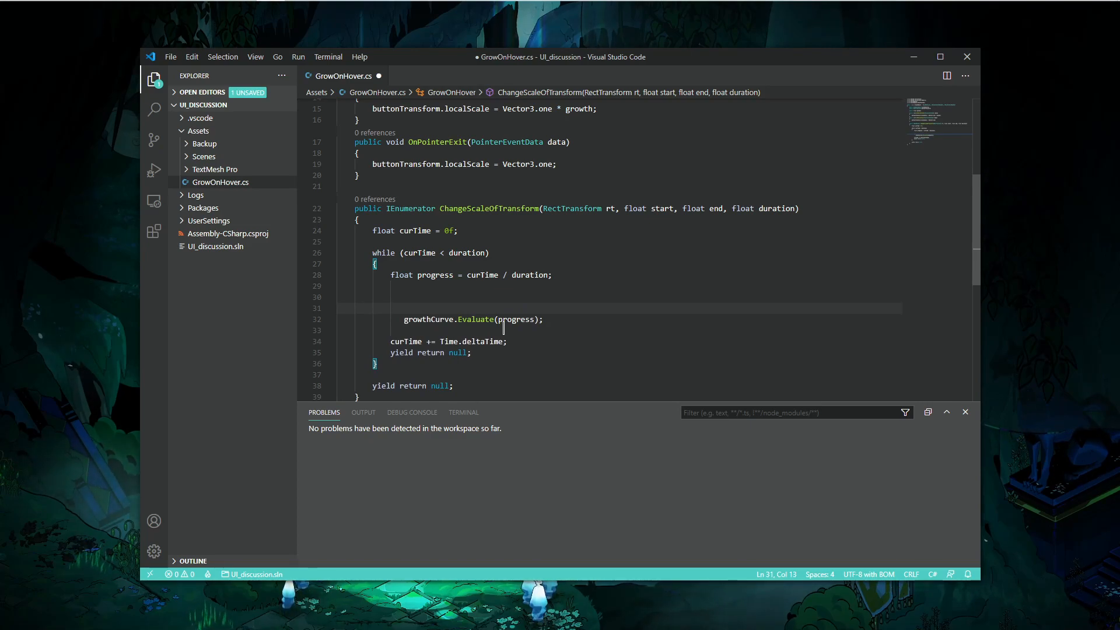
pyautogui.write('Vector3.l')
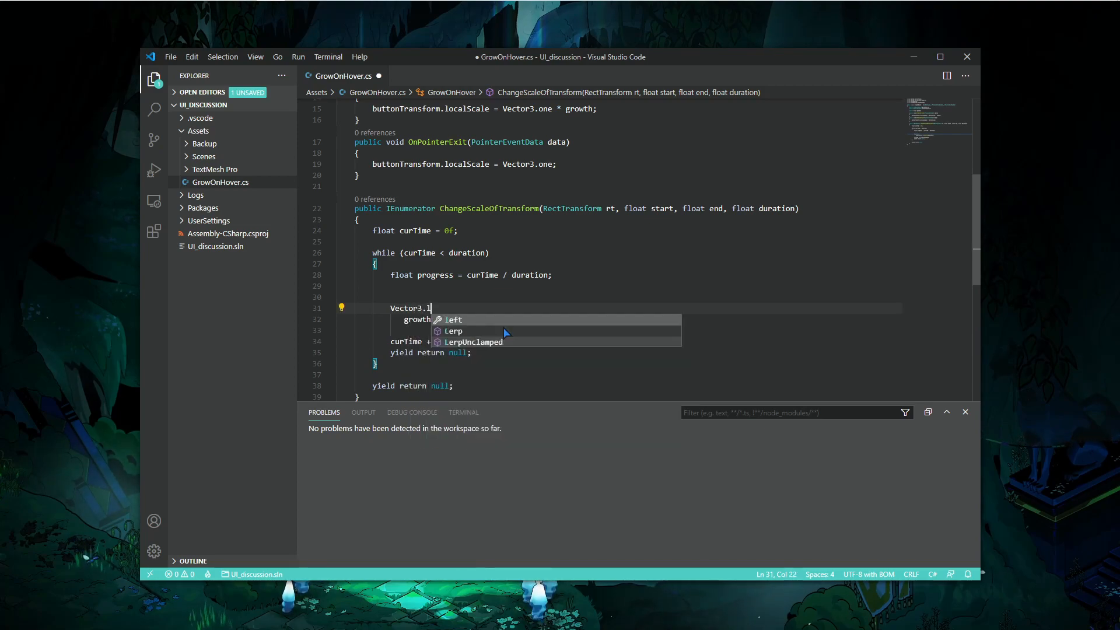
pyautogui.press('BackSpace')
pyautogui.write('LerpUnc')
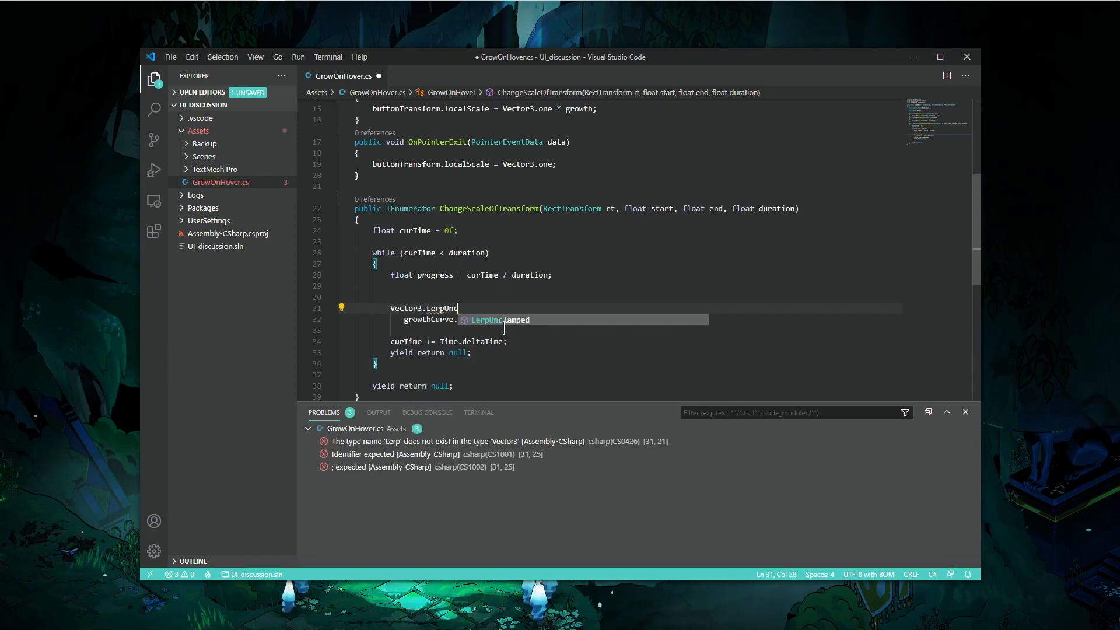
pyautogui.press('Tab')
pyautogui.write('(')
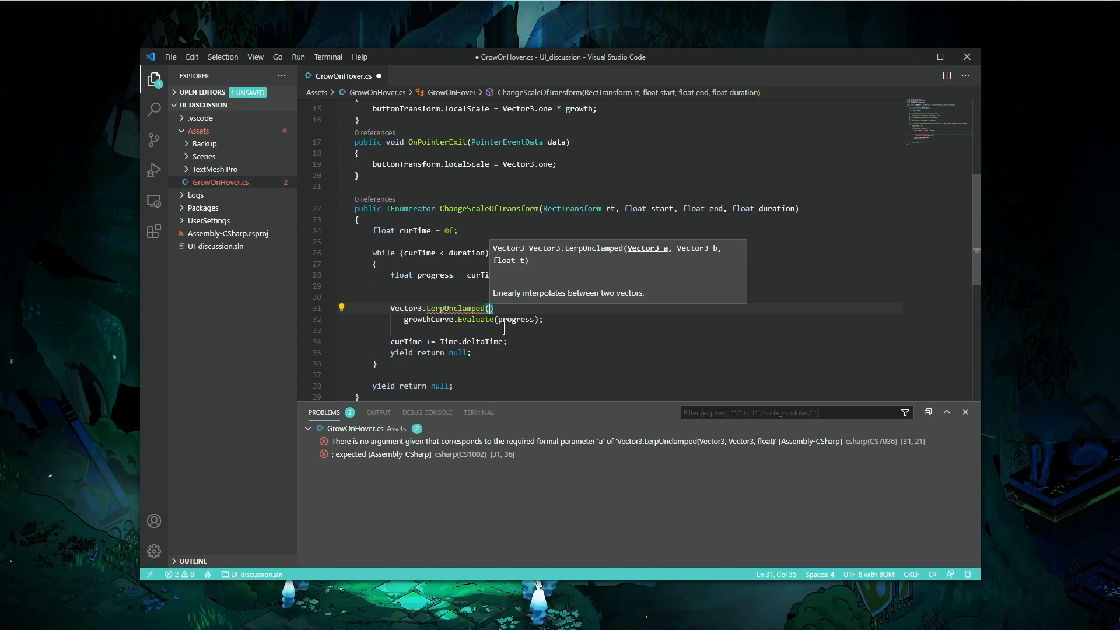
pyautogui.write('Vector3')
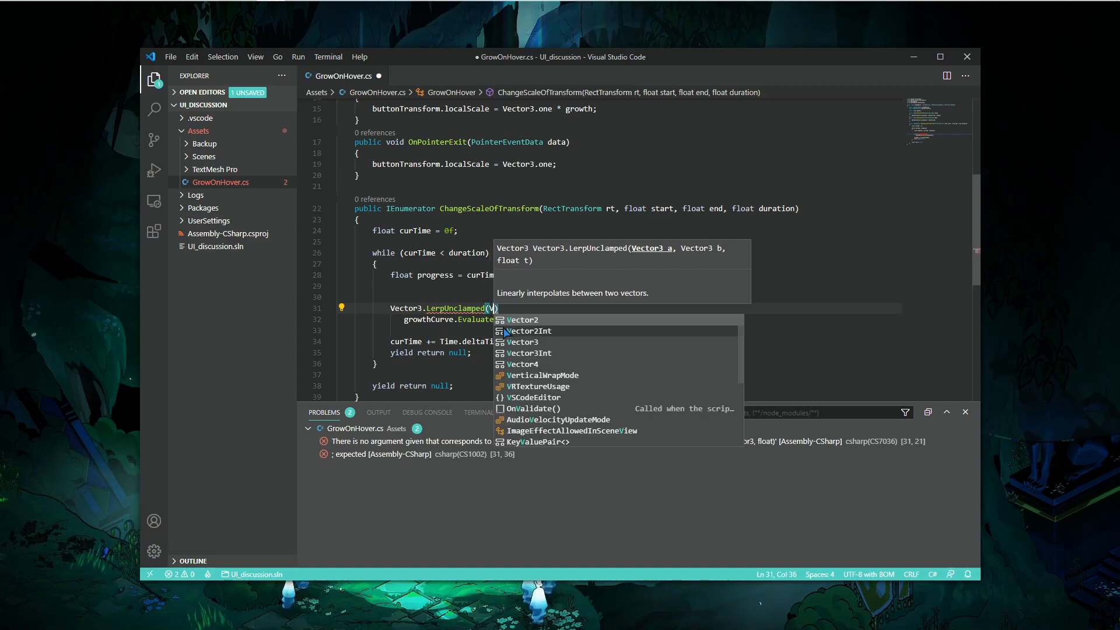
pyautogui.write('.one * star')
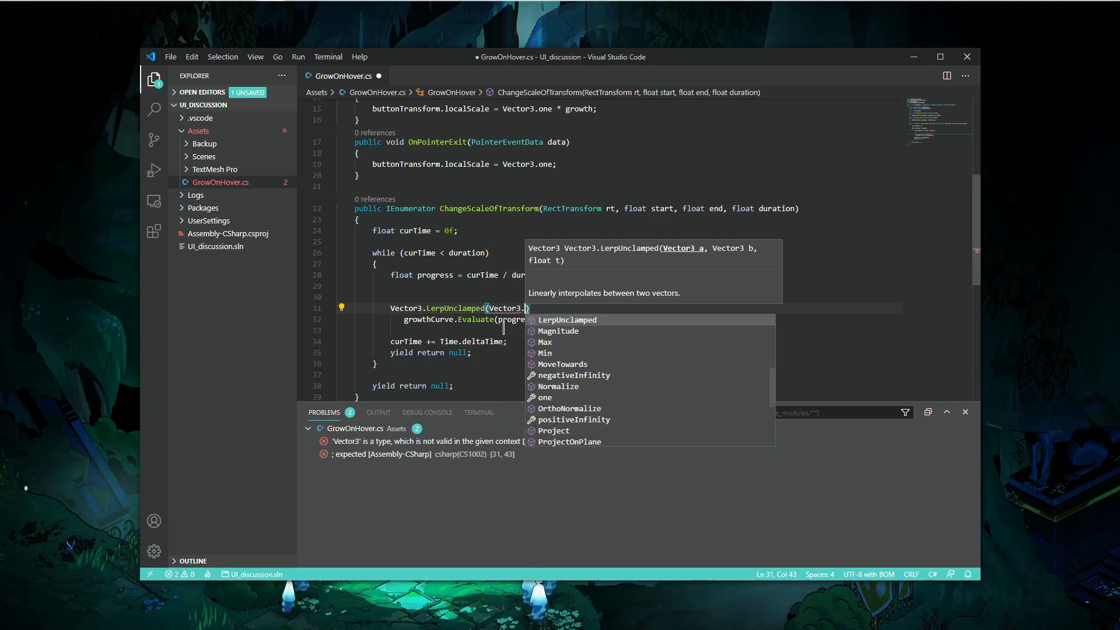
pyautogui.write('t, Vector3.')
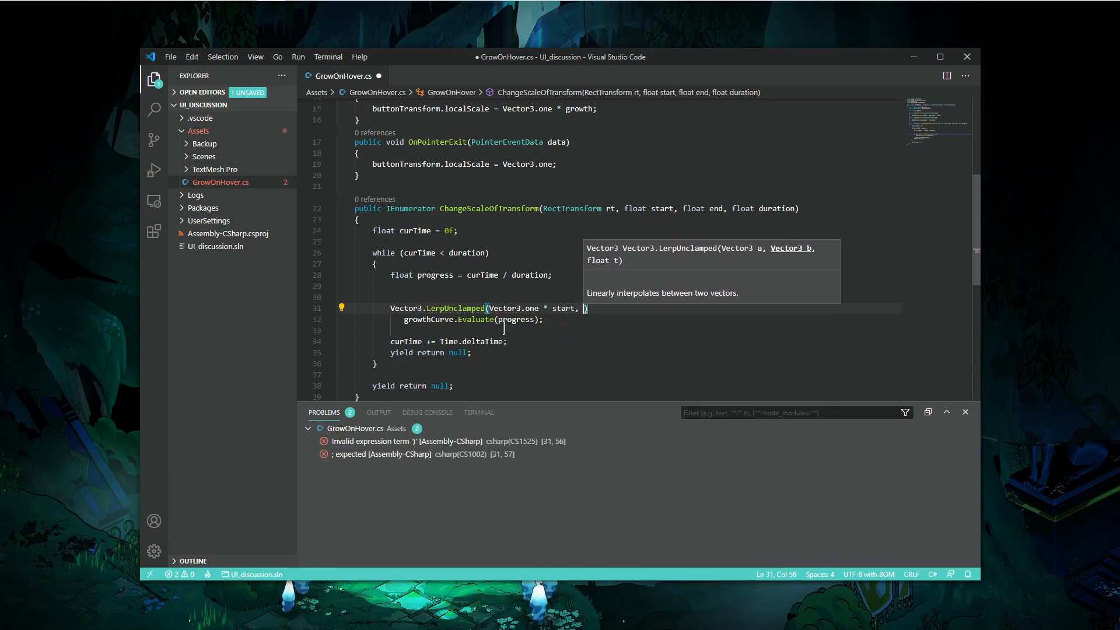
pyautogui.write('one * end,')
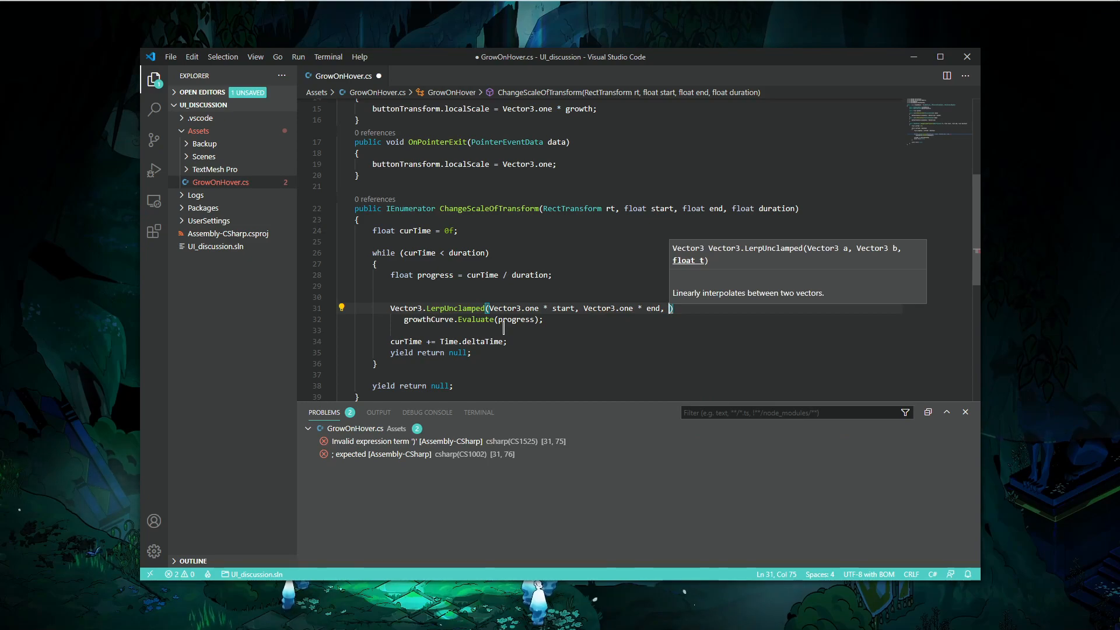
# - Move the growthCurve.Evaluate(progress) call into LerpUnclamped as its third argument and terminate the statement
pyautogui.moveTo(404, 320); pyautogui.dragTo(539, 323)
pyautogui.hotkey('ctrl', 'x')
pyautogui.click(669, 308)
pyautogui.hotkey('ctrl', 'v')
pyautogui.write(';')
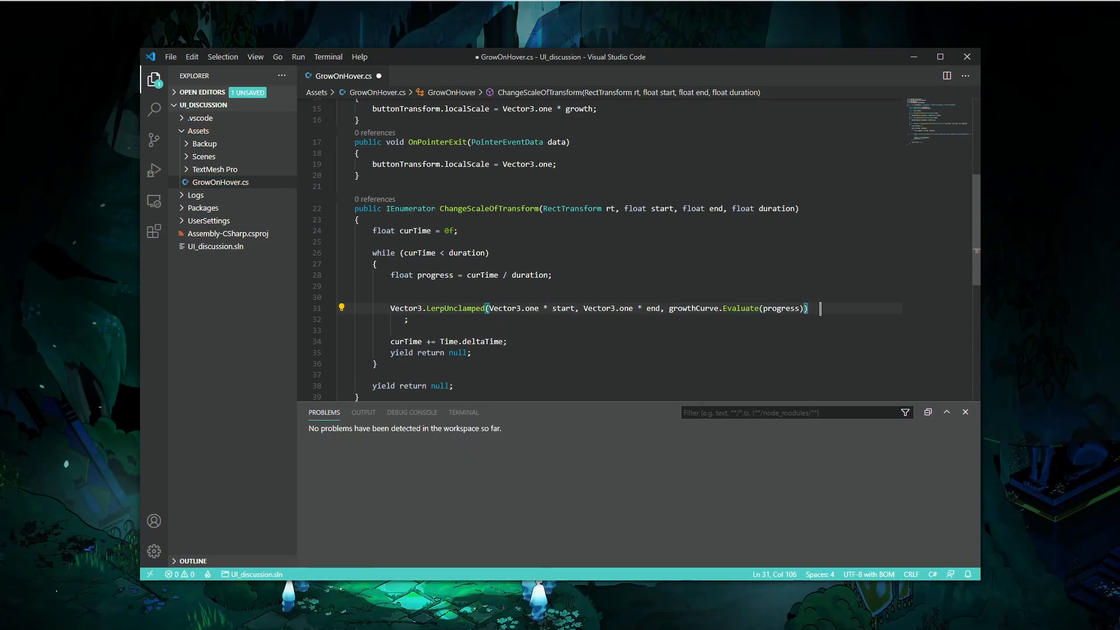
# - Delete the leftover line and extra blank line around the LerpUnclamped statement and save the script
pyautogui.press('Down')
pyautogui.hotkey('shift', 'Up')
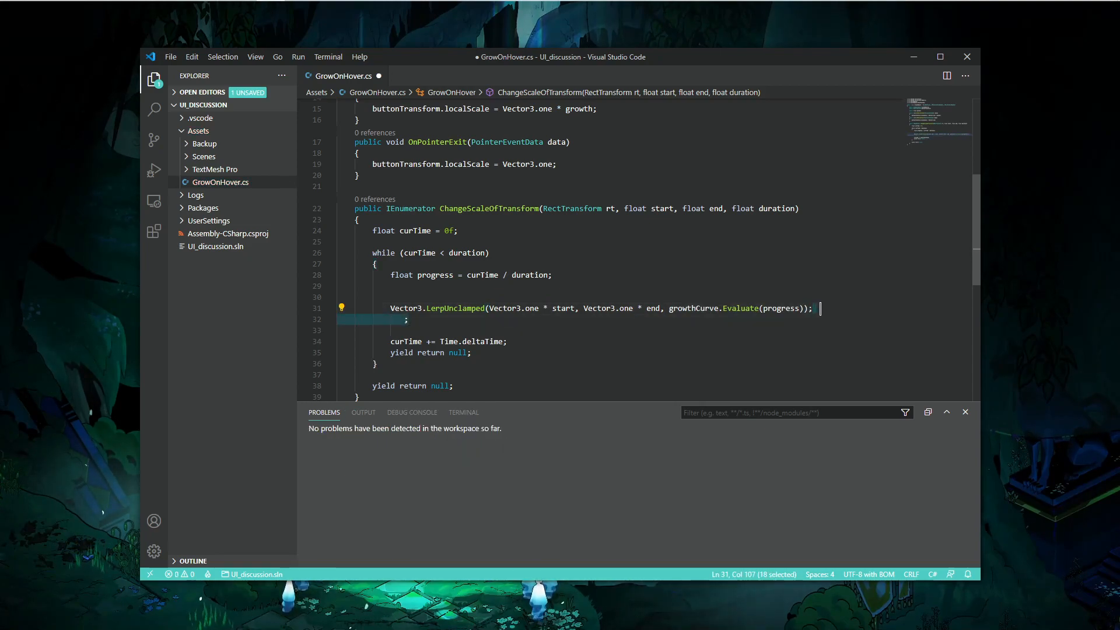
pyautogui.press('BackSpace')
pyautogui.press('Up')
pyautogui.press('BackSpace')
pyautogui.press('BackSpace')
pyautogui.press('BackSpace')
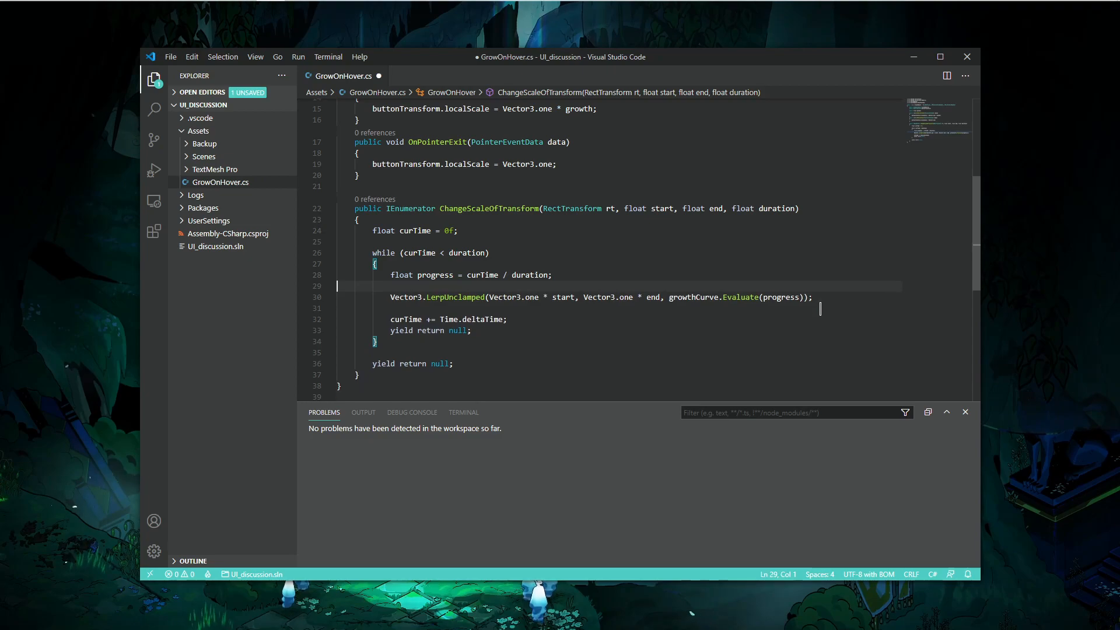
pyautogui.hotkey('ctrl', 's')
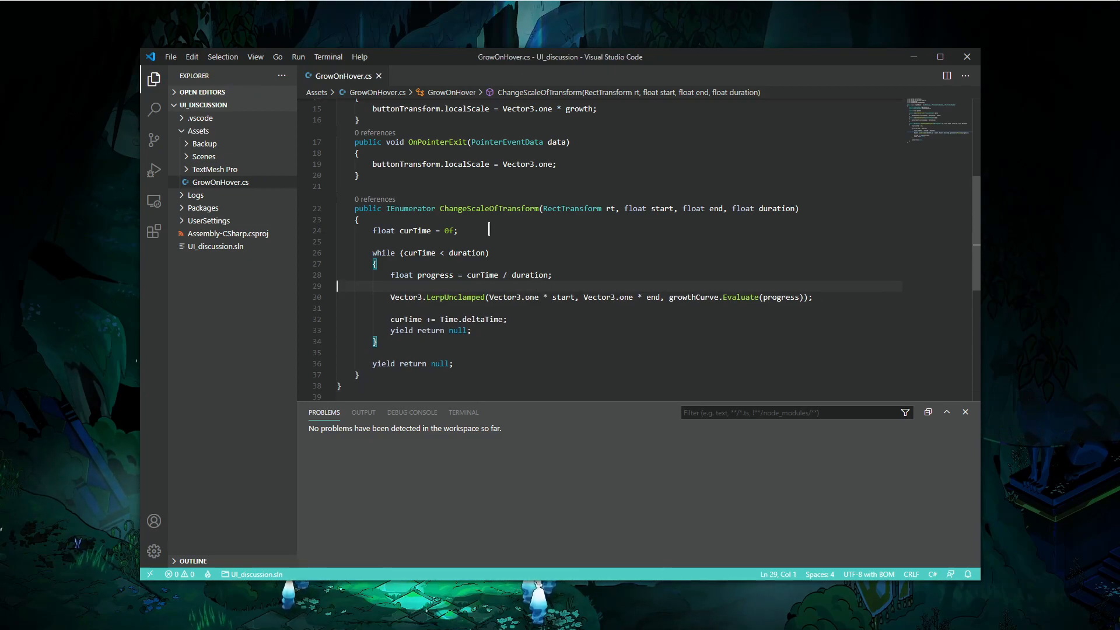
# - Remove the trailing space after the OnPointerExit scale reset line and save
pyautogui.click(567, 168)
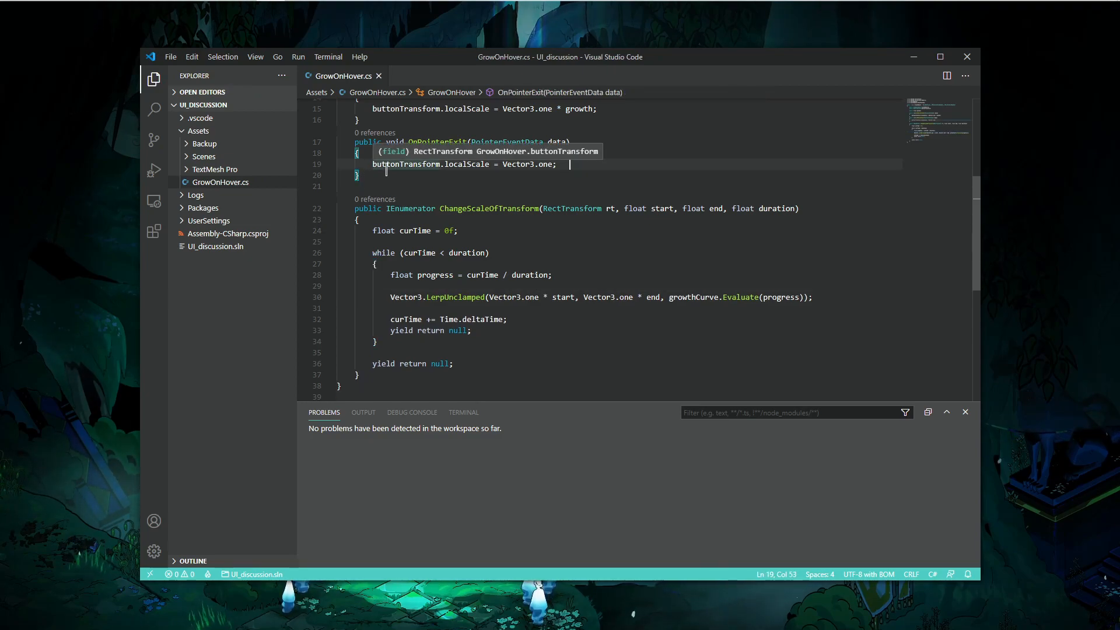
pyautogui.scroll(3, 458, 213)
pyautogui.press('BackSpace')
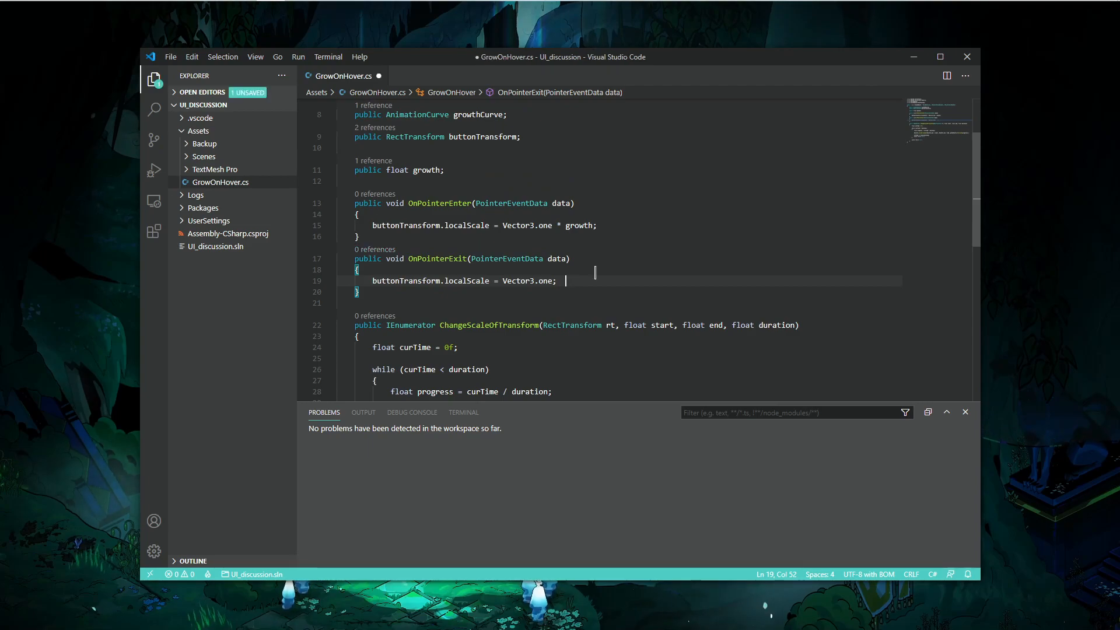
pyautogui.hotkey('ctrl', 's')
# - Replace the OnPointerEnter scale assignment with StartCoroutine(ChangeScaleOfTransform(buttonTransform, 1.0f, growth, 1.0f))
pyautogui.moveTo(373, 225); pyautogui.dragTo(656, 222)
pyautogui.press('BackSpace')
pyautogui.write('StartCo')
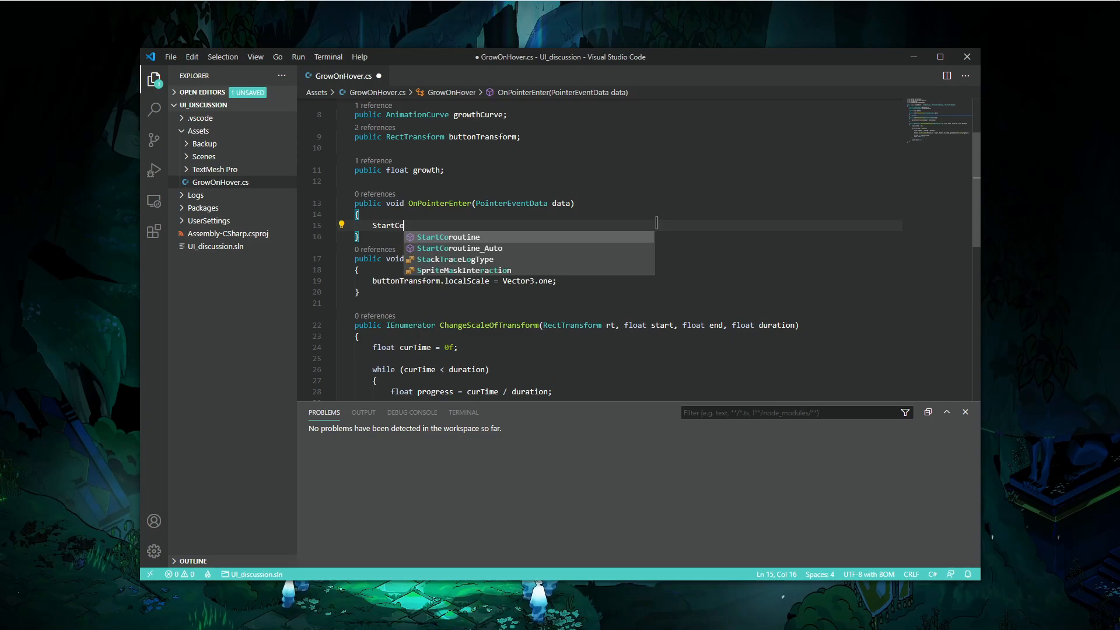
pyautogui.press('Tab')
pyautogui.write('(ChangeScaleOfTransform')
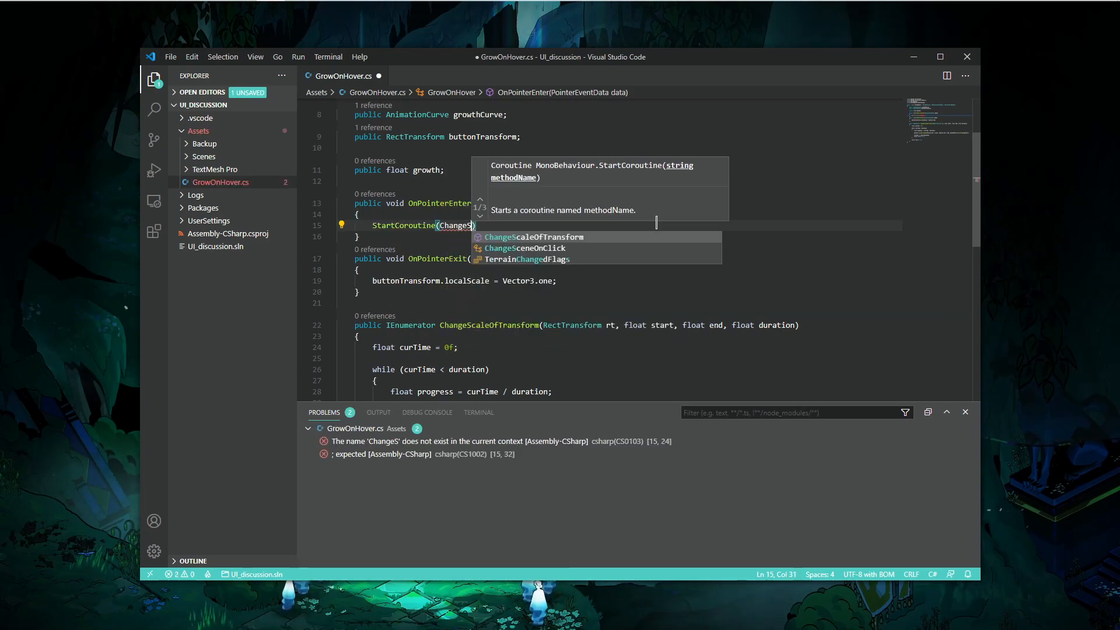
pyautogui.write('(')
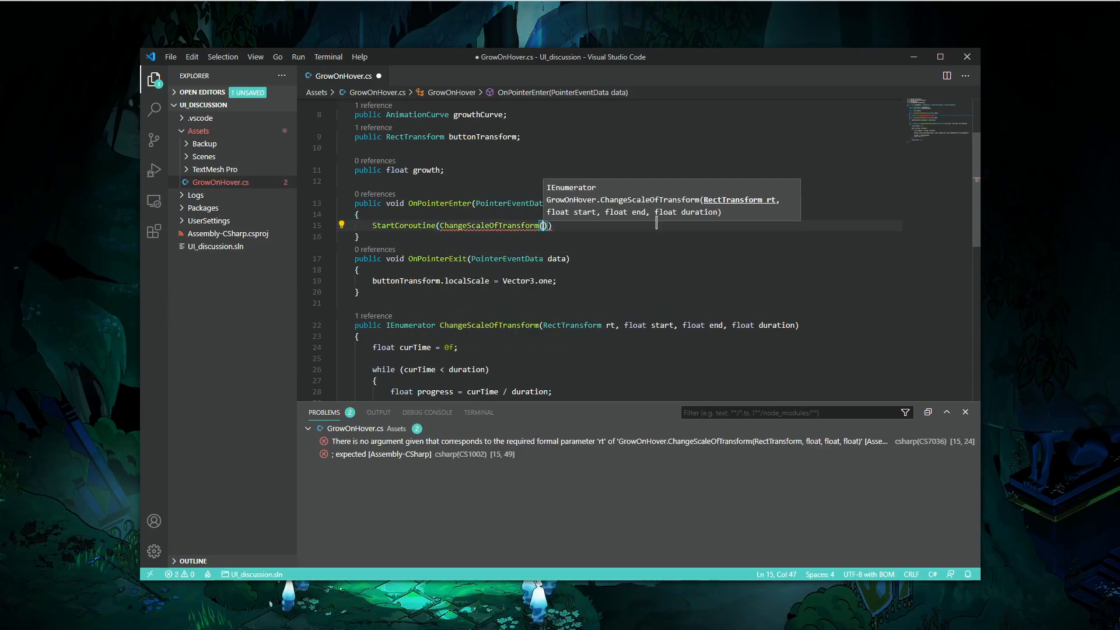
pyautogui.write('buttonTransform, ')
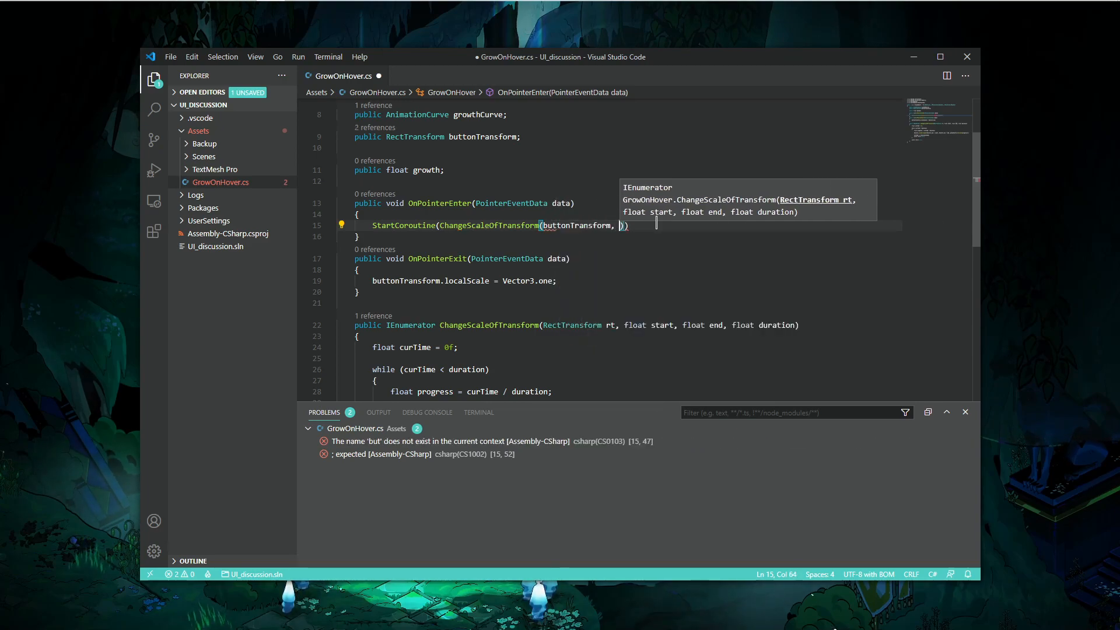
pyautogui.write('1.0f, ')
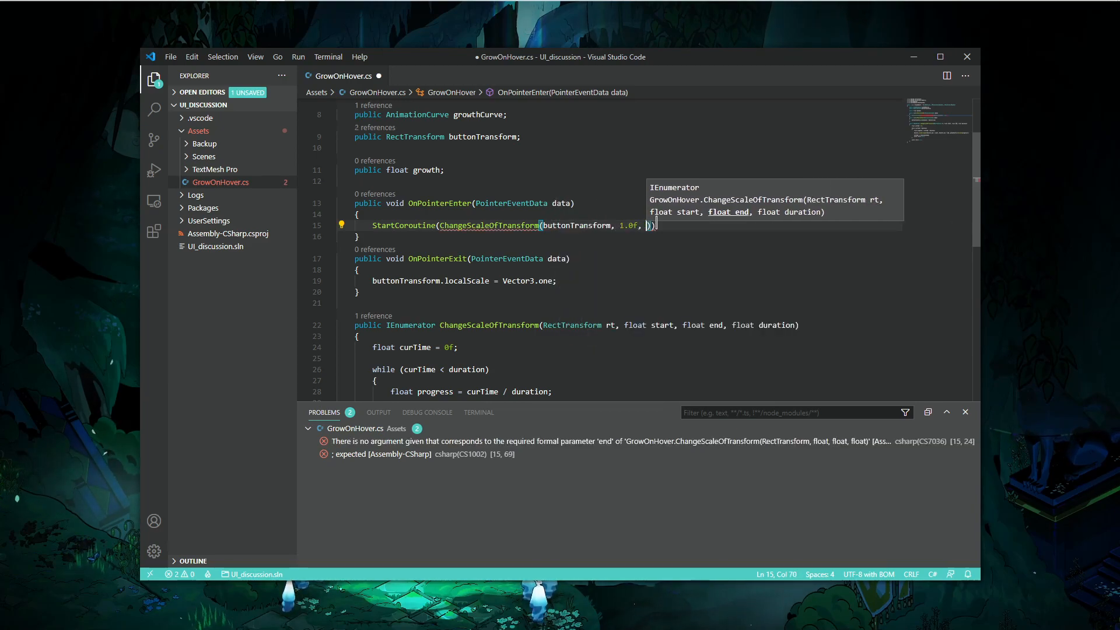
pyautogui.write('growth, ')
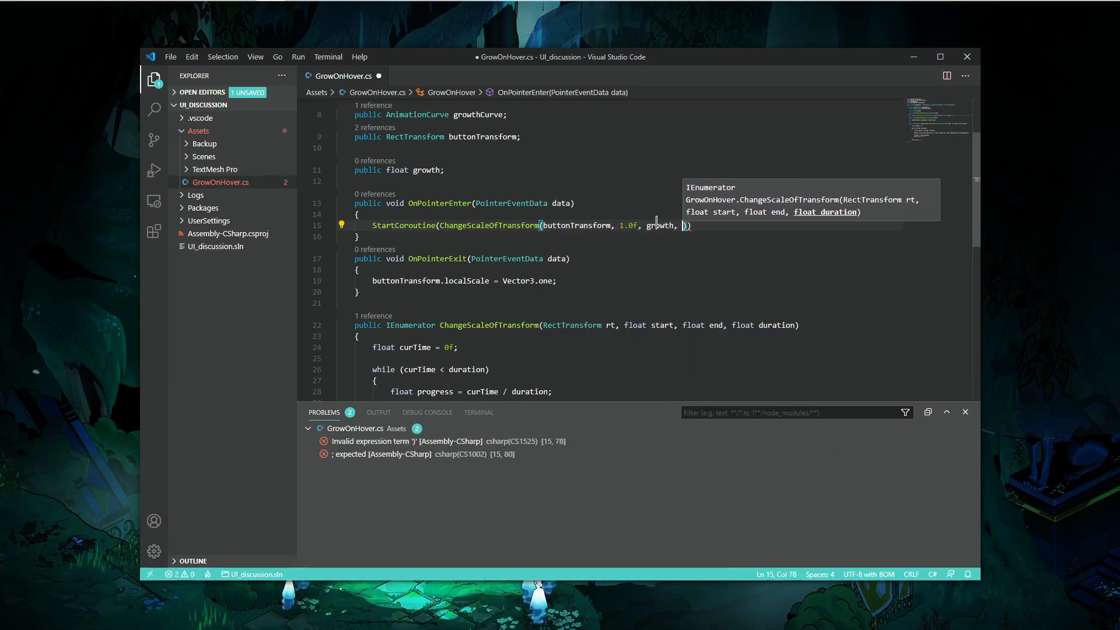
pyautogui.write('1.0f')
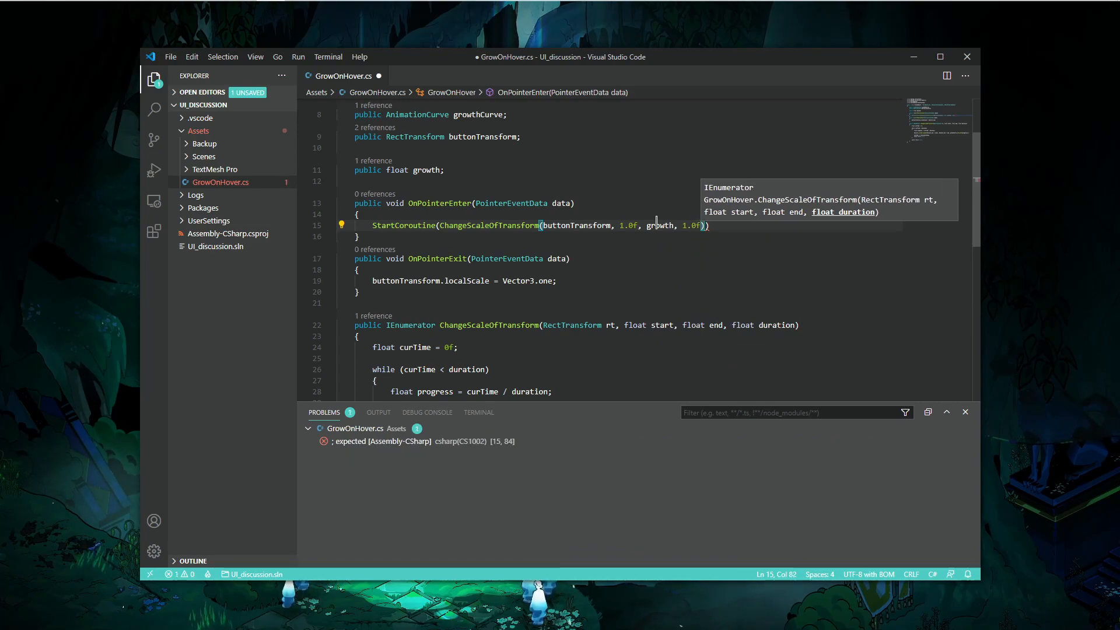
# - Set the coroutine's duration argument to 5.0f, end the statement with a semicolon, and save the script
pyautogui.press('Escape')
pyautogui.press('Left')
pyautogui.press('Left')
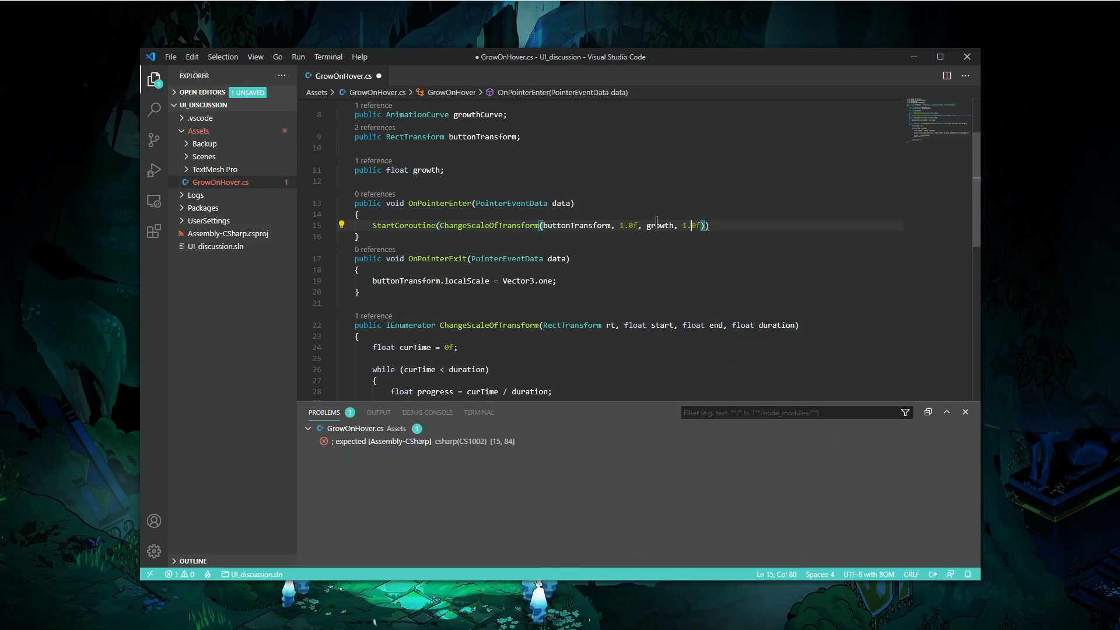
pyautogui.hotkey('ctrl', 's')
pyautogui.write(';')
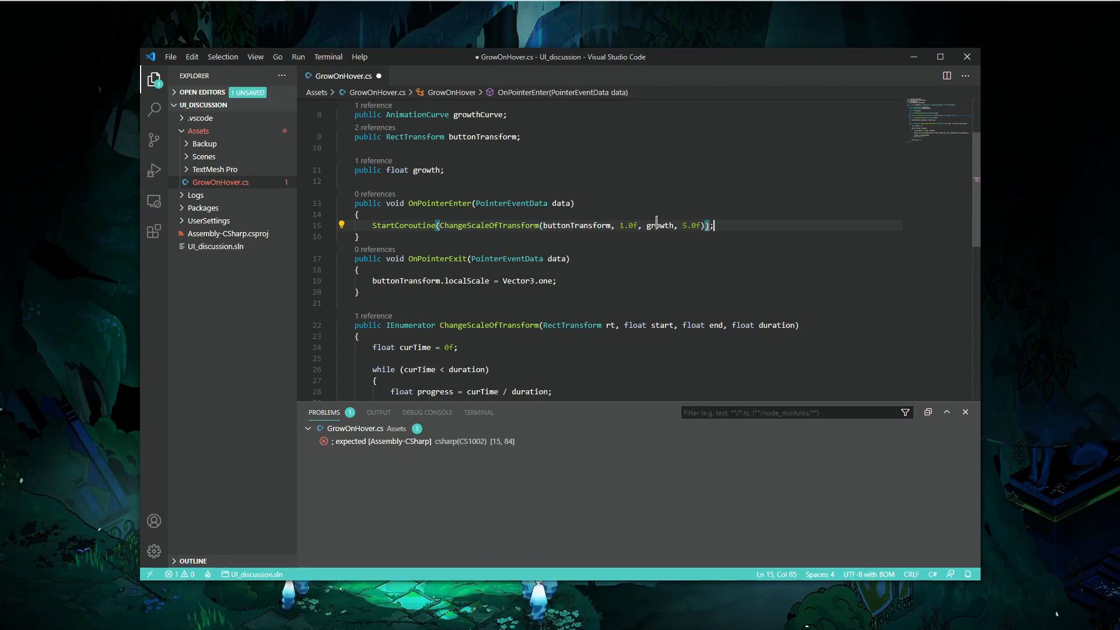
pyautogui.hotkey('ctrl', 's')
pyautogui.scroll(-5, 639, 290)
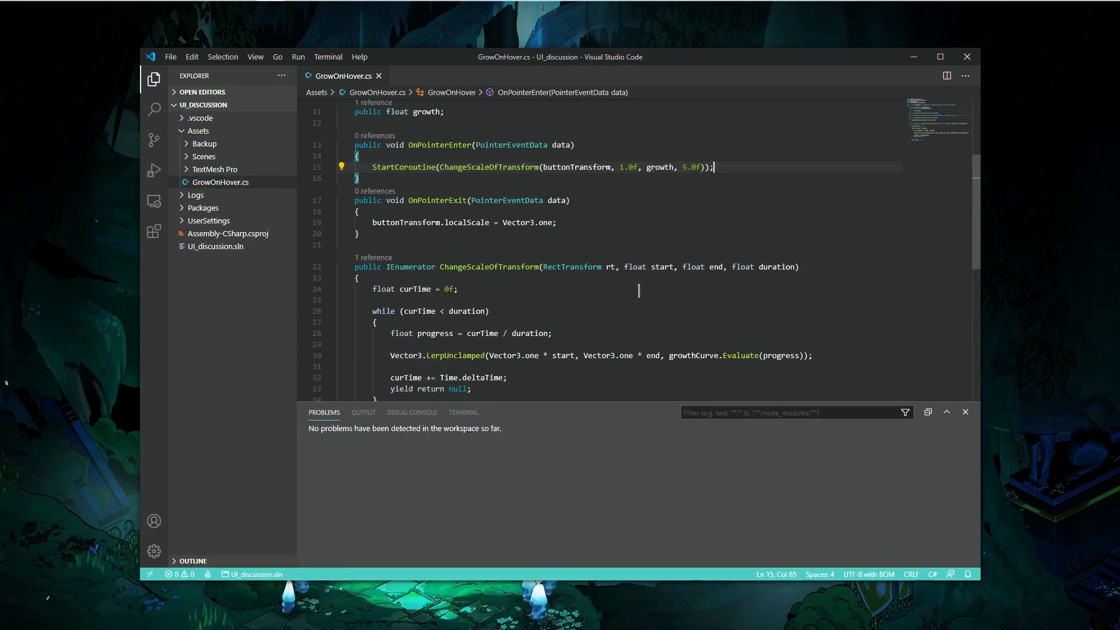
# - Run the scene in Play mode to test the button's hover growth, then stop playing and return to the script
pyautogui.hotkey('alt', 'Tab')
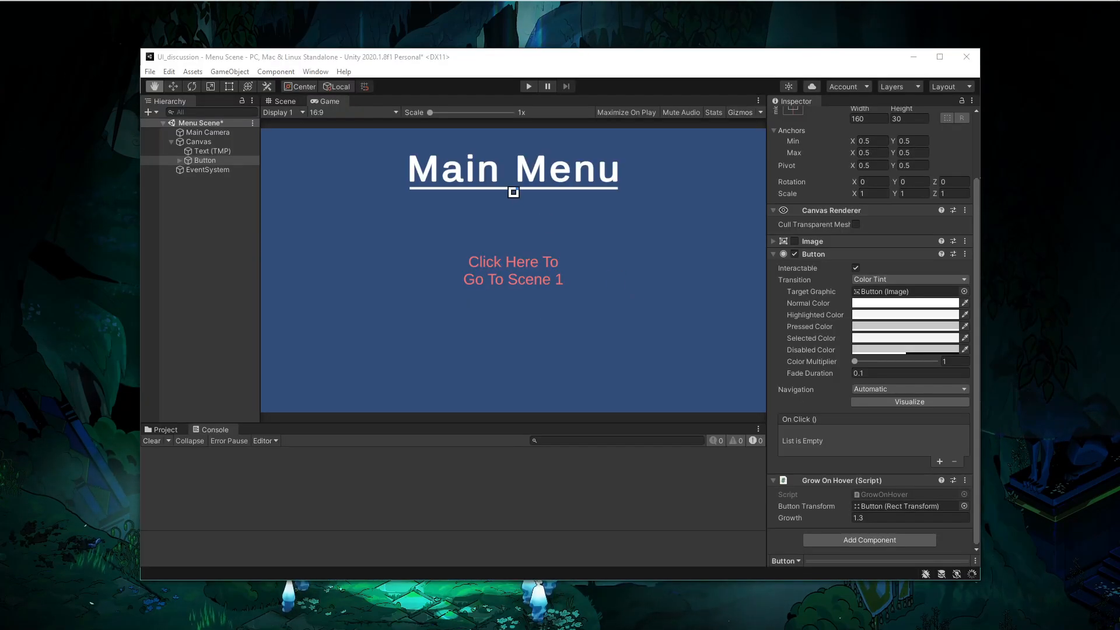
pyautogui.click(529, 87)
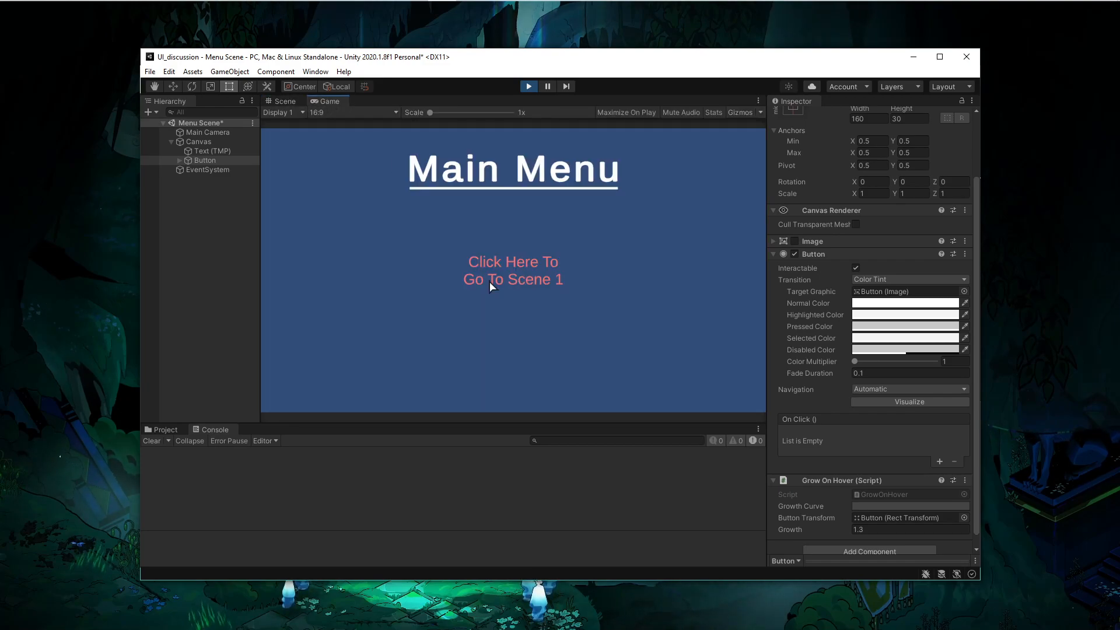
pyautogui.click(529, 87)
pyautogui.hotkey('alt', 'Tab')
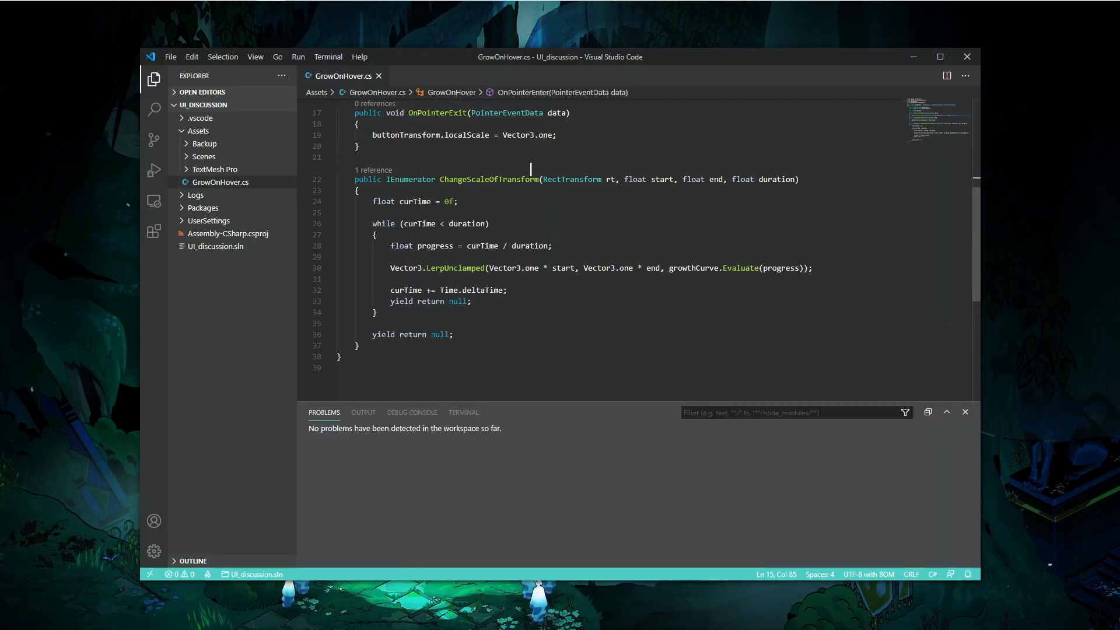
pyautogui.scroll(3, 527, 201)
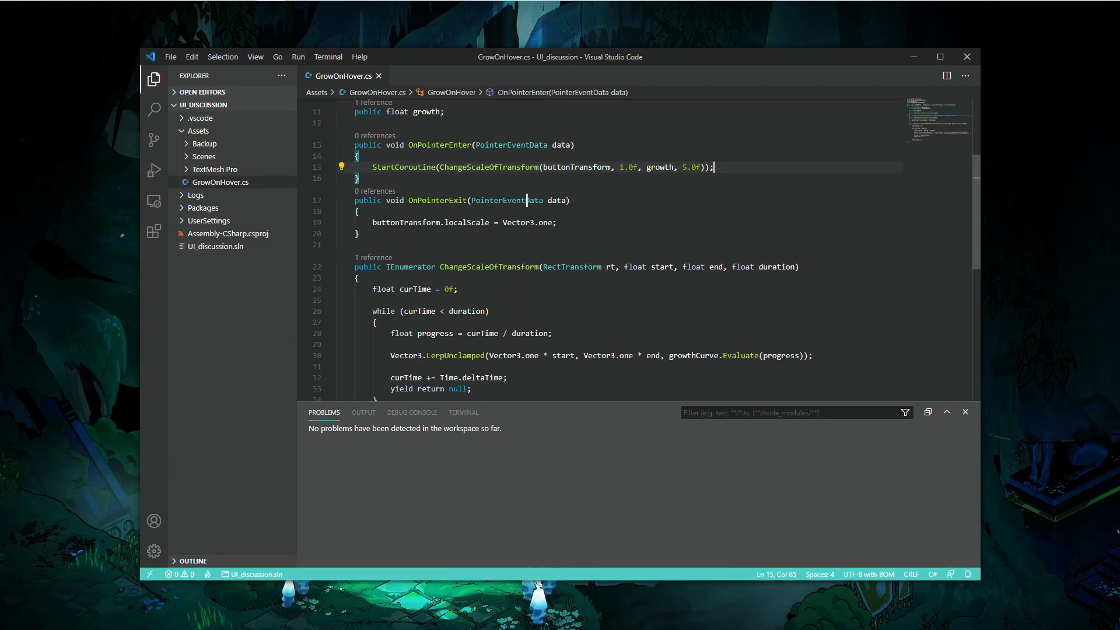
pyautogui.scroll(-2, 527, 200)
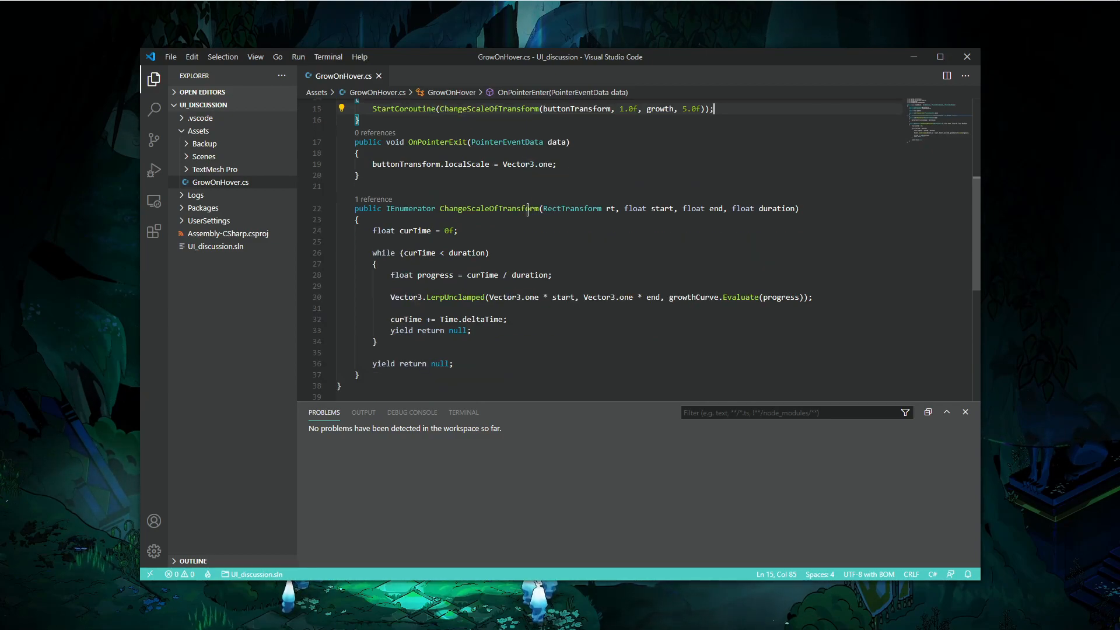
pyautogui.scroll(2, 551, 253)
# - Open the Growth Curve field on the Grow On Hover component and apply an ease-out curve preset
pyautogui.hotkey('alt', 'Tab')
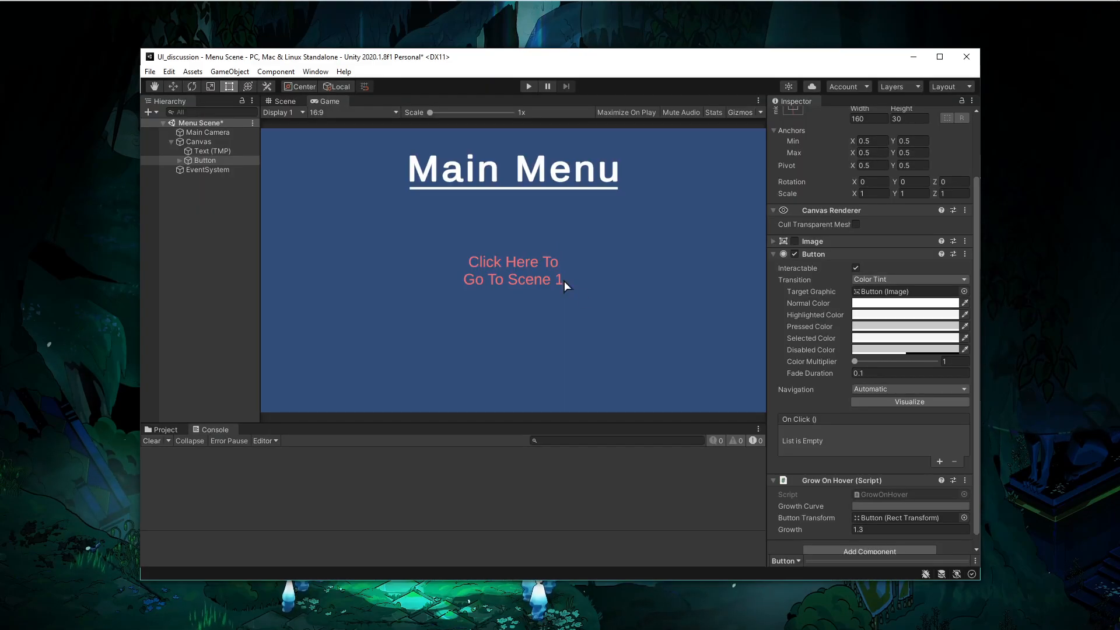
pyautogui.scroll(-1, 857, 390)
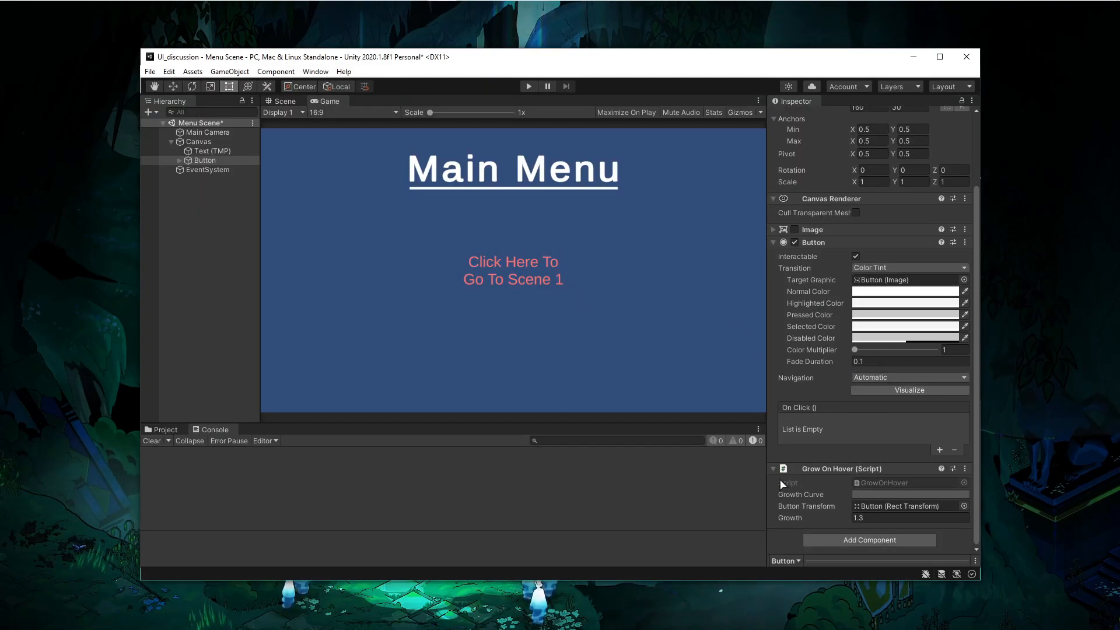
pyautogui.click(868, 495)
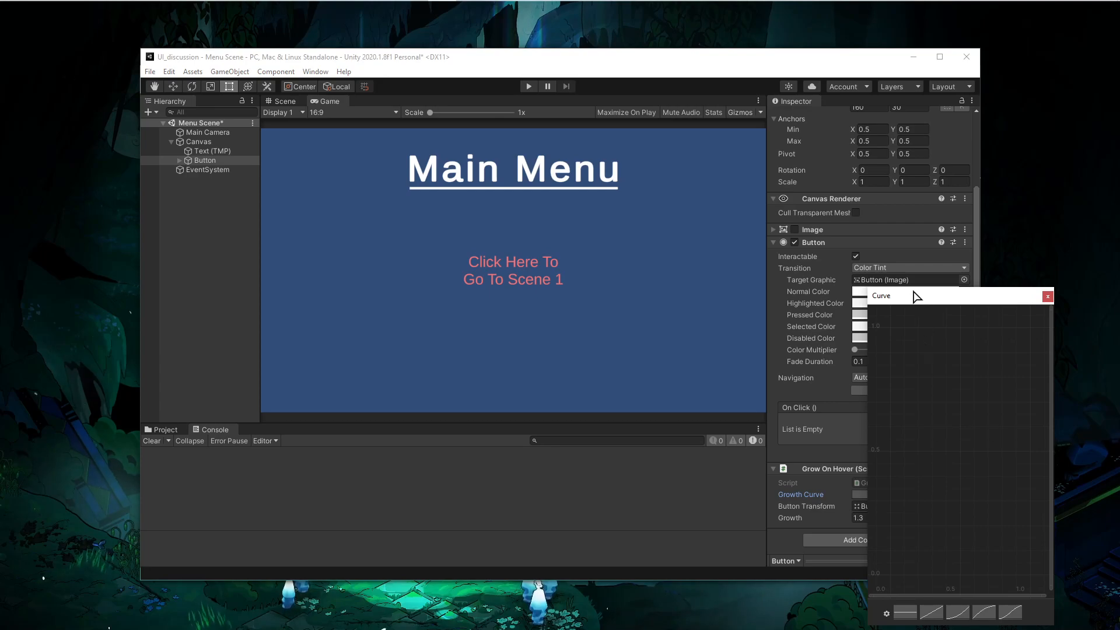
pyautogui.moveTo(918, 296); pyautogui.dragTo(822, 204)
pyautogui.click(866, 524)
pyautogui.click(890, 525)
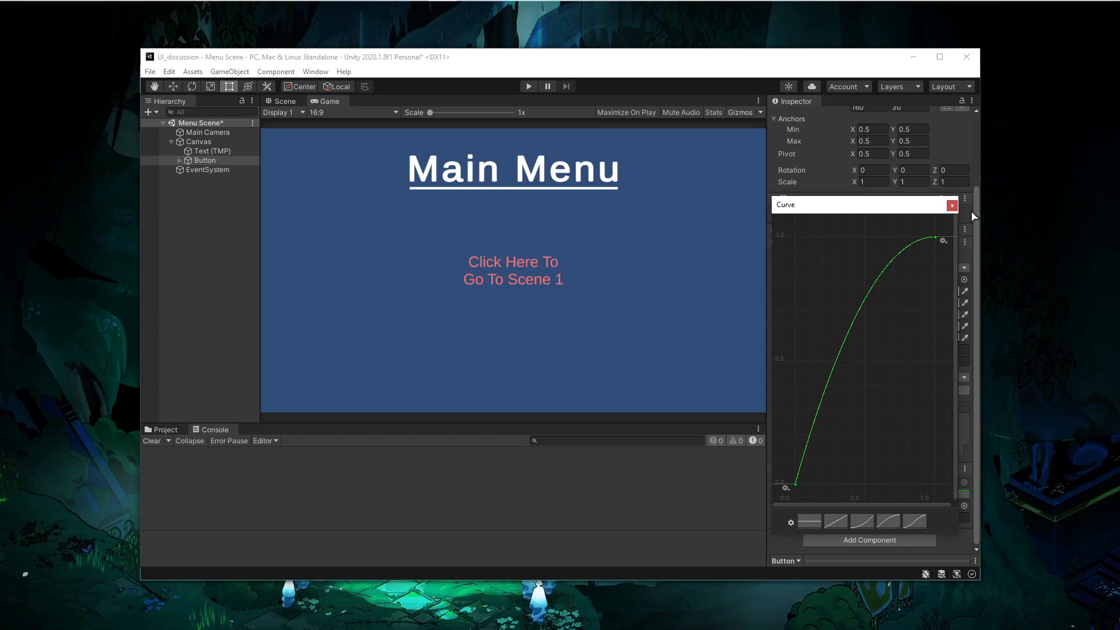
pyautogui.click(952, 205)
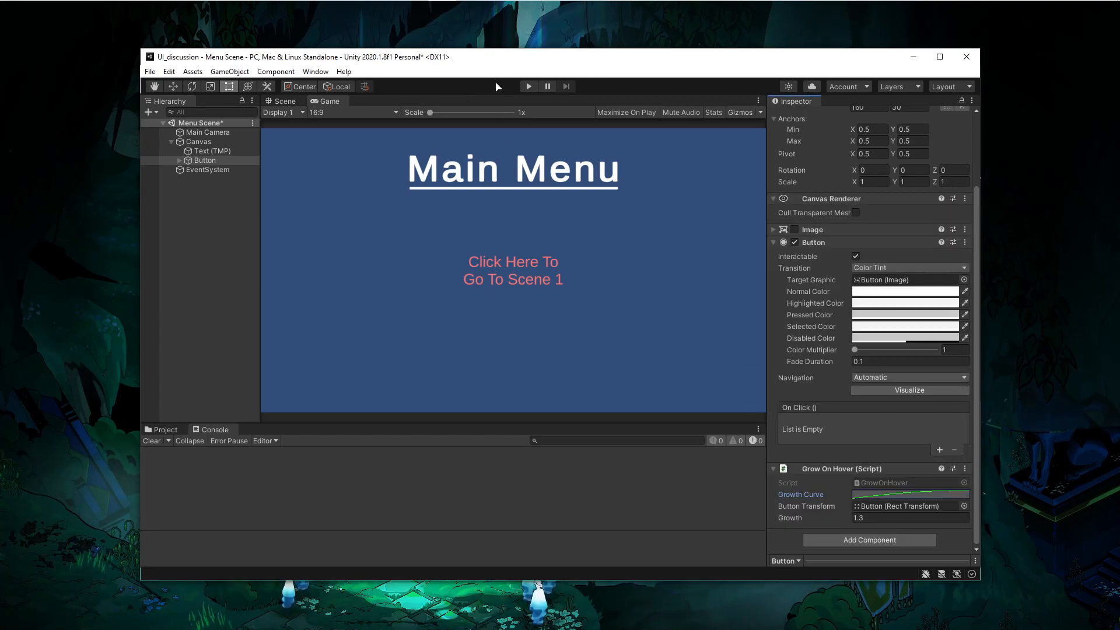
# - Play-test the scene briefly, stop it, and return to the coroutine code
pyautogui.click(525, 88)
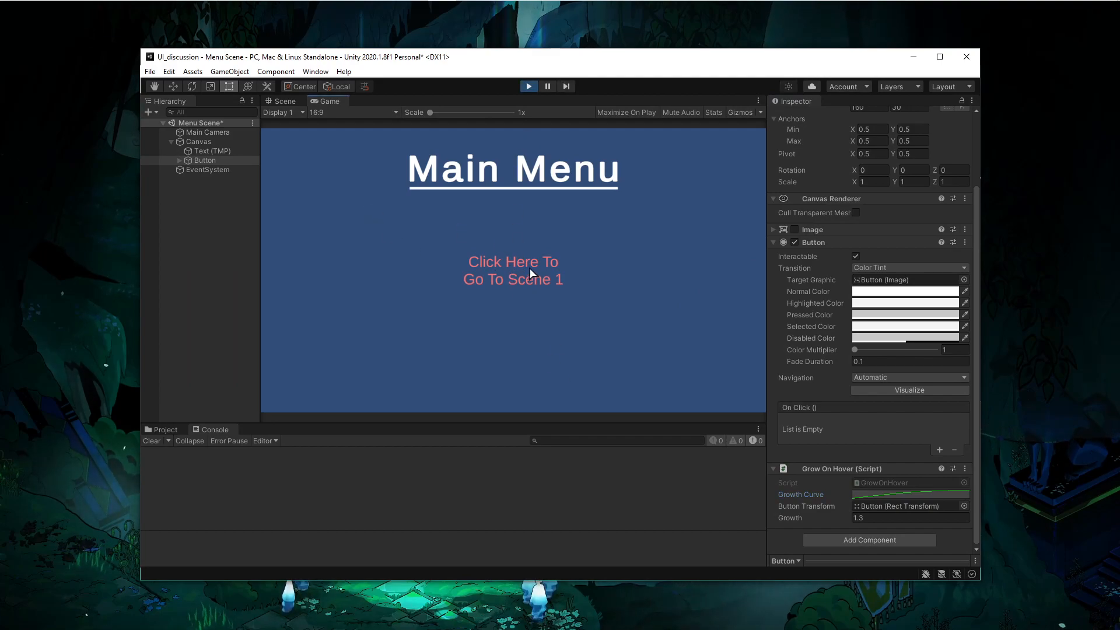
pyautogui.click(524, 90)
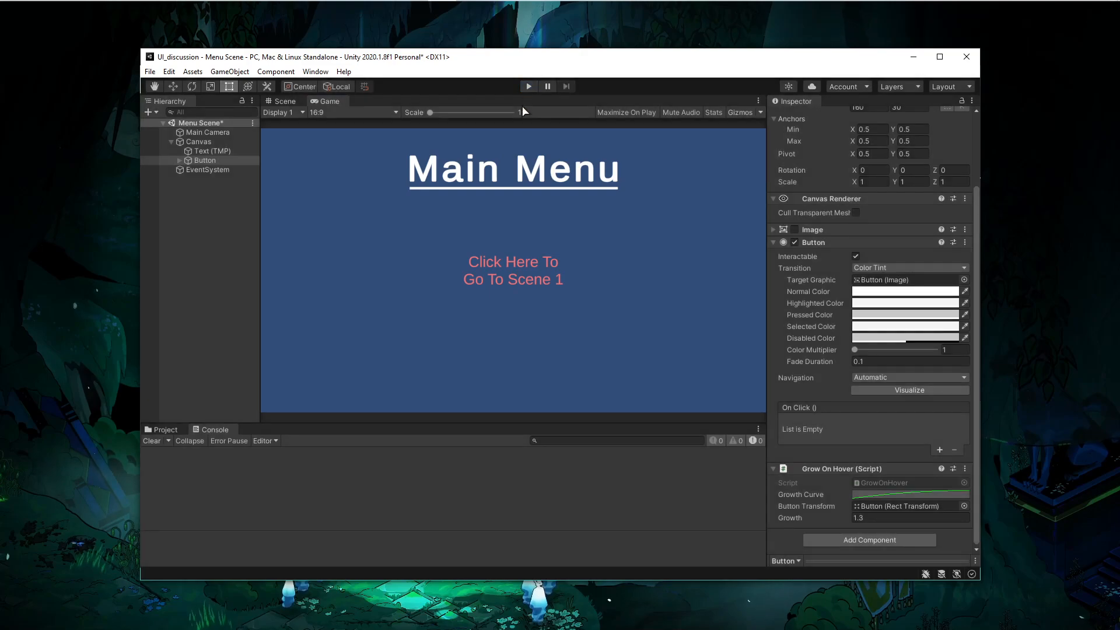
pyautogui.hotkey('alt', 'Tab')
pyautogui.scroll(-2, 428, 298)
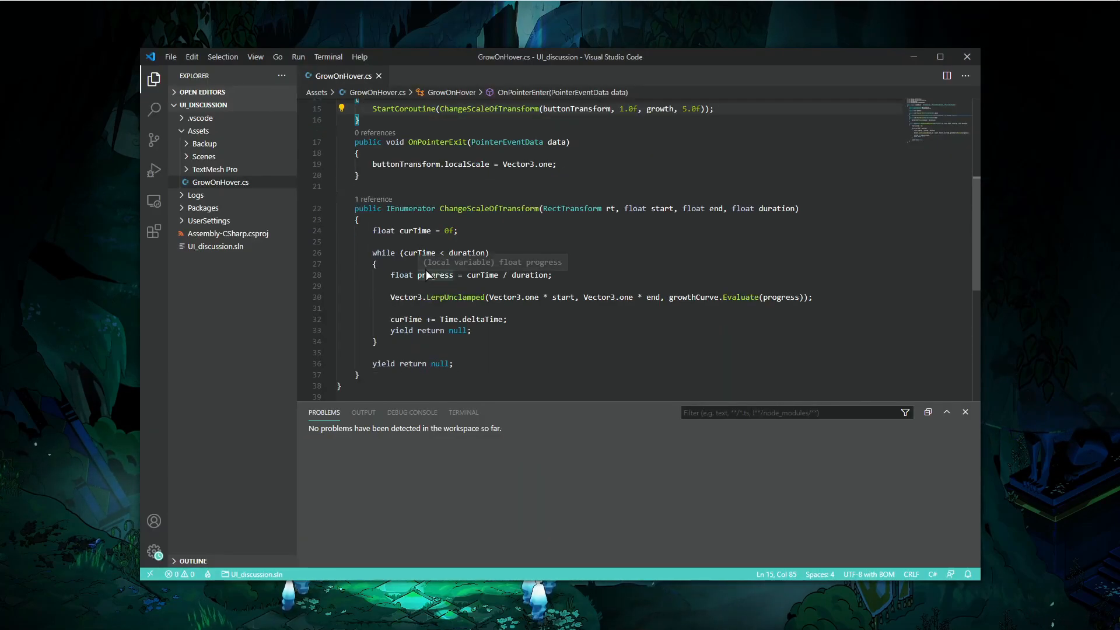
# - Insert Debug.Log("hi"); as the first line of the ChangeScaleOfTransform coroutine and save the script
pyautogui.click(565, 276)
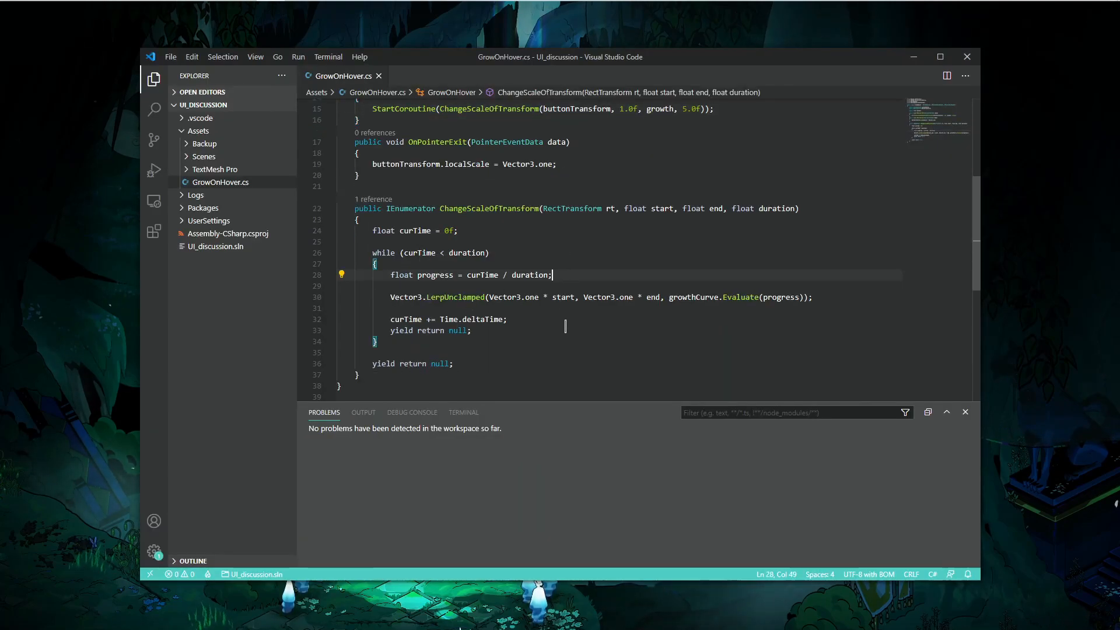
pyautogui.click(482, 213)
pyautogui.press('Down')
pyautogui.press('Return')
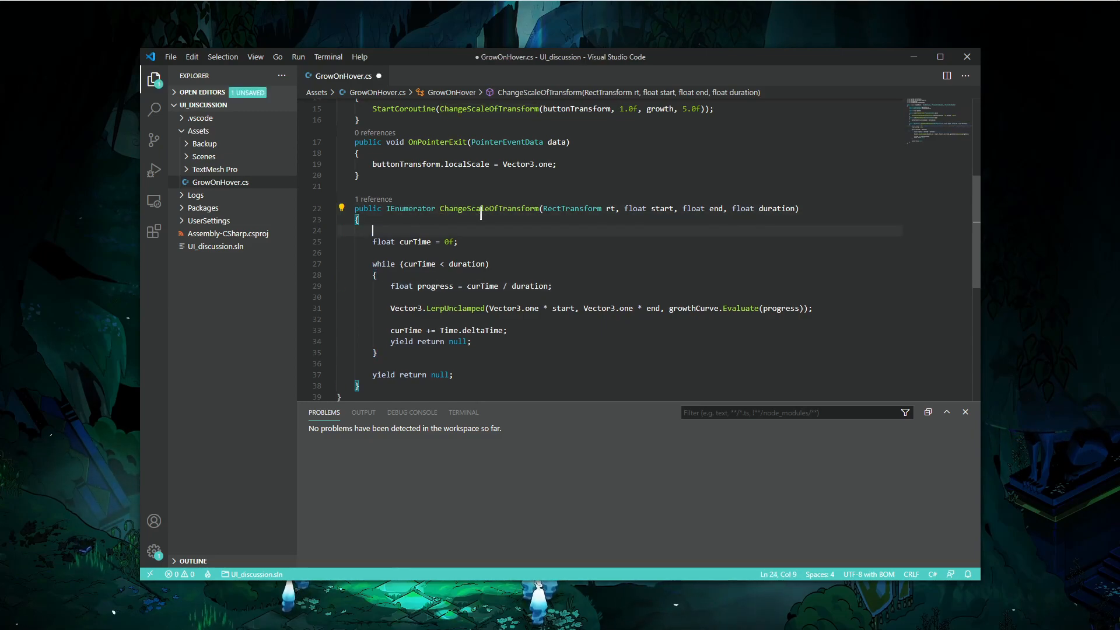
pyautogui.write('Debug.')
pyautogui.write('Log("')
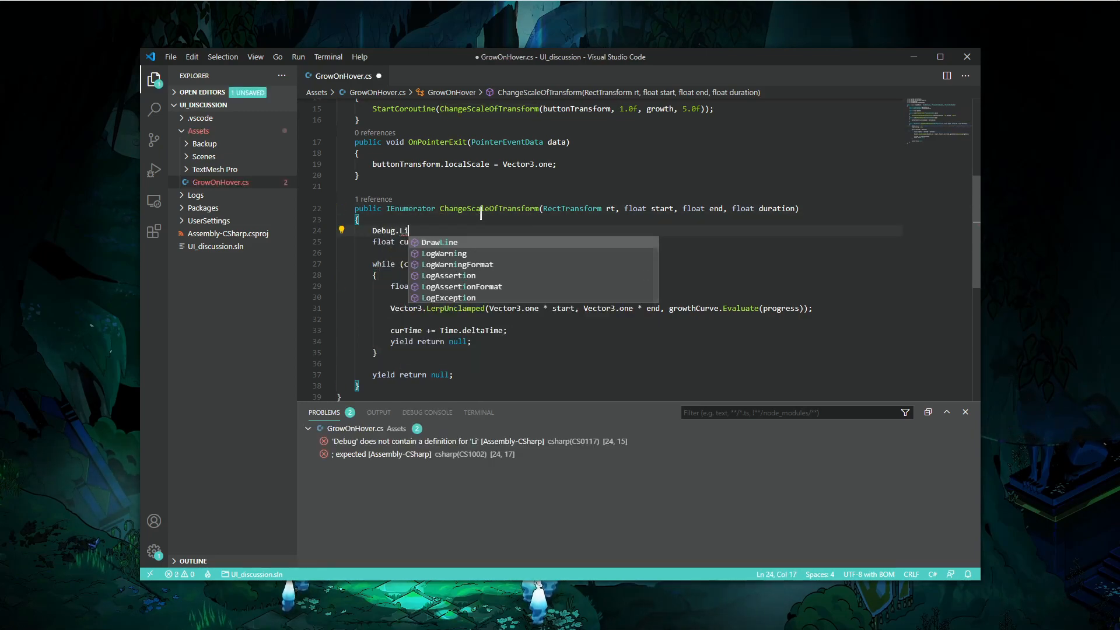
pyautogui.write('hi");')
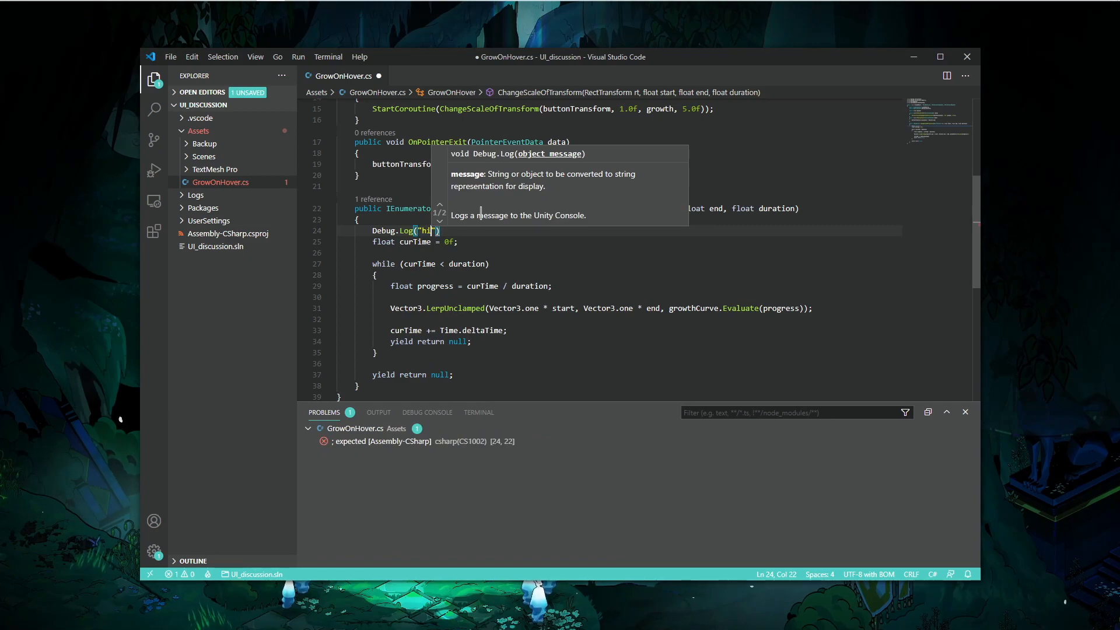
pyautogui.hotkey('ctrl', 's')
# - Play-test hovering over the button to check the Console log output, then stop playing
pyautogui.hotkey('alt', 'Tab')
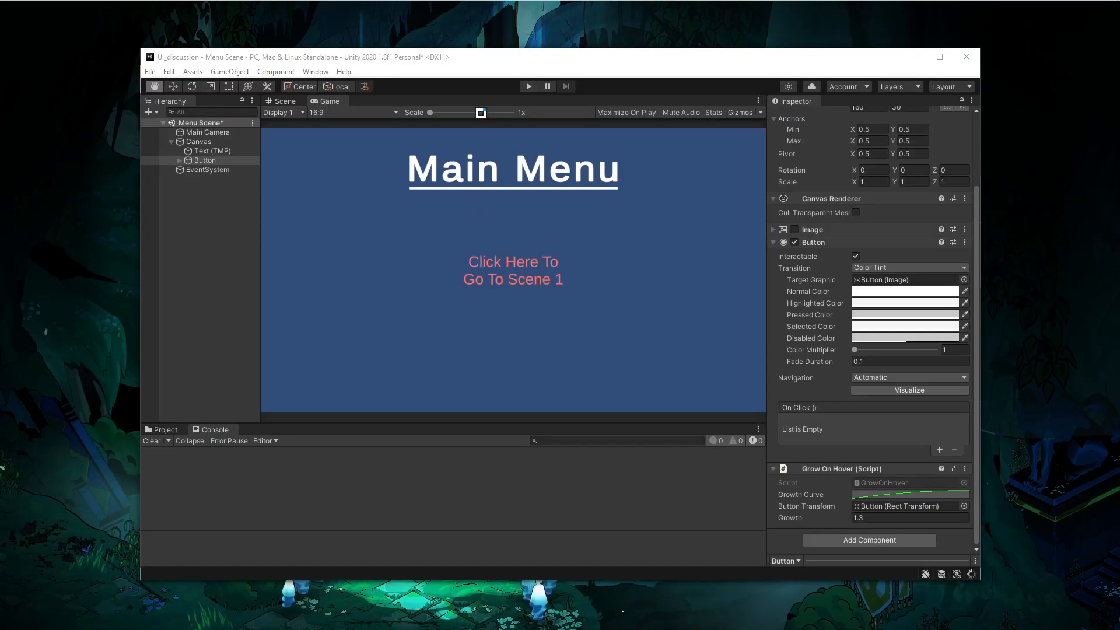
pyautogui.click(529, 87)
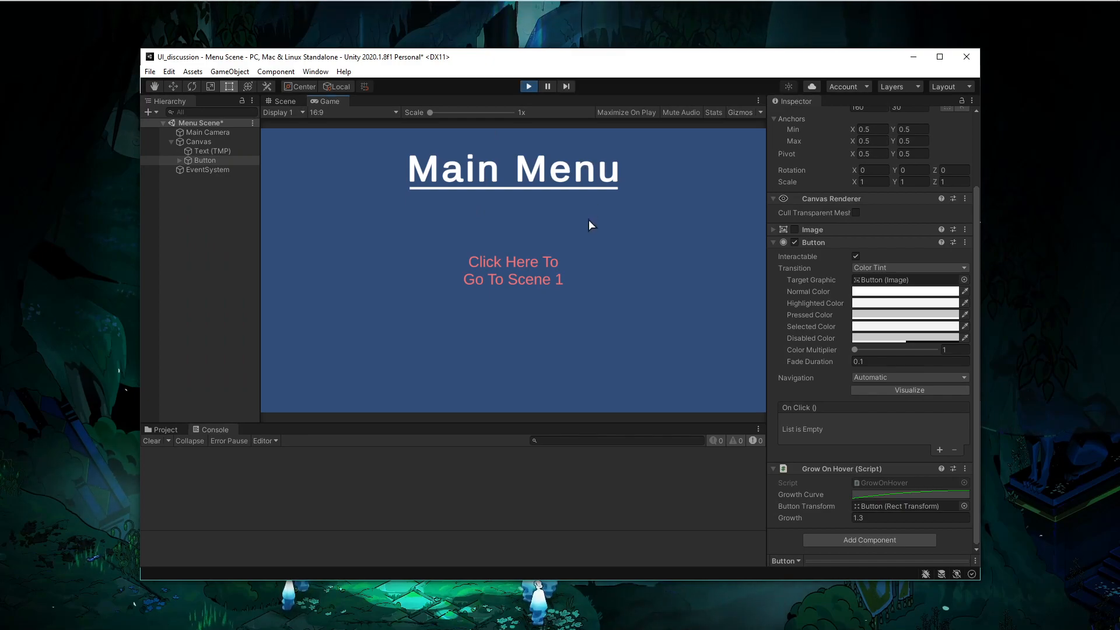
pyautogui.moveTo(513, 281)
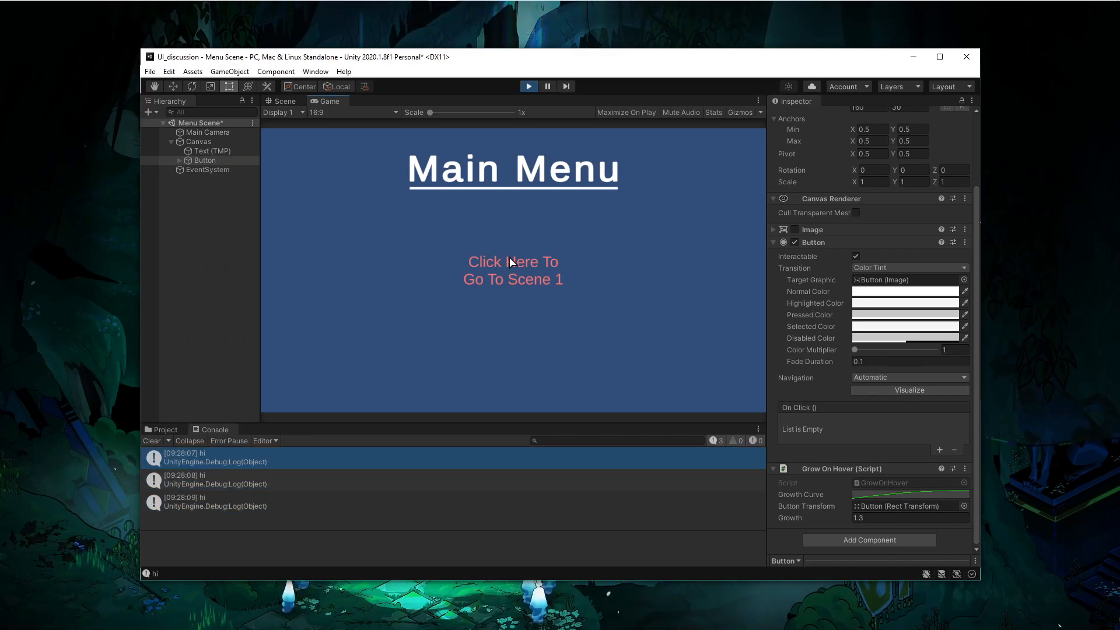
pyautogui.click(529, 88)
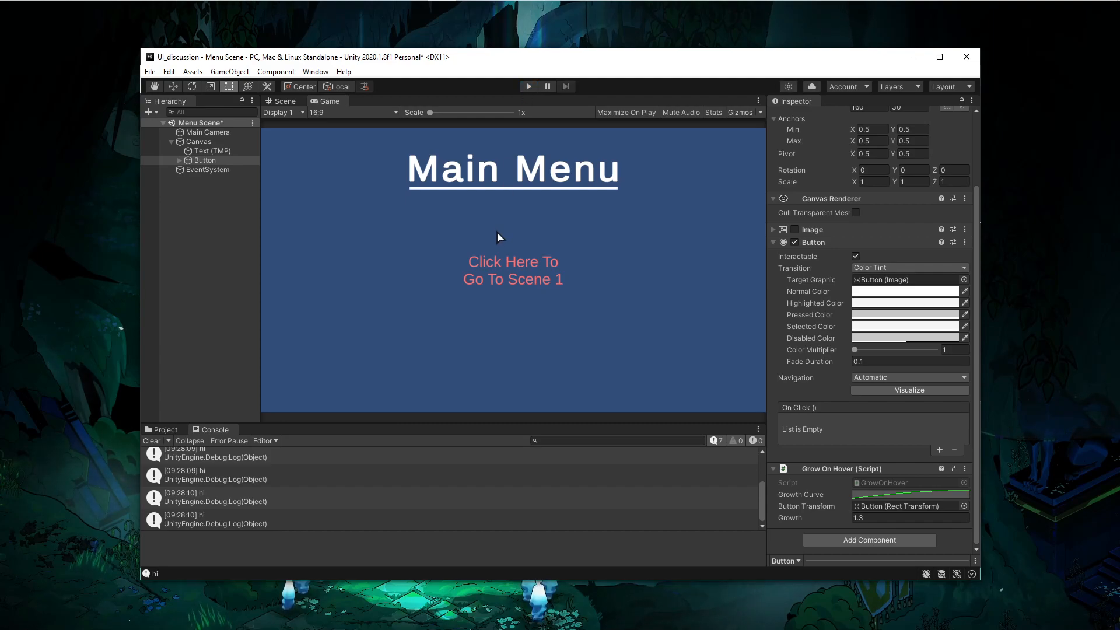
pyautogui.hotkey('alt', 'Tab')
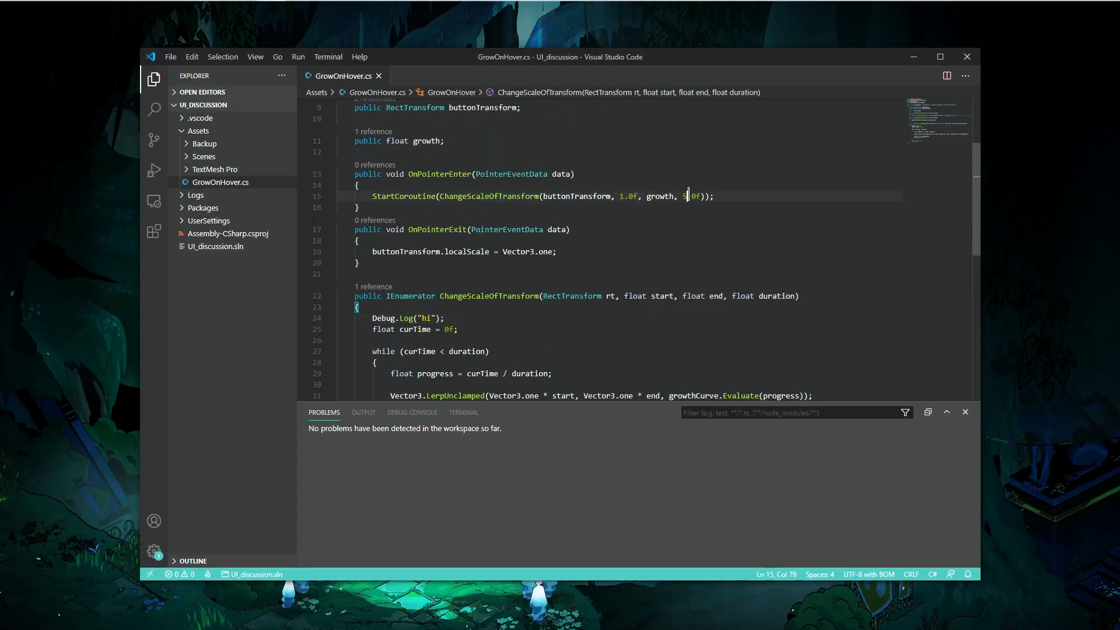
# - Set the StartCoroutine duration argument to 1.0f
pyautogui.click(688, 196)
pyautogui.press('BackSpace')
pyautogui.write('1')
pyautogui.scroll(-3, 703, 183)
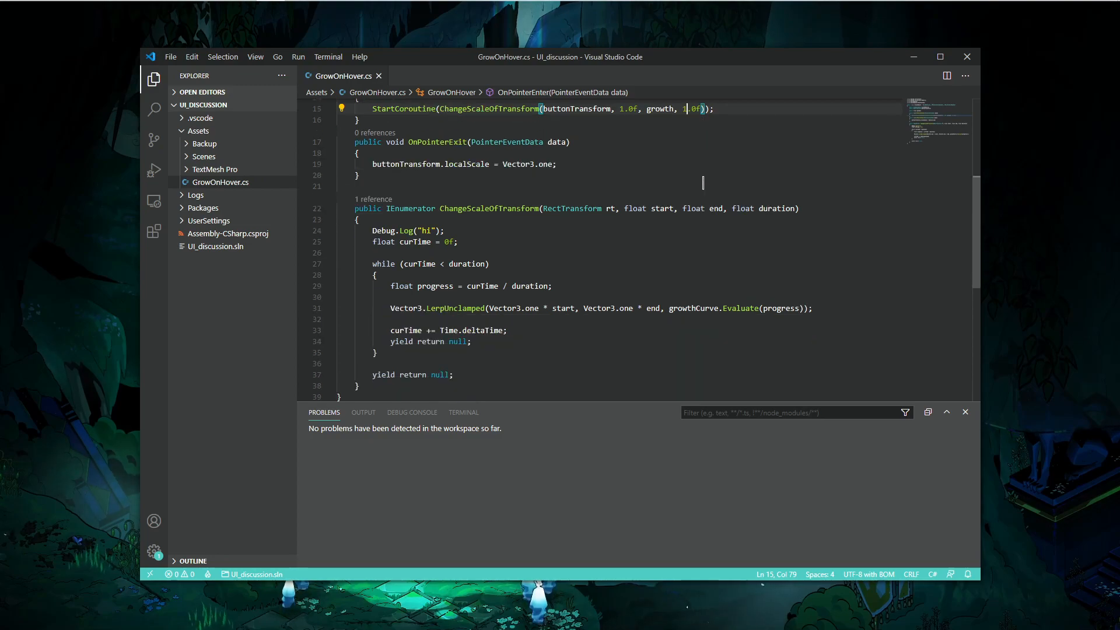
# - Add Debug.Log("loop!"); at the top of the while loop body and save the script
pyautogui.click(586, 278)
pyautogui.press('Return')
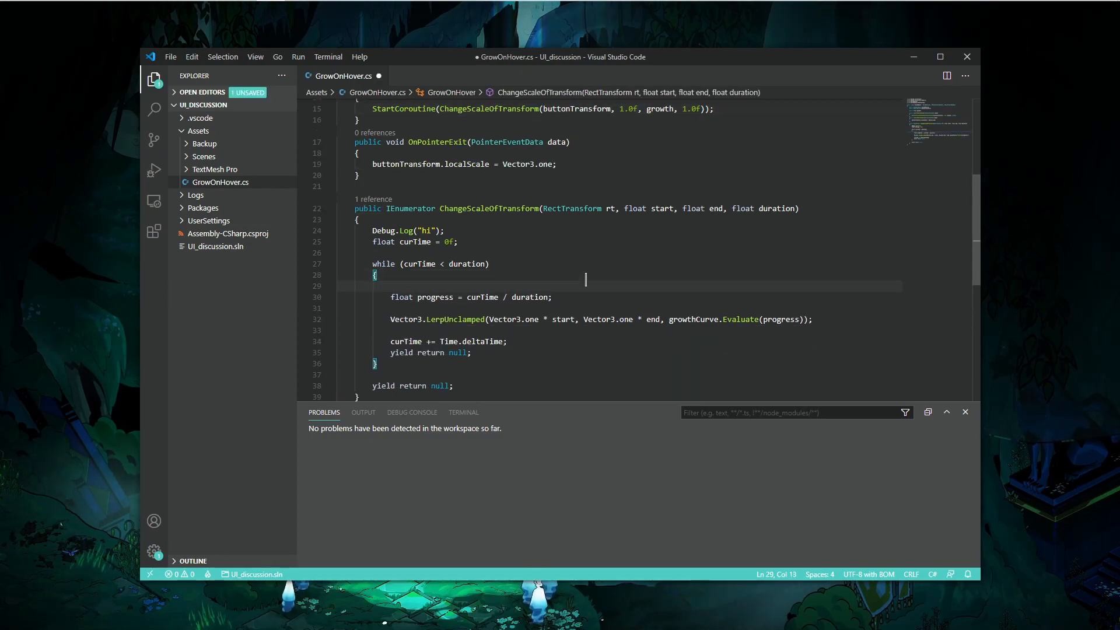
pyautogui.write('Debug.Log("')
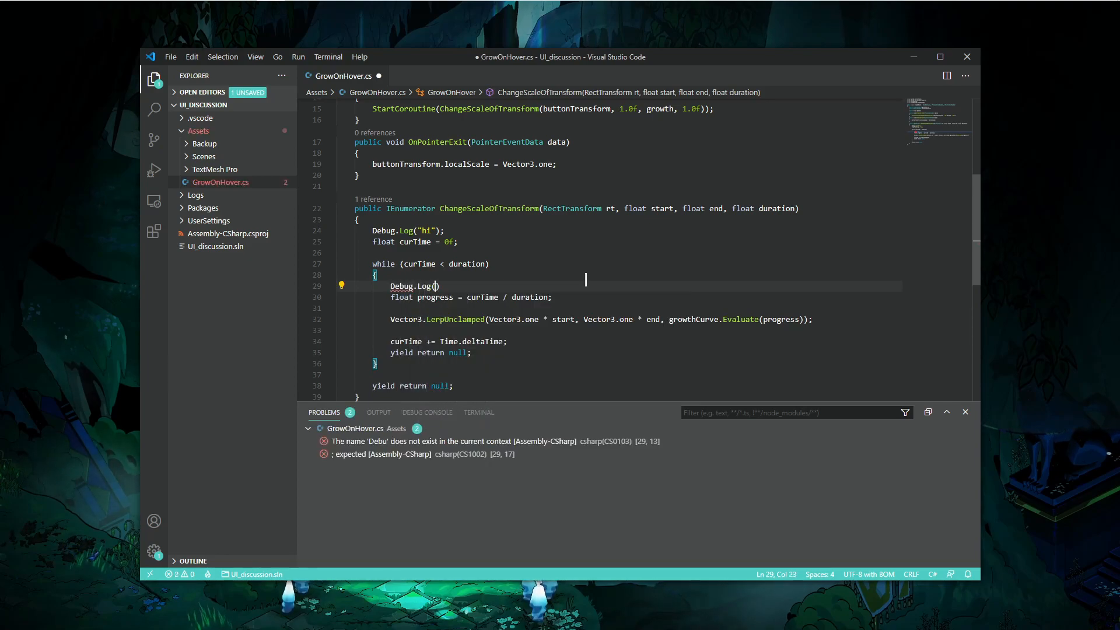
pyautogui.write('loop!");')
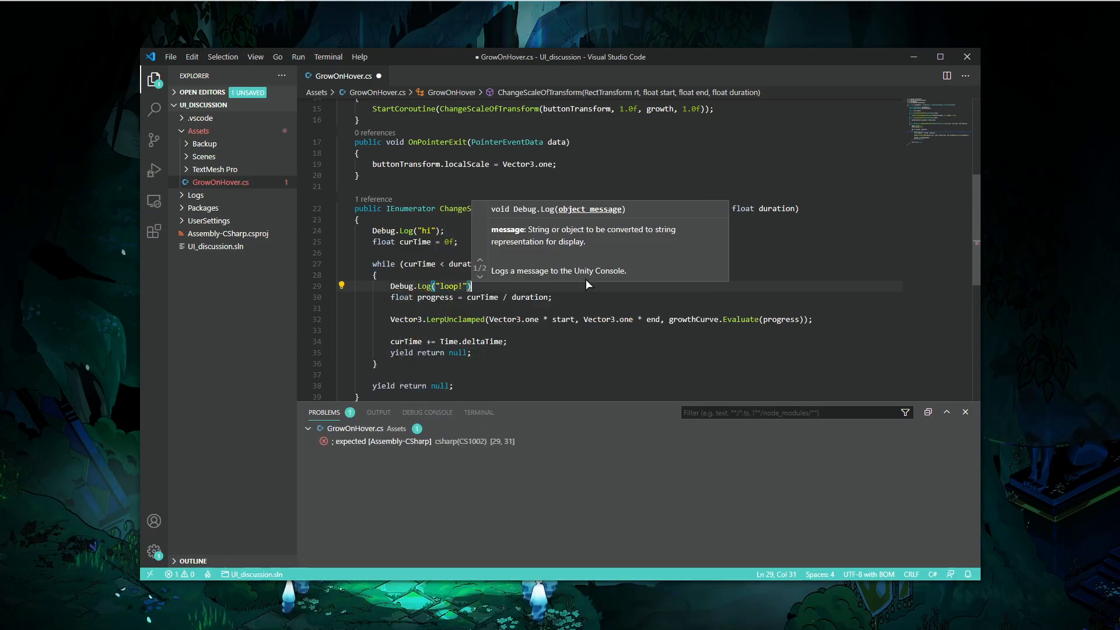
pyautogui.hotkey('ctrl', 's')
# - Enable Collapse in the Console and clear its entries
pyautogui.hotkey('alt', 'Tab')
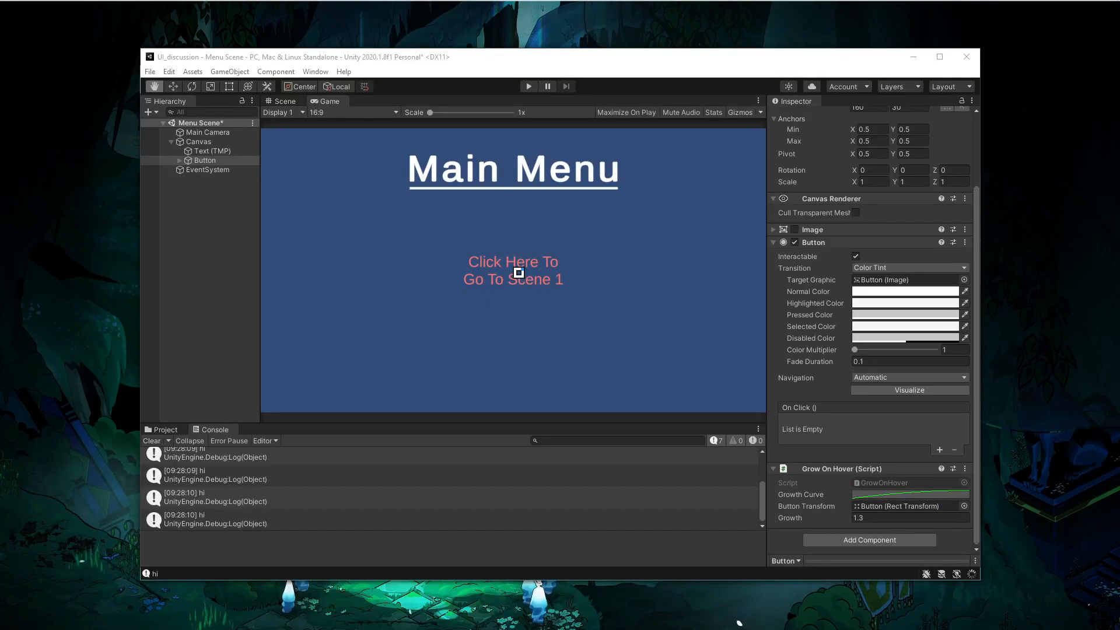
pyautogui.click(190, 442)
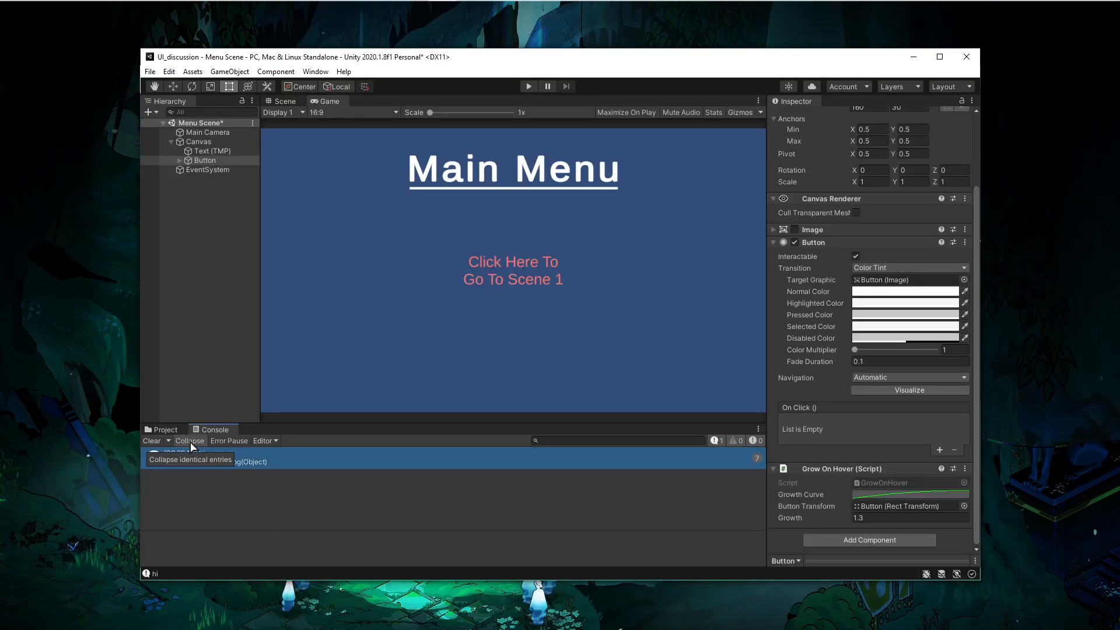
pyautogui.click(163, 442)
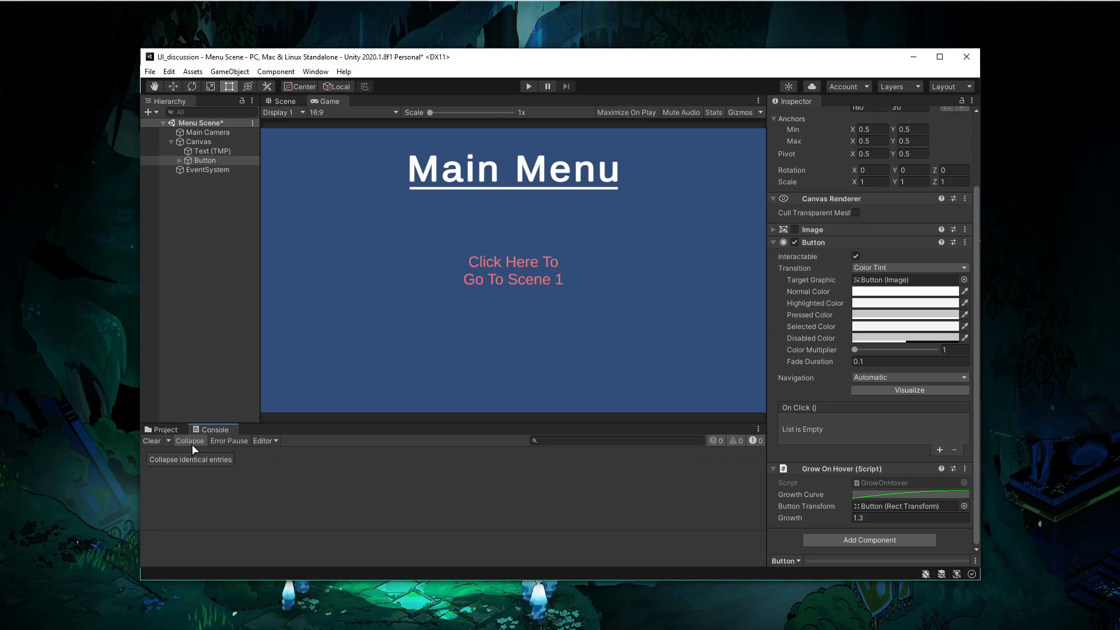
# - Play-test hovering over the button to review the collapsed Console logs, then stop playing
pyautogui.click(532, 88)
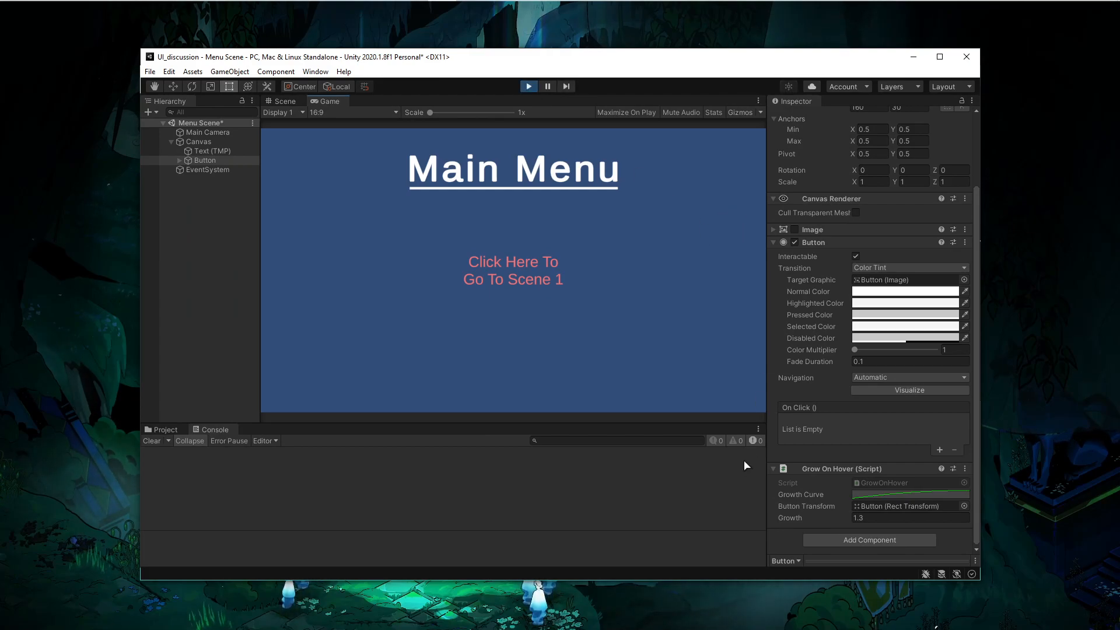
pyautogui.moveTo(528, 256)
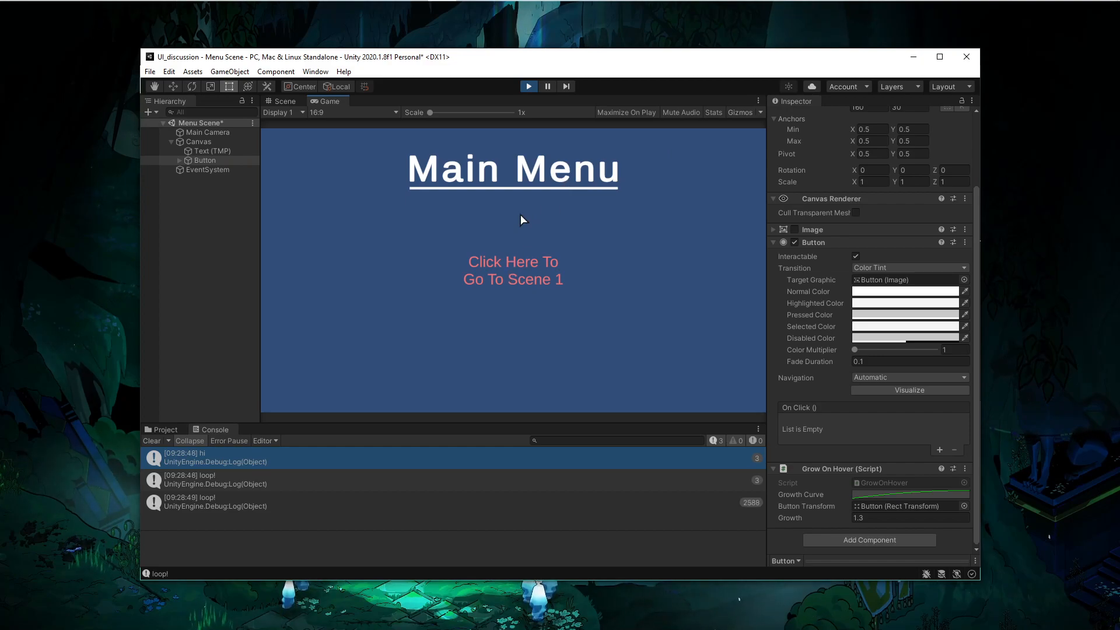
pyautogui.click(529, 86)
pyautogui.hotkey('alt', 'Tab')
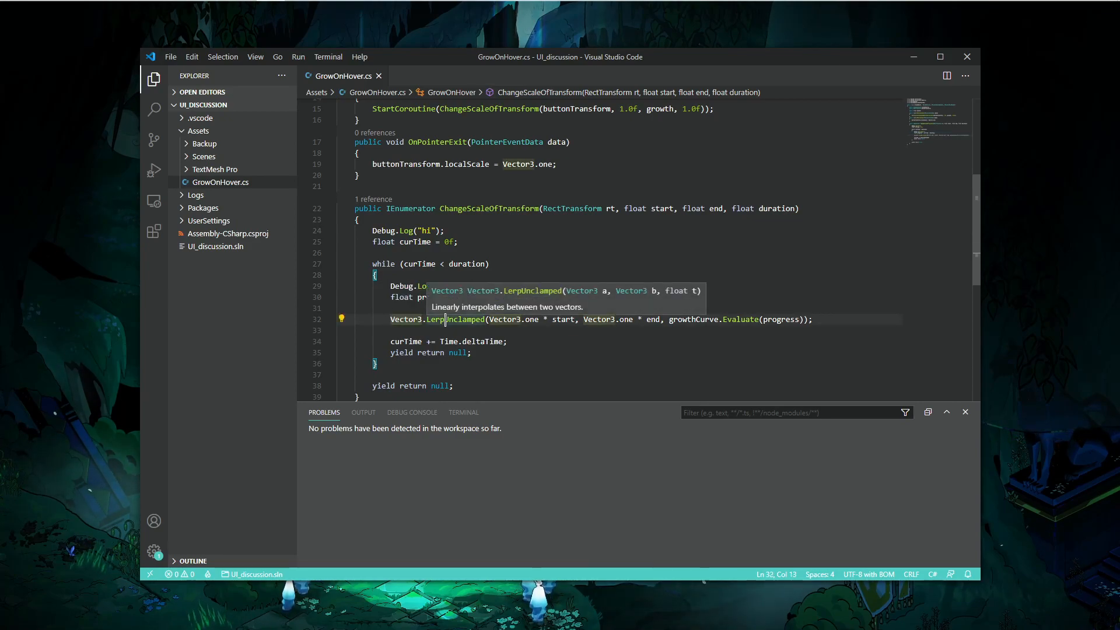
# - Assign the LerpUnclamped result to rt.localScale inside the while loop and save the script
pyautogui.moveTo(440, 319)
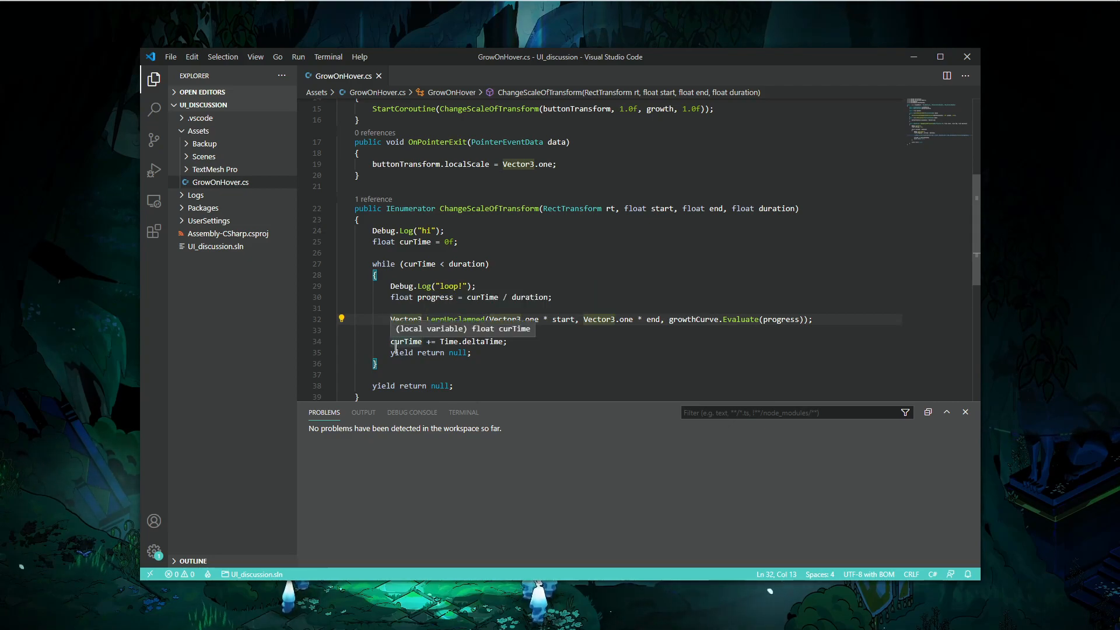
pyautogui.press('Left')
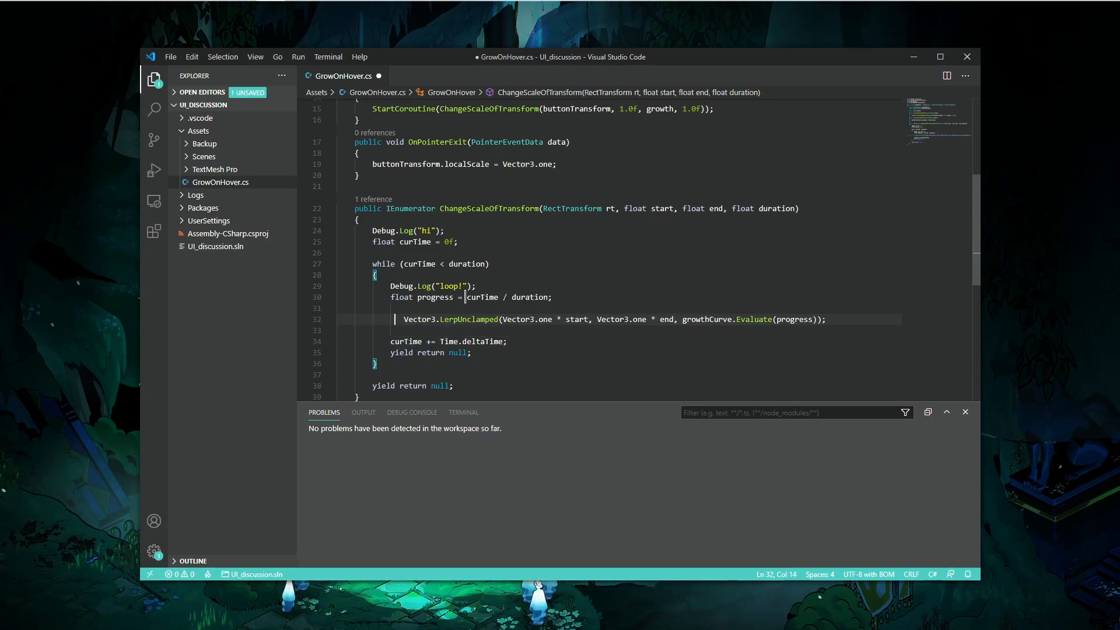
pyautogui.press('Left')
pyautogui.write('rt.')
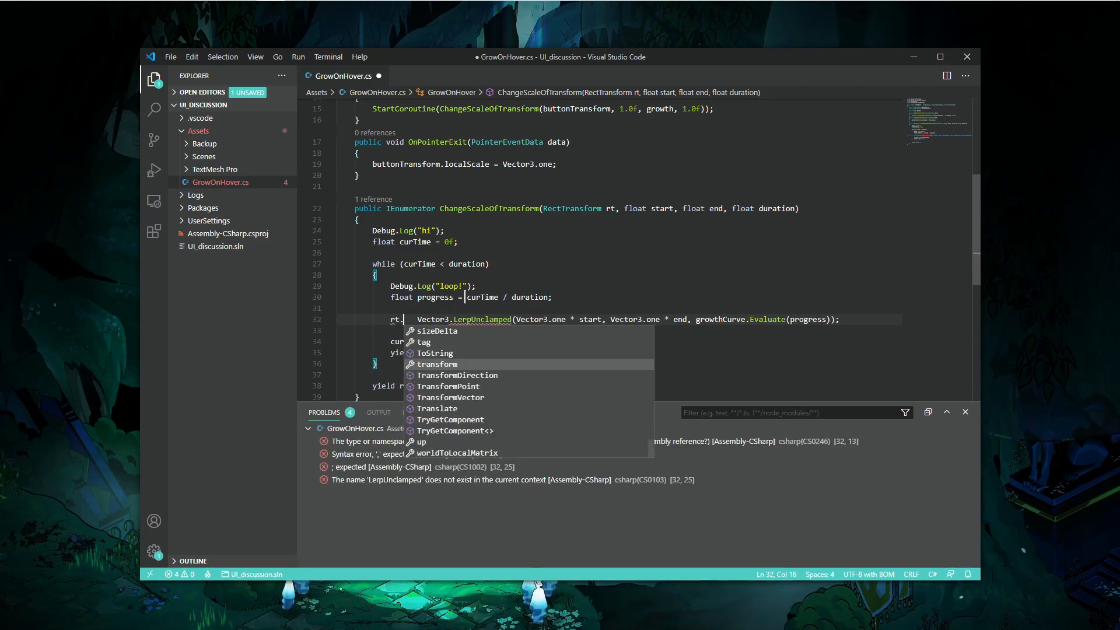
pyautogui.write('localScale =')
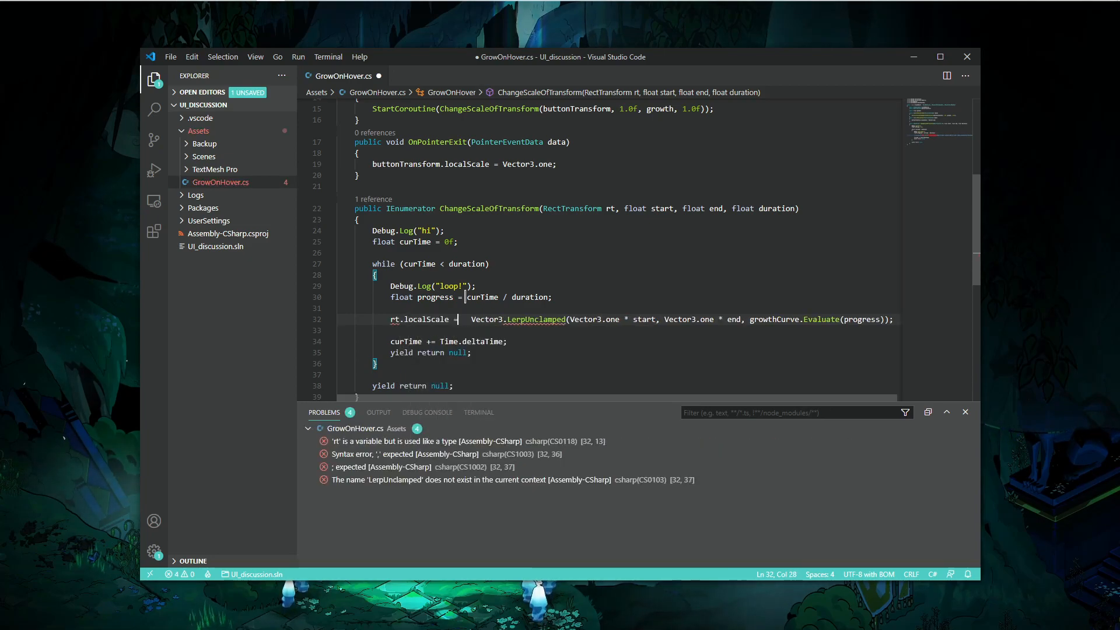
pyautogui.hotkey('ctrl', 's')
# - Play-test hovering over the button to check the growth animation, then return to the code editor
pyautogui.hotkey('alt', 'Tab')
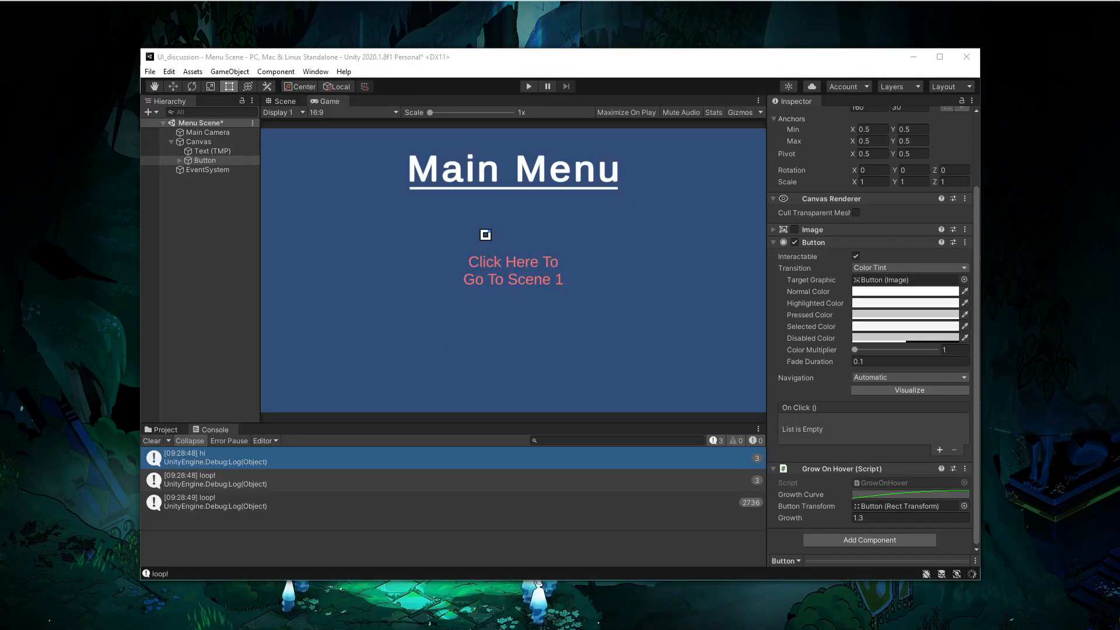
pyautogui.click(530, 86)
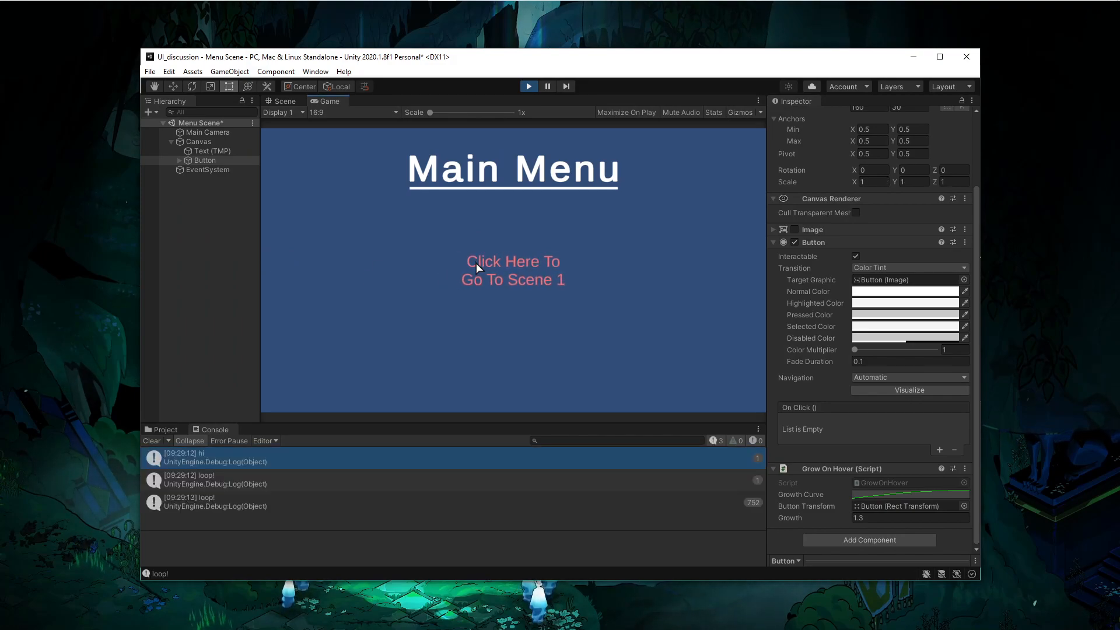
pyautogui.hotkey('alt', 'Tab')
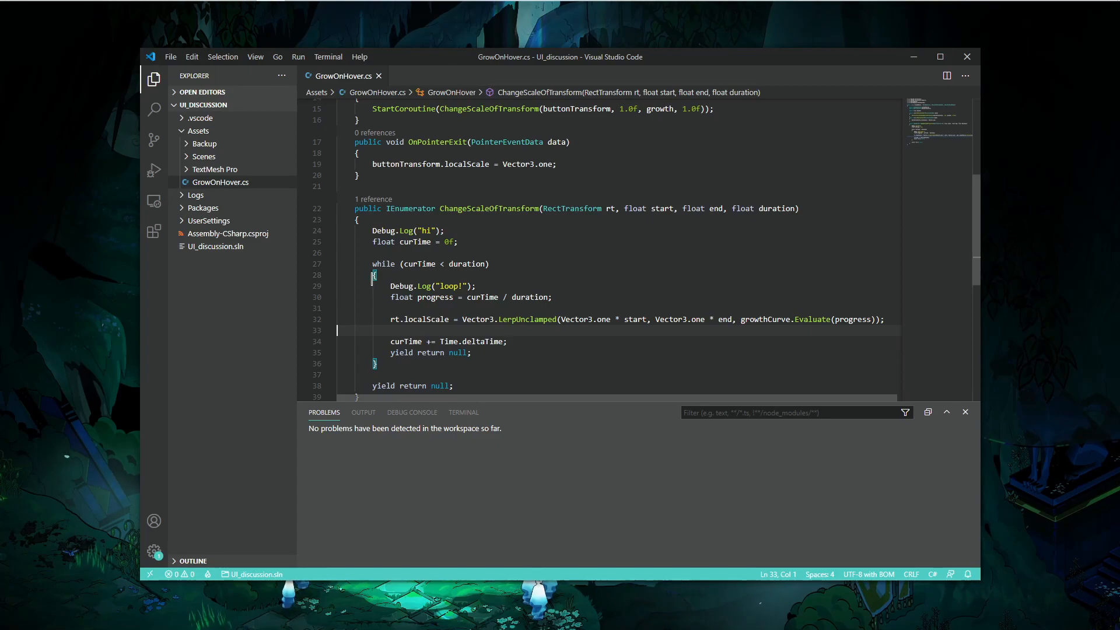
pyautogui.hotkey('alt', 'Tab')
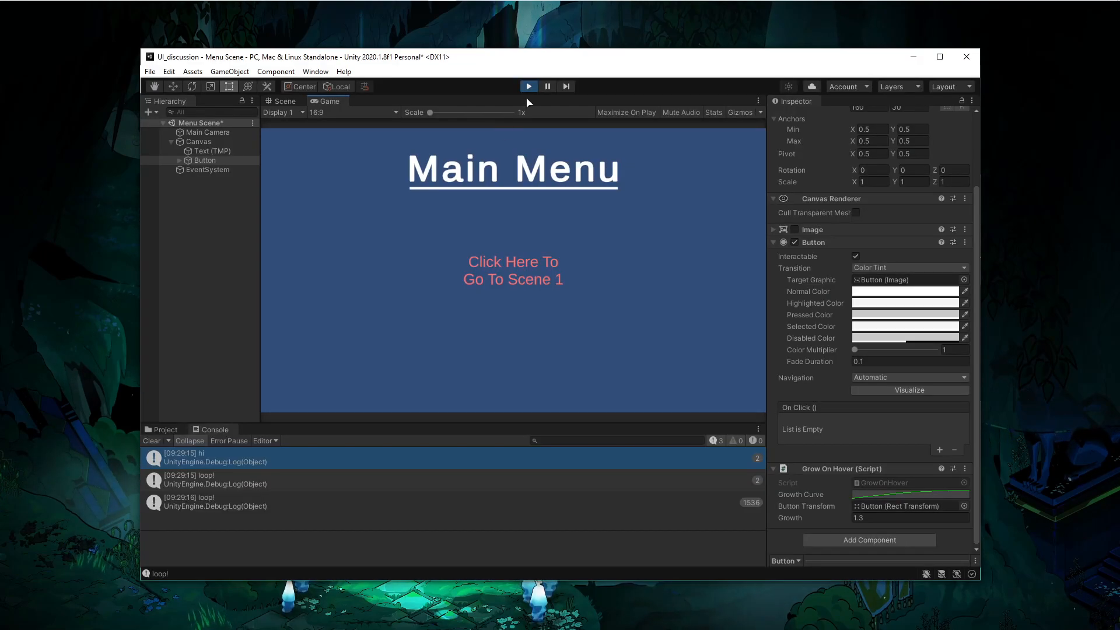
pyautogui.hotkey('alt', 'Tab')
# - Set the duration argument of the OnPointerEnter StartCoroutine call to .8f and save
pyautogui.write('f')
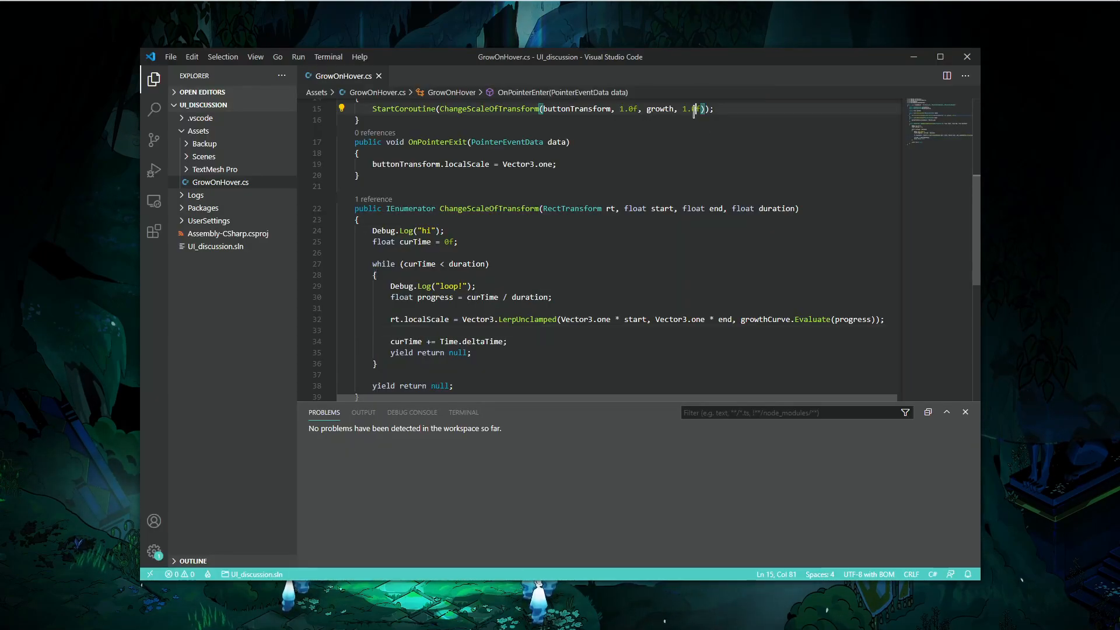
pyautogui.press('Left')
pyautogui.write('.8')
pyautogui.hotkey('ctrl', 's')
# - Replace the OnPointerExit body with a copy of the StartCoroutine(ChangeScaleOfTransform(...)) line from OnPointerEnter
pyautogui.scroll(3, 445, 186)
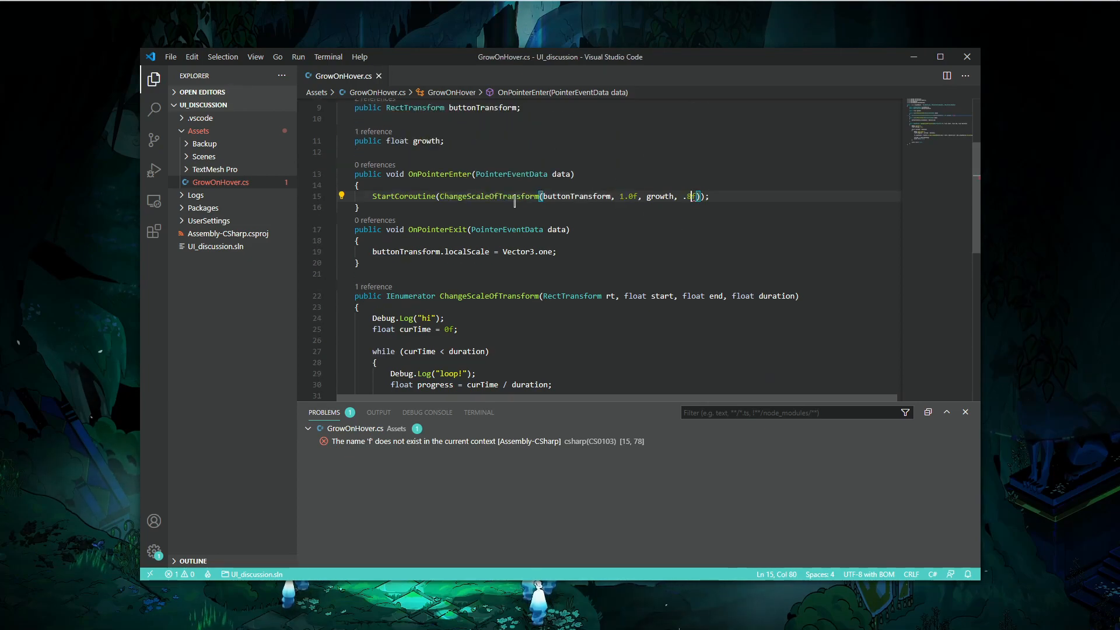
pyautogui.press('Home')
pyautogui.hotkey('shift', 'End')
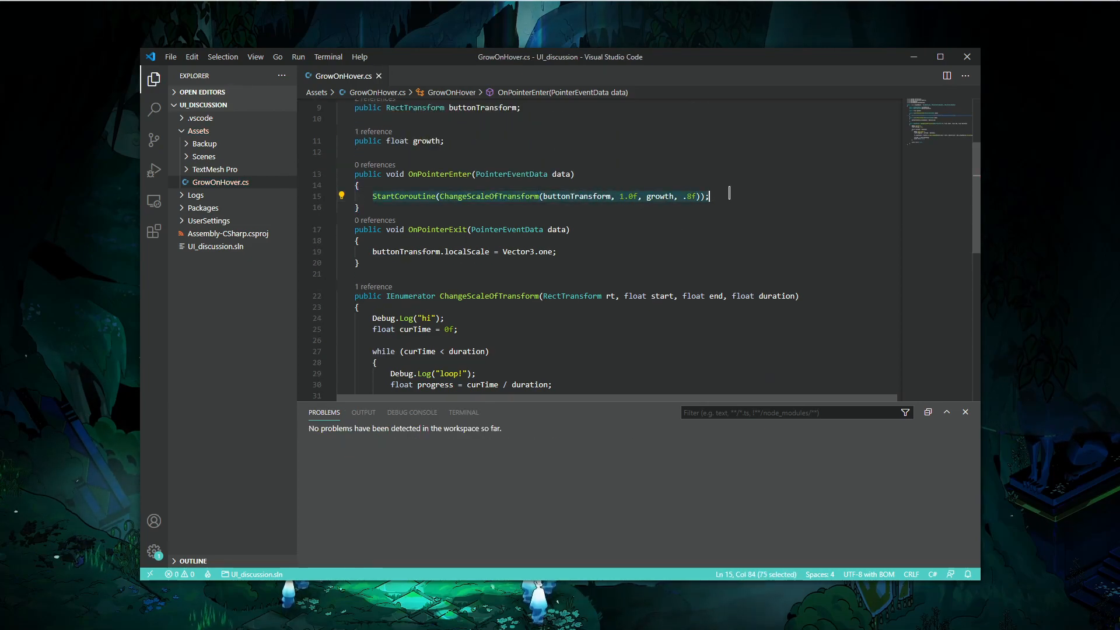
pyautogui.hotkey('ctrl', 'c')
pyautogui.click(374, 251)
pyautogui.hotkey('shift', 'End')
pyautogui.hotkey('ctrl', 'v')
# - Swap the exit call's start and end arguments to growth and 1.0f and save the script
pyautogui.click(642, 252)
pyautogui.press('BackSpace')
pyautogui.press('BackSpace')
pyautogui.press('BackSpace')
pyautogui.press('BackSpace')
pyautogui.press('BackSpace')
pyautogui.write('growth')
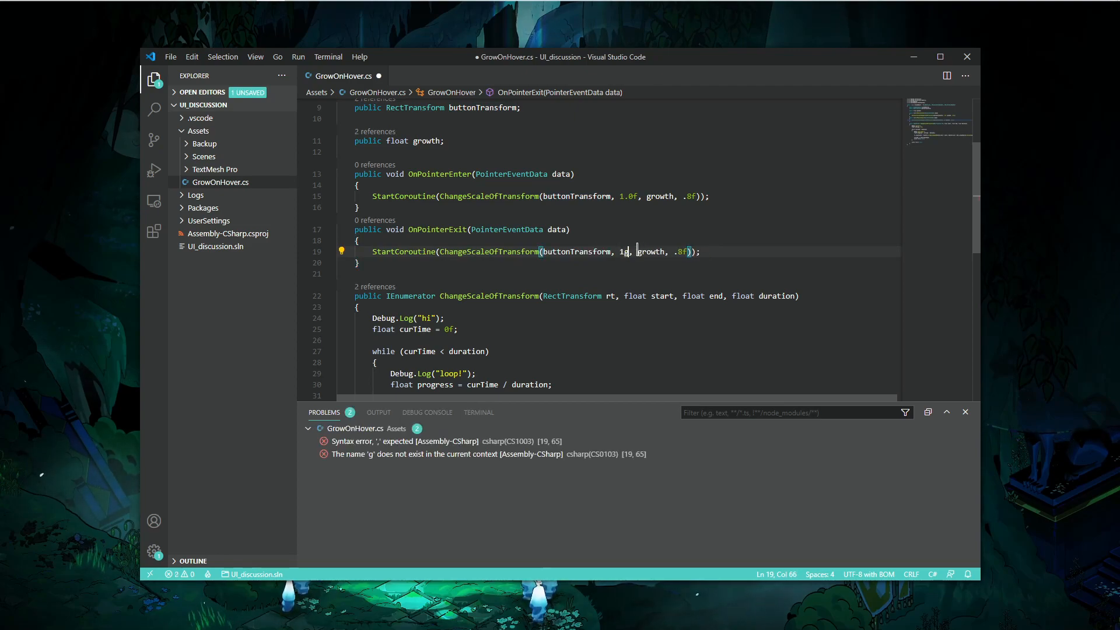
pyautogui.write(',')
pyautogui.hotkey('ctrl', 'Delete')
pyautogui.write('1.0')
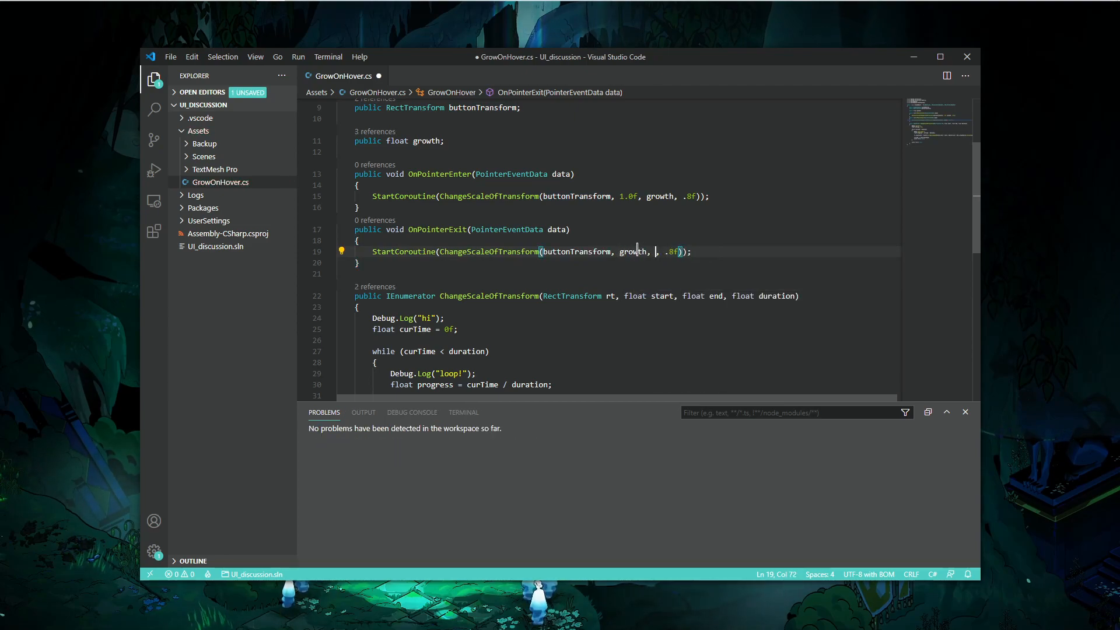
pyautogui.write('f')
pyautogui.hotkey('ctrl', 's')
# - Declare a new public float growDuration field below the growth field
pyautogui.scroll(3, 679, 243)
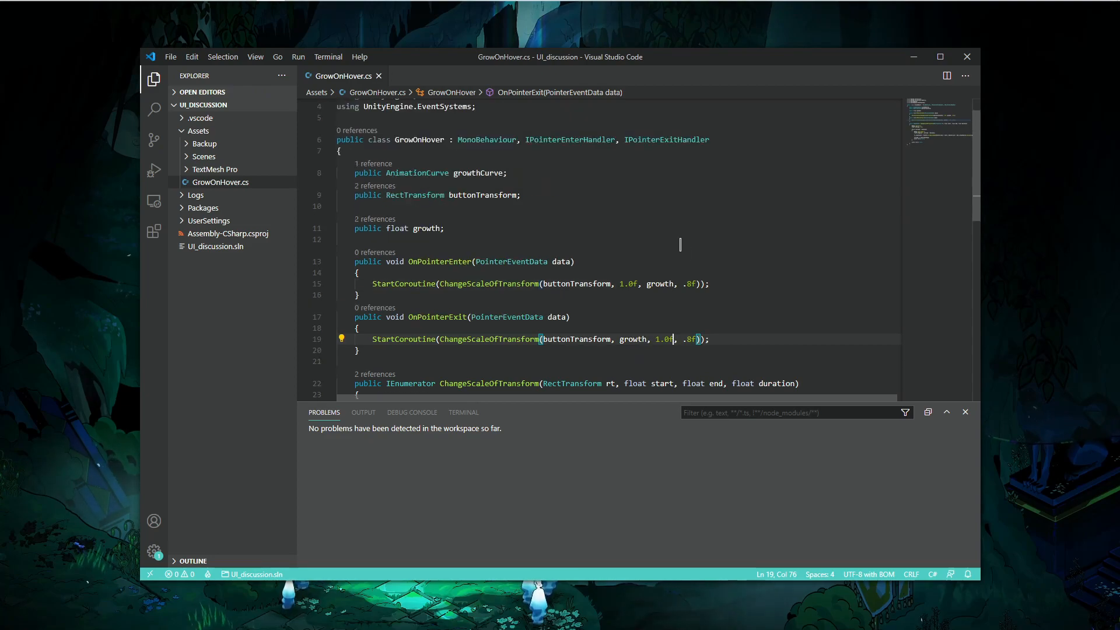
pyautogui.click(499, 229)
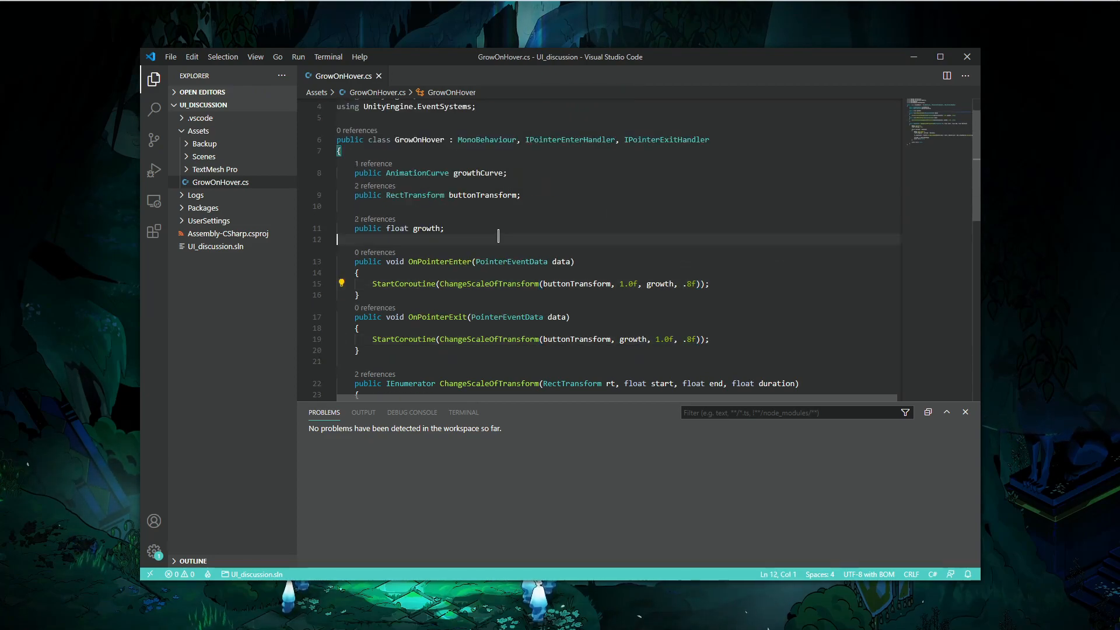
pyautogui.press('Return')
pyautogui.press('Return')
pyautogui.write('public f')
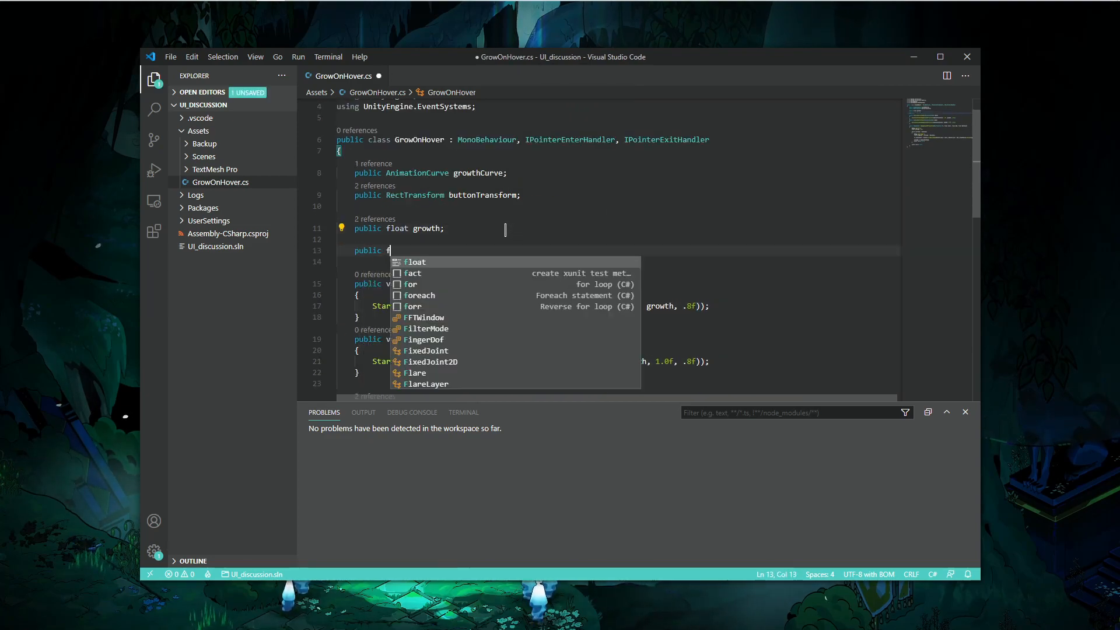
pyautogui.write('loat gor')
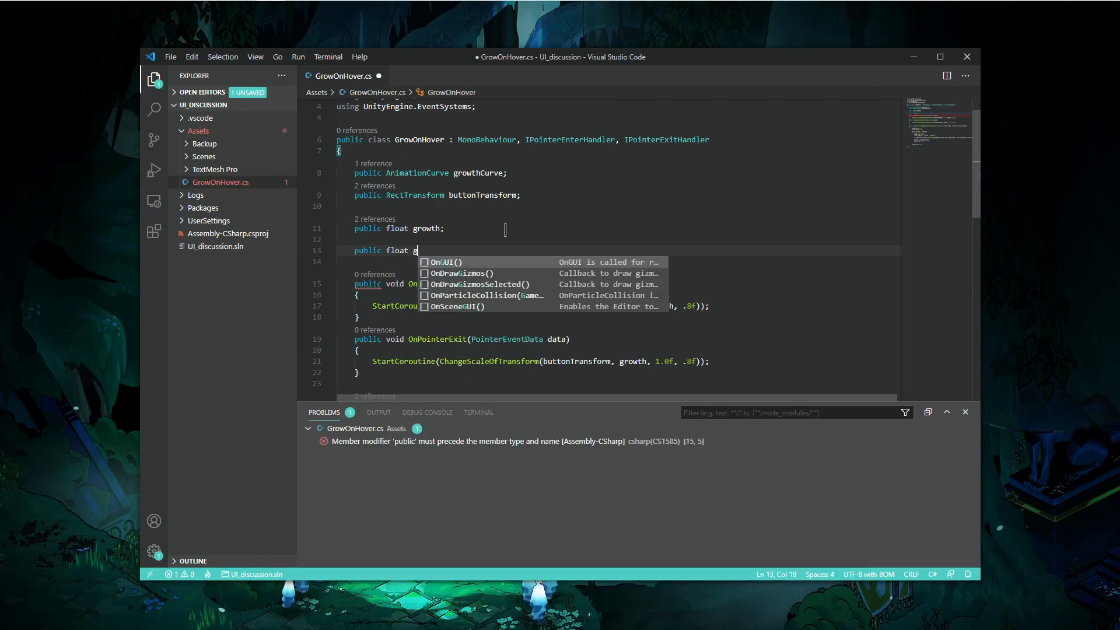
pyautogui.press('BackSpace')
pyautogui.press('BackSpace')
pyautogui.write('rowDurat')
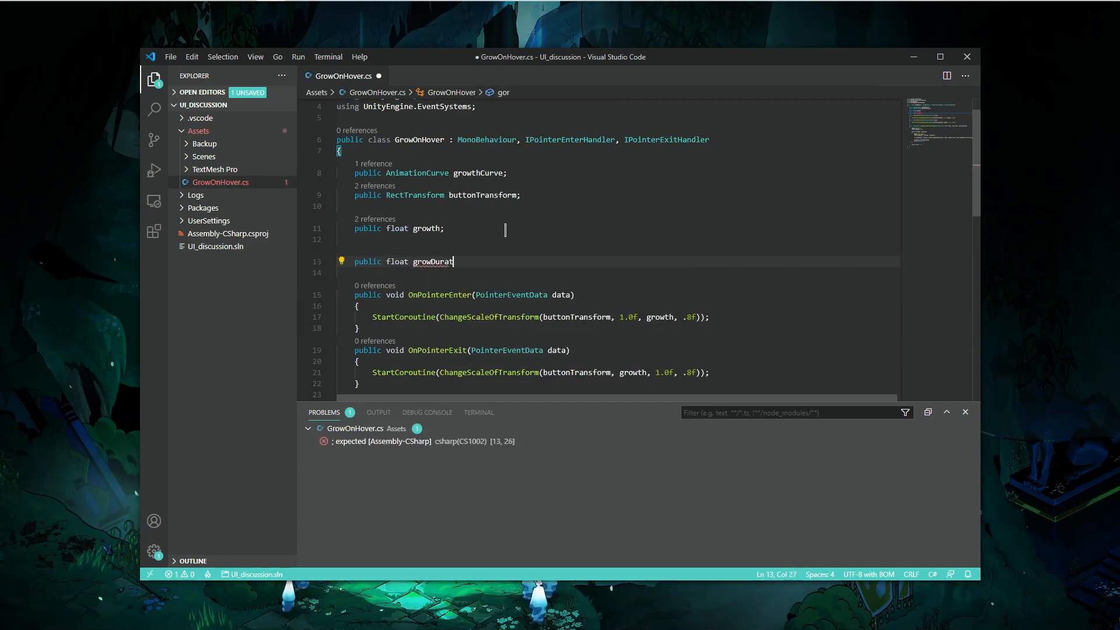
pyautogui.write('ion;')
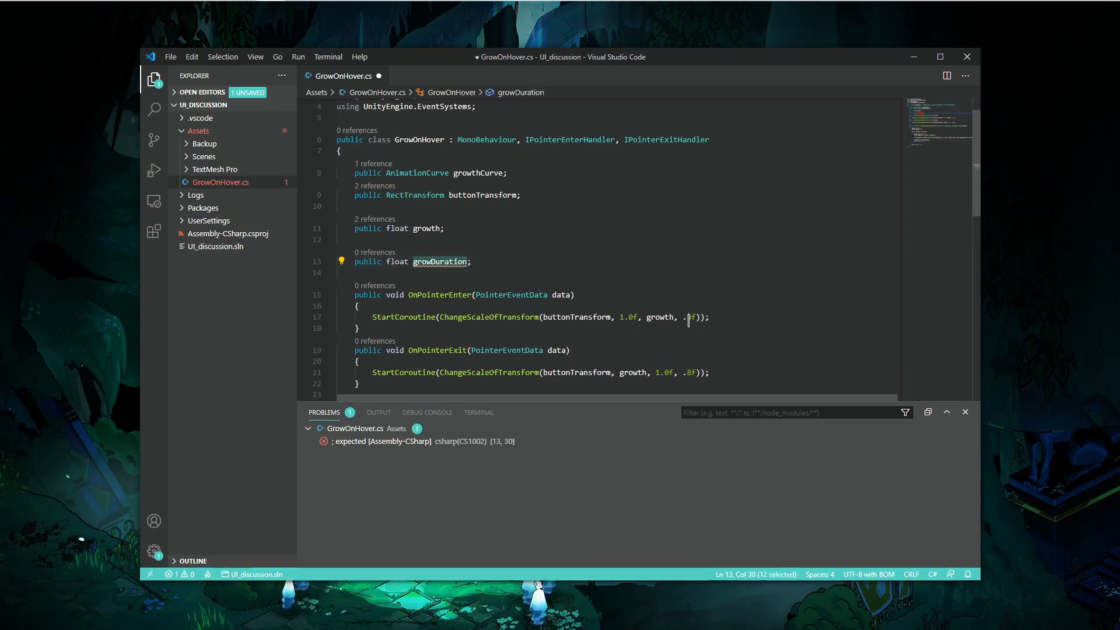
# - Replace the .8f duration in the OnPointerEnter StartCoroutine call with growDuration
pyautogui.click(697, 317)
pyautogui.press('BackSpace')
pyautogui.press('BackSpace')
# - Replace the .8f duration in the OnPointerExit StartCoroutine call with growDuration and save the script
pyautogui.press('BackSpace')
pyautogui.write('growDuration')
pyautogui.scroll(-2, 689, 304)
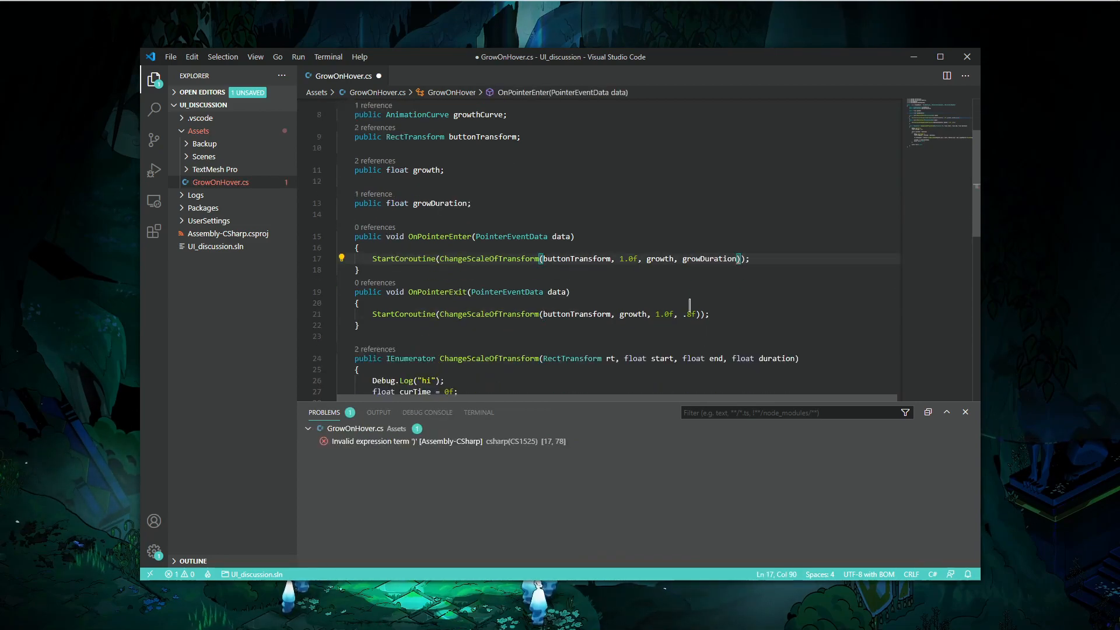
pyautogui.click(695, 316)
pyautogui.press('BackSpace')
pyautogui.press('BackSpace')
pyautogui.press('BackSpace')
pyautogui.write('growDuration')
pyautogui.scroll(-3, 577, 180)
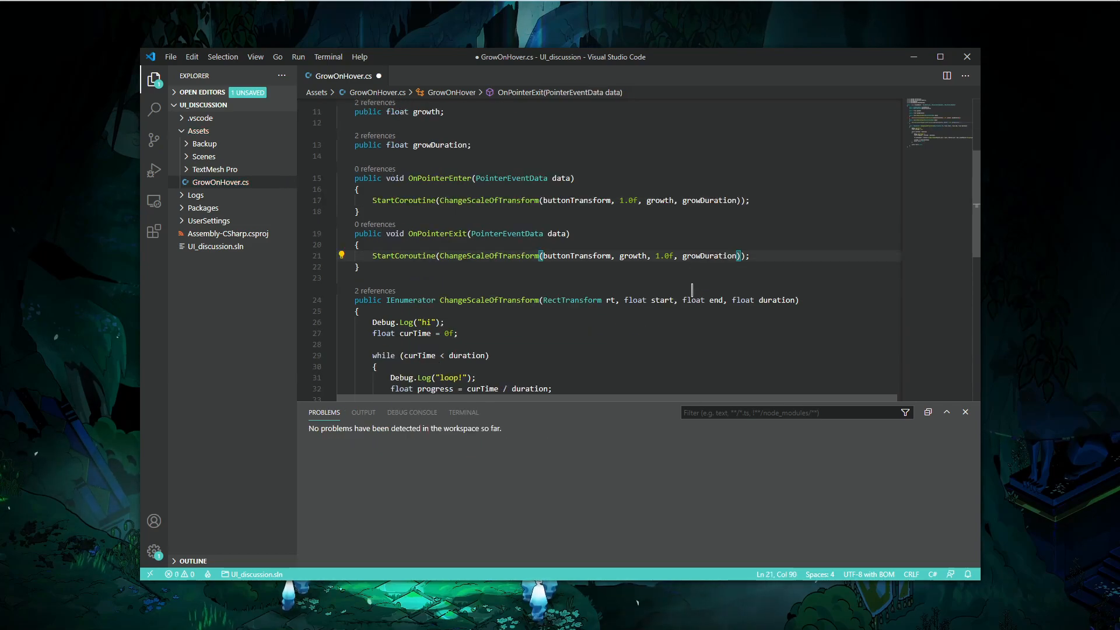
pyautogui.click(580, 205)
pyautogui.hotkey('ctrl', 's')
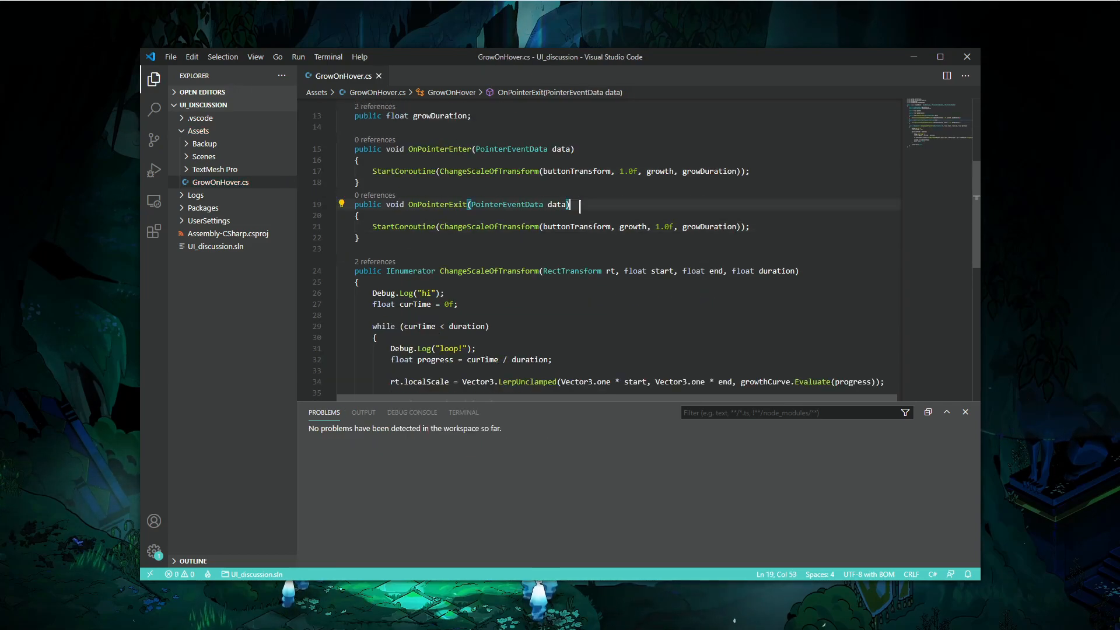
# - Set Grow Duration to 0.8 on the button's Grow On Hover component
pyautogui.hotkey('alt', 'Tab')
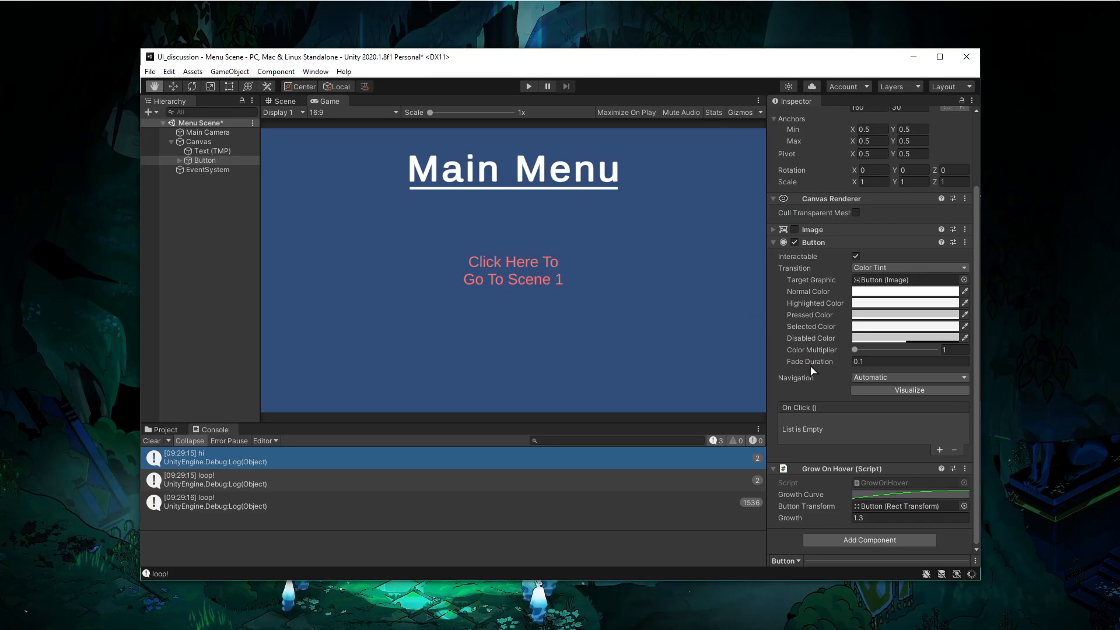
pyautogui.click(869, 519)
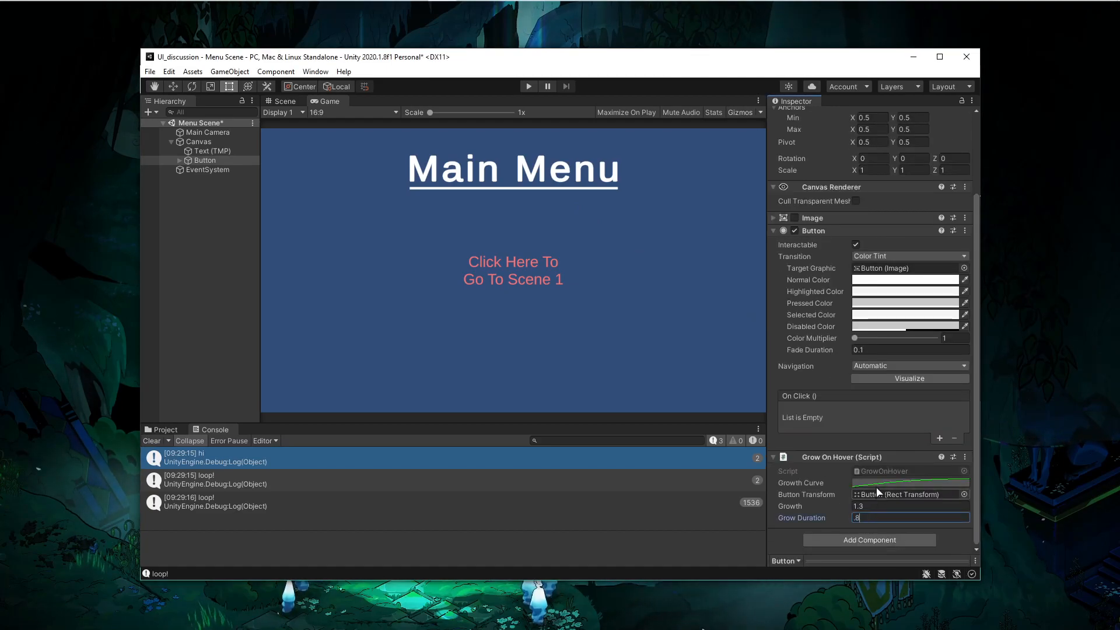
# - Open the Growth Curve editor and reshape the curve to rise steeply and overshoot above 1 before settling
pyautogui.click(910, 483)
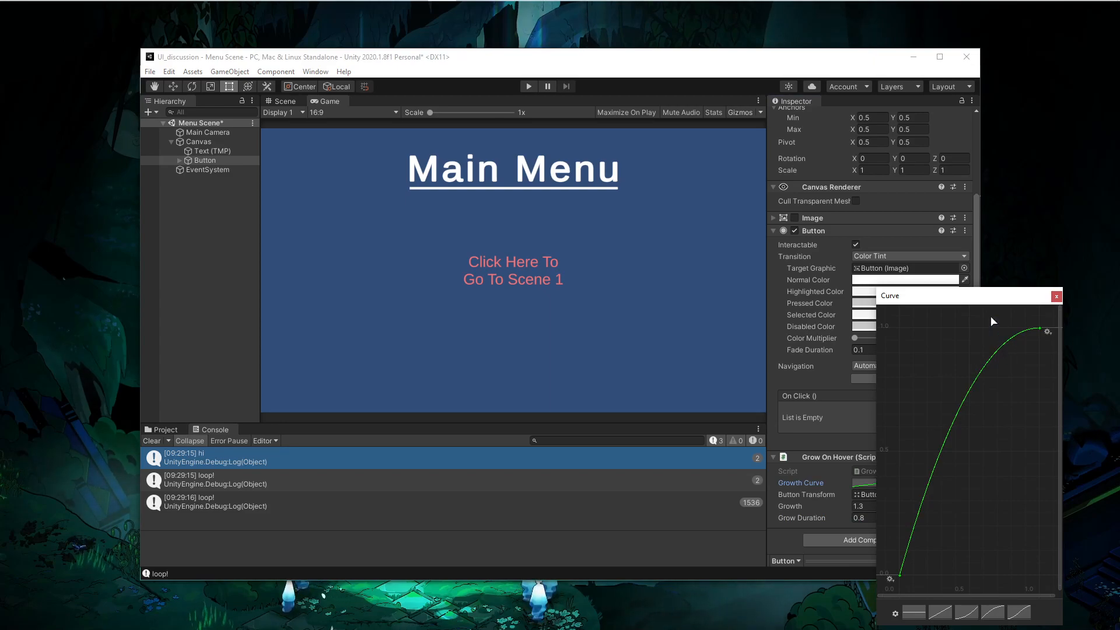
pyautogui.moveTo(913, 296); pyautogui.dragTo(546, 143)
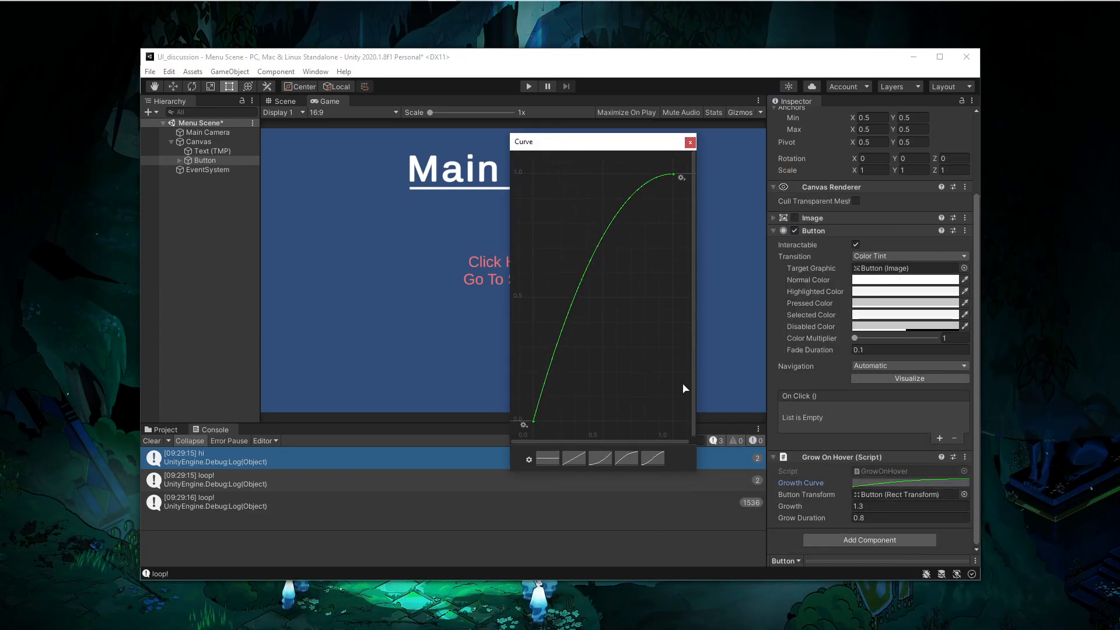
pyautogui.moveTo(696, 387); pyautogui.dragTo(945, 386)
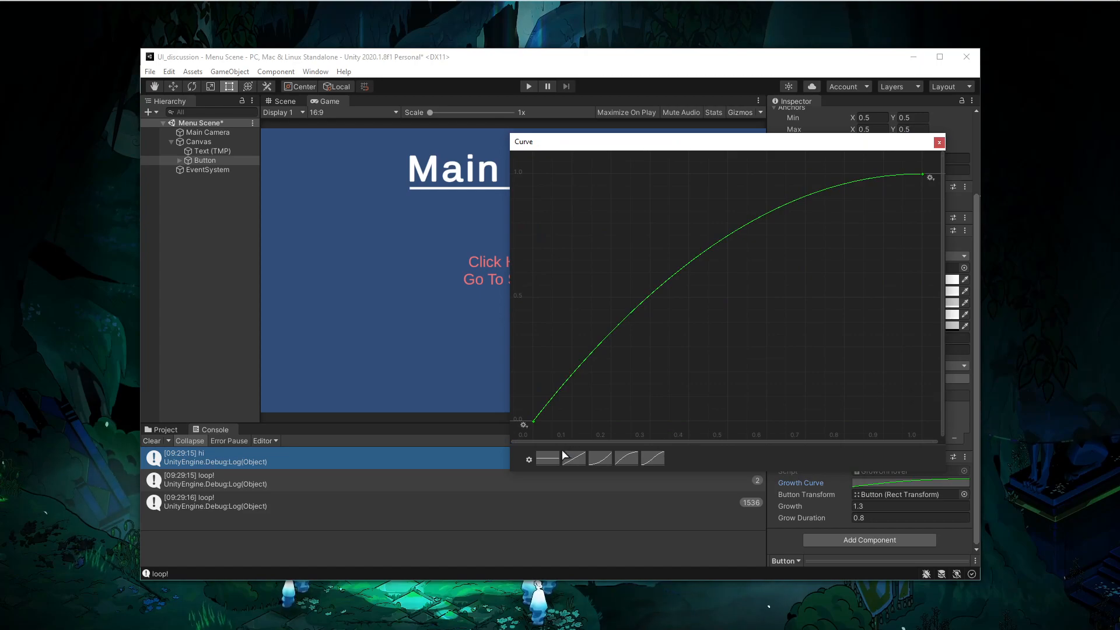
pyautogui.click(523, 424)
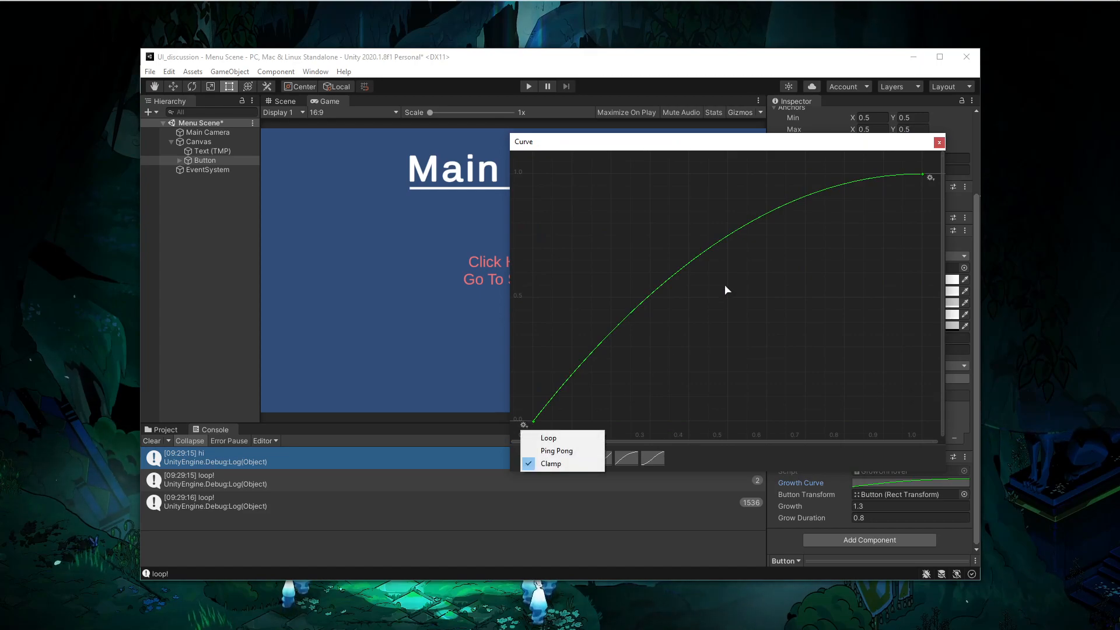
pyautogui.click(686, 271)
pyautogui.moveTo(685, 266); pyautogui.dragTo(611, 189)
pyautogui.scroll(-3, 657, 208)
pyautogui.moveTo(654, 209); pyautogui.dragTo(681, 275, button='middle')
pyautogui.scroll(-2, 664, 230)
pyautogui.moveTo(654, 254); pyautogui.dragTo(624, 235)
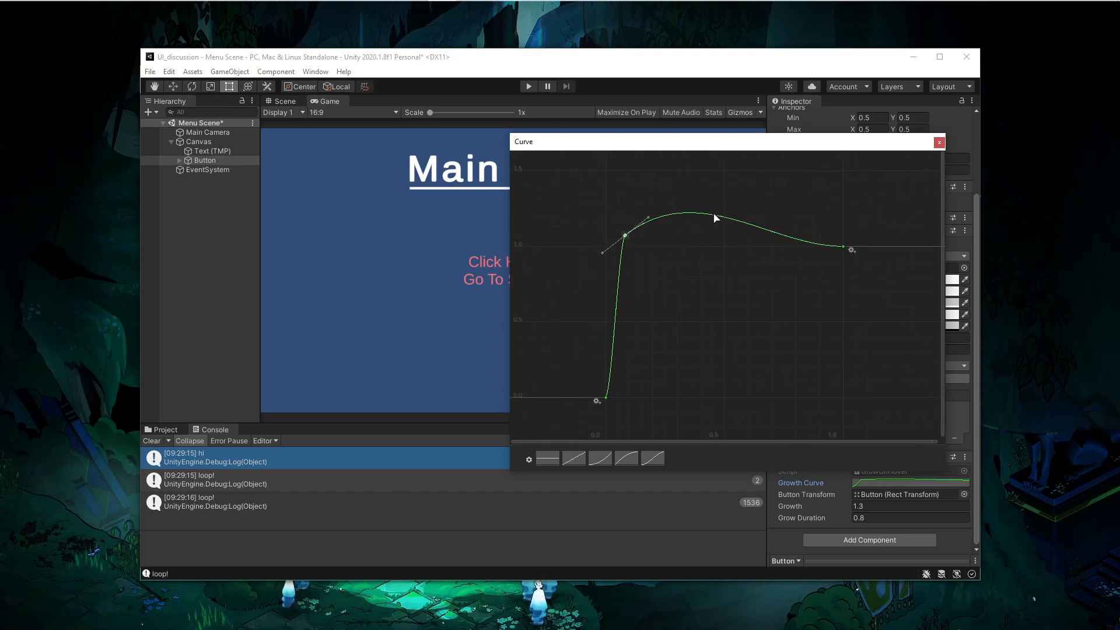
# - Add two keys to give the curve a damped wobble around 1, adjust the peak key's tangent, and close the editor
pyautogui.doubleClick(722, 217)
pyautogui.moveTo(723, 217); pyautogui.dragTo(700, 257)
pyautogui.doubleClick(782, 257)
pyautogui.moveTo(782, 256); pyautogui.dragTo(786, 231)
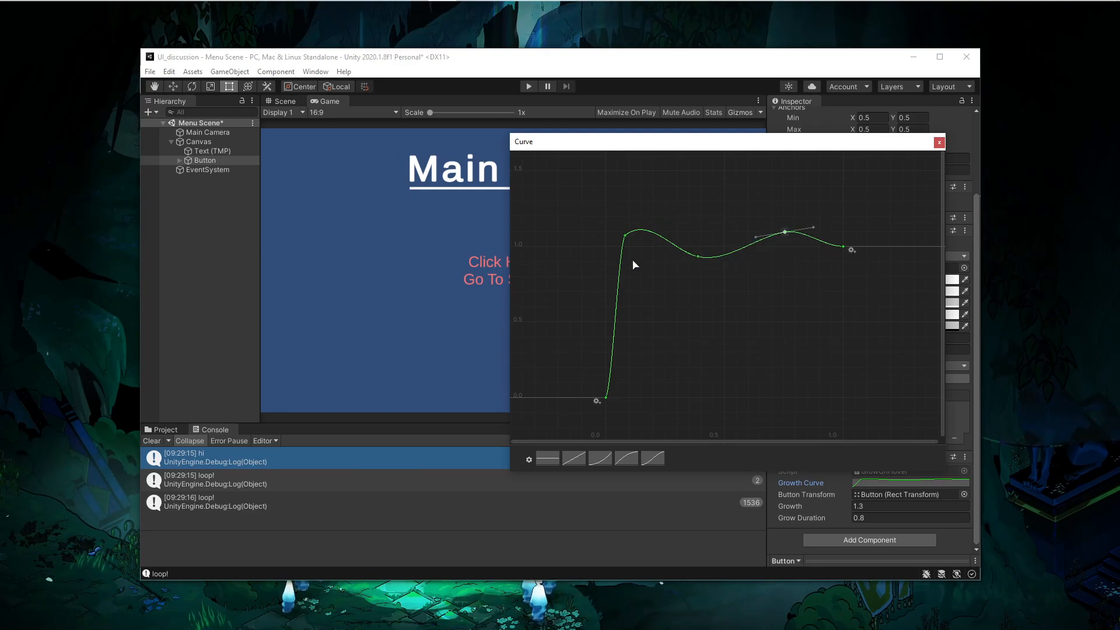
pyautogui.moveTo(629, 235); pyautogui.dragTo(638, 235)
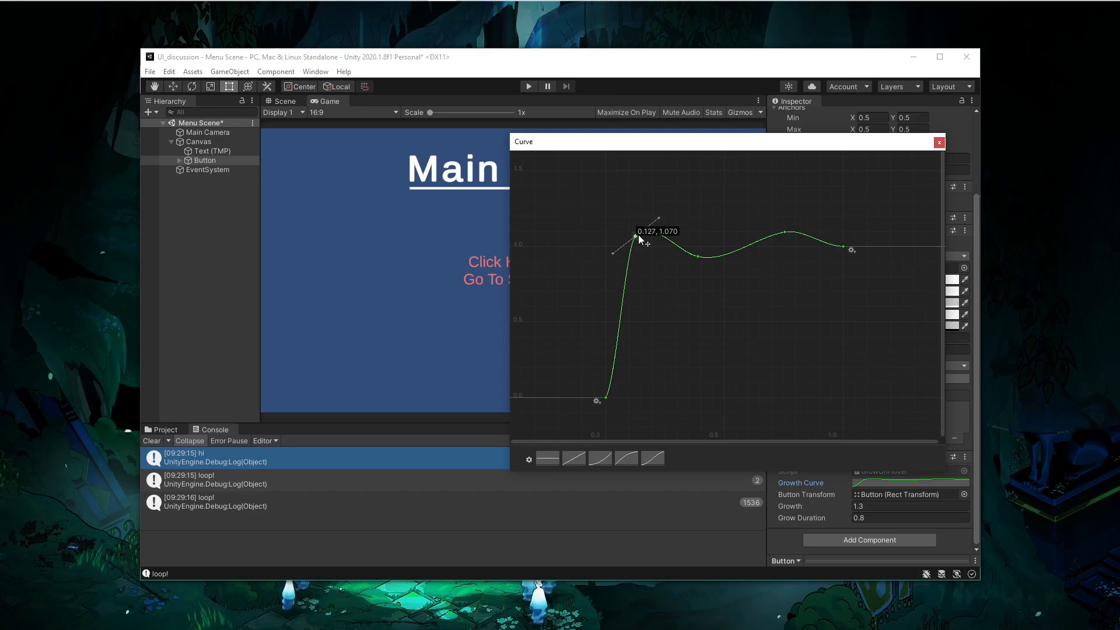
pyautogui.click(939, 142)
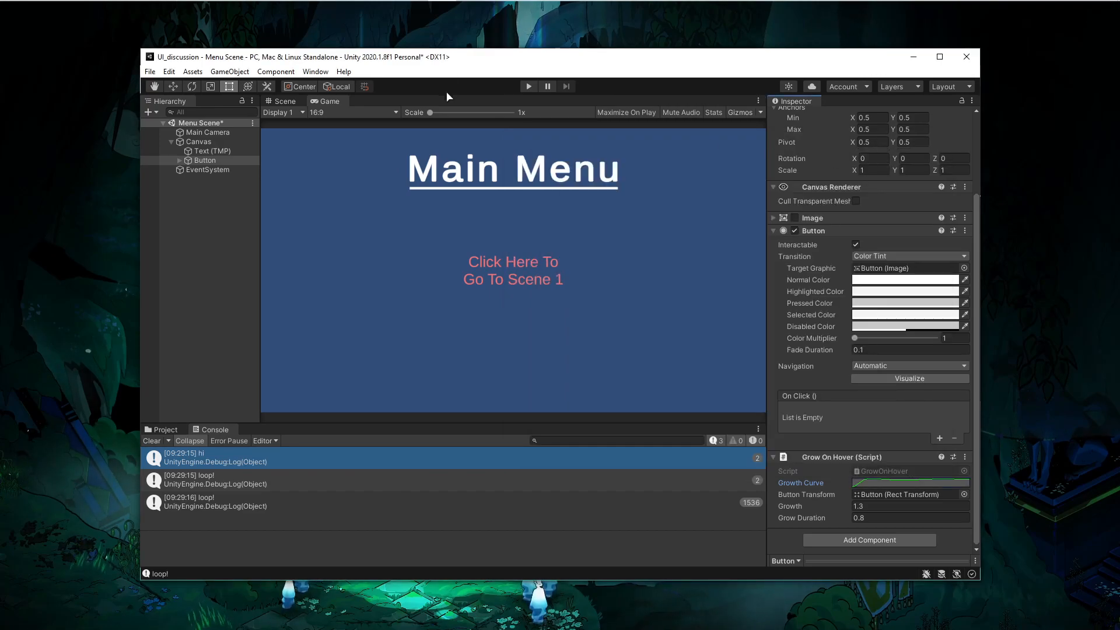
# - Play-test the hover growth animation, then stop playing
pyautogui.click(528, 86)
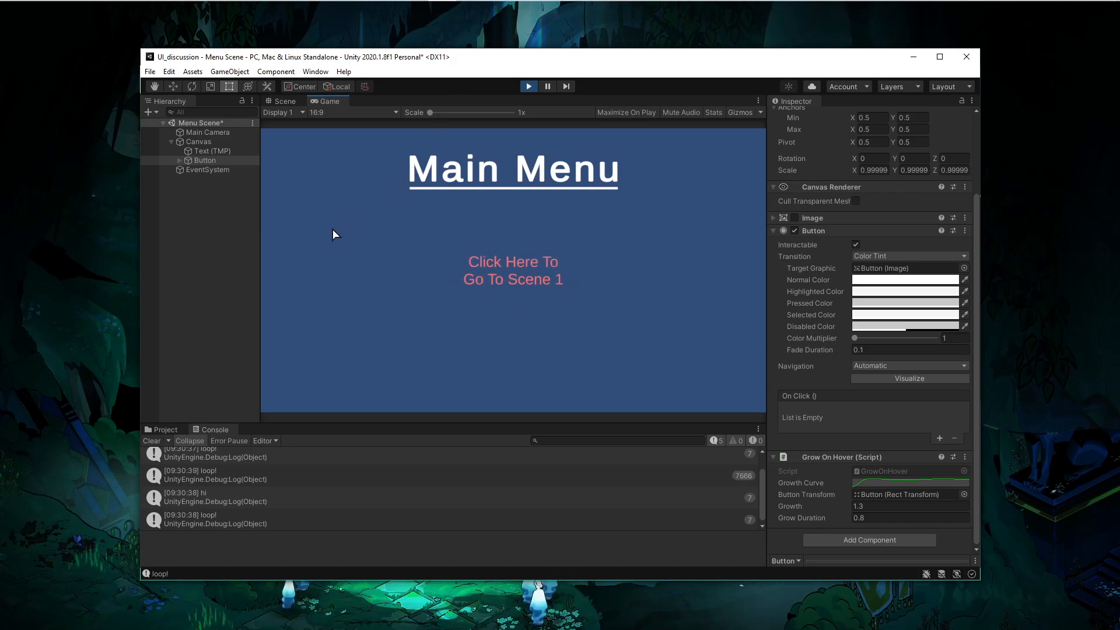
pyautogui.click(528, 86)
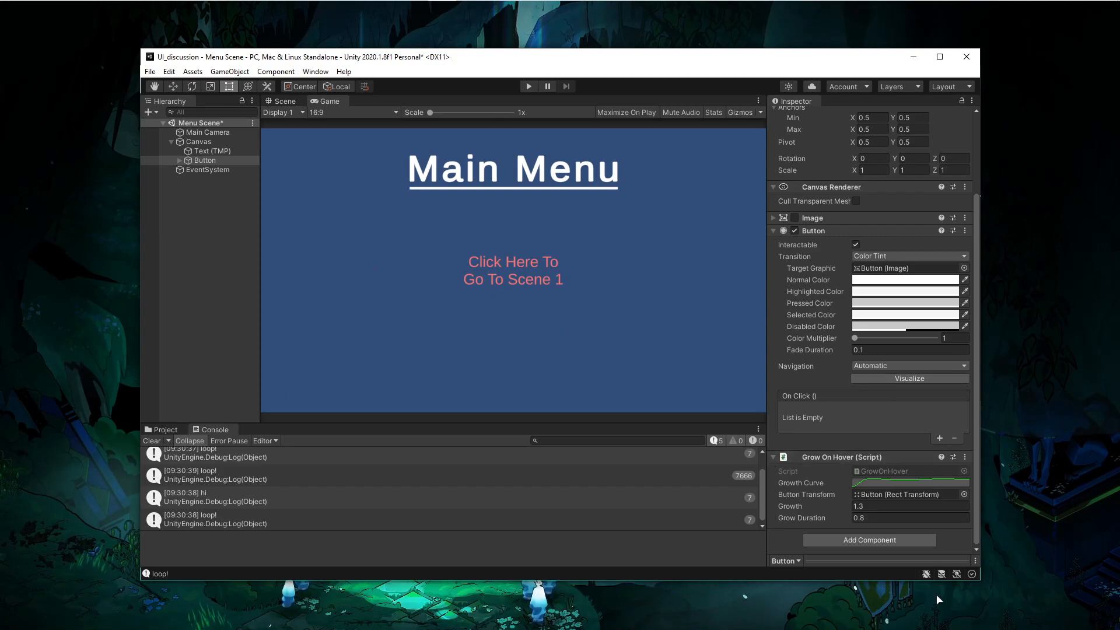
# - Add the Change Color On Click script component to the Button
pyautogui.click(884, 543)
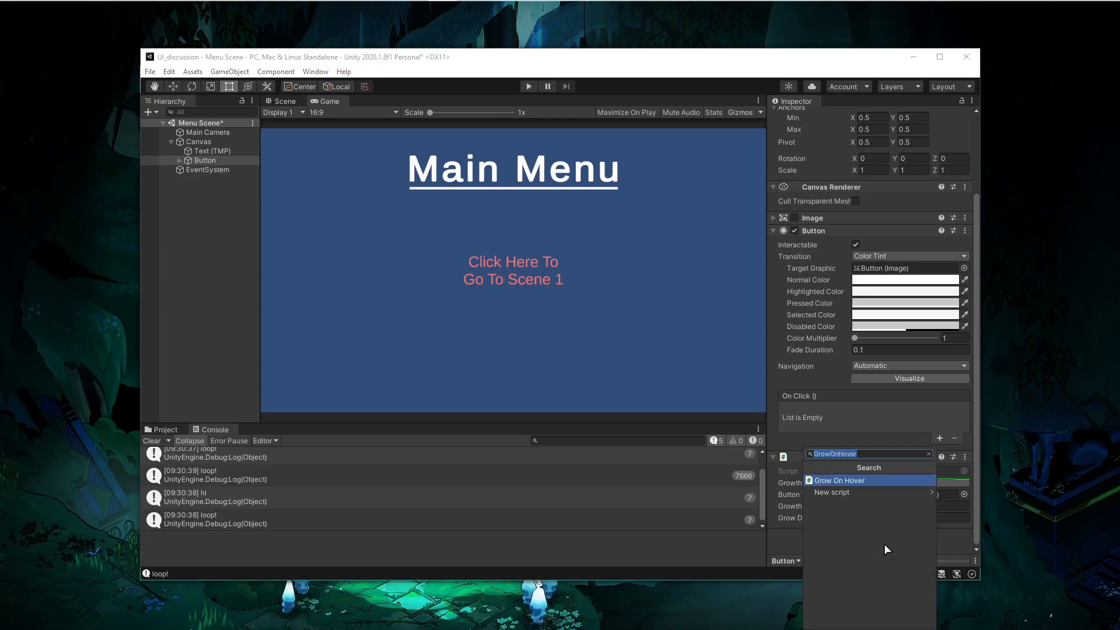
pyautogui.press('BackSpace')
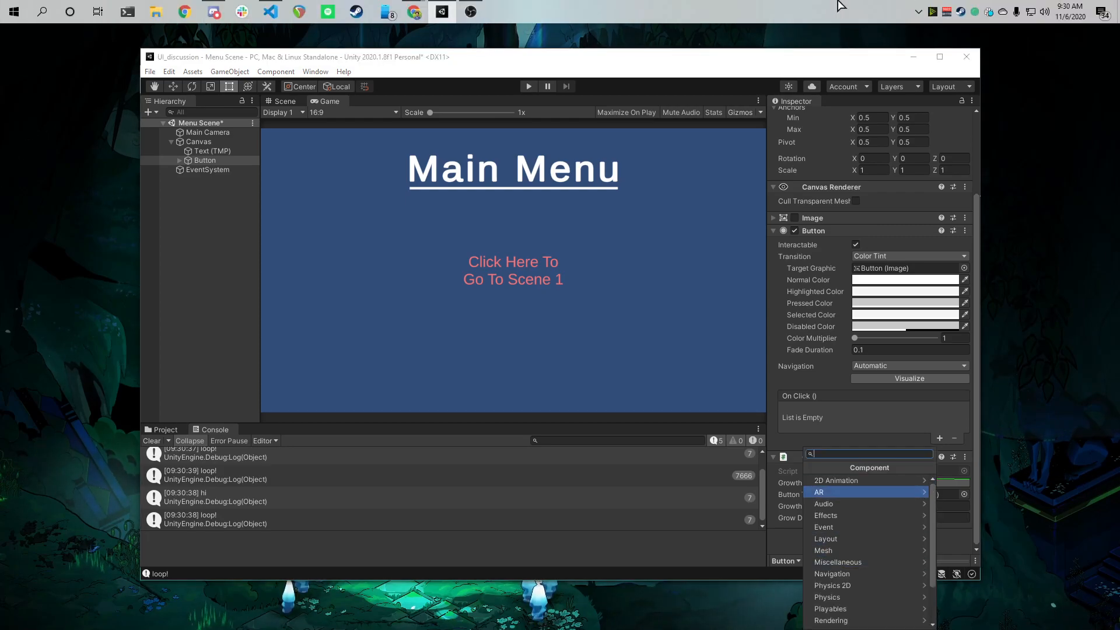
pyautogui.scroll(-3, 889, 502)
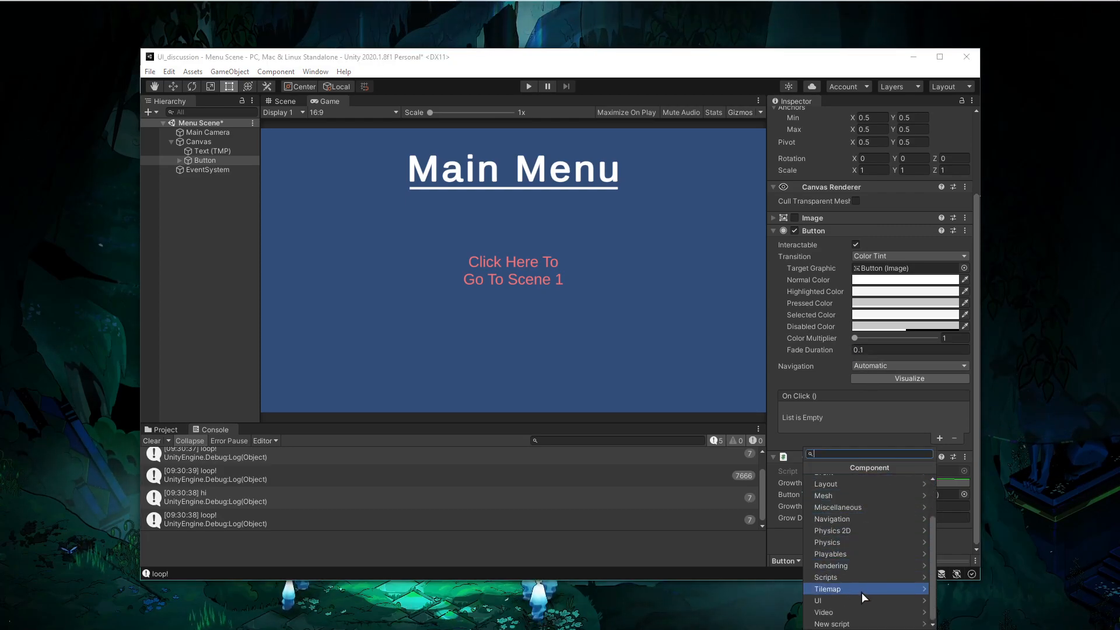
pyautogui.click(869, 576)
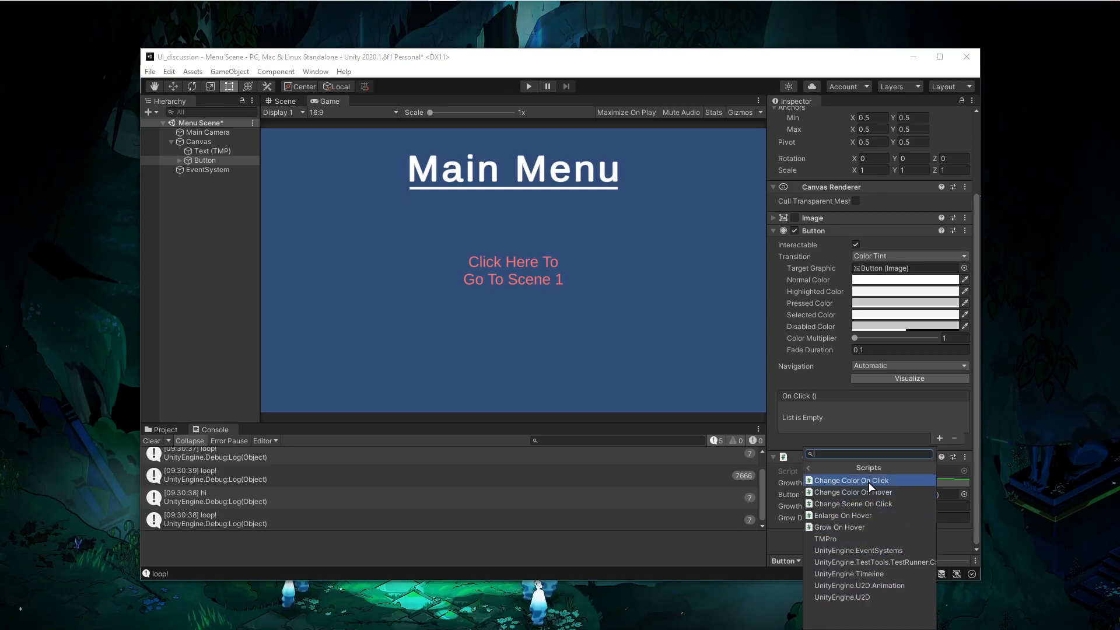
pyautogui.click(870, 482)
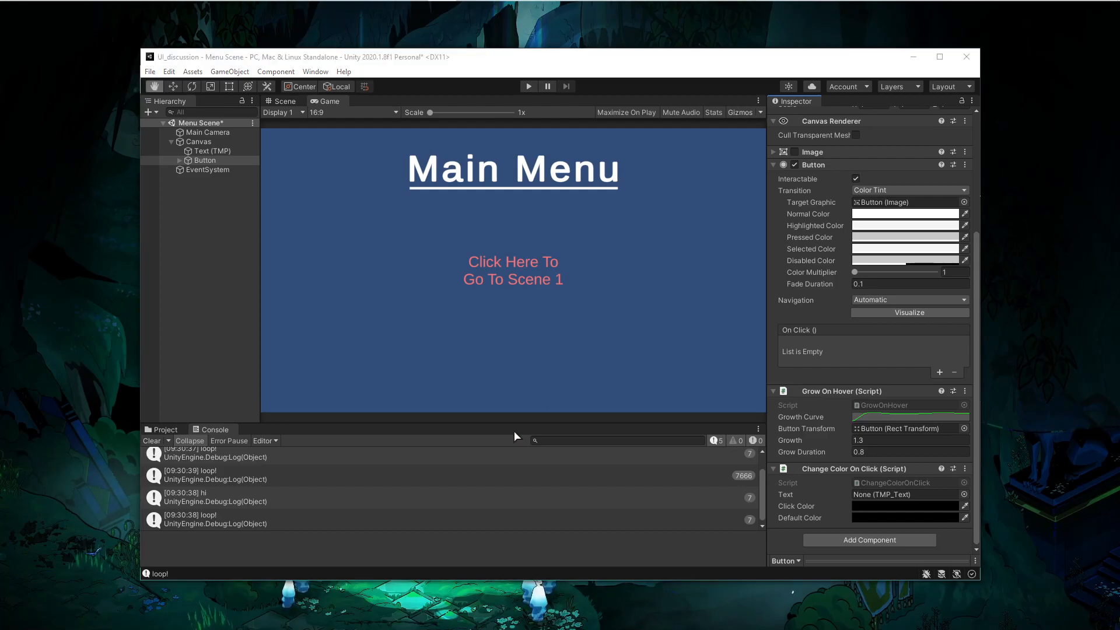
# - Switch to Visual Studio Code and compare the pointer handler interfaces and methods of the ChangeColorOnClick and GrowOnHover scripts
pyautogui.hotkey('alt', 'Tab')
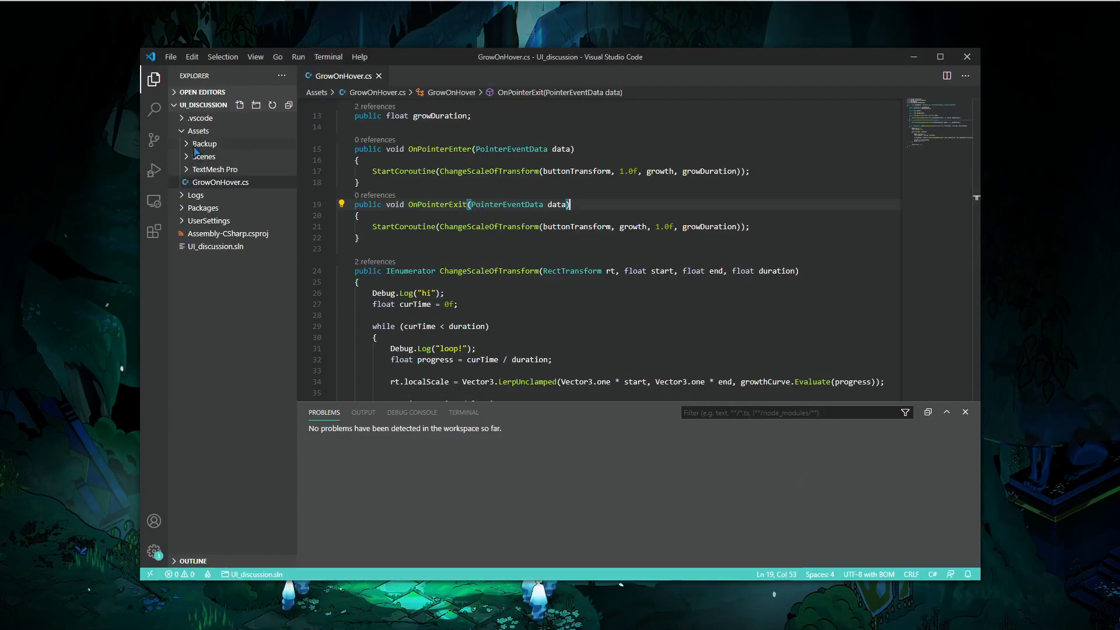
pyautogui.click(197, 145)
pyautogui.click(228, 157)
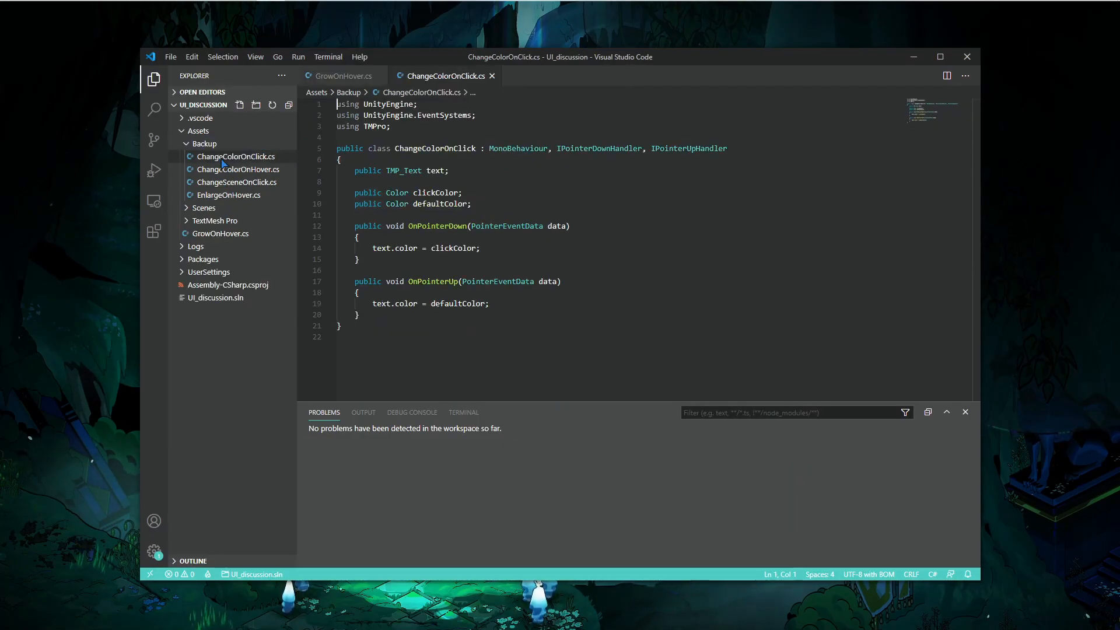
pyautogui.click(225, 145)
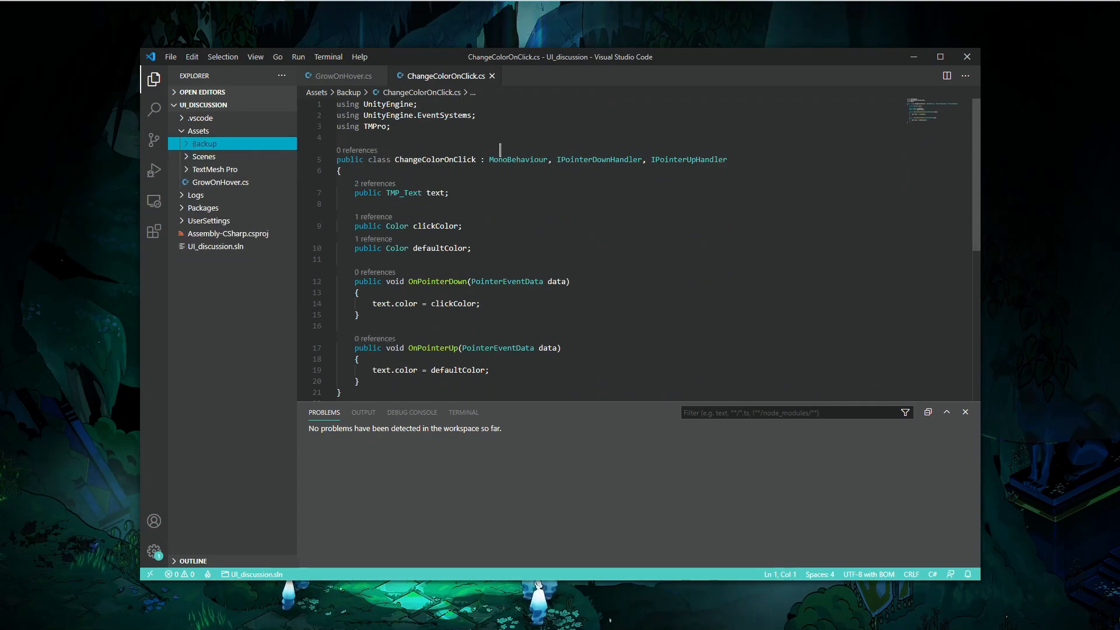
pyautogui.click(322, 81)
pyautogui.scroll(5, 508, 116)
pyautogui.doubleClick(559, 172)
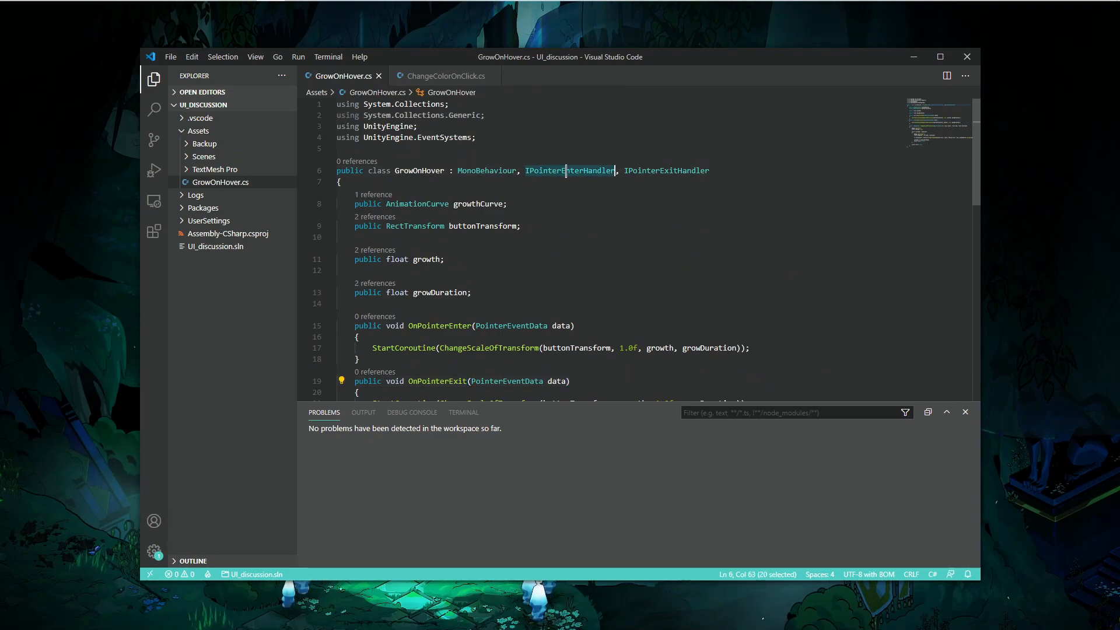
pyautogui.doubleClick(647, 171)
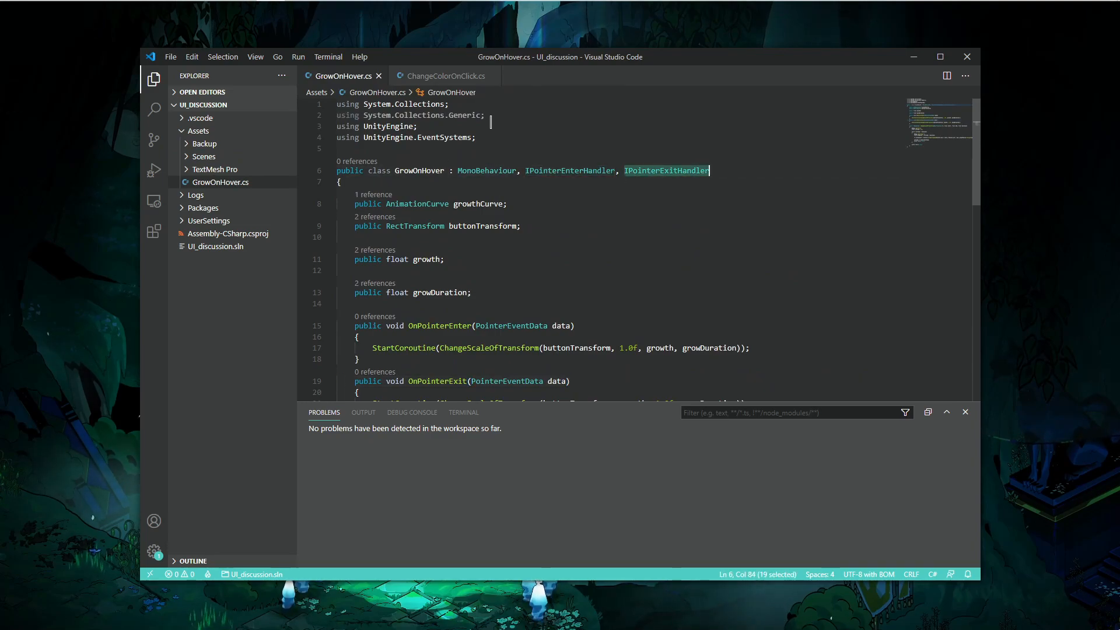
pyautogui.click(440, 75)
pyautogui.doubleClick(599, 159)
pyautogui.doubleClick(687, 160)
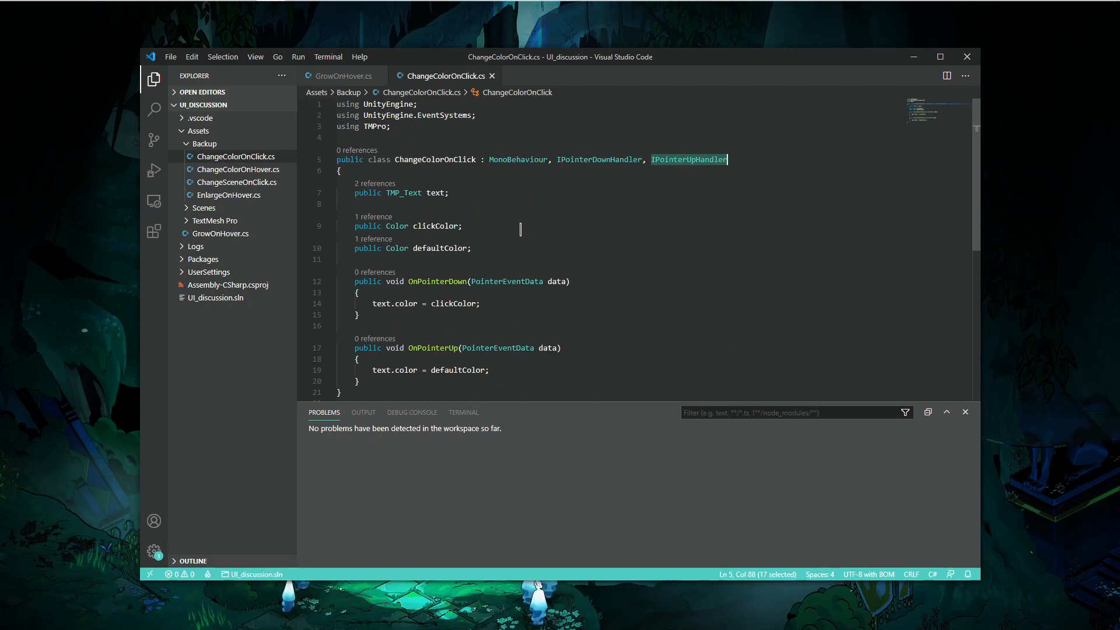
pyautogui.moveTo(420, 314); pyautogui.dragTo(385, 248)
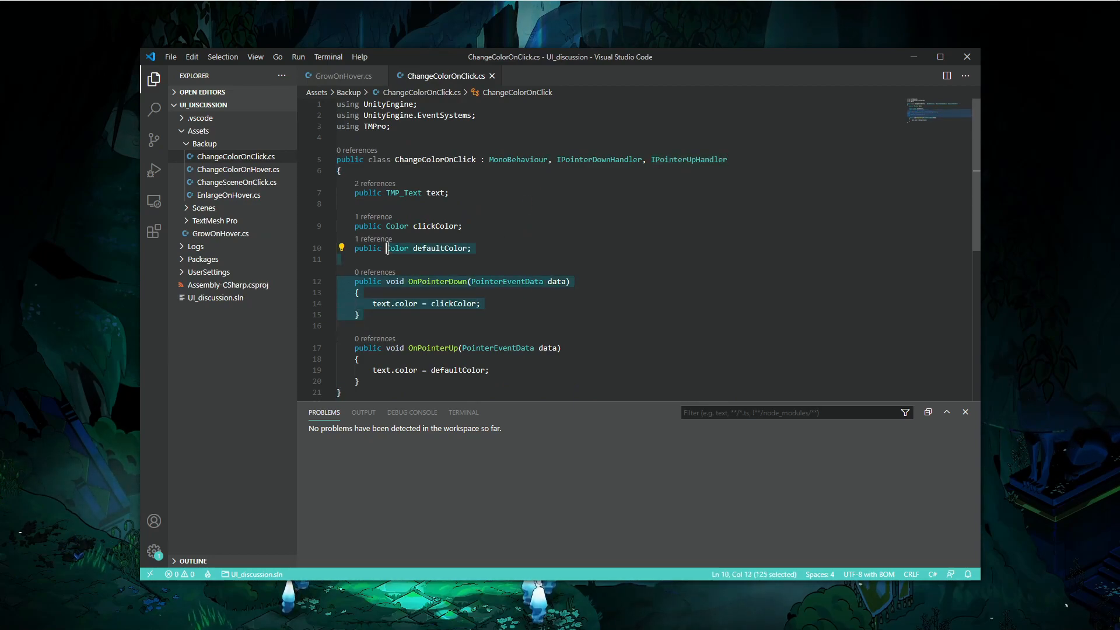
pyautogui.click(446, 259)
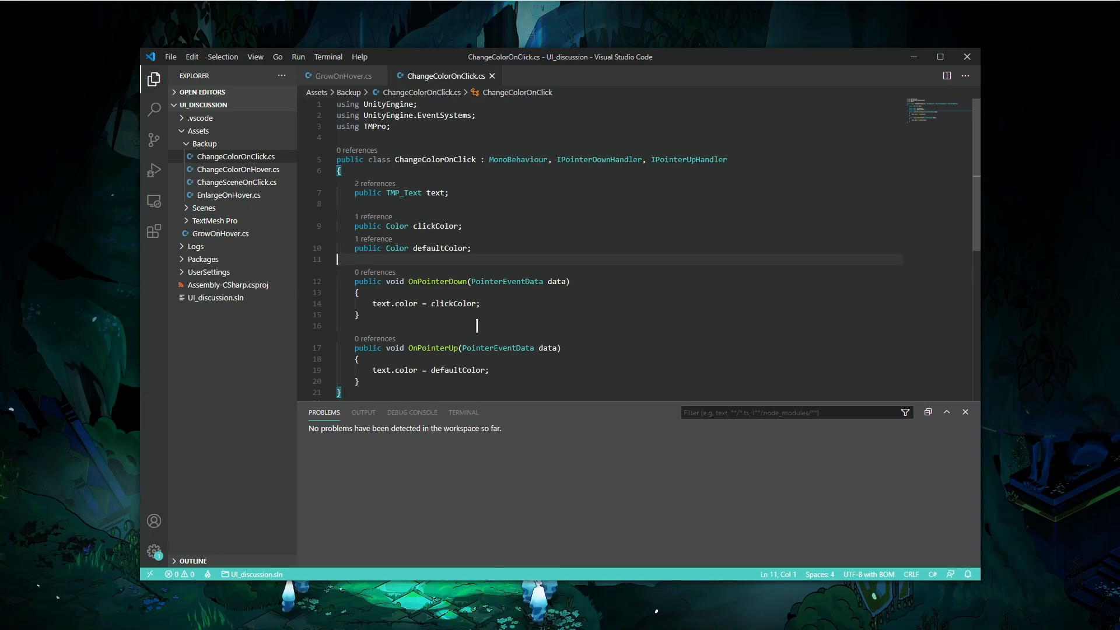
pyautogui.scroll(-1, 436, 256)
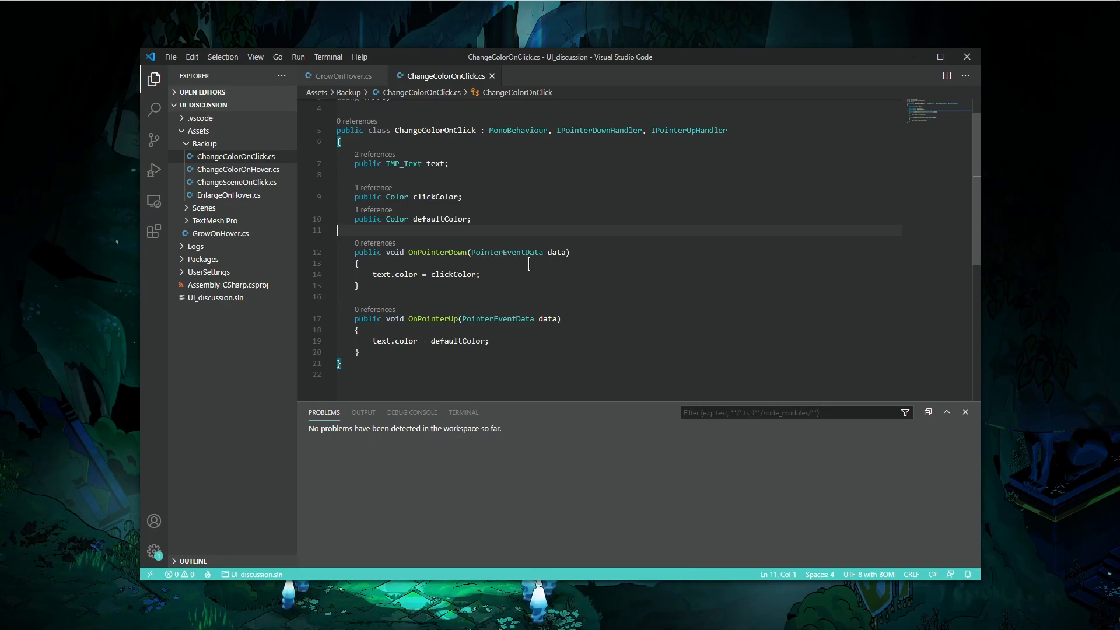
# - Return to Unity, expand the Button in the hierarchy, and lock the Inspector on the Button
pyautogui.hotkey('alt', 'Tab')
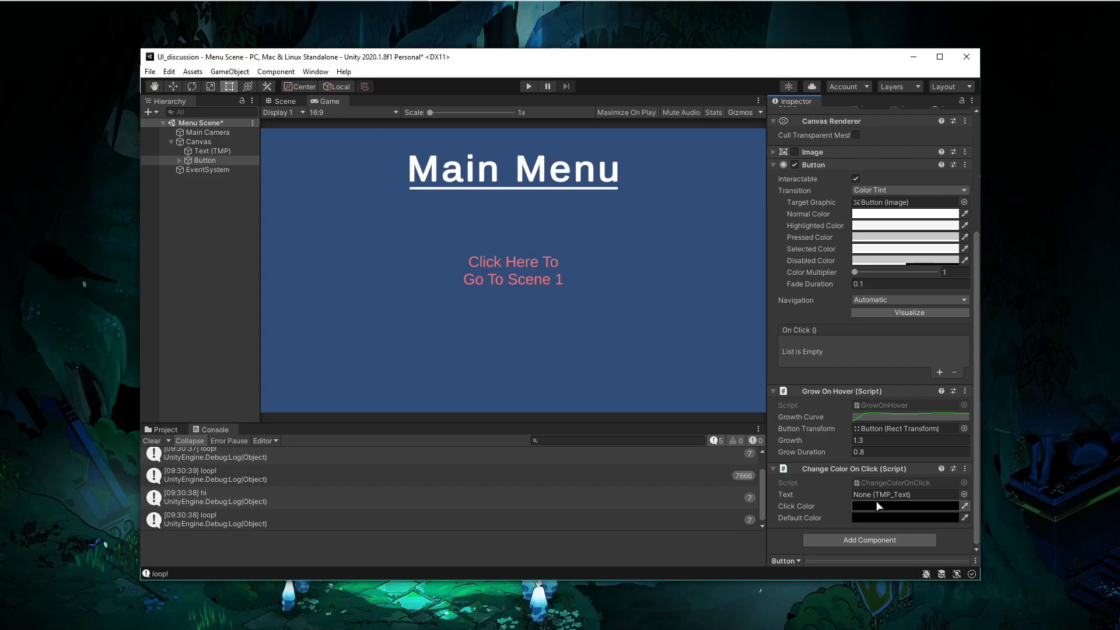
pyautogui.click(180, 160)
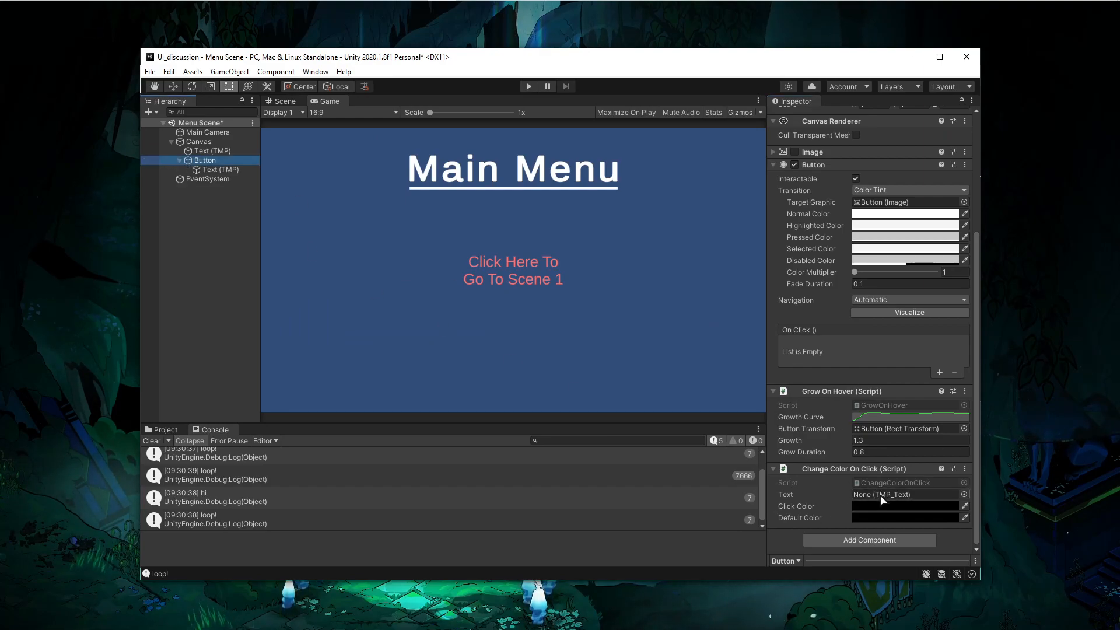
pyautogui.click(211, 170)
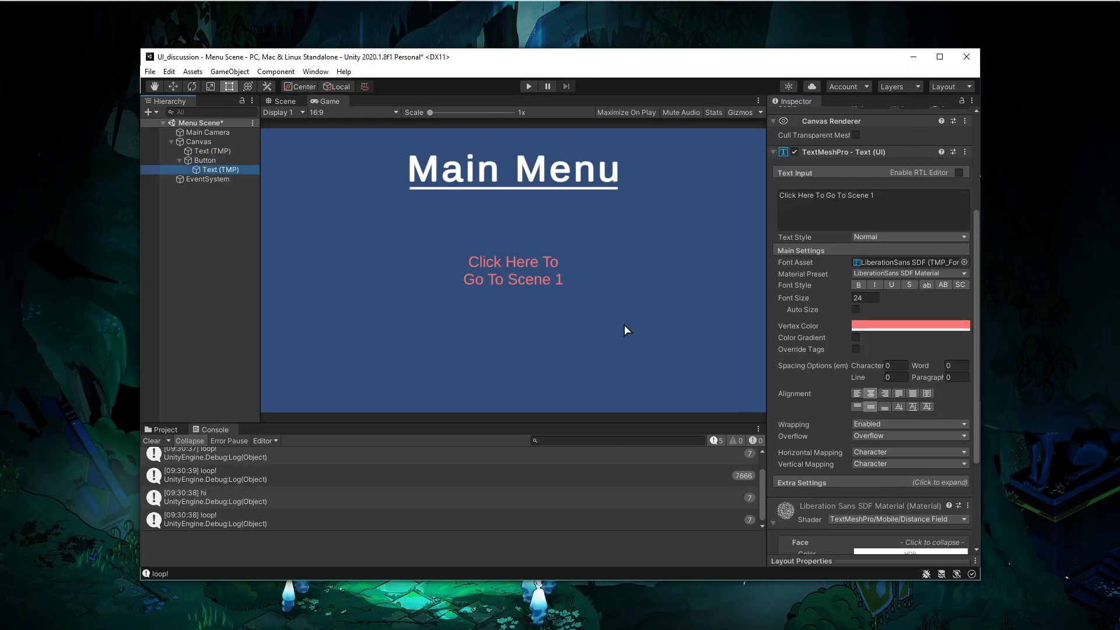
pyautogui.click(193, 162)
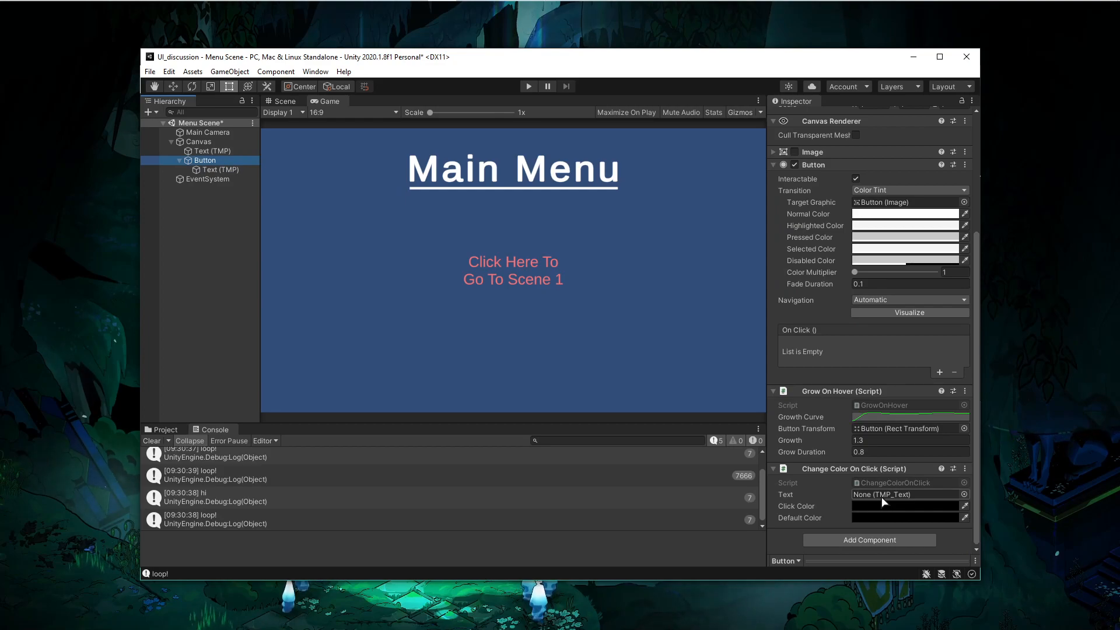
pyautogui.scroll(5, 831, 231)
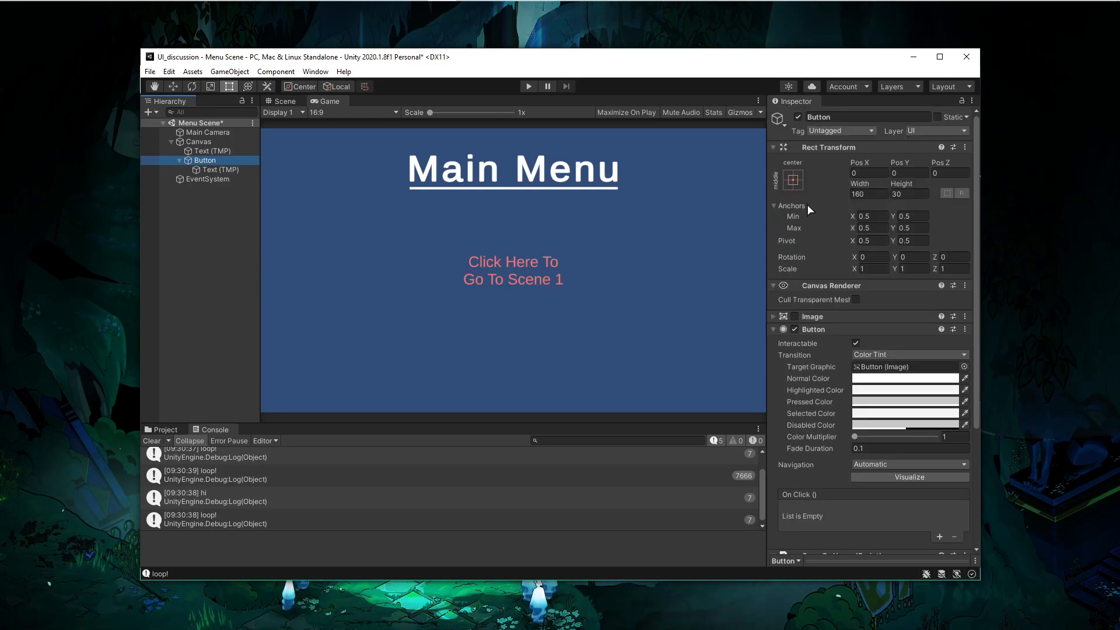
pyautogui.scroll(-5, 816, 252)
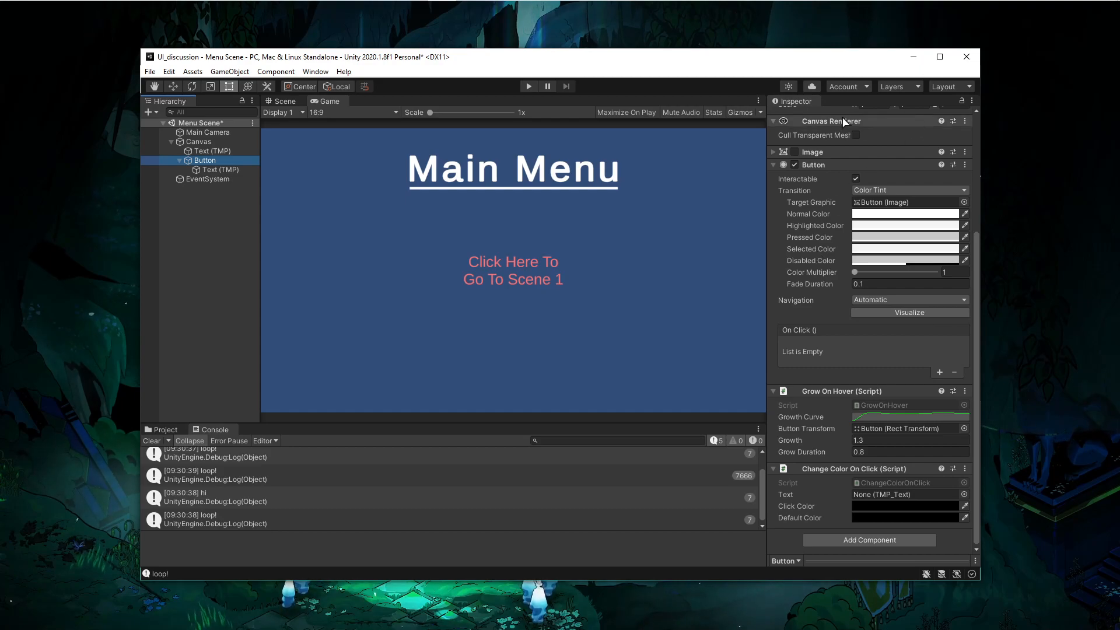
pyautogui.click(962, 101)
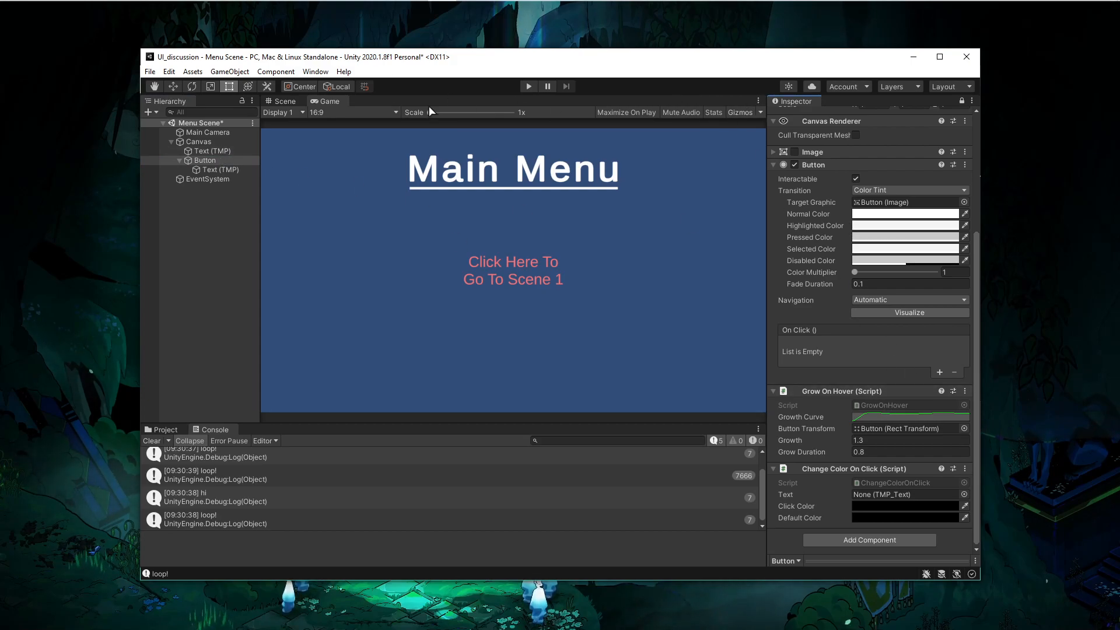
# - Add a second Inspector tab next to the Game view
pyautogui.rightClick(318, 104)
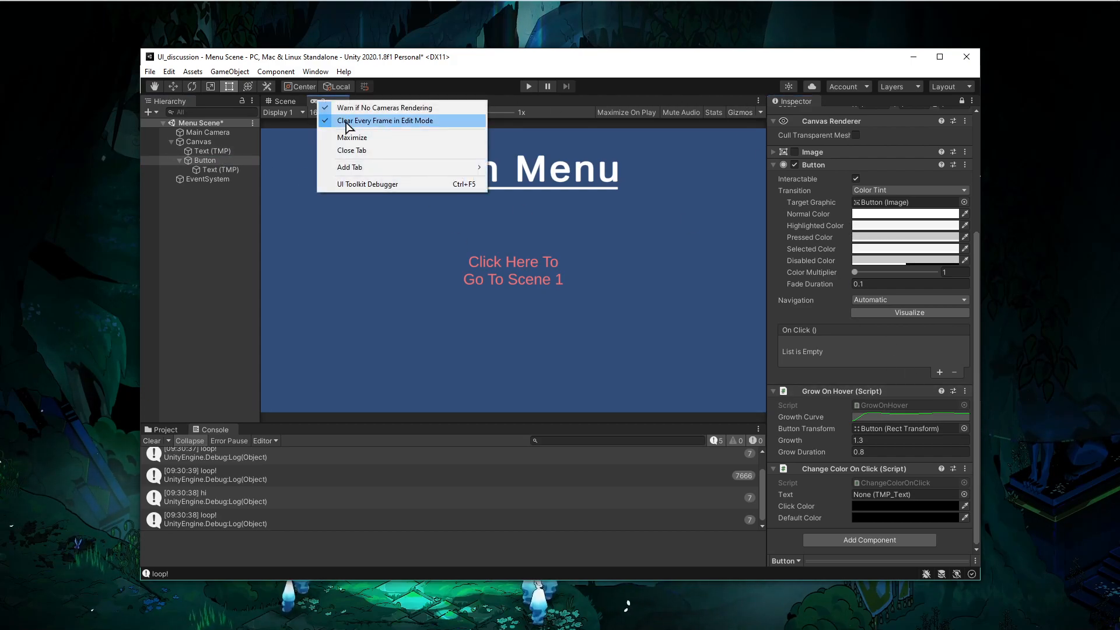
pyautogui.moveTo(352, 169)
pyautogui.click(528, 192)
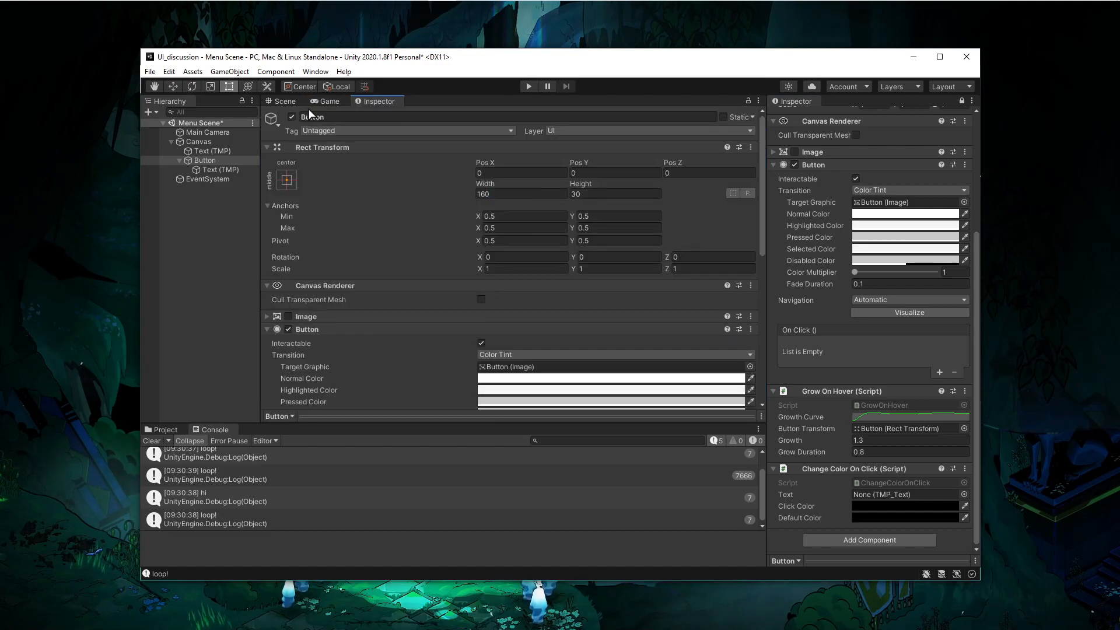
# - Assign the Button's child Text (TMP) TextMeshPro component to the Change Color On Click Text field
pyautogui.click(210, 170)
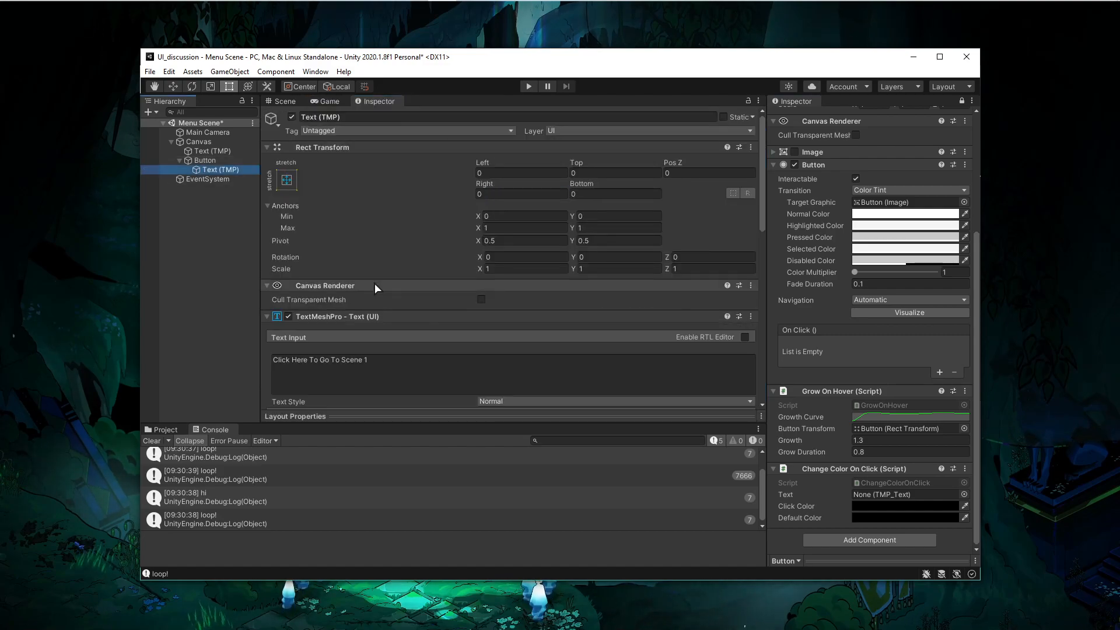
pyautogui.scroll(-5, 373, 284)
pyautogui.scroll(5, 373, 284)
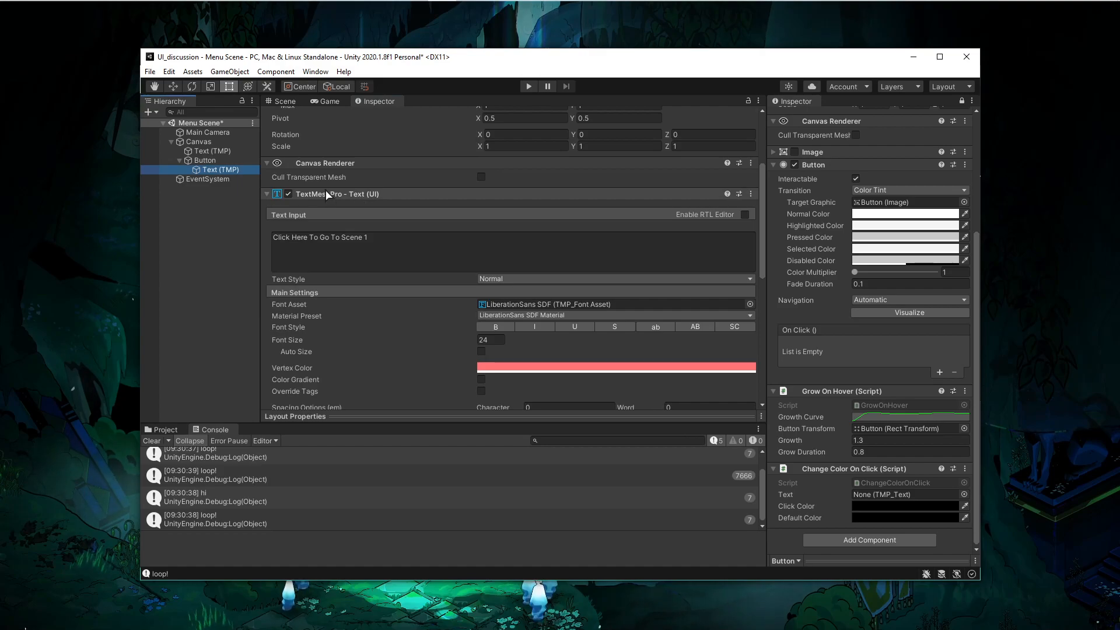
pyautogui.moveTo(329, 197); pyautogui.dragTo(899, 499)
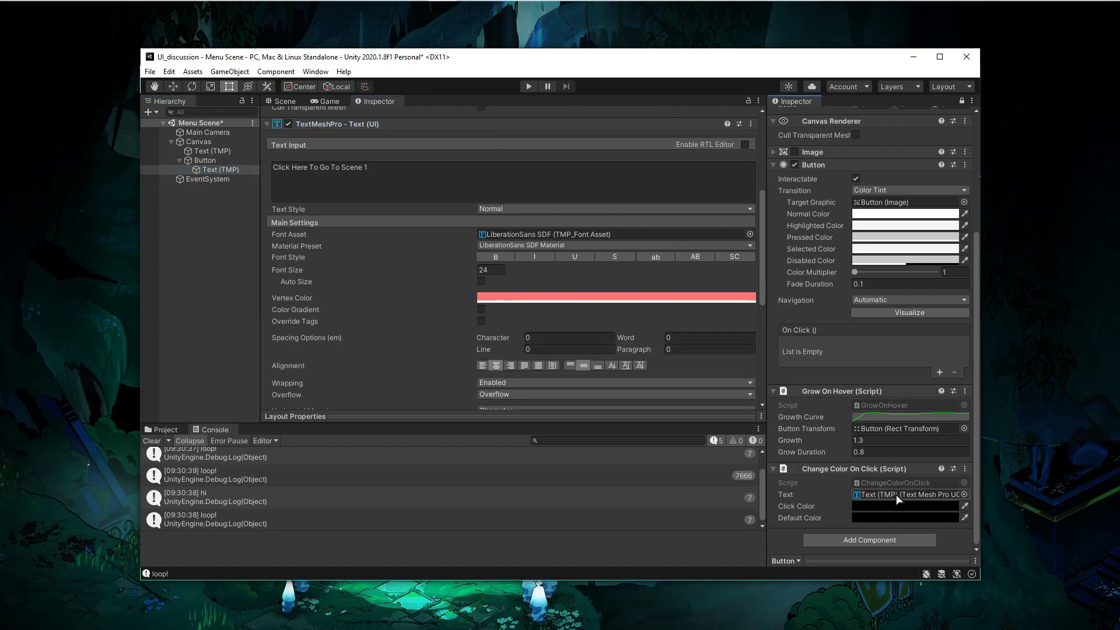
# - Close the extra Inspector tab and unlock the main Inspector
pyautogui.rightClick(395, 123)
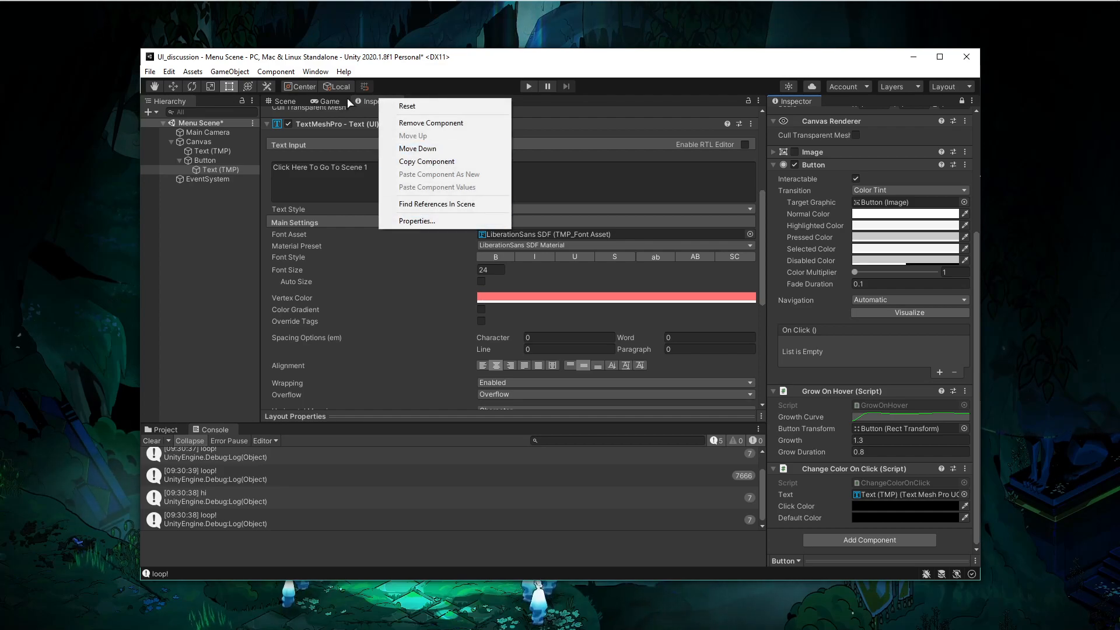
pyautogui.rightClick(365, 100)
pyautogui.click(403, 214)
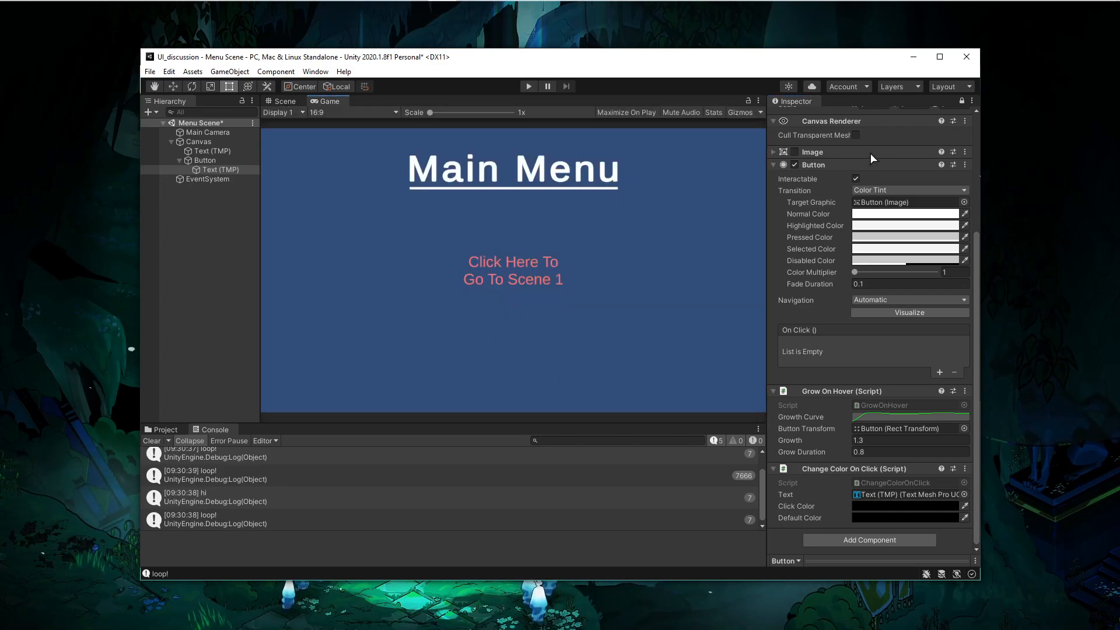
pyautogui.click(963, 101)
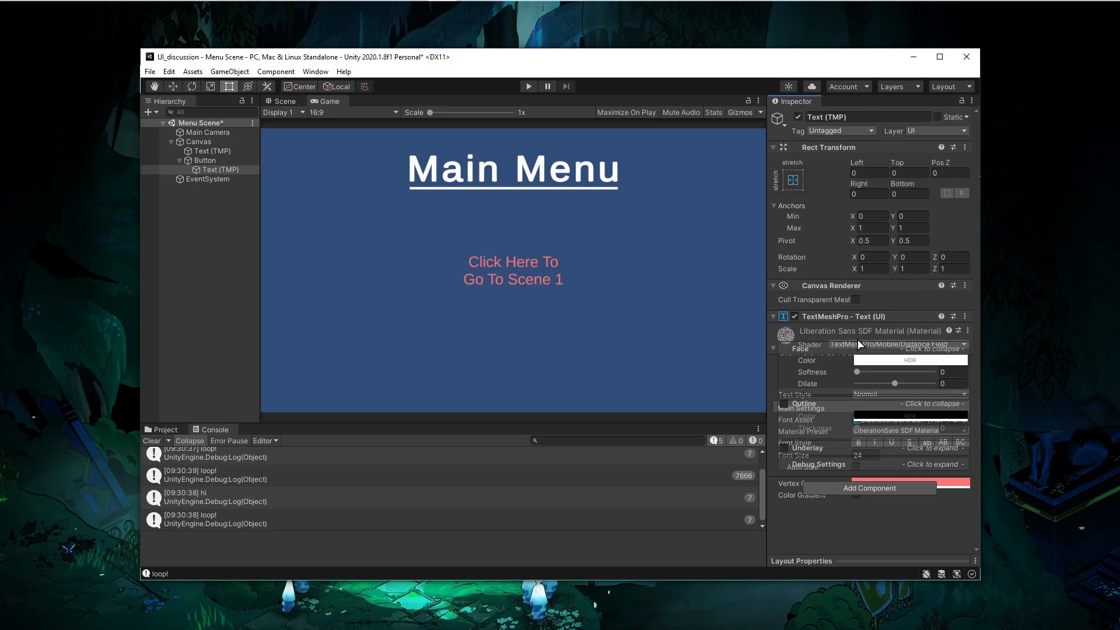
# - Copy the hexadecimal value FF7575 of the Text (TMP) vertex color
pyautogui.click(209, 169)
pyautogui.click(871, 489)
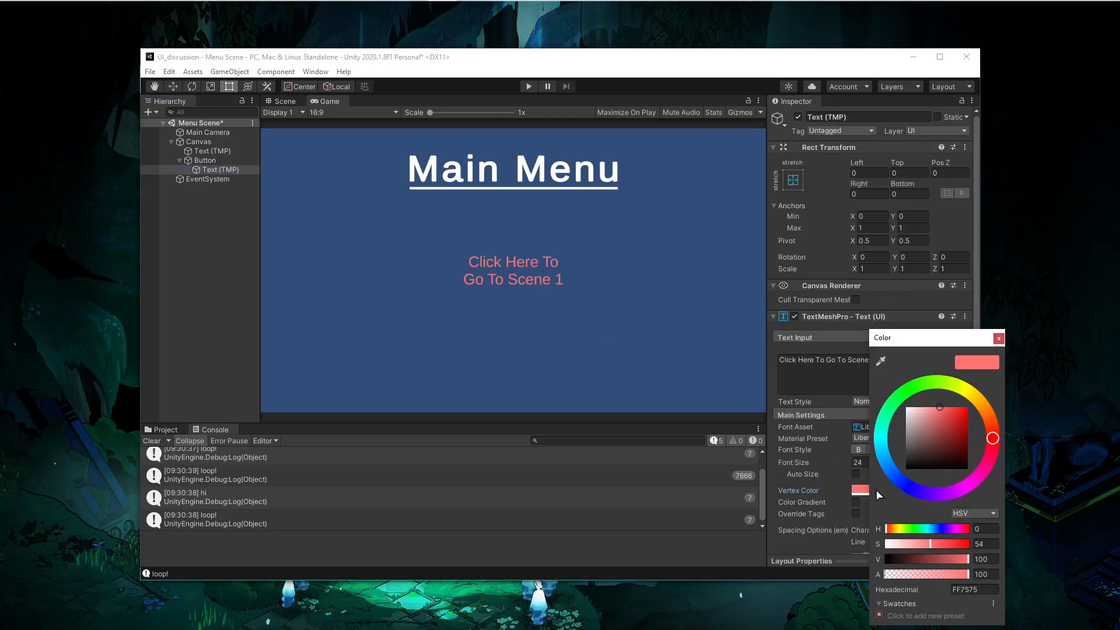
pyautogui.click(994, 591)
pyautogui.hotkey('ctrl', 'c')
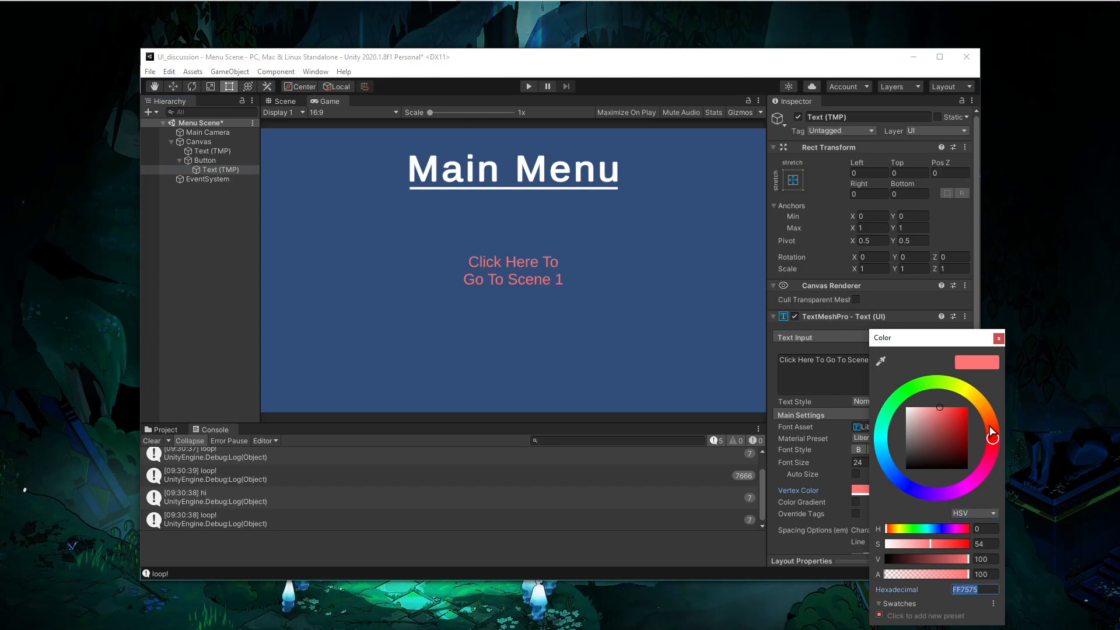
pyautogui.click(999, 338)
# - Set the Button's Change Color On Click Default Color to hexadecimal FF7575
pyautogui.click(205, 160)
pyautogui.scroll(-5, 941, 501)
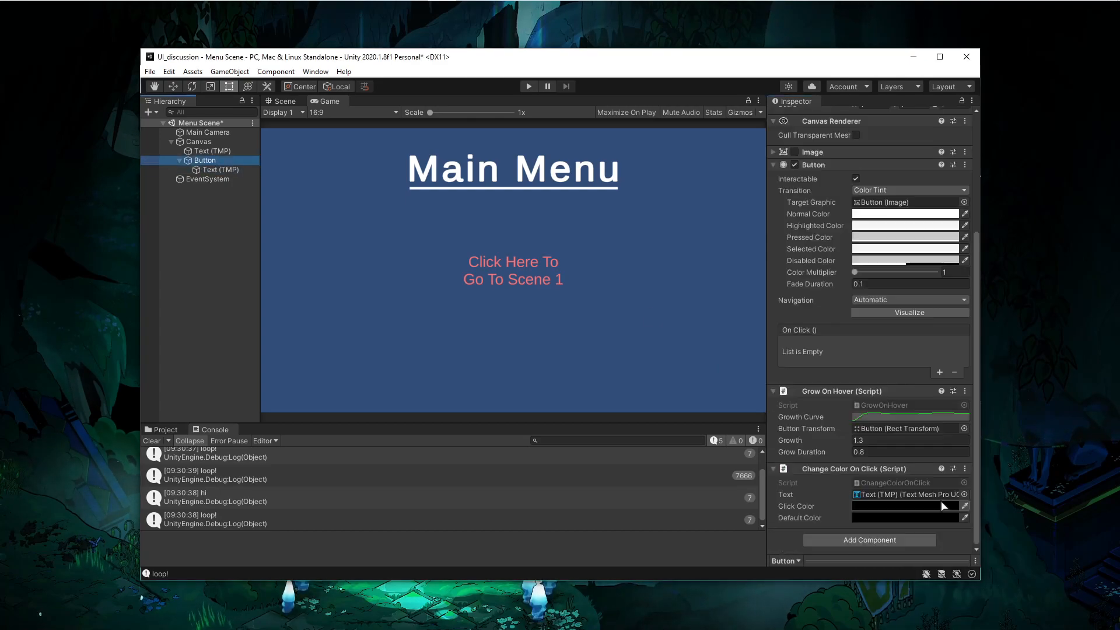
pyautogui.click(928, 507)
pyautogui.click(877, 517)
pyautogui.click(1007, 590)
pyautogui.hotkey('ctrl', 'v')
pyautogui.press('Return')
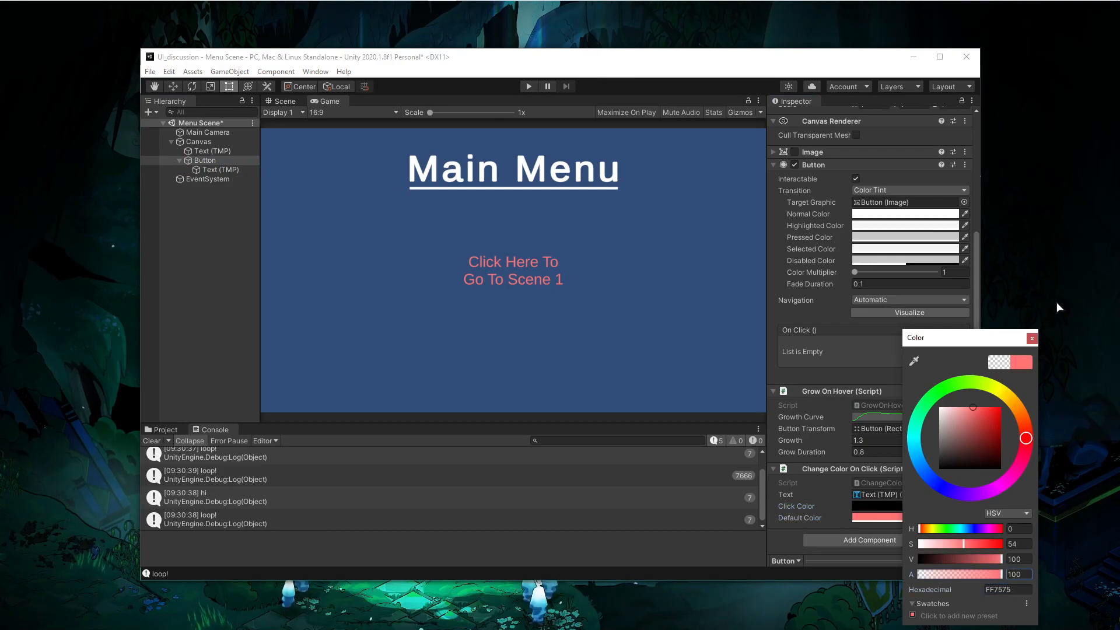
pyautogui.click(1032, 338)
# - Set the Change Color On Click Click Color to hexadecimal FF7575 with full alpha
pyautogui.click(907, 519)
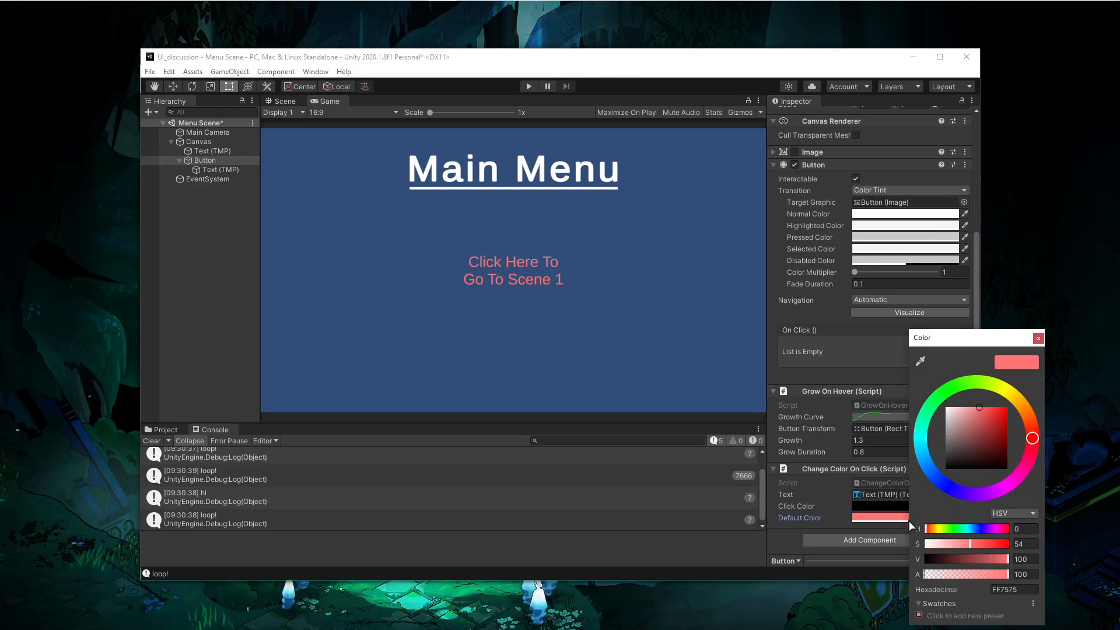
pyautogui.moveTo(958, 341); pyautogui.dragTo(745, 203)
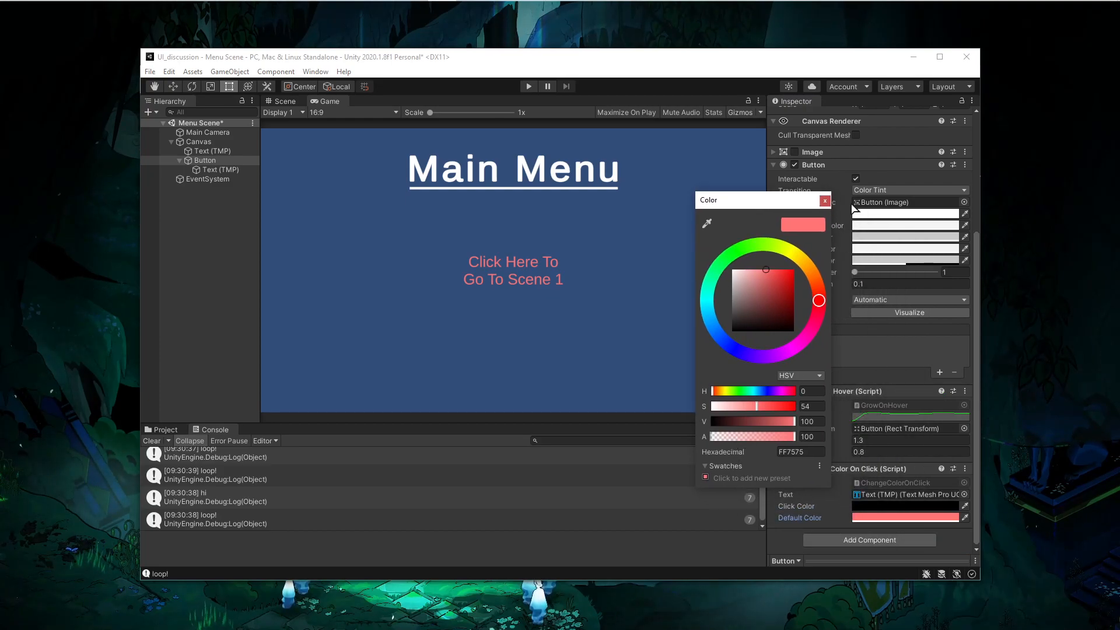
pyautogui.click(825, 201)
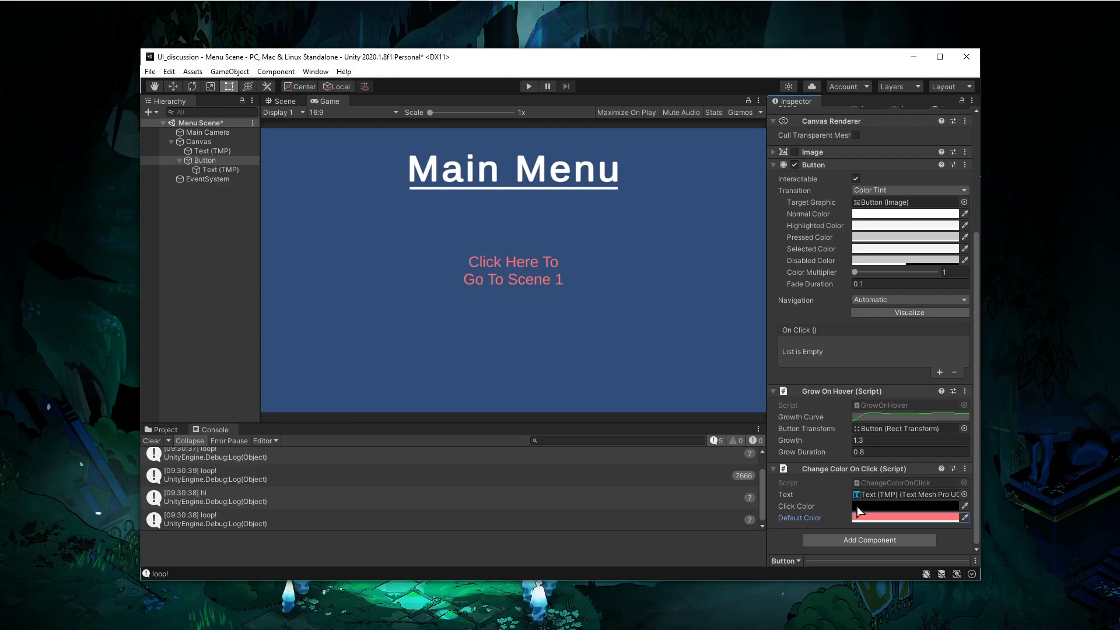
pyautogui.click(866, 506)
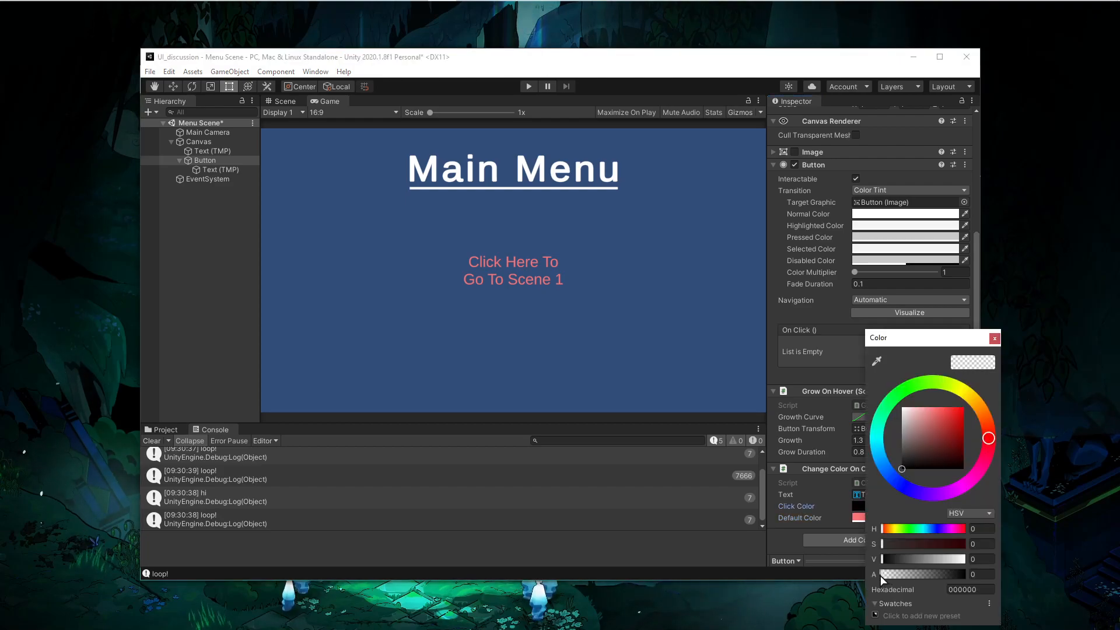
pyautogui.moveTo(884, 578); pyautogui.dragTo(1001, 572)
pyautogui.click(984, 589)
pyautogui.hotkey('ctrl', 'v')
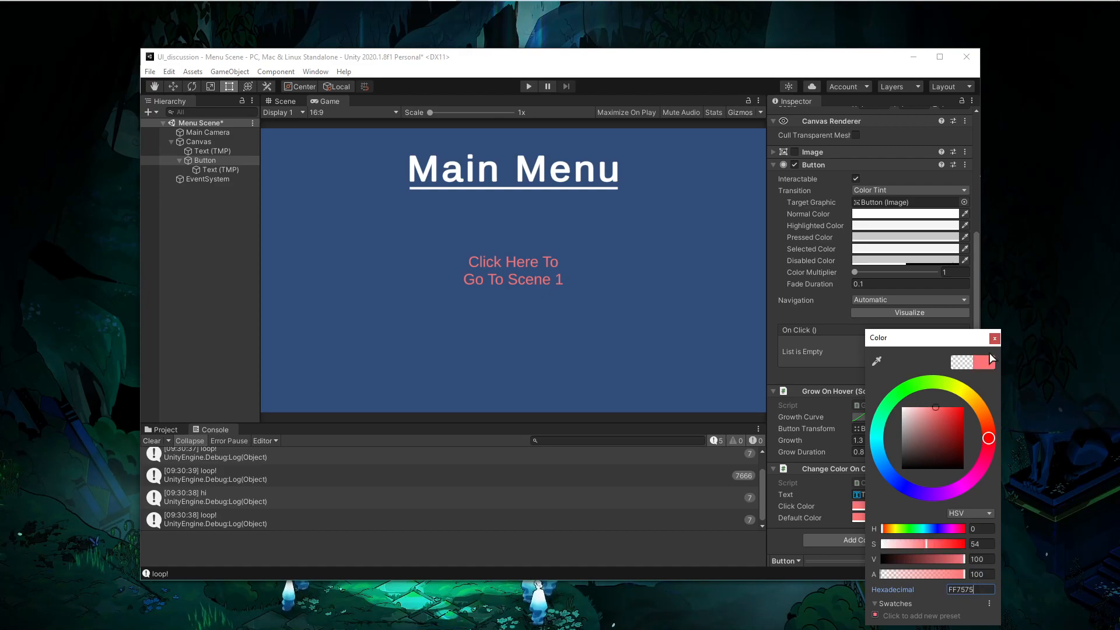
pyautogui.click(995, 338)
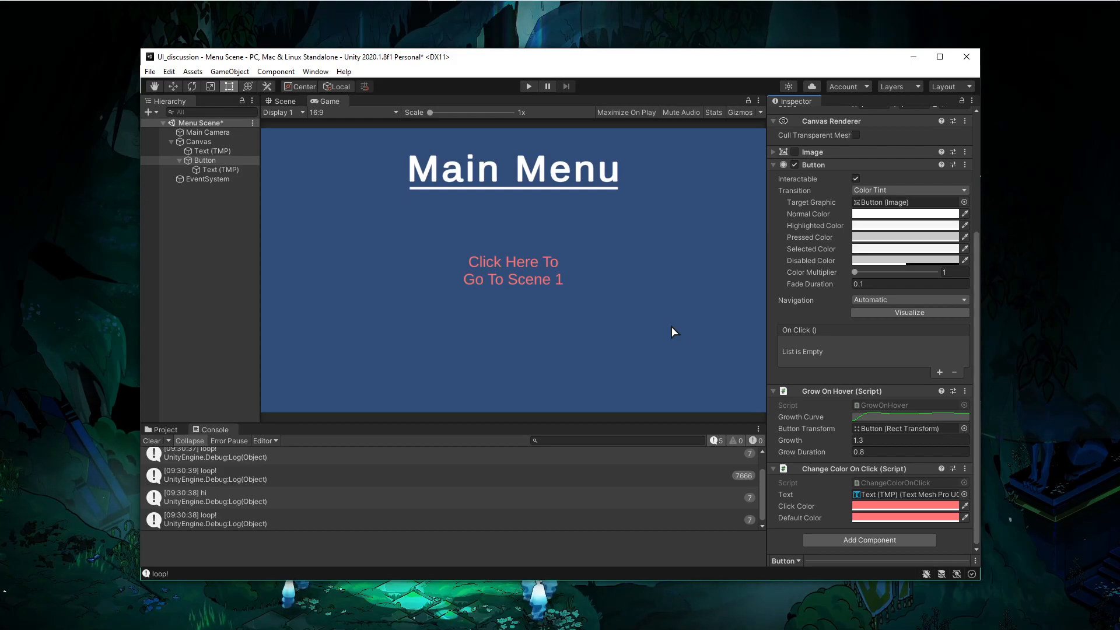
# - Darken the Click Color by lowering its brightness value to about 45
pyautogui.click(887, 505)
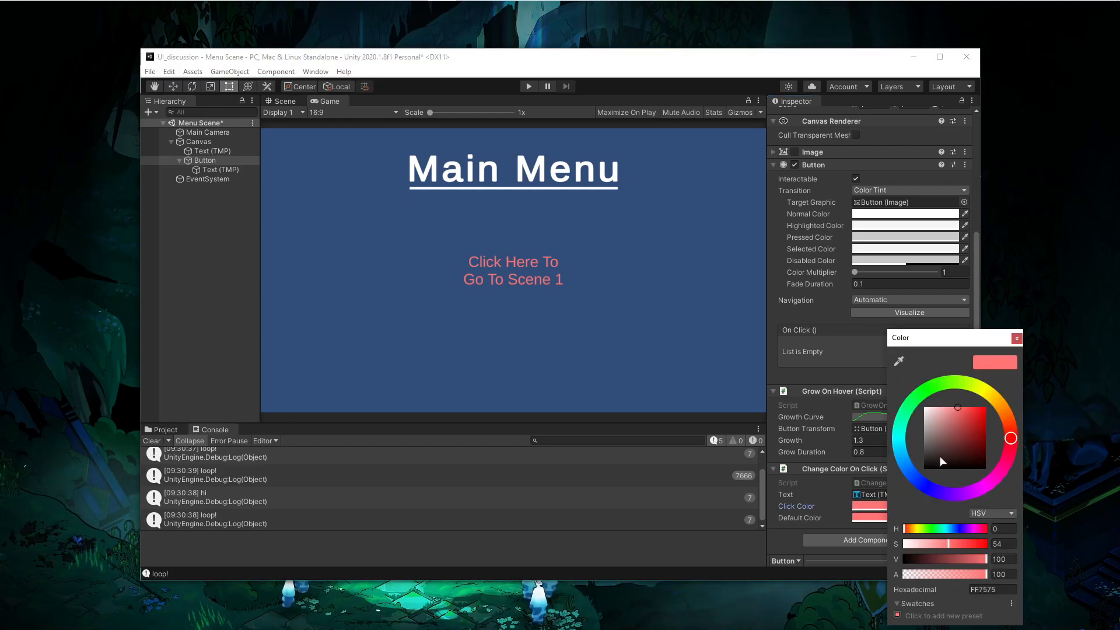
pyautogui.moveTo(963, 558); pyautogui.dragTo(941, 553)
pyautogui.click(1016, 338)
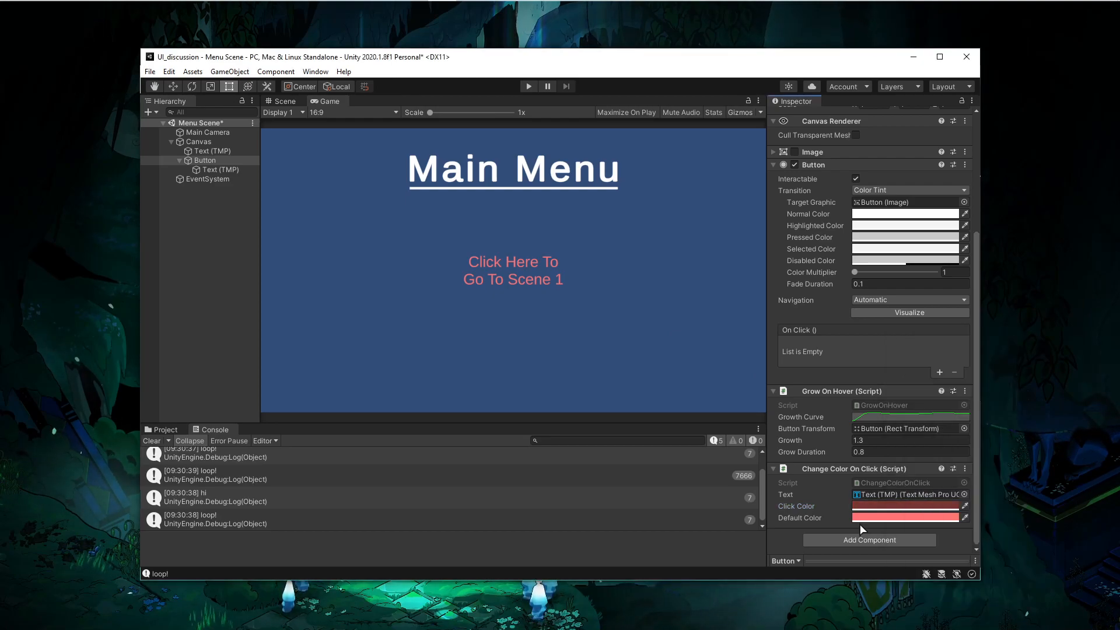
# - Switch to Visual Studio Code and review the ChangeColorOnClick script's fields and pointer handlers
pyautogui.hotkey('alt', 'Tab')
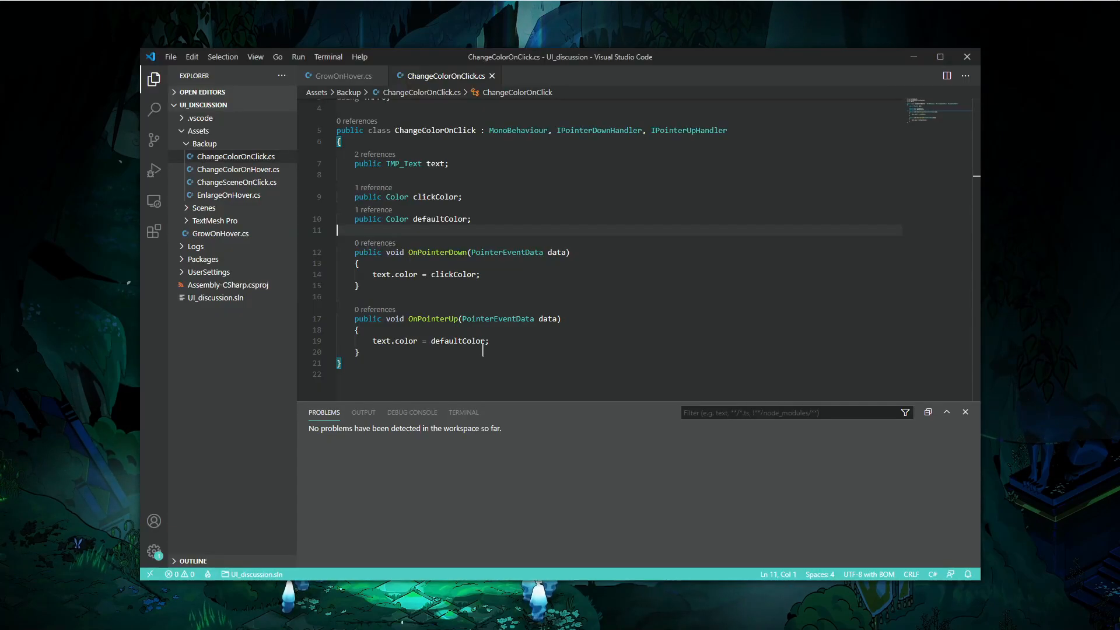
pyautogui.click(489, 284)
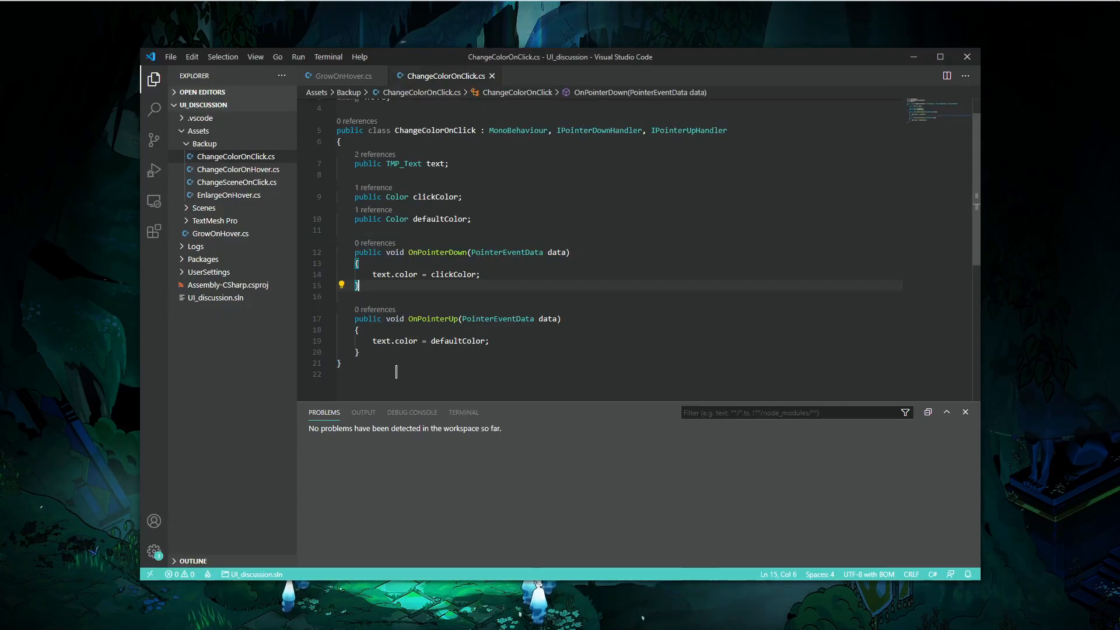
pyautogui.moveTo(490, 219); pyautogui.dragTo(341, 142)
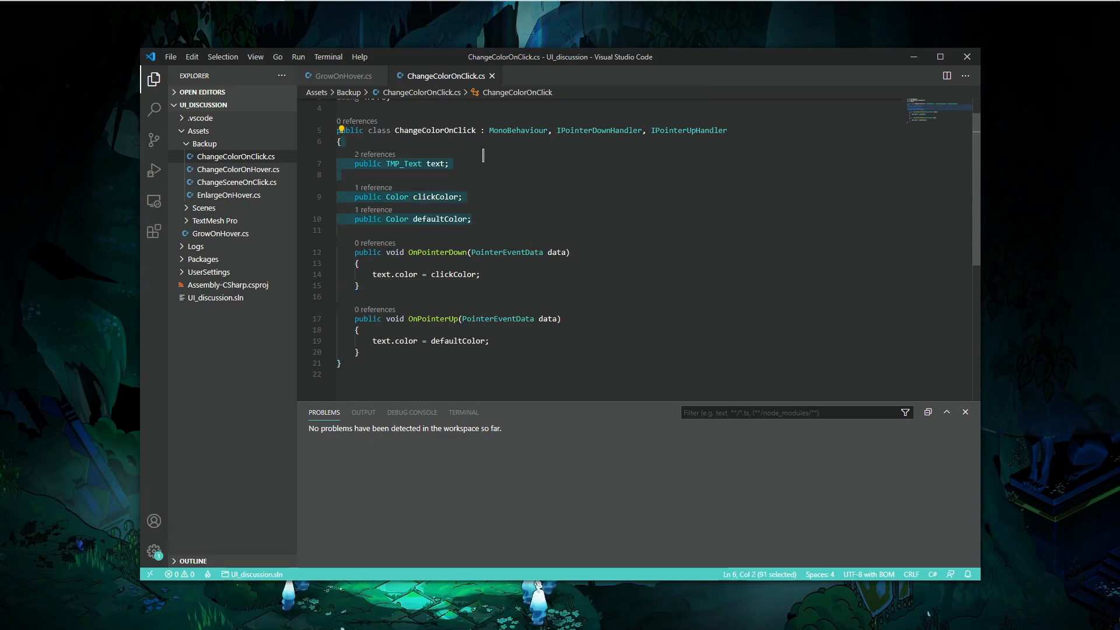
pyautogui.click(431, 252)
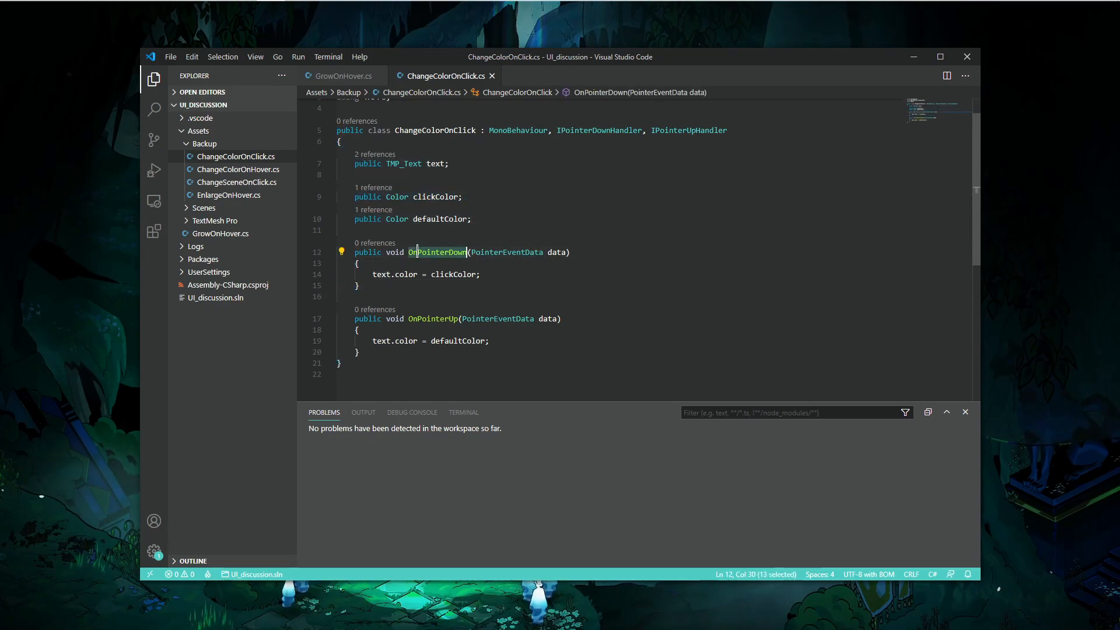
pyautogui.click(348, 76)
pyautogui.click(443, 76)
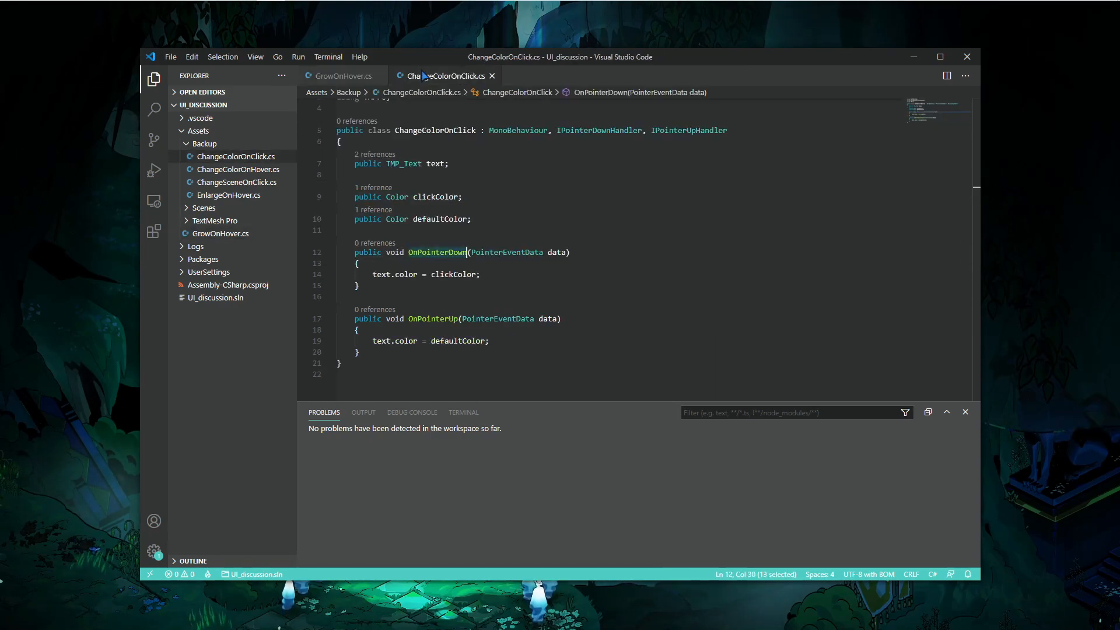
pyautogui.click(385, 275)
pyautogui.press('Home')
pyautogui.hotkey('shift', 'End')
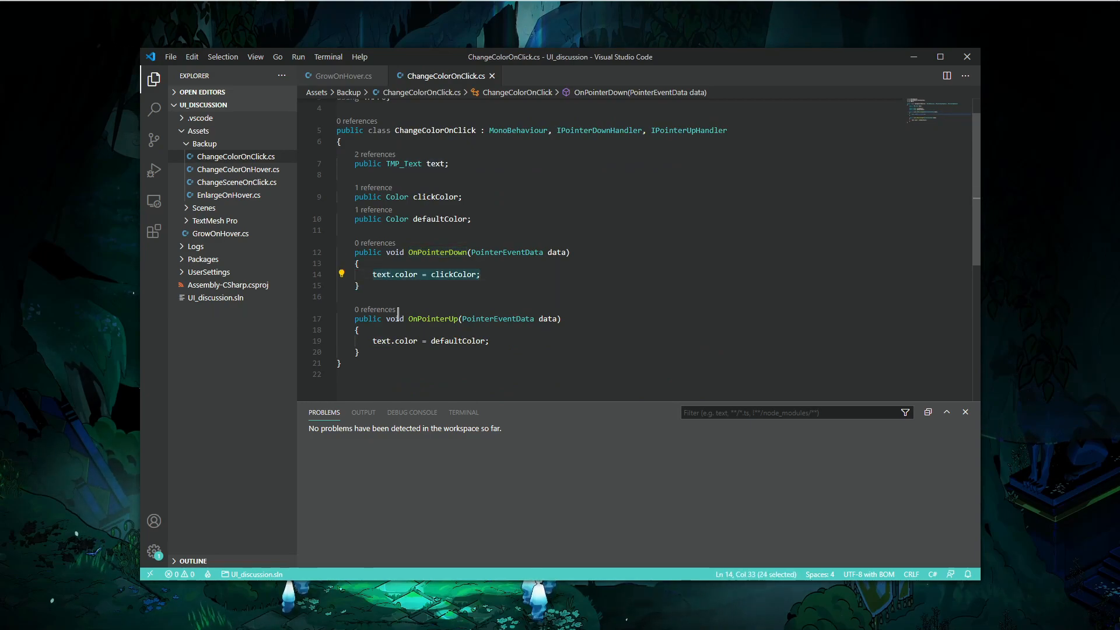
pyautogui.moveTo(373, 343); pyautogui.dragTo(441, 167)
pyautogui.click(513, 342)
pyautogui.click(475, 150)
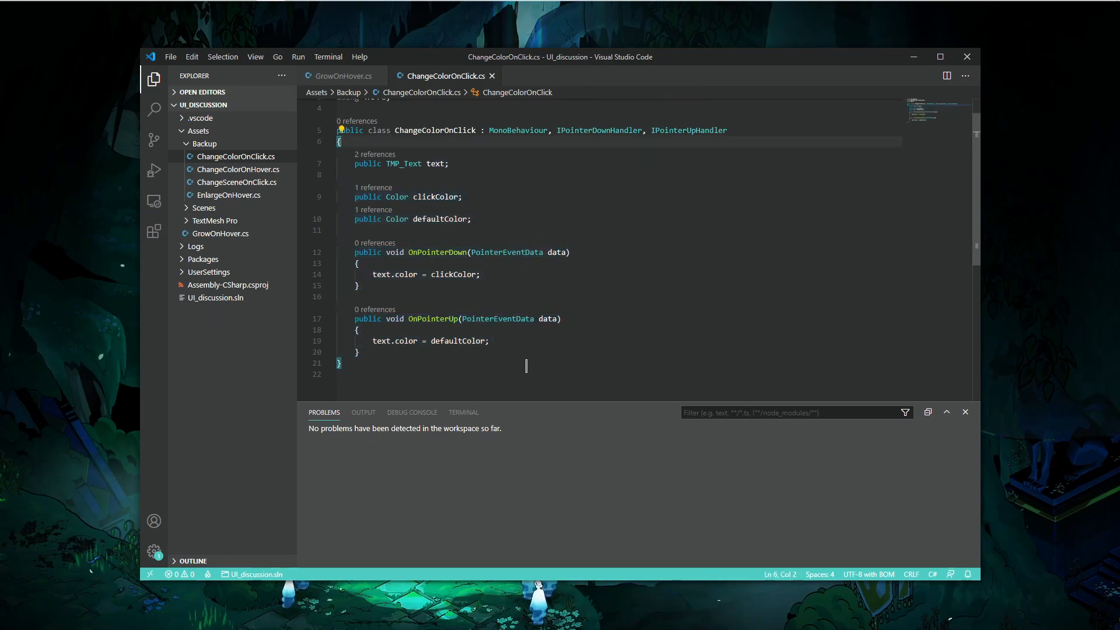
# - Return to Unity, enter Play mode and click the button to test the color change
pyautogui.hotkey('alt', 'Tab')
pyautogui.click(528, 89)
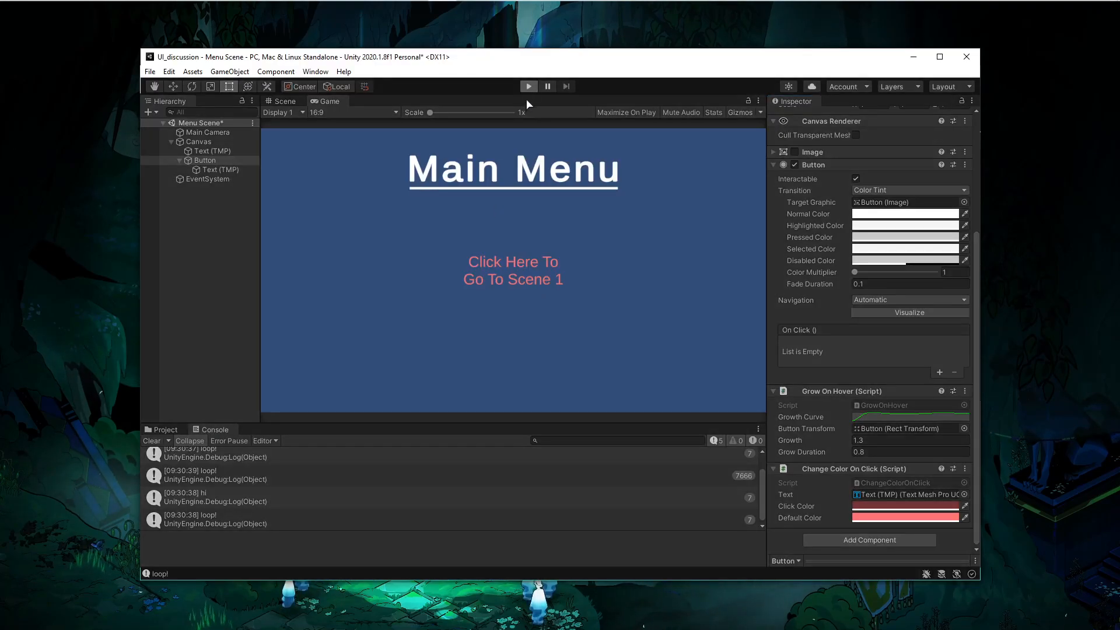
pyautogui.click(515, 281)
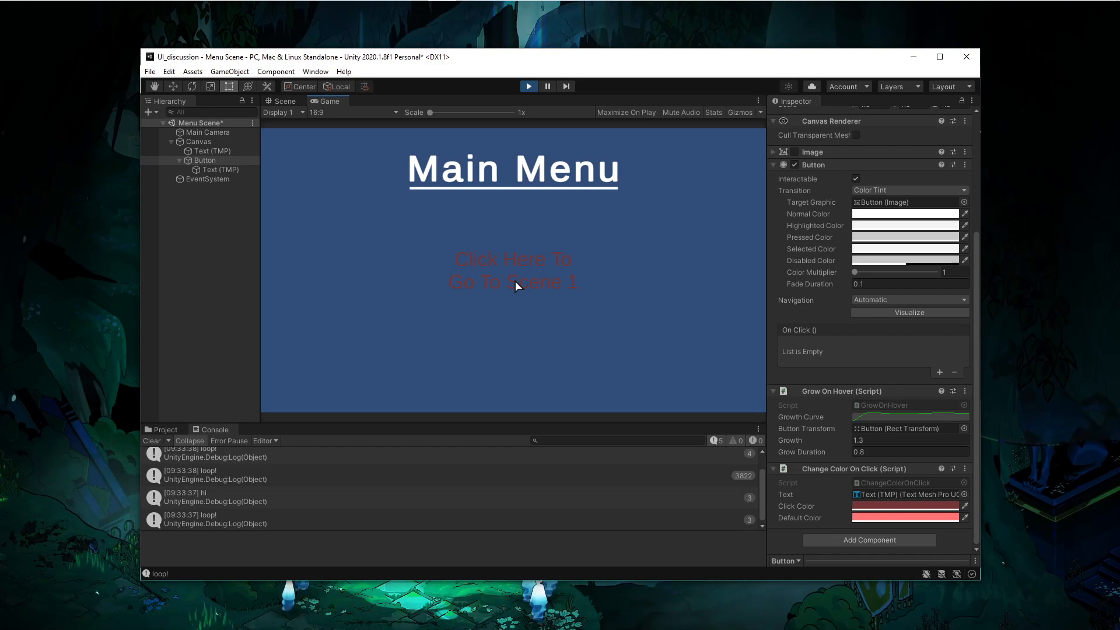
# - Raise the Click Color brightness value to 74, hexadecimal BD5656
pyautogui.click(896, 505)
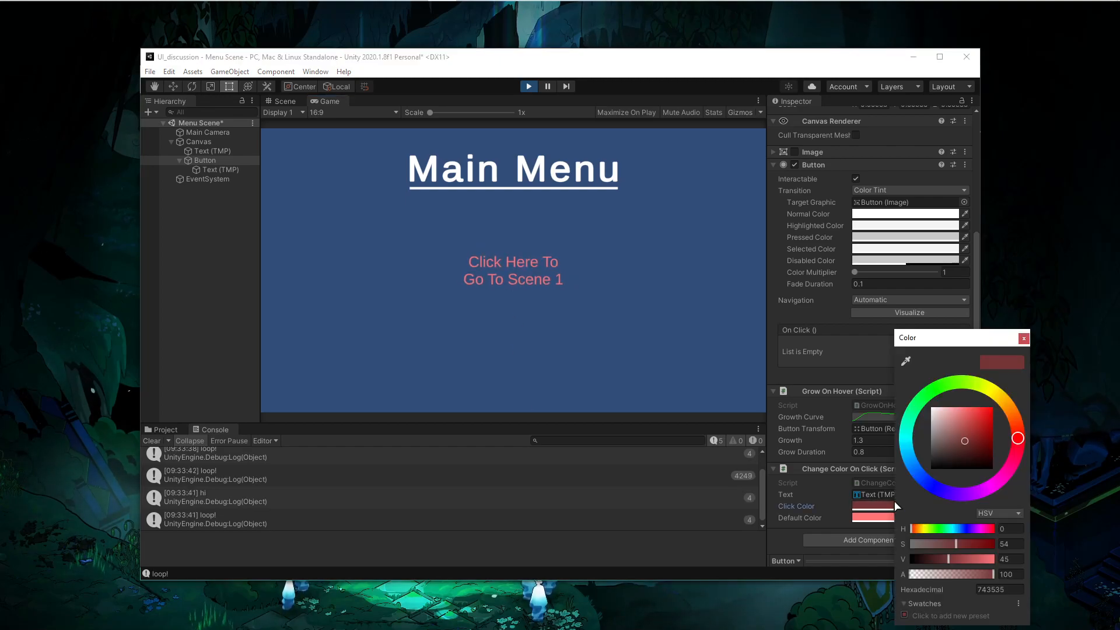
pyautogui.moveTo(949, 561); pyautogui.dragTo(962, 561)
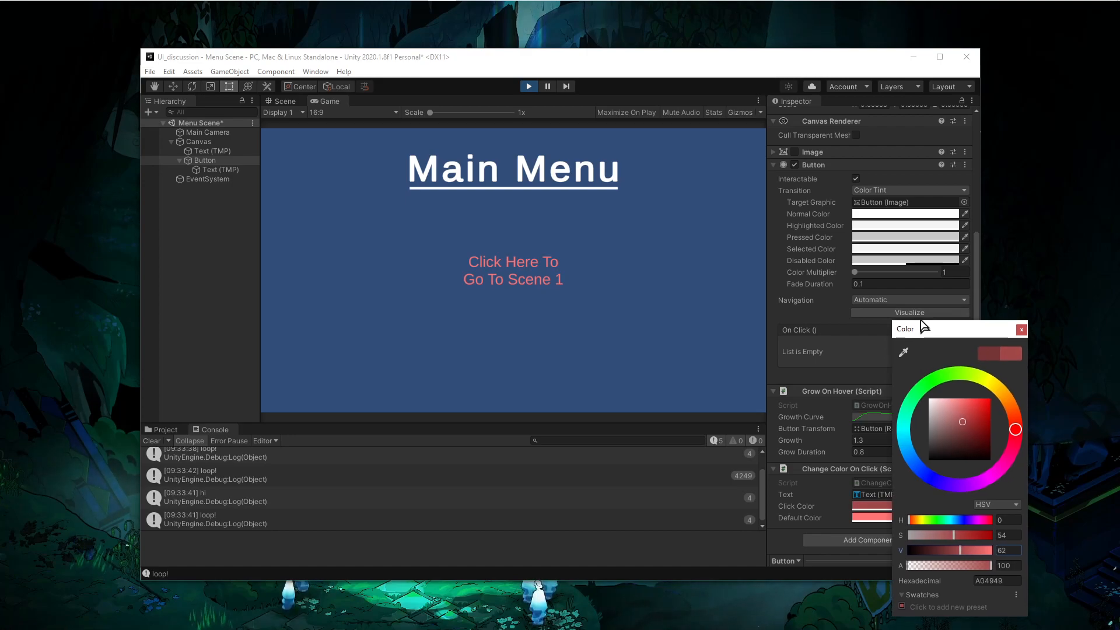
pyautogui.moveTo(921, 337); pyautogui.dragTo(897, 265)
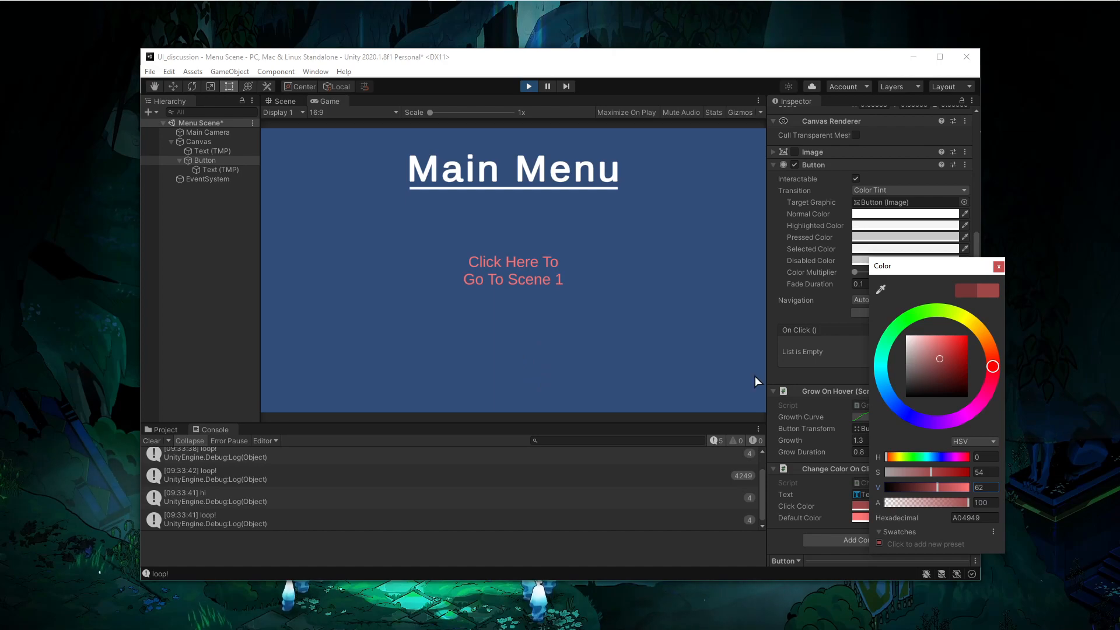
pyautogui.moveTo(921, 489); pyautogui.dragTo(963, 489)
pyautogui.moveTo(939, 495); pyautogui.dragTo(962, 475)
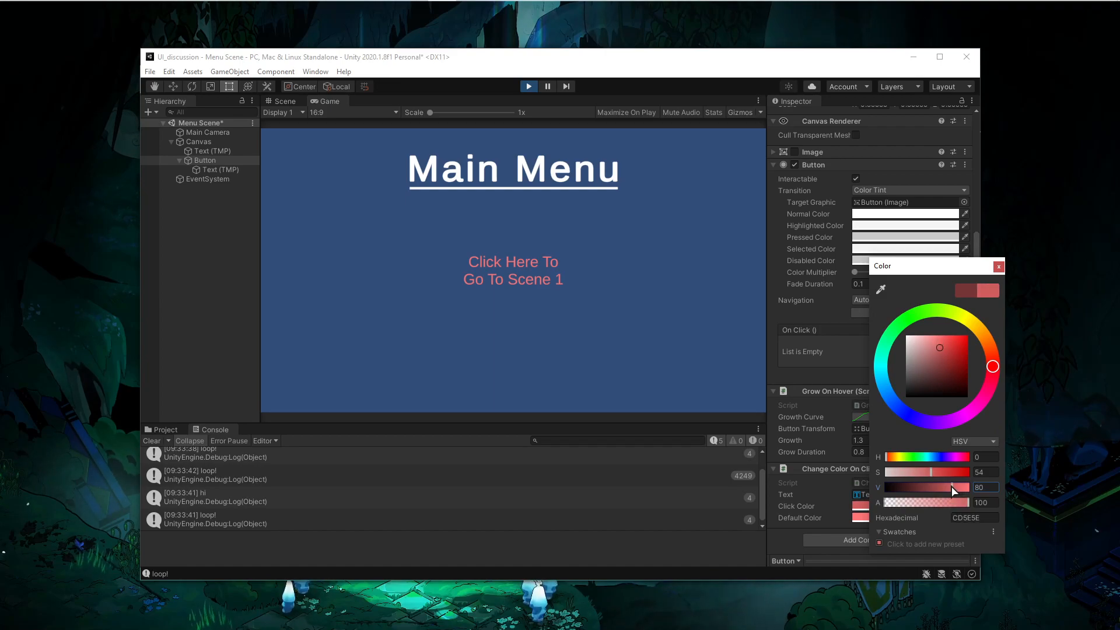
pyautogui.click(998, 266)
pyautogui.click(878, 506)
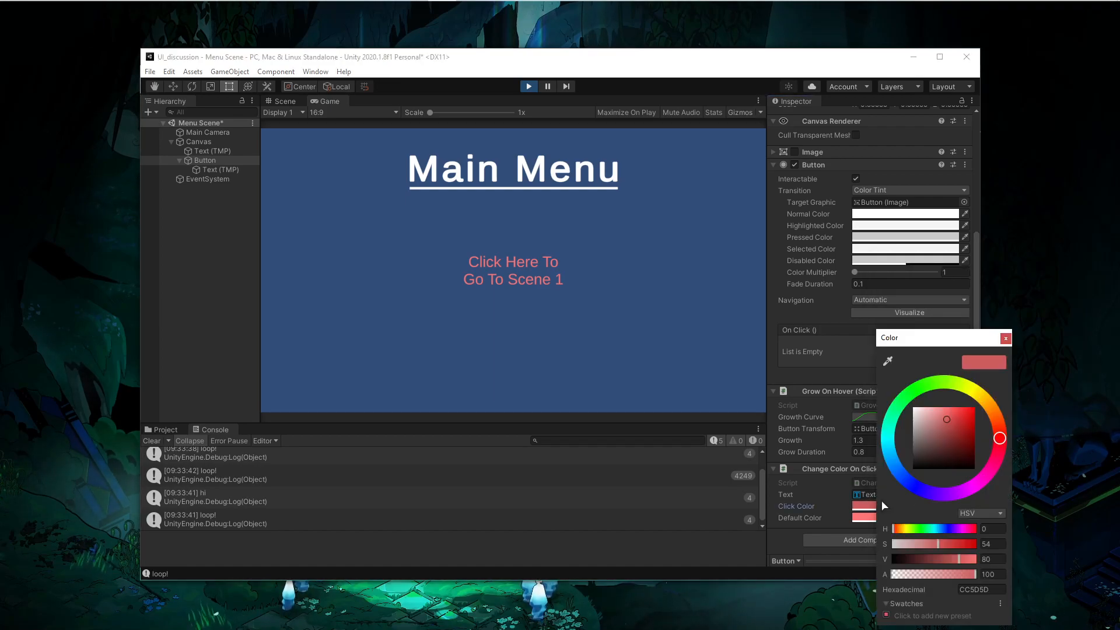
pyautogui.click(1006, 338)
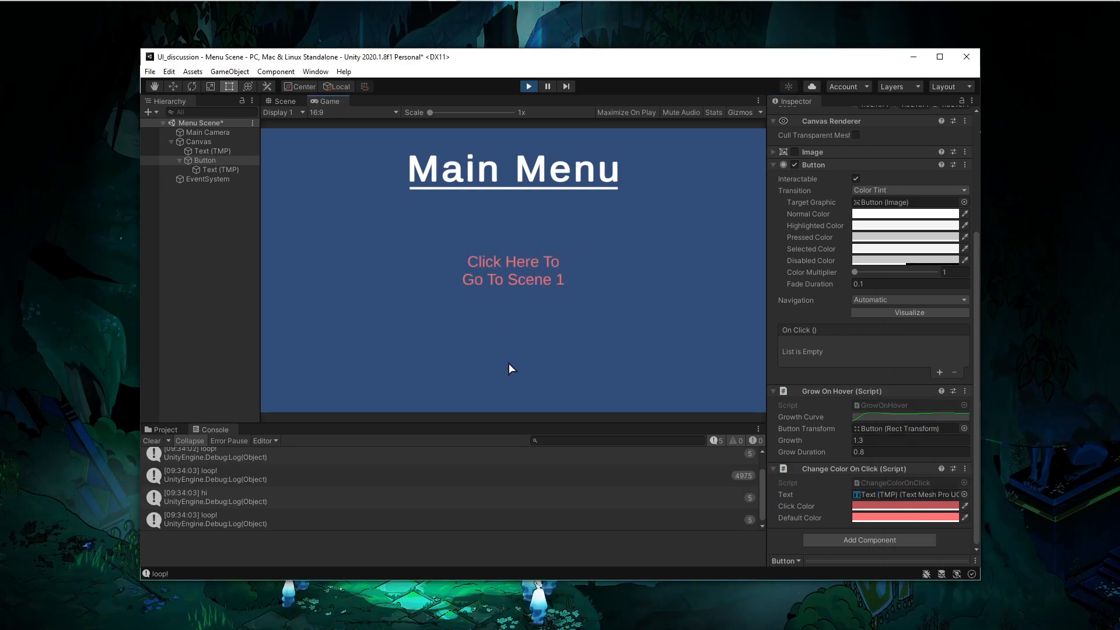
# - Click the button several times in Play mode to test it, then stop Play mode
pyautogui.click(507, 273)
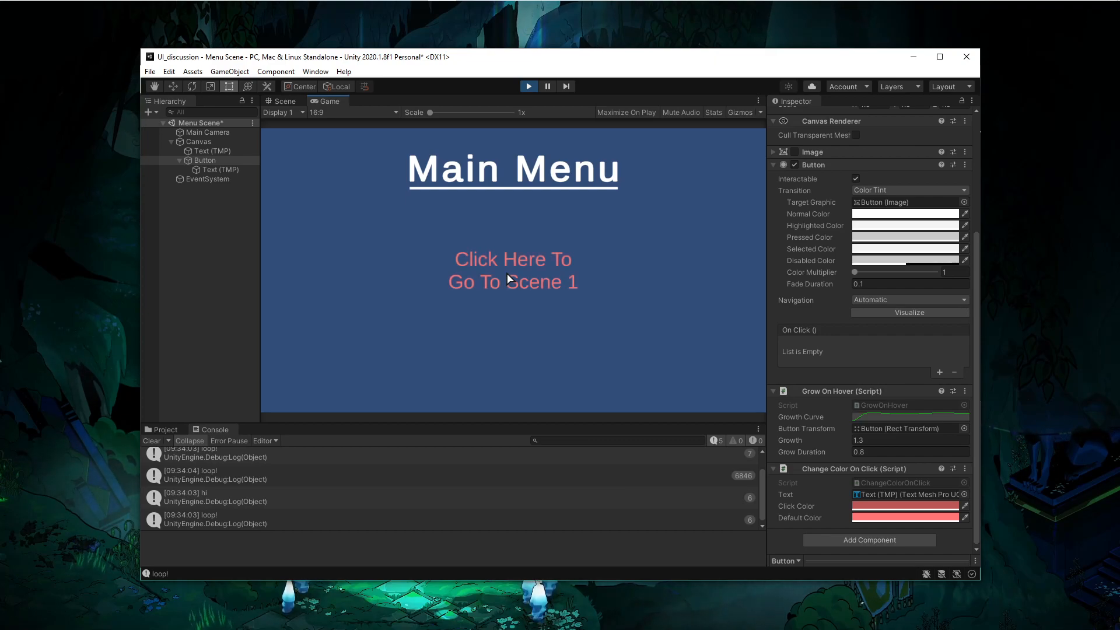
pyautogui.click(506, 273)
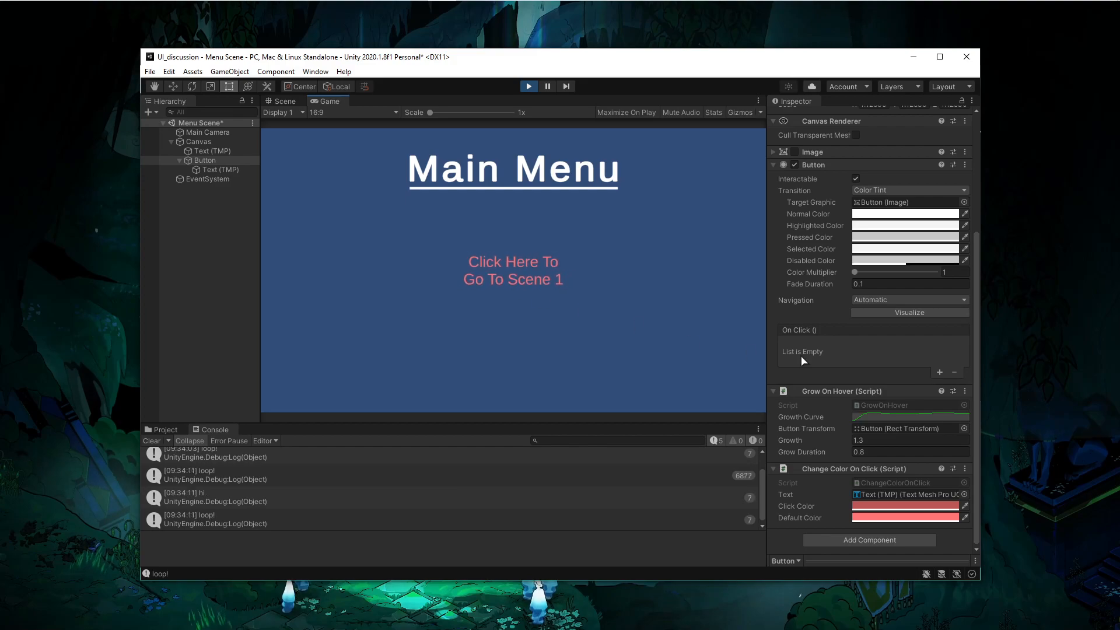
pyautogui.click(503, 267)
pyautogui.click(503, 268)
pyautogui.click(503, 267)
pyautogui.click(503, 267)
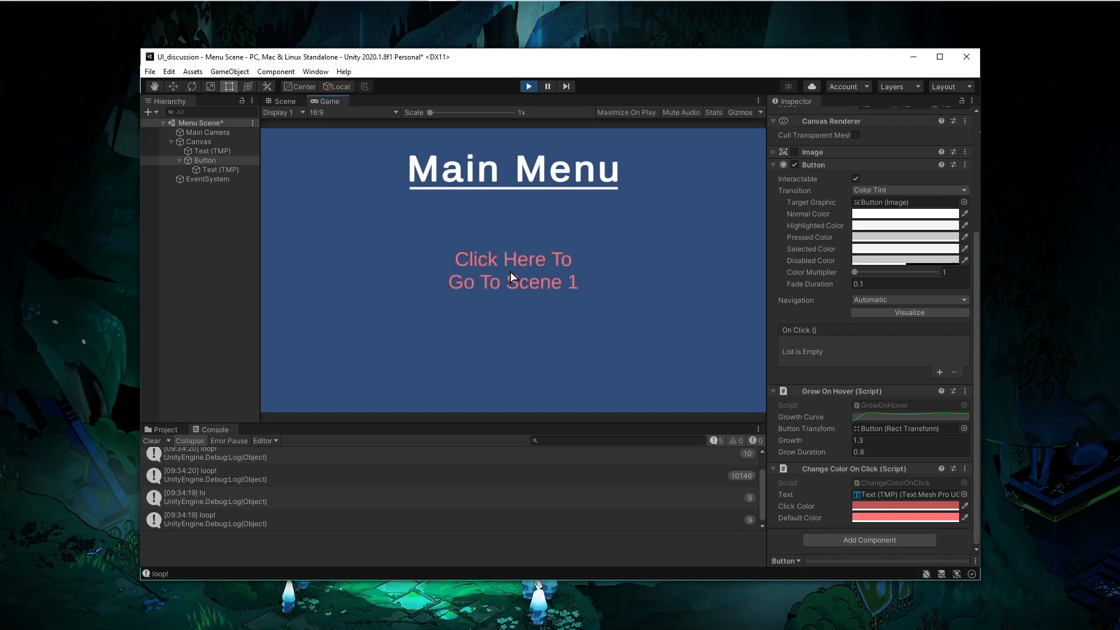
pyautogui.click(528, 86)
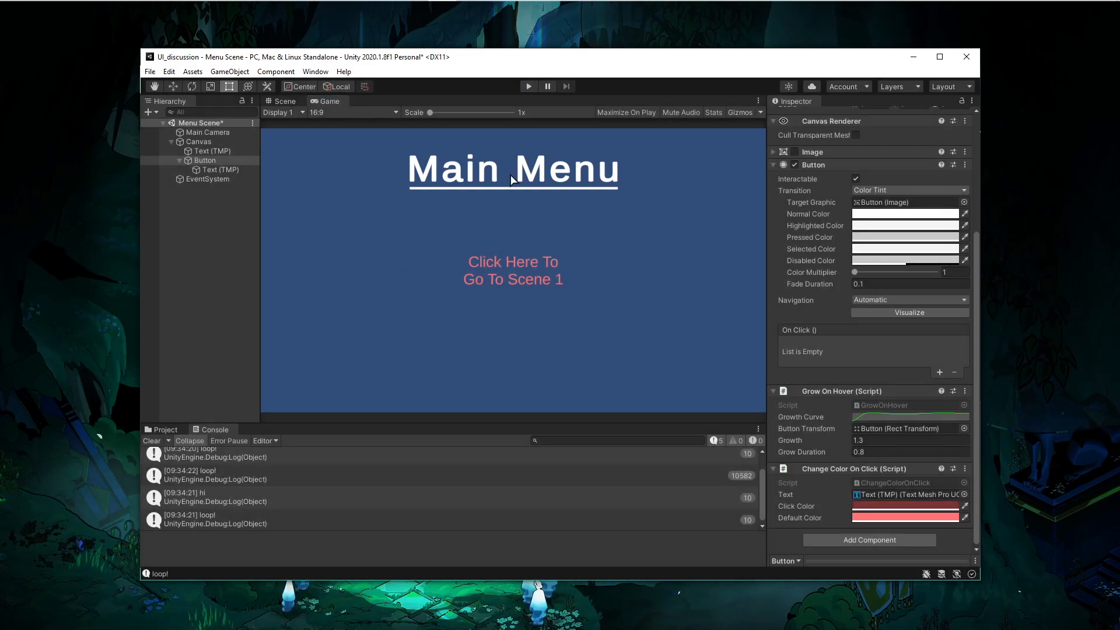
# - In Visual Studio Code, delete the Debug.Log("loop!") line from the GrowOnHover script and save it
pyautogui.hotkey('alt', 'Tab')
pyautogui.click(356, 77)
pyautogui.scroll(-6, 455, 256)
pyautogui.moveTo(455, 266); pyautogui.dragTo(449, 255)
pyautogui.press('BackSpace')
pyautogui.moveTo(481, 310); pyautogui.dragTo(503, 302)
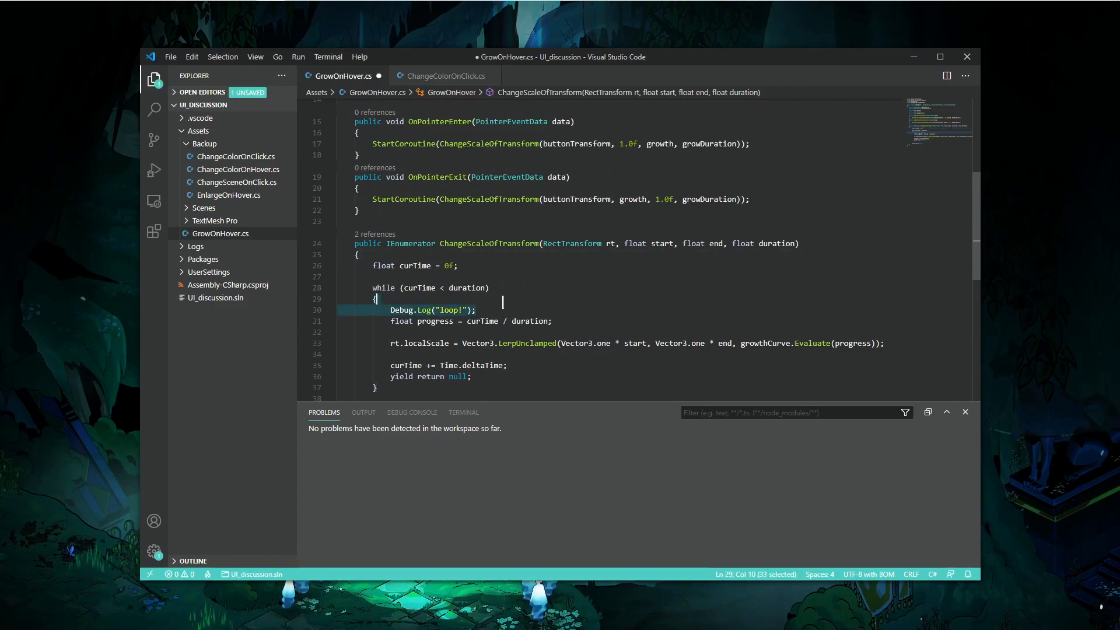
pyautogui.press('BackSpace')
pyautogui.hotkey('ctrl', 's')
pyautogui.scroll(3, 505, 288)
pyautogui.scroll(3, 506, 288)
pyautogui.click(420, 78)
pyautogui.hotkey('alt', 'Tab')
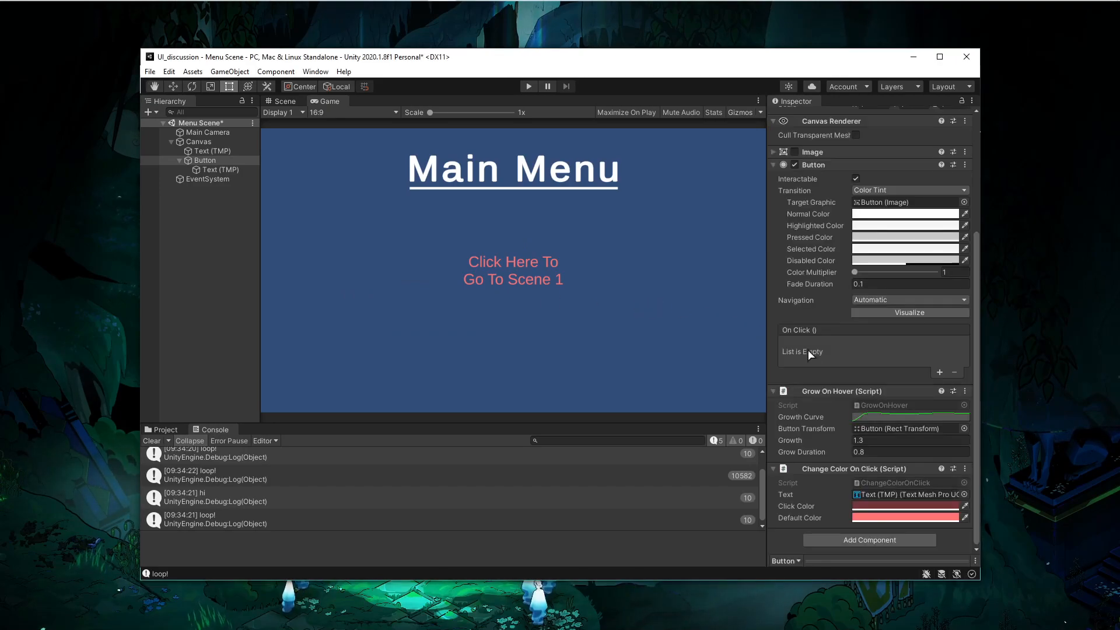
# - Create a new scene named Scene 1 in the Scenes folder of the Project window
pyautogui.click(166, 429)
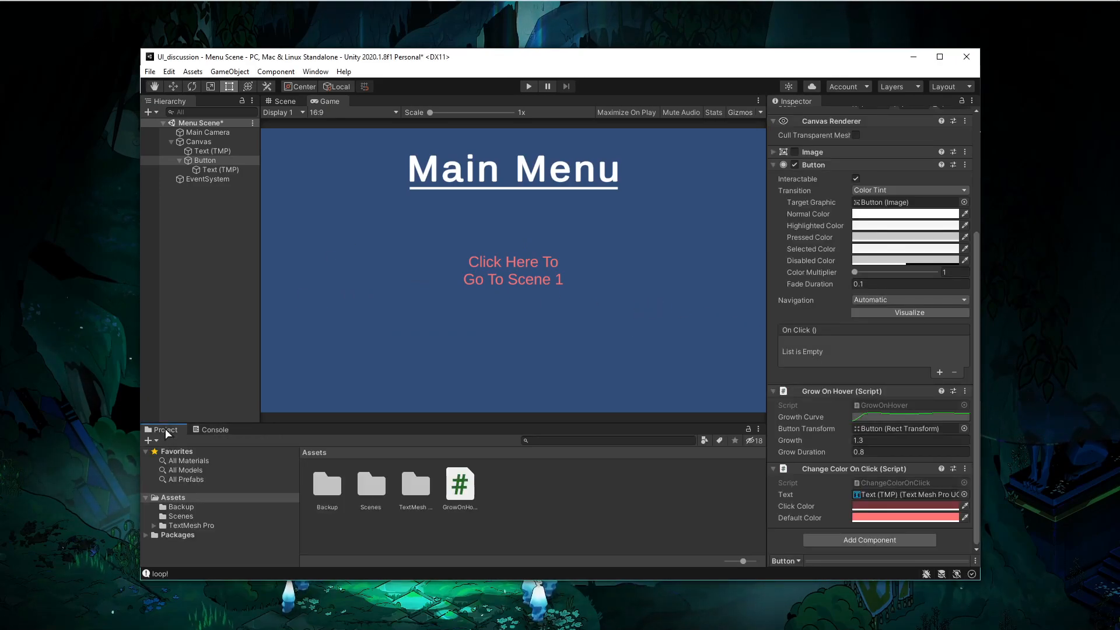
pyautogui.click(195, 518)
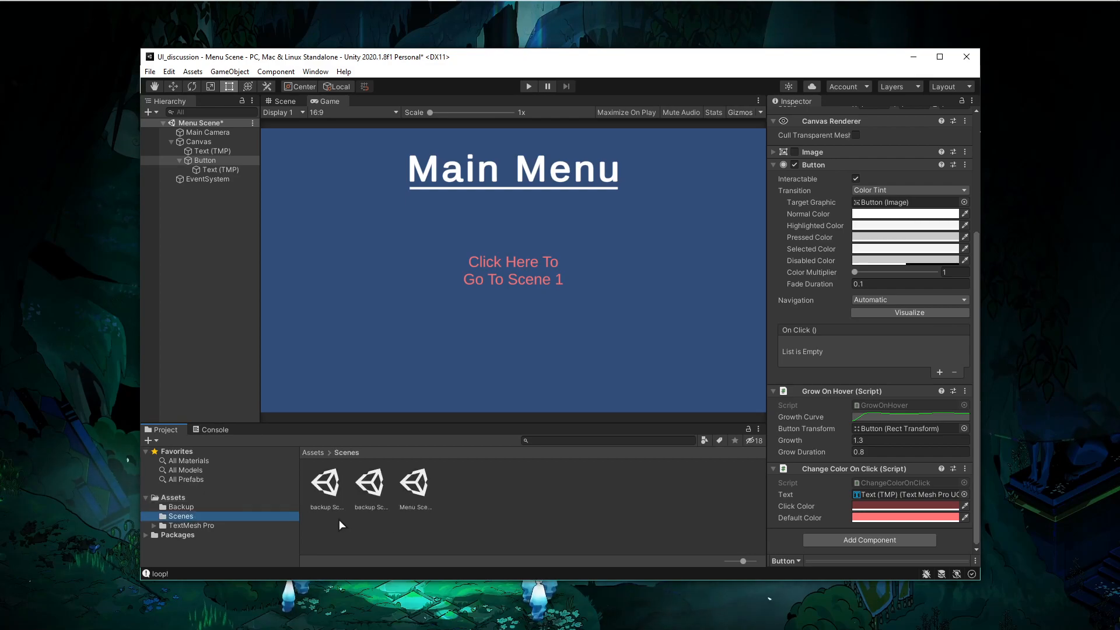
pyautogui.rightClick(497, 499)
pyautogui.moveTo(525, 192)
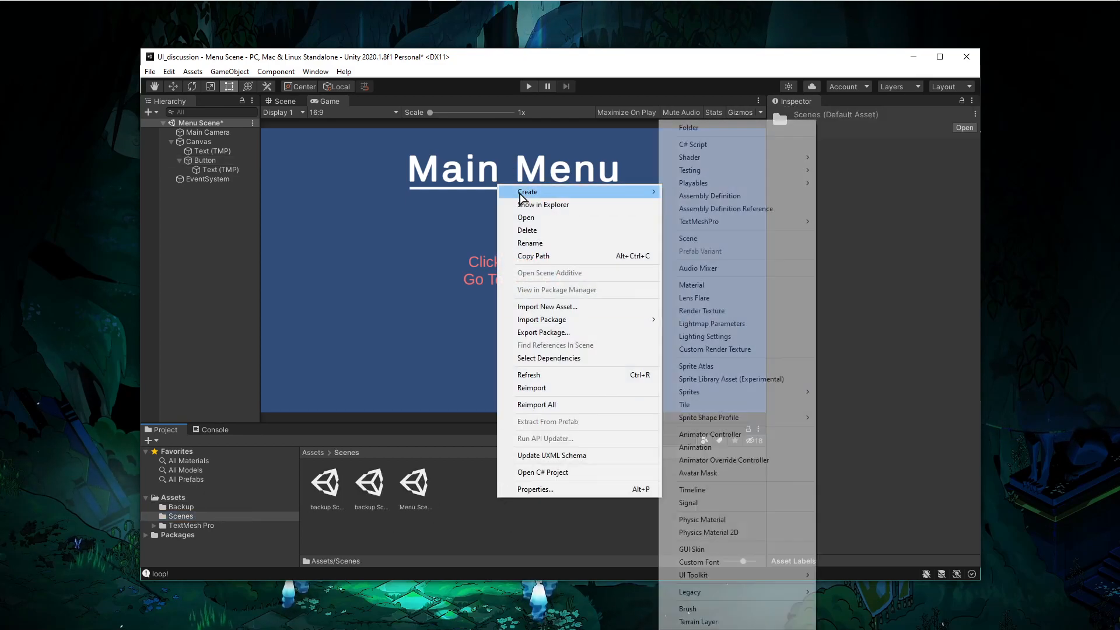
pyautogui.click(729, 238)
pyautogui.write('sCE')
pyautogui.press('BackSpace')
pyautogui.press('BackSpace')
pyautogui.press('BackSpace')
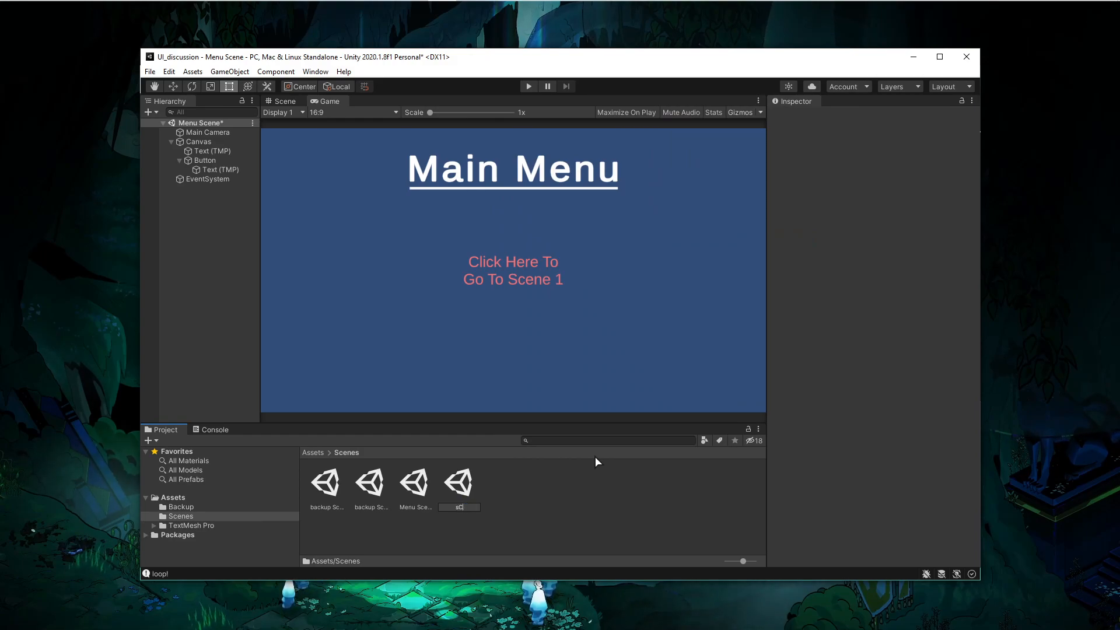
pyautogui.write('Scene 1')
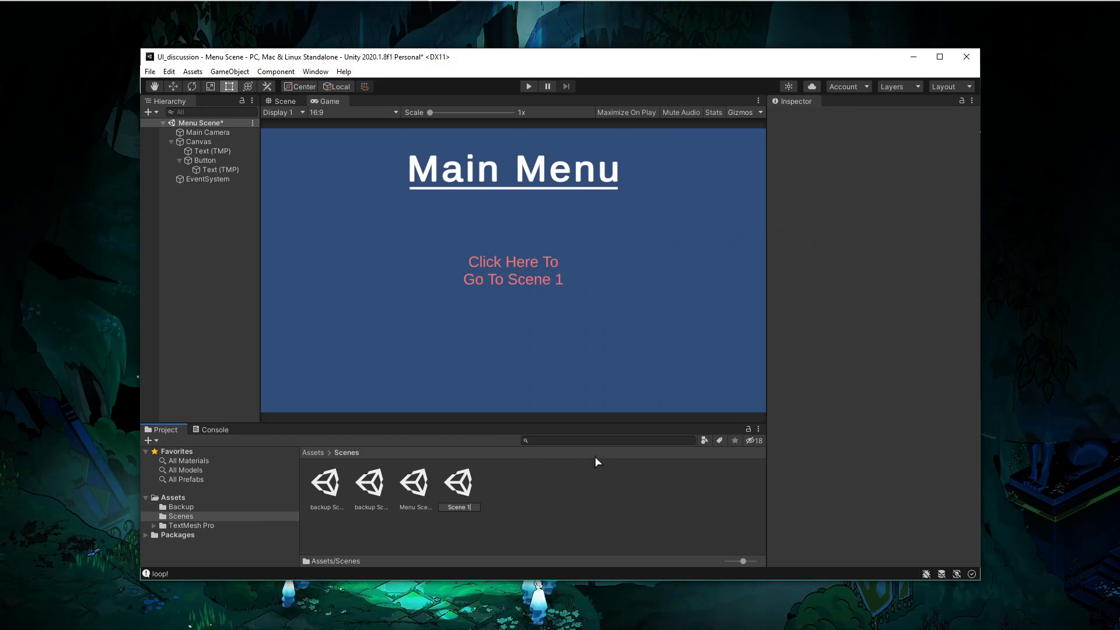
pyautogui.press('Return')
# - Save the changes to Menu Scene and open Scene 1
pyautogui.doubleClick(464, 487)
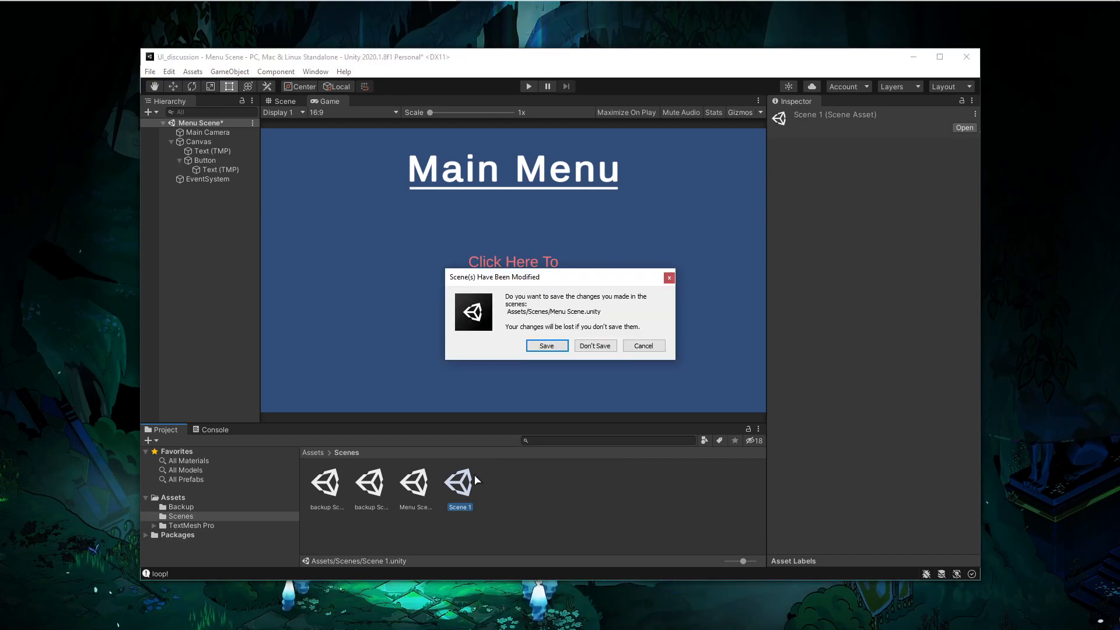
pyautogui.click(548, 346)
pyautogui.doubleClick(414, 482)
pyautogui.click(453, 485)
pyautogui.doubleClick(452, 484)
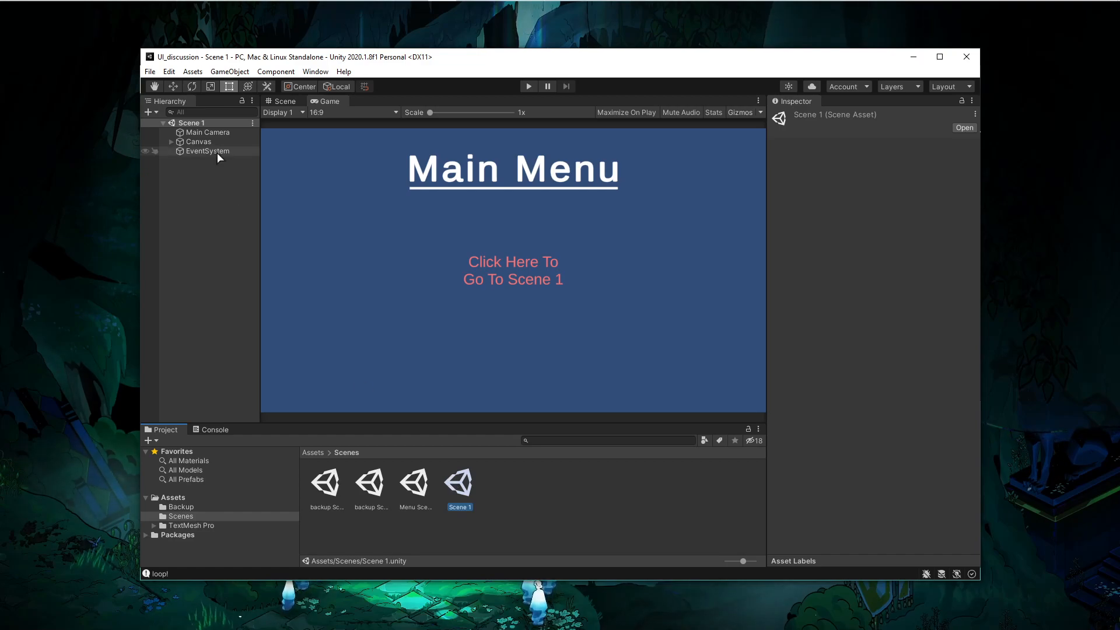
# - Delete the Button and its Text (TMP) child from Scene 1's Canvas
pyautogui.click(171, 142)
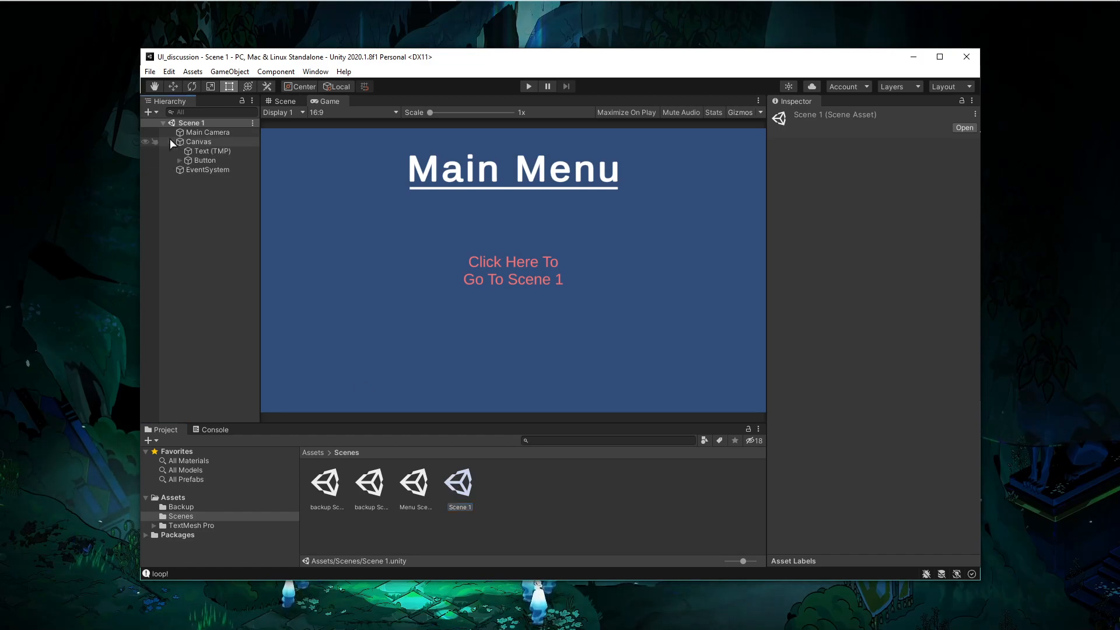
pyautogui.click(179, 160)
pyautogui.click(204, 170)
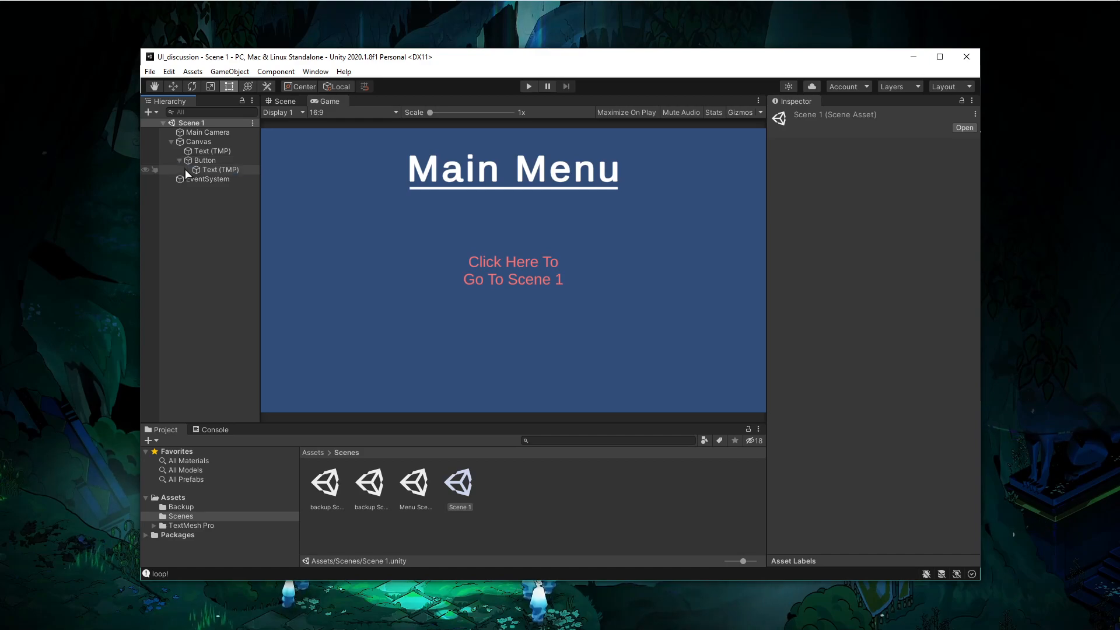
pyautogui.click(195, 160)
pyautogui.click(199, 143)
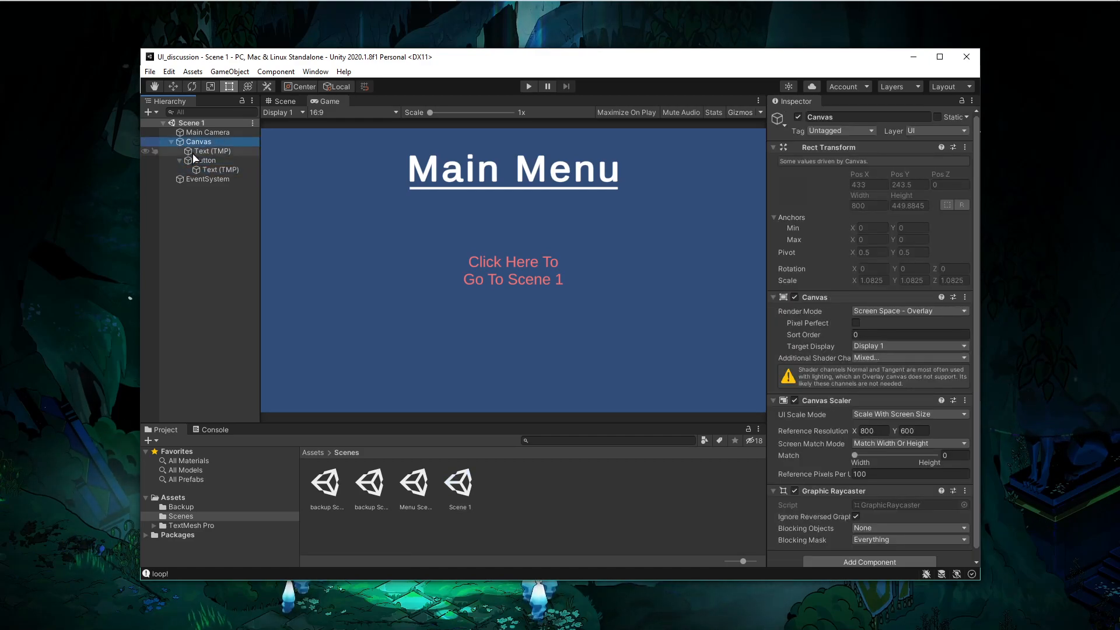
pyautogui.click(209, 170)
pyautogui.keyDown('ctrl'); pyautogui.click(210, 160); pyautogui.keyUp('ctrl')
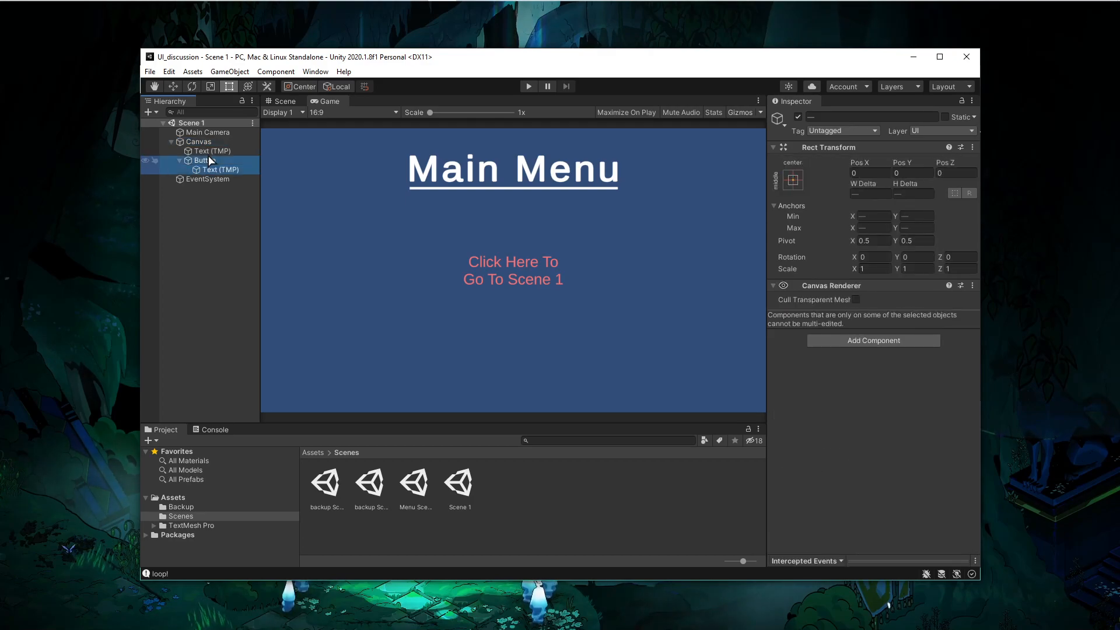
pyautogui.press('Delete')
# - Change the remaining heading text to Scene 1!
pyautogui.click(213, 150)
pyautogui.click(834, 382)
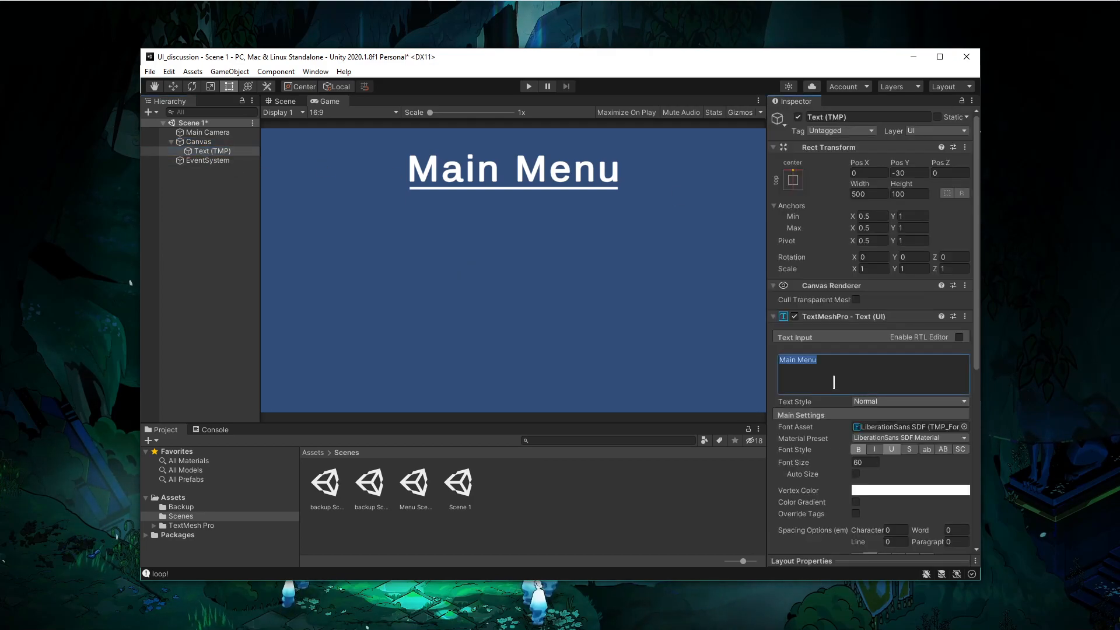
pyautogui.write('Scene 1!')
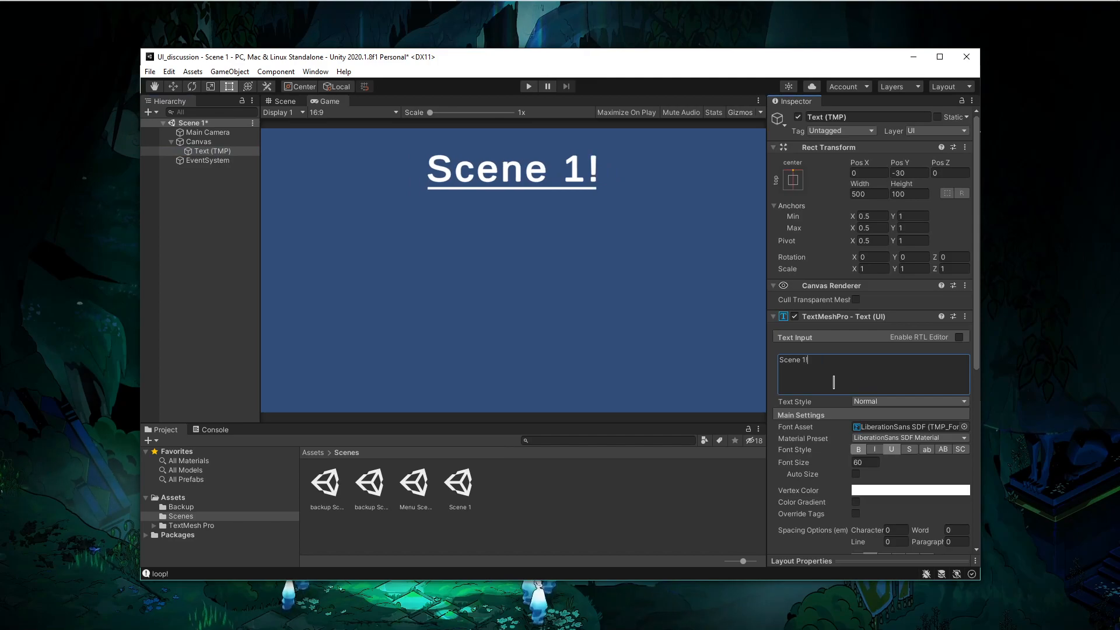
# - Set the heading's font style to italic, removing underline and bold
pyautogui.click(876, 449)
pyautogui.click(892, 449)
pyautogui.click(858, 449)
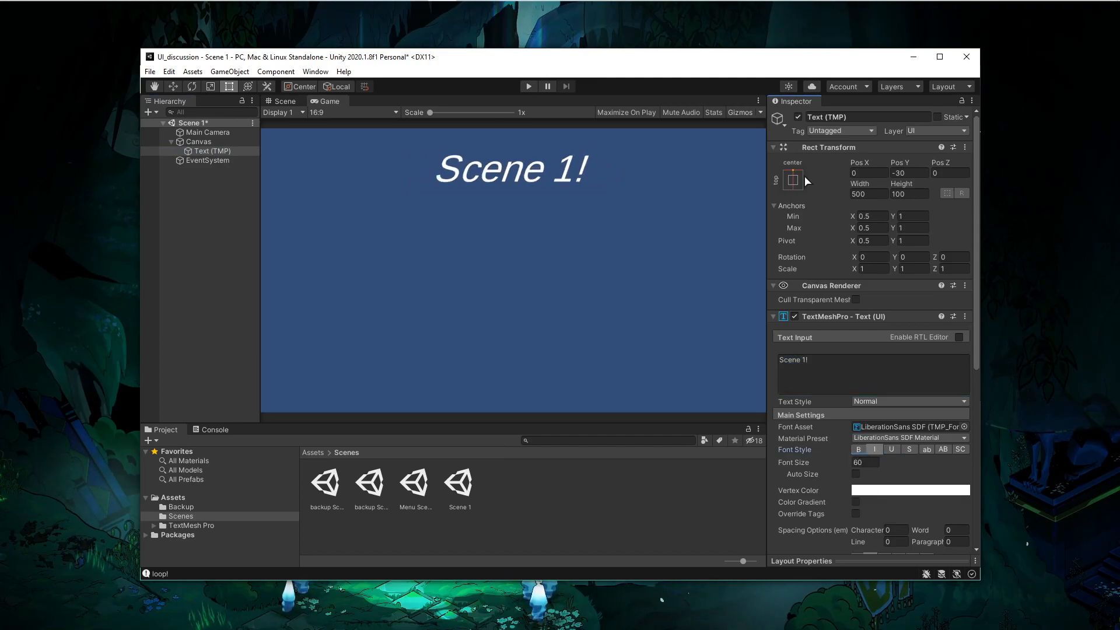
# - Anchor the heading to the middle center of the canvas
pyautogui.click(794, 179)
pyautogui.keyDown('alt'); pyautogui.click(859, 297); pyautogui.keyUp('alt')
# - Set the heading's vertex color to green, hexadecimal 7EFF67
pyautogui.click(882, 489)
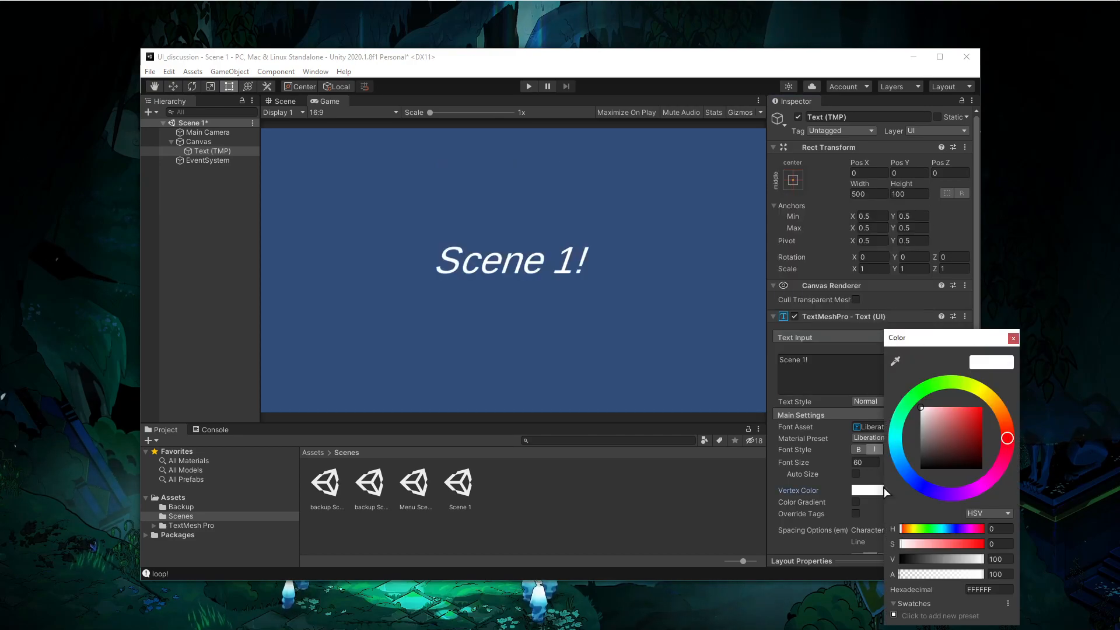
pyautogui.click(958, 407)
pyautogui.click(932, 386)
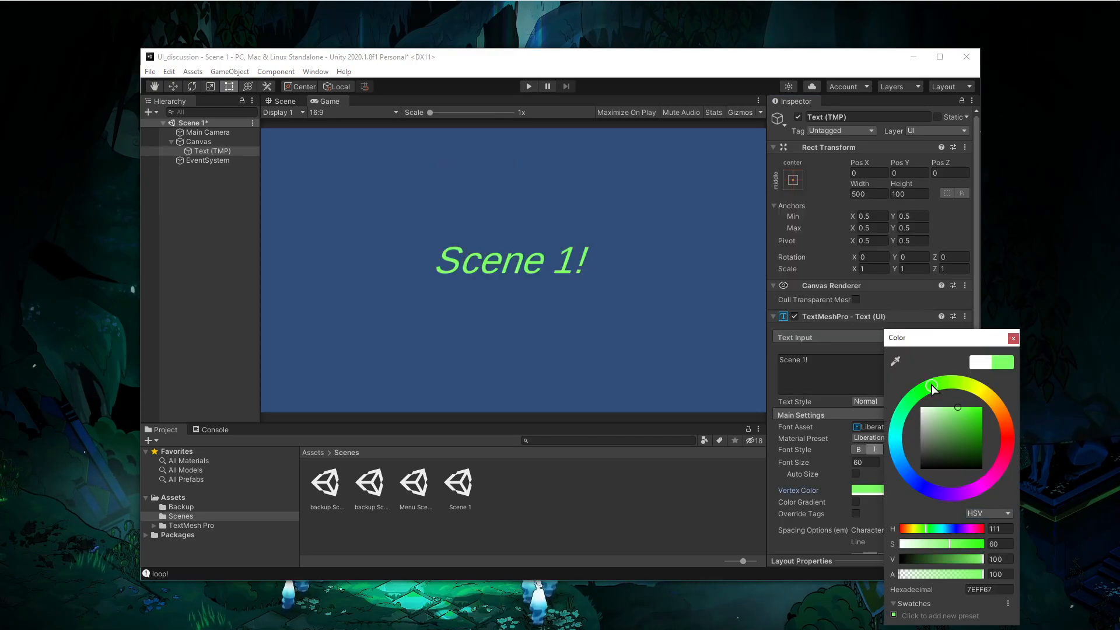
pyautogui.click(1014, 339)
# - Save Scene 1, reopen Menu Scene and select the button's text object
pyautogui.hotkey('ctrl', 's')
pyautogui.doubleClick(427, 477)
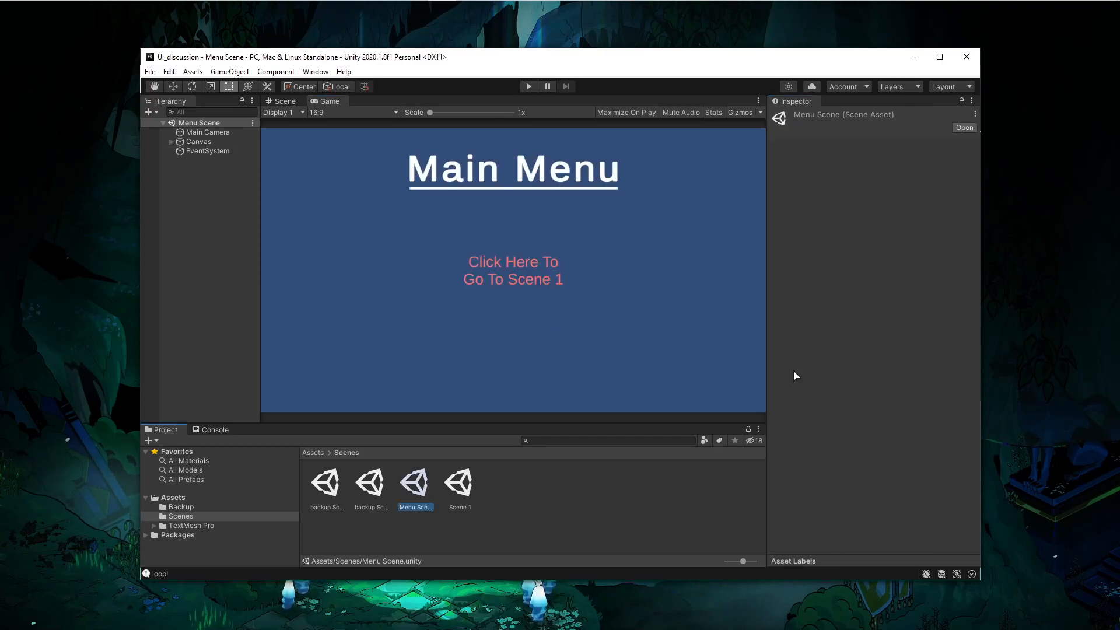
pyautogui.click(172, 142)
pyautogui.click(180, 161)
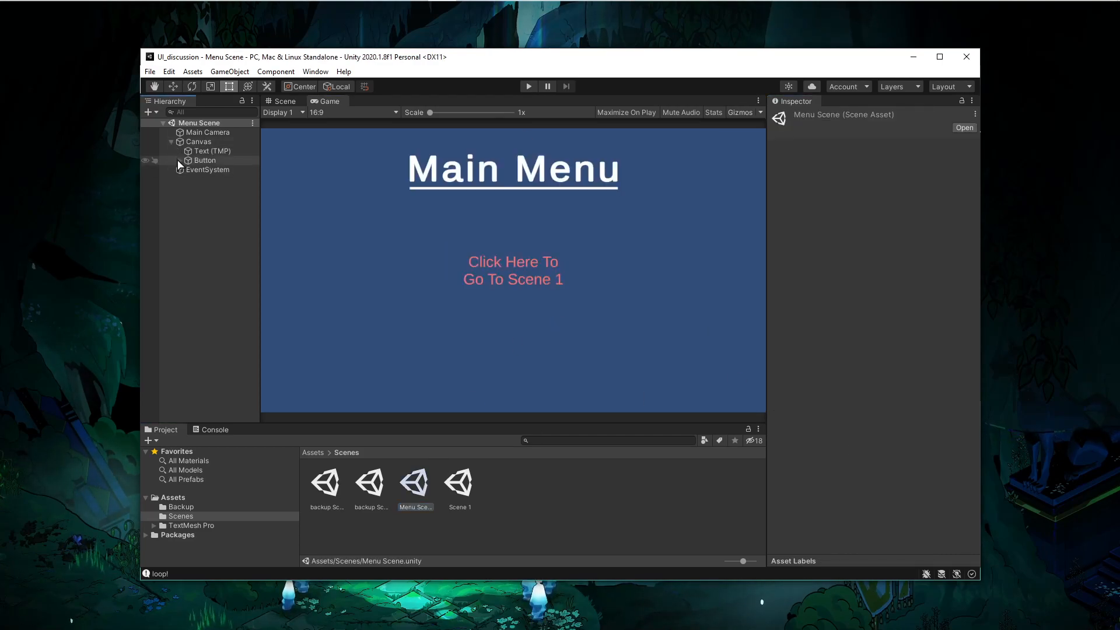
pyautogui.click(216, 170)
pyautogui.scroll(-10, 800, 397)
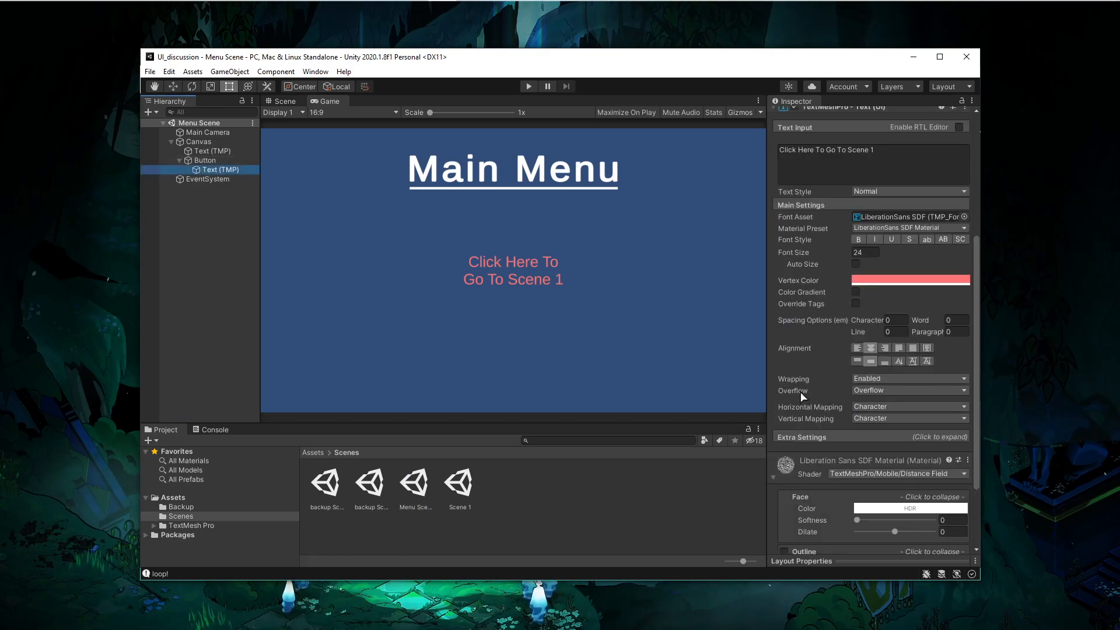
# - Open the ChangeSceneOnClick script in Visual Studio Code to review it, then return to Unity
pyautogui.hotkey('alt', 'Tab')
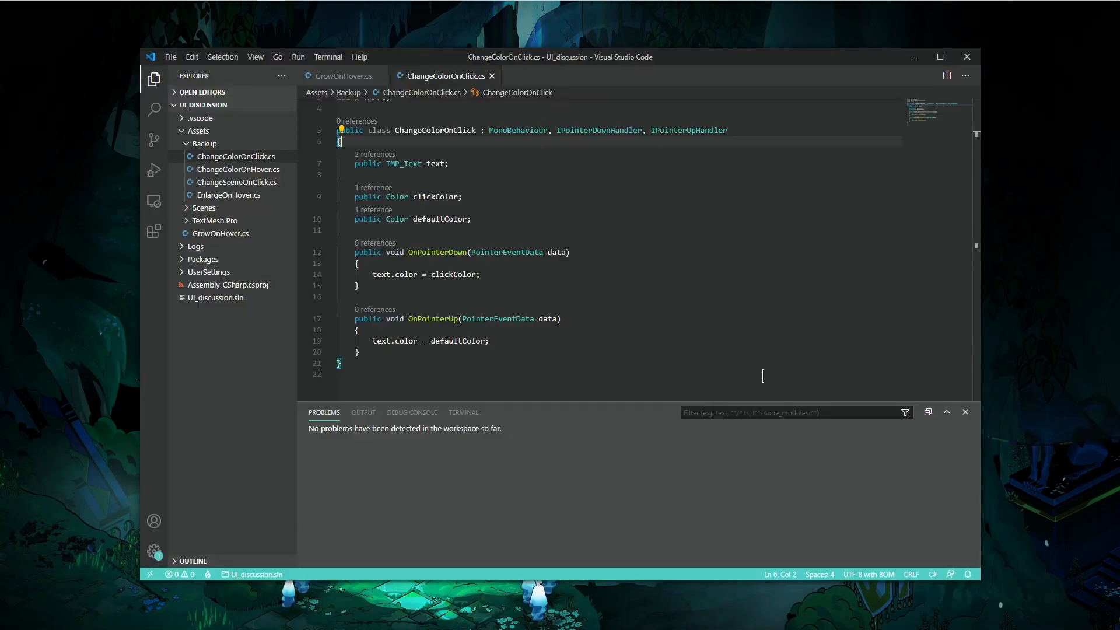
pyautogui.click(253, 183)
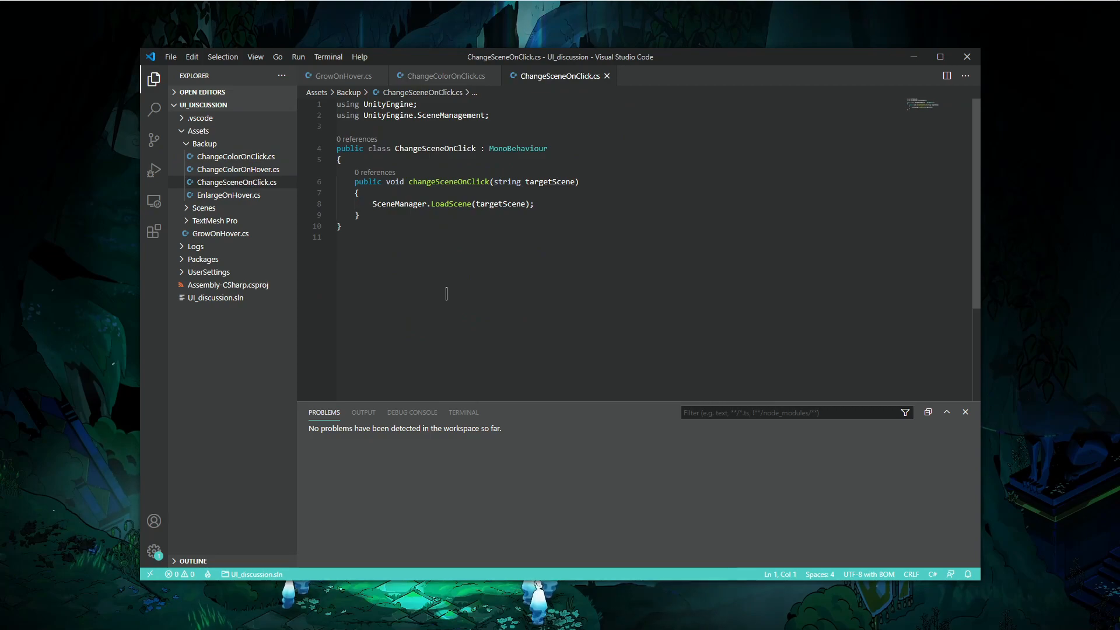
pyautogui.hotkey('alt', 'Tab')
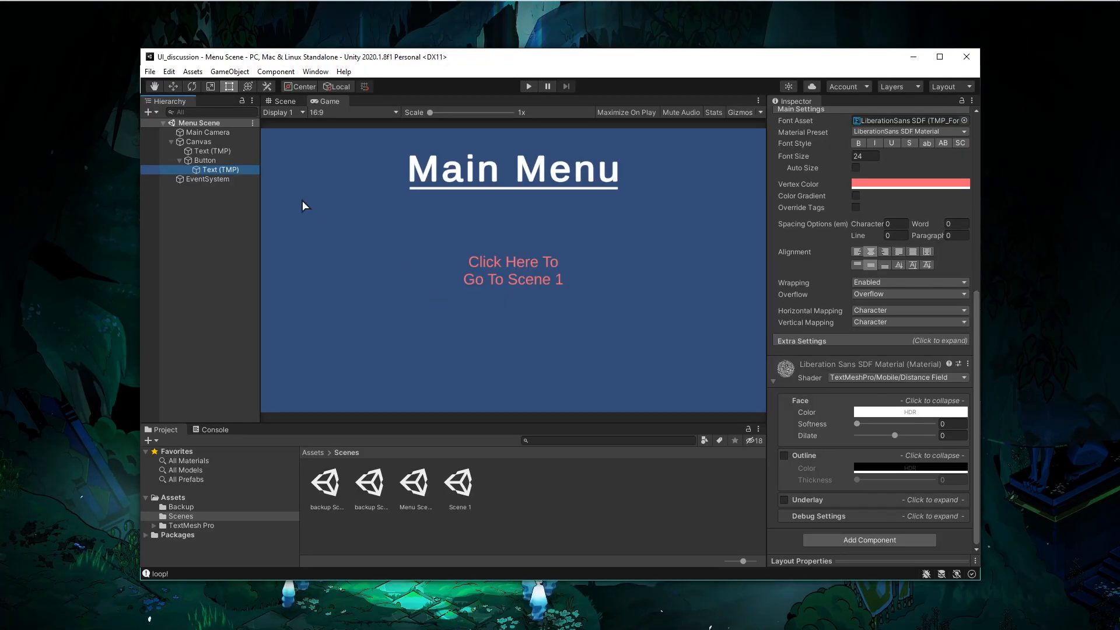
# - Add a single empty entry to the Button's On Click event list
pyautogui.click(205, 161)
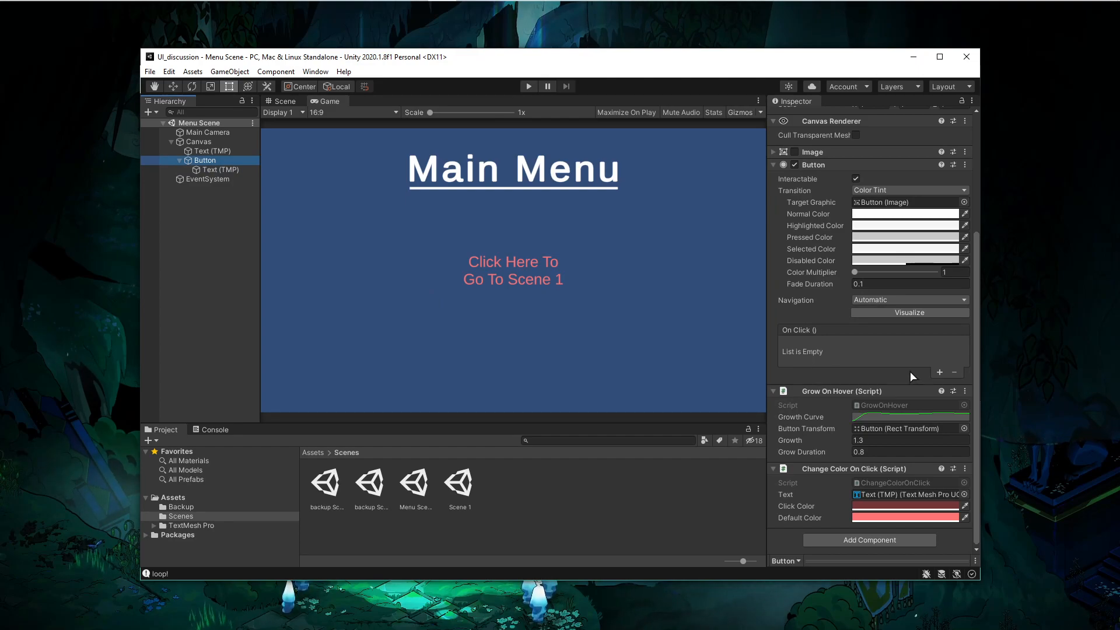
pyautogui.click(937, 374)
pyautogui.click(937, 373)
pyautogui.click(940, 374)
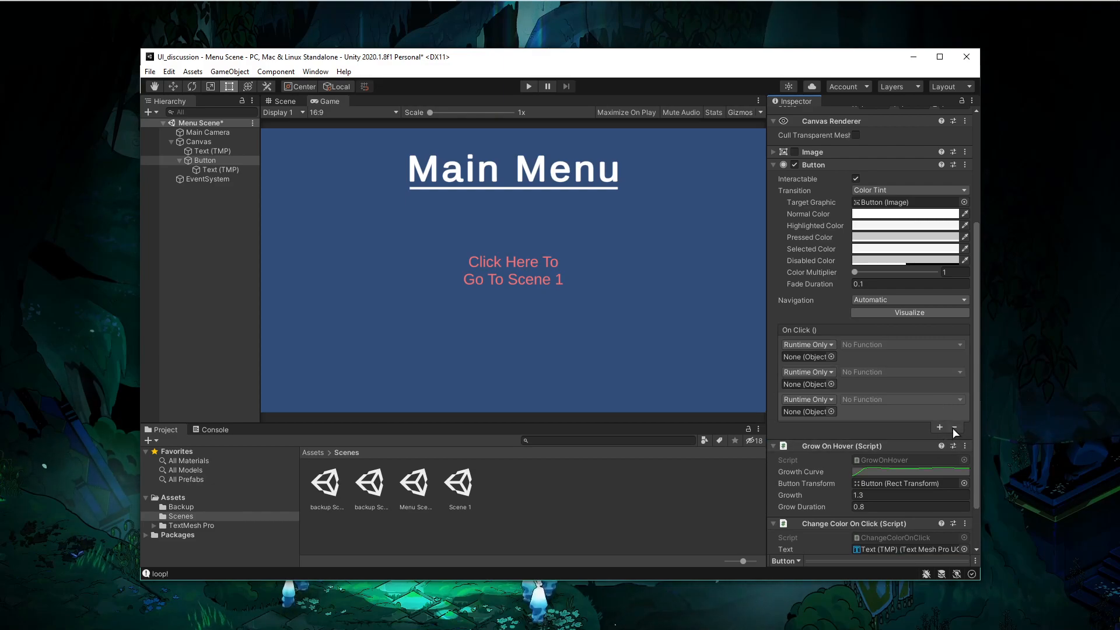
pyautogui.click(954, 400)
pyautogui.click(813, 345)
pyautogui.click(819, 349)
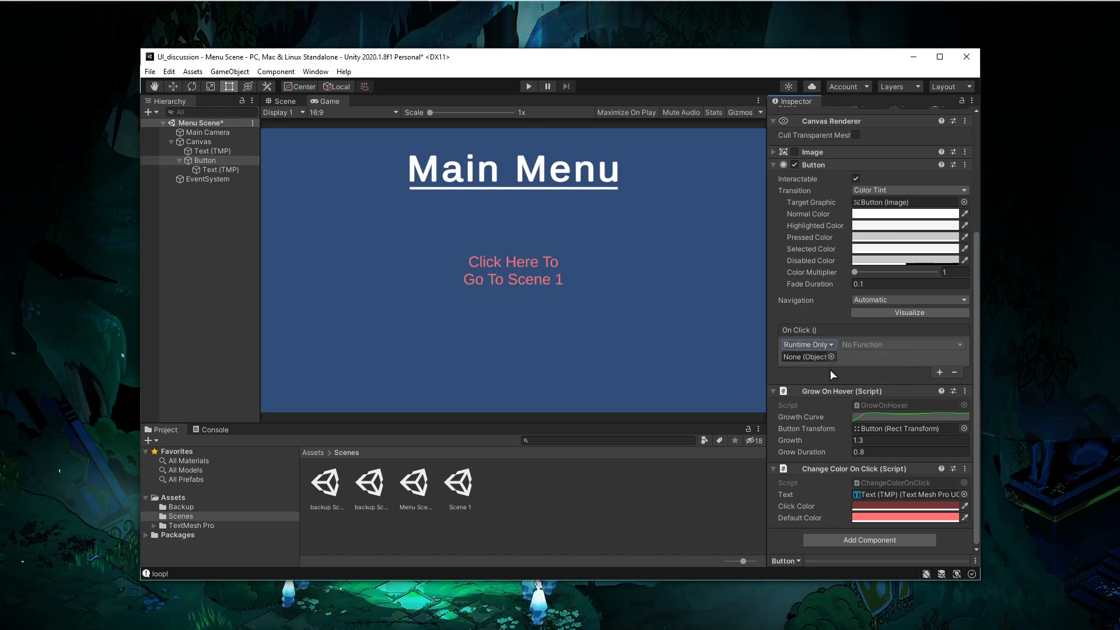
# - Add the Change Scene On Click script component to the Button
pyautogui.click(852, 540)
pyautogui.scroll(-1, 853, 513)
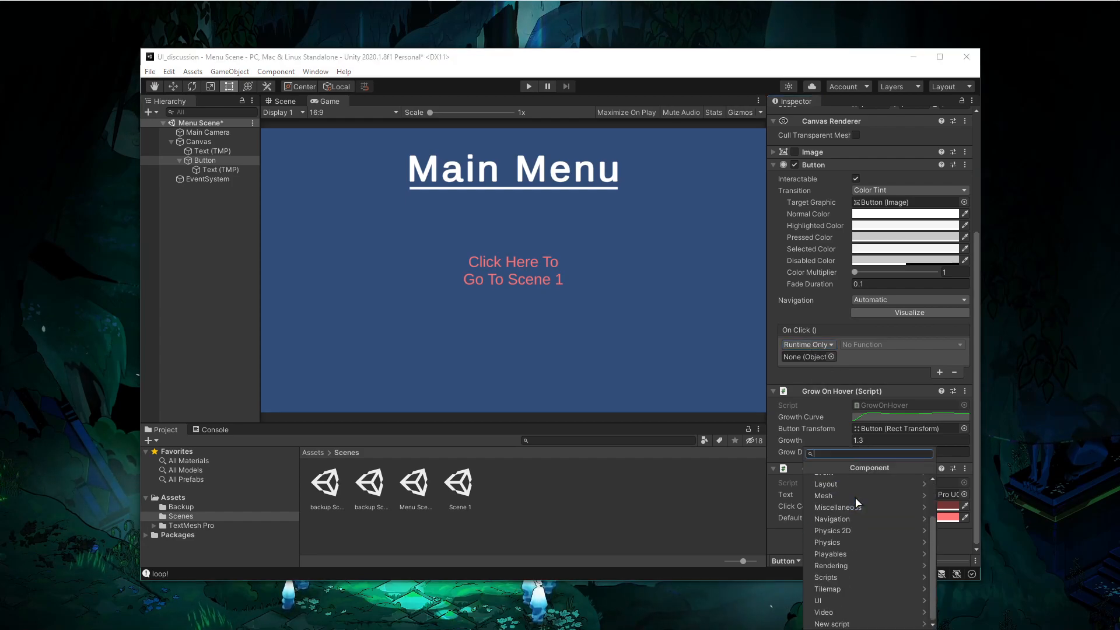
pyautogui.click(845, 589)
pyautogui.click(812, 468)
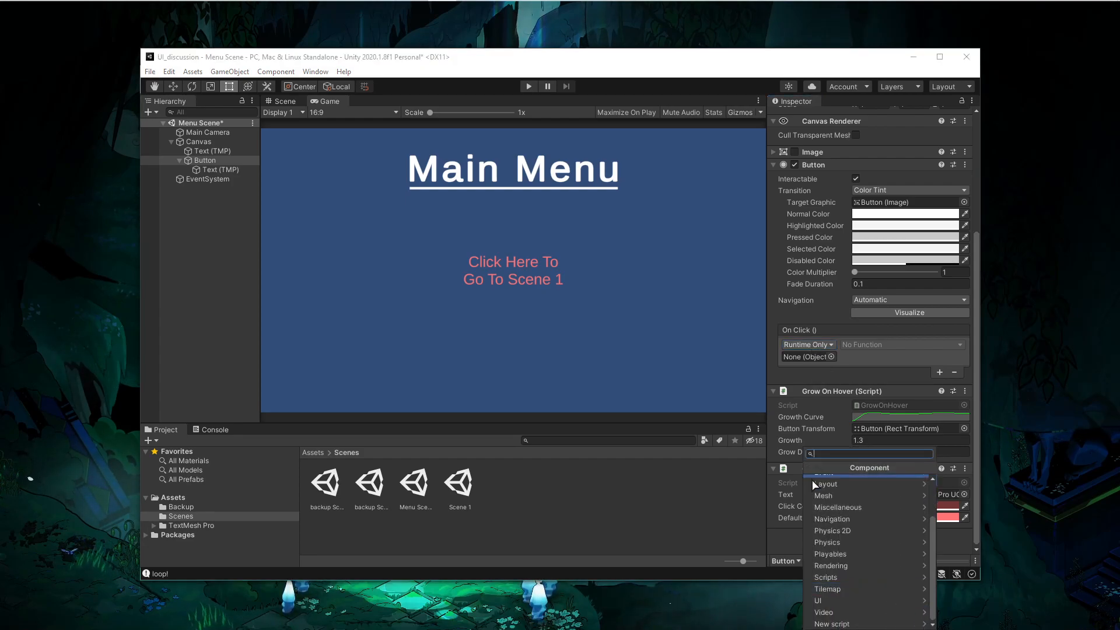
pyautogui.click(835, 578)
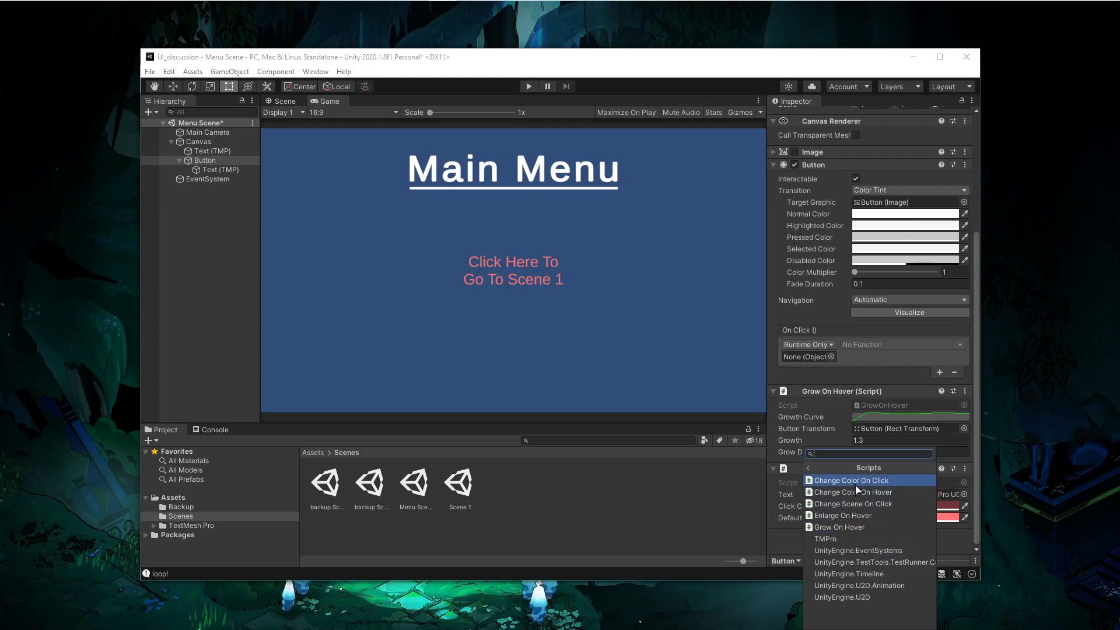
pyautogui.click(855, 504)
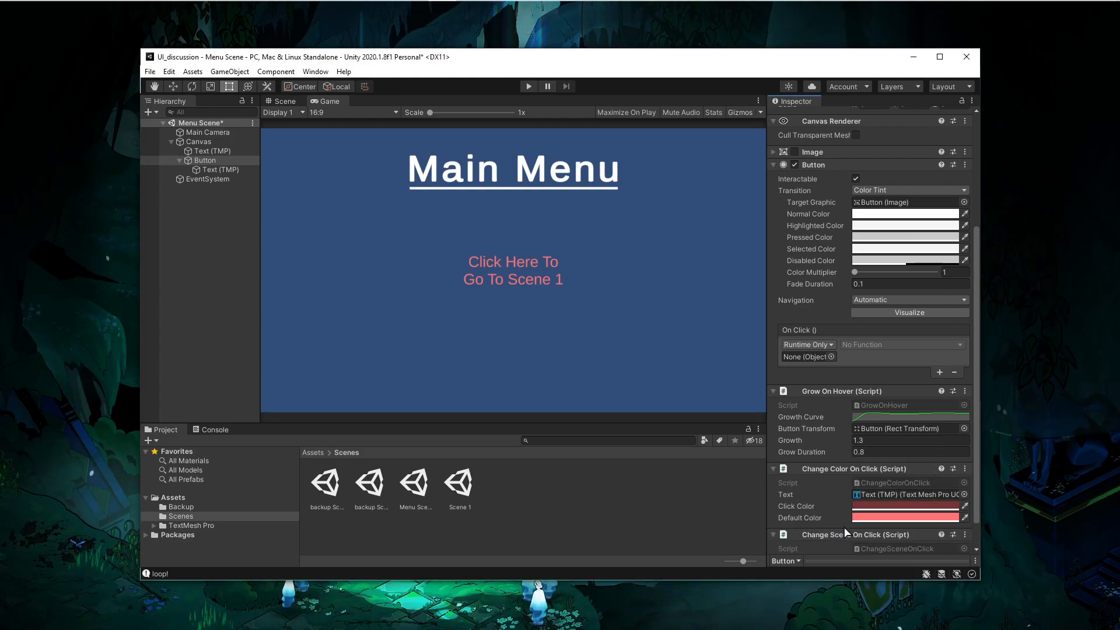
# - Assign the Button's Change Scene On Click component to the On Click entry's object slot
pyautogui.moveTo(843, 533); pyautogui.dragTo(805, 357)
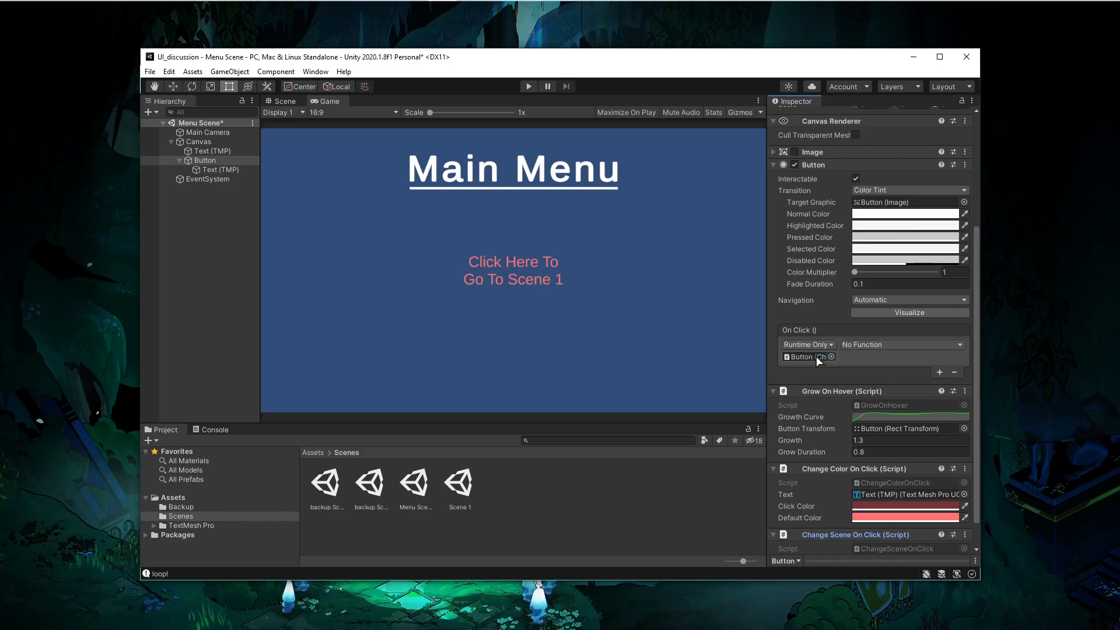
pyautogui.click(858, 344)
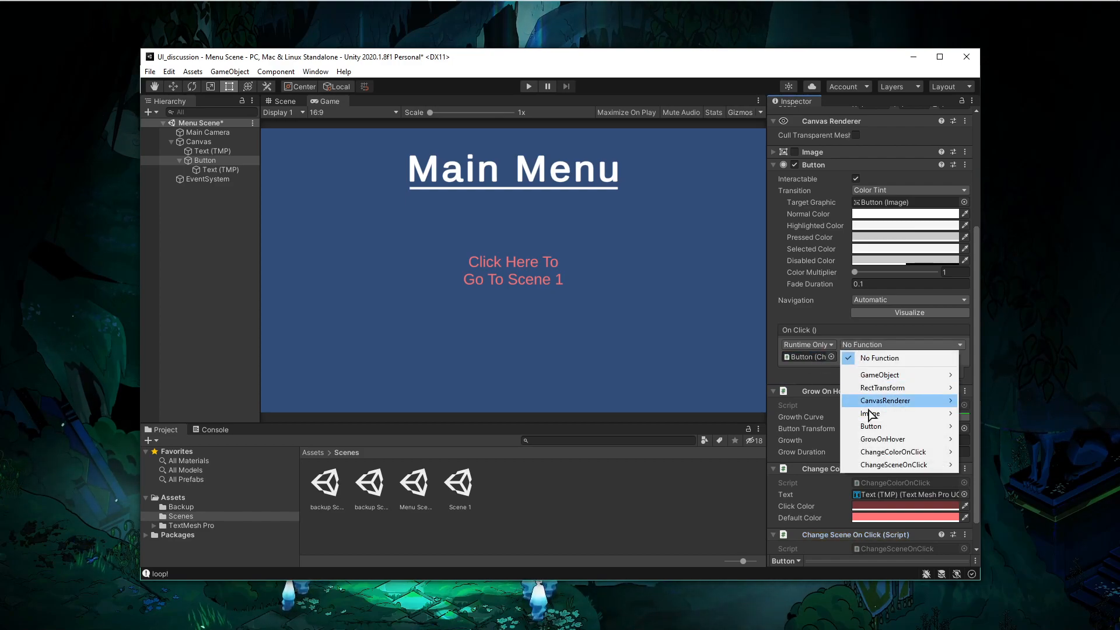
pyautogui.moveTo(877, 465)
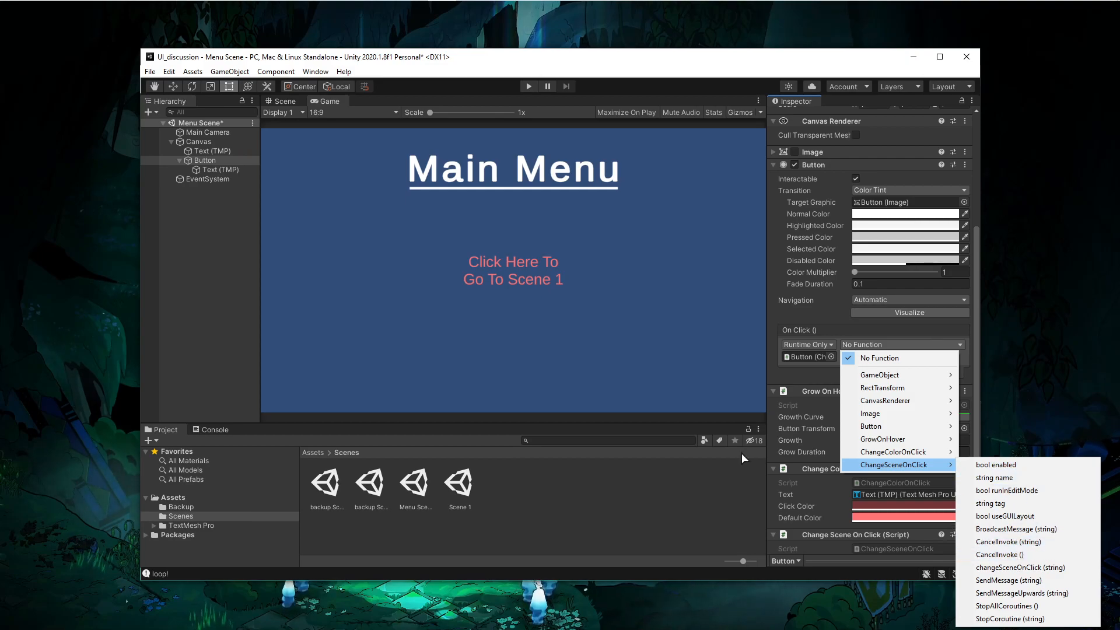
pyautogui.click(591, 362)
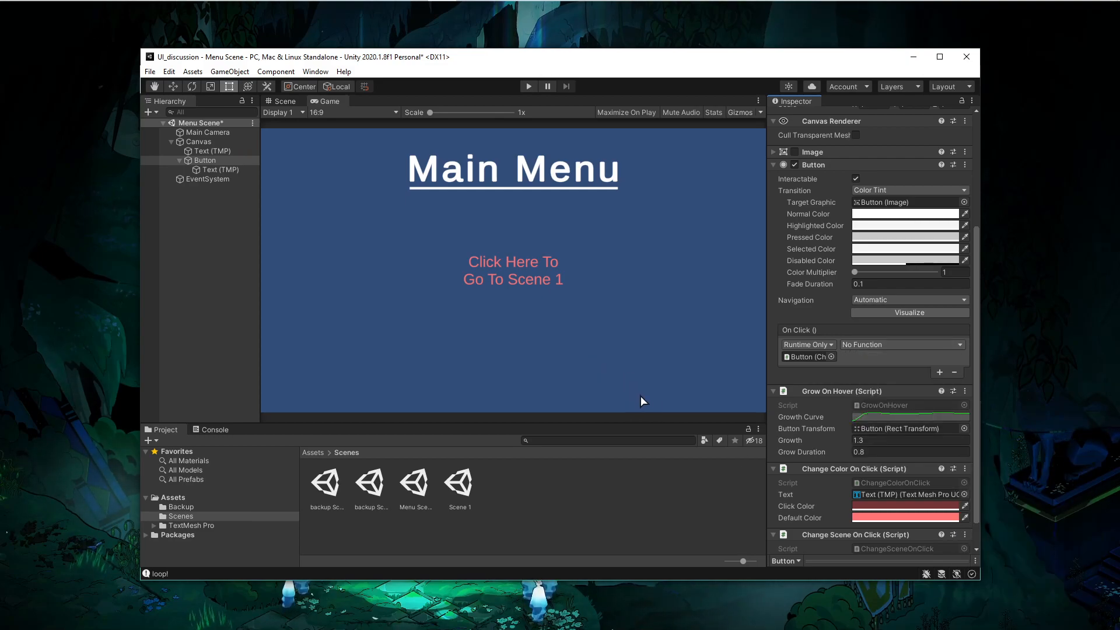
# - Examine the changeSceneOnClick method and its targetScene parameter in the ChangeSceneOnClick script
pyautogui.hotkey('alt', 'Tab')
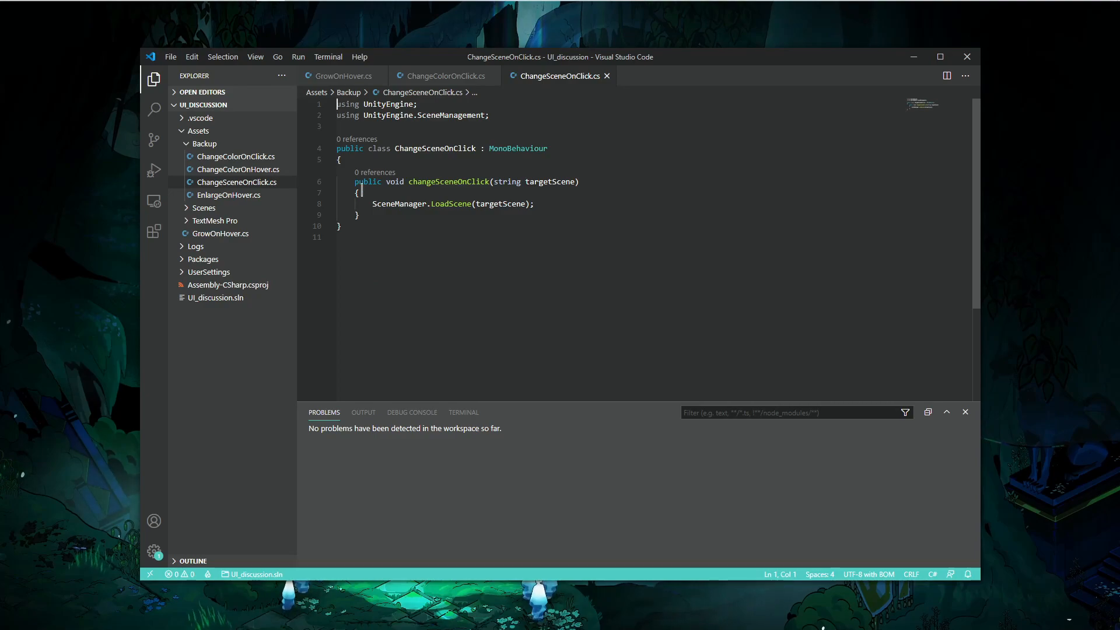
pyautogui.click(465, 182)
pyautogui.doubleClick(466, 182)
pyautogui.moveTo(494, 182); pyautogui.dragTo(576, 181)
pyautogui.click(624, 190)
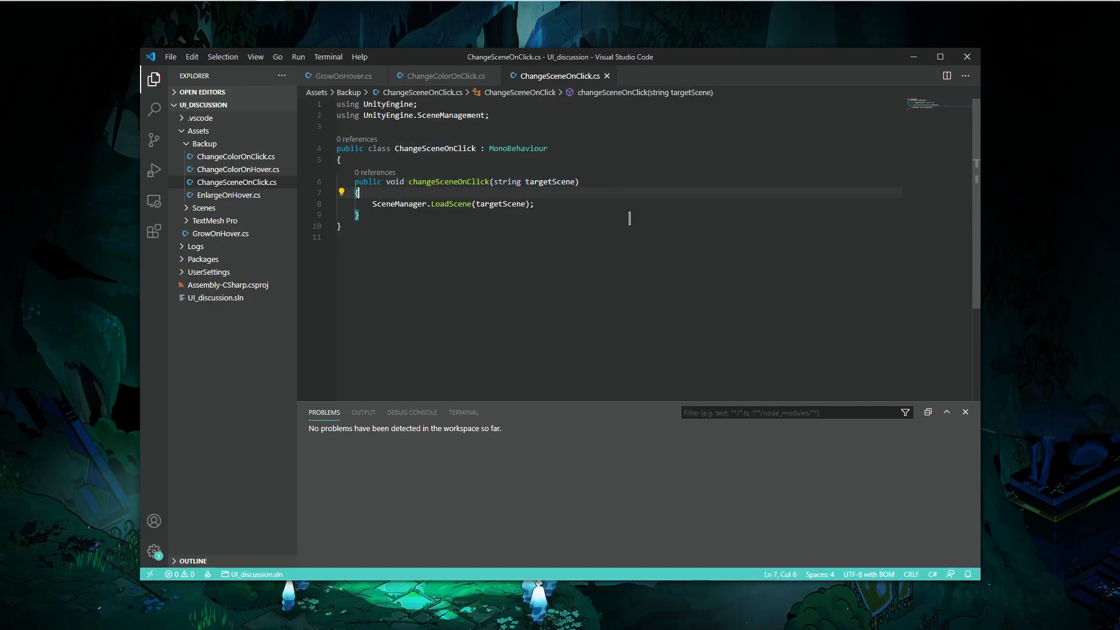
# - Set the Button's On Click entry to call changeSceneOnClick with the argument Scene 1, and save the scene
pyautogui.moveTo(372, 205); pyautogui.dragTo(566, 207)
pyautogui.click(467, 233)
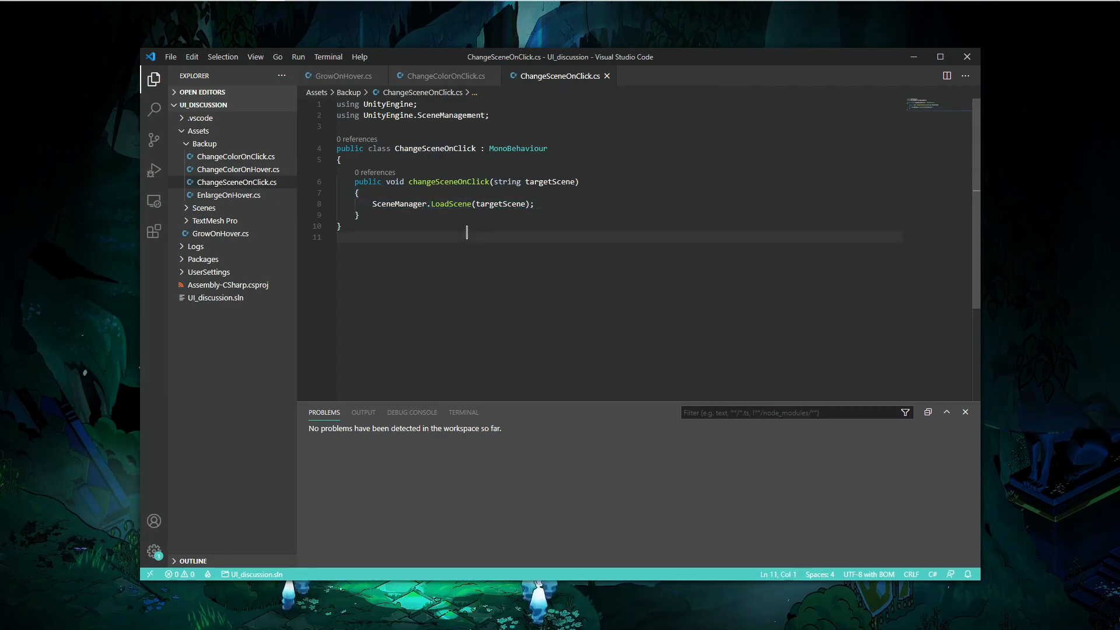
pyautogui.hotkey('alt', 'Tab')
pyautogui.click(870, 345)
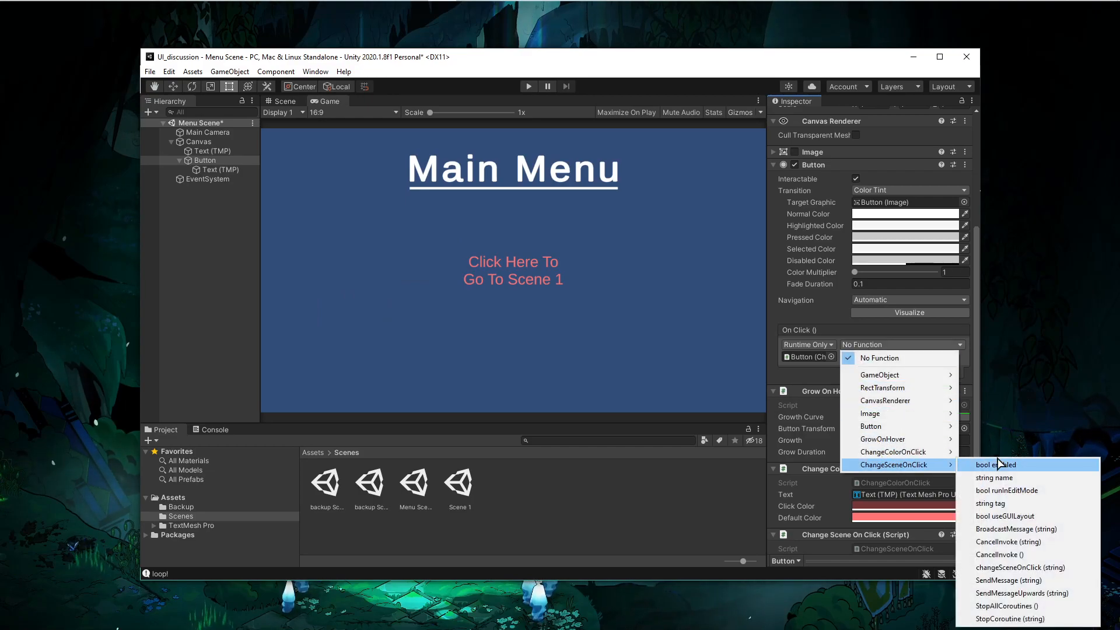
pyautogui.click(1020, 567)
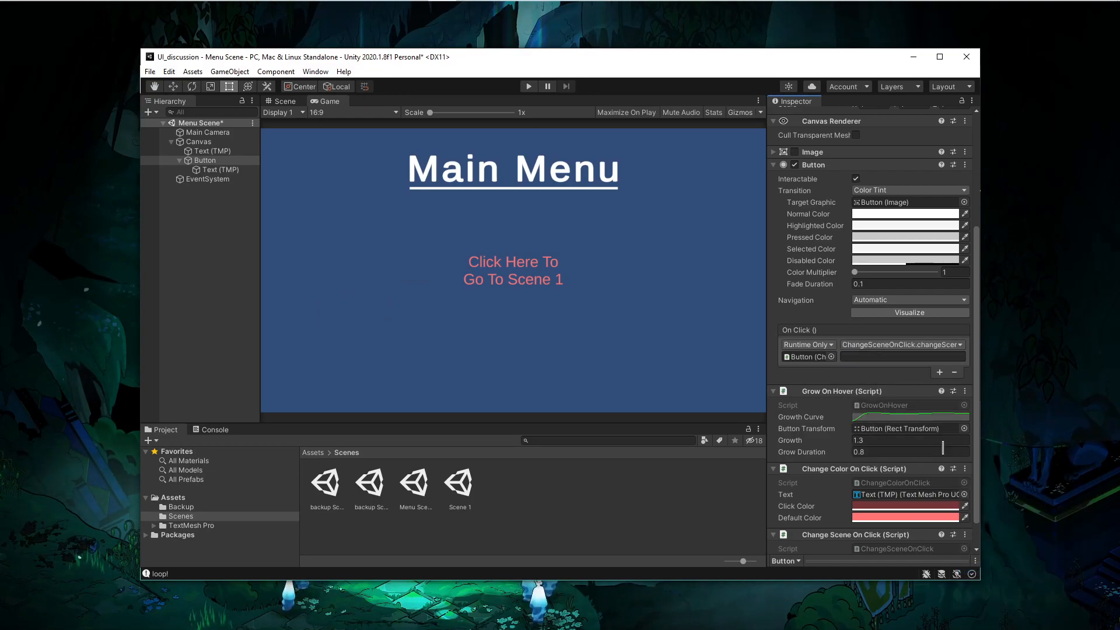
pyautogui.write('Scene 1')
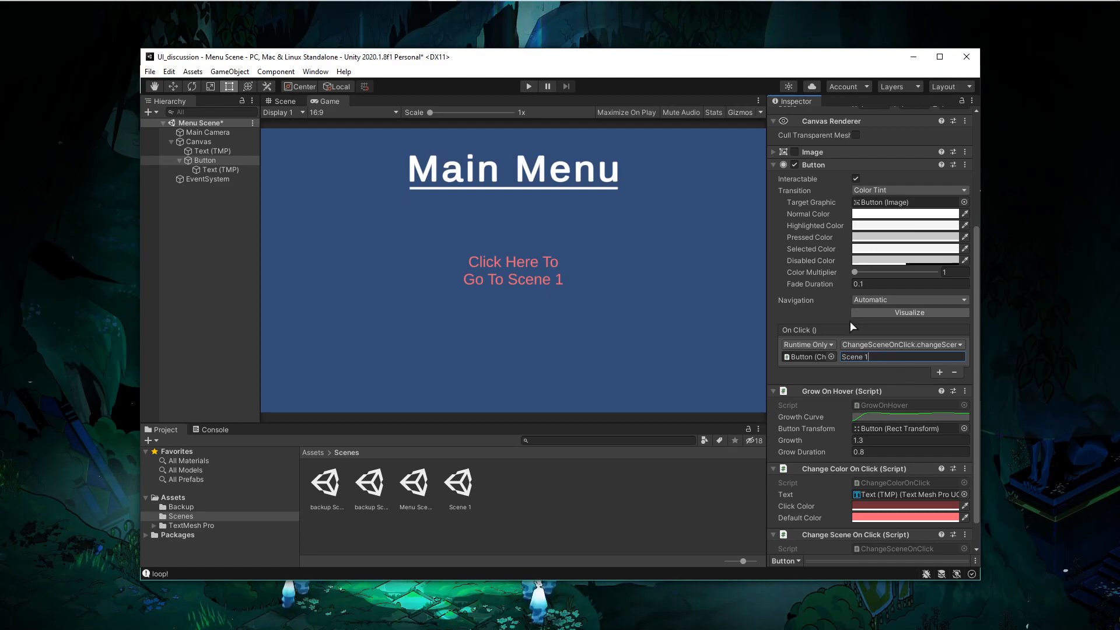
pyautogui.hotkey('ctrl', 's')
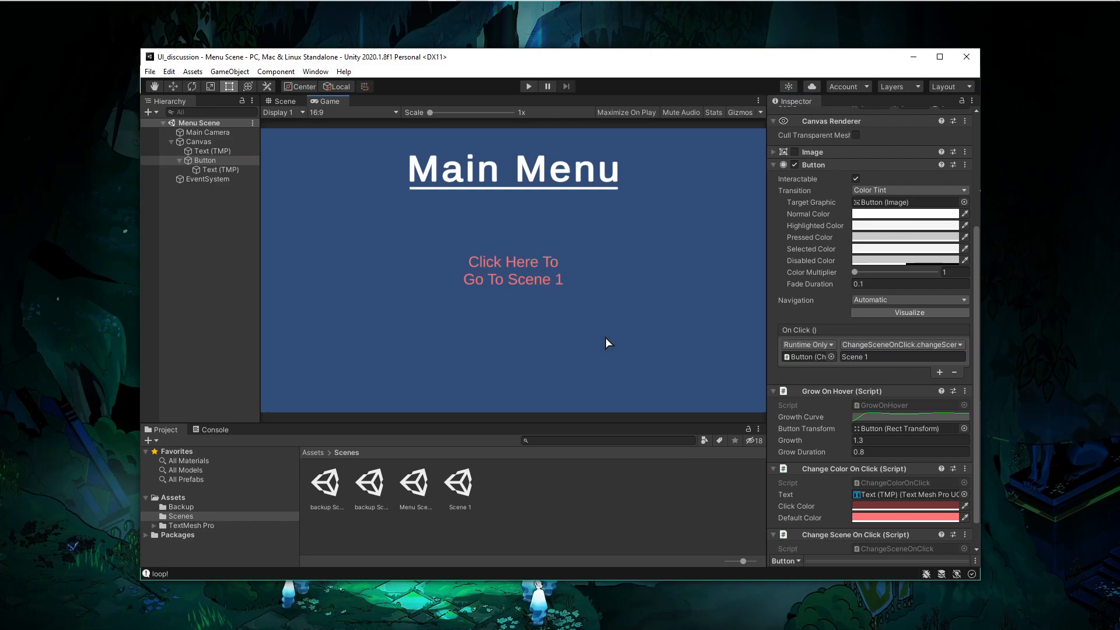
# - Test the button in Play mode and check the Console for errors
pyautogui.click(529, 87)
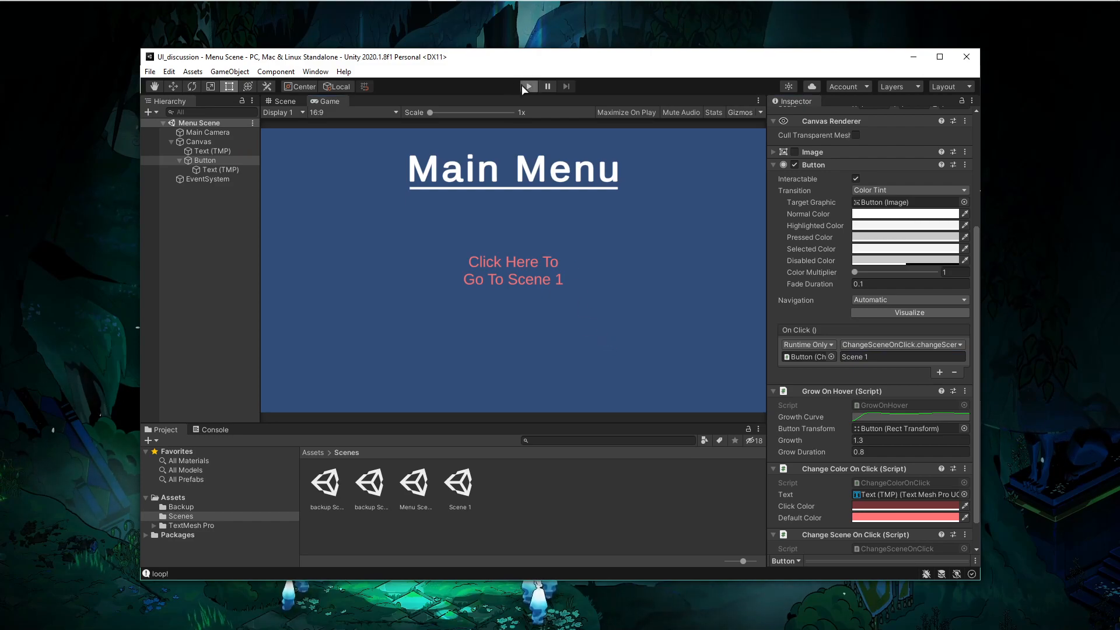
pyautogui.click(491, 262)
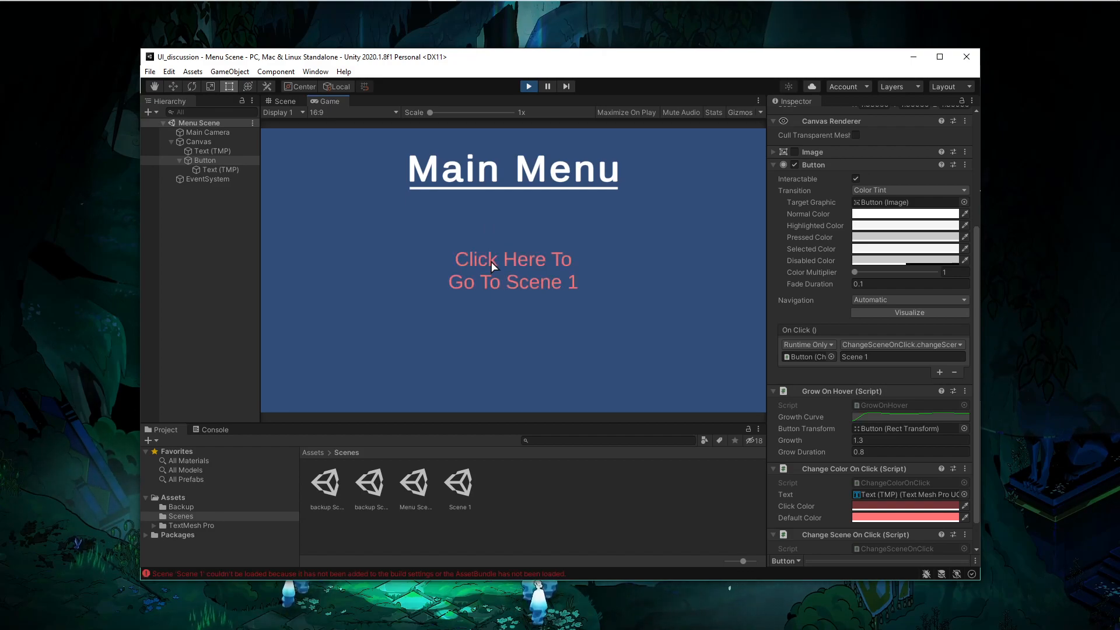
pyautogui.click(215, 430)
pyautogui.click(529, 87)
# - Add the open Menu Scene and Scene 1 to the Scenes In Build list in Build Settings
pyautogui.click(150, 71)
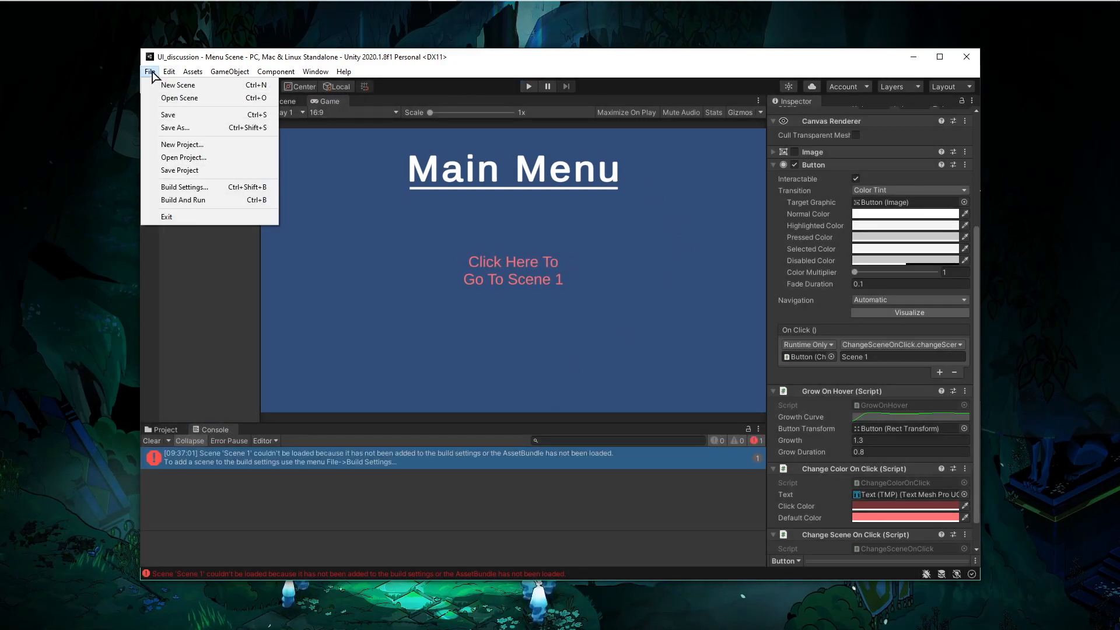
pyautogui.click(173, 187)
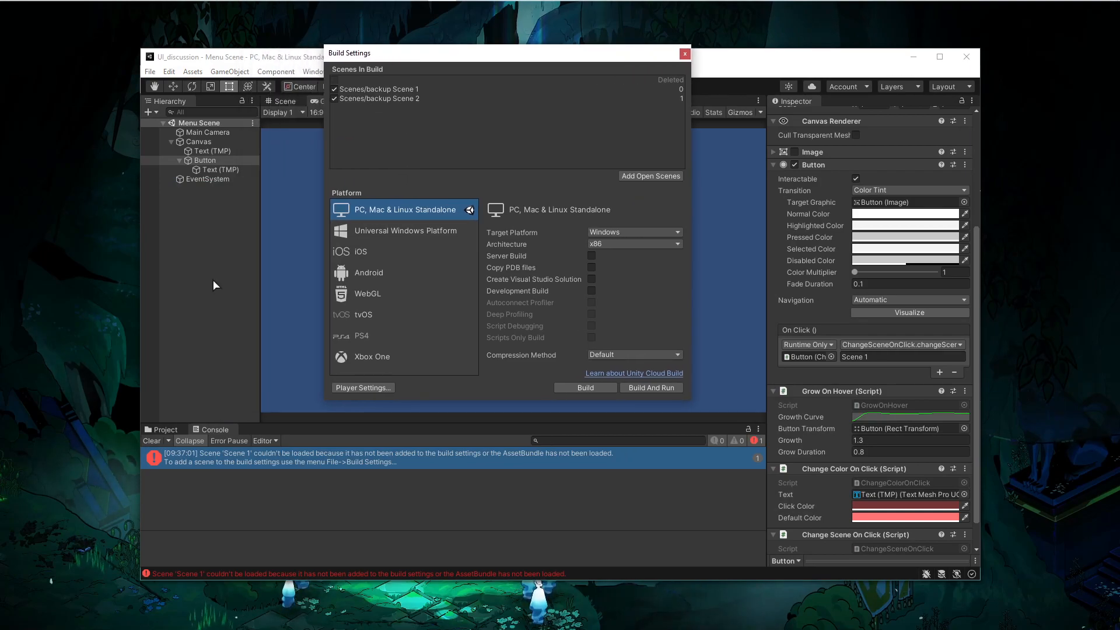
pyautogui.click(649, 177)
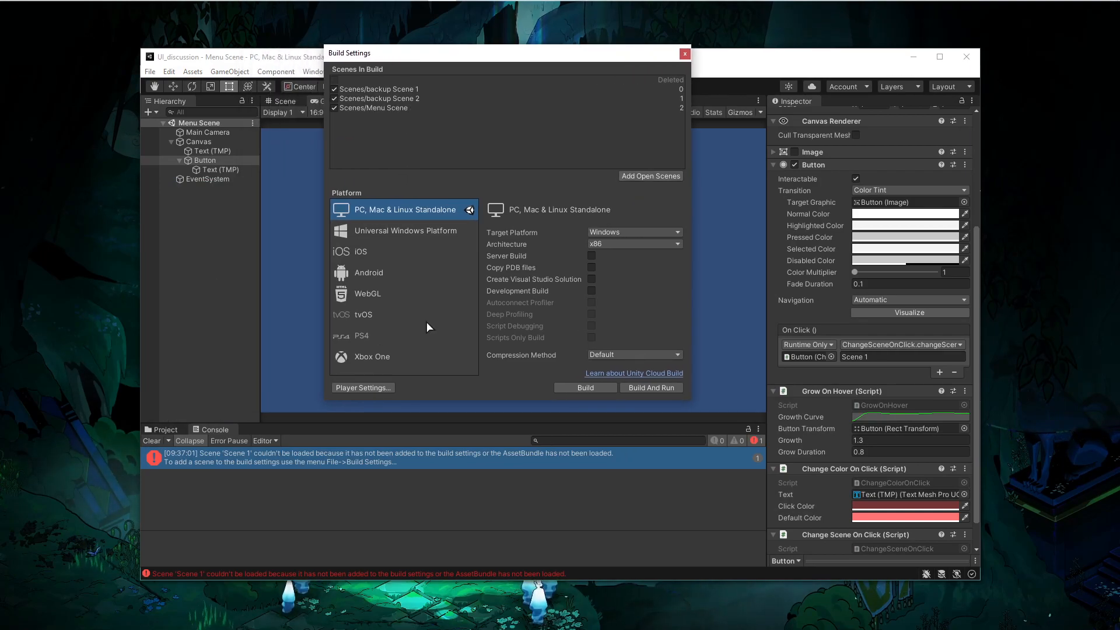
pyautogui.click(170, 430)
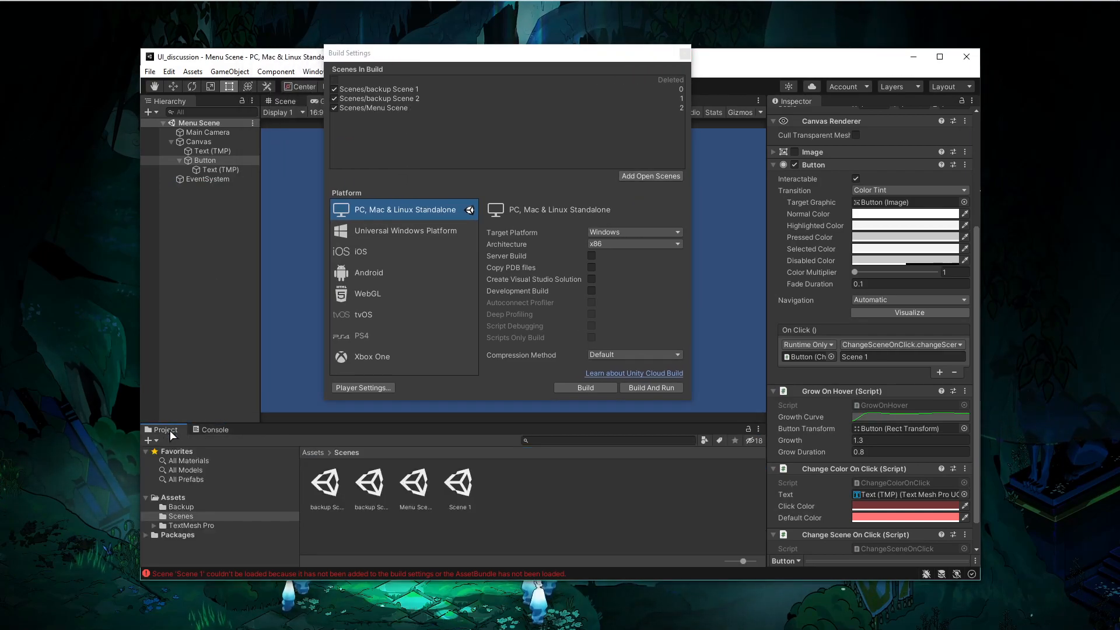
pyautogui.moveTo(459, 485); pyautogui.dragTo(482, 259)
pyautogui.moveTo(438, 130); pyautogui.dragTo(438, 130)
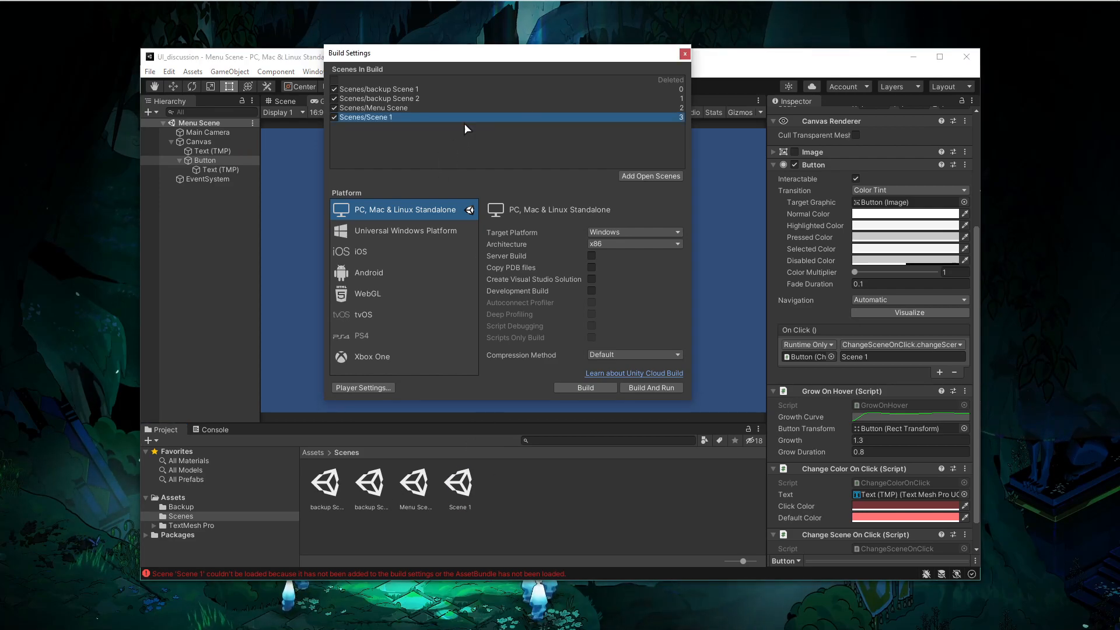
pyautogui.click(685, 54)
# - Test the button in Play mode and inspect the loaded Scene 1's hierarchy
pyautogui.click(530, 86)
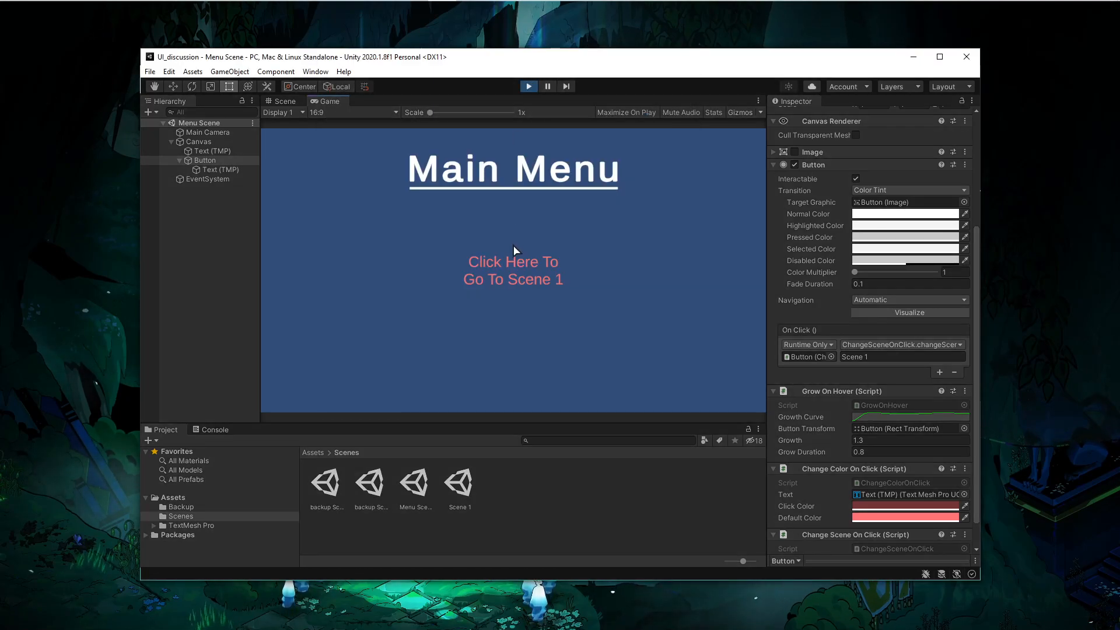
pyautogui.click(501, 262)
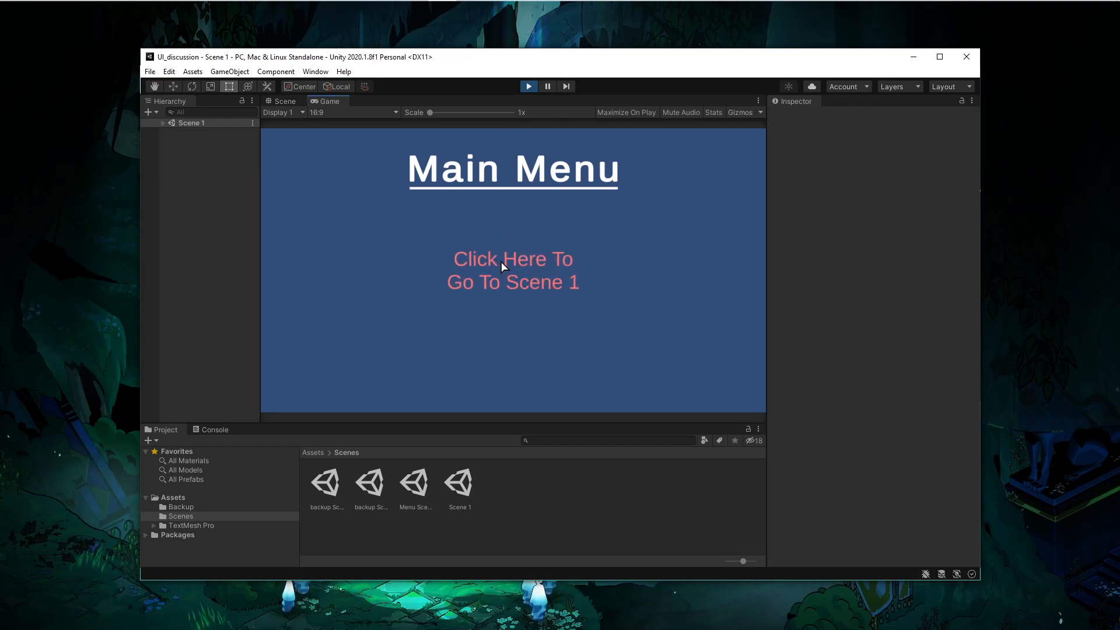
pyautogui.click(163, 123)
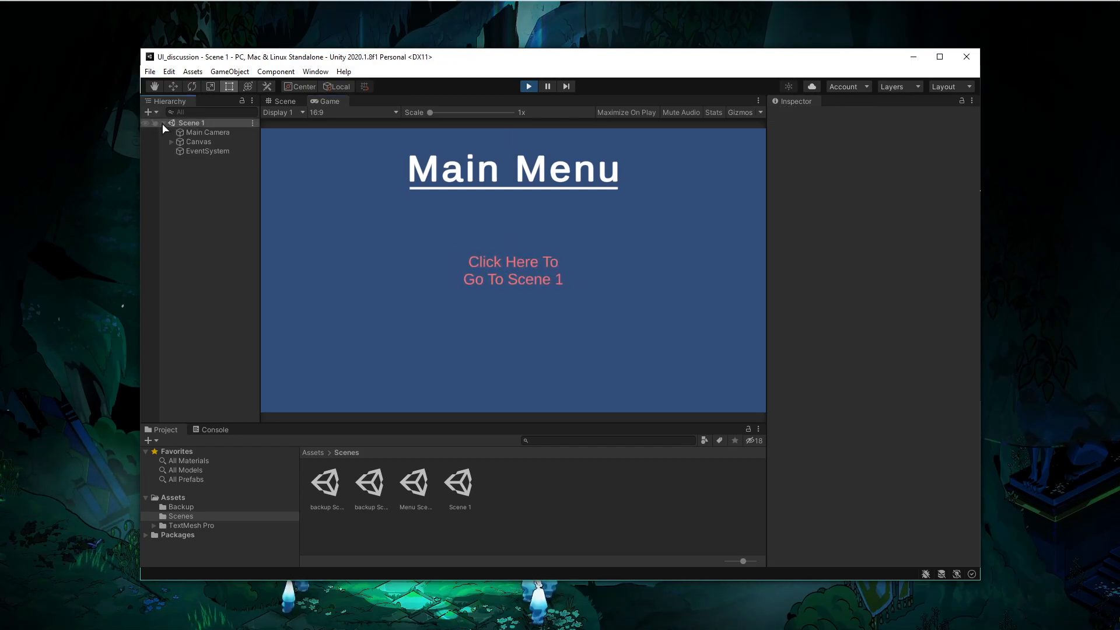
pyautogui.click(166, 142)
pyautogui.click(171, 142)
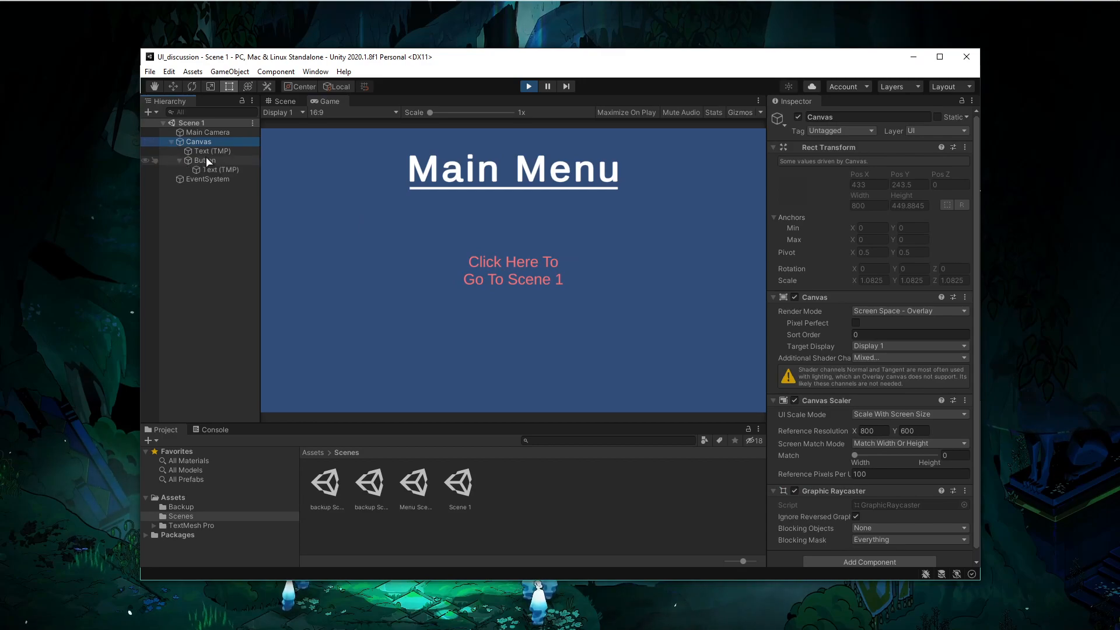
pyautogui.click(528, 86)
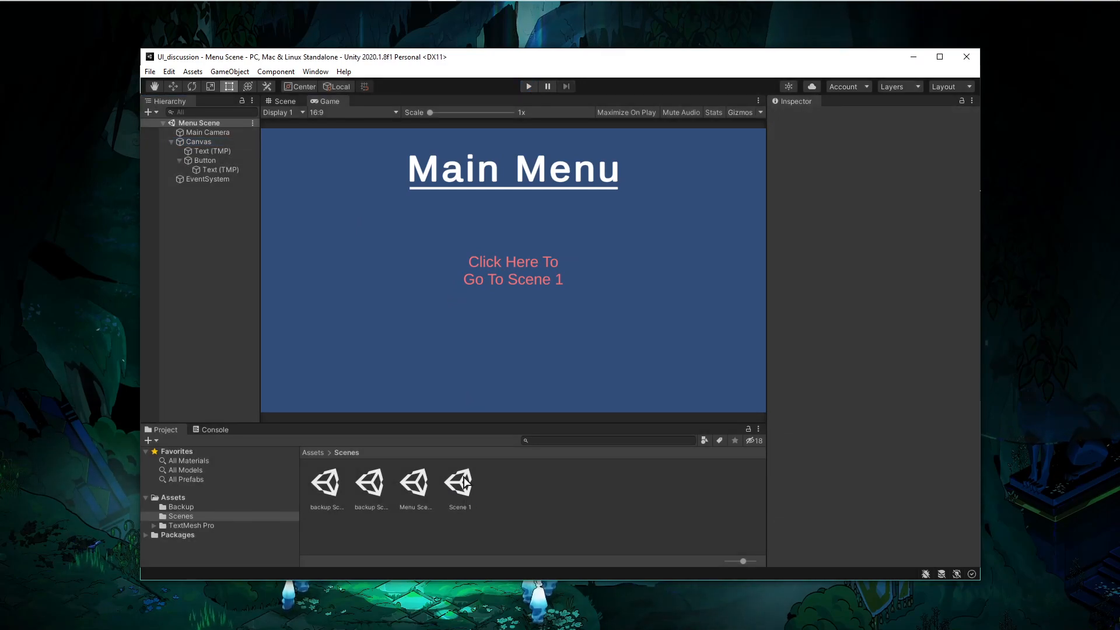
# - Open Scene 1 and delete its Button object
pyautogui.click(465, 482)
pyautogui.click(170, 142)
pyautogui.click(187, 163)
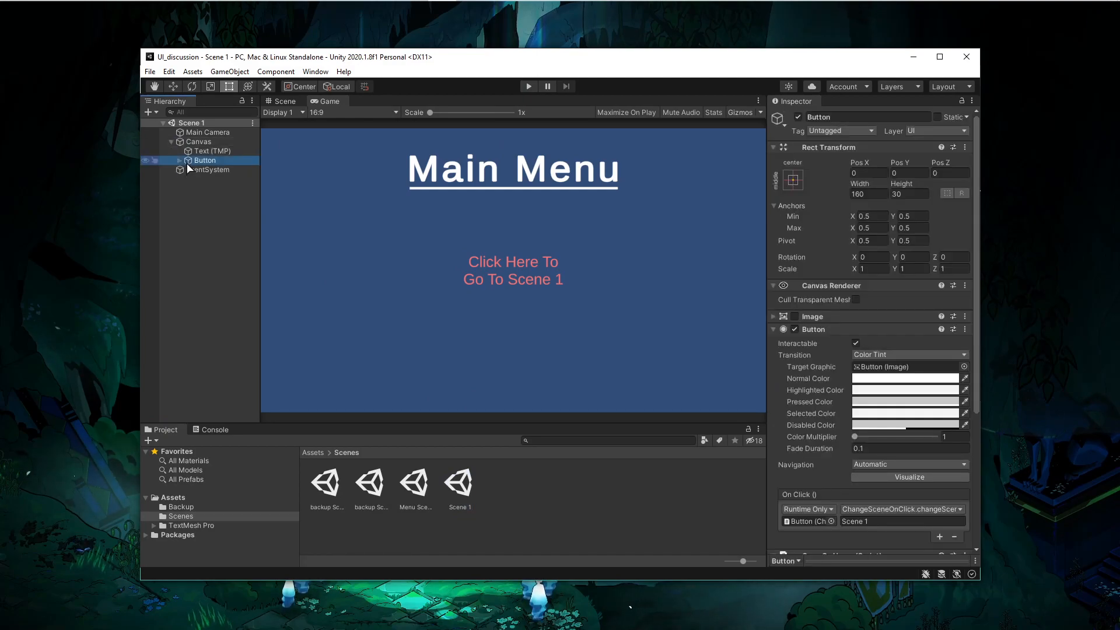
pyautogui.press('Delete')
# - Set the heading text's anchor preset to middle-center
pyautogui.click(198, 151)
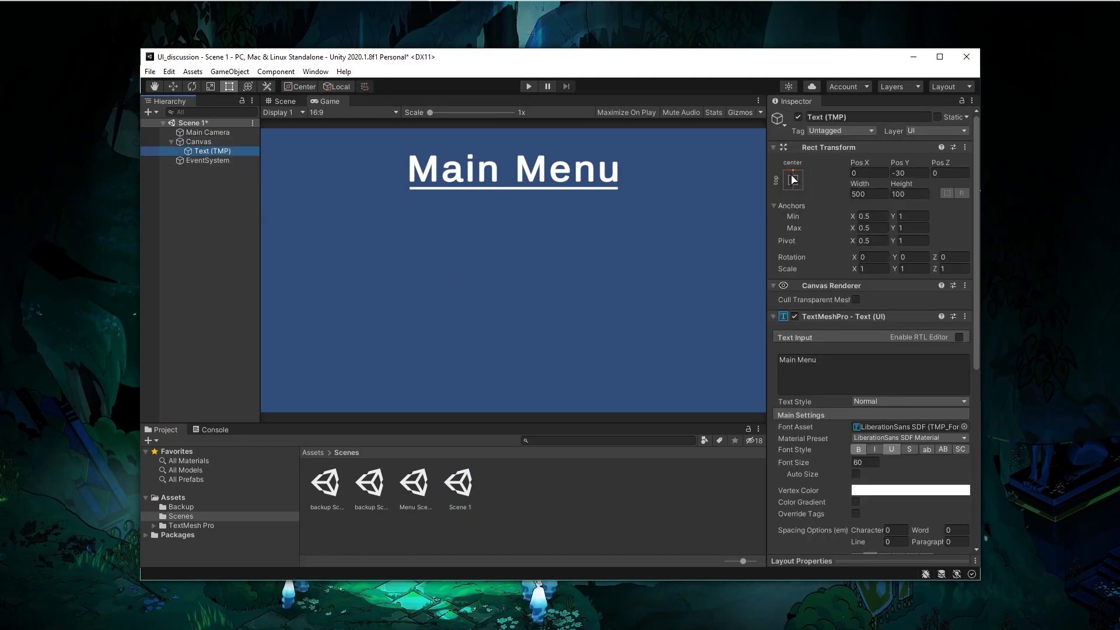
pyautogui.click(794, 179)
pyautogui.click(857, 295)
pyautogui.hotkey('alt', 'Tab')
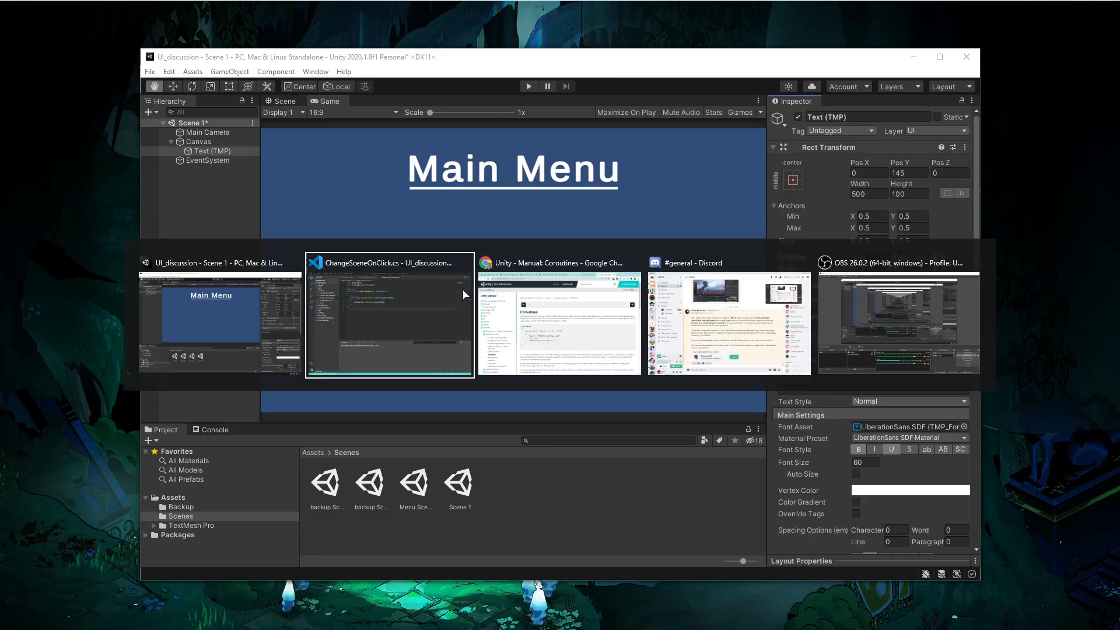
pyautogui.press('Tab')
pyautogui.press('Tab')
pyautogui.press('Tab')
pyautogui.hotkey('shift', 'Tab')
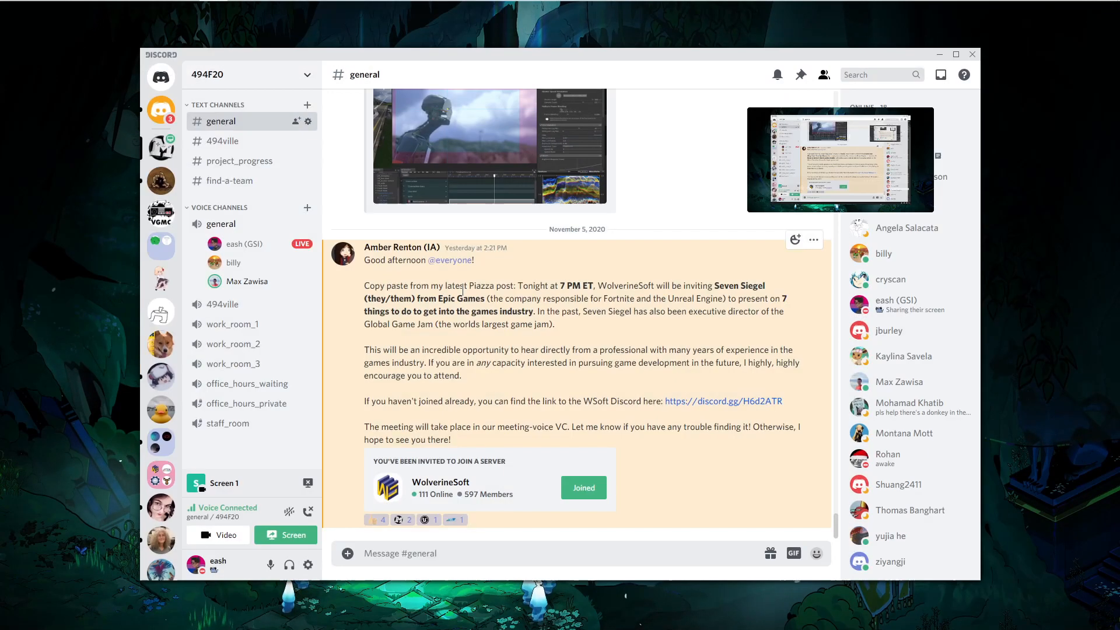
pyautogui.hotkey('alt', 'Tab')
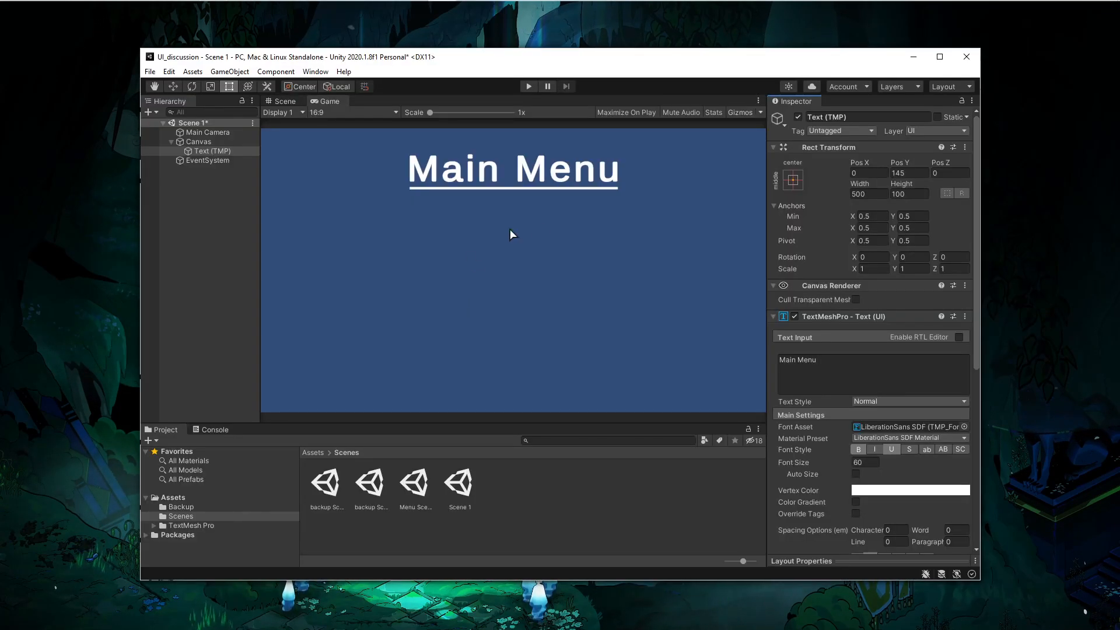
# - Snap the heading text's position to the middle-center of the canvas
pyautogui.click(793, 180)
pyautogui.press('alt')
pyautogui.keyDown('alt'); pyautogui.click(850, 300); pyautogui.keyUp('alt')
# - Change the heading text to Scene 1!
pyautogui.click(820, 410)
pyautogui.click(855, 375)
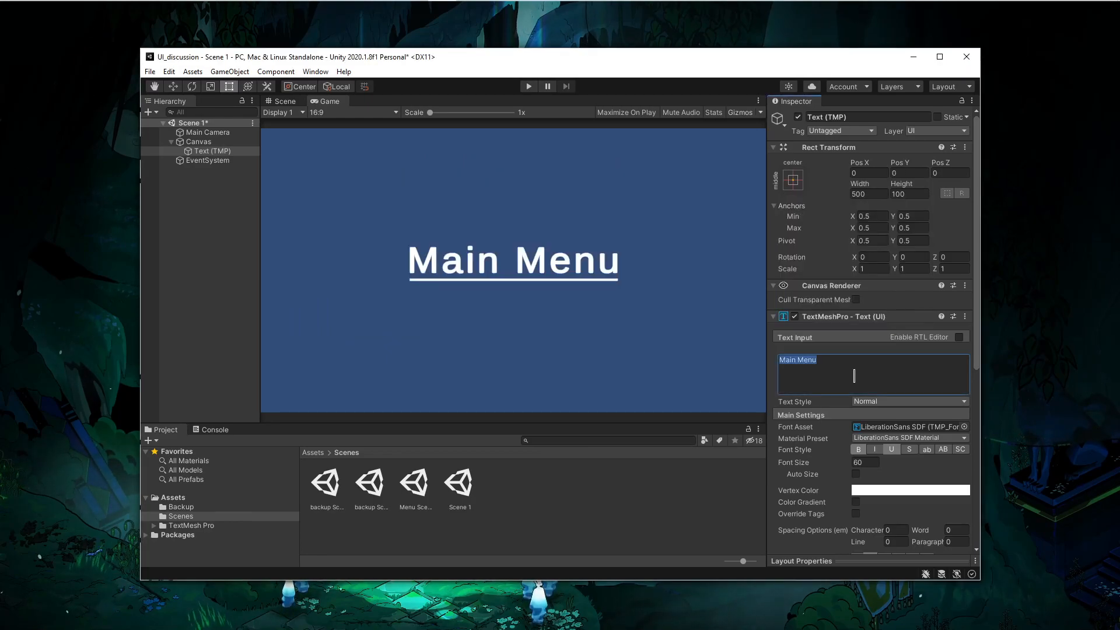
pyautogui.press('BackSpace')
pyautogui.write('Scene 1!')
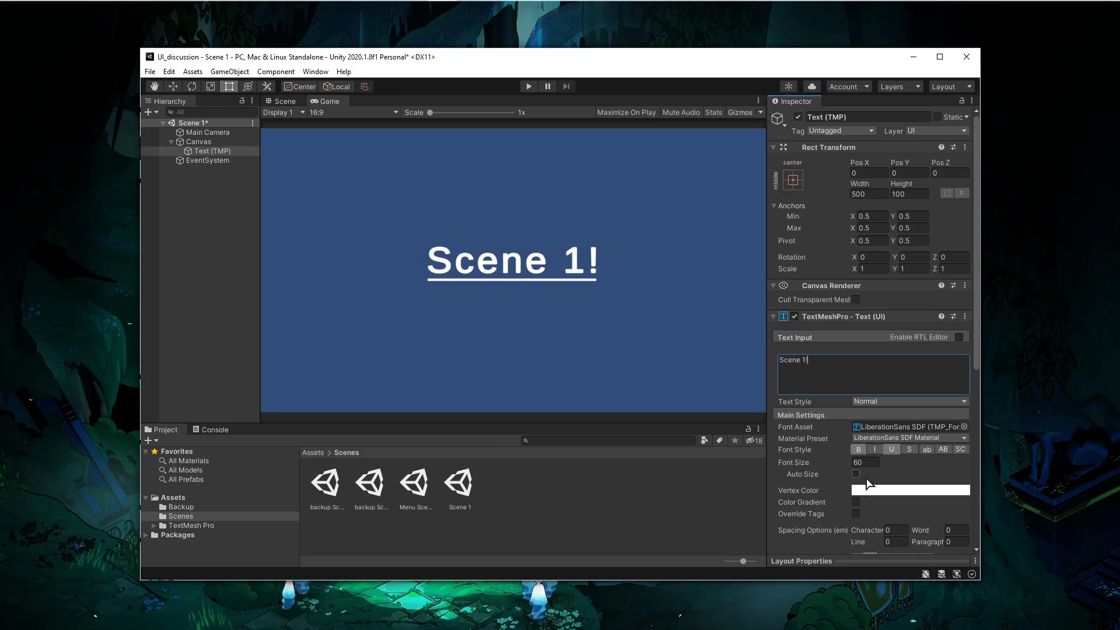
pyautogui.hotkey('ctrl', 'z')
pyautogui.hotkey('ctrl', 'z')
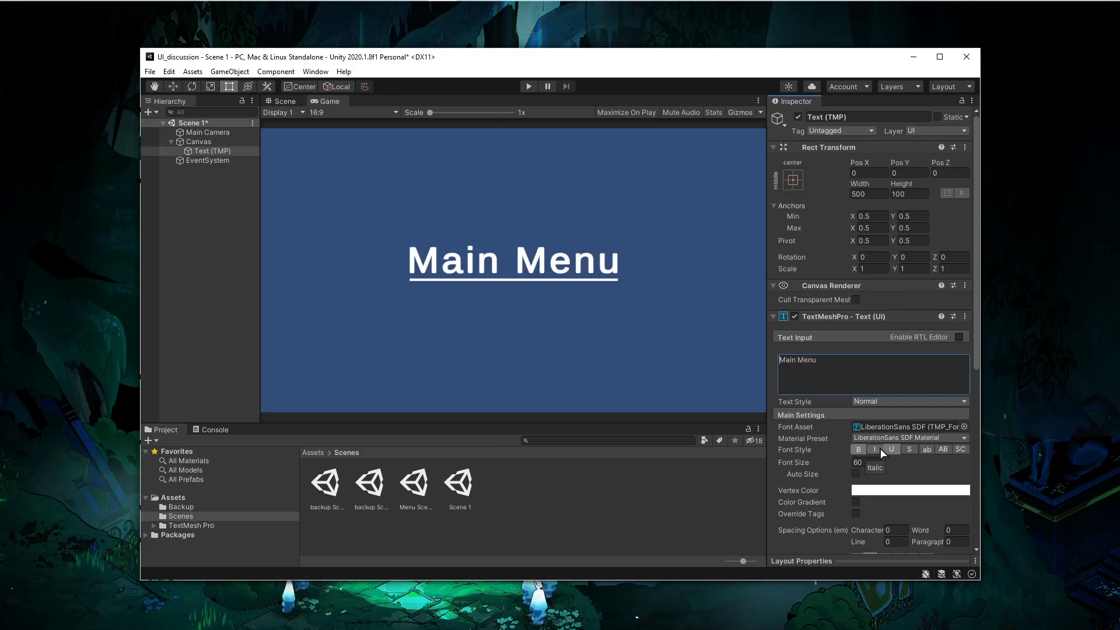
pyautogui.write('Scene 1')
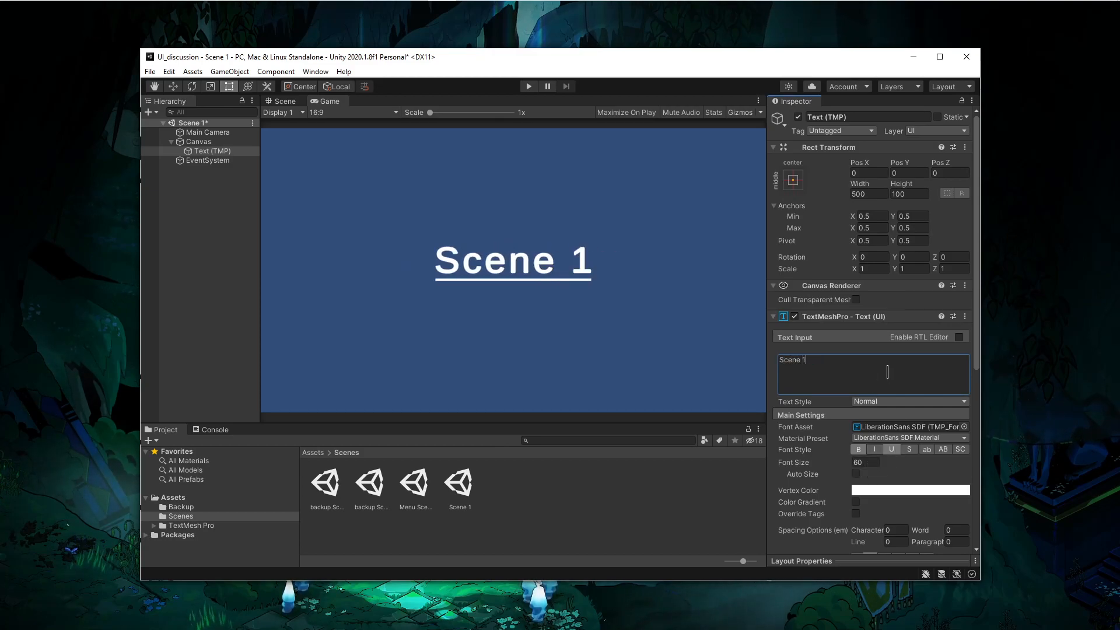
pyautogui.write('!')
# - Make the heading italic and remove its bold and underline styles
pyautogui.click(858, 449)
pyautogui.click(892, 449)
pyautogui.click(874, 449)
# - Set the heading's vertex color to lime green, hex AEFF3B
pyautogui.click(910, 490)
pyautogui.moveTo(933, 380); pyautogui.dragTo(945, 382)
pyautogui.click(939, 429)
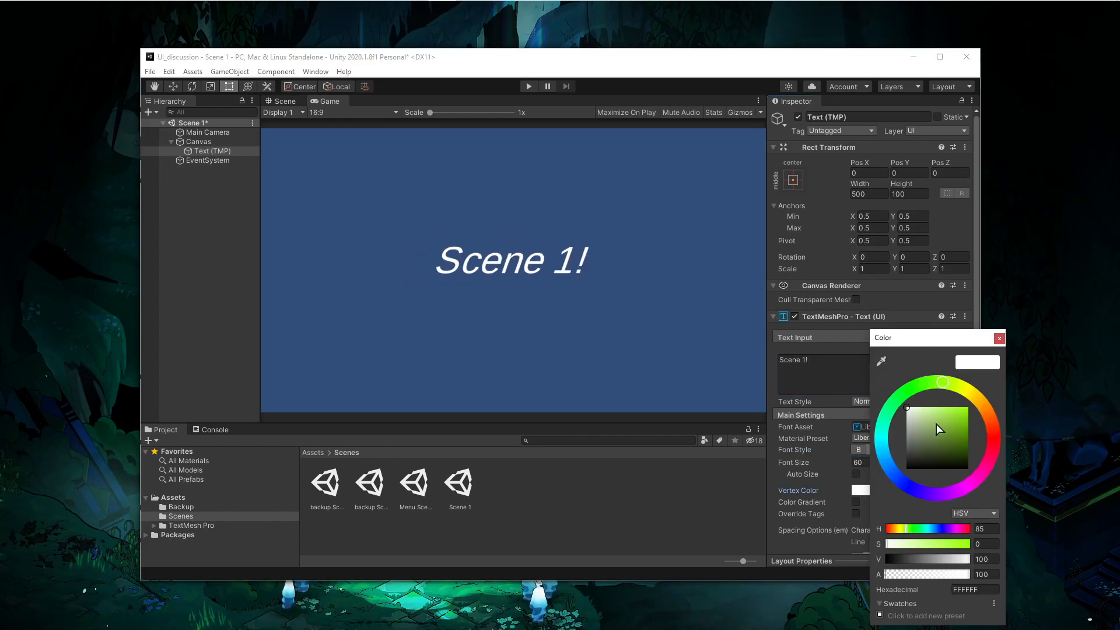
pyautogui.click(1000, 339)
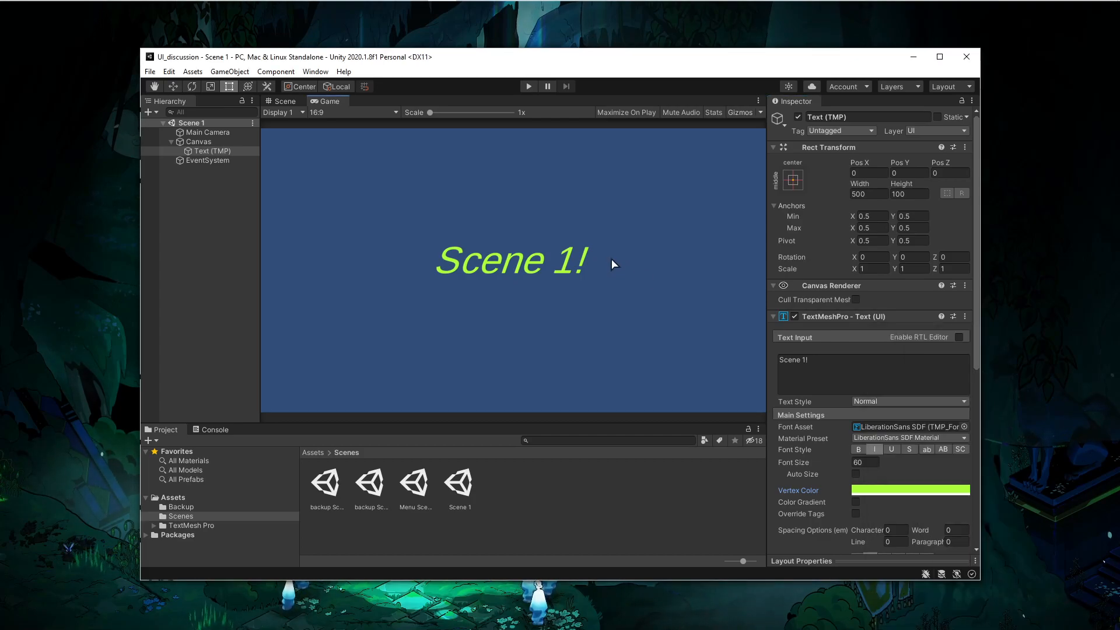
# - Open Menu Scene and test the button in Play mode
pyautogui.doubleClick(411, 483)
pyautogui.click(529, 86)
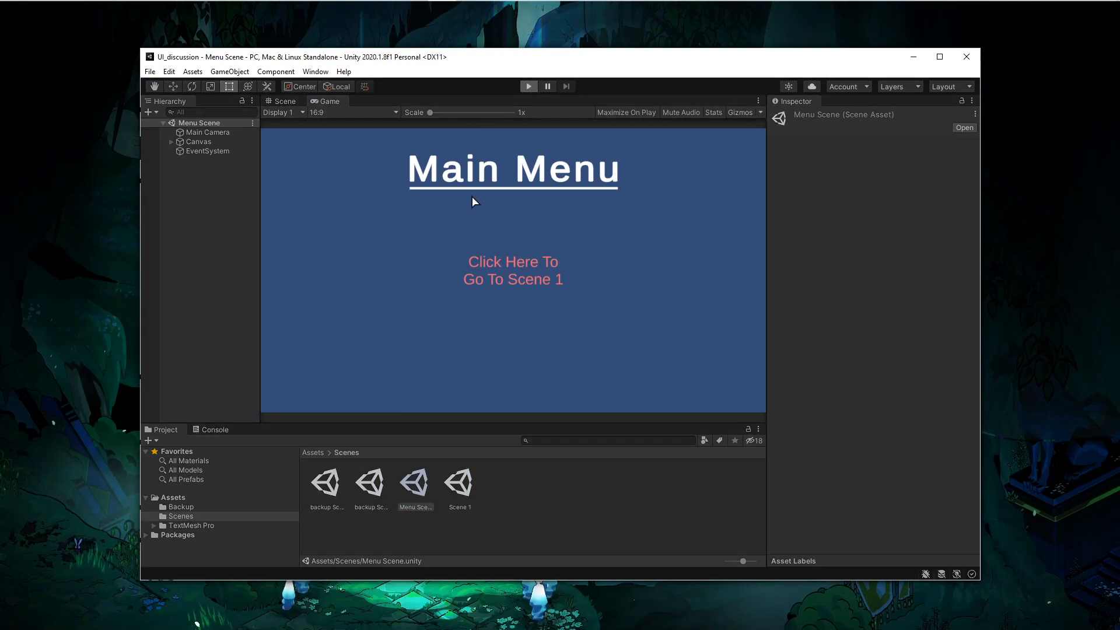
pyautogui.click(486, 266)
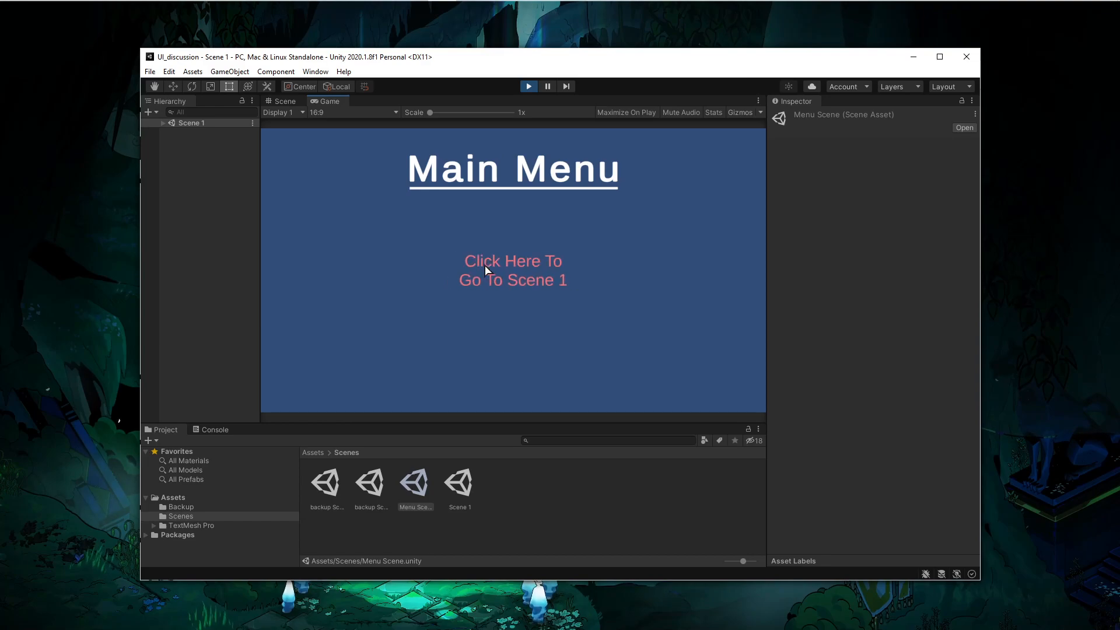
pyautogui.click(525, 90)
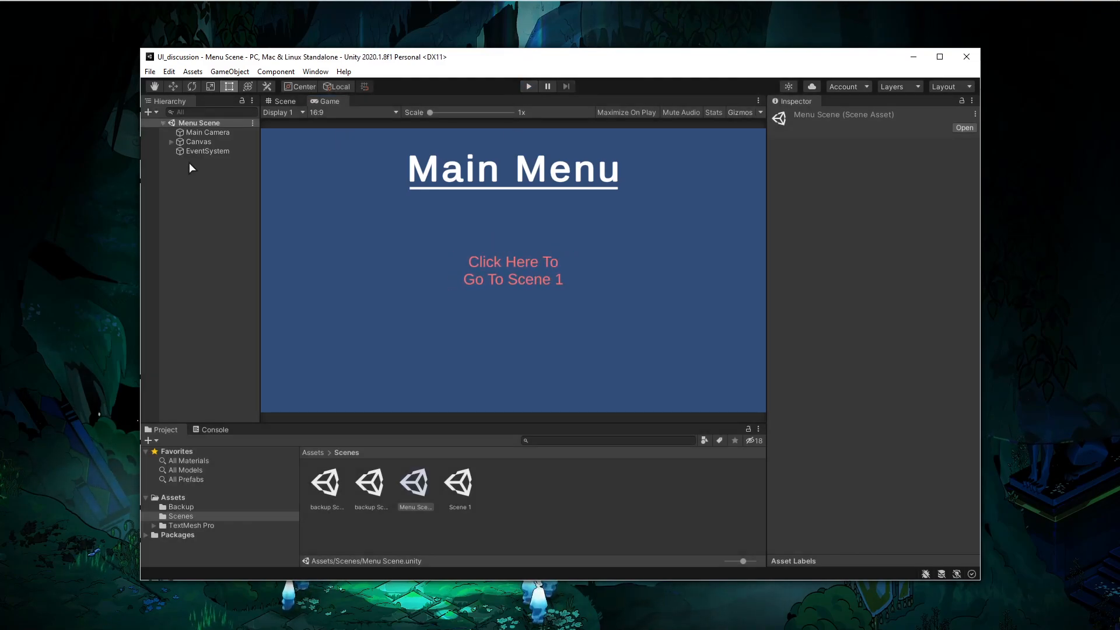
# - Open Scene 1 and Menu Scene in turn to compare their contents
pyautogui.doubleClick(458, 484)
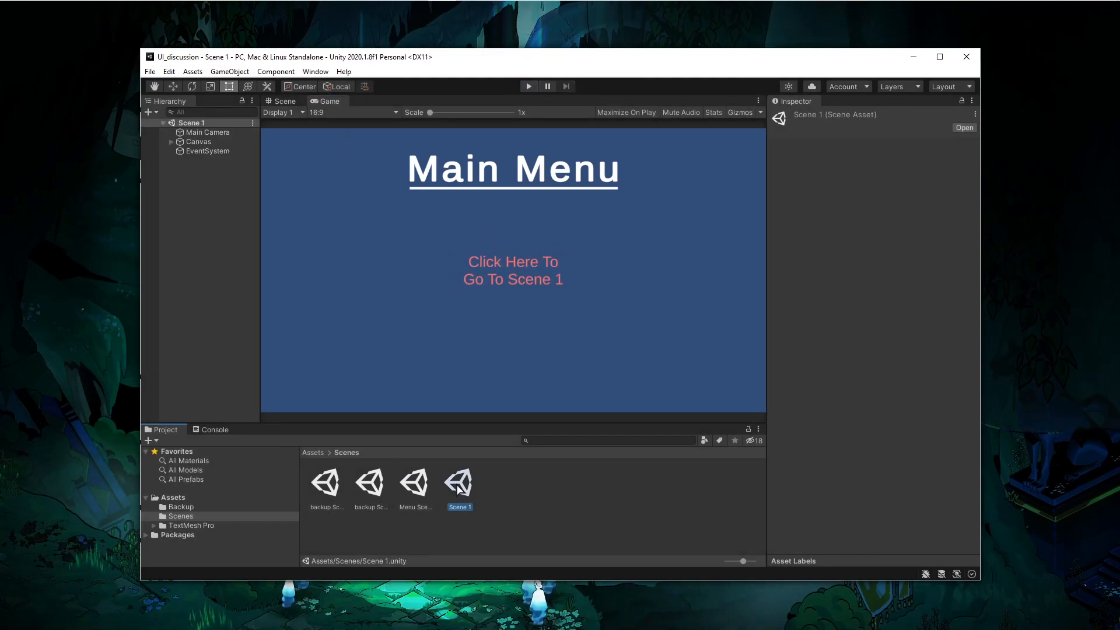
pyautogui.doubleClick(414, 483)
pyautogui.doubleClick(457, 483)
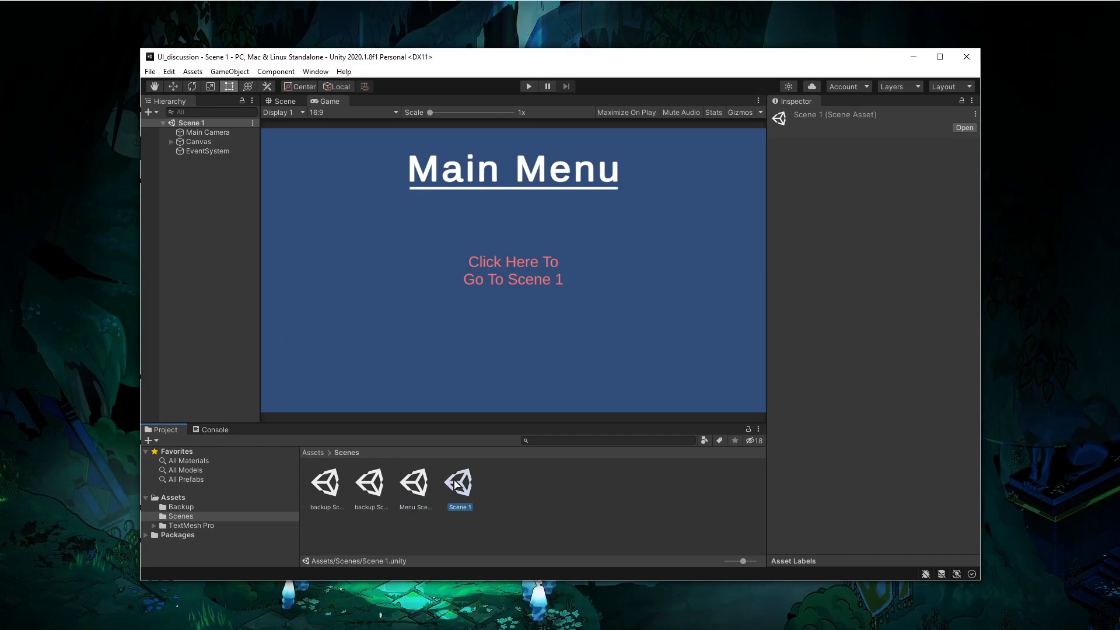
# - Delete the Scene 1 asset from the Scenes folder and save the open scene
pyautogui.click(516, 491)
pyautogui.click(474, 485)
pyautogui.press('Delete')
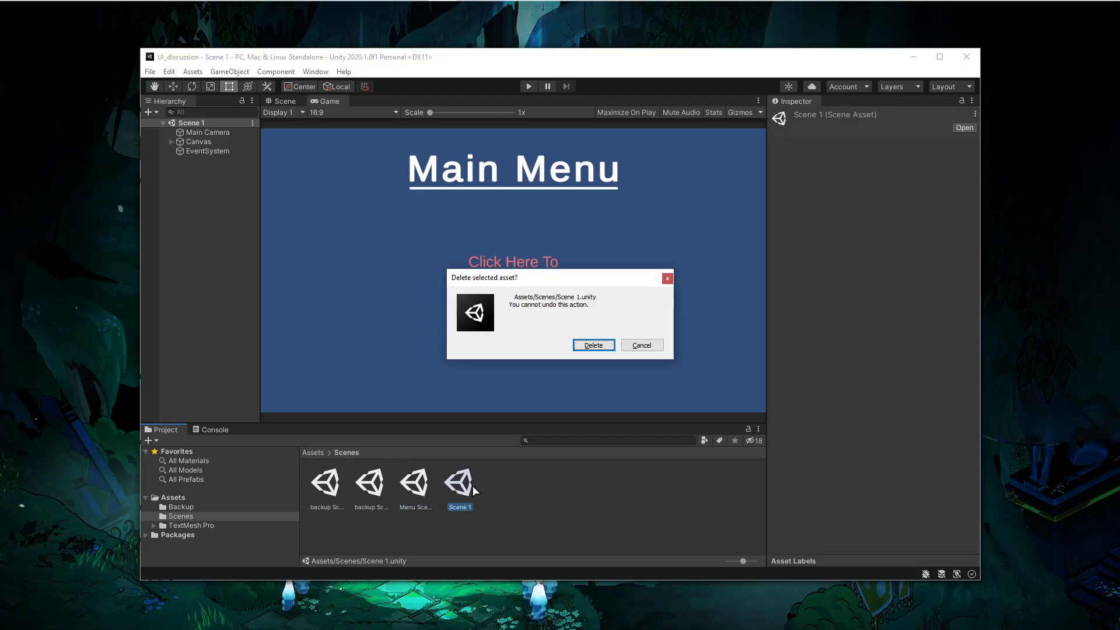
pyautogui.click(590, 346)
pyautogui.hotkey('ctrl', 's')
pyautogui.click(464, 495)
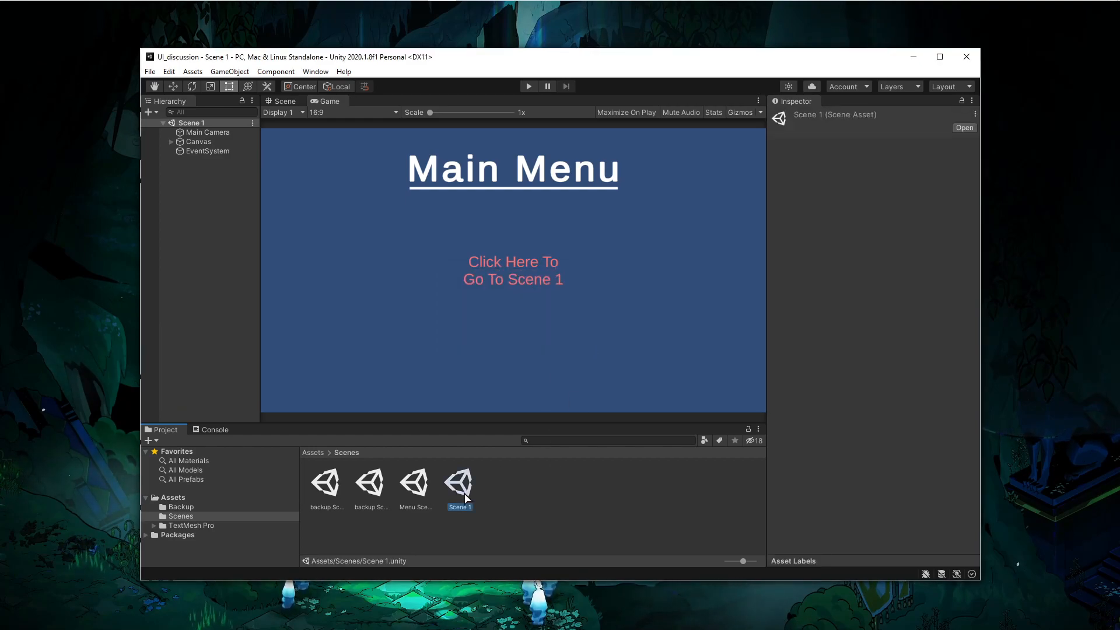
# - Delete the Scene 1 asset from the Scenes folder
pyautogui.press('Delete')
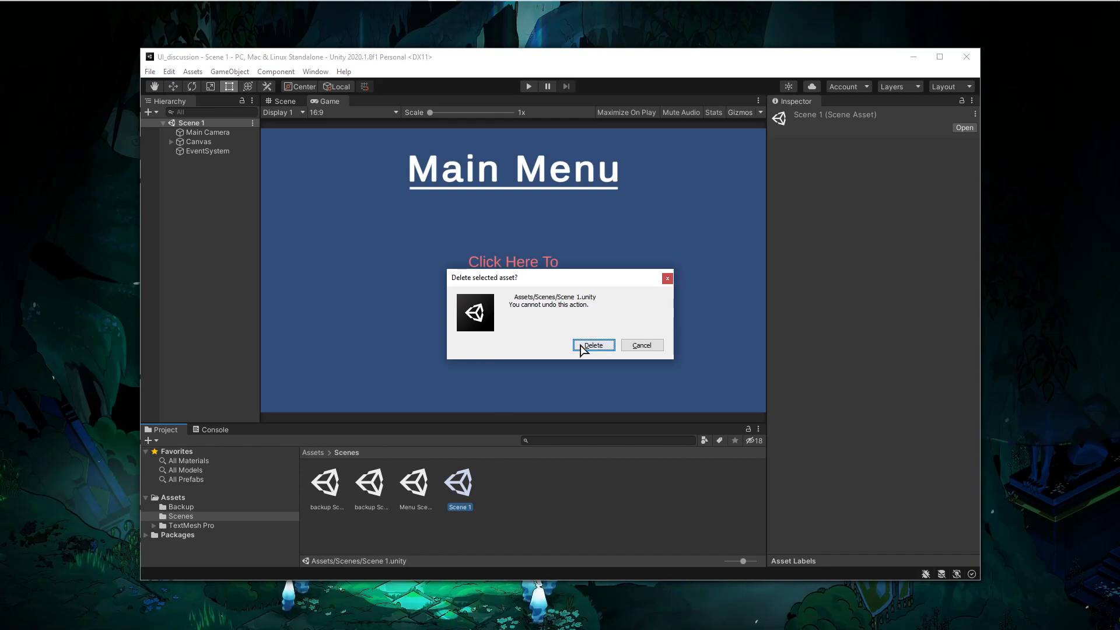
pyautogui.click(590, 345)
# - Duplicate Menu Scene and rename the original scene asset to asdf
pyautogui.click(422, 492)
pyautogui.hotkey('ctrl', 'd')
pyautogui.rightClick(454, 491)
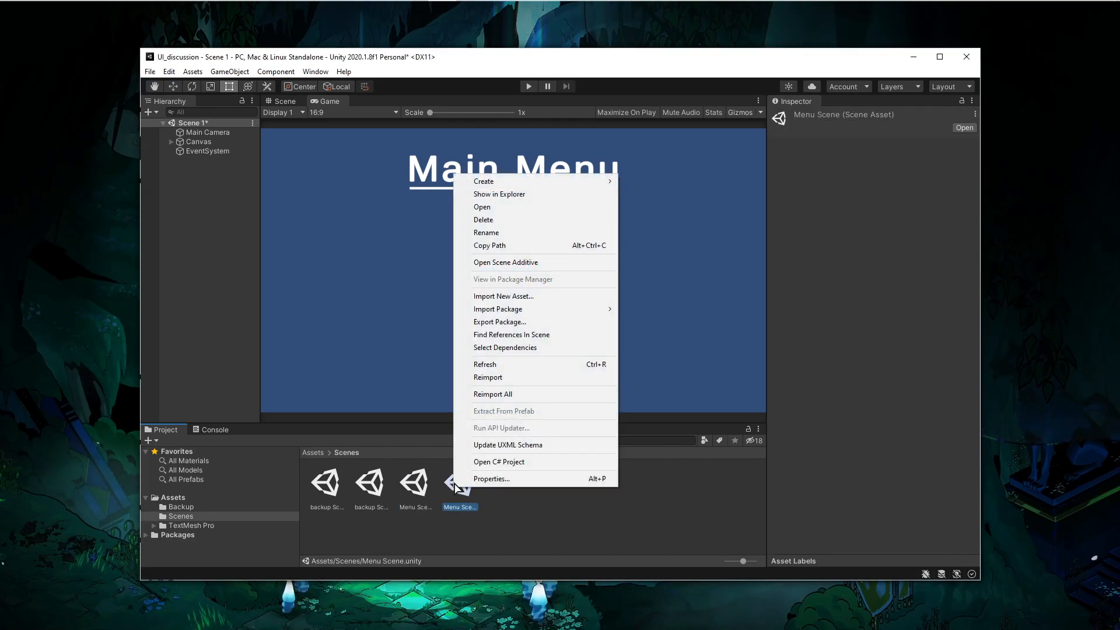
pyautogui.click(481, 232)
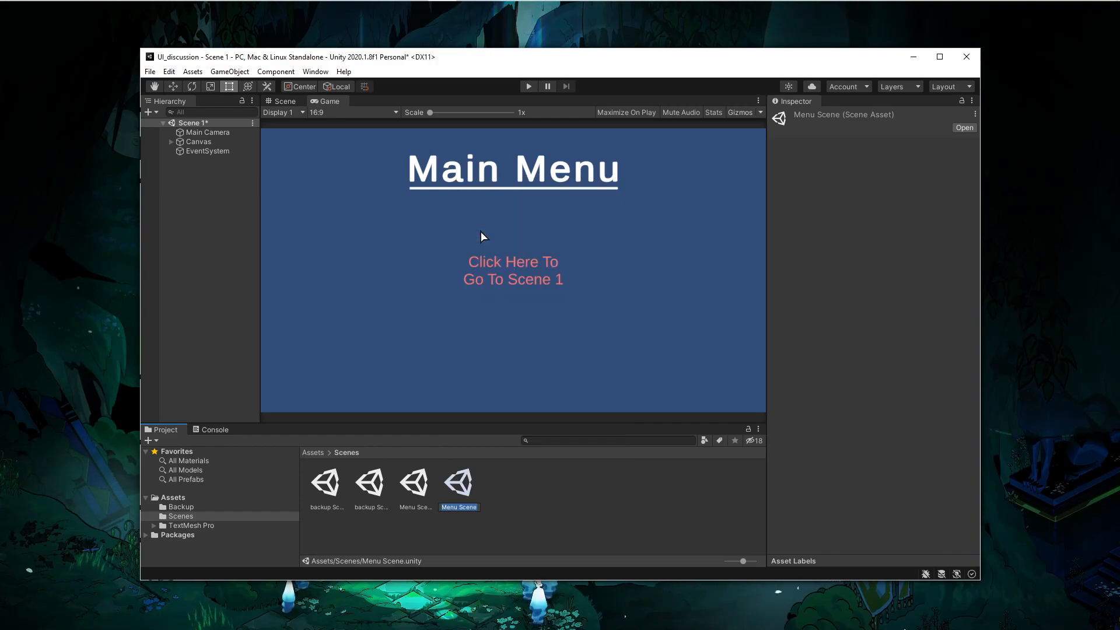
pyautogui.write('asdf')
pyautogui.press('Return')
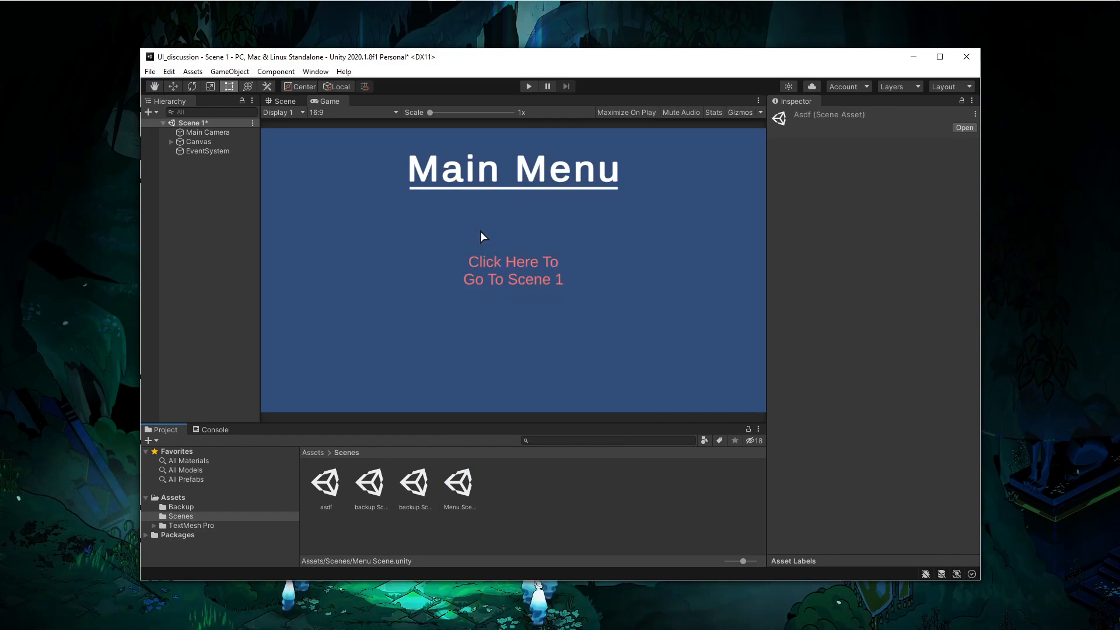
# - Open the asdf scene without saving the current one and delete its Button
pyautogui.doubleClick(322, 491)
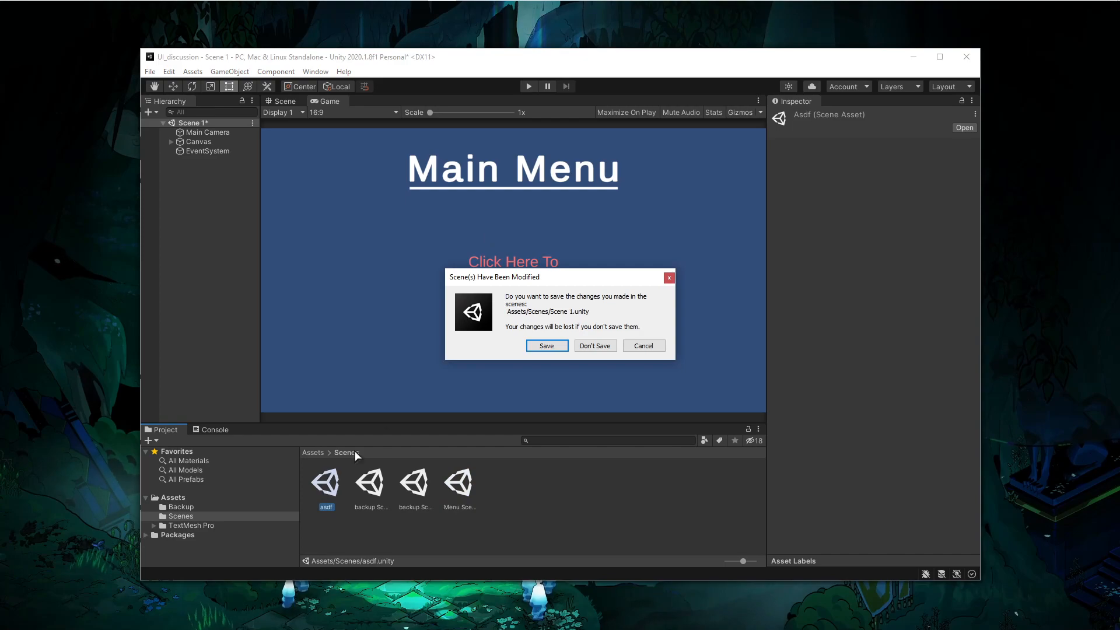
pyautogui.click(577, 348)
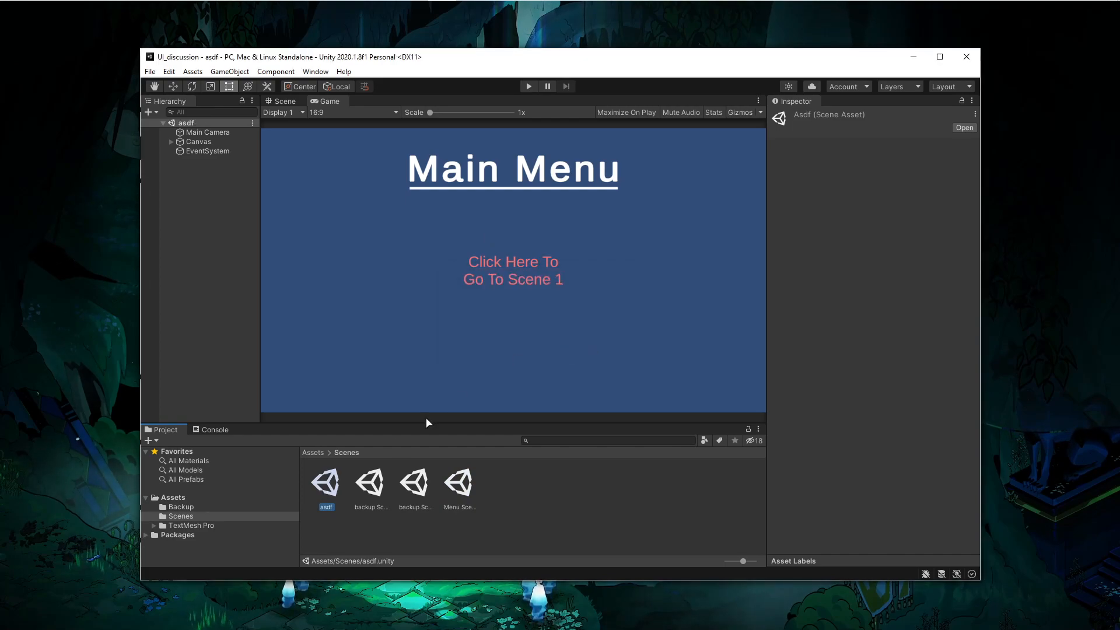
pyautogui.click(171, 142)
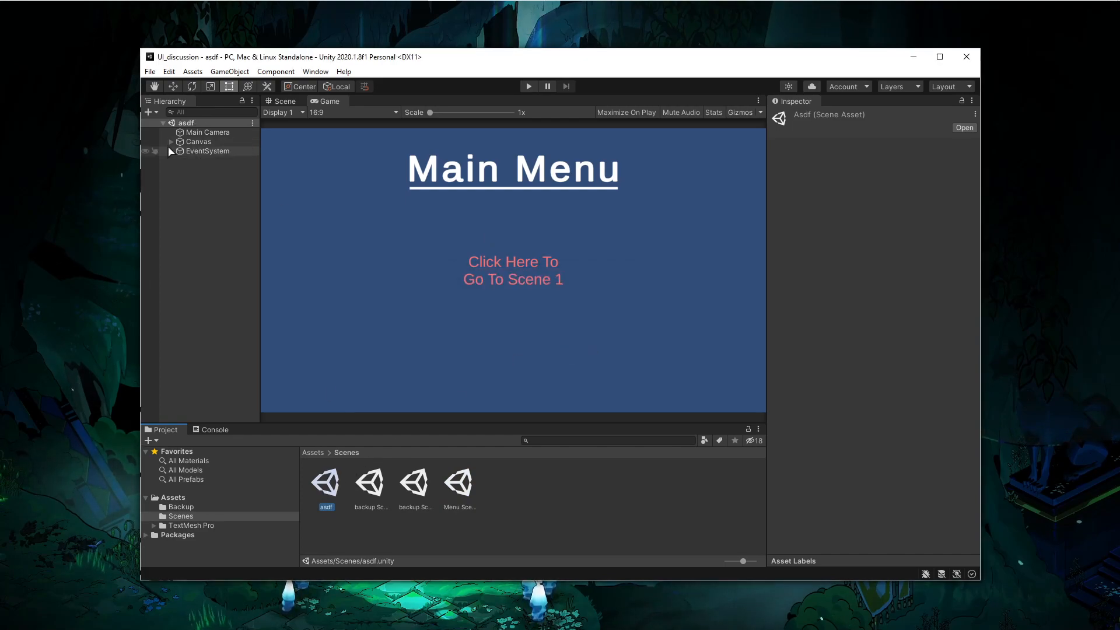
pyautogui.click(195, 152)
pyautogui.click(198, 160)
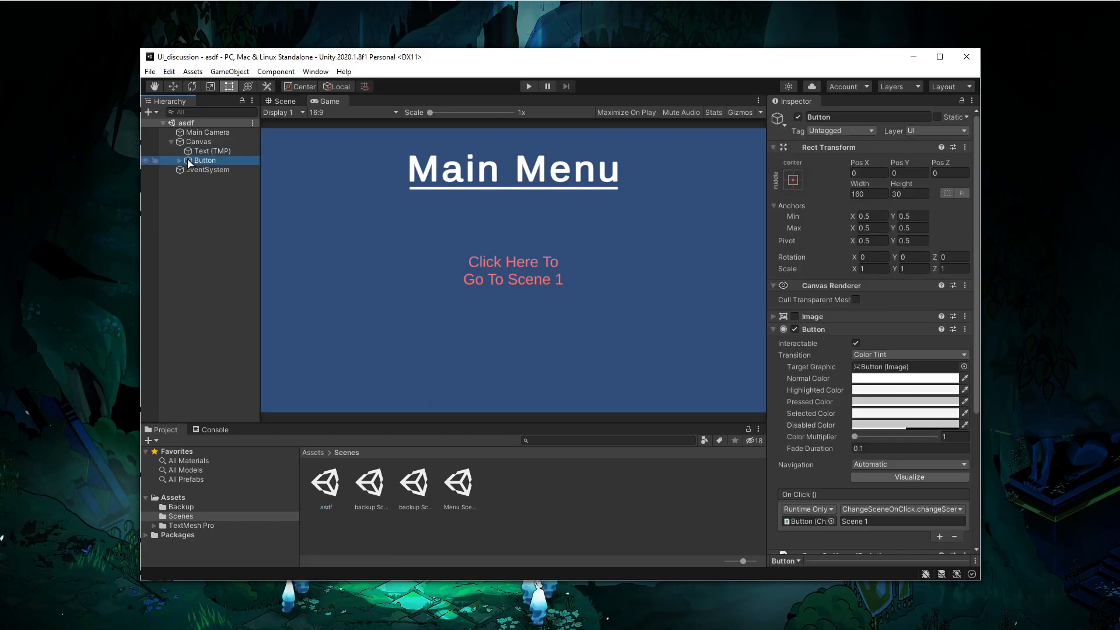
pyautogui.press('Delete')
# - Change the heading text to Scene 1
pyautogui.click(842, 364)
pyautogui.hotkey('ctrl', 'a')
pyautogui.press('BackSpace')
pyautogui.write('Scene 1')
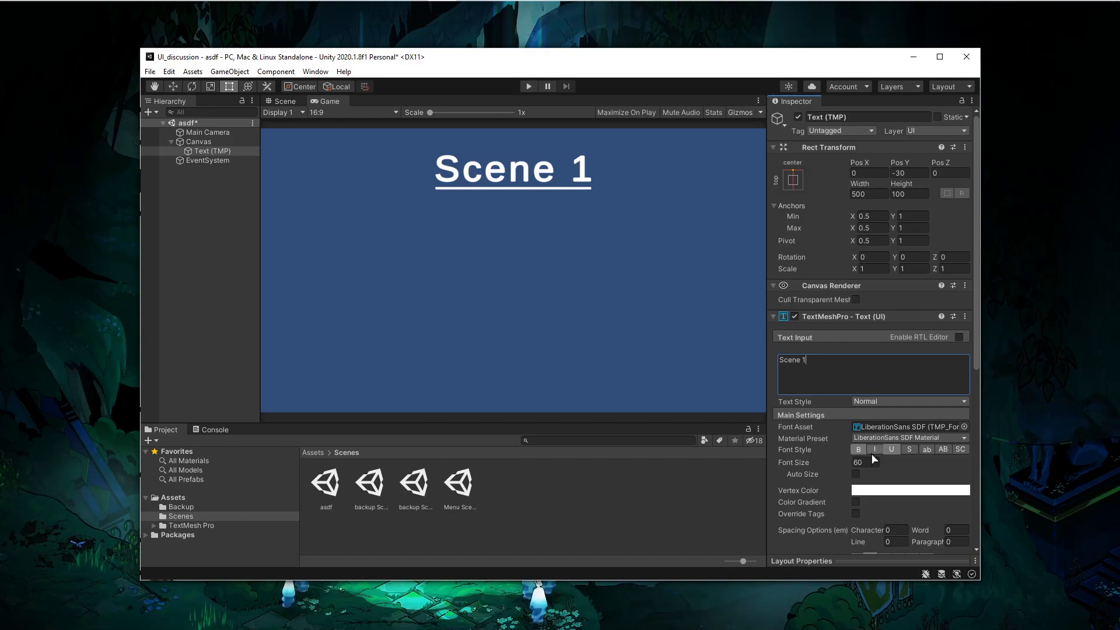
# - Make the heading italic without underline and set its vertex color to green
pyautogui.click(874, 450)
pyautogui.click(890, 450)
pyautogui.click(895, 493)
pyautogui.click(956, 419)
pyautogui.moveTo(951, 387); pyautogui.dragTo(997, 422)
pyautogui.click(1025, 338)
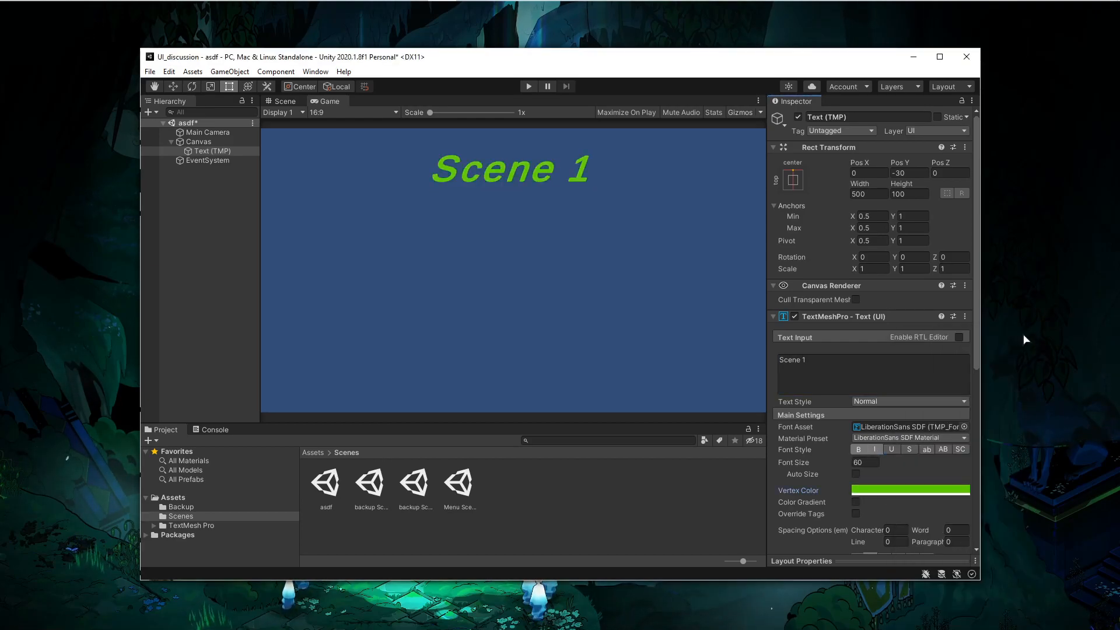
# - Anchor the heading to the bottom center preset and save the scene
pyautogui.click(793, 179)
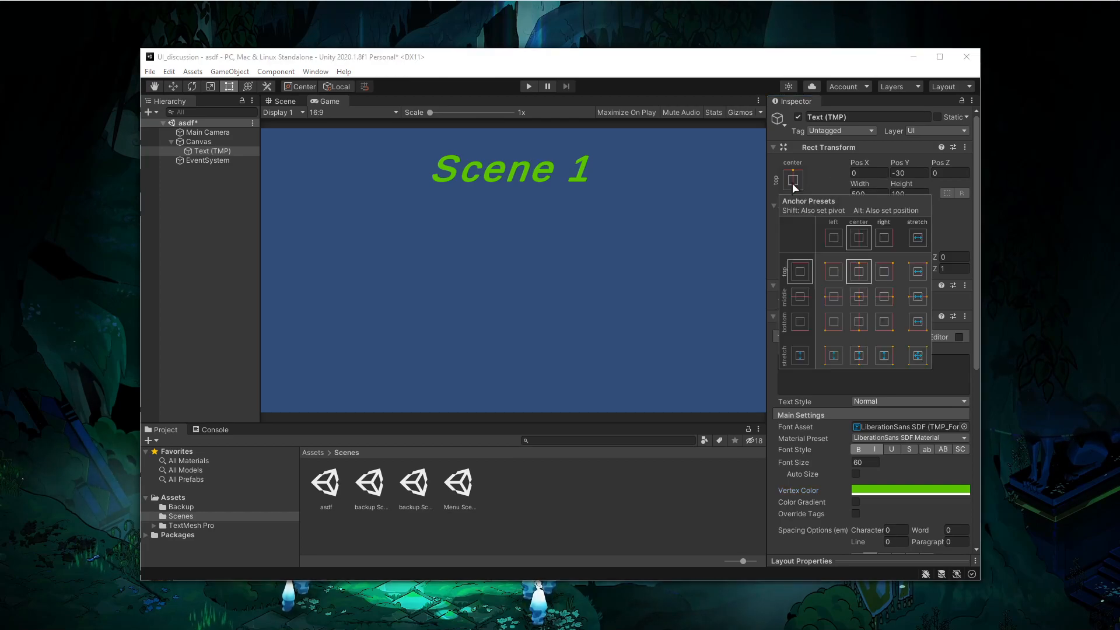
pyautogui.keyDown('alt'); pyautogui.keyDown('shift'); pyautogui.click(861, 325); pyautogui.keyUp('shift'); pyautogui.keyUp('alt')
pyautogui.click(407, 233)
pyautogui.hotkey('ctrl', 's')
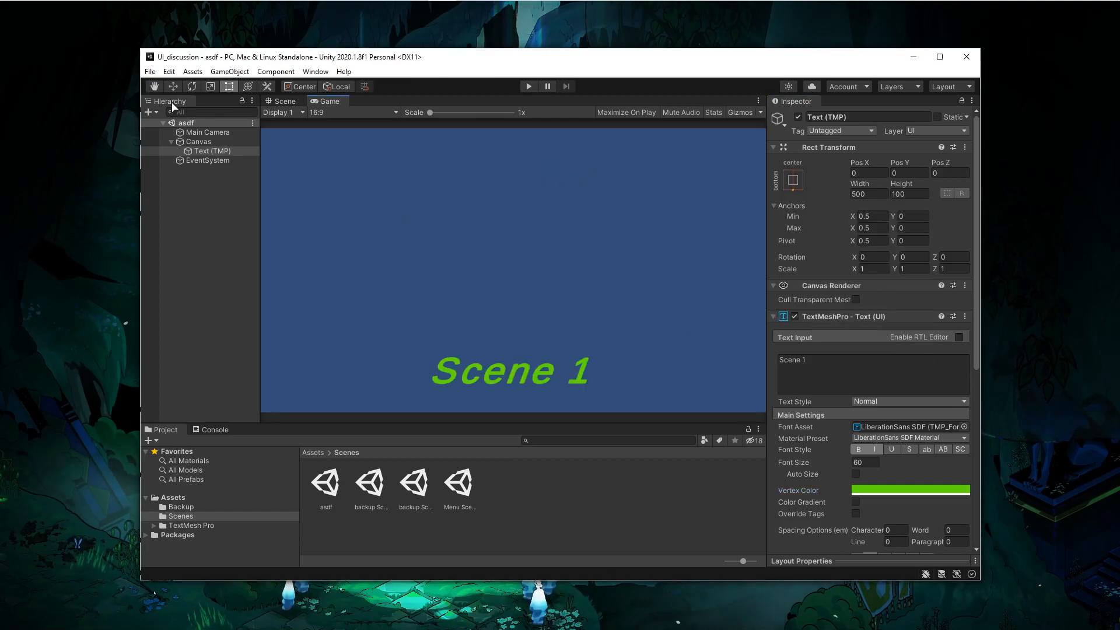
# - In Build Settings, remove the deleted Scene 1 entry and add Menu Scene 1 to the build
pyautogui.click(150, 71)
pyautogui.click(175, 188)
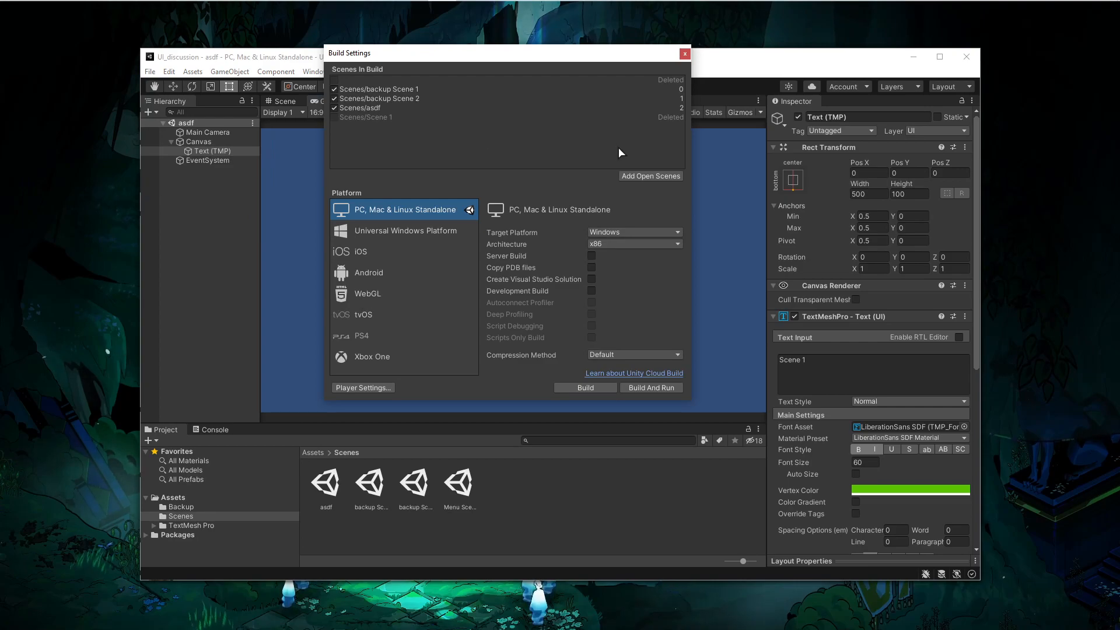
pyautogui.click(443, 109)
pyautogui.click(521, 117)
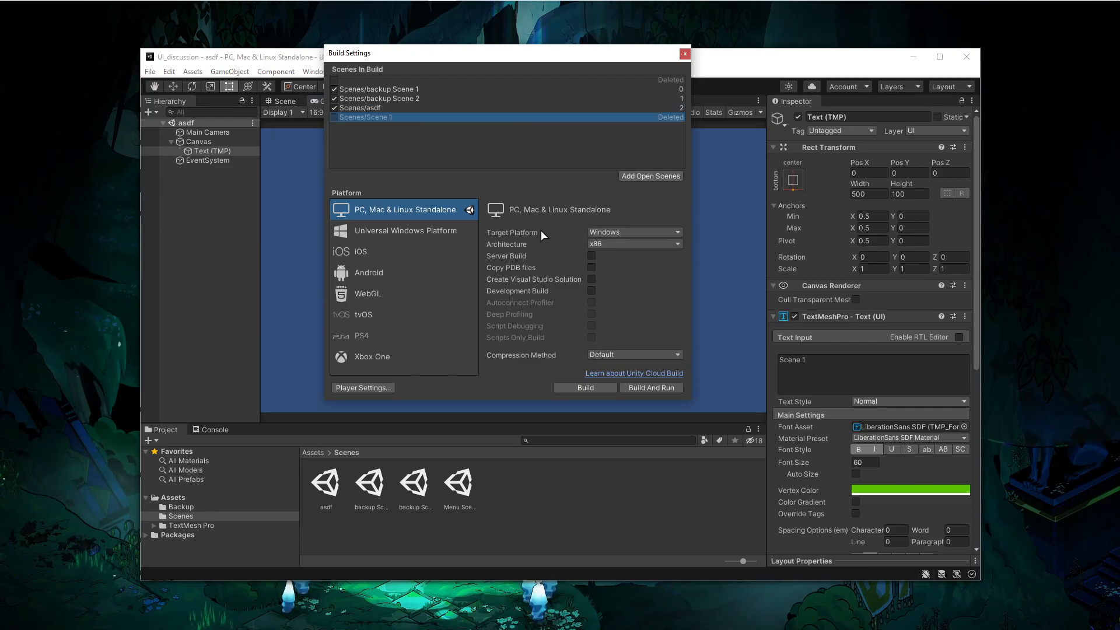
pyautogui.press('Delete')
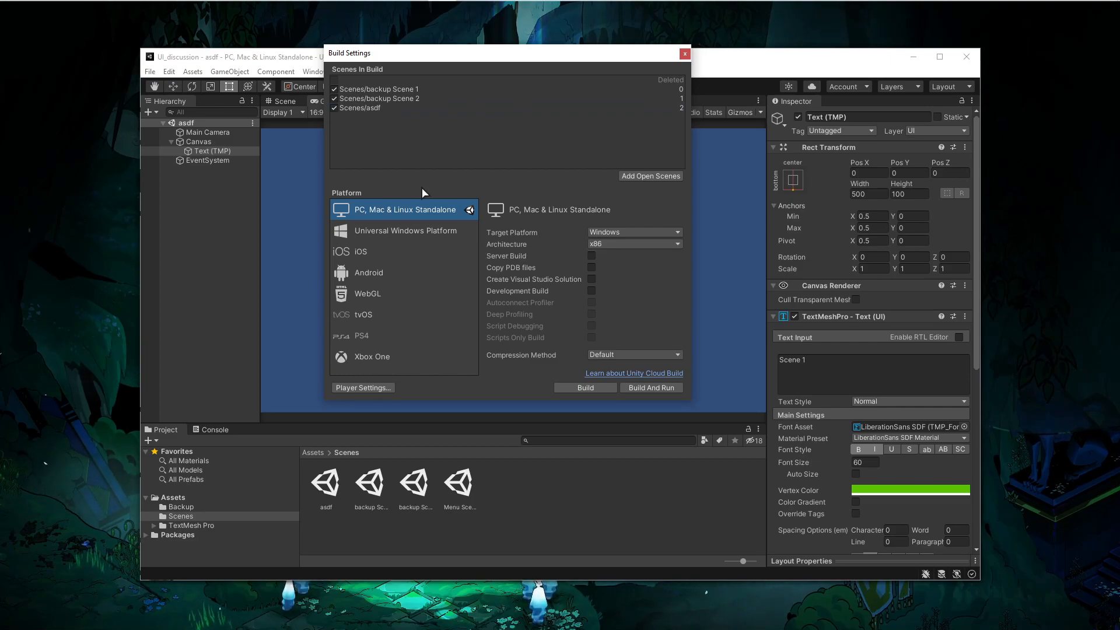
pyautogui.moveTo(459, 484); pyautogui.dragTo(551, 99)
pyautogui.click(685, 54)
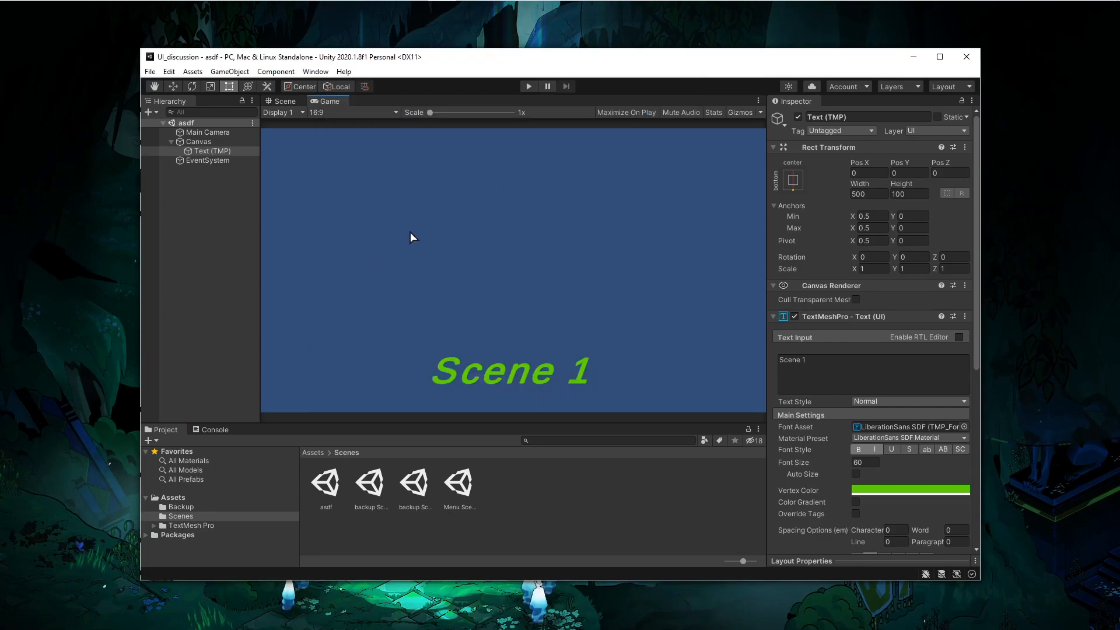
# - Open Menu Scene 1 and test the button in Play mode
pyautogui.doubleClick(458, 485)
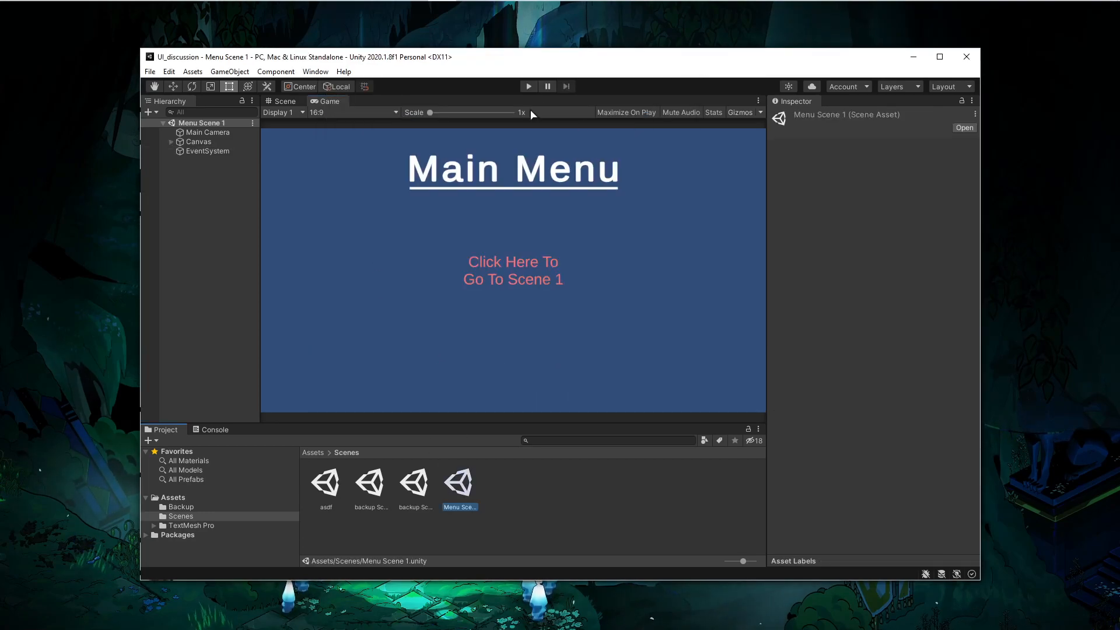
pyautogui.click(529, 87)
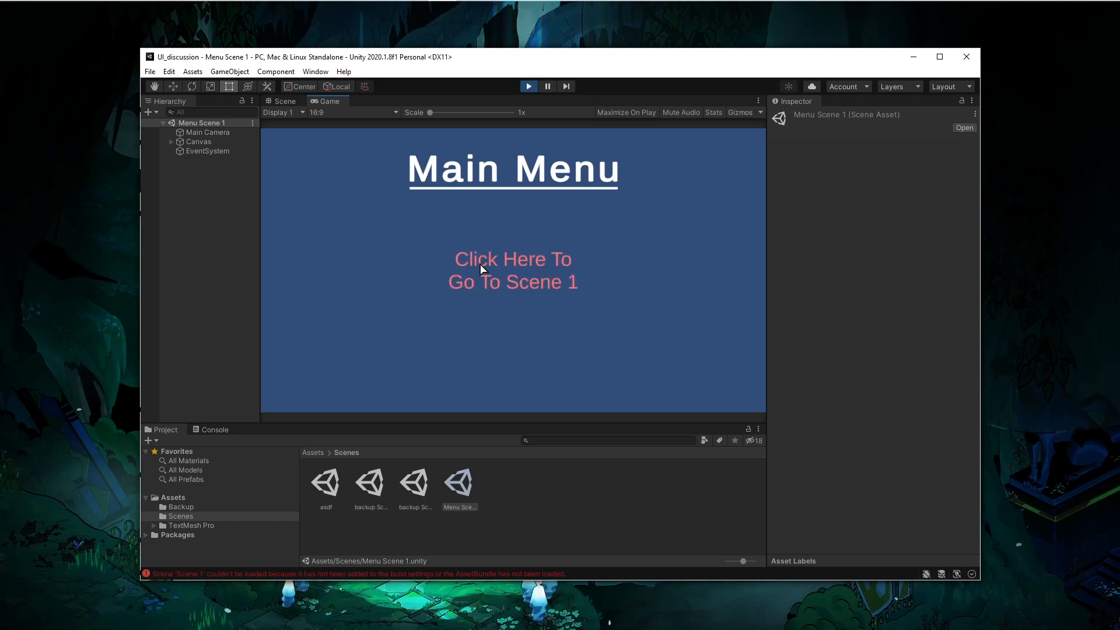
pyautogui.click(470, 283)
pyautogui.hotkey('ctrl', 'p')
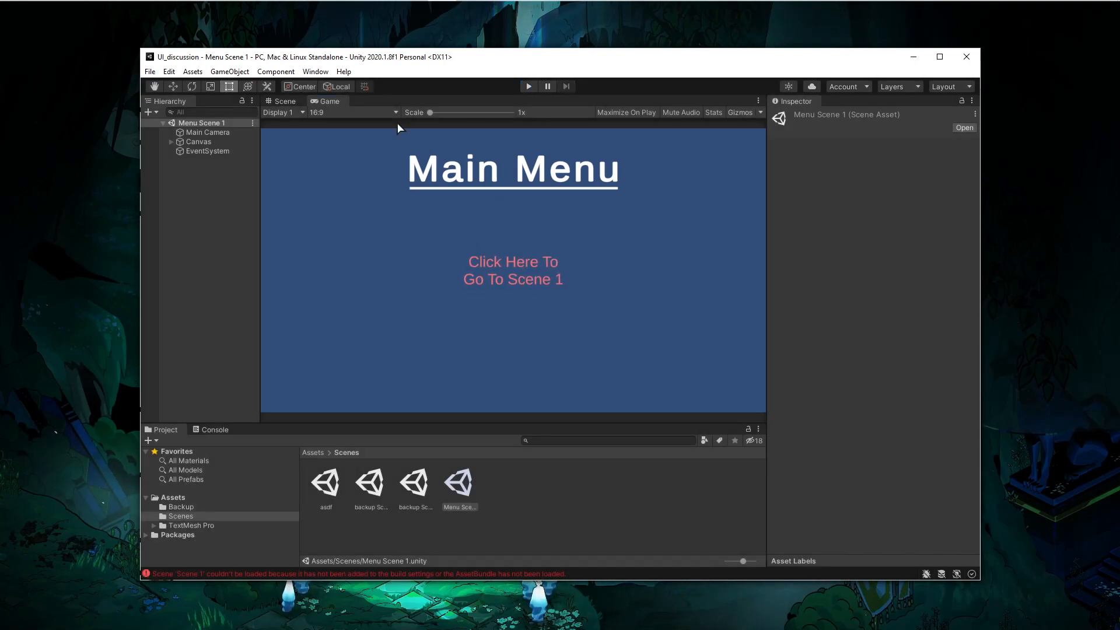
# - Set the button's On Click scene name to asdf and save the scene
pyautogui.click(187, 143)
pyautogui.click(171, 143)
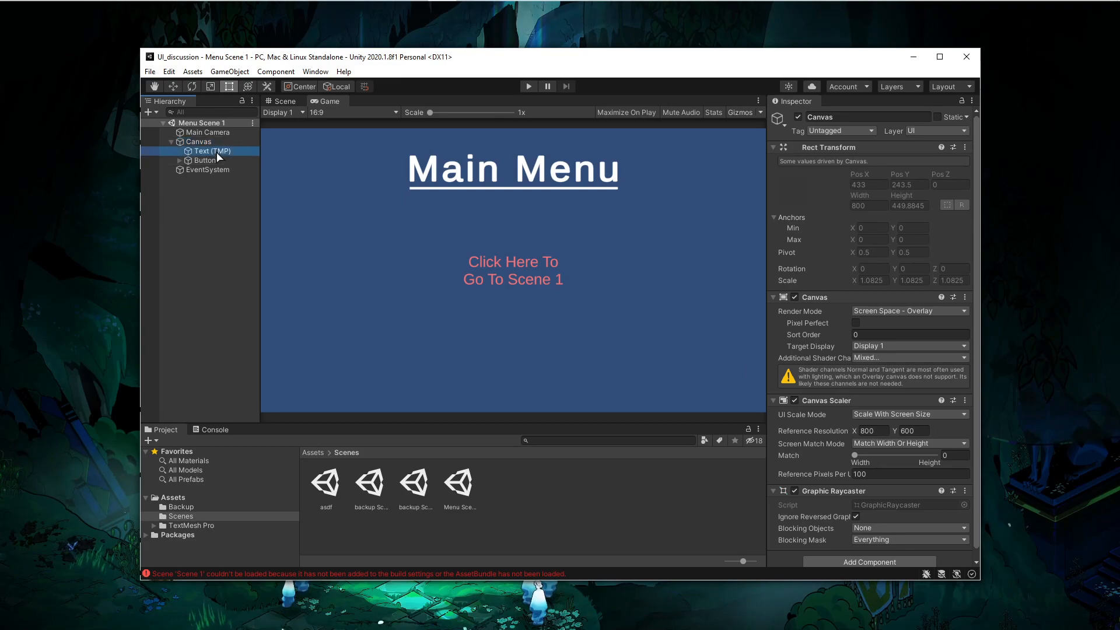
pyautogui.click(213, 152)
pyautogui.click(205, 161)
pyautogui.scroll(-3, 913, 445)
pyautogui.click(874, 326)
pyautogui.write('asdf')
pyautogui.hotkey('ctrl', 's')
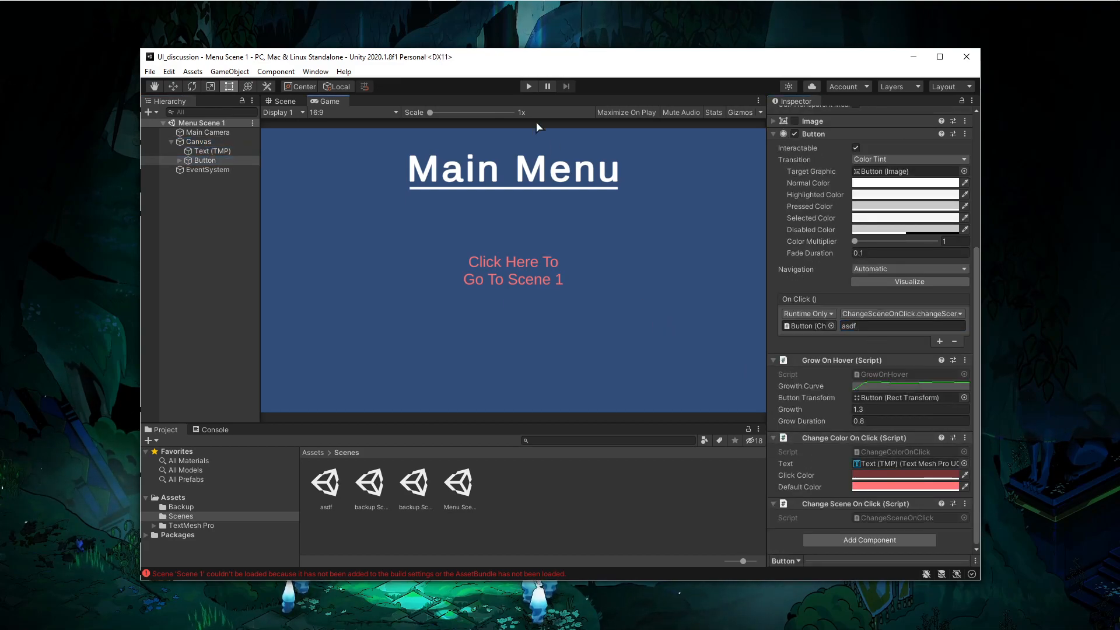
# - Test the button in Play mode to load the asdf scene
pyautogui.click(529, 87)
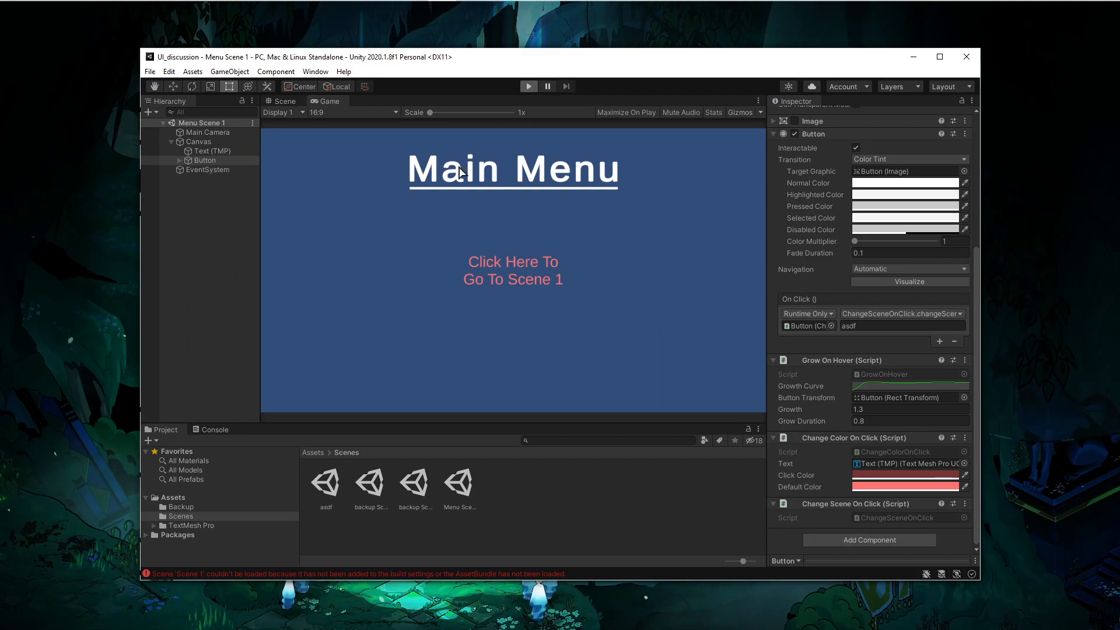
pyautogui.click(478, 267)
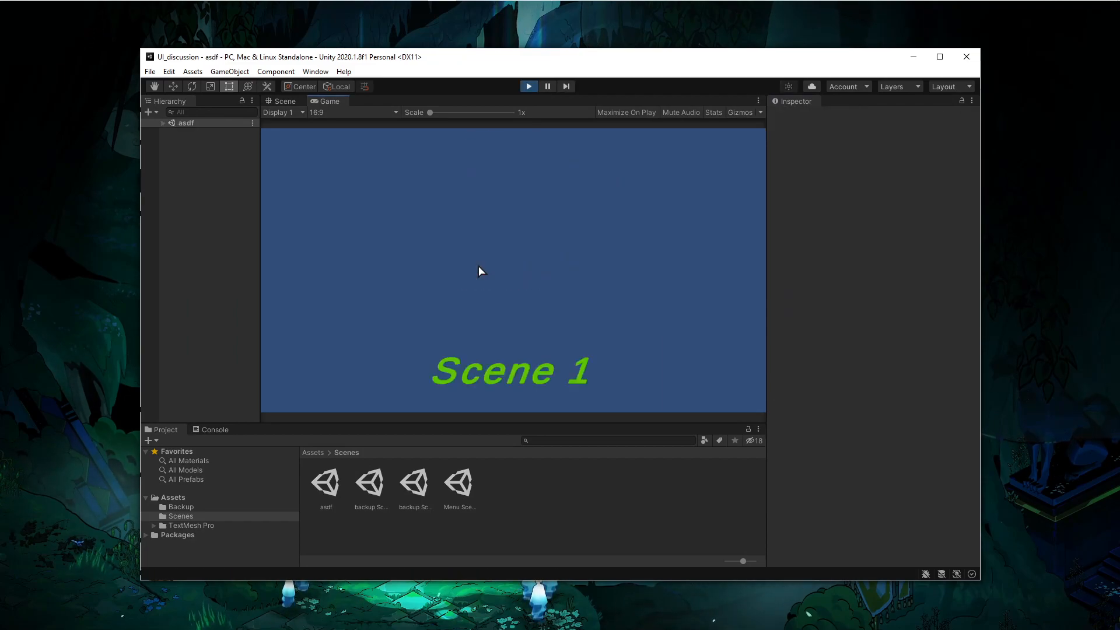
pyautogui.click(528, 87)
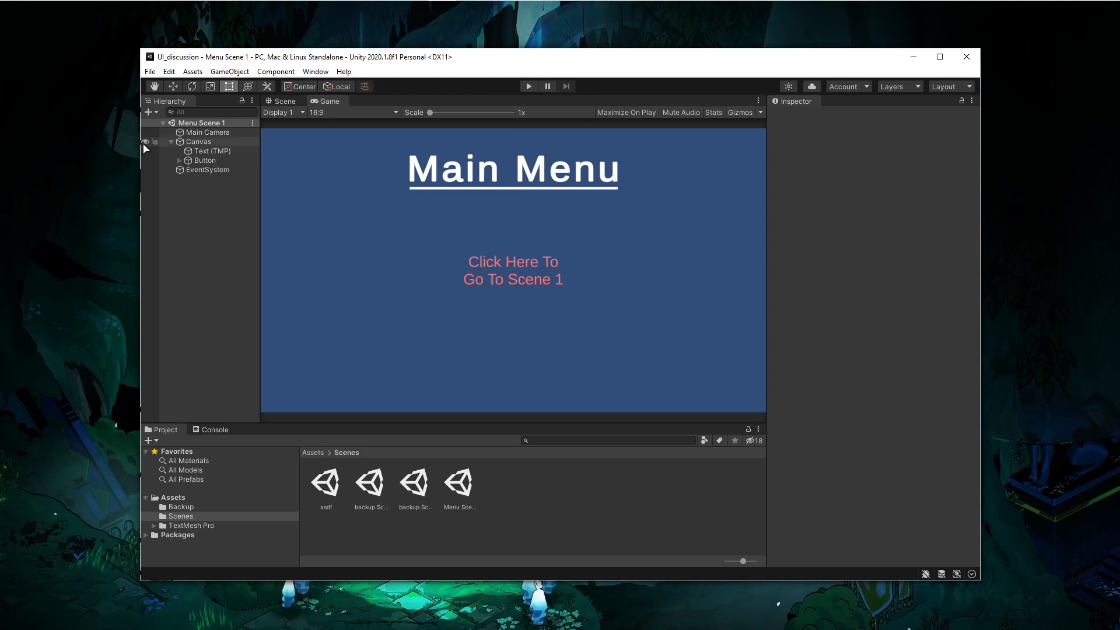
# - Inspect the Canvas scaler mode and the heading's properties, widening the Hierarchy panel
pyautogui.click(199, 143)
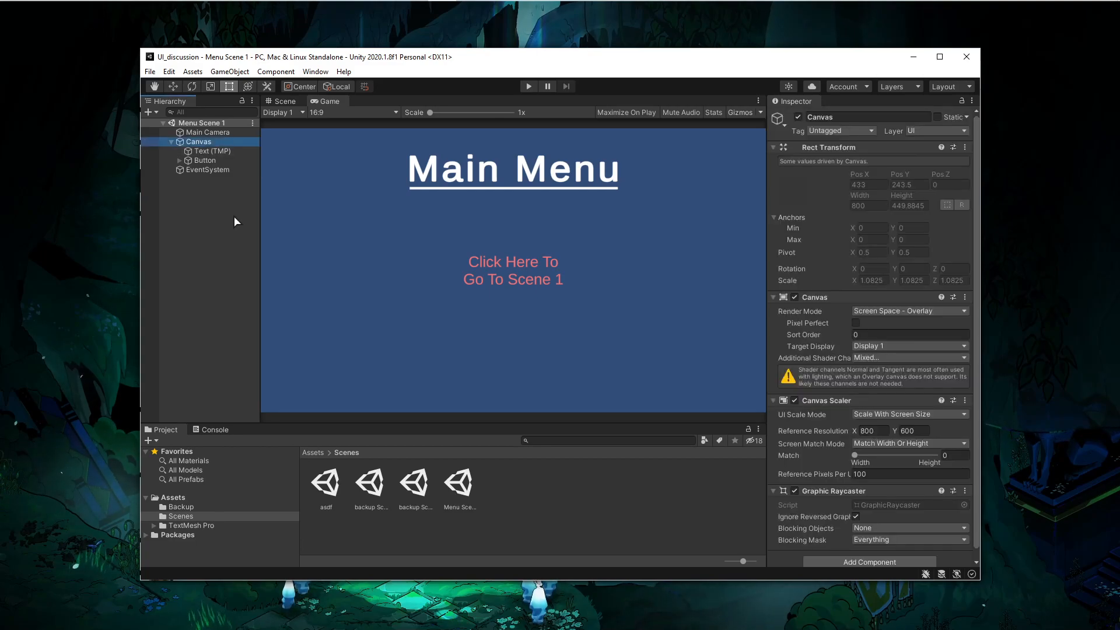
pyautogui.click(863, 414)
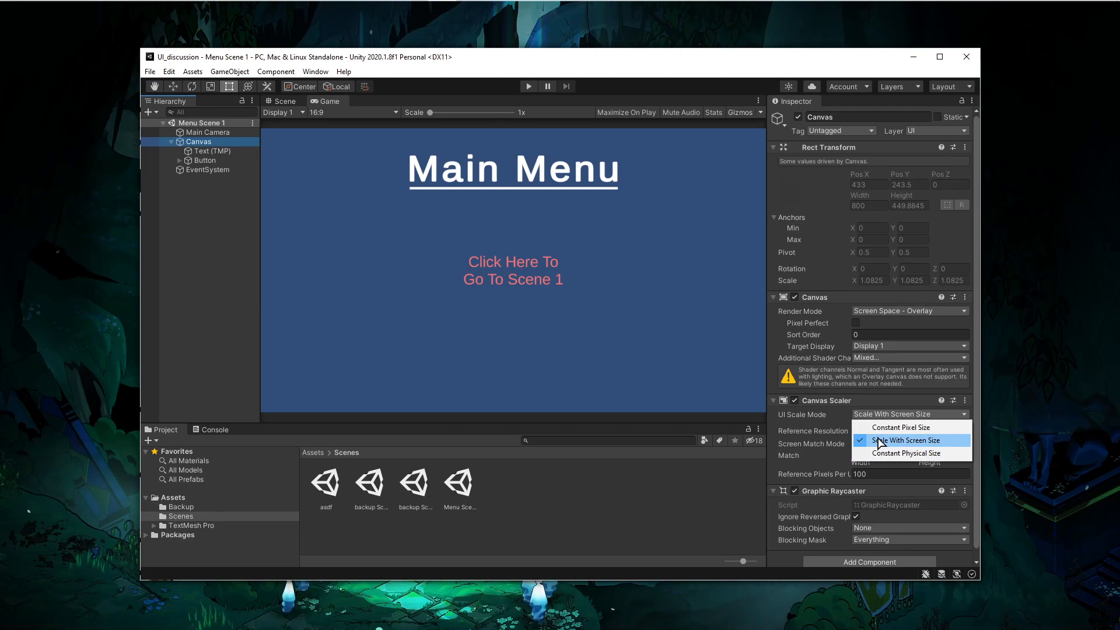
pyautogui.click(207, 150)
pyautogui.click(213, 151)
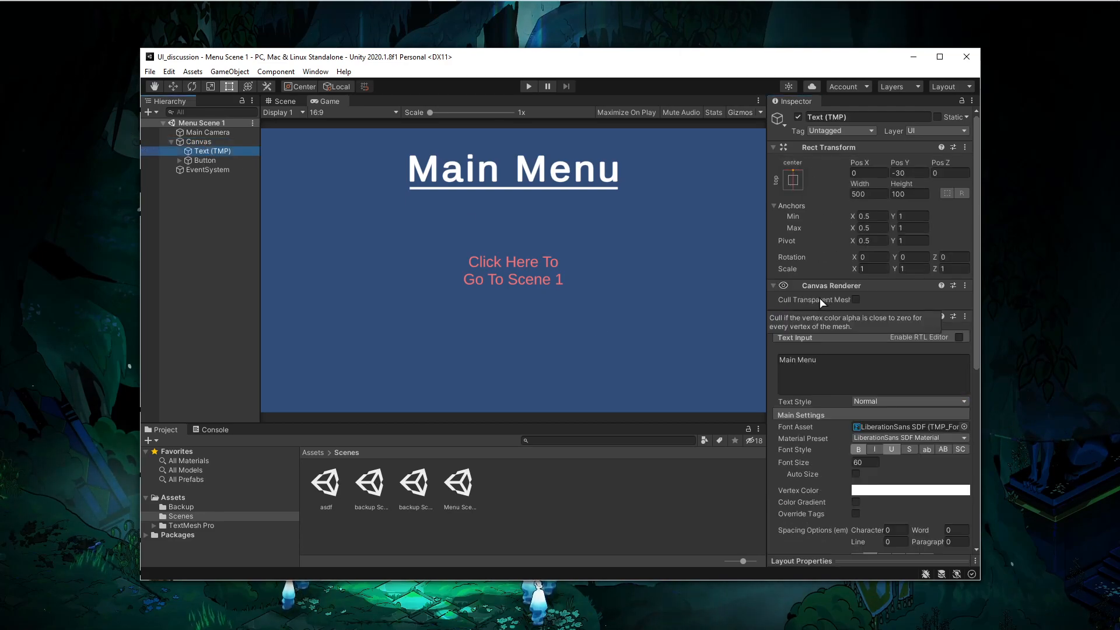
pyautogui.moveTo(259, 205); pyautogui.dragTo(274, 258)
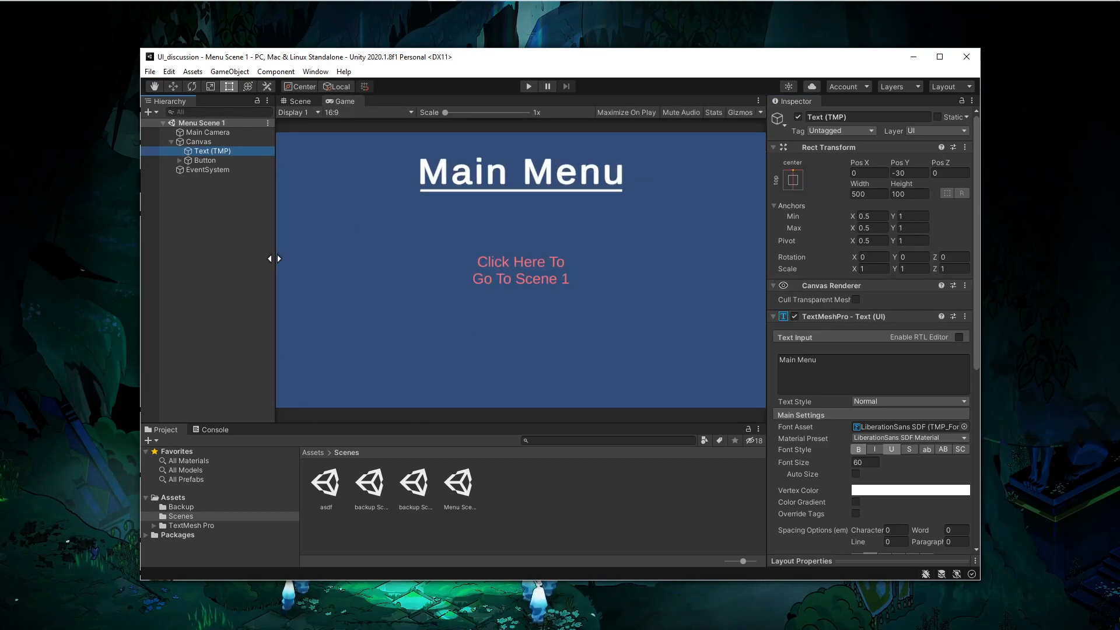
# - Switch to Visual Studio Code and review the ChangeColorOnClick script's text field and color code
pyautogui.hotkey('alt', 'Tab')
pyautogui.click(443, 76)
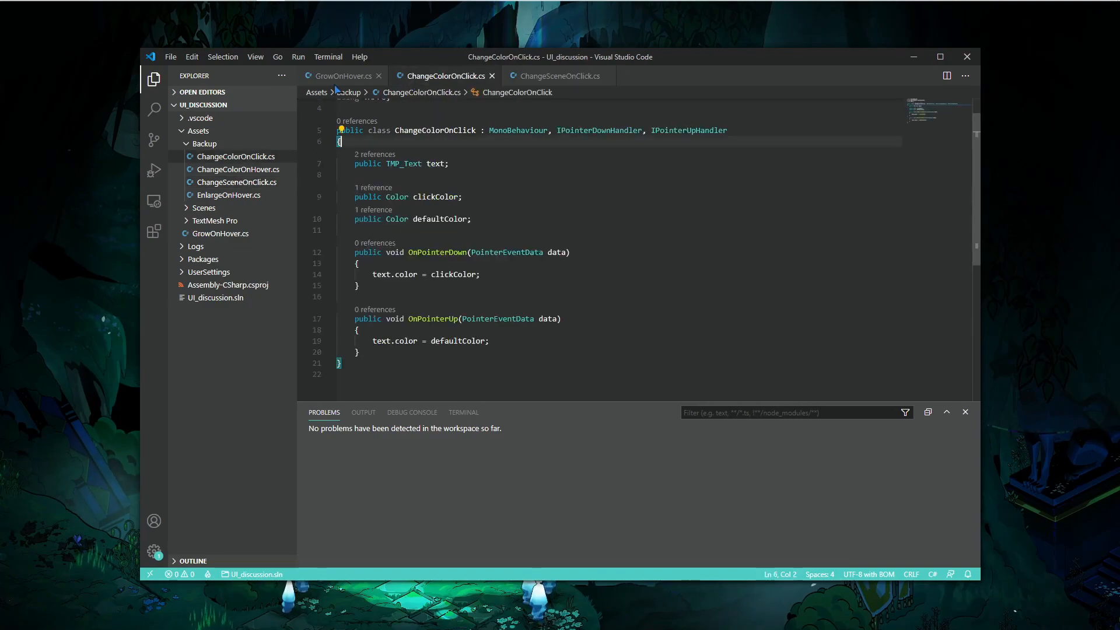
pyautogui.doubleClick(397, 165)
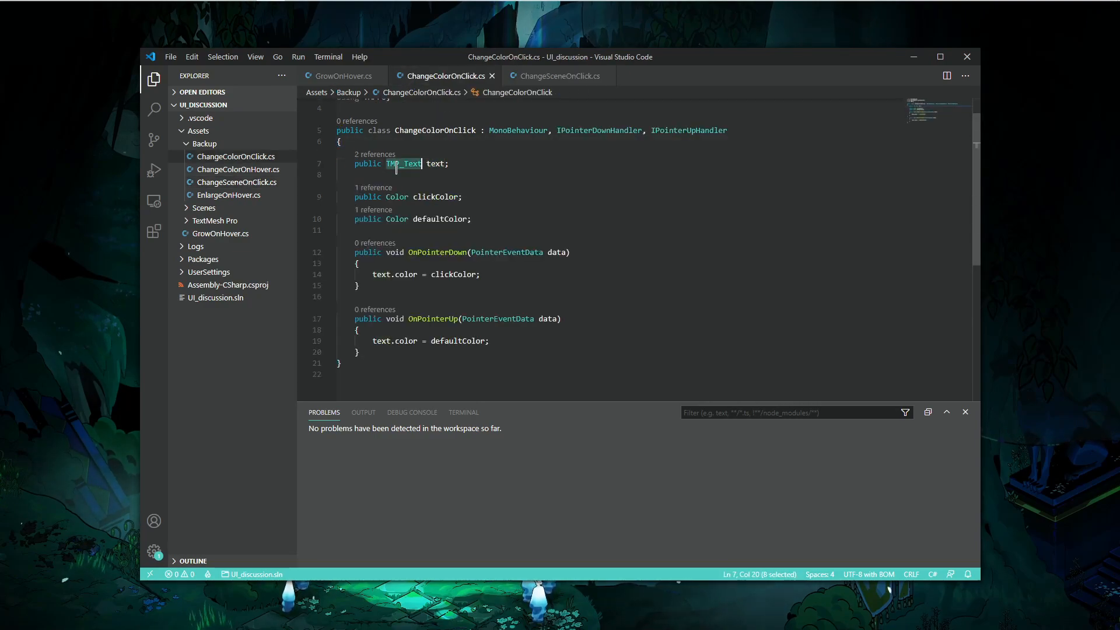
pyautogui.doubleClick(381, 275)
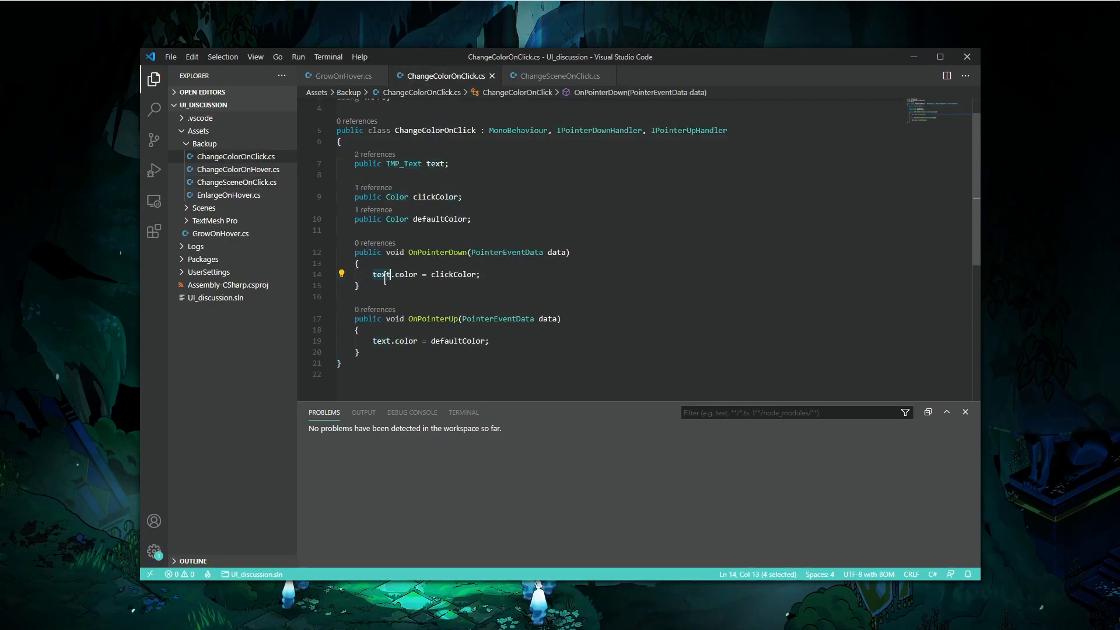
pyautogui.click(503, 264)
pyautogui.click(403, 165)
pyautogui.doubleClick(403, 165)
pyautogui.click(552, 277)
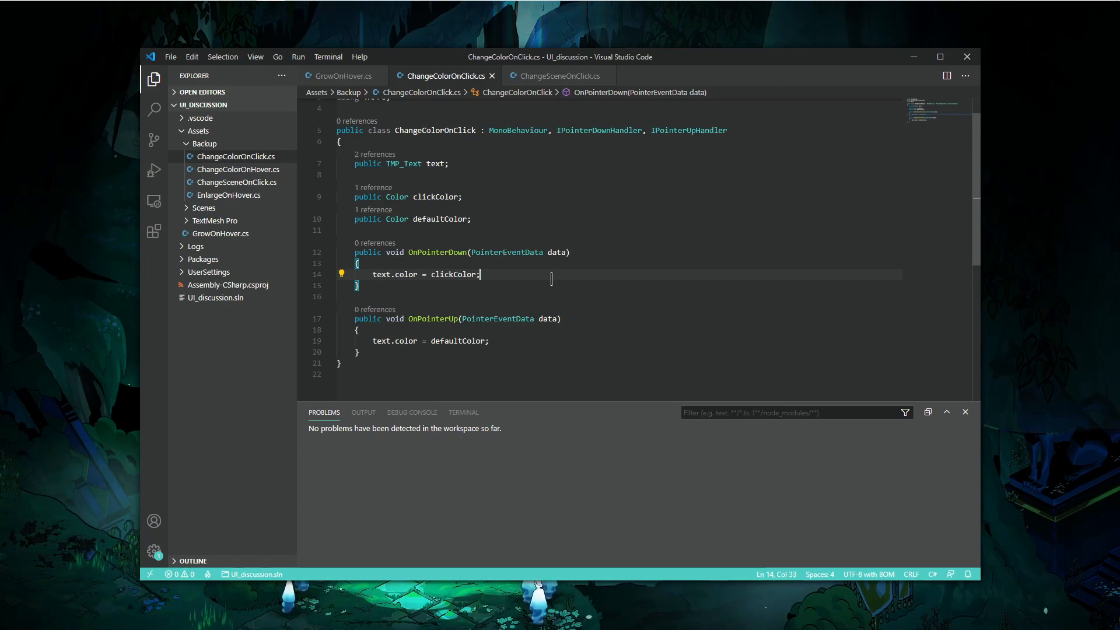
# - Return to Unity and inspect the Button and its child text object
pyautogui.hotkey('alt', 'Tab')
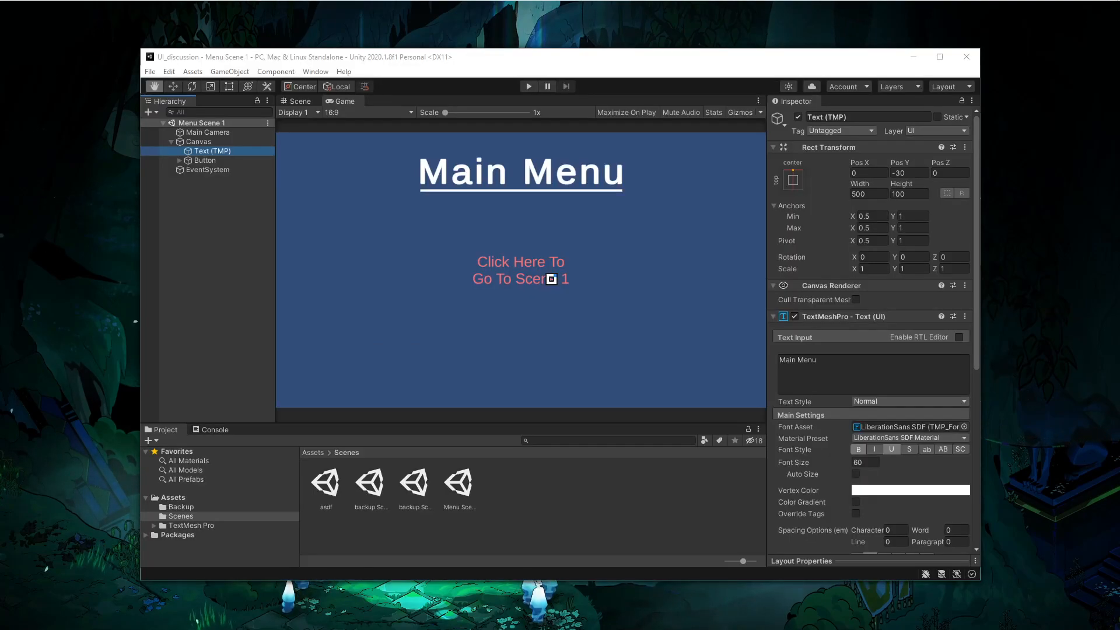
pyautogui.click(178, 160)
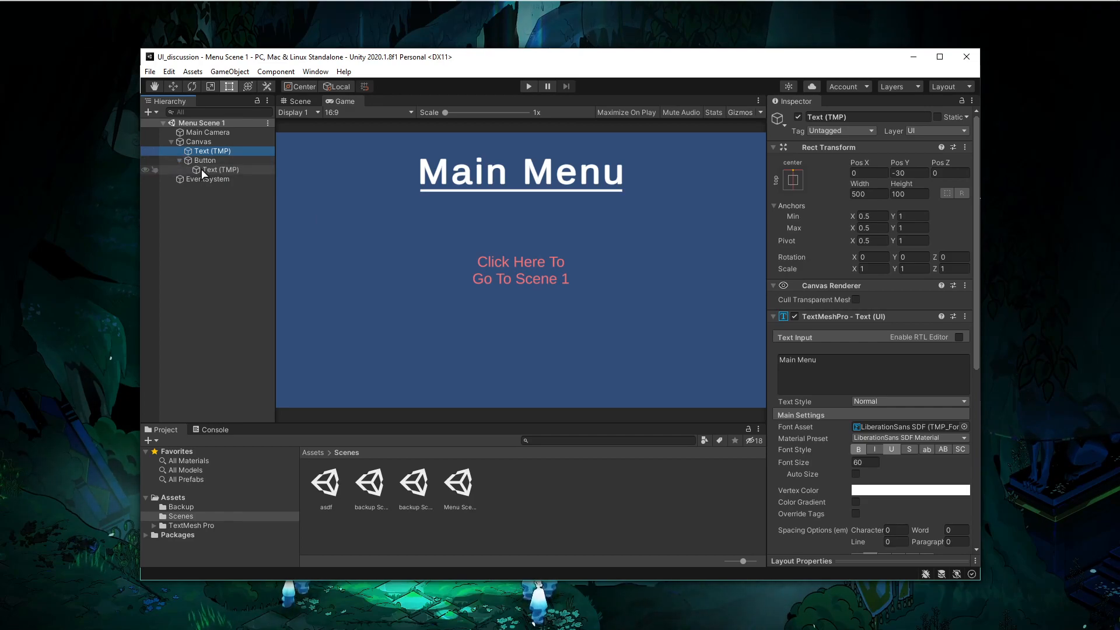
pyautogui.click(207, 170)
pyautogui.click(181, 161)
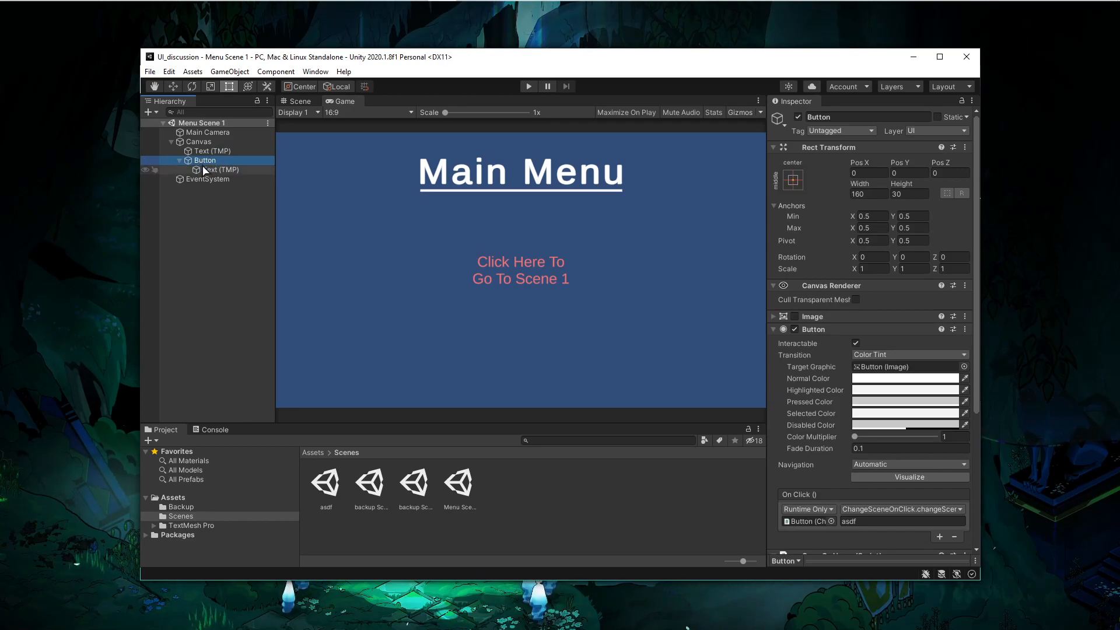
# - Check the button's child text object, then reselect the Button and collapse it in the Hierarchy
pyautogui.click(206, 170)
pyautogui.hotkey('alt', 'Tab')
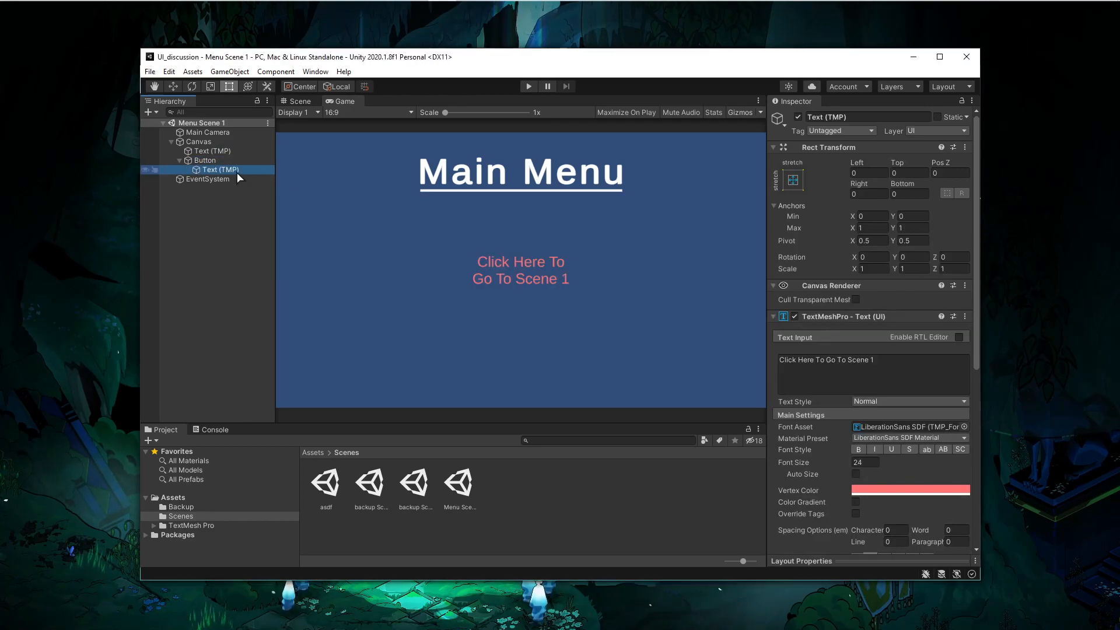
pyautogui.click(219, 163)
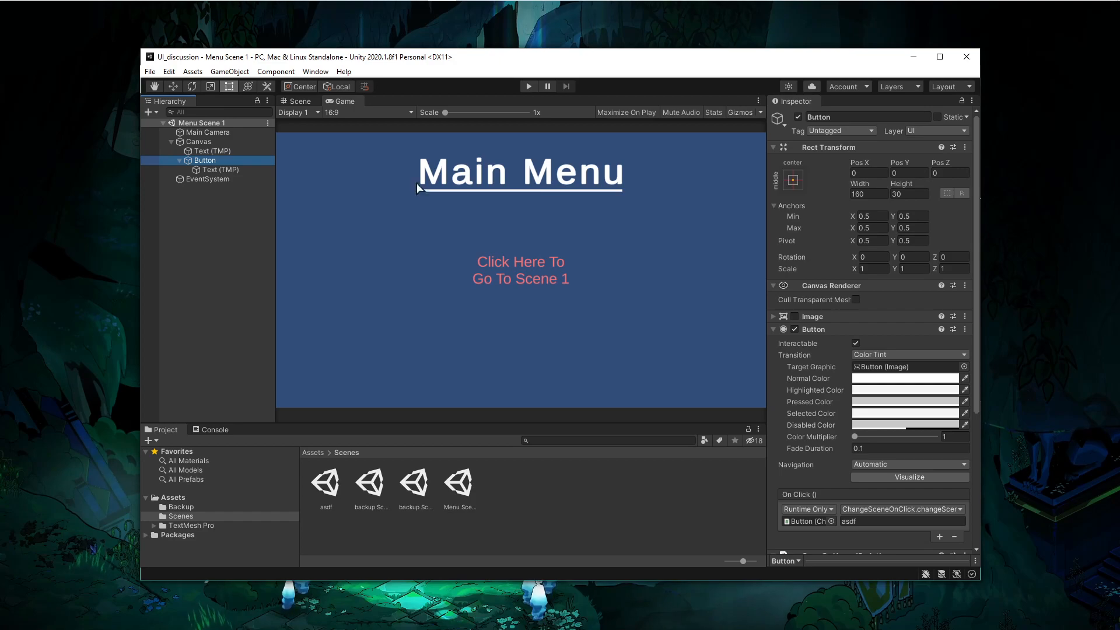
pyautogui.click(179, 160)
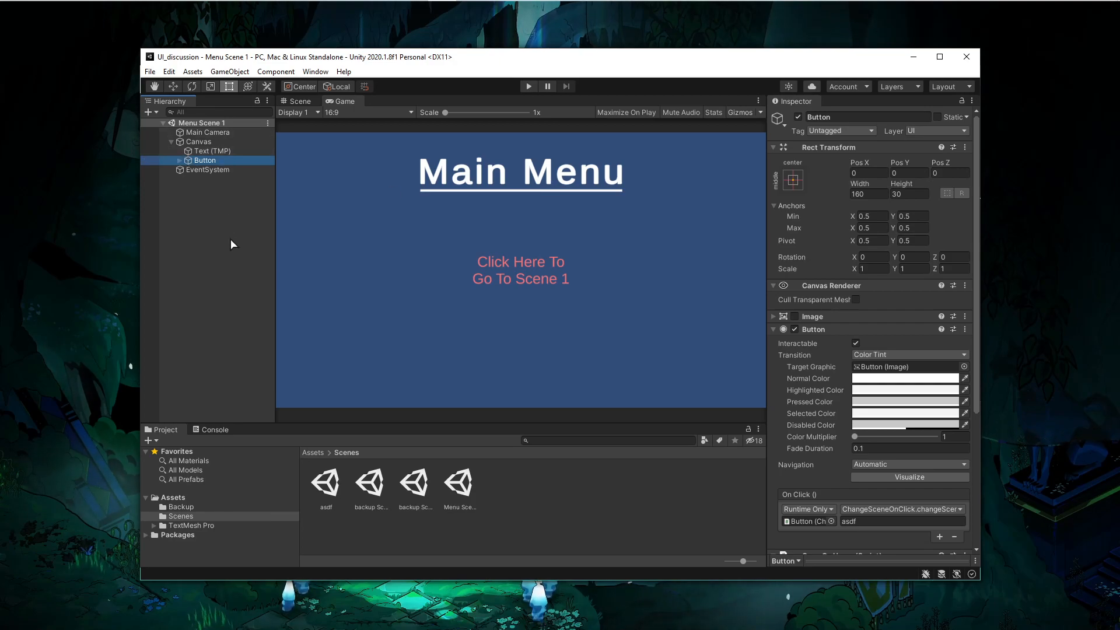
# - Switch to Visual Studio Code and review ChangeColorOnClick's using directives, pointer handler interfaces and OnPointerDown method
pyautogui.hotkey('alt', 'Tab')
pyautogui.scroll(1, 418, 187)
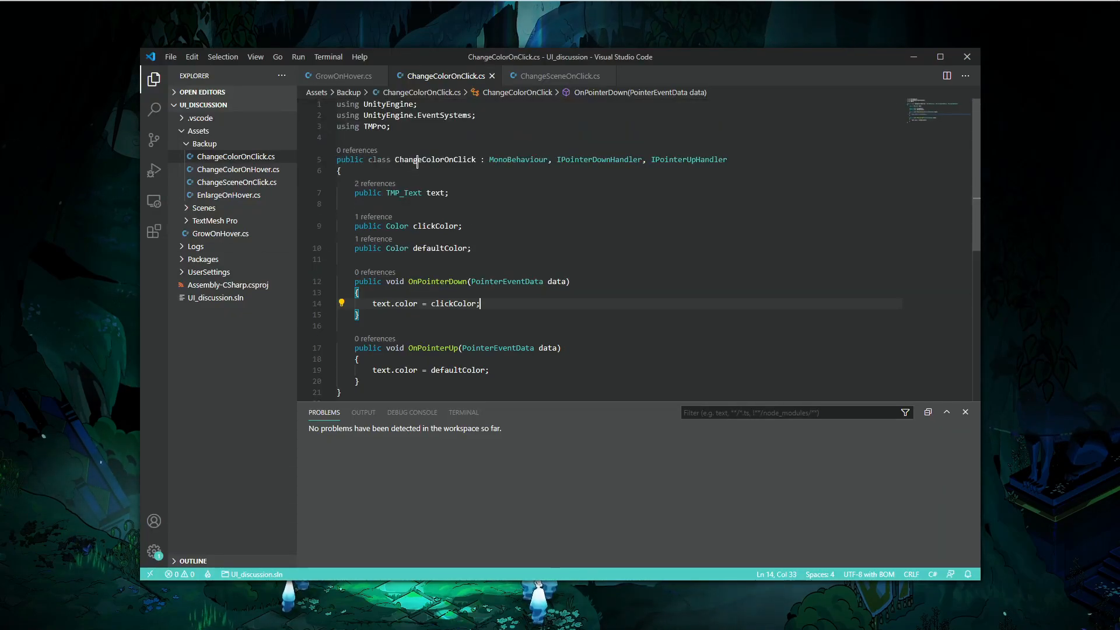
pyautogui.click(367, 82)
pyautogui.click(411, 82)
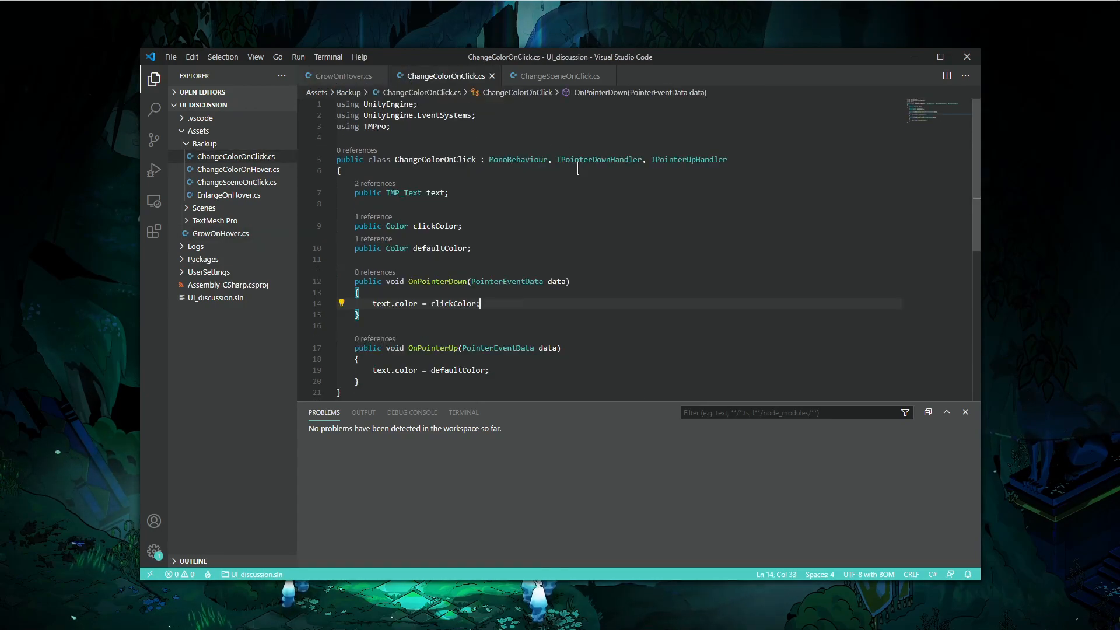
pyautogui.moveTo(580, 160); pyautogui.dragTo(687, 163)
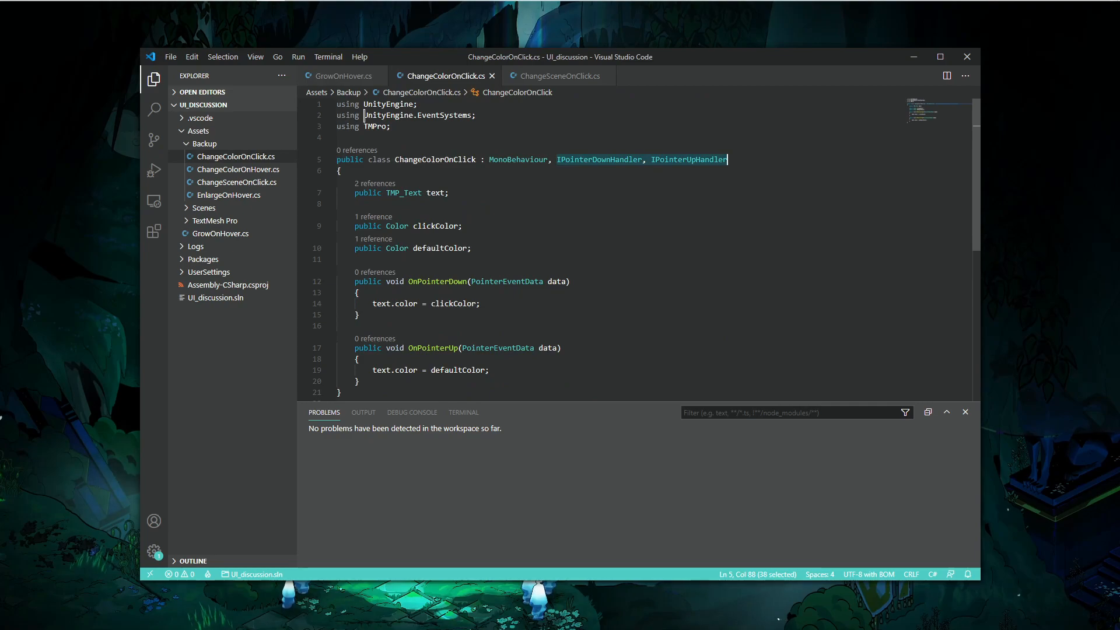
pyautogui.moveTo(336, 115); pyautogui.dragTo(492, 117)
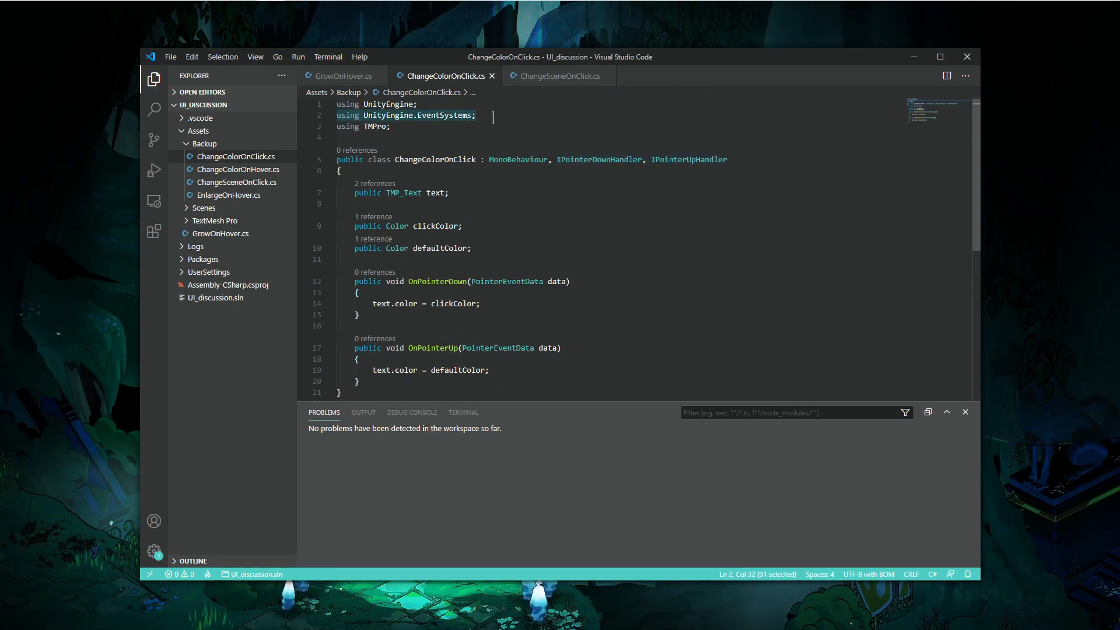
pyautogui.moveTo(581, 161); pyautogui.dragTo(685, 159)
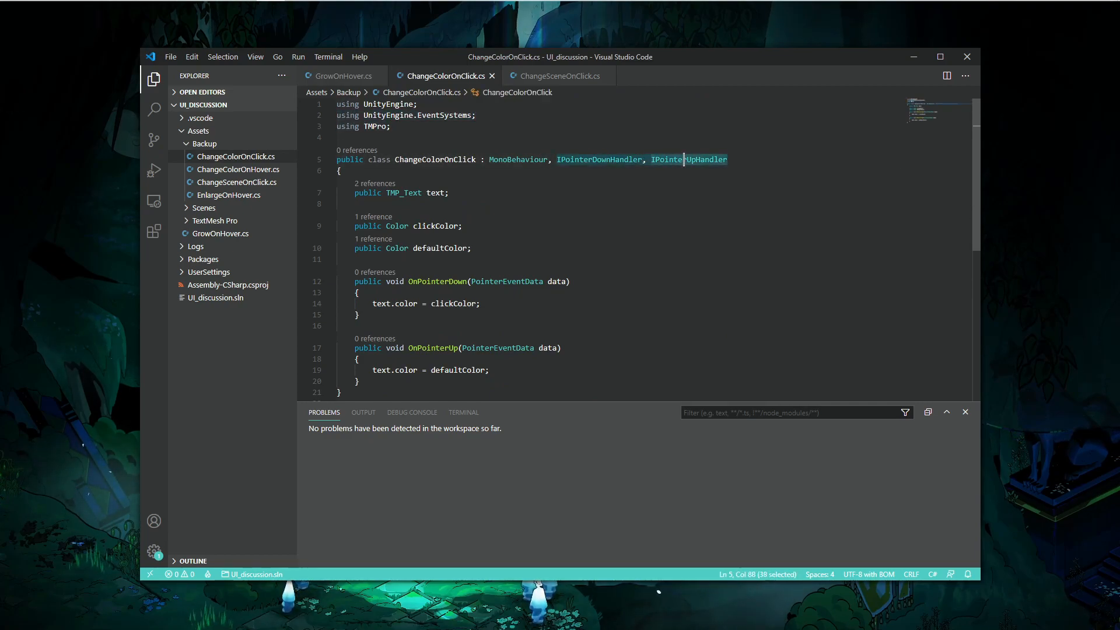
pyautogui.moveTo(422, 315); pyautogui.dragTo(369, 277)
pyautogui.click(557, 284)
pyautogui.click(689, 312)
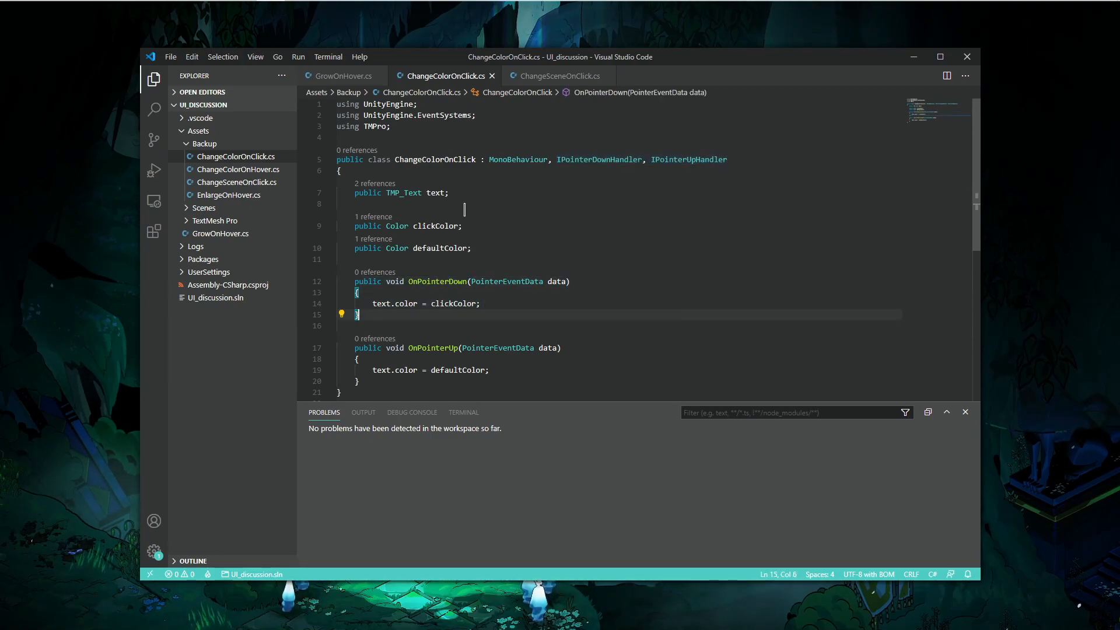
# - Review the ChangeSceneOnClick and GrowOnHover scripts, then switch back to Unity
pyautogui.click(557, 76)
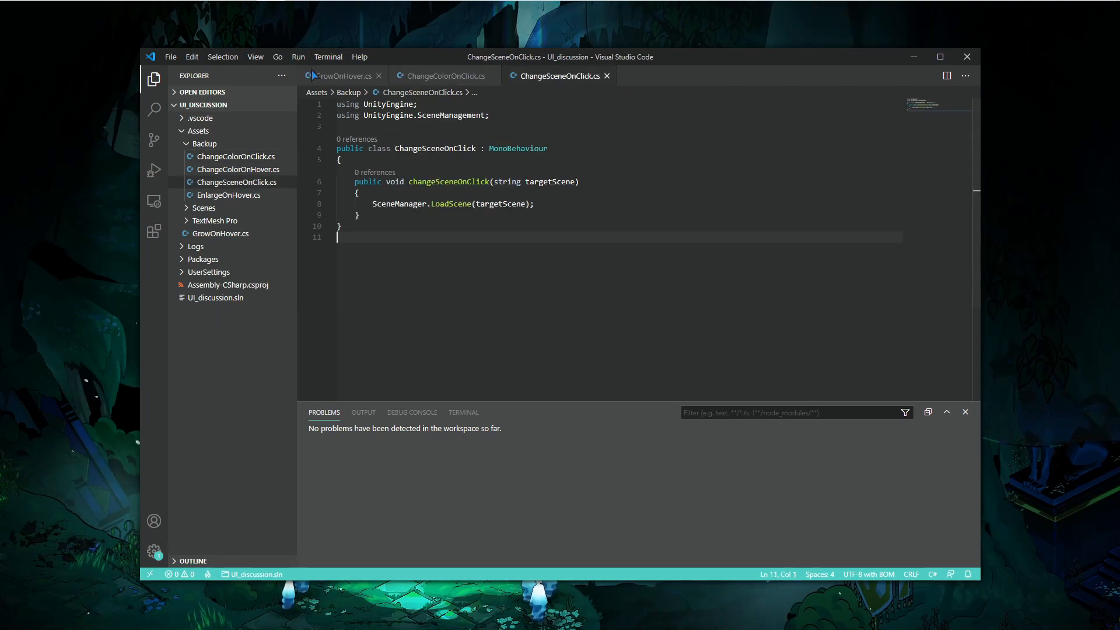
pyautogui.click(341, 76)
pyautogui.scroll(-3, 555, 245)
pyautogui.scroll(1, 554, 245)
pyautogui.hotkey('alt', 'Tab')
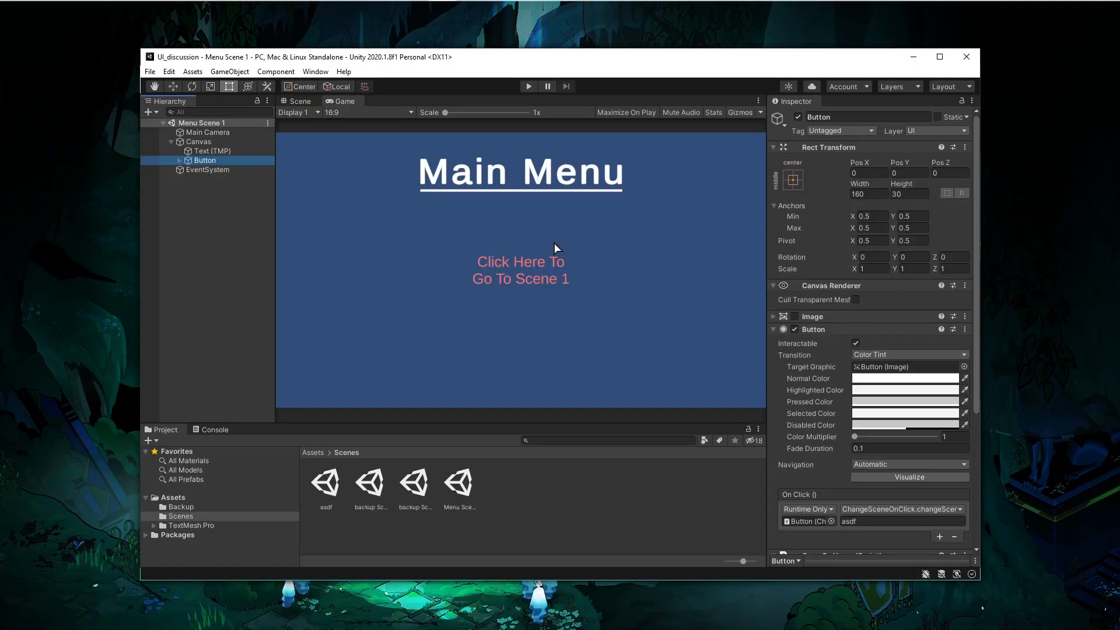
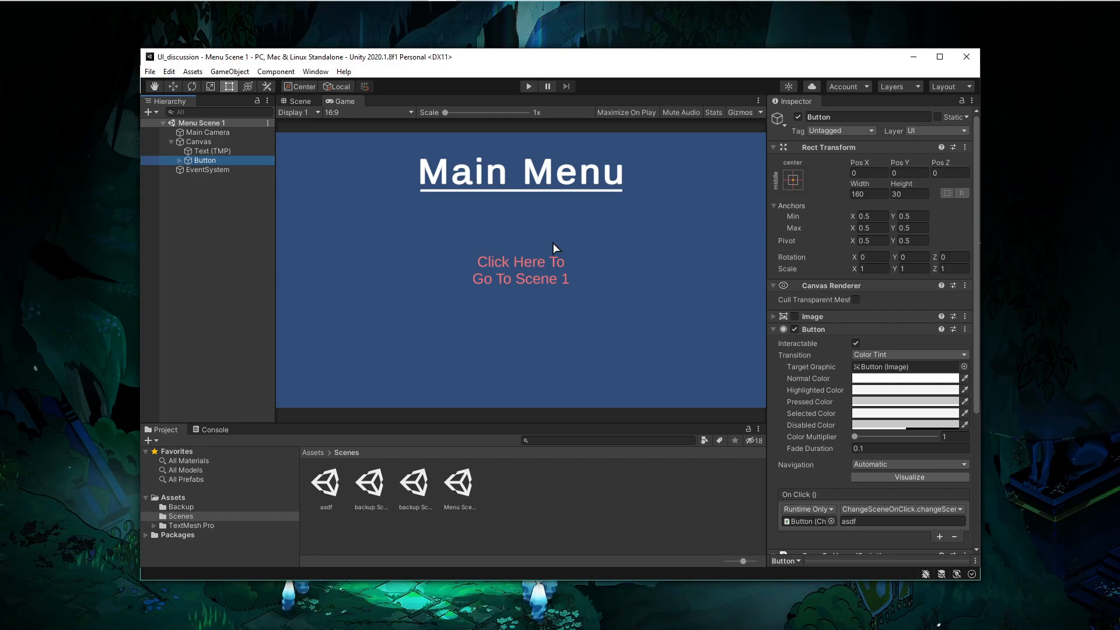
pyautogui.hotkey('alt', 'Tab')
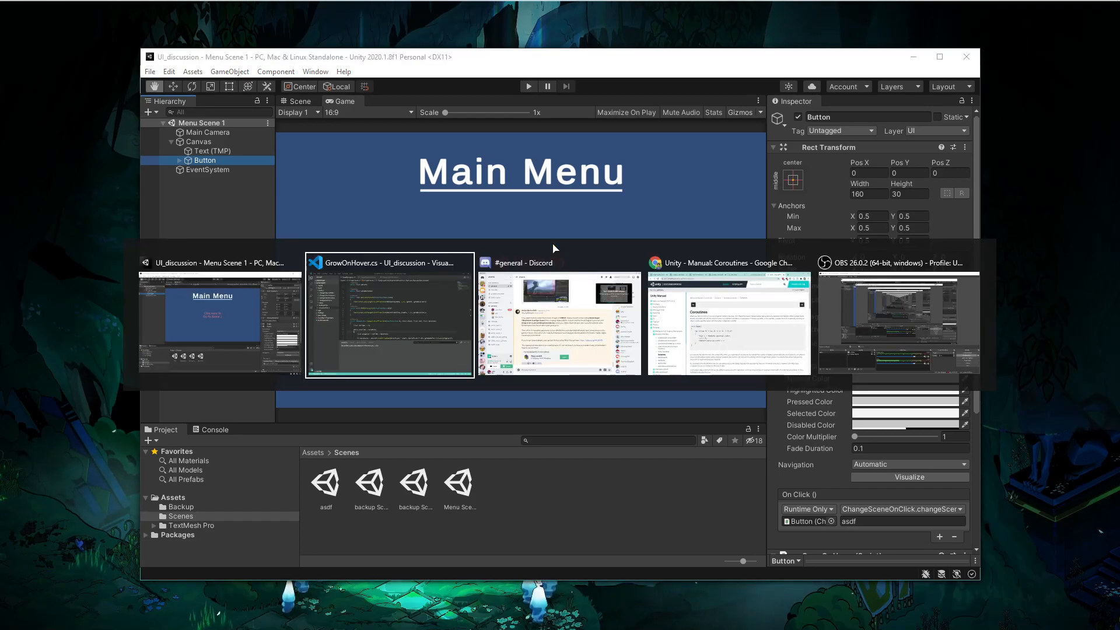
pyautogui.press('Escape')
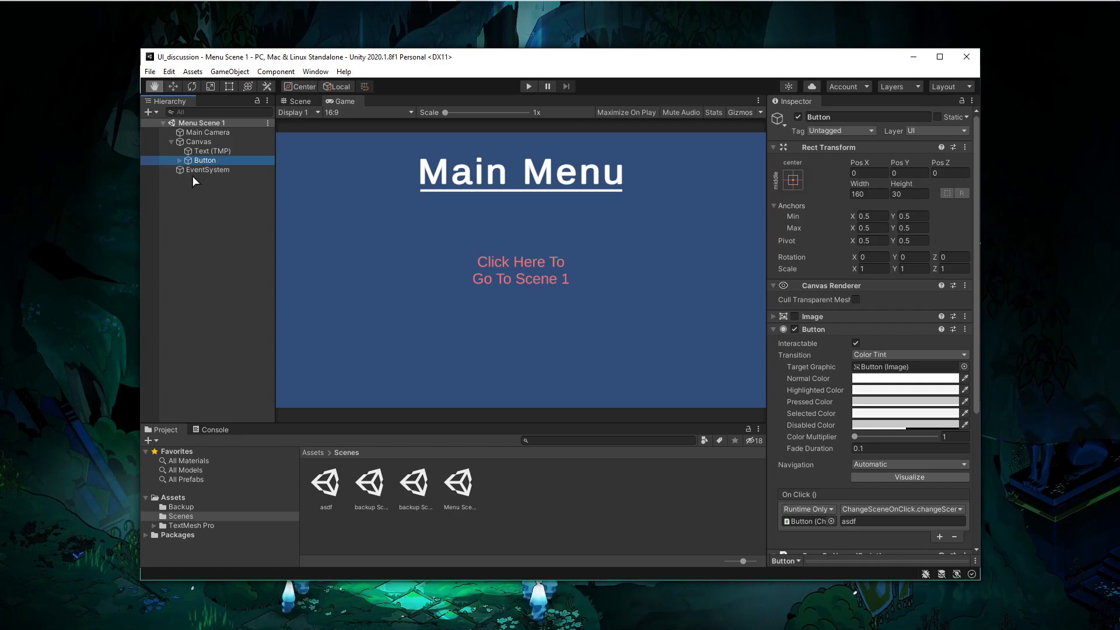
# - Switch to the code editor and inspect the LerpUnclamped call inside ChangeScaleOfTransform in GrowOnHover.cs
pyautogui.hotkey('alt', 'Tab')
pyautogui.scroll(-3, 492, 243)
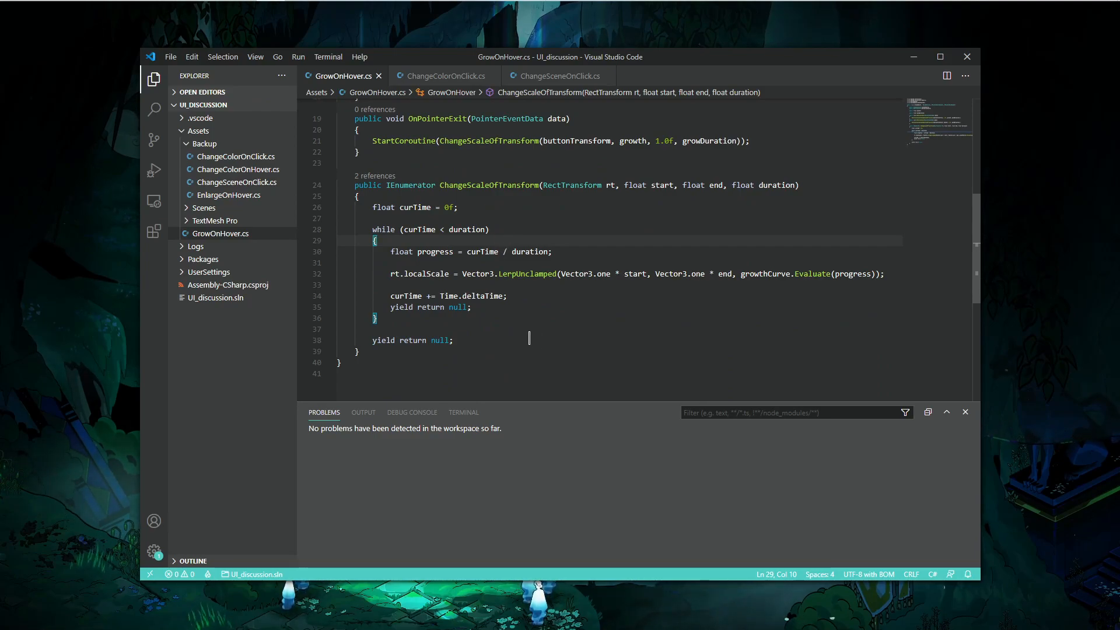
pyautogui.moveTo(533, 274)
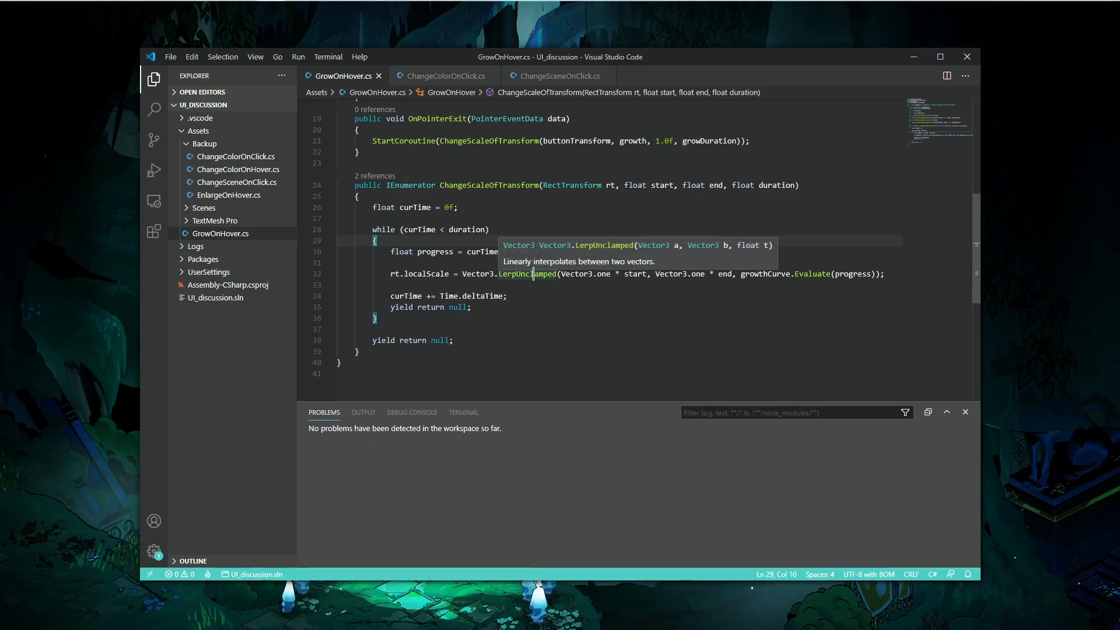
# - Open a blank line above the localScale assignment in the while loop and write the comment '// b - a'
pyautogui.click(501, 263)
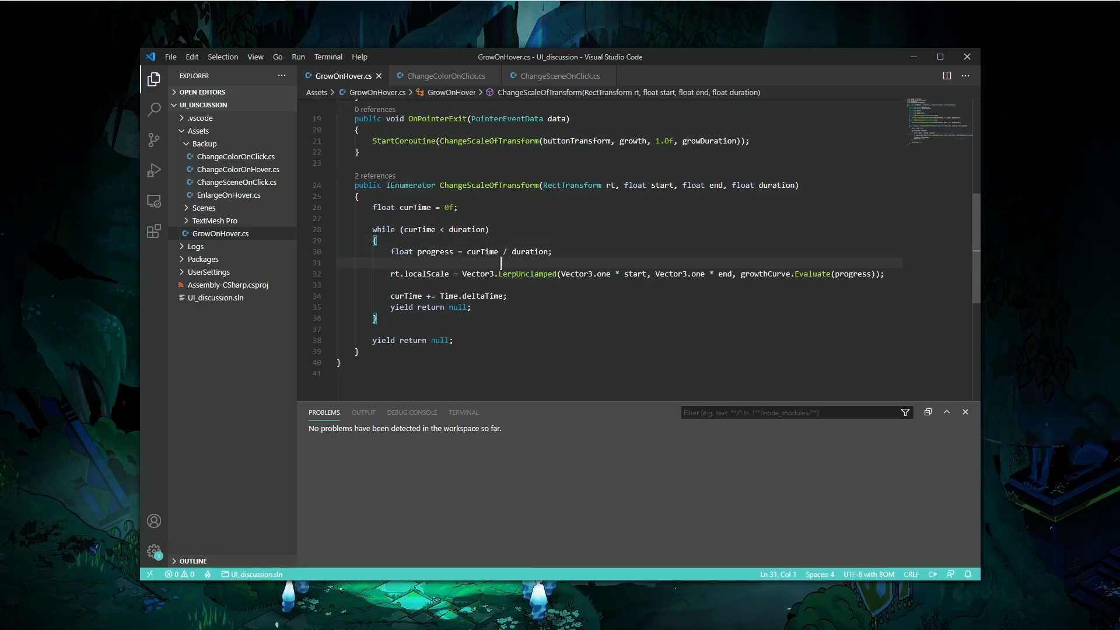
pyautogui.press('Return')
pyautogui.press('Return')
pyautogui.press('Up')
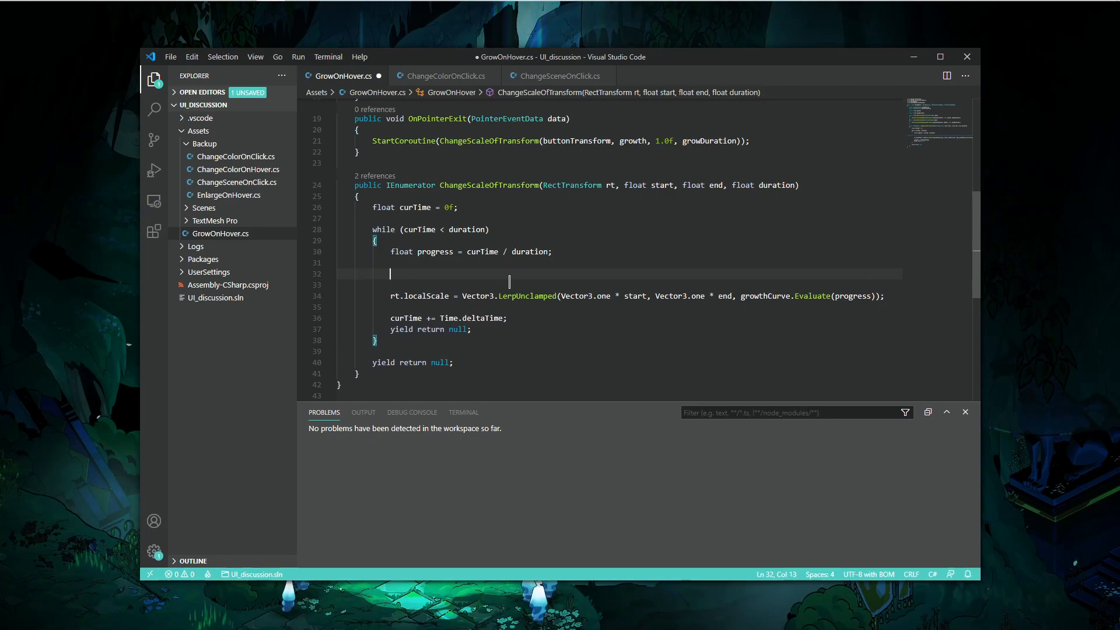
pyautogui.write('LightProbeProxyVolume')
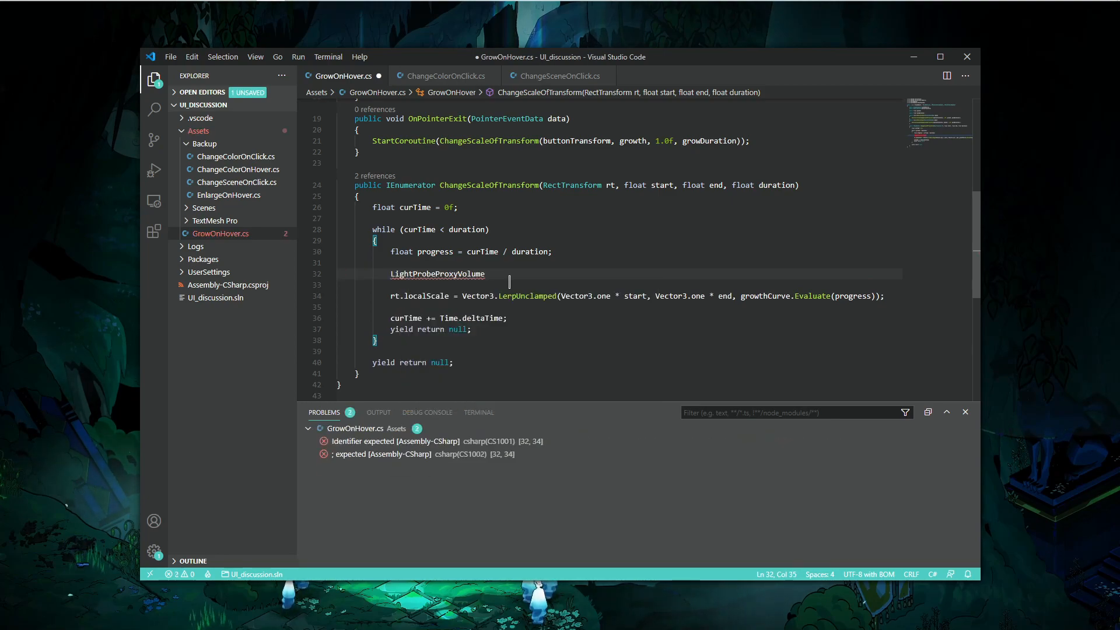
pyautogui.press('BackSpace')
pyautogui.press('BackSpace')
pyautogui.press('BackSpace')
pyautogui.press('BackSpace')
pyautogui.press('BackSpace')
pyautogui.press('BackSpace')
pyautogui.press('BackSpace')
pyautogui.press('BackSpace')
pyautogui.press('BackSpace')
pyautogui.press('BackSpace')
pyautogui.press('BackSpace')
pyautogui.press('BackSpace')
pyautogui.press('BackSpace')
pyautogui.press('BackSpace')
pyautogui.press('BackSpace')
pyautogui.press('BackSpace')
pyautogui.press('BackSpace')
pyautogui.press('BackSpace')
pyautogui.press('BackSpace')
pyautogui.press('BackSpace')
pyautogui.write('(')
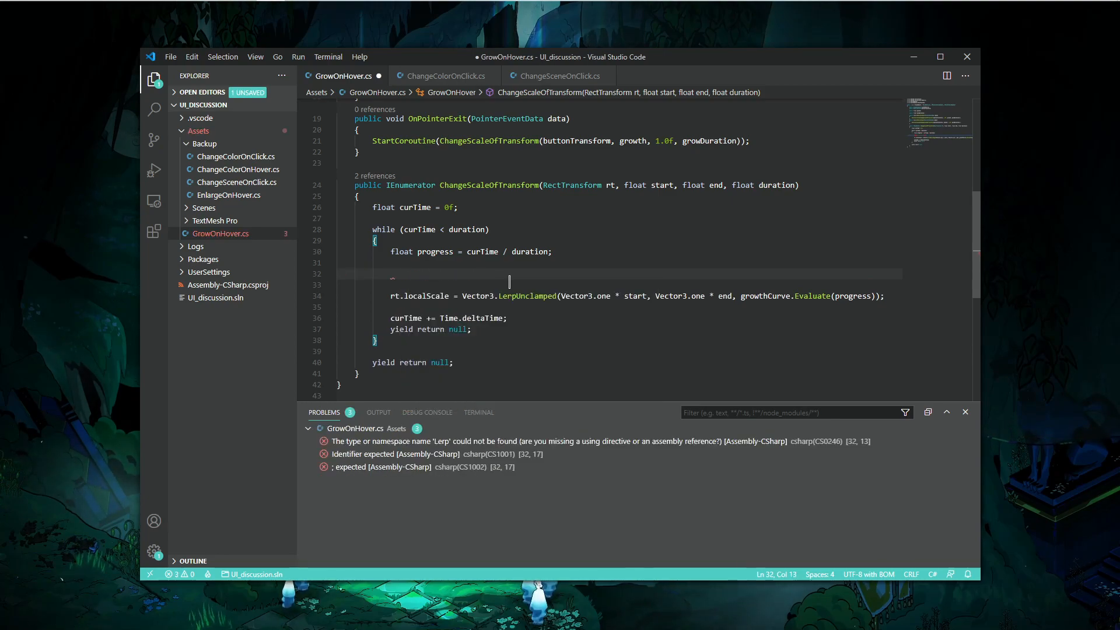
pyautogui.write('bool -')
pyautogui.press('BackSpace')
pyautogui.press('BackSpace')
pyautogui.press('BackSpace')
pyautogui.press('BackSpace')
pyautogui.press('BackSpace')
pyautogui.press('BackSpace')
pyautogui.press('BackSpace')
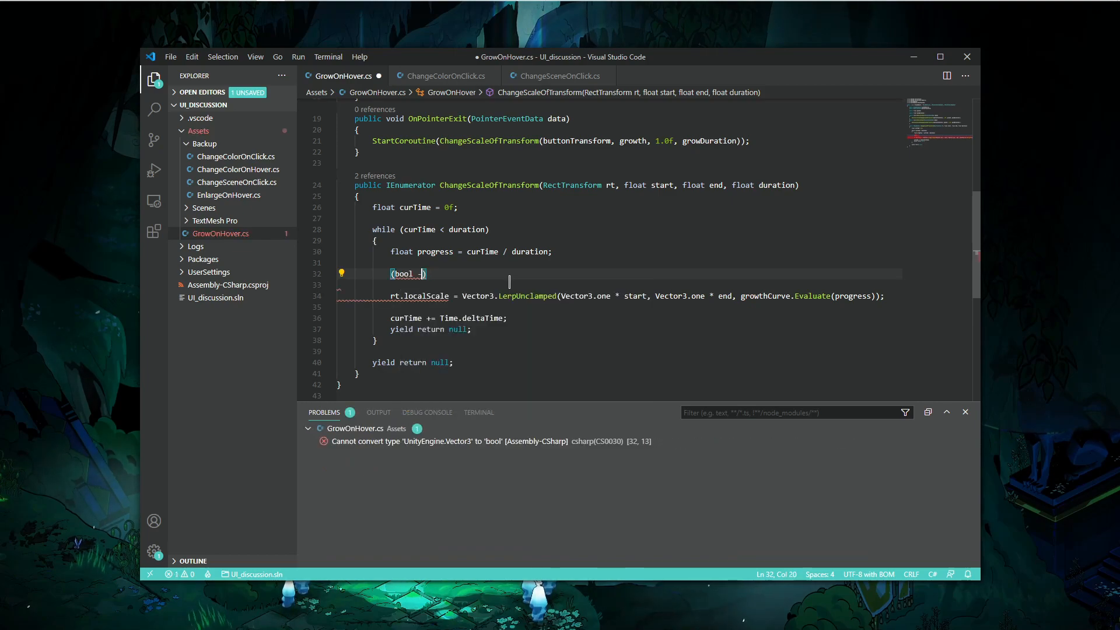
pyautogui.write('b')
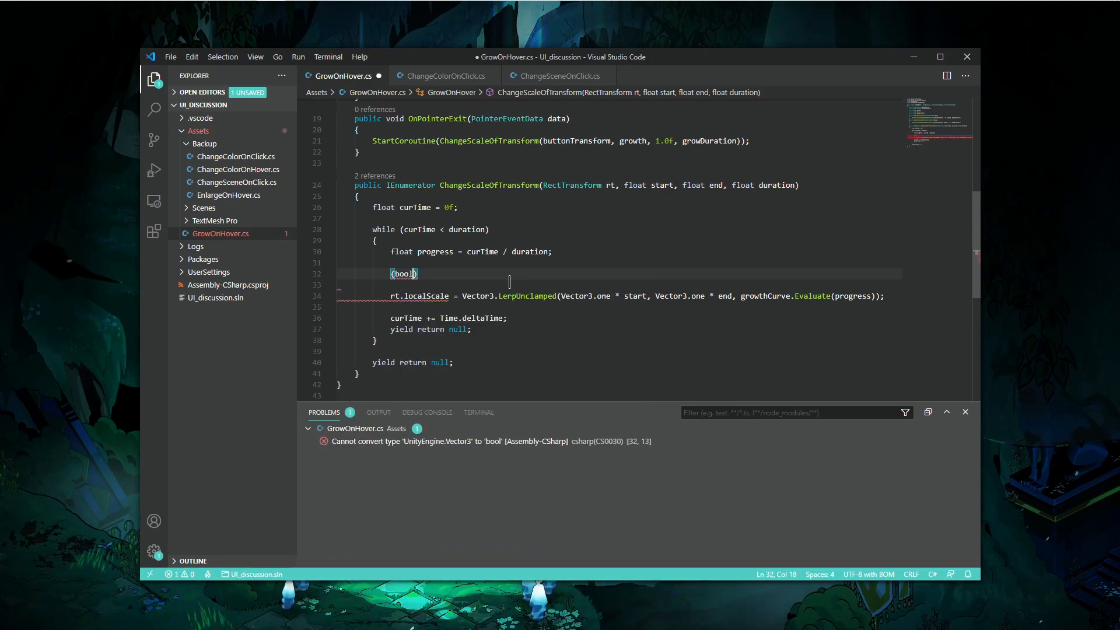
pyautogui.press('BackSpace')
pyautogui.press('BackSpace')
pyautogui.write('//  b - a')
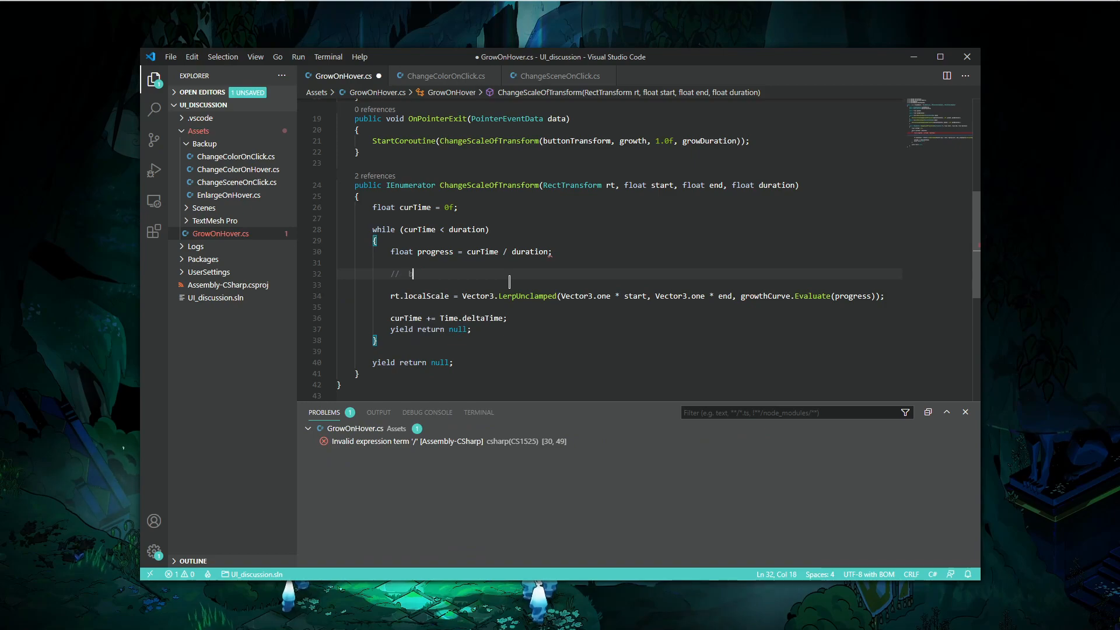
# - Rewrite the comment as '// .5 * (b - a' by wrapping b - a in parentheses and prefixing '.5 *'
pyautogui.hotkey('ctrl', 'shift', 'Left')
pyautogui.hotkey('ctrl', 'shift', 'Left')
pyautogui.hotkey('ctrl', 'shift', 'Left')
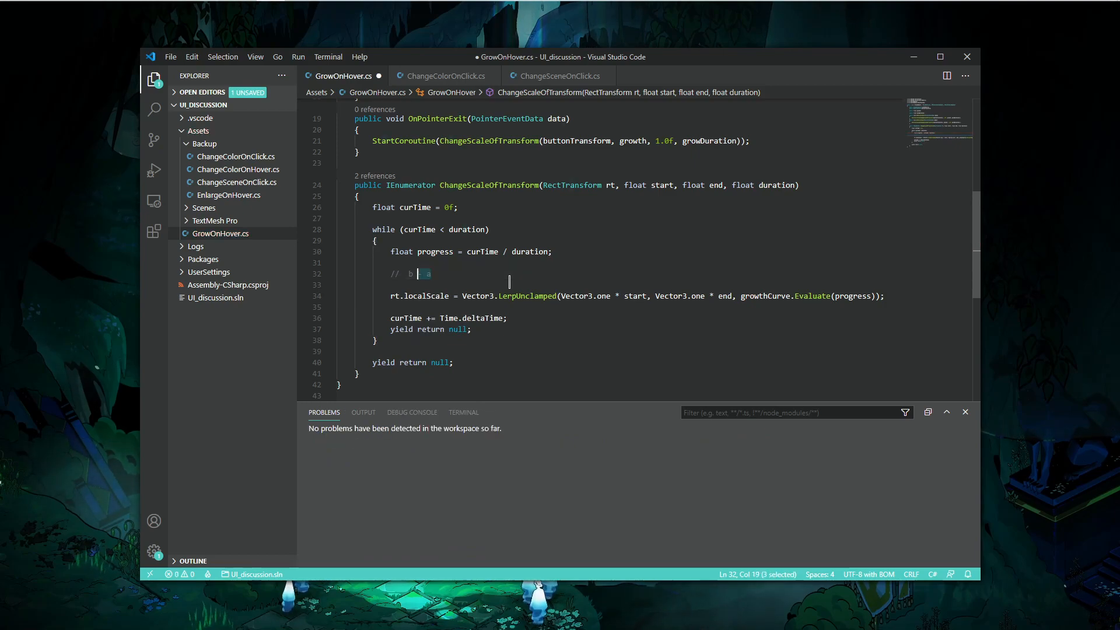
pyautogui.write('(')
pyautogui.press('Left')
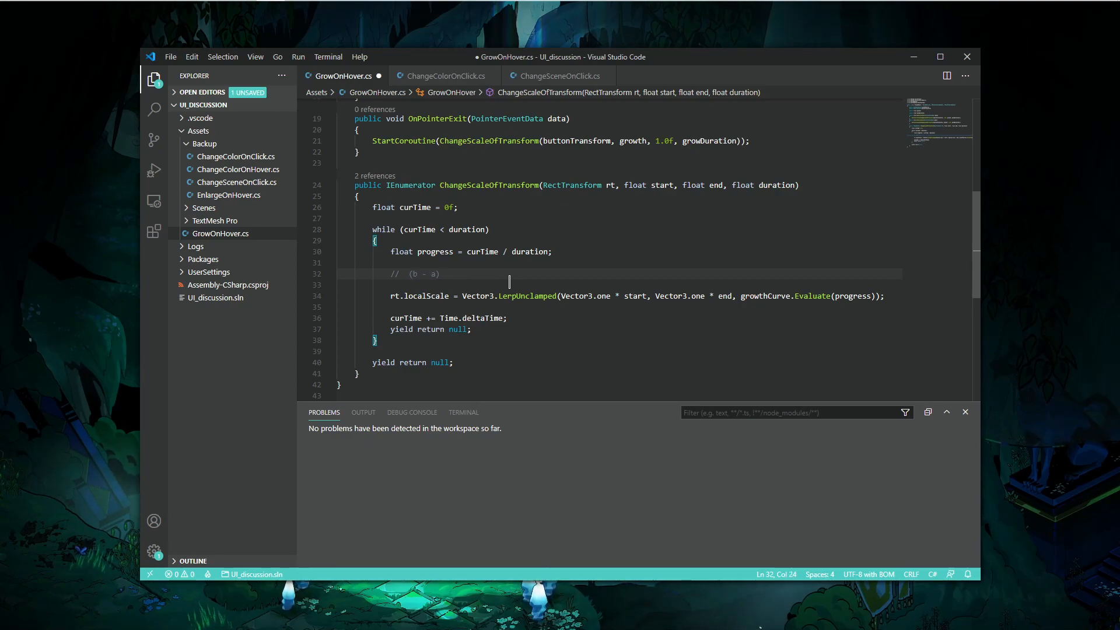
pyautogui.press('Left')
pyautogui.press('Left')
pyautogui.press('Left')
pyautogui.press('Left')
pyautogui.press('Left')
pyautogui.press('Left')
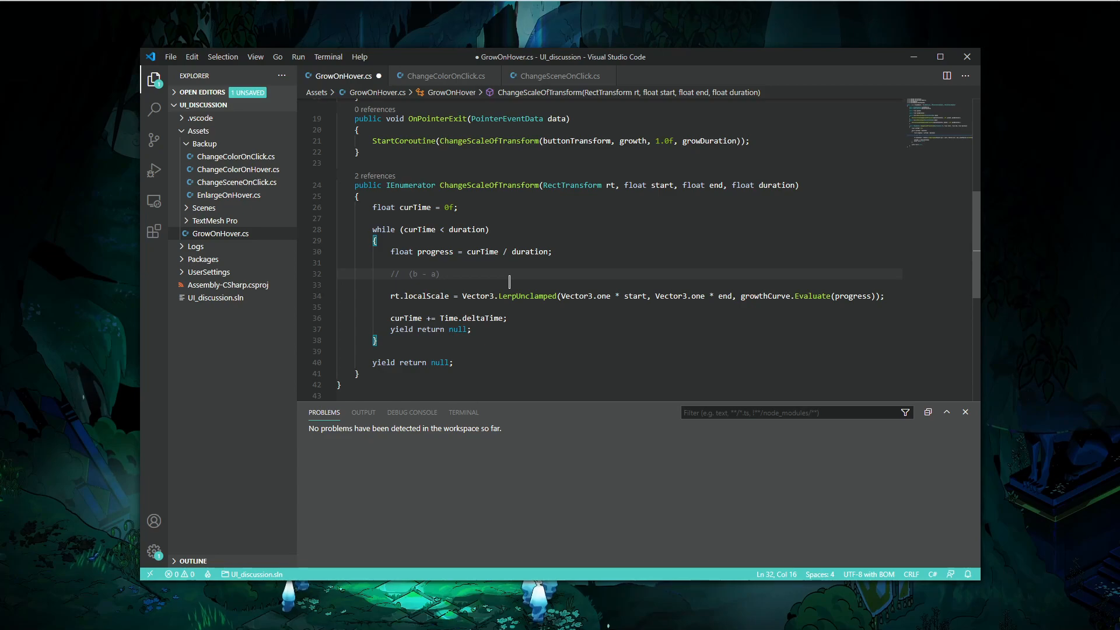
pyautogui.write('.5')
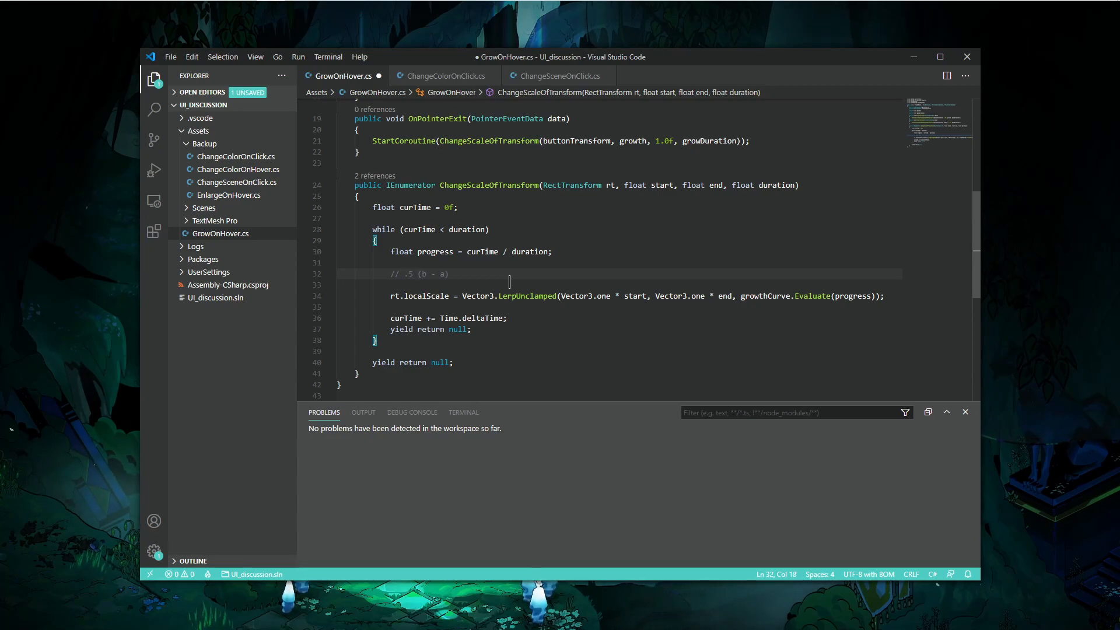
pyautogui.write(' *')
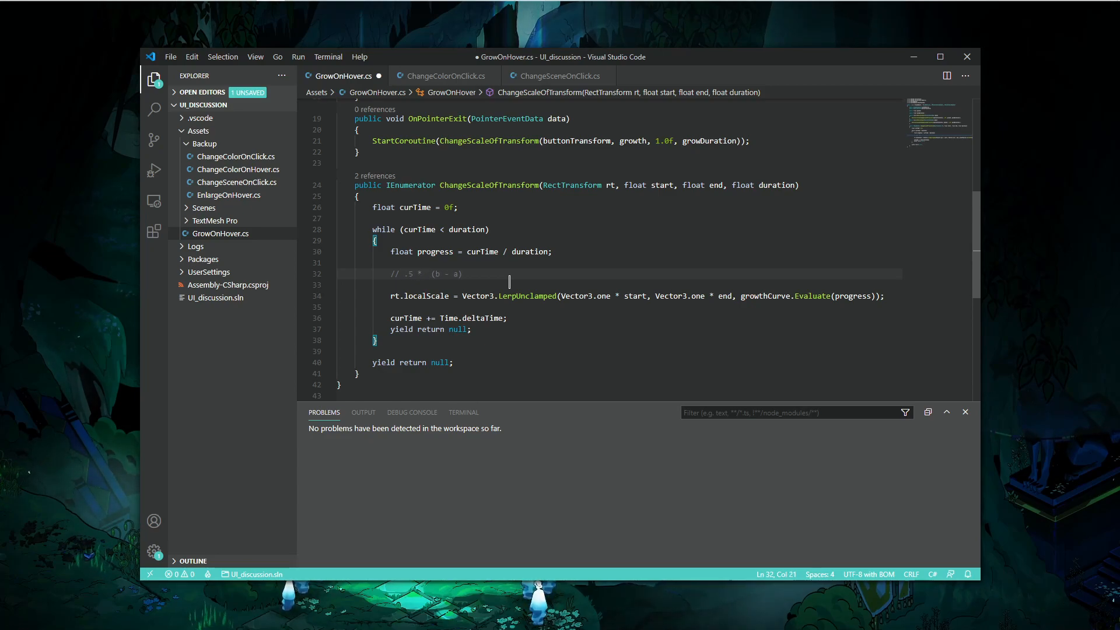
pyautogui.press('End')
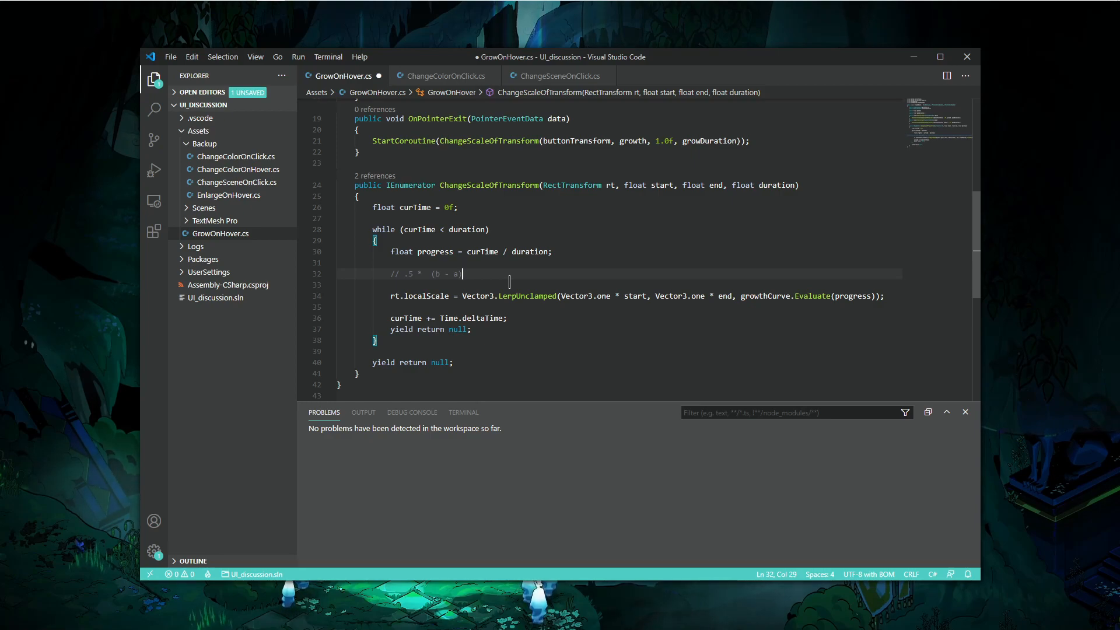
pyautogui.write('/di')
pyautogui.press('BackSpace')
pyautogui.press('BackSpace')
pyautogui.press('BackSpace')
pyautogui.press('BackSpace')
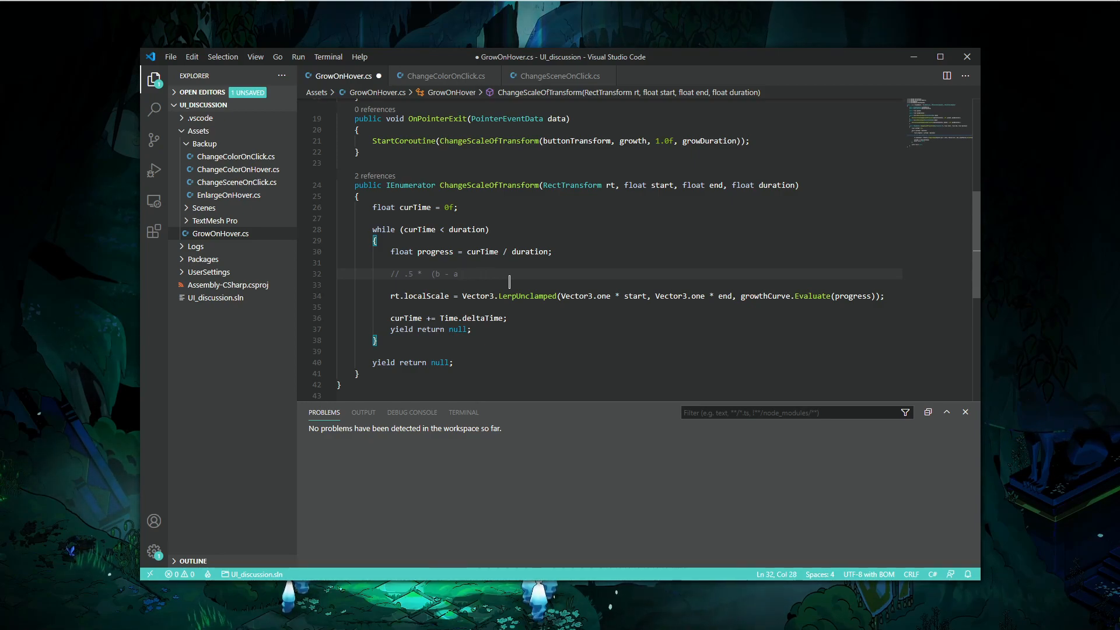
# - Switch to the browser and search the web for linear interpolation
pyautogui.hotkey('alt', 'Tab')
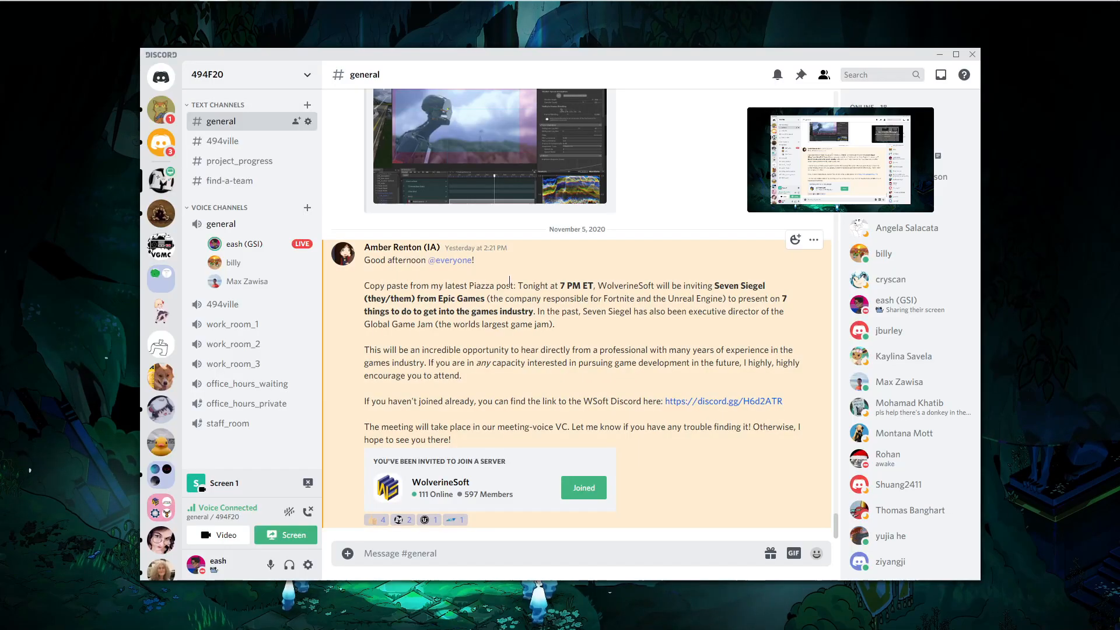
pyautogui.hotkey('alt', 'Tab')
pyautogui.hotkey('ctrl', 't')
pyautogui.write('linear interpolation')
pyautogui.press('Return')
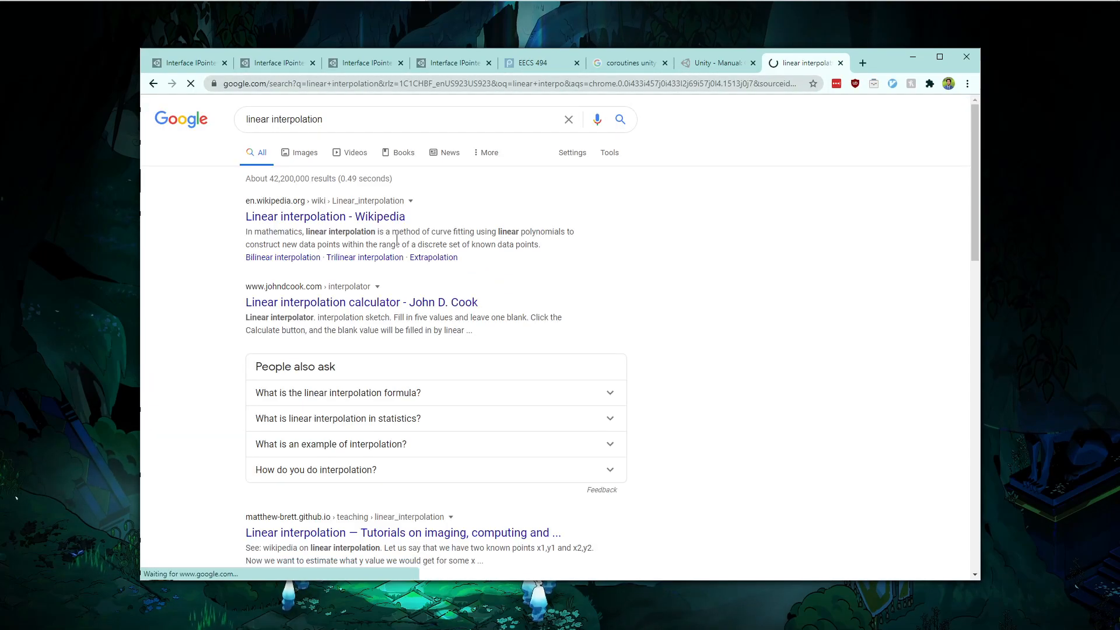
# - Read the Wikipedia Linear interpolation article, then close its tab and return to the code editor
pyautogui.click(357, 217)
pyautogui.scroll(-2, 356, 217)
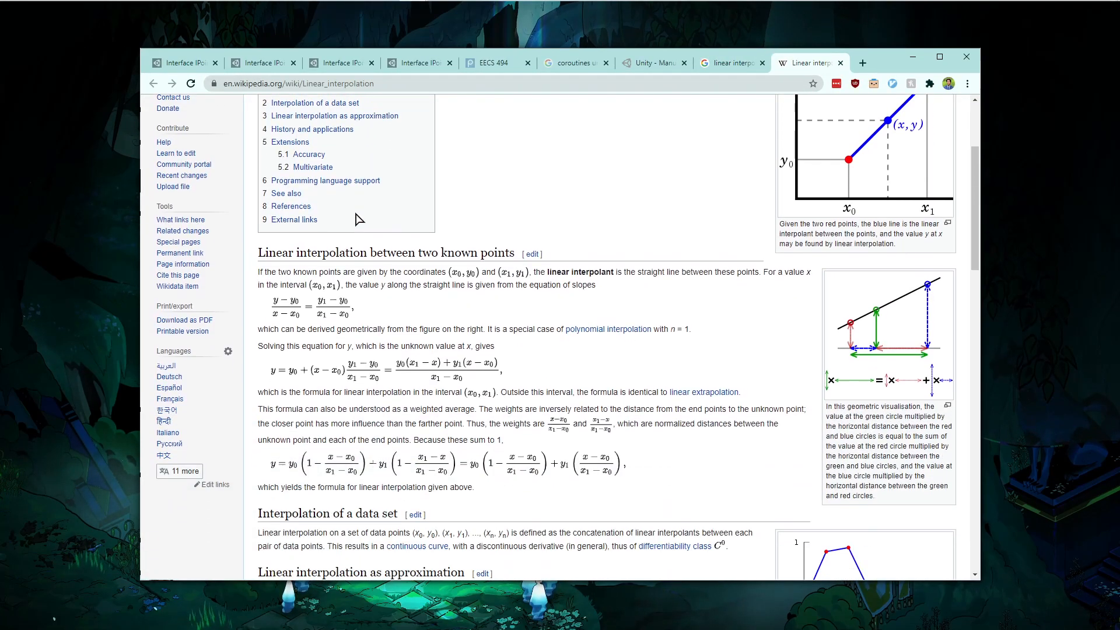
pyautogui.scroll(-4, 342, 244)
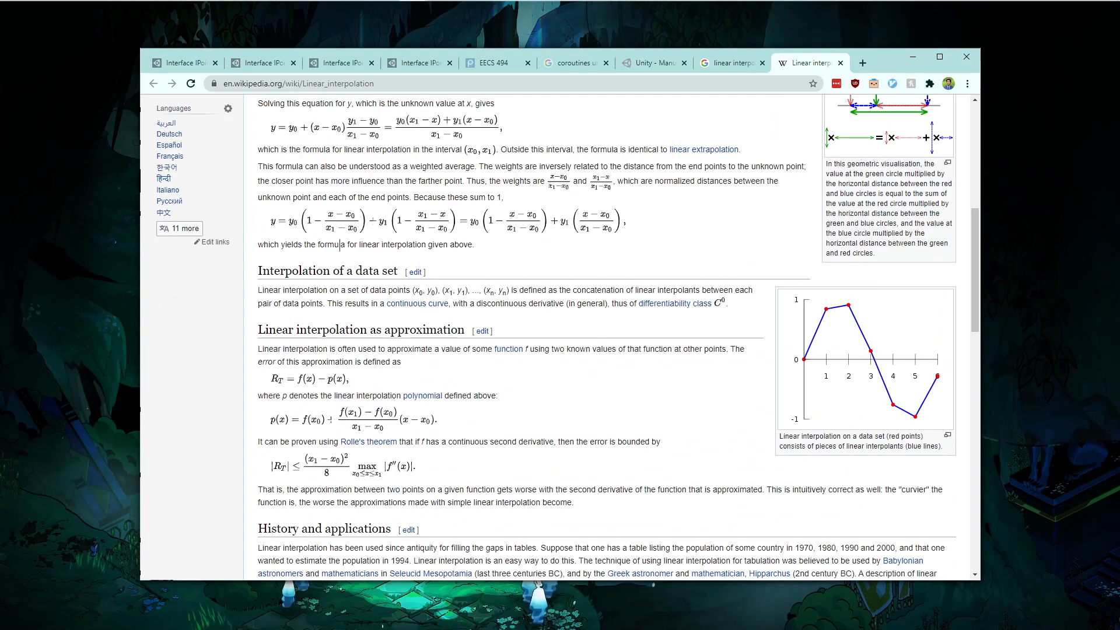
pyautogui.scroll(3, 343, 244)
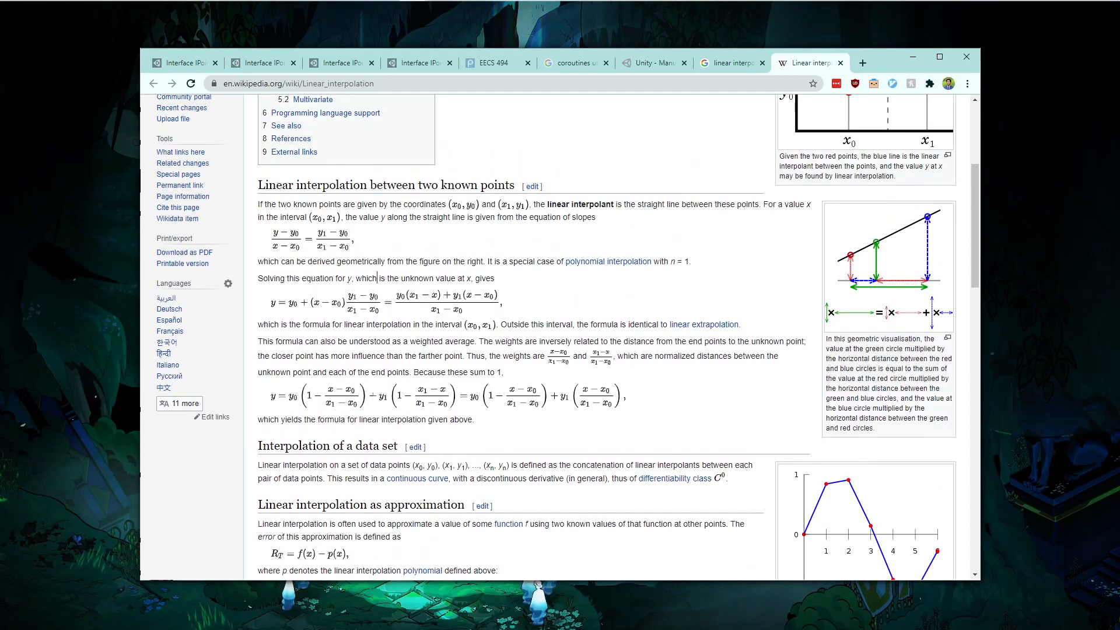
pyautogui.scroll(3, 415, 278)
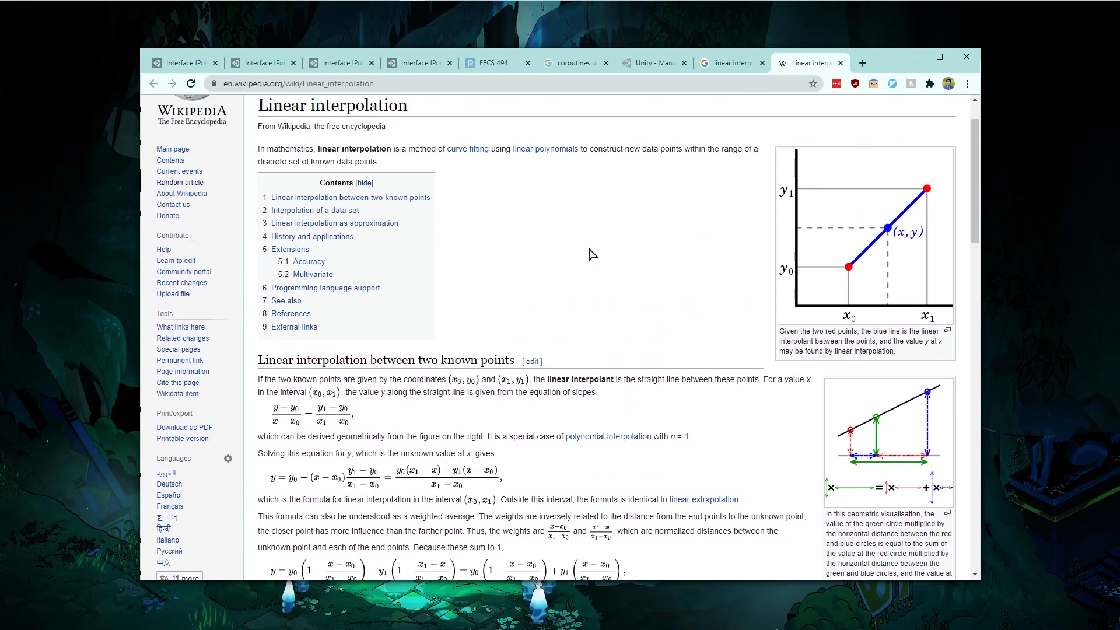
pyautogui.hotkey('ctrl', 'w')
pyautogui.hotkey('alt', 'Tab')
pyautogui.hotkey('alt', 'Tab')
pyautogui.hotkey('alt', 'Tab')
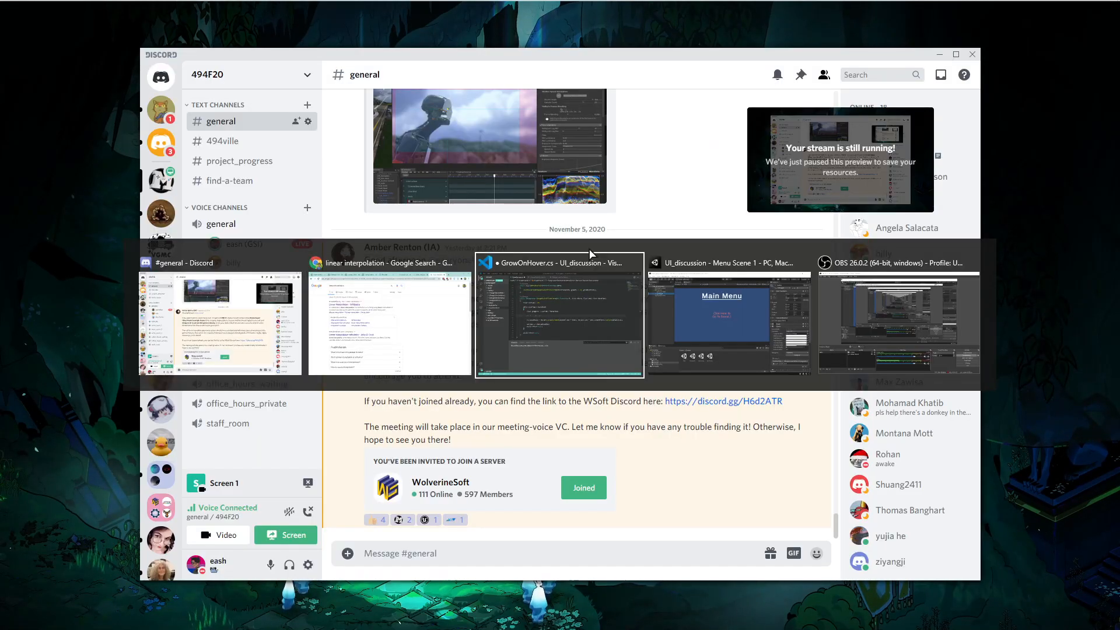
# - Delete the comment lines from the loop and save GrowOnHover.cs
pyautogui.hotkey('shift', 'Up')
pyautogui.press('BackSpace')
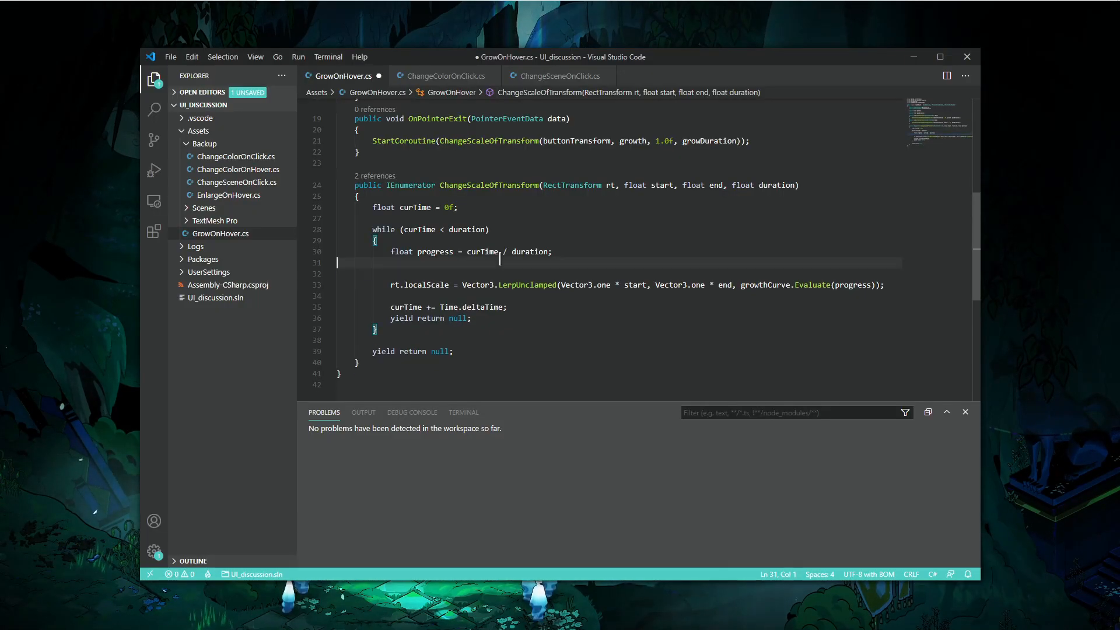
pyautogui.hotkey('ctrl', 's')
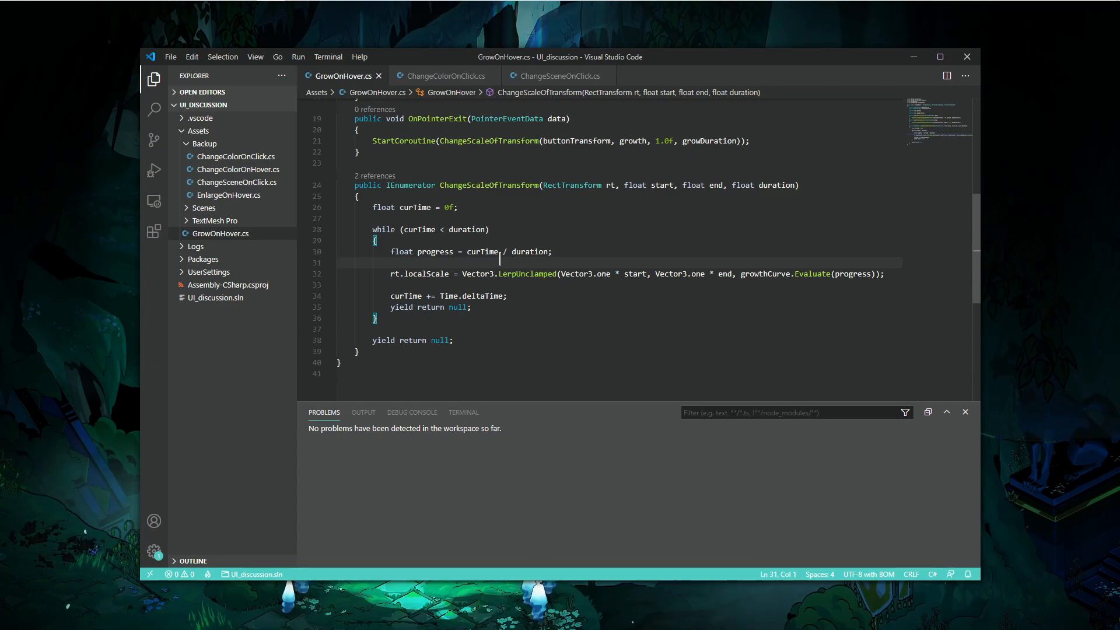
# - Add a new line in the while loop above the localScale assignment starting a Vector3.Lerp( call
pyautogui.press('Tab')
pyautogui.press('Return')
pyautogui.press('Return')
pyautogui.press('Up')
pyautogui.press('Tab')
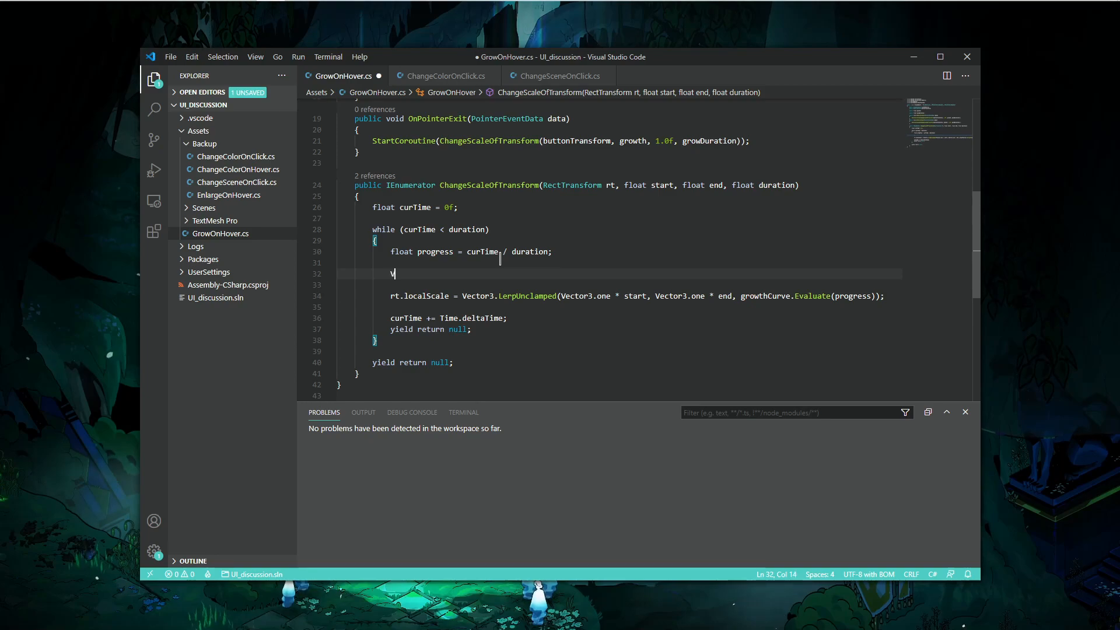
pyautogui.write('Vector3.Lerp(')
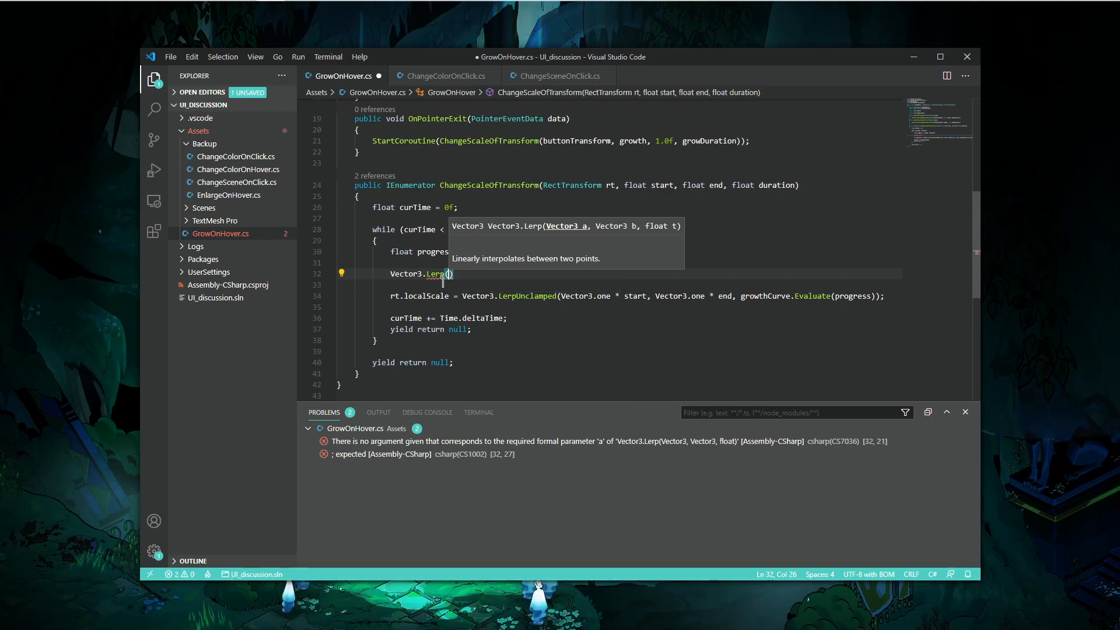
pyautogui.click(462, 274)
pyautogui.moveTo(463, 273); pyautogui.dragTo(467, 263)
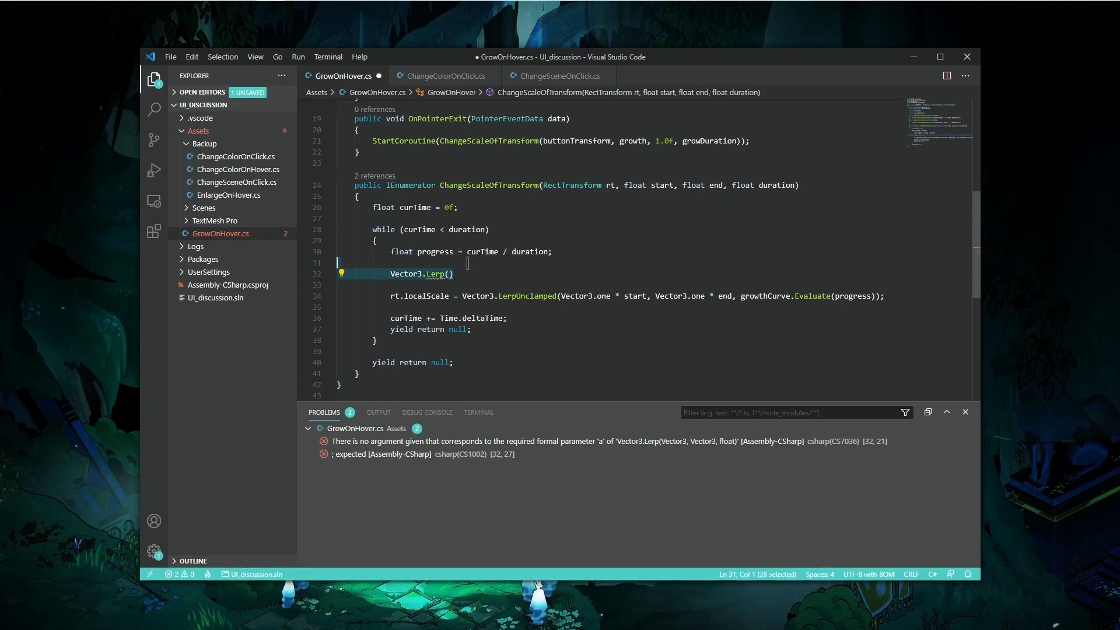
pyautogui.press('BackSpace')
pyautogui.press('BackSpace')
pyautogui.doubleClick(525, 274)
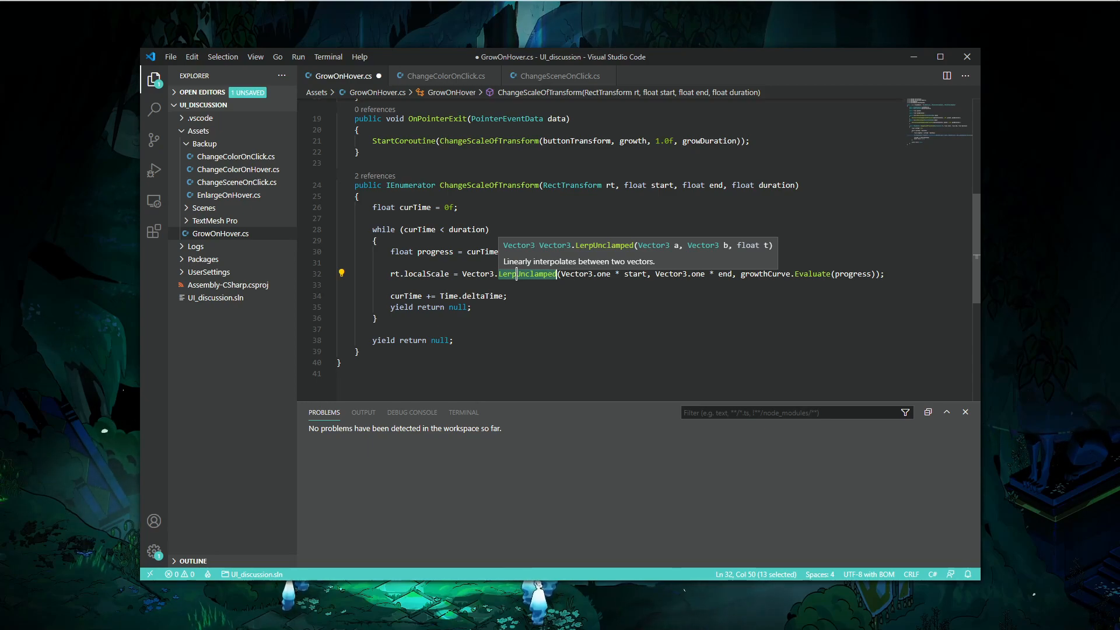
pyautogui.hotkey('ctrl', 'z')
pyautogui.hotkey('ctrl', 'z')
# - Switch back to the Unity editor
pyautogui.click(450, 273)
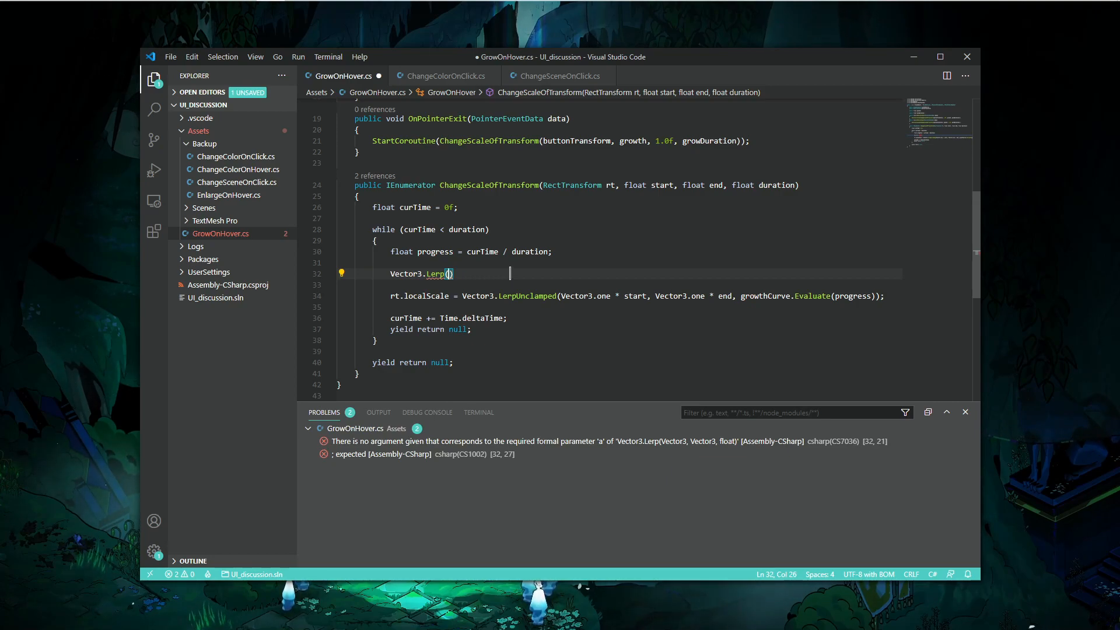
pyautogui.moveTo(494, 281); pyautogui.dragTo(497, 266)
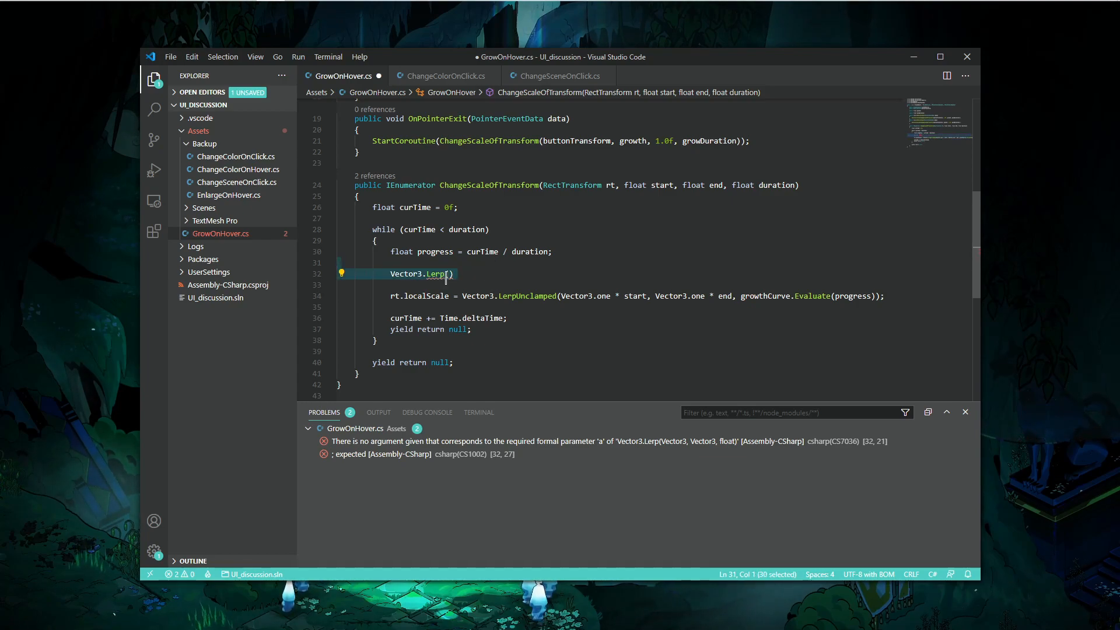
pyautogui.click(745, 297)
pyautogui.hotkey('alt', 'Tab')
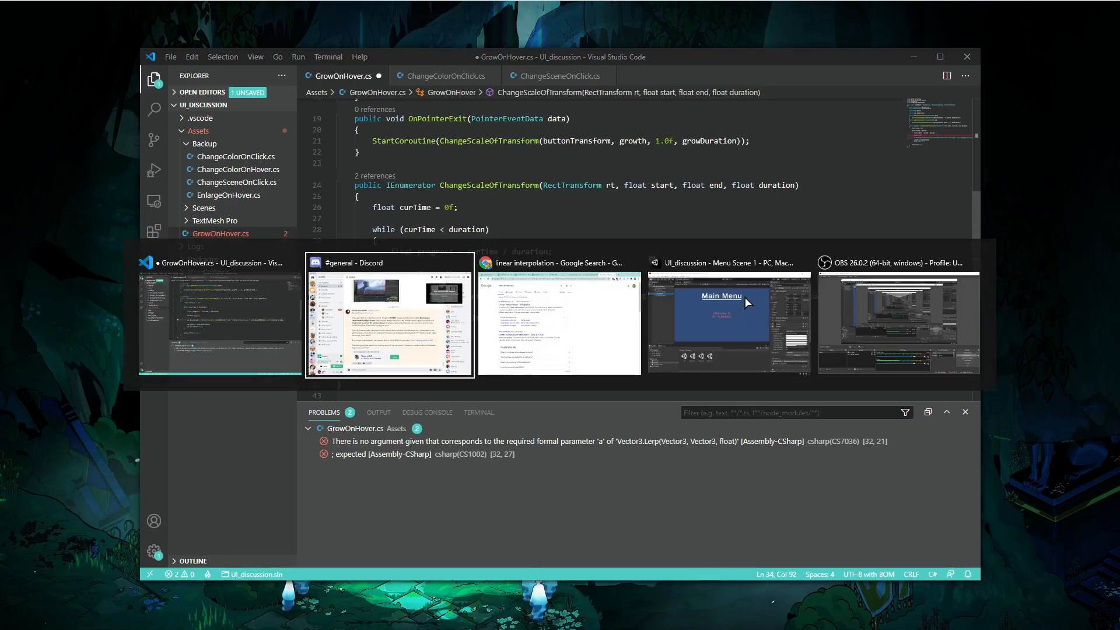
pyautogui.hotkey('alt', 'Tab')
pyautogui.hotkey('alt', 'Tab')
pyautogui.hotkey('alt', 'Tab')
pyautogui.hotkey('alt', 'Tab')
pyautogui.hotkey('alt', 'shift', 'Tab')
pyautogui.hotkey('alt', 'shift', 'Tab')
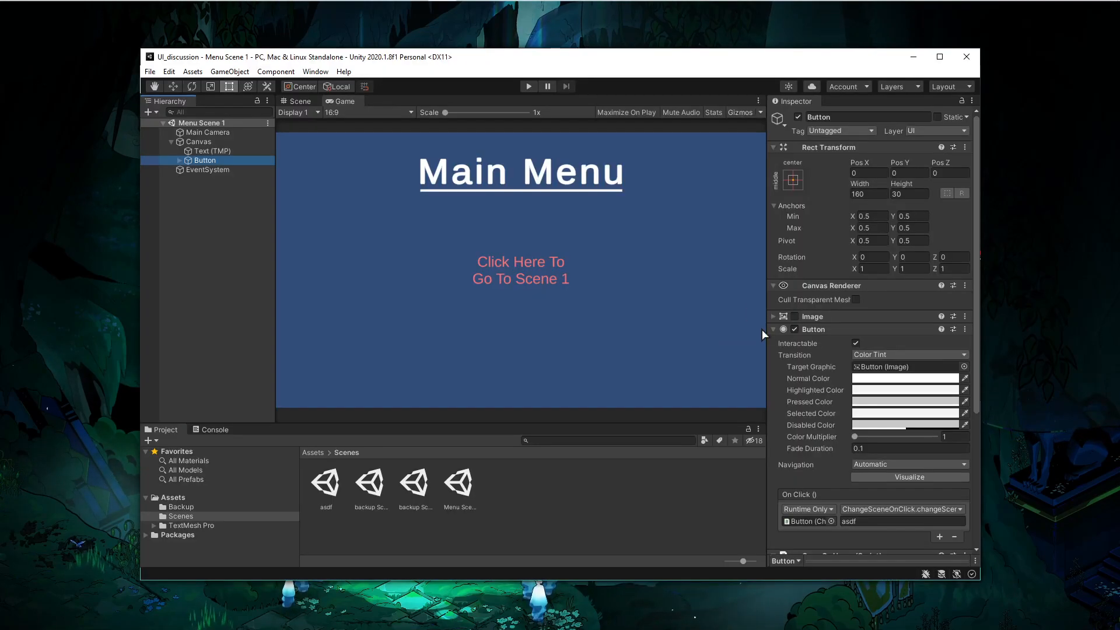
# - Open the Growth Curve graph of the Grow On Hover component to view its shape
pyautogui.scroll(-3, 863, 379)
pyautogui.click(879, 388)
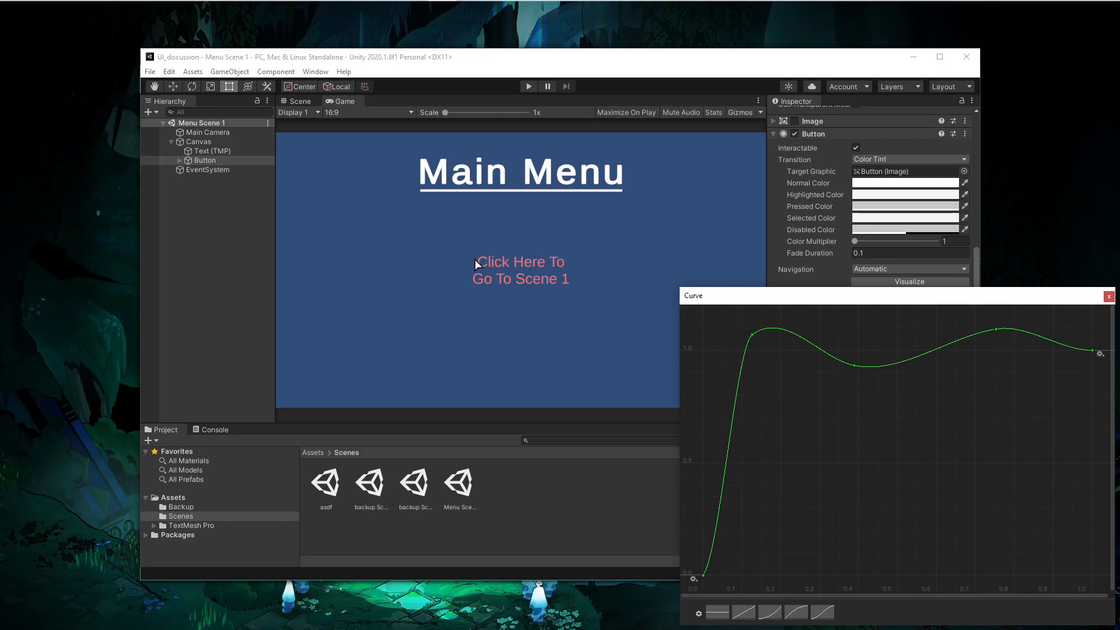
# - Delete the unfinished Vector3.Lerp() line from the while loop and save GrowOnHover.cs
pyautogui.hotkey('alt', 'Tab')
pyautogui.moveTo(656, 296); pyautogui.dragTo(725, 297)
pyautogui.moveTo(479, 274); pyautogui.dragTo(489, 261)
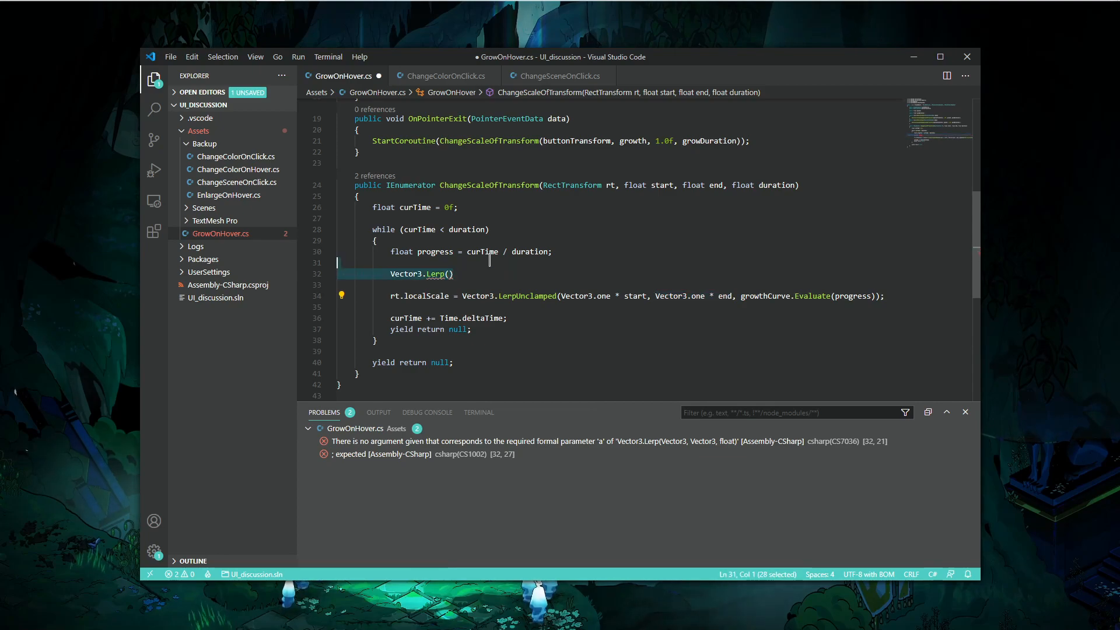
pyautogui.press('BackSpace')
pyautogui.press('Delete')
pyautogui.hotkey('ctrl', 's')
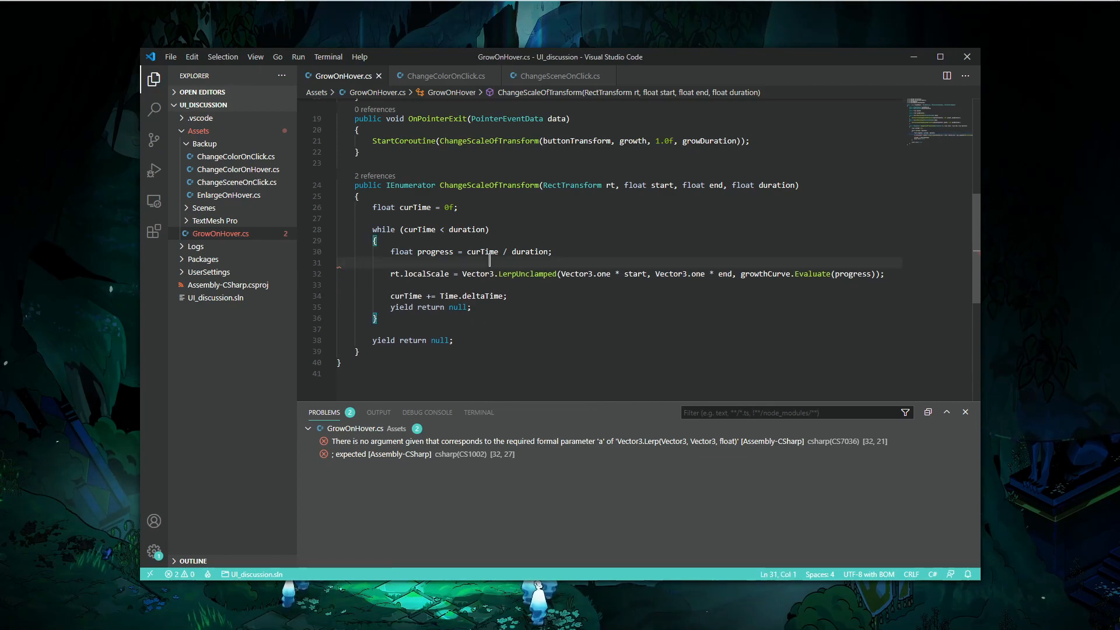
# - Highlight the start and end scale arguments of the LerpUnclamped call on the localScale line
pyautogui.moveTo(561, 274); pyautogui.dragTo(791, 274)
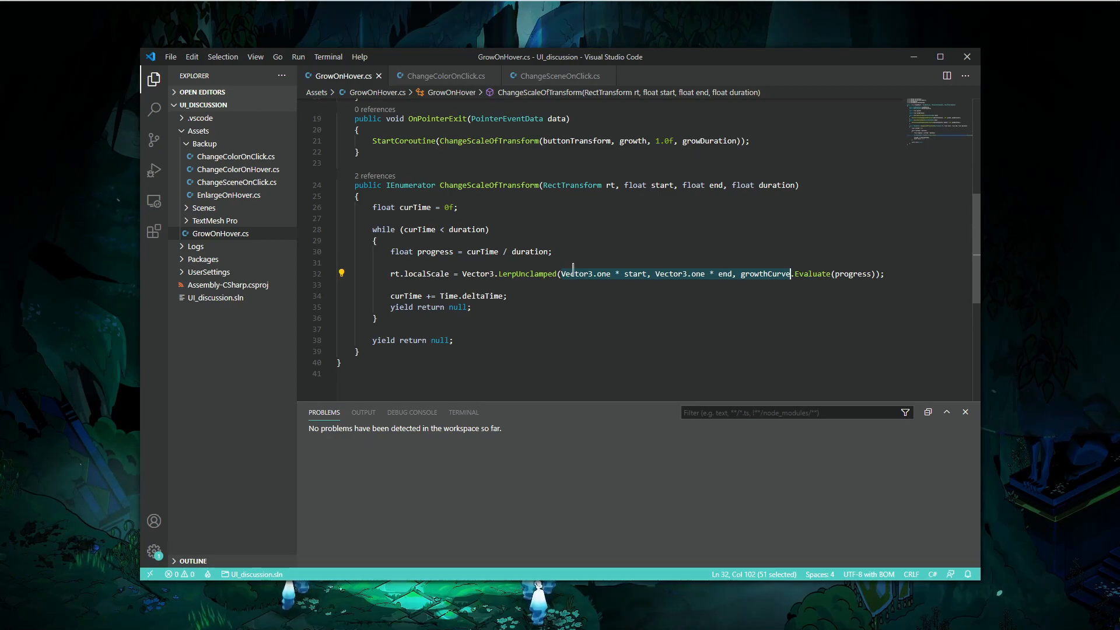
pyautogui.moveTo(561, 274); pyautogui.dragTo(725, 271)
pyautogui.click(685, 307)
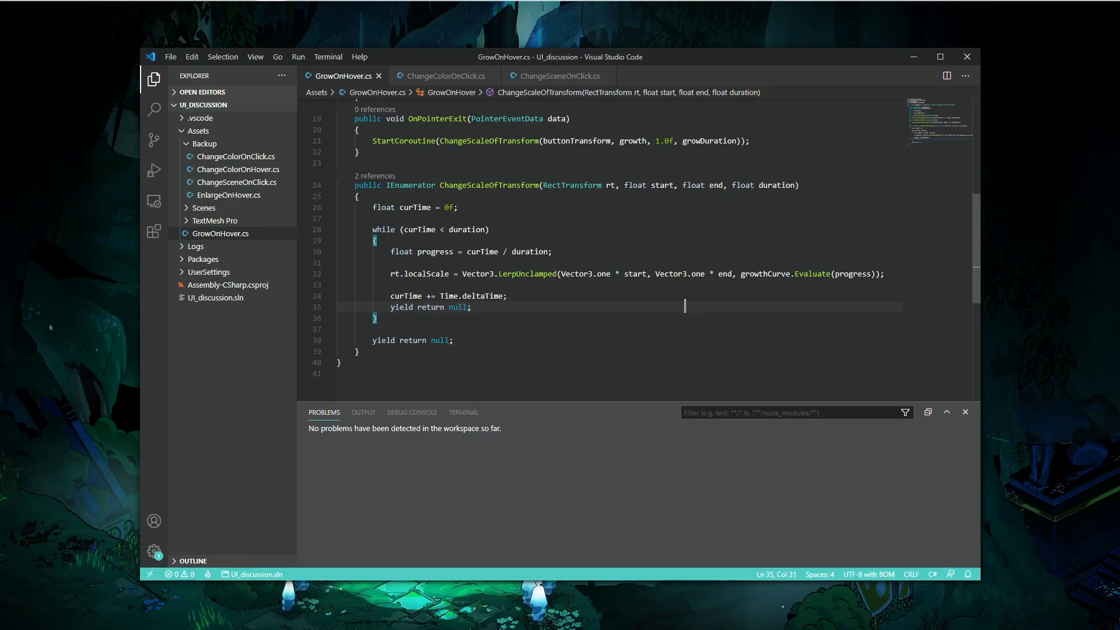
# - Reopen the Growth Curve graph in Unity and return to the code editor
pyautogui.hotkey('alt', 'Tab')
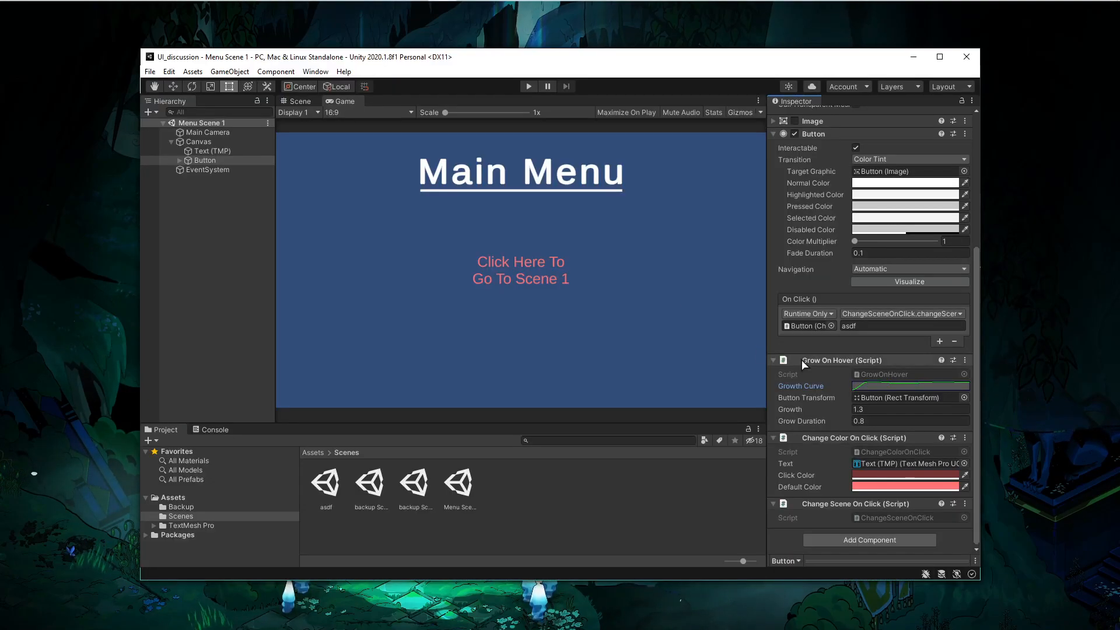
pyautogui.click(898, 361)
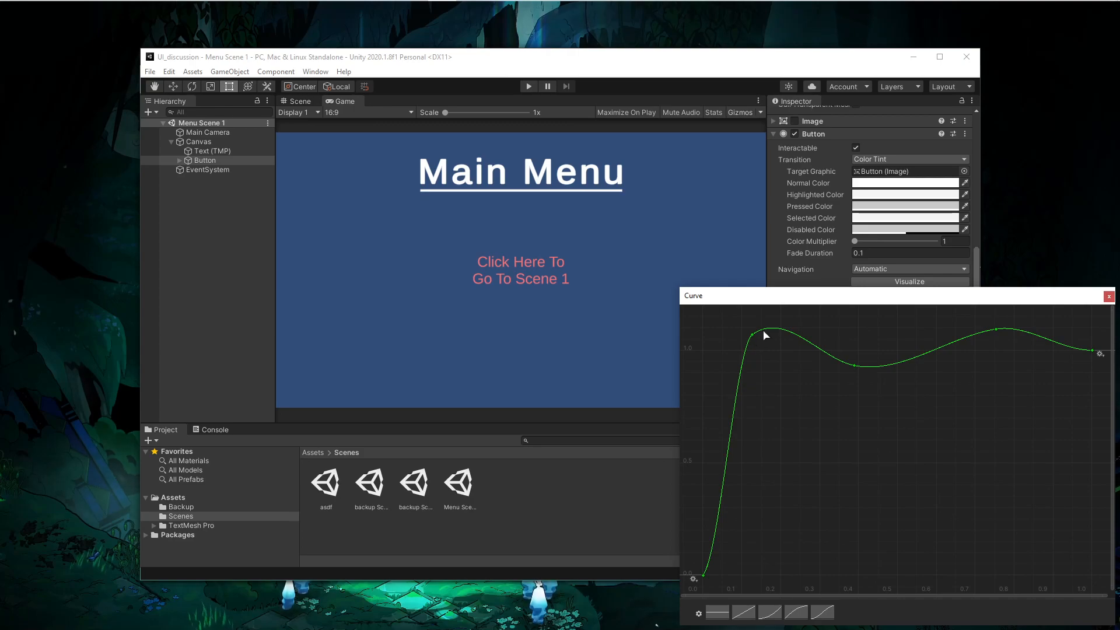
pyautogui.hotkey('alt', 'Tab')
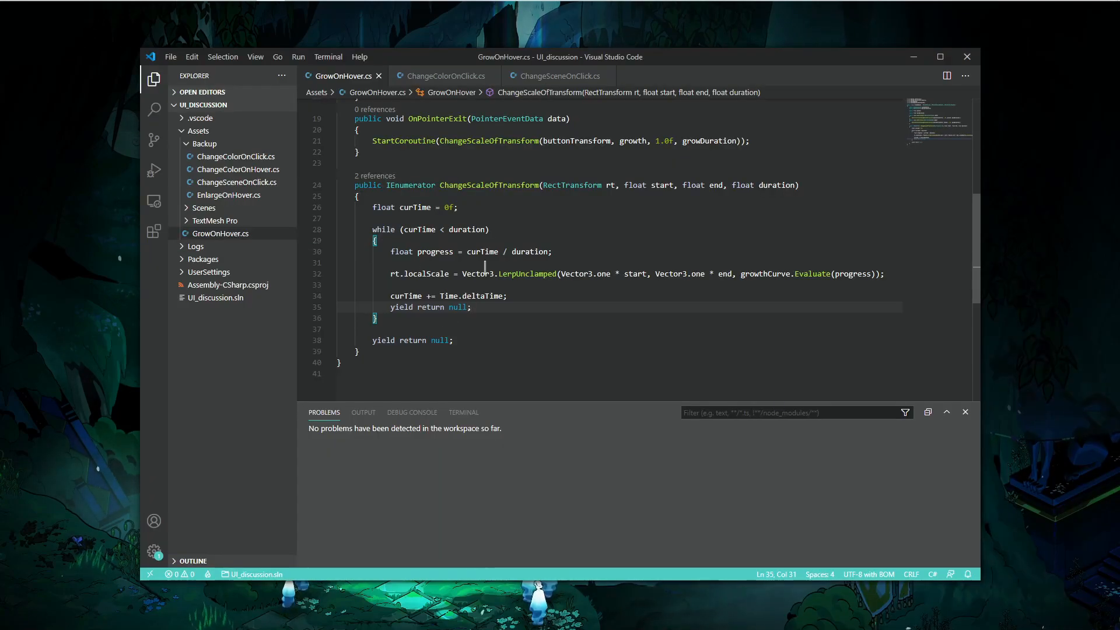
# - Change the localScale call from Vector3.LerpUnclamped to Vector3.Lerp
pyautogui.click(556, 274)
pyautogui.press('BackSpace')
pyautogui.press('BackSpace')
pyautogui.press('BackSpace')
pyautogui.press('BackSpace')
pyautogui.press('BackSpace')
pyautogui.press('BackSpace')
pyautogui.press('BackSpace')
pyautogui.press('BackSpace')
pyautogui.press('BackSpace')
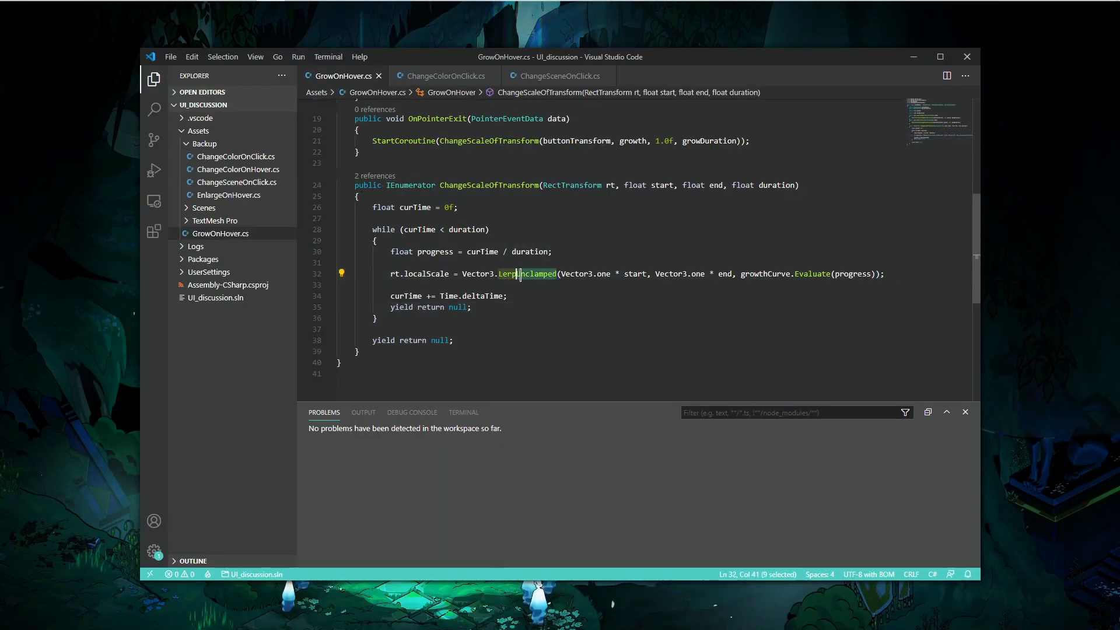
pyautogui.press('Escape')
pyautogui.hotkey('alt', 'Tab')
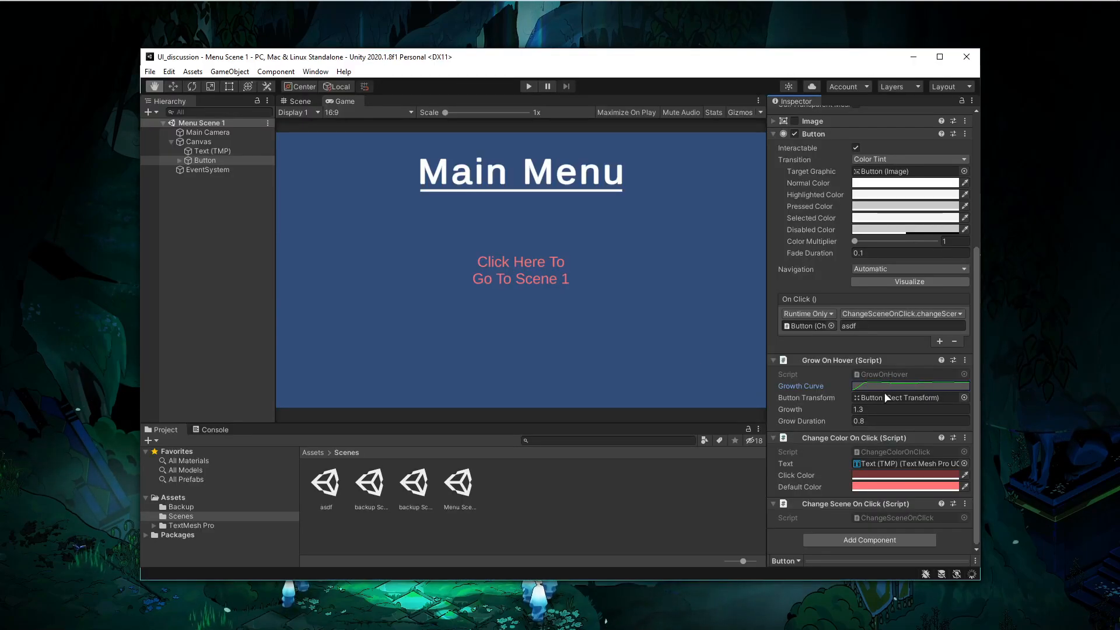
# - Raise the first peak and the middle keyframe of the Growth Curve and close the curve editor
pyautogui.click(889, 384)
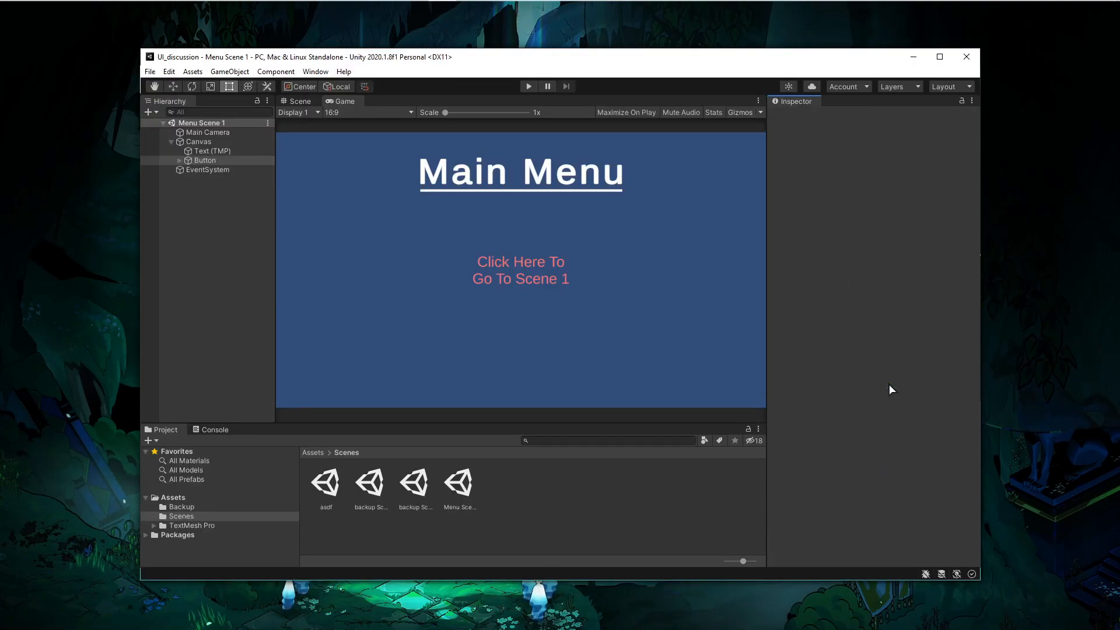
pyautogui.click(859, 358)
pyautogui.moveTo(860, 358); pyautogui.dragTo(861, 339)
pyautogui.moveTo(751, 334); pyautogui.dragTo(751, 322)
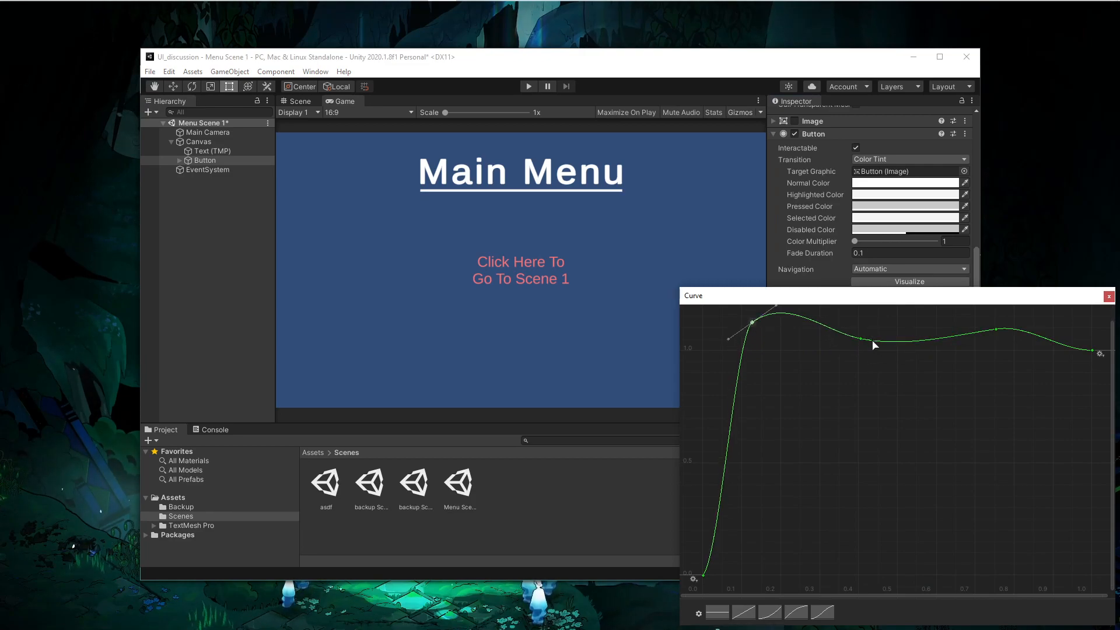
pyautogui.click(1108, 296)
# - Bring the Unity editor back into view and enter Play mode to test the button
pyautogui.press('super+d')
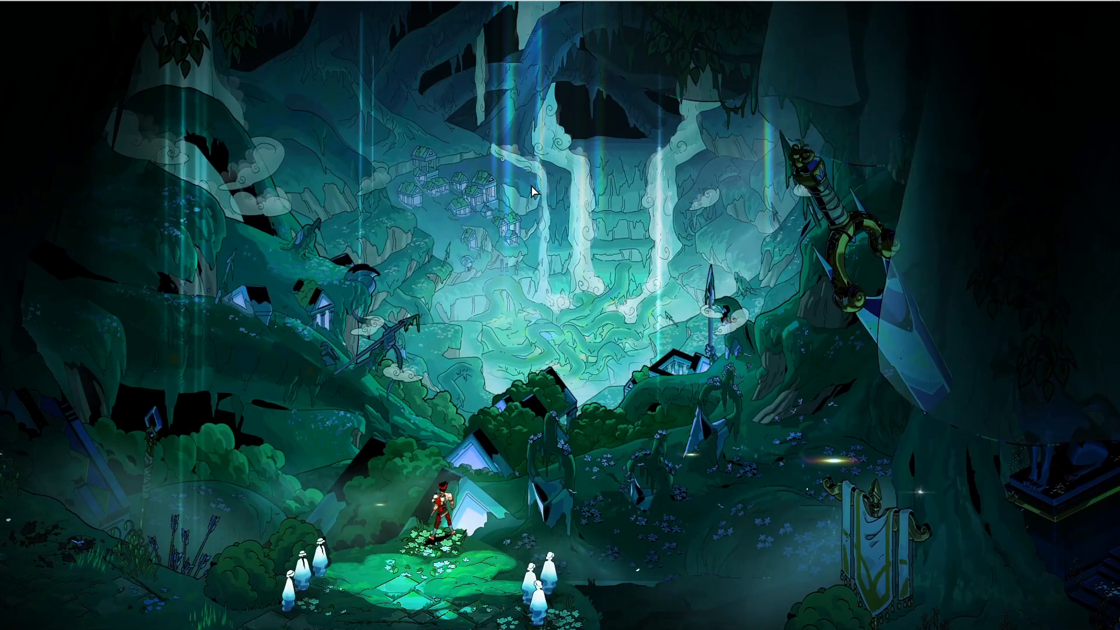
pyautogui.moveTo(475, 2)
pyautogui.click(442, 12)
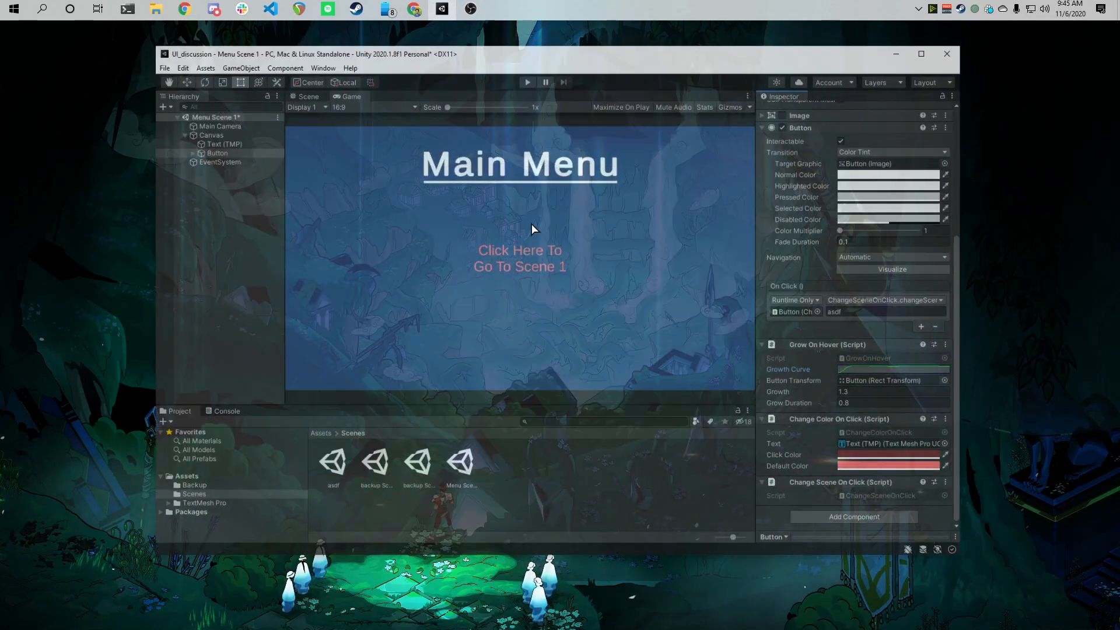
pyautogui.click(527, 87)
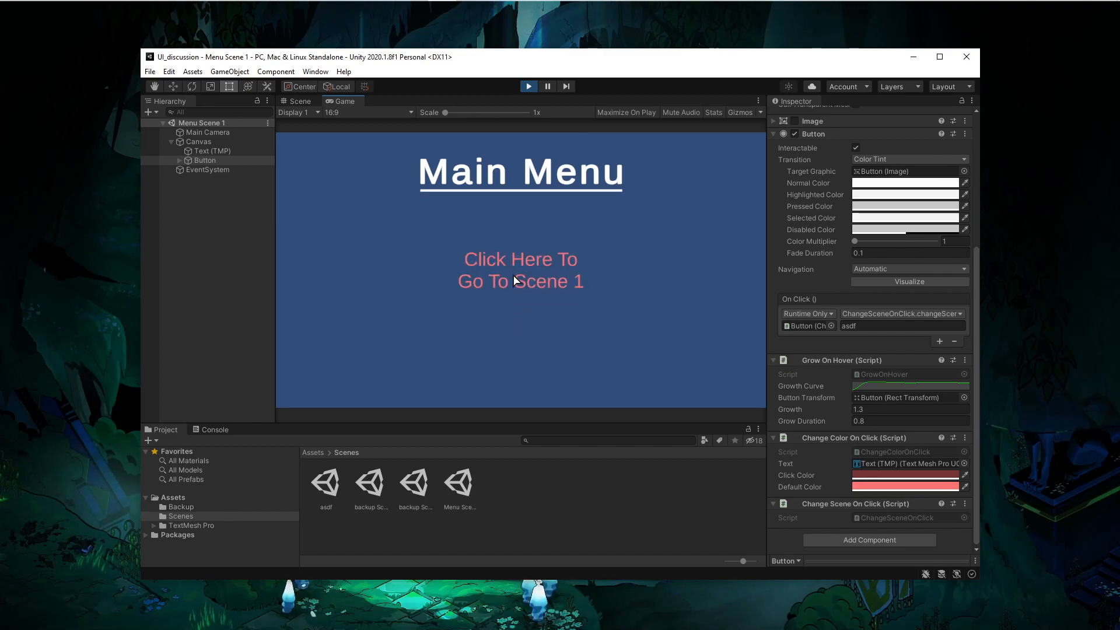
# - Restore the localScale call to Vector3.LerpUnclamped in GrowOnHover.cs
pyautogui.hotkey('alt', 'Tab')
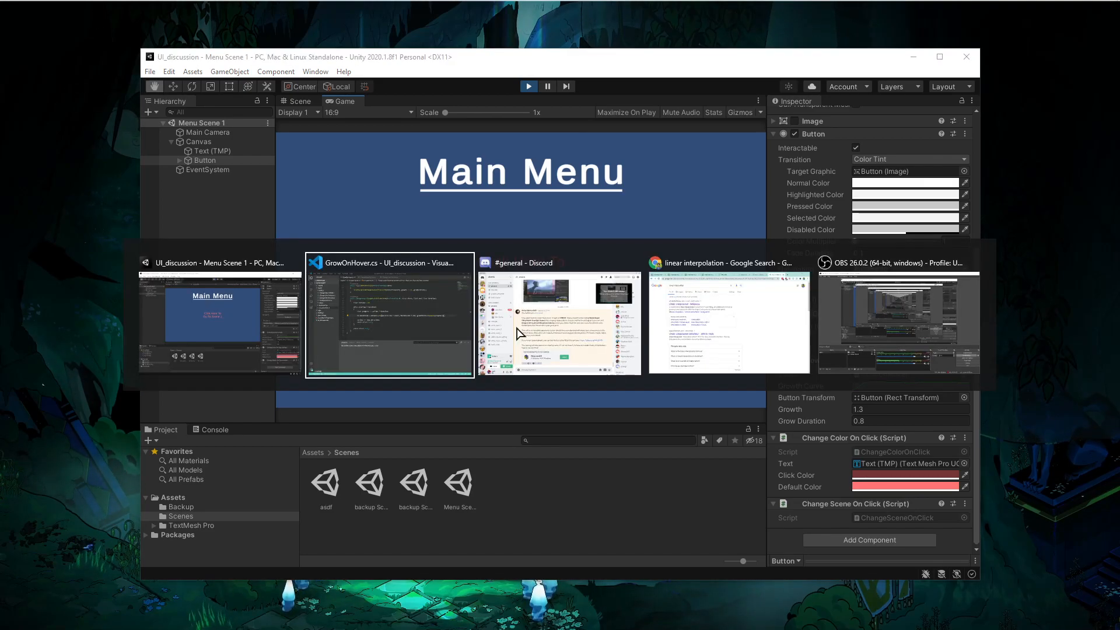
pyautogui.write('Unclamped(Vector3.one * start, Vector3.one * end, growthCurve.Evaluate(progress));')
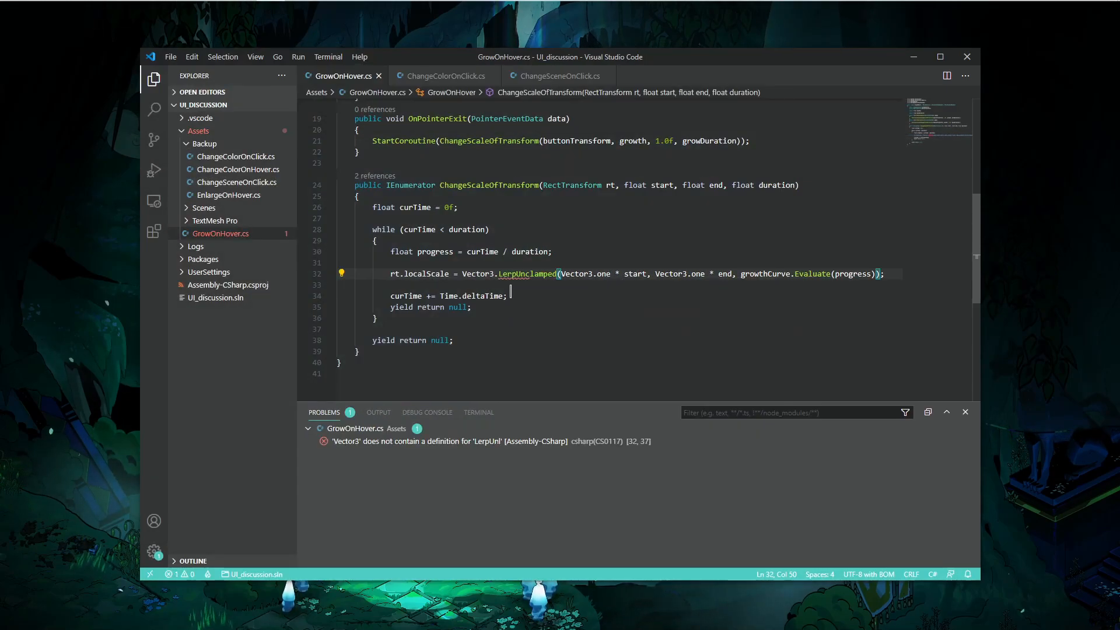
pyautogui.hotkey('alt', 'Tab')
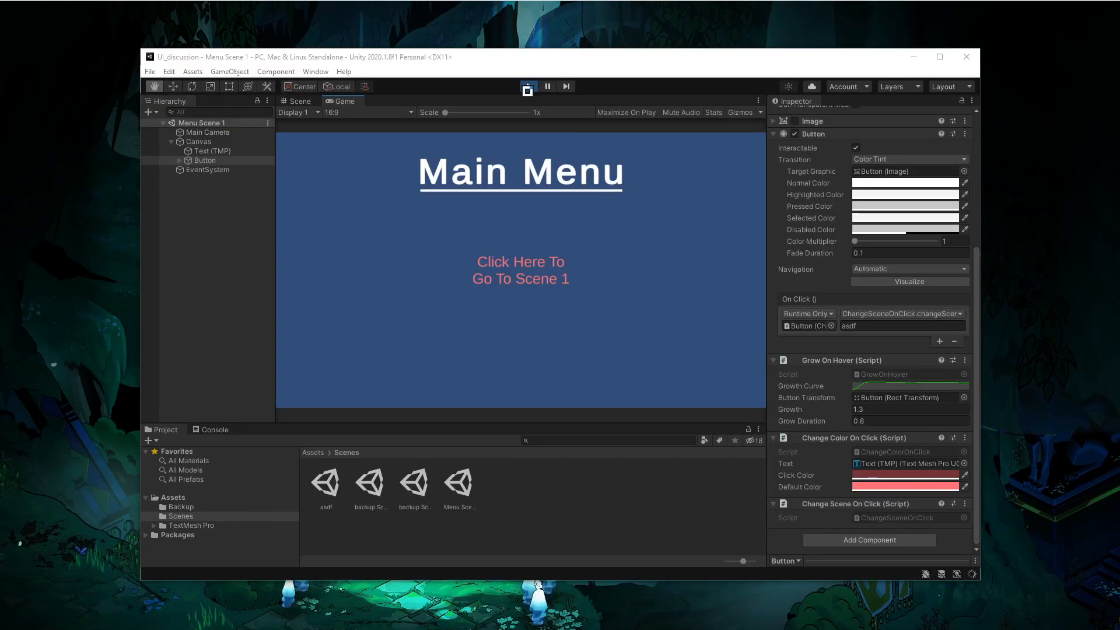
# - Test the button's hover growth in Play mode and stop playing
pyautogui.click(528, 87)
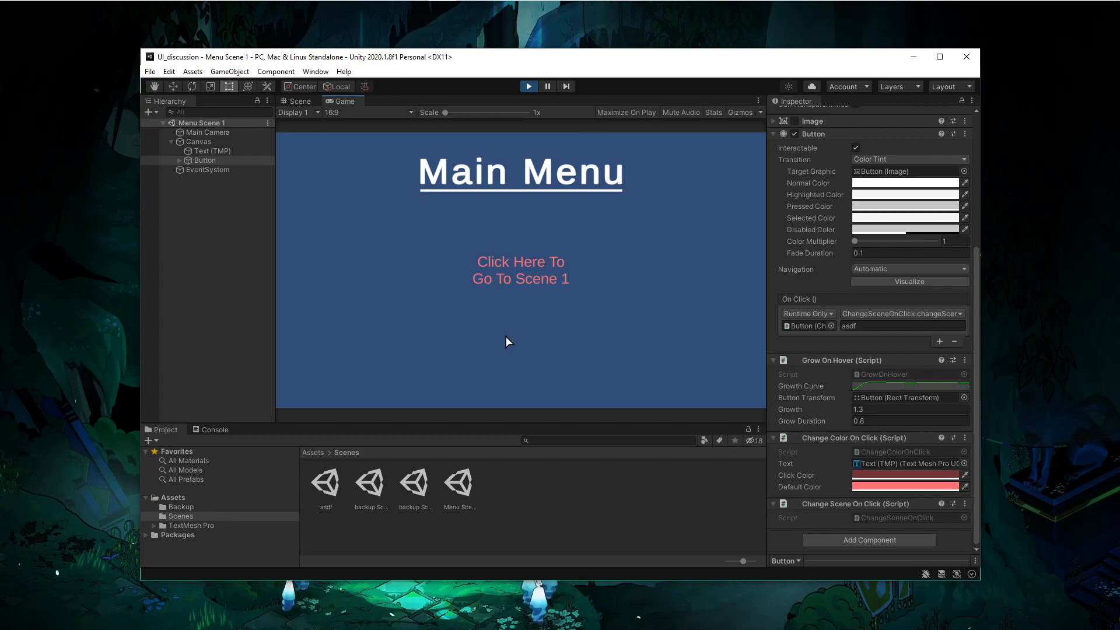
pyautogui.hotkey('alt', 'Tab')
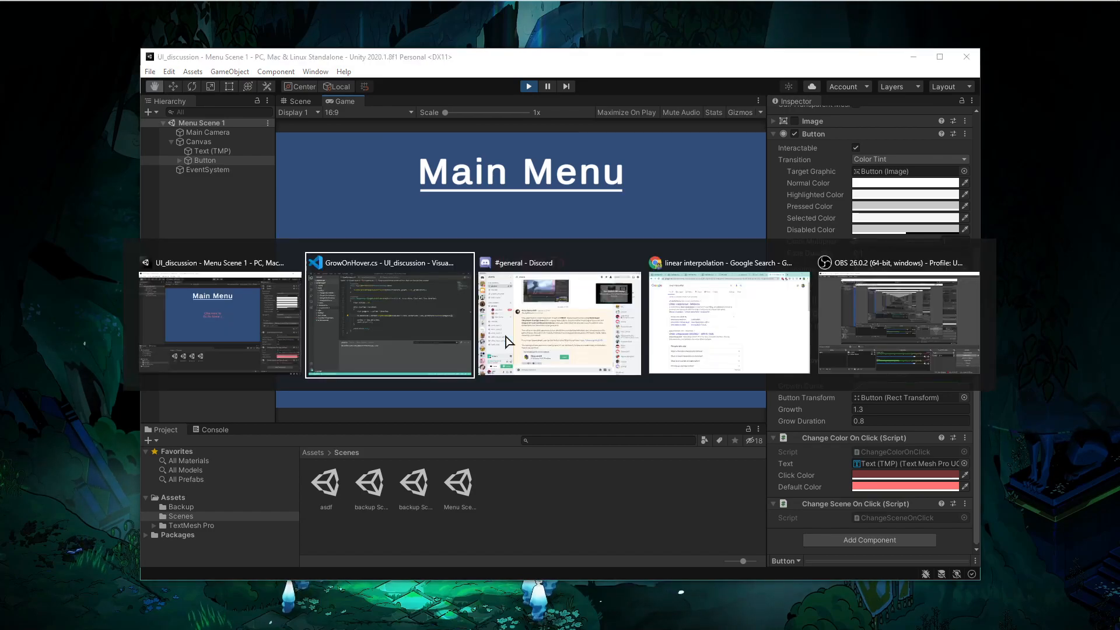
pyautogui.hotkey('alt', 'shift', 'Tab')
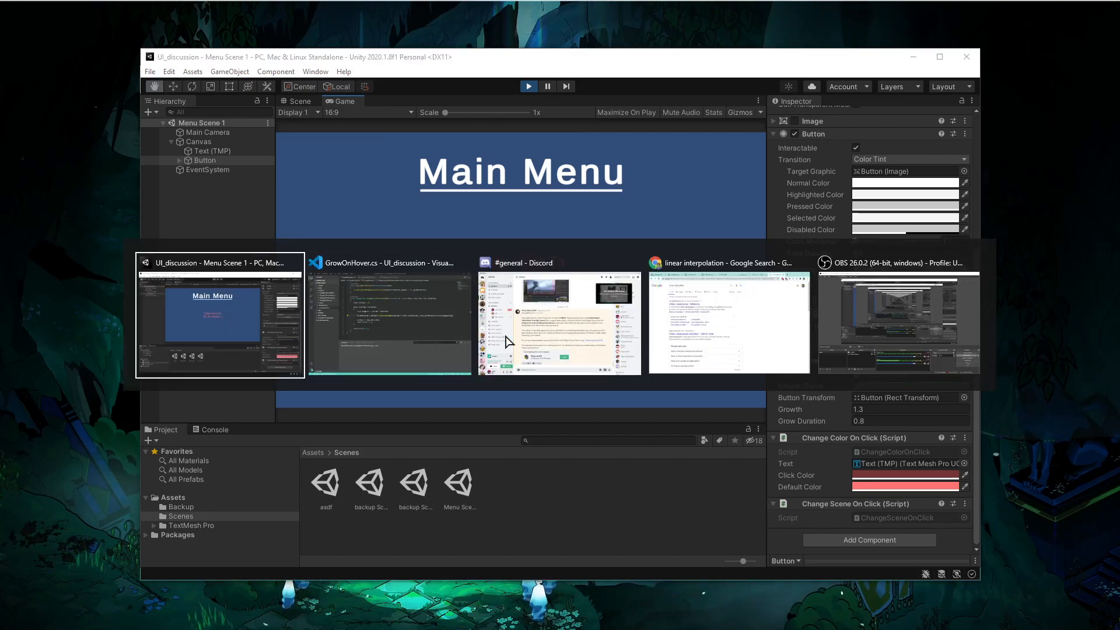
pyautogui.click(838, 327)
pyautogui.hotkey('alt', 'Tab')
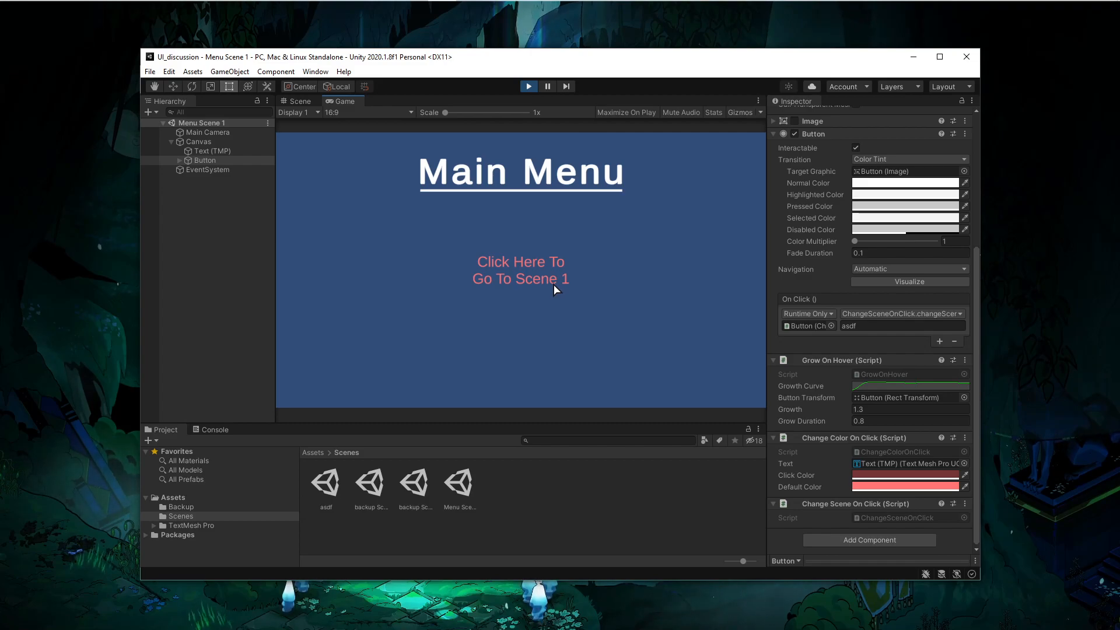
pyautogui.click(528, 86)
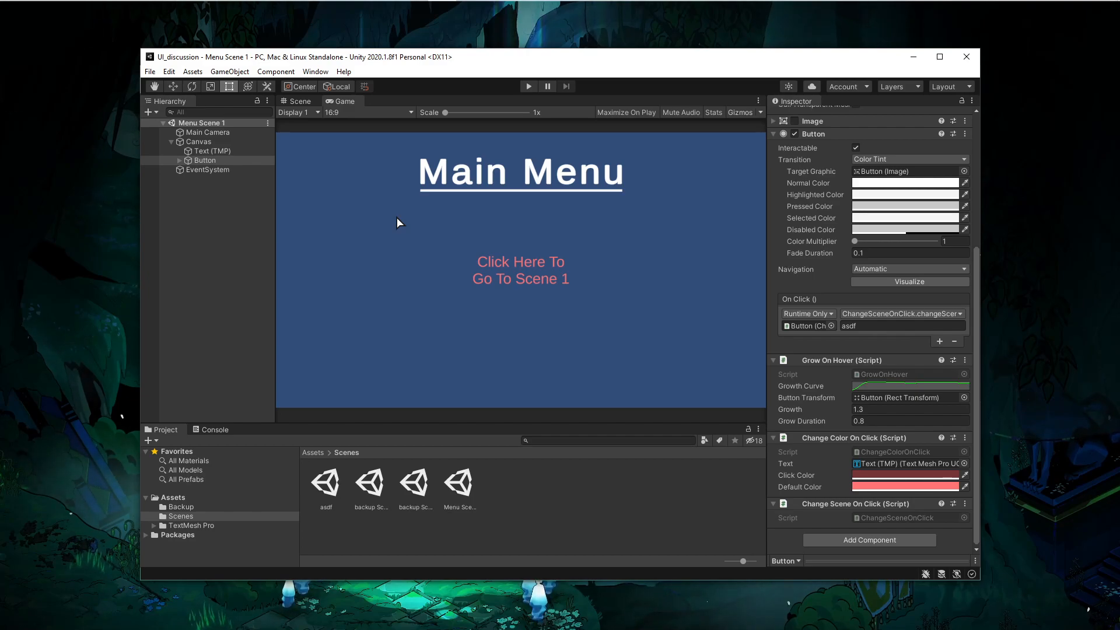
# - Scroll GrowOnHover.cs back up to the top of the file
pyautogui.hotkey('alt', 'Tab')
pyautogui.hotkey('alt', 'Tab')
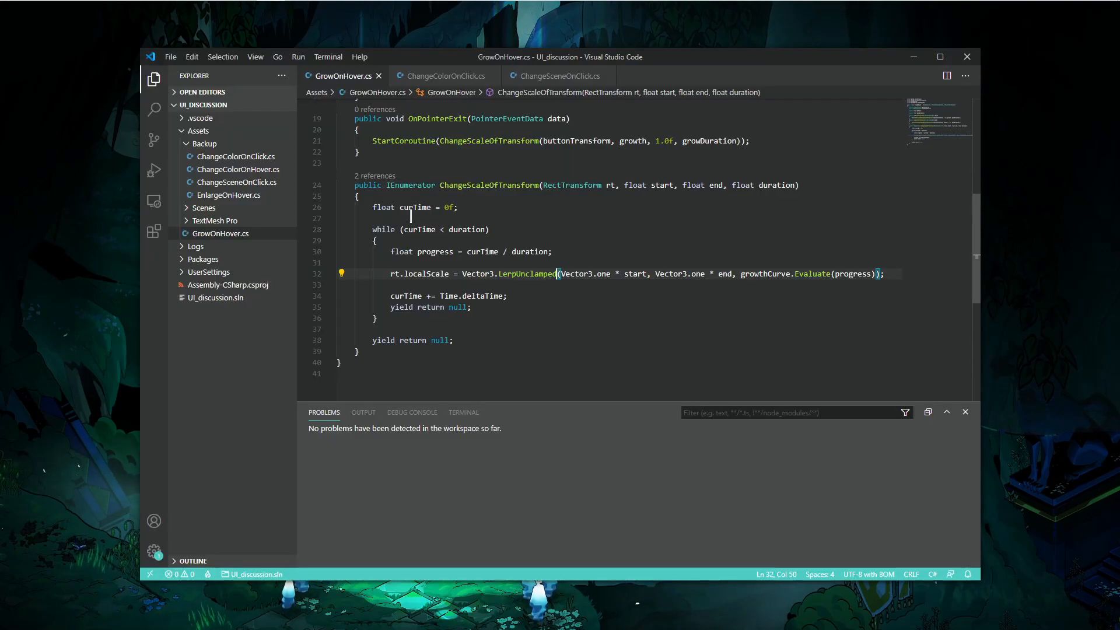
pyautogui.moveTo(496, 354); pyautogui.dragTo(492, 151)
pyautogui.click(492, 151)
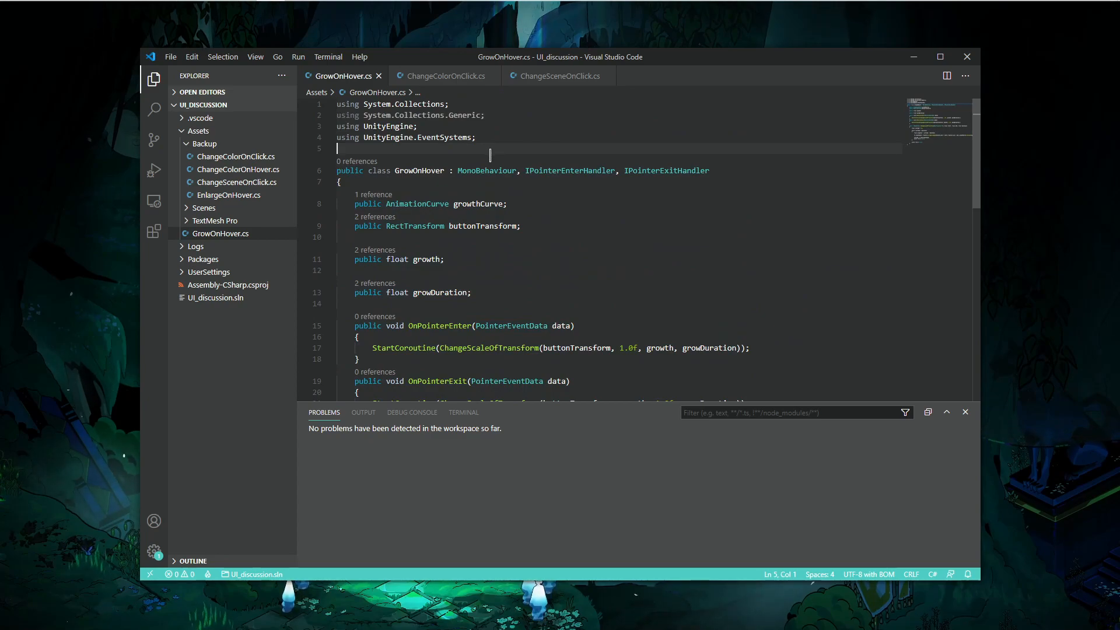
pyautogui.scroll(-8, 488, 152)
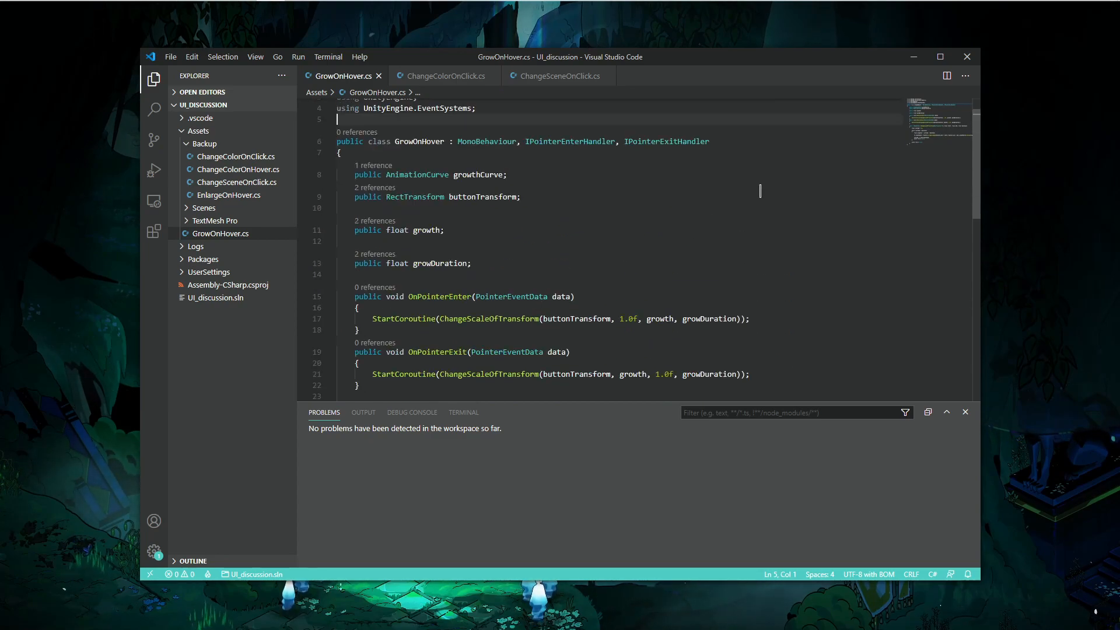
# - Close the code editor window
pyautogui.click(921, 56)
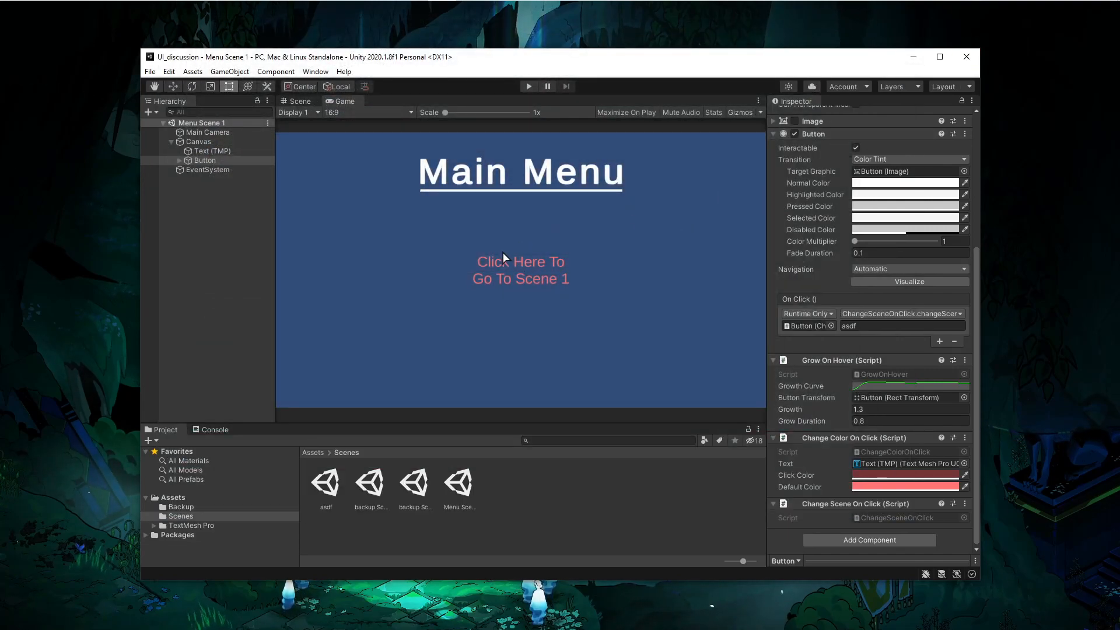
pyautogui.hotkey('alt', 'Tab')
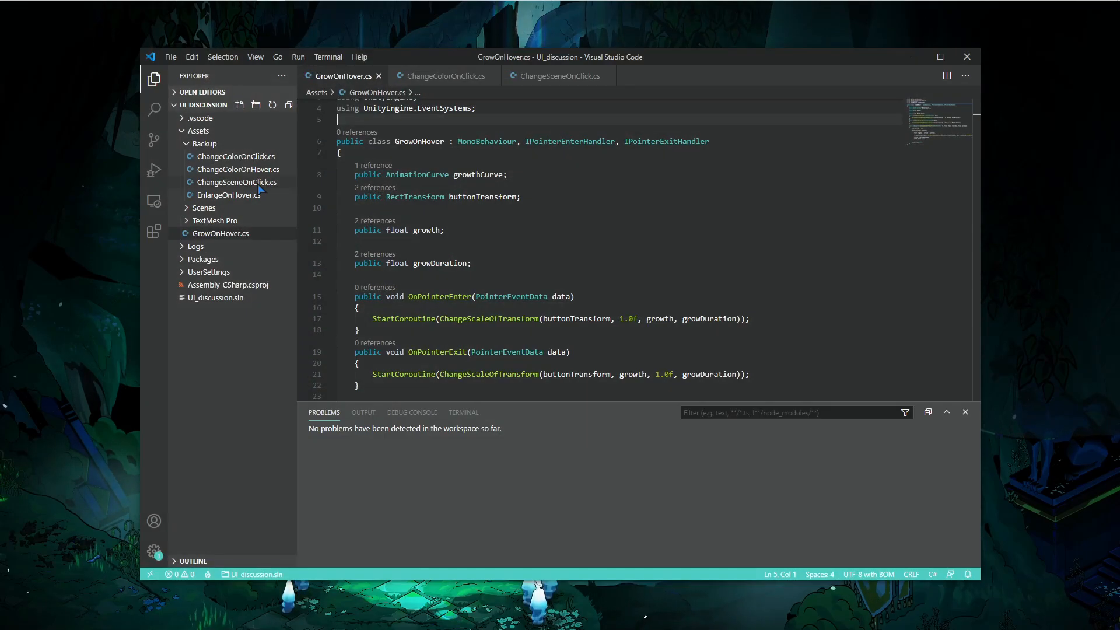
pyautogui.click(968, 58)
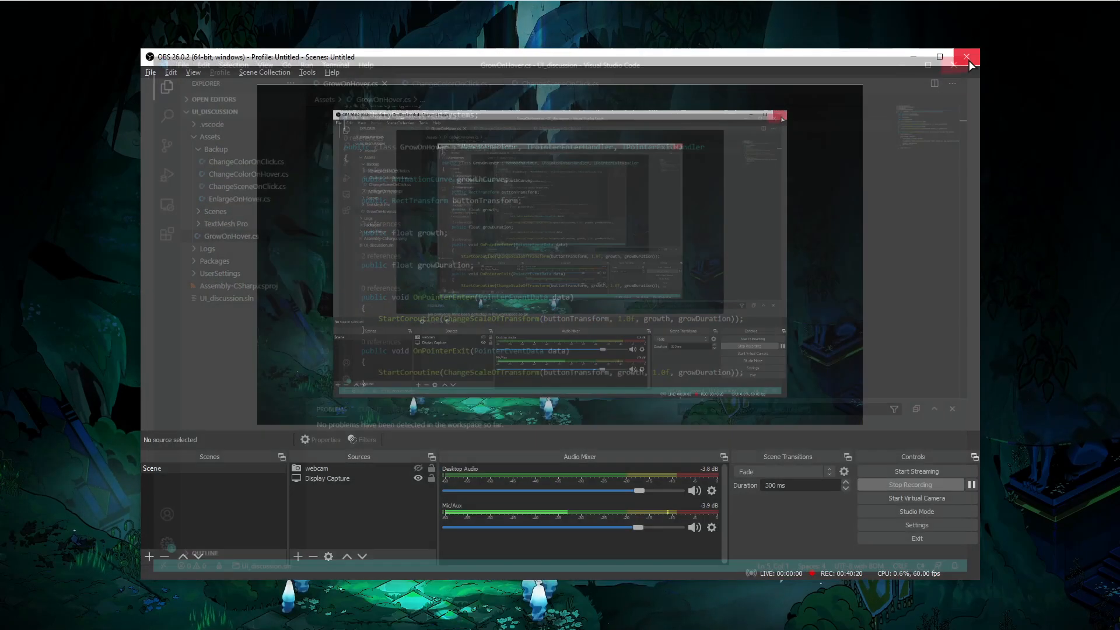